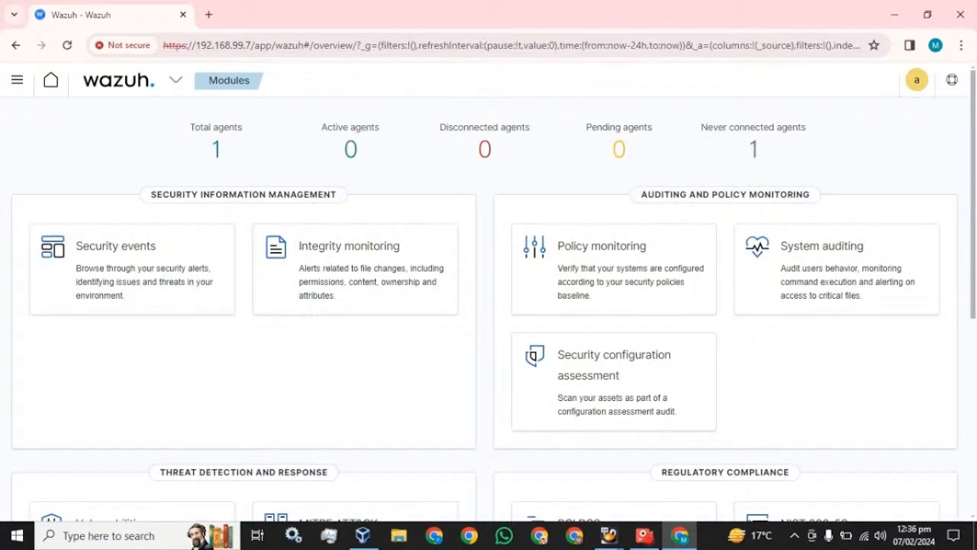
Open the Agents page from the Wazuh menu, showing agent 001 as never connected.
{"action": "left_click", "coordinate": [176, 88]}
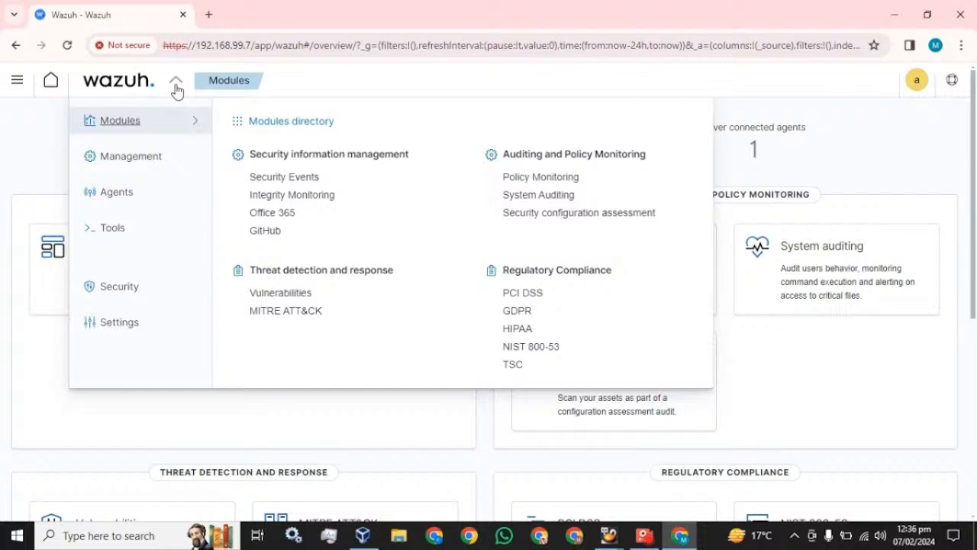
{"action": "left_click", "coordinate": [114, 200]}
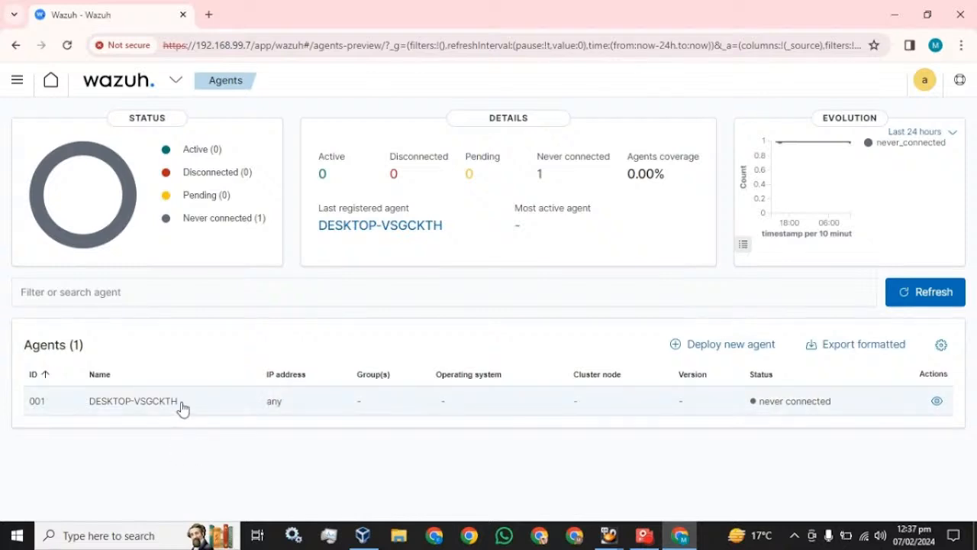
Start a new Windows agent deployment with server address 192.168.99.5.
{"action": "left_click", "coordinate": [706, 349]}
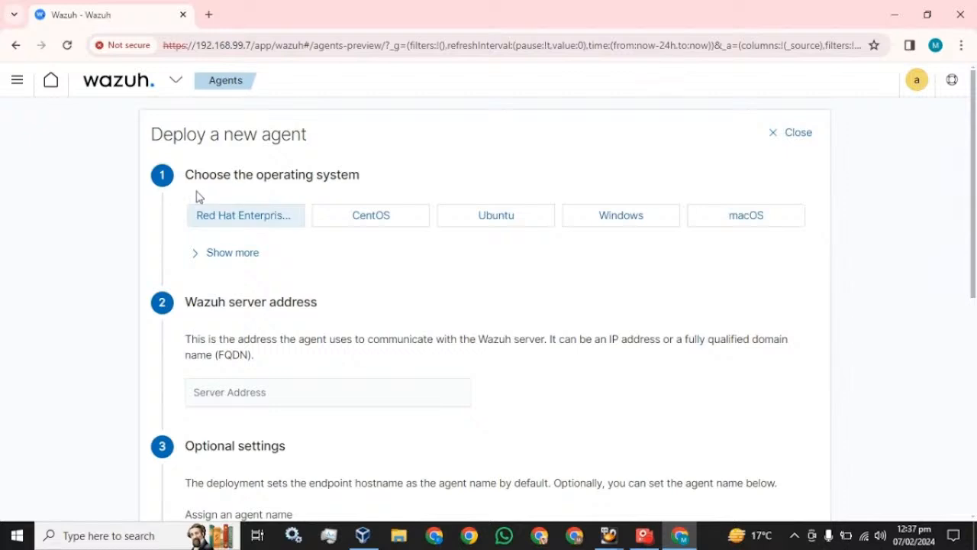
{"action": "left_click", "coordinate": [640, 224]}
{"action": "scroll", "coordinate": [514, 389], "scroll_direction": "down", "scroll_amount": 2}
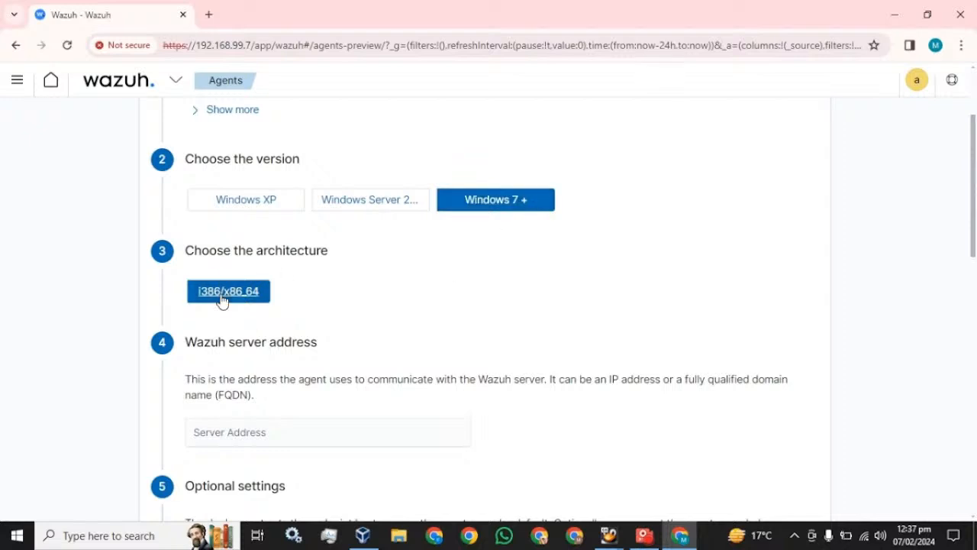
{"action": "scroll", "coordinate": [244, 314], "scroll_direction": "down", "scroll_amount": 2}
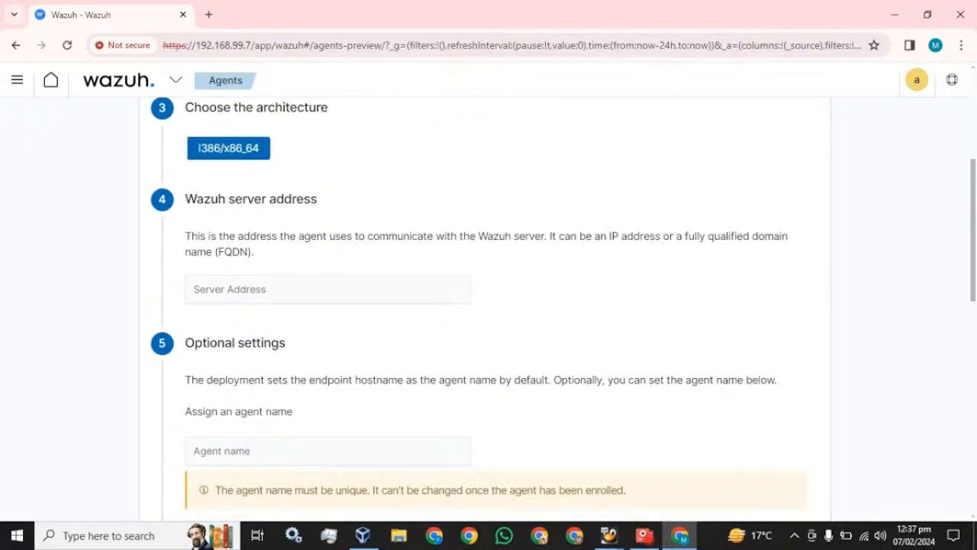
{"action": "left_click", "coordinate": [293, 296]}
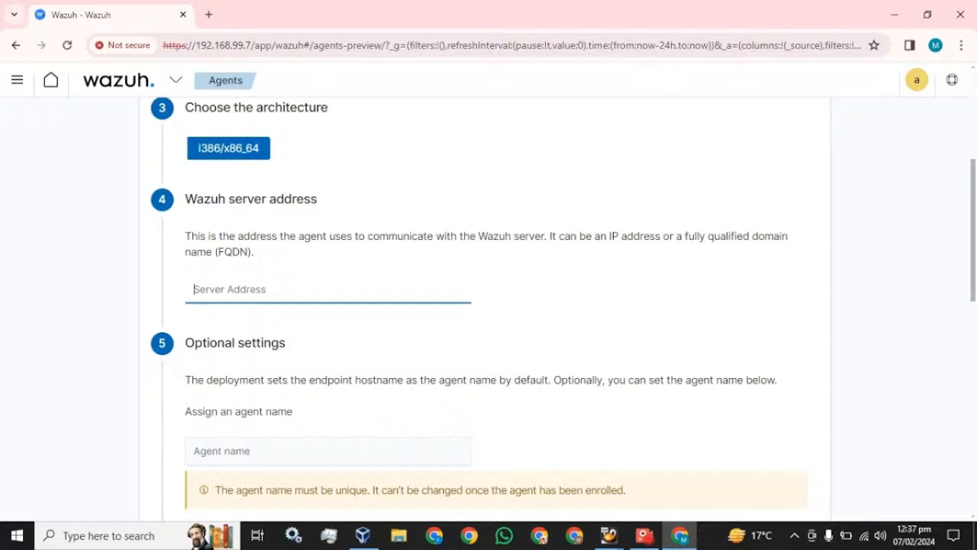
{"action": "type", "text": "192.168.99.5"}
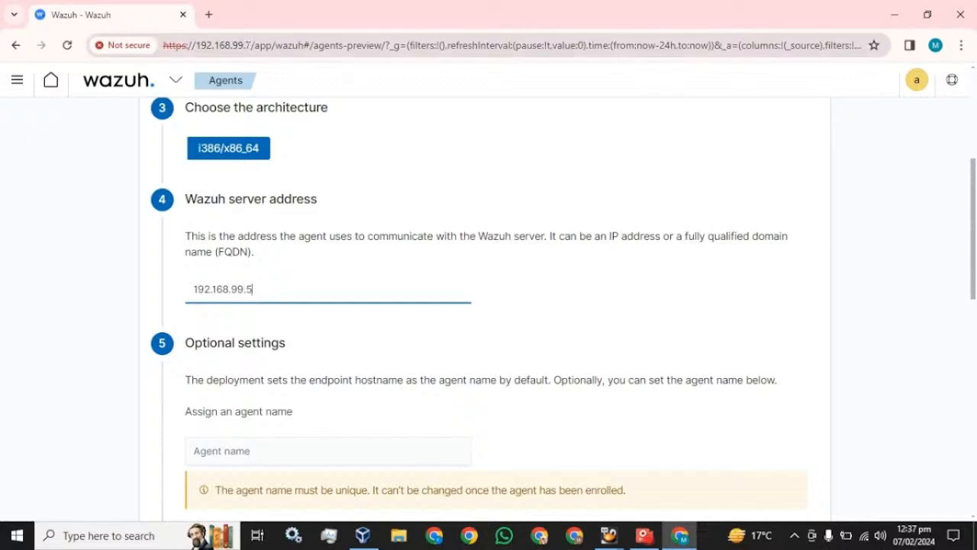
Name the agent My-machine, assign it to the default group, and copy the install command.
{"action": "scroll", "coordinate": [297, 312], "scroll_direction": "down", "scroll_amount": 3}
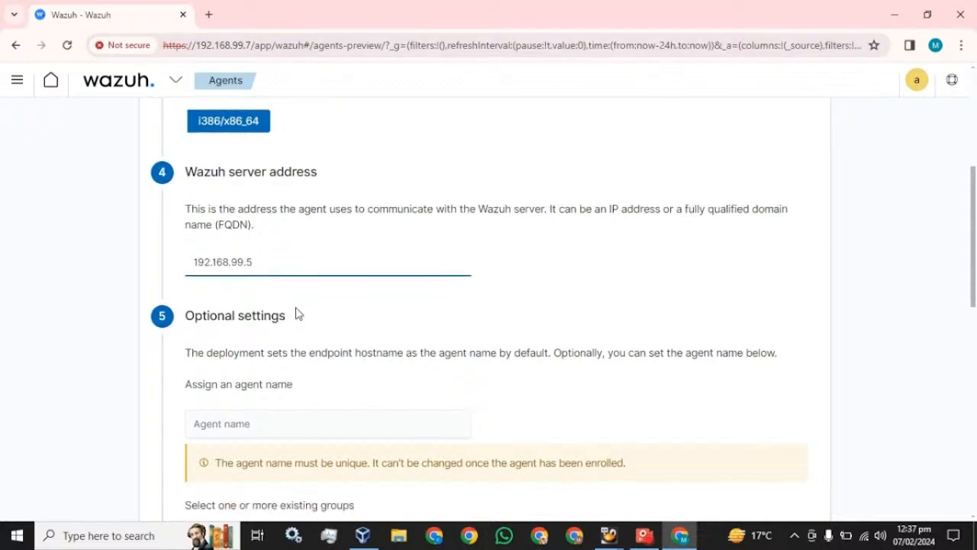
{"action": "left_click", "coordinate": [229, 236]}
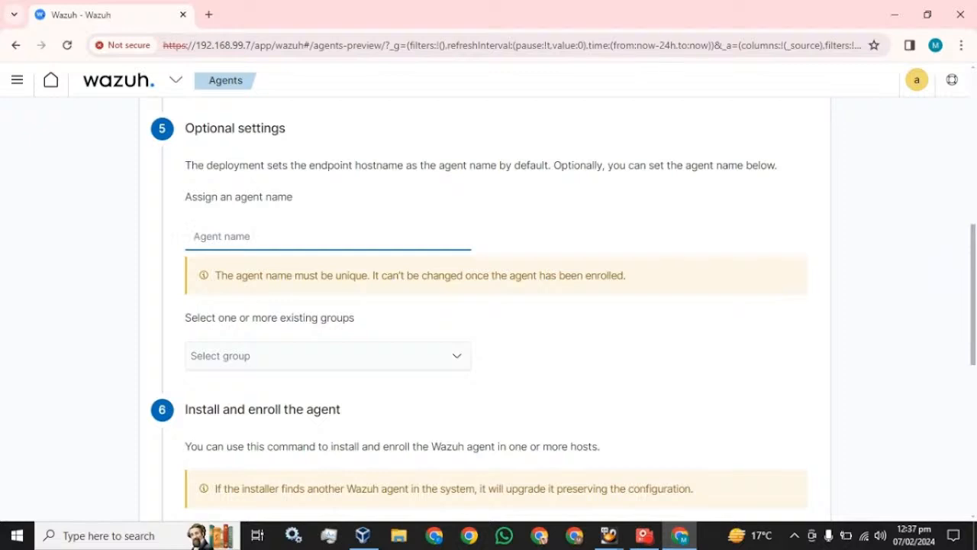
{"action": "type", "text": "My"}
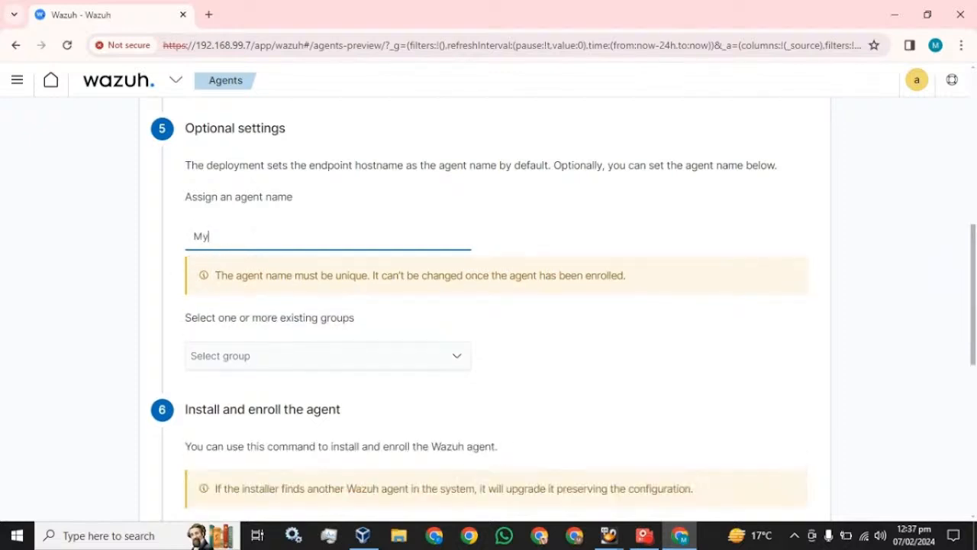
{"action": "type", "text": "-machine"}
{"action": "left_click", "coordinate": [229, 355]}
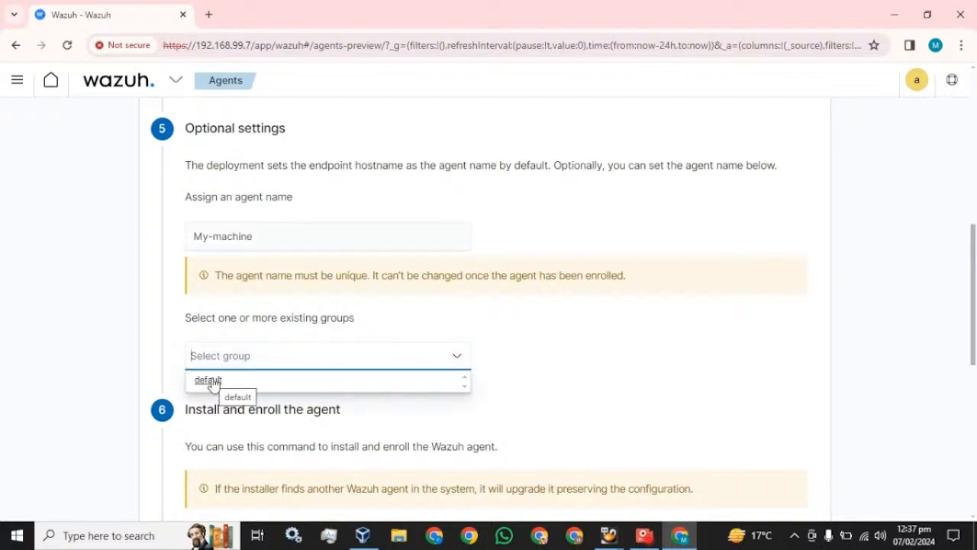
{"action": "left_click", "coordinate": [213, 383]}
{"action": "scroll", "coordinate": [476, 329], "scroll_direction": "down", "scroll_amount": 3}
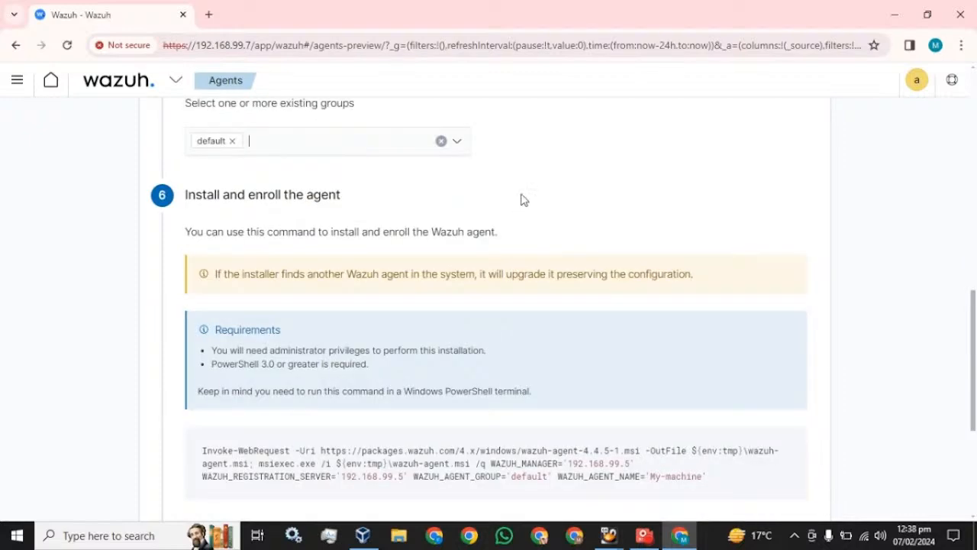
{"action": "scroll", "coordinate": [513, 232], "scroll_direction": "down", "scroll_amount": 2}
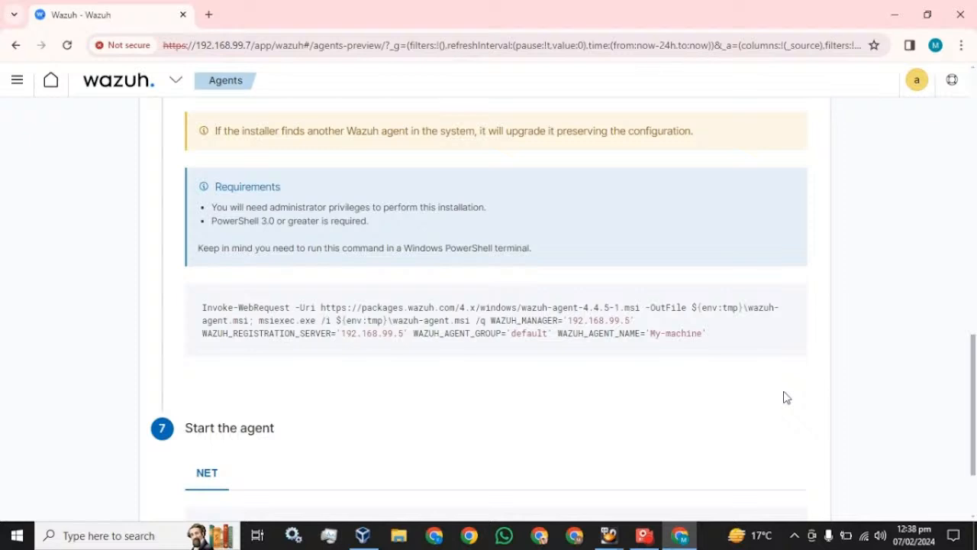
{"action": "left_click", "coordinate": [489, 327]}
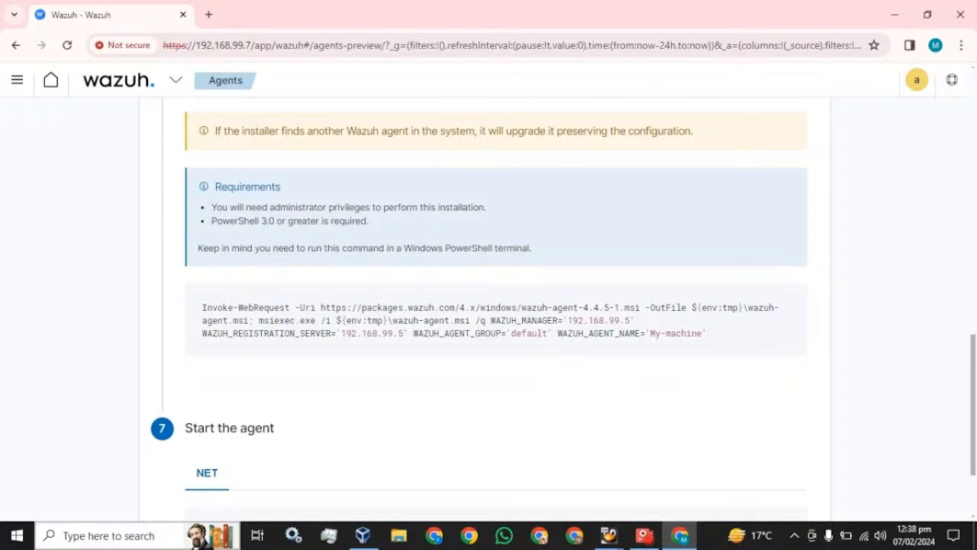
{"action": "left_click", "coordinate": [111, 536]}
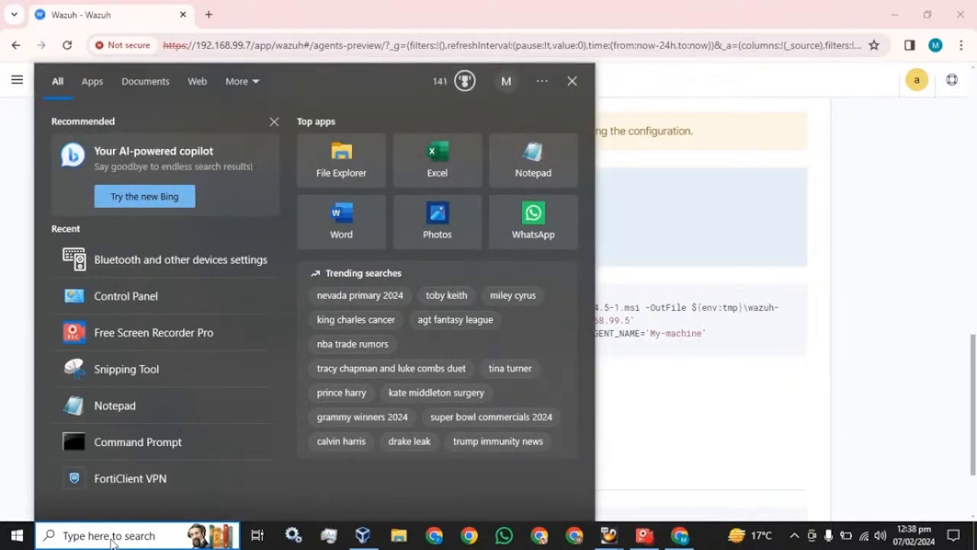
Run PowerShell as administrator and execute the pasted Wazuh agent install command.
{"action": "type", "text": "po"}
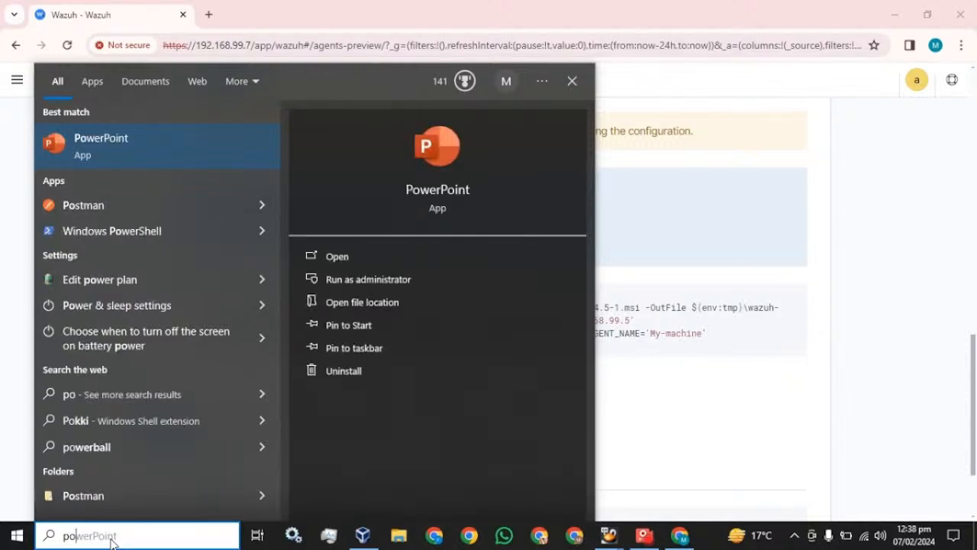
{"action": "type", "text": "we"}
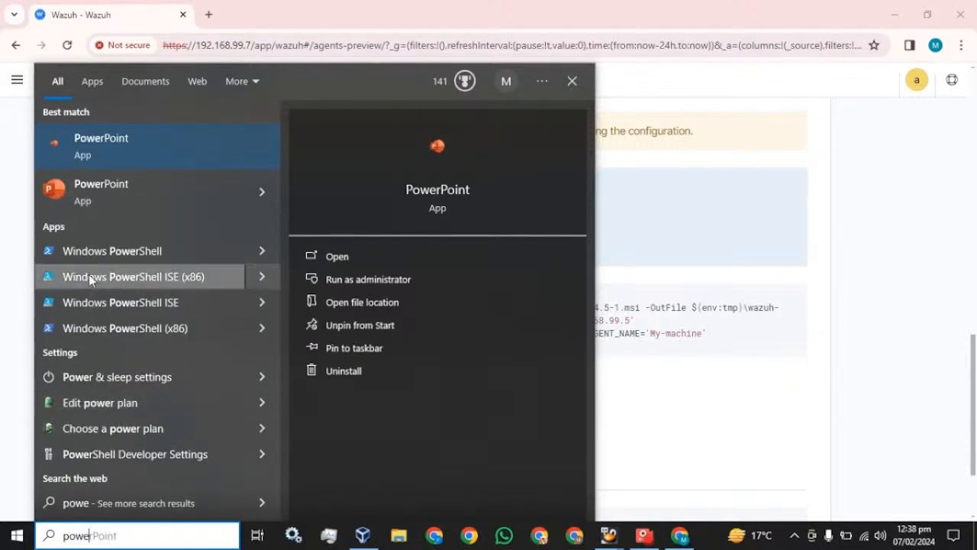
{"action": "right_click", "coordinate": [80, 251]}
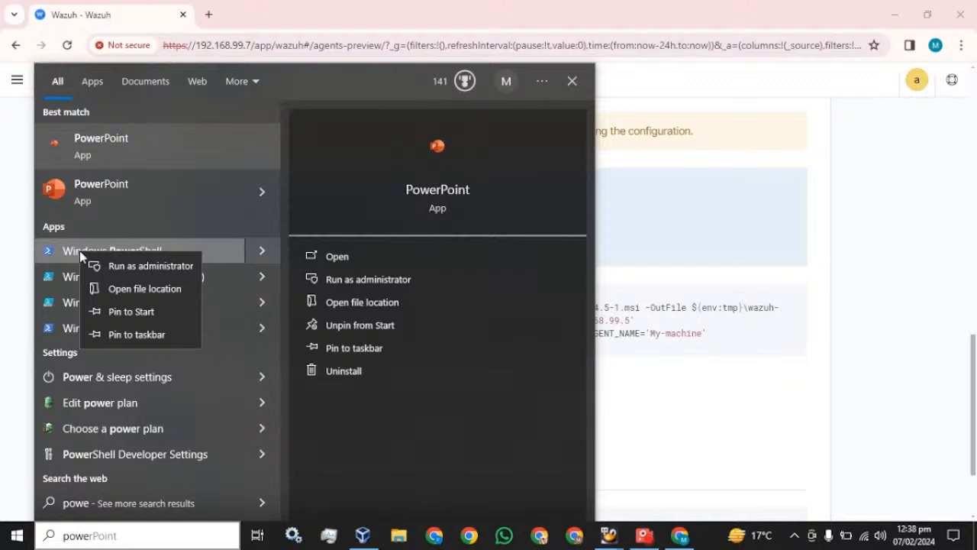
{"action": "left_click", "coordinate": [113, 271]}
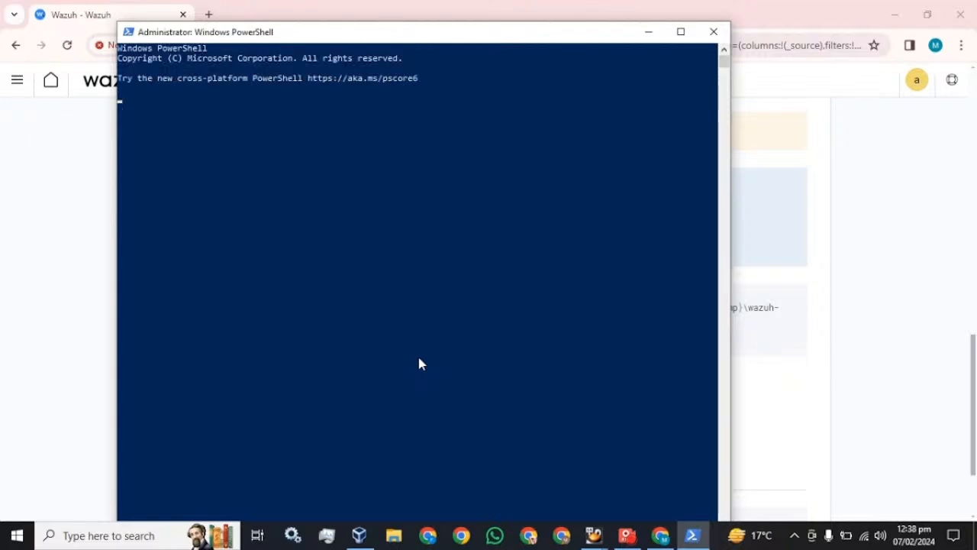
{"action": "left_click", "coordinate": [681, 31]}
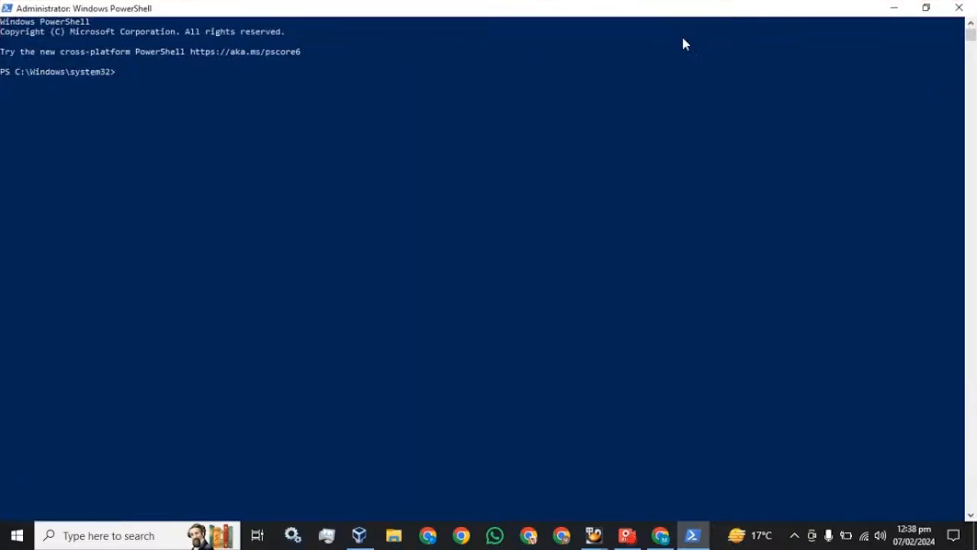
{"action": "key", "text": "ctrl+v"}
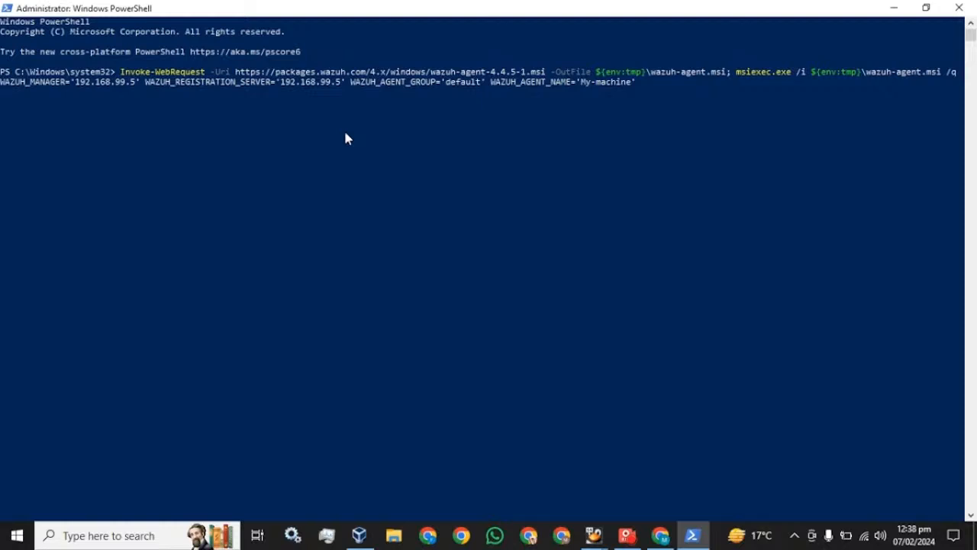
{"action": "key", "text": "Return"}
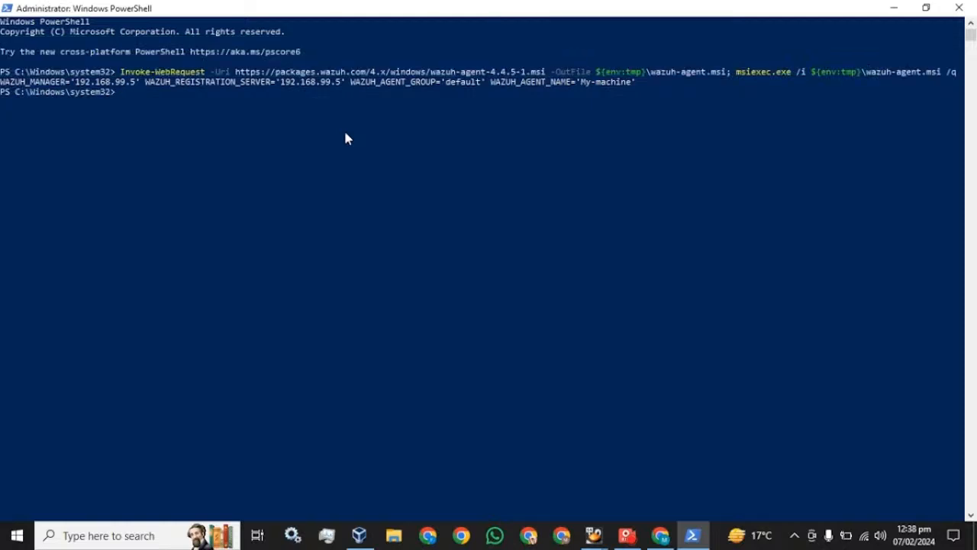
Copy NET START WazuhSvc from the Wazuh page and run it in PowerShell.
{"action": "left_click", "coordinate": [660, 536]}
{"action": "scroll", "coordinate": [233, 352], "scroll_direction": "down", "scroll_amount": 2}
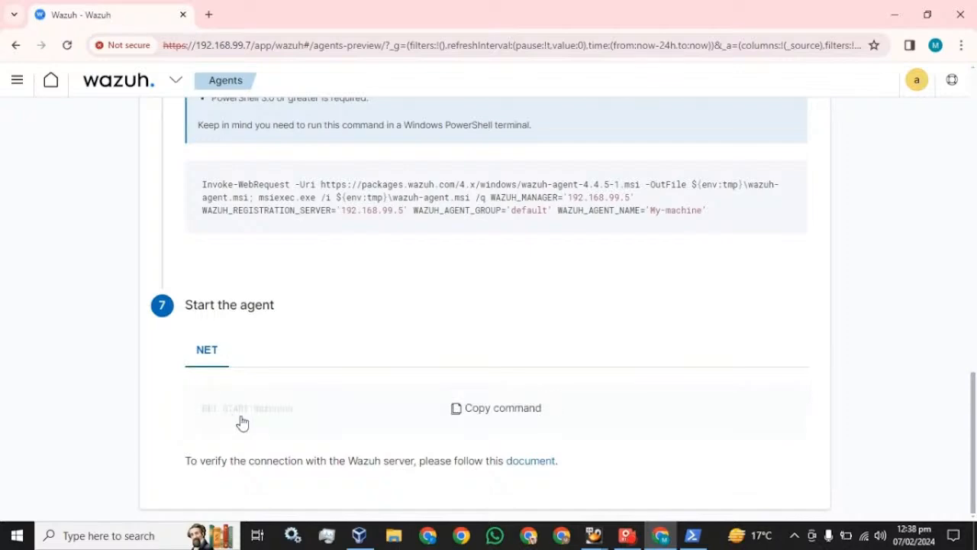
{"action": "left_click", "coordinate": [502, 417]}
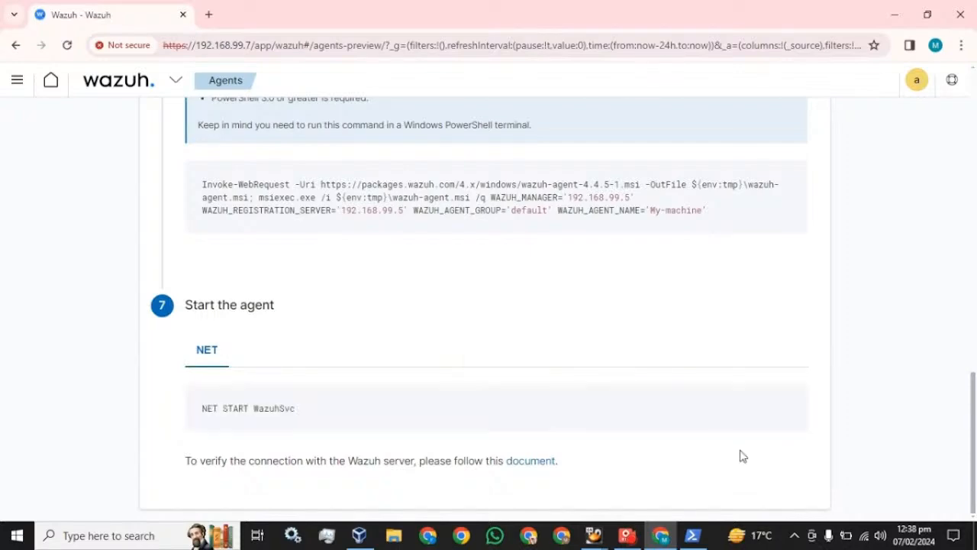
{"action": "left_click", "coordinate": [693, 535]}
{"action": "right_click", "coordinate": [336, 188]}
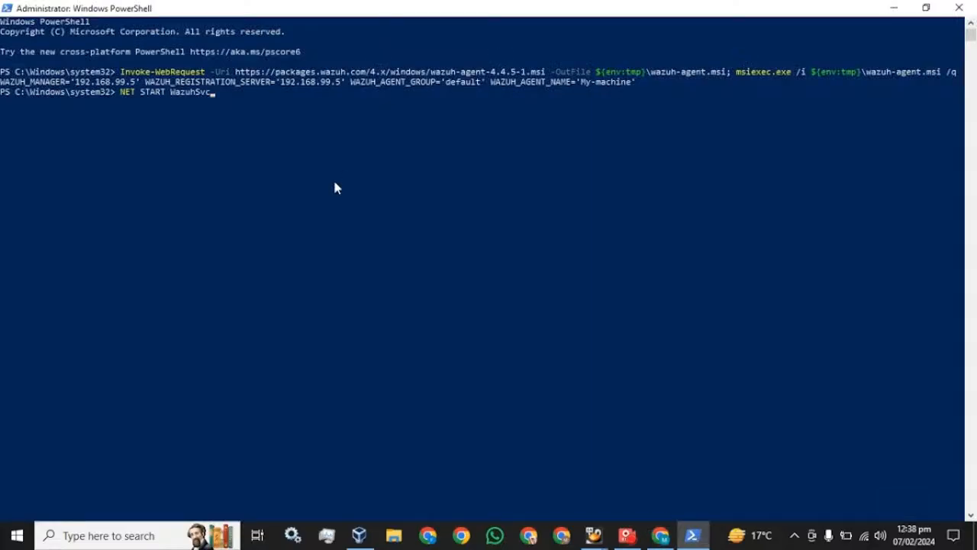
{"action": "key", "text": "Return"}
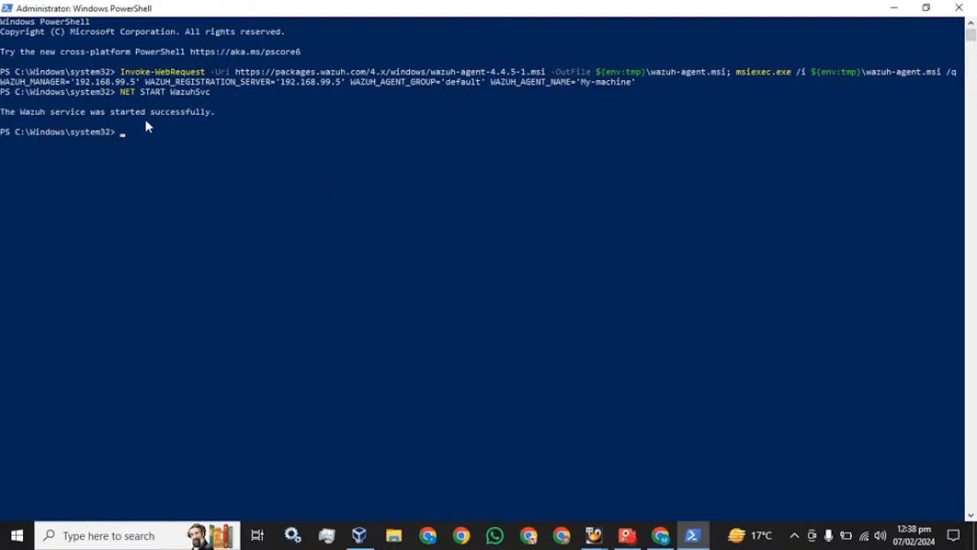
Check the Agents overview, then go to the Wazuh modules overview.
{"action": "left_click", "coordinate": [660, 536]}
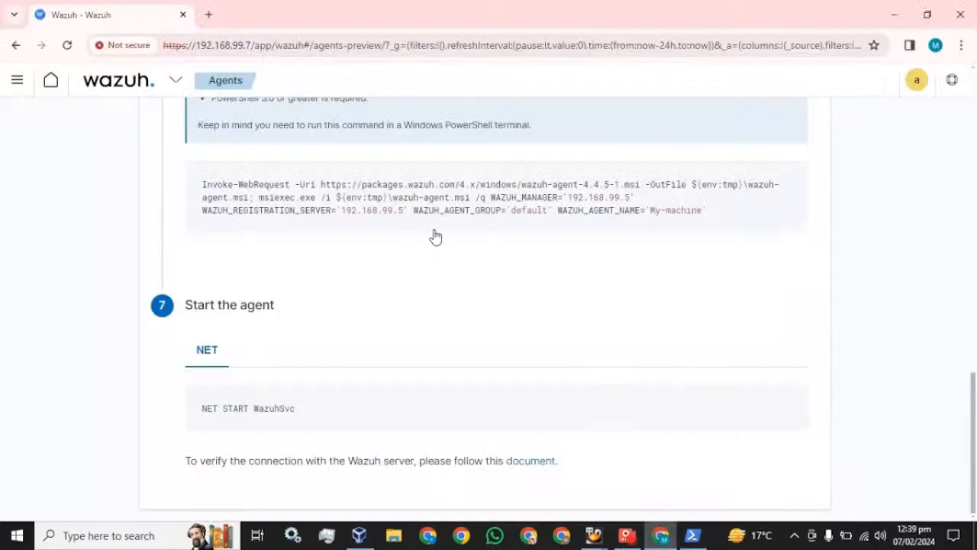
{"action": "scroll", "coordinate": [262, 222], "scroll_direction": "up", "scroll_amount": 10}
{"action": "left_click", "coordinate": [160, 91]}
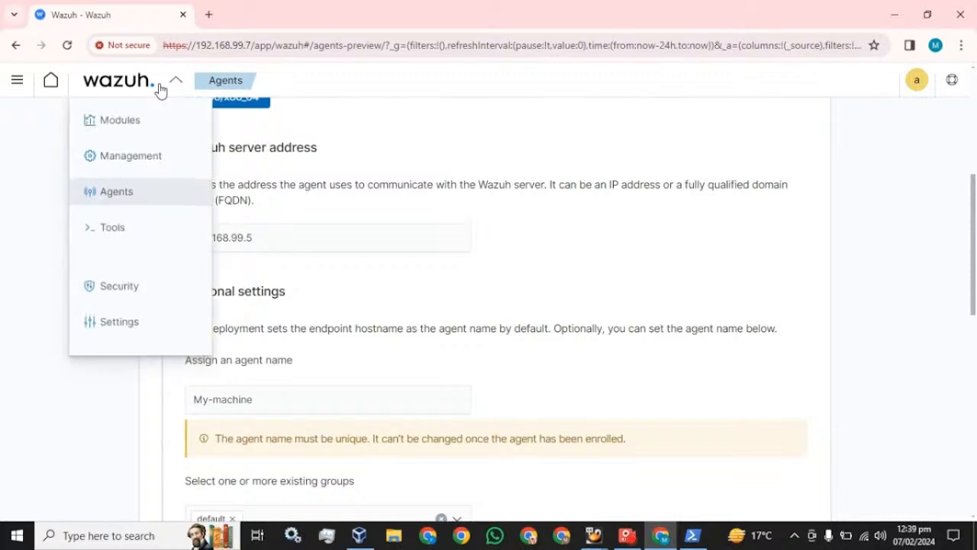
{"action": "left_click", "coordinate": [109, 197]}
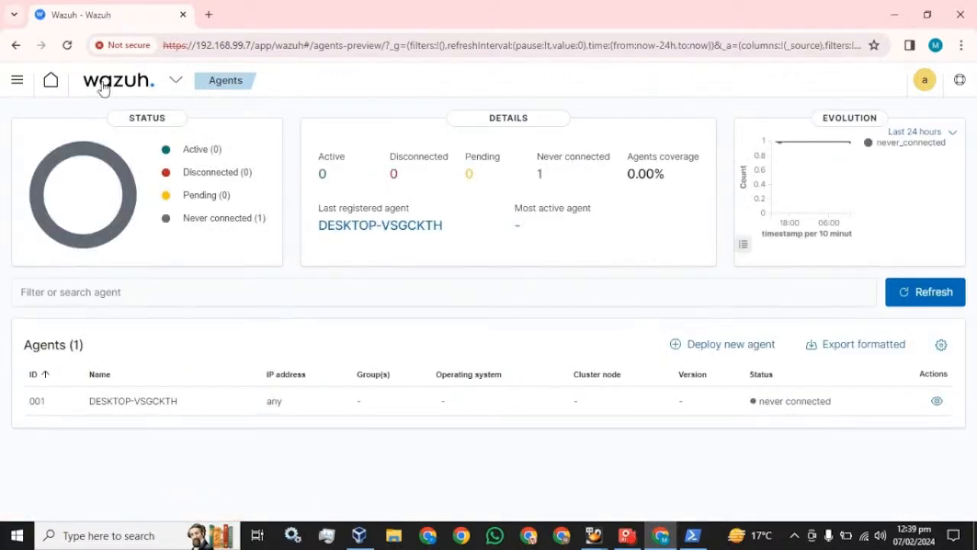
{"action": "left_click", "coordinate": [17, 80]}
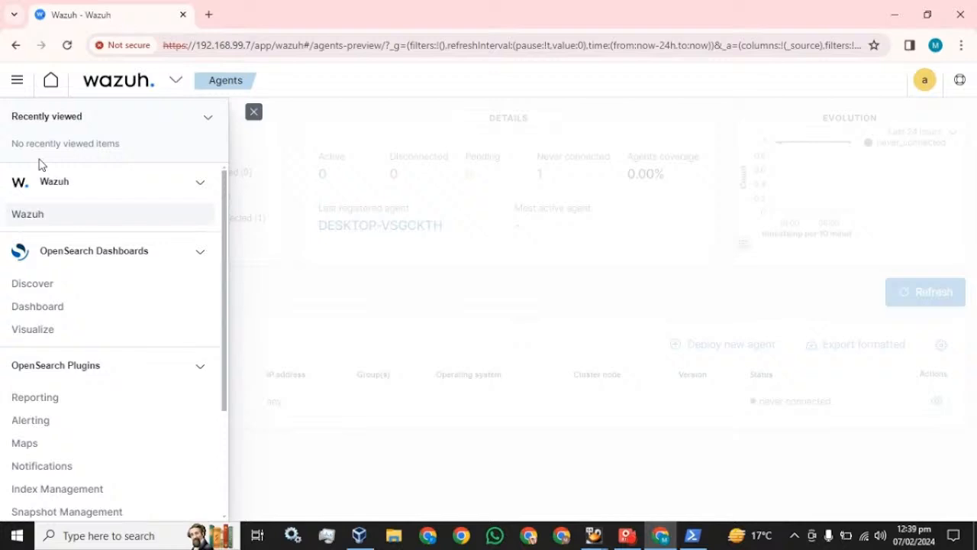
{"action": "left_click", "coordinate": [24, 219]}
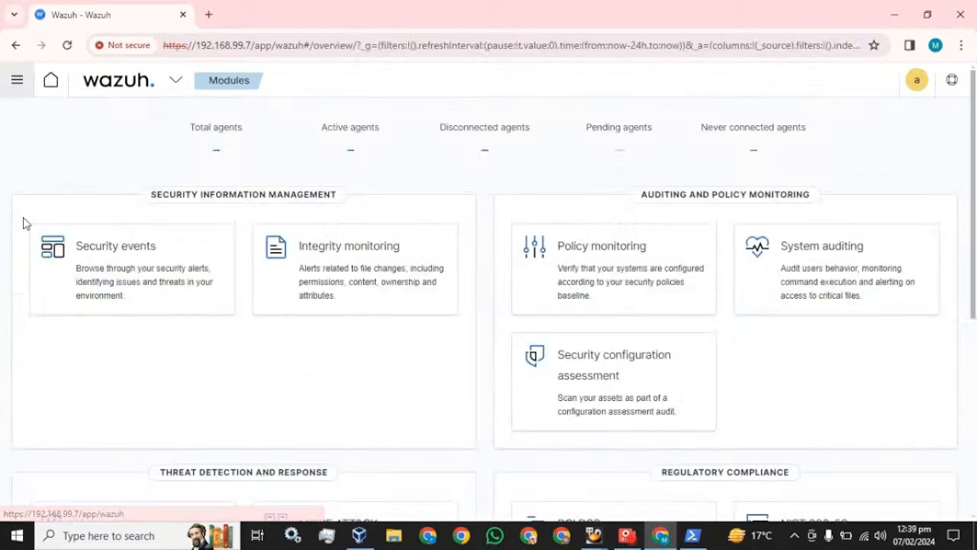
Reload the overview until Active agents shows 1, then view that agent, My-machine.
{"action": "left_click", "coordinate": [67, 45]}
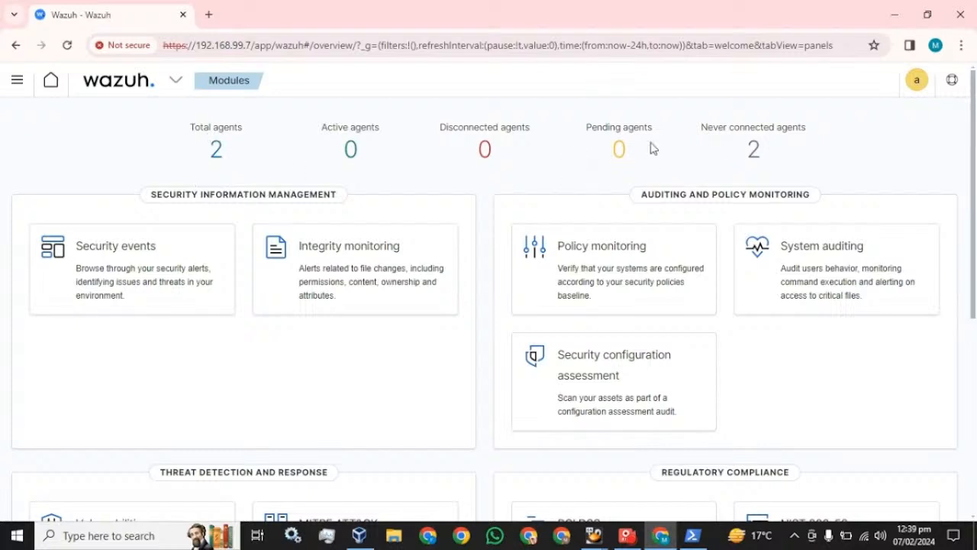
{"action": "left_click", "coordinate": [66, 47]}
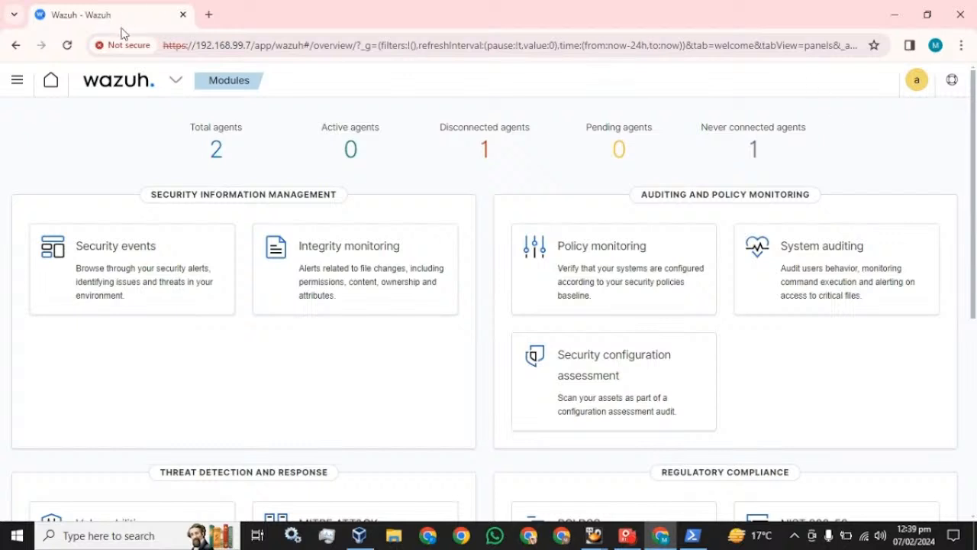
{"action": "left_click", "coordinate": [67, 45]}
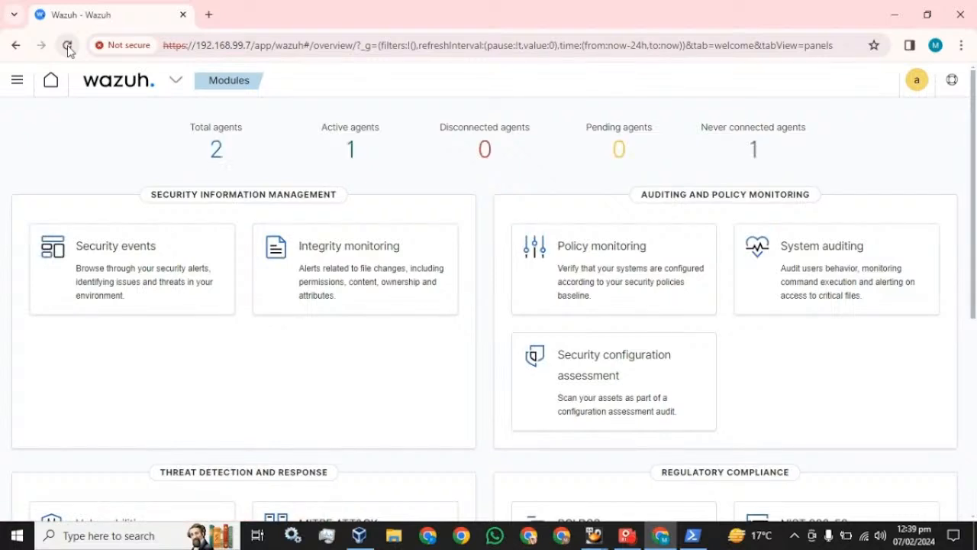
{"action": "left_click", "coordinate": [352, 156]}
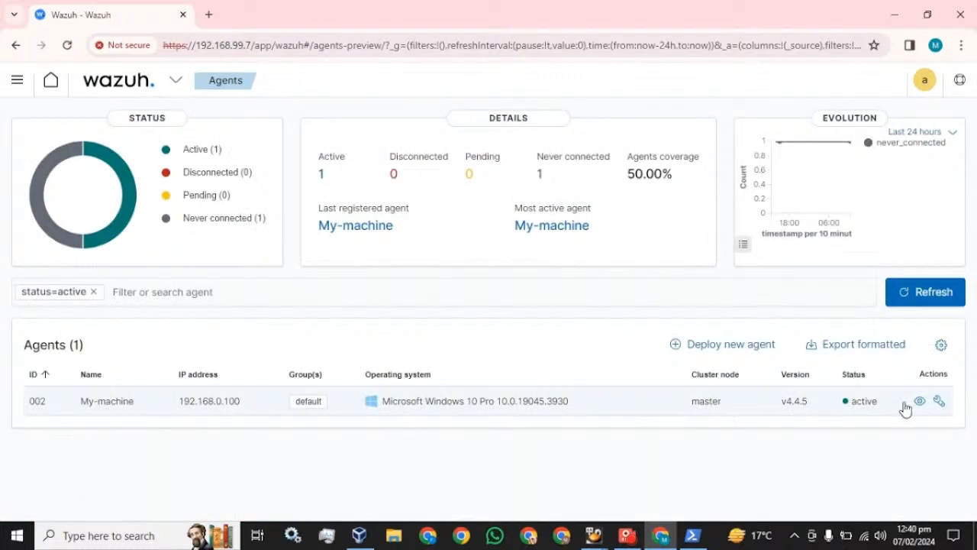
{"action": "left_click", "coordinate": [18, 81]}
Filter Security events to agent My-machine for Today and scroll through its alerts.
{"action": "left_click", "coordinate": [27, 218]}
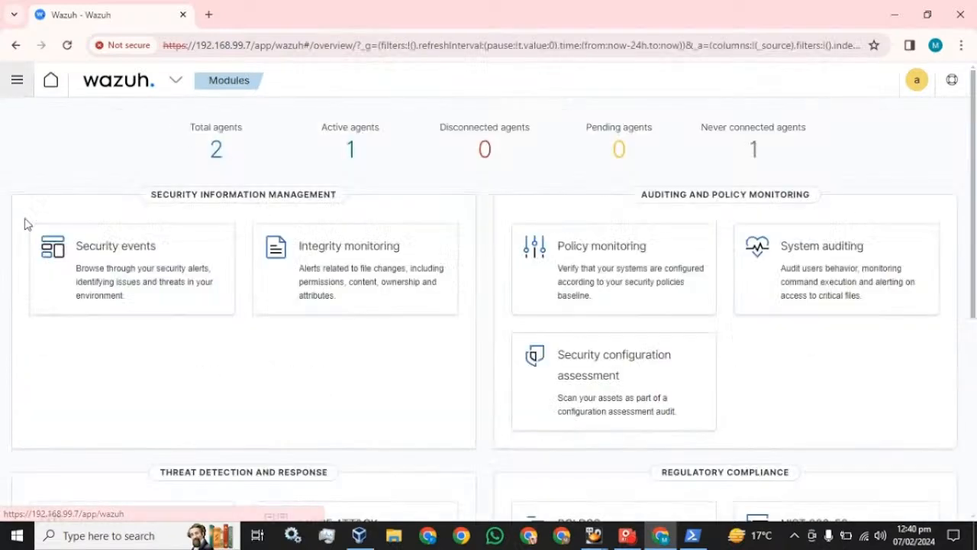
{"action": "left_click", "coordinate": [135, 261]}
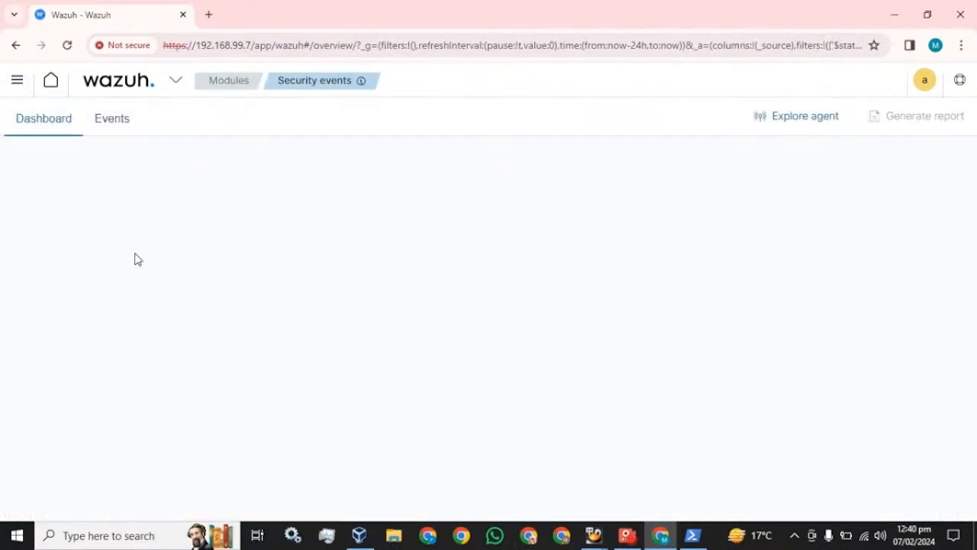
{"action": "left_click", "coordinate": [805, 125]}
{"action": "left_click", "coordinate": [293, 323]}
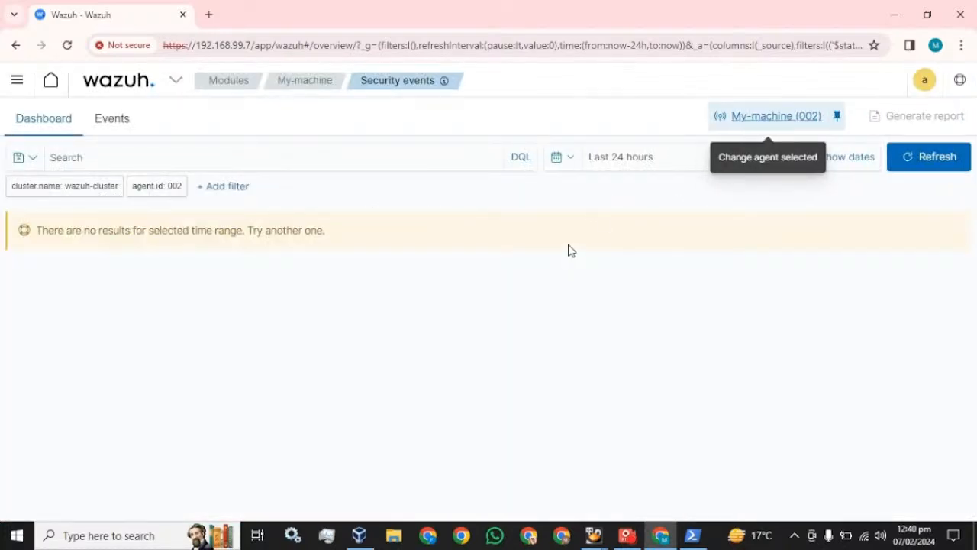
{"action": "left_click", "coordinate": [571, 158]}
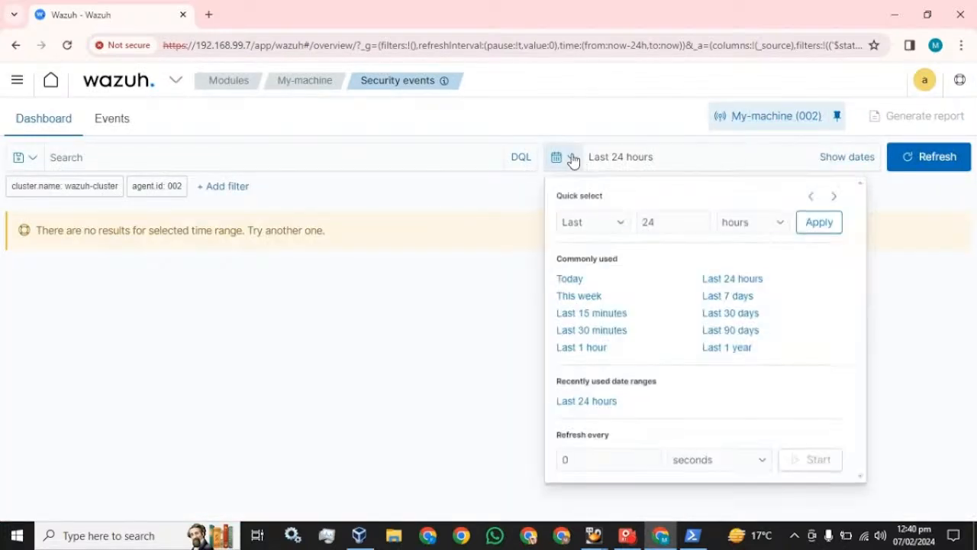
{"action": "left_click", "coordinate": [583, 282]}
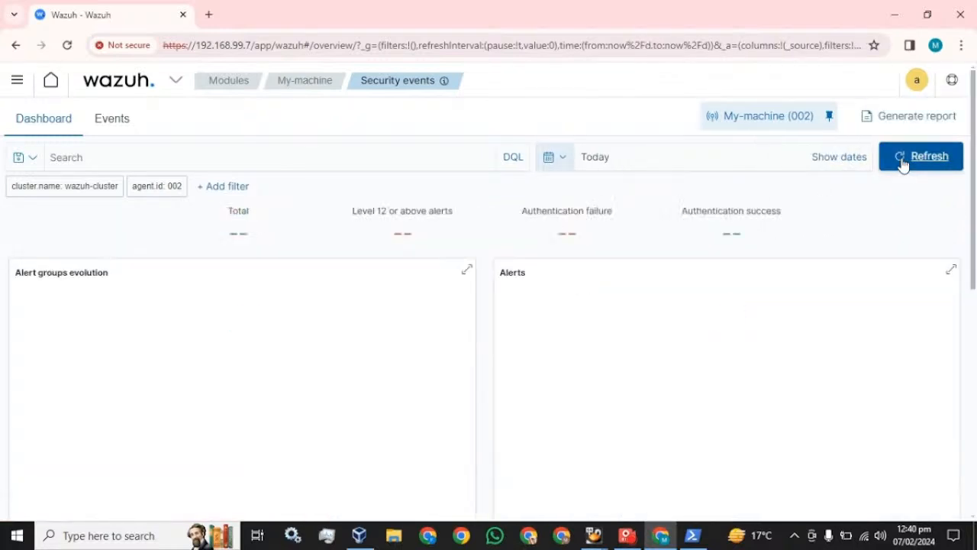
{"action": "scroll", "coordinate": [375, 307], "scroll_direction": "down", "scroll_amount": 6}
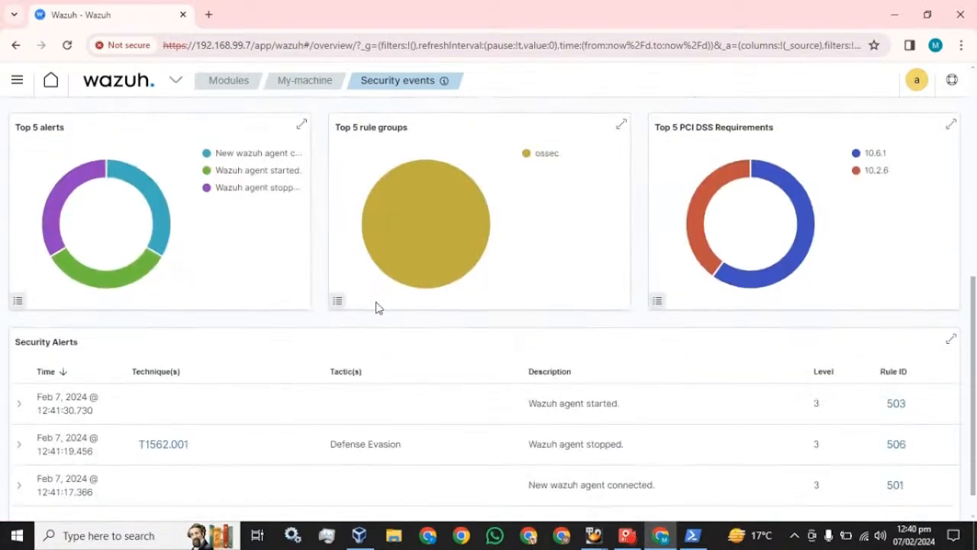
{"action": "scroll", "coordinate": [375, 308], "scroll_direction": "down", "scroll_amount": 1}
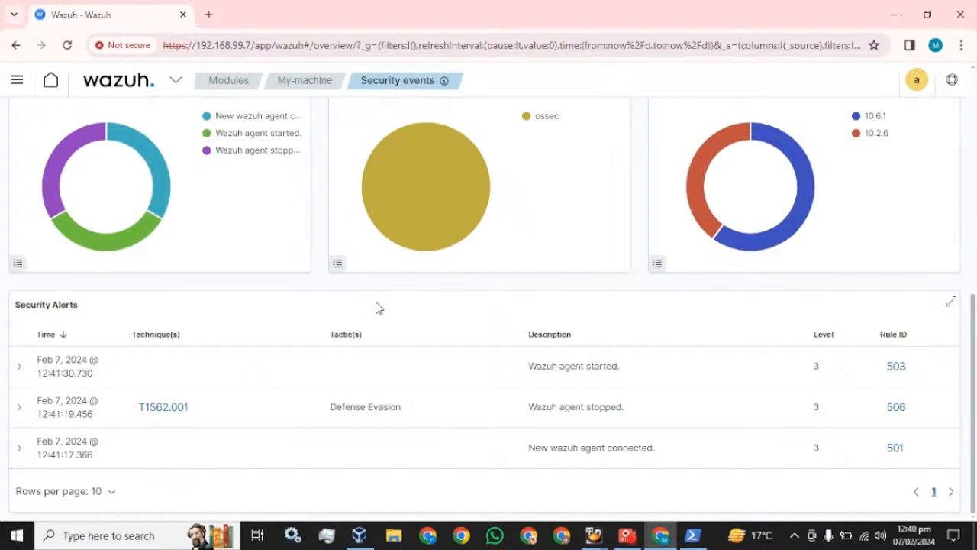
{"action": "scroll", "coordinate": [378, 310], "scroll_direction": "up", "scroll_amount": 7}
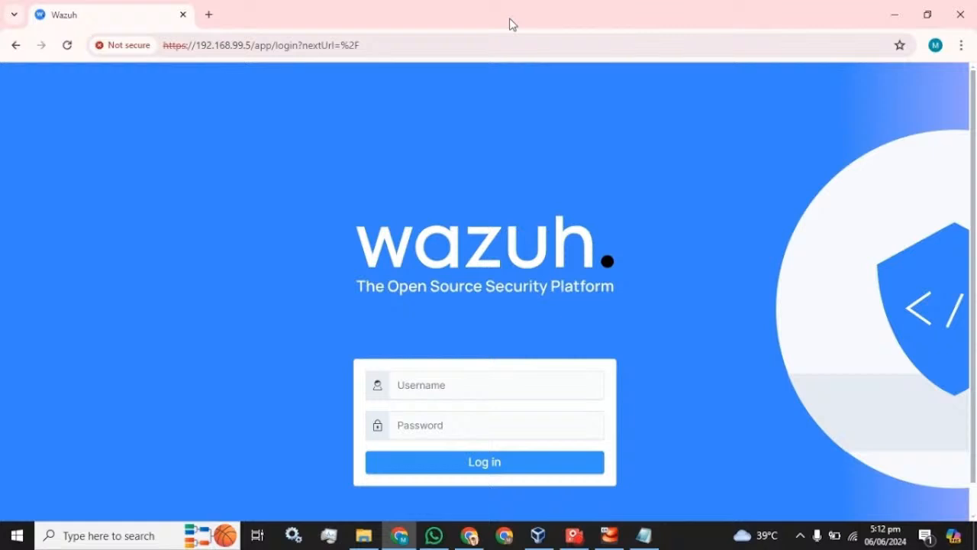
Sign in as admin with the account password and dismiss Chrome's password warning.
{"action": "type", "text": "admin"}
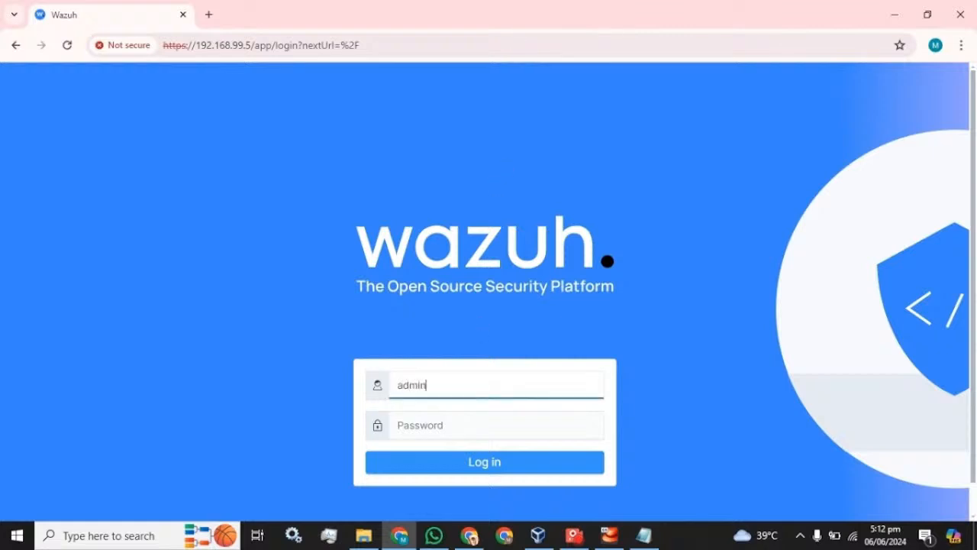
{"action": "key", "text": "Tab"}
{"action": "type", "text": "•••••"}
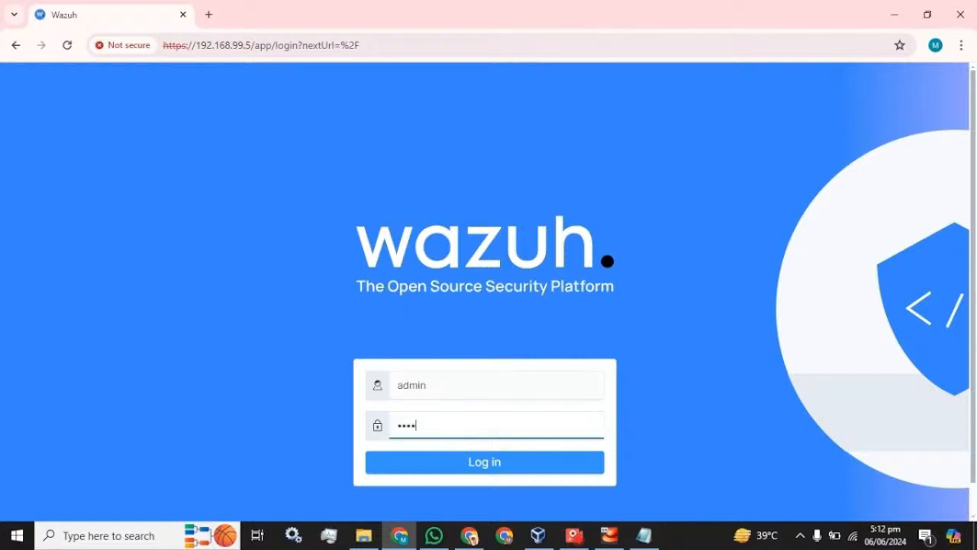
{"action": "key", "text": "Return"}
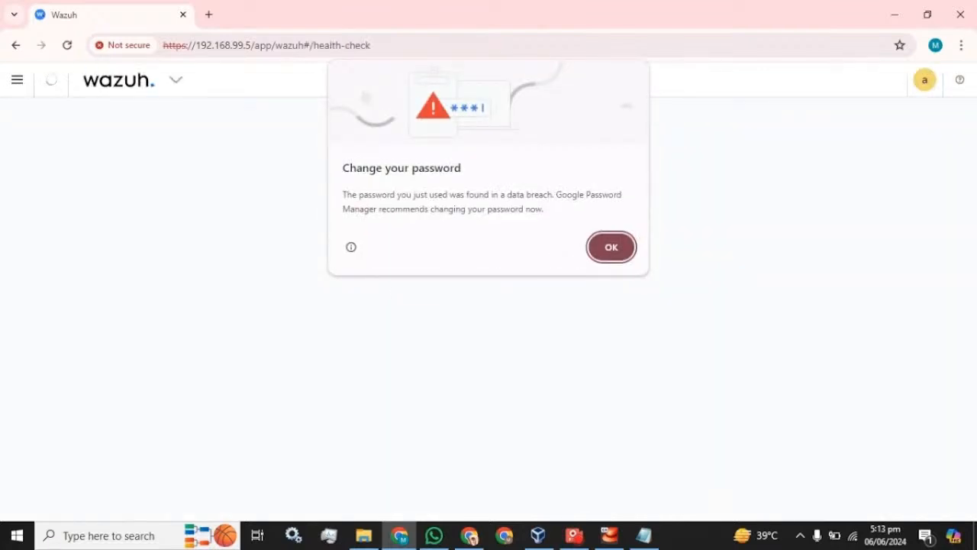
{"action": "left_click", "coordinate": [615, 246]}
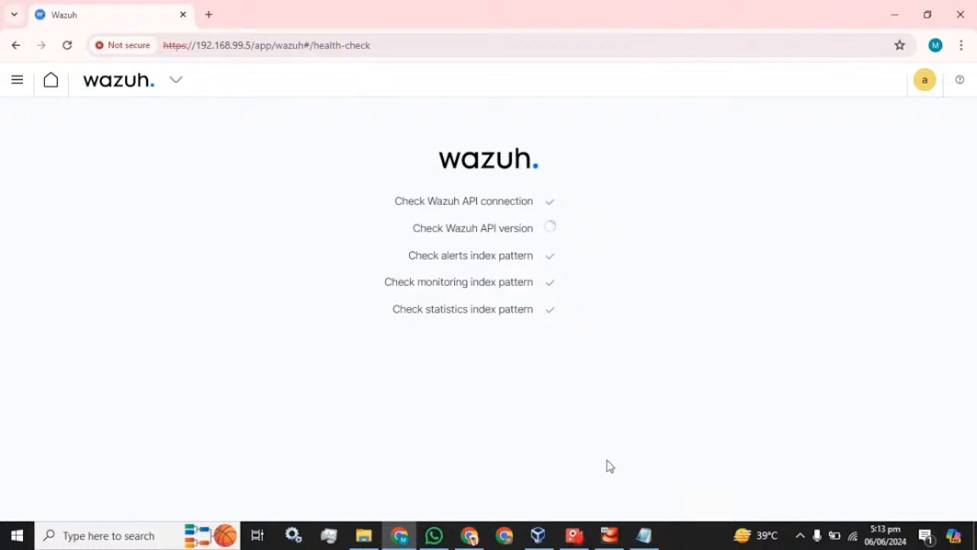
{"action": "left_click", "coordinate": [574, 536]}
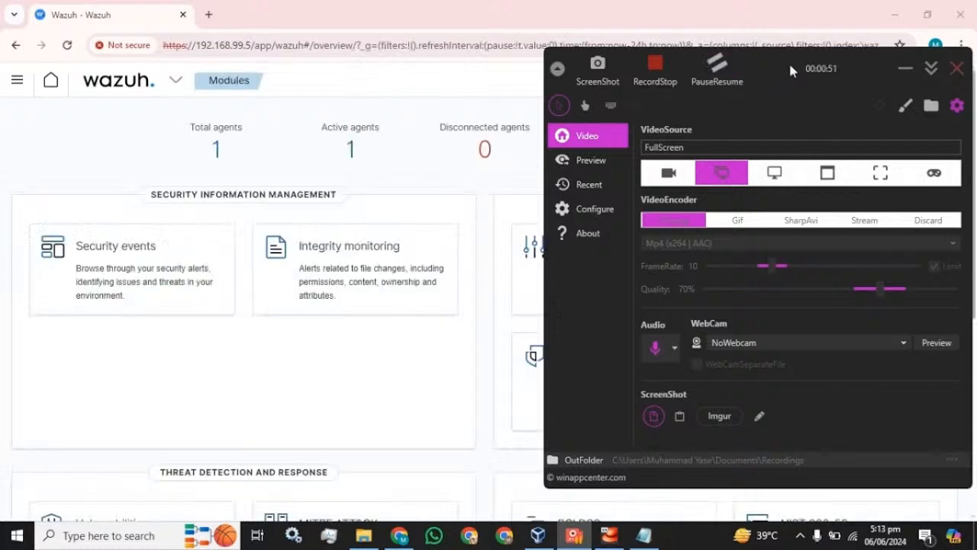
{"action": "left_click", "coordinate": [905, 69]}
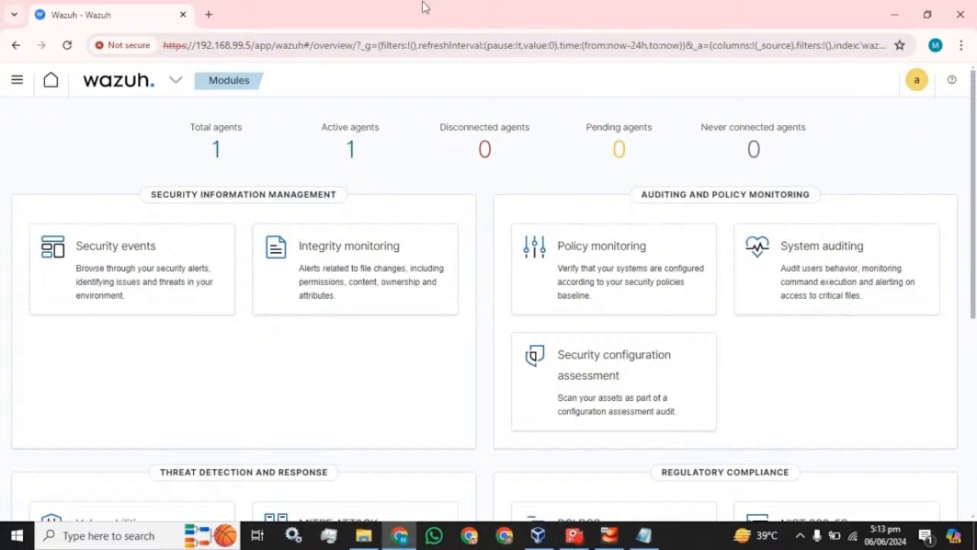
Go through the menu's Security plugin to the Internal users list.
{"action": "left_click", "coordinate": [18, 82]}
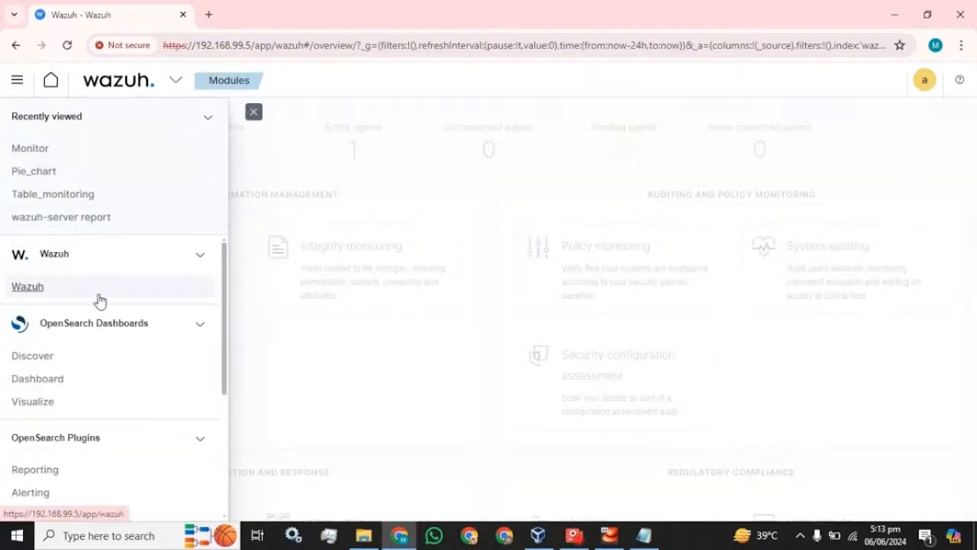
{"action": "scroll", "coordinate": [98, 300], "scroll_direction": "down", "scroll_amount": 3}
{"action": "left_click", "coordinate": [208, 120]}
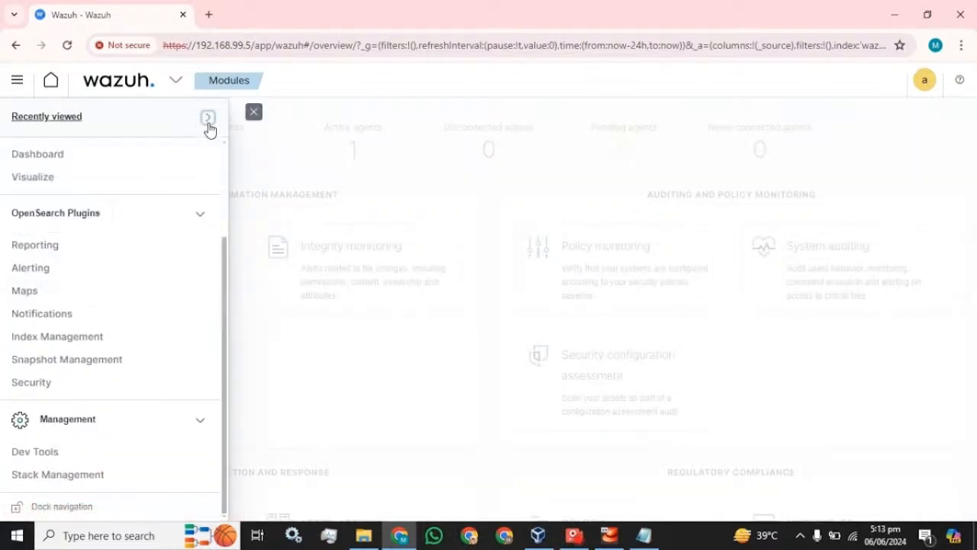
{"action": "left_click", "coordinate": [37, 384]}
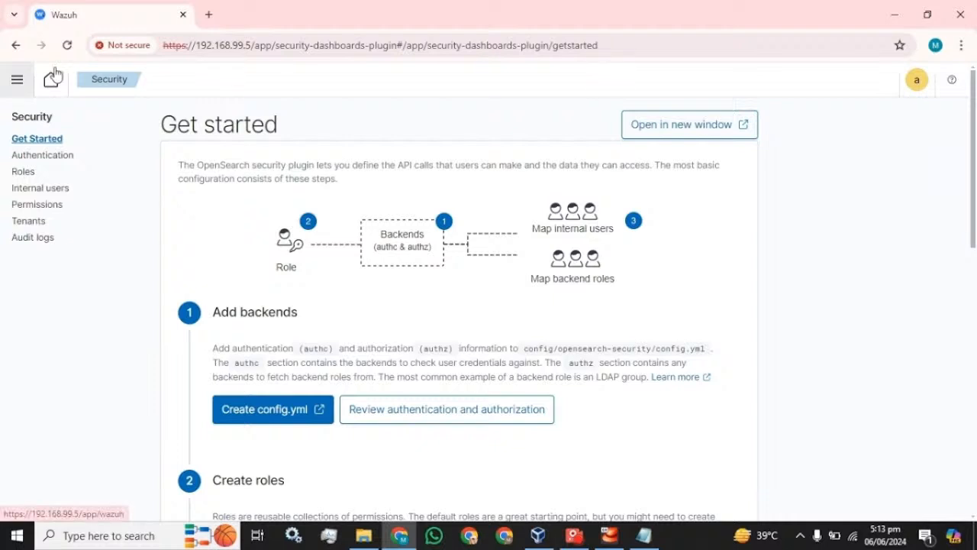
{"action": "left_click", "coordinate": [44, 191]}
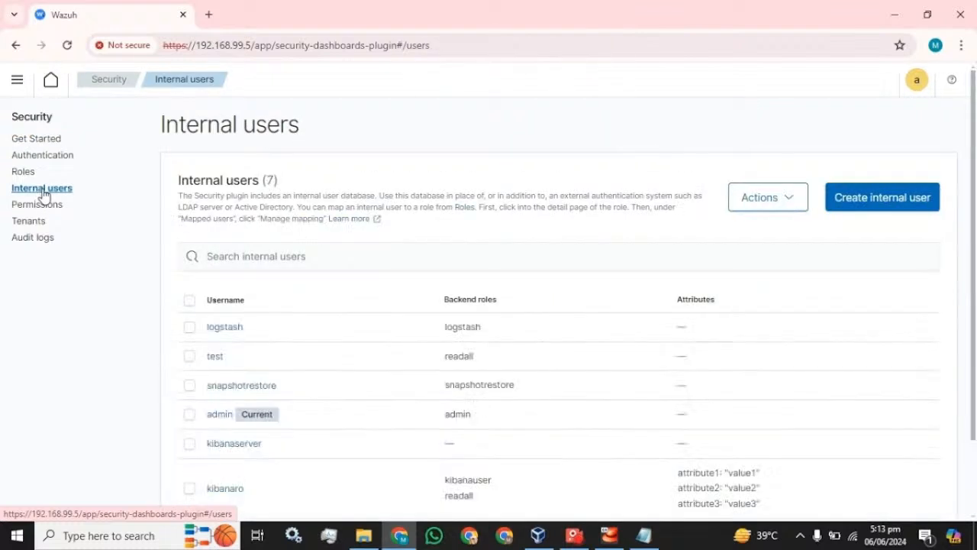
Inspect the admin user's Actions menu, then open the Create internal user form.
{"action": "scroll", "coordinate": [122, 300], "scroll_direction": "down", "scroll_amount": 2}
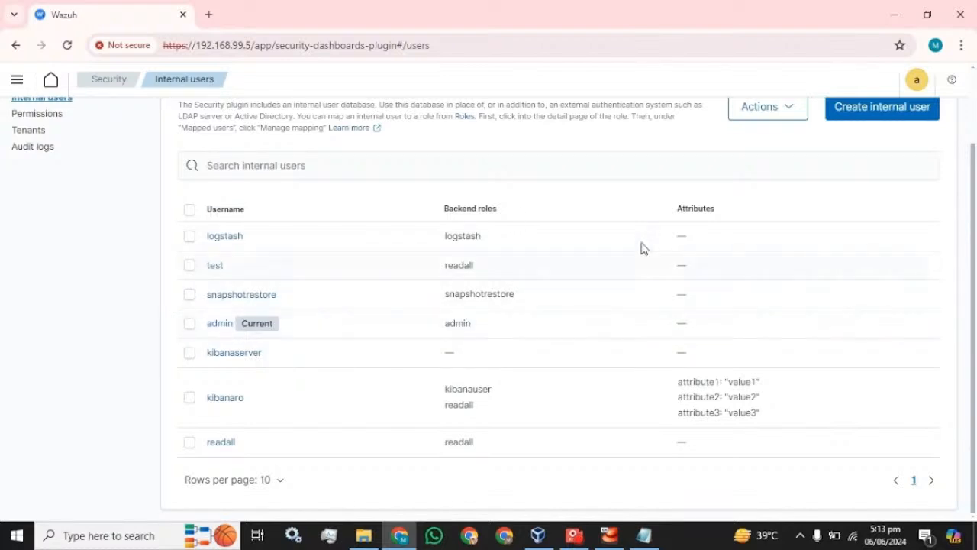
{"action": "scroll", "coordinate": [642, 247], "scroll_direction": "up", "scroll_amount": 2}
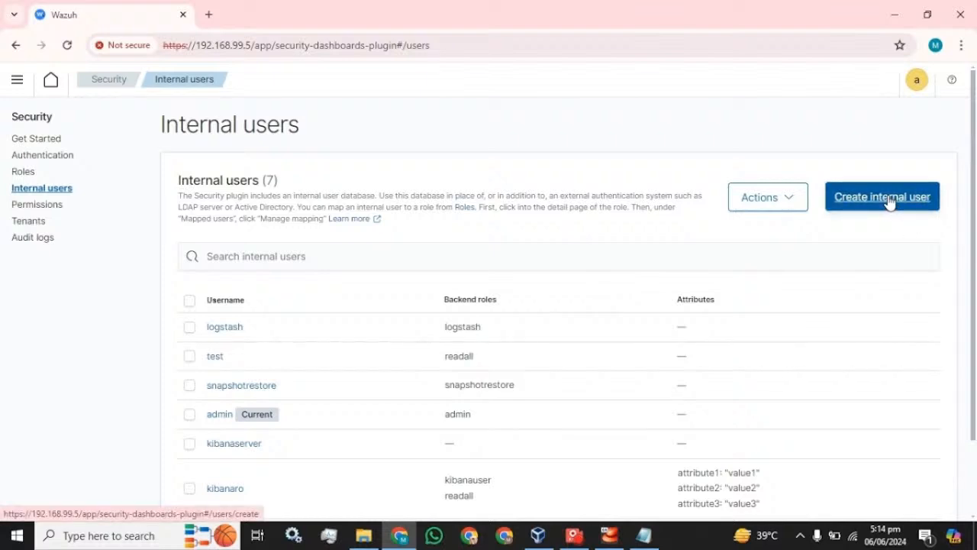
{"action": "scroll", "coordinate": [497, 298], "scroll_direction": "down", "scroll_amount": 2}
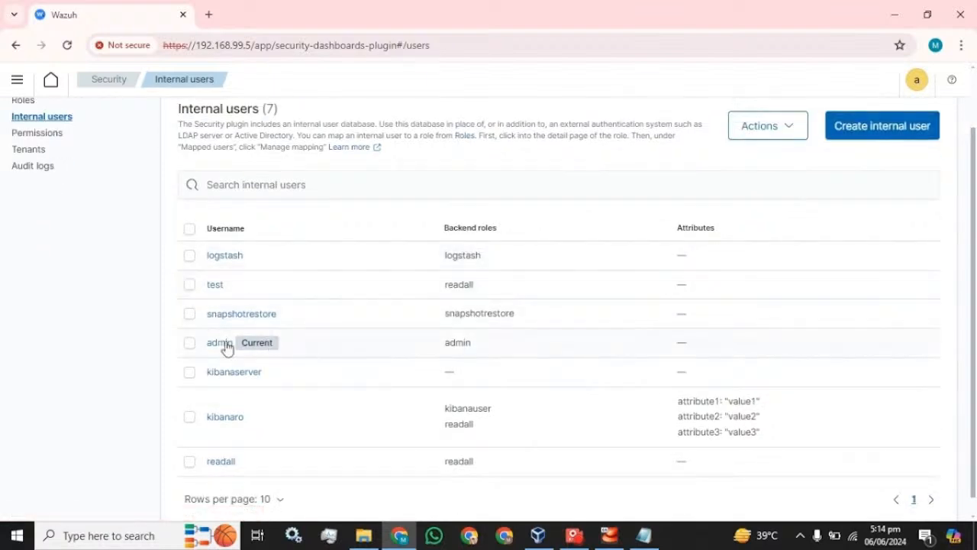
{"action": "left_click", "coordinate": [189, 344]}
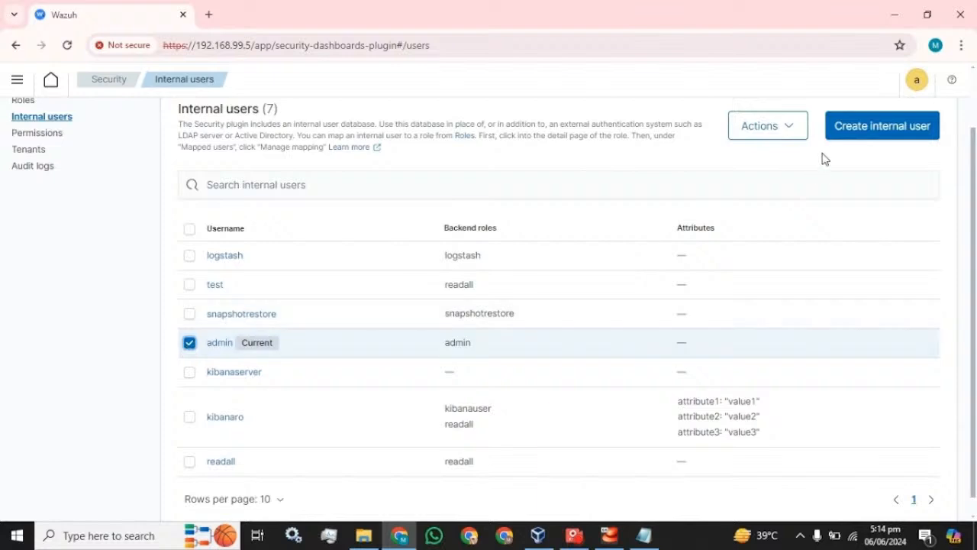
{"action": "left_click", "coordinate": [804, 129]}
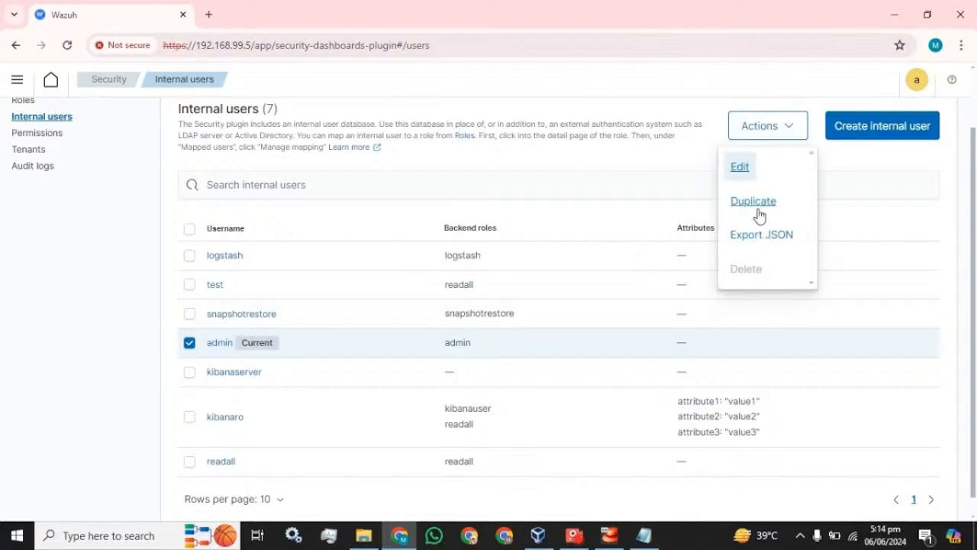
{"action": "left_click", "coordinate": [856, 153]}
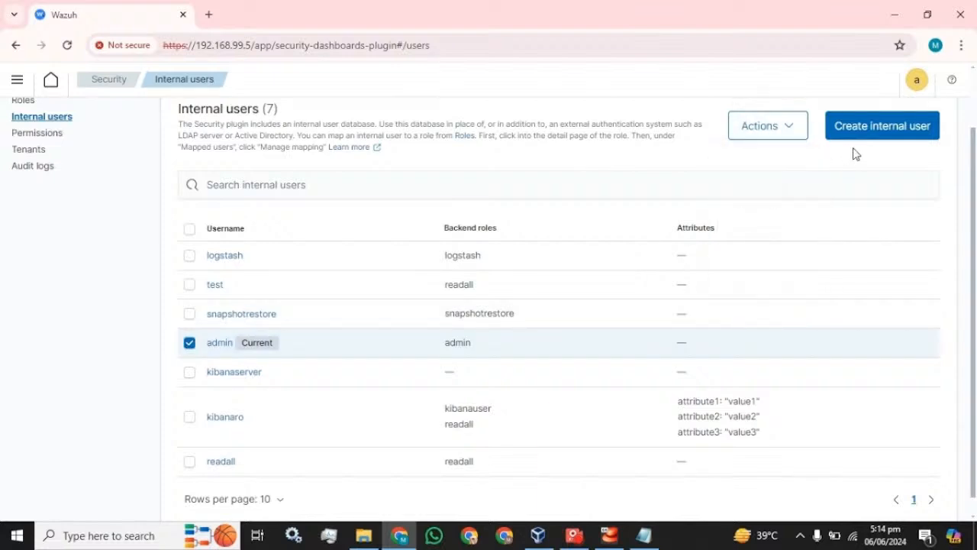
{"action": "left_click", "coordinate": [189, 344]}
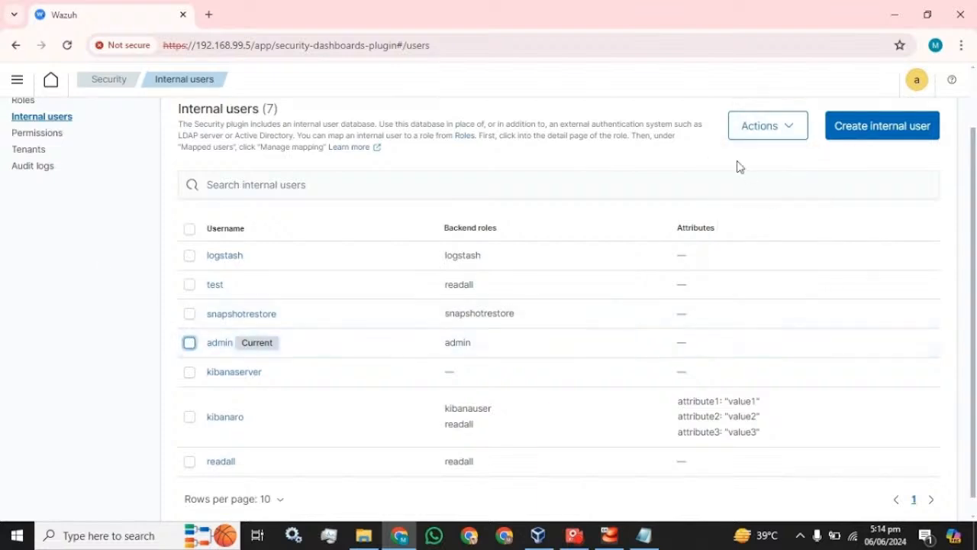
{"action": "left_click", "coordinate": [895, 130]}
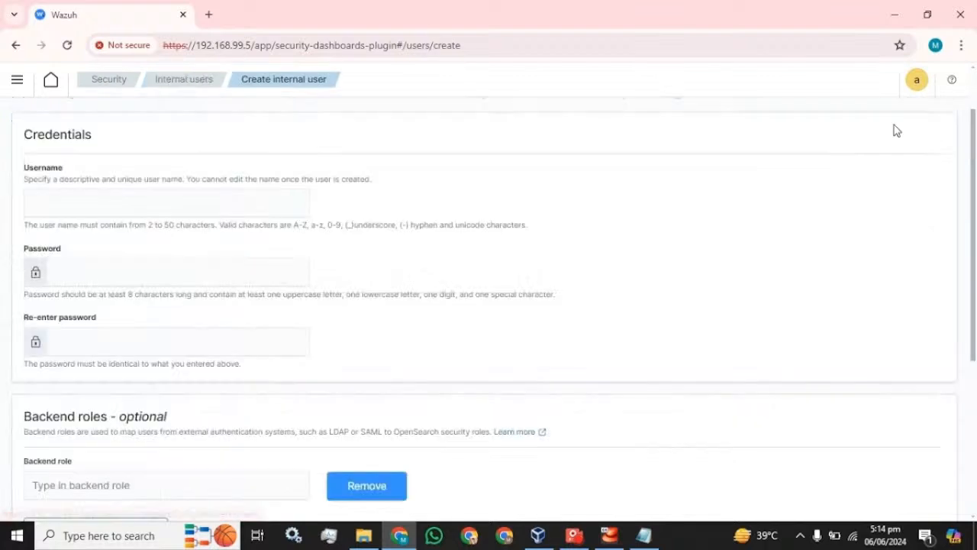
Enter username test and paste the generated password into both password fields.
{"action": "left_click", "coordinate": [32, 203]}
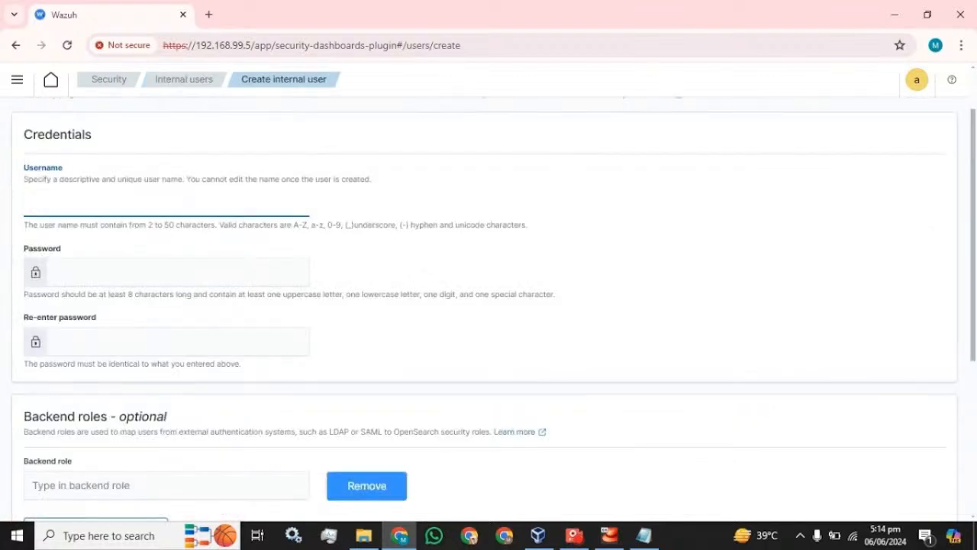
{"action": "type", "text": "test"}
{"action": "scroll", "coordinate": [488, 306], "scroll_direction": "down", "scroll_amount": 2}
{"action": "scroll", "coordinate": [489, 306], "scroll_direction": "up", "scroll_amount": 1}
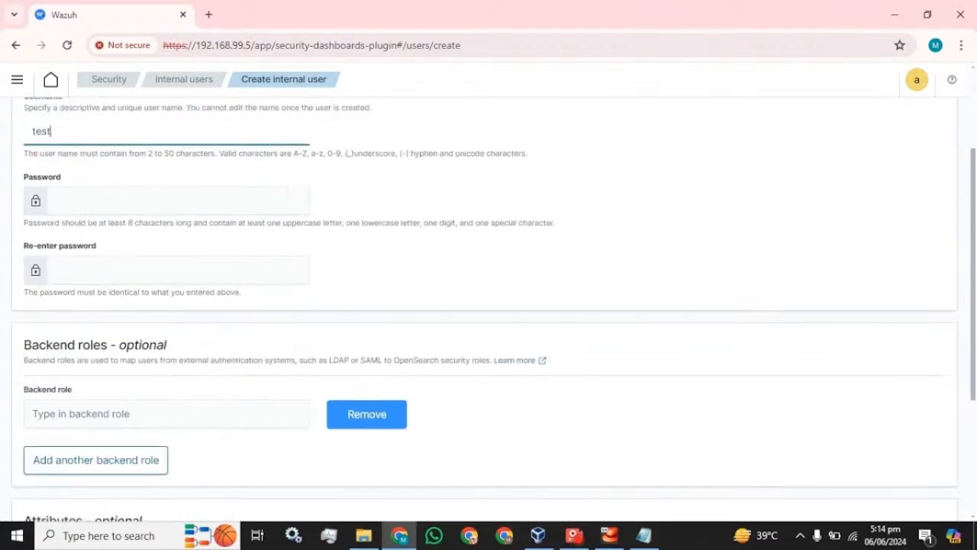
{"action": "left_click", "coordinate": [649, 535]}
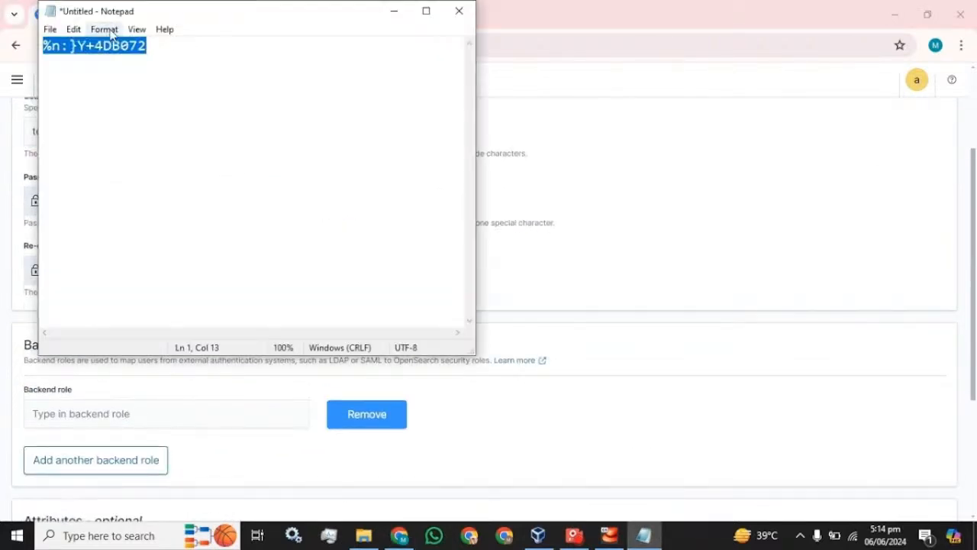
{"action": "left_click", "coordinate": [561, 17]}
{"action": "type", "text": "test"}
{"action": "key", "text": "Tab"}
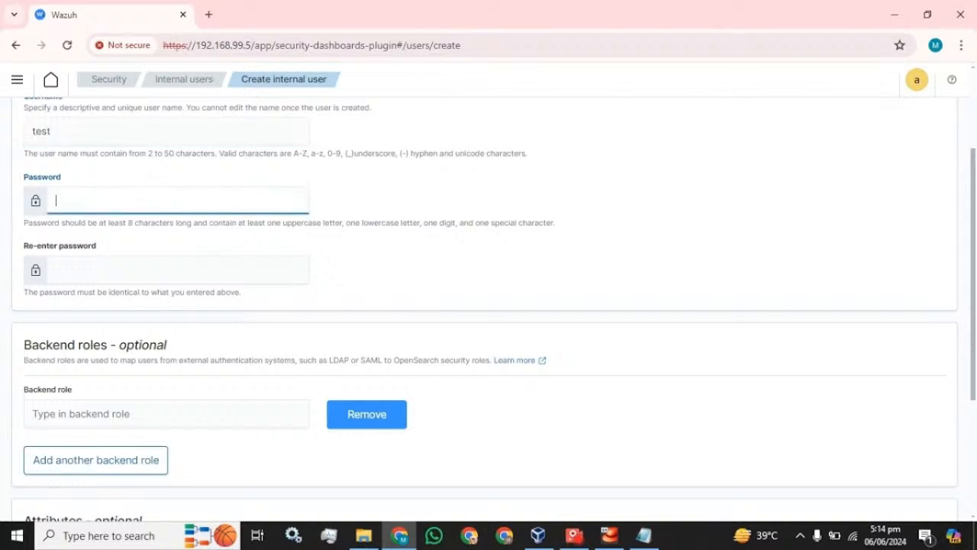
{"action": "key", "text": "ctrl+v"}
{"action": "key", "text": "Tab"}
{"action": "key", "text": "ctrl+v"}
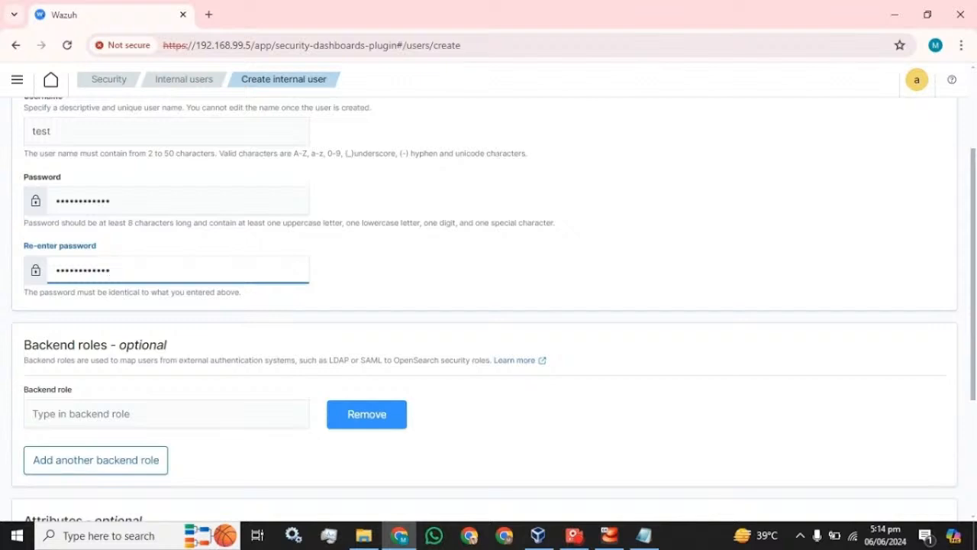
Duplicate the Wazuh tab so the same page opens in a second tab.
{"action": "left_click_drag", "start_coordinate": [529, 154], "coordinate": [149, 154]}
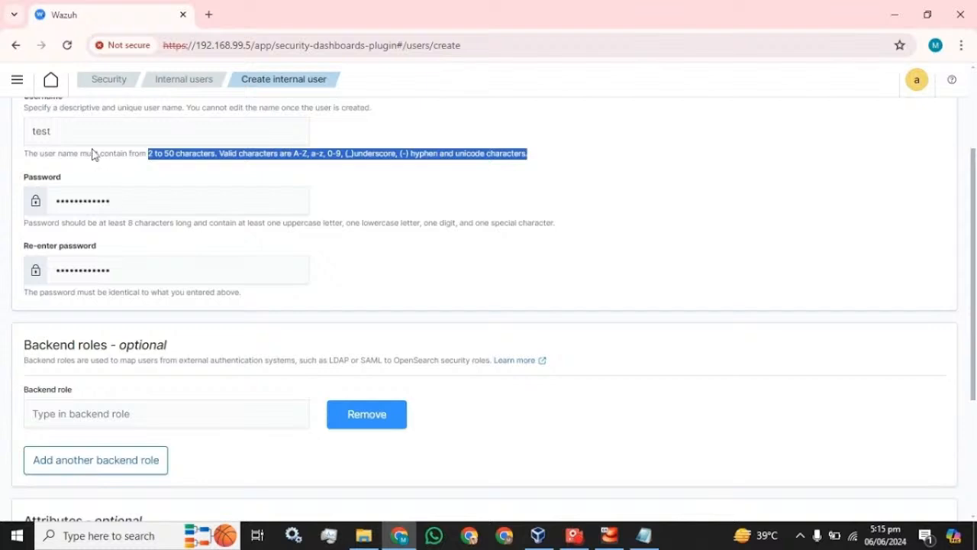
{"action": "right_click", "coordinate": [119, 20]}
{"action": "left_click", "coordinate": [173, 146]}
{"action": "scroll", "coordinate": [102, 298], "scroll_direction": "down", "scroll_amount": 2}
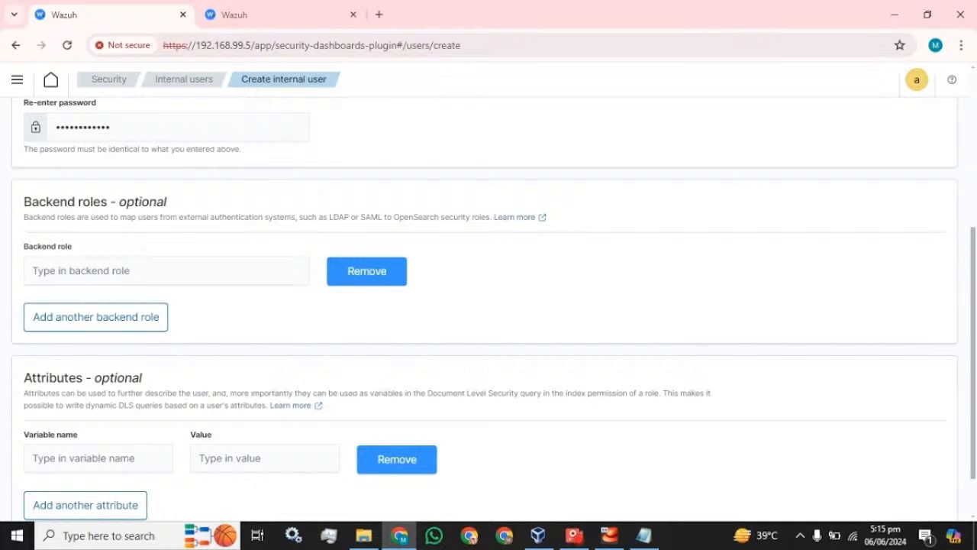
In the second tab, check which backend roles exist under Security > Roles.
{"action": "left_click", "coordinate": [86, 275]}
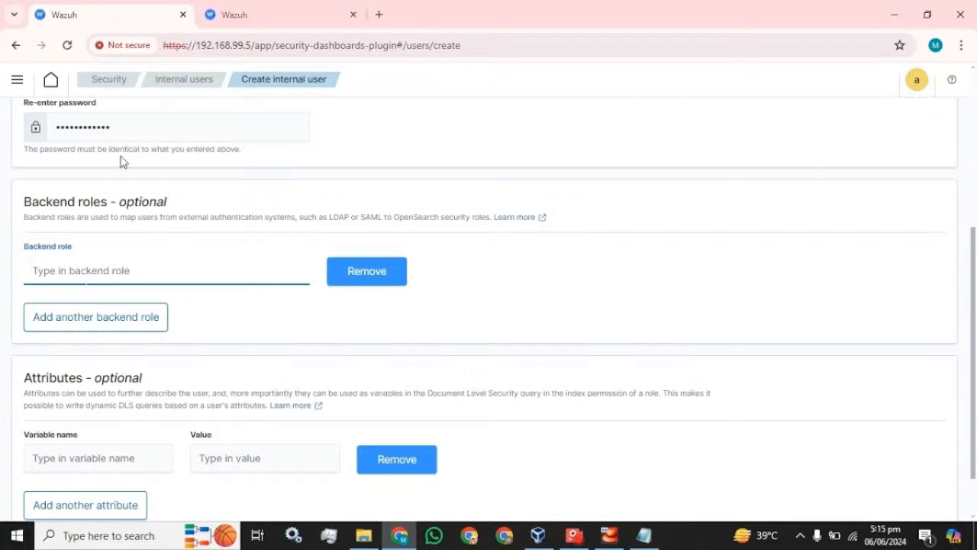
{"action": "left_click", "coordinate": [269, 16]}
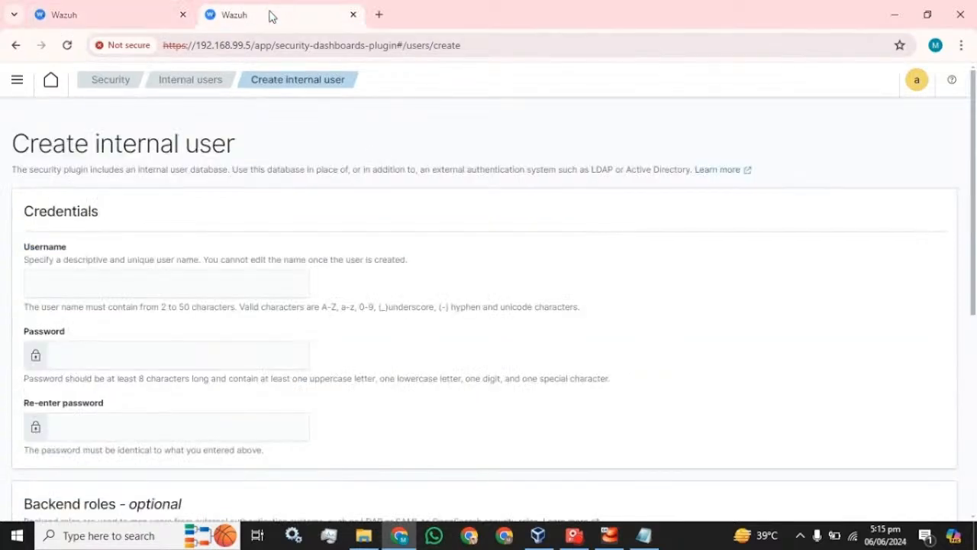
{"action": "left_click", "coordinate": [111, 79]}
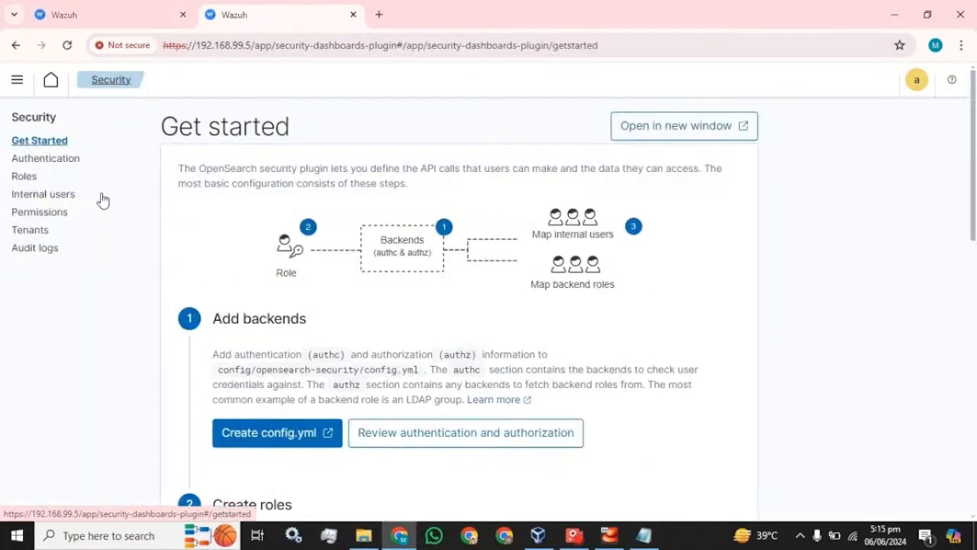
{"action": "left_click", "coordinate": [24, 177]}
{"action": "left_click", "coordinate": [587, 309]}
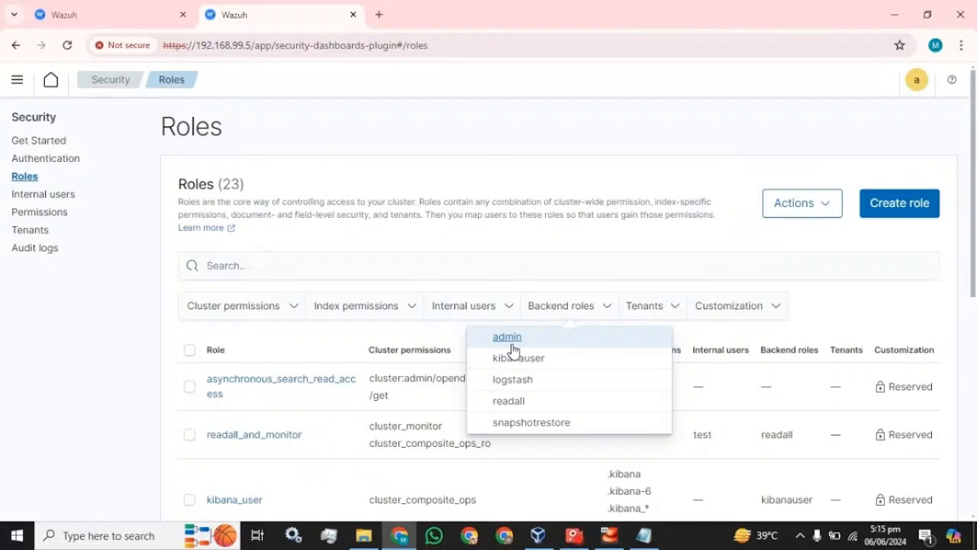
Enter admin as the backend role and create the test user.
{"action": "left_click", "coordinate": [120, 16]}
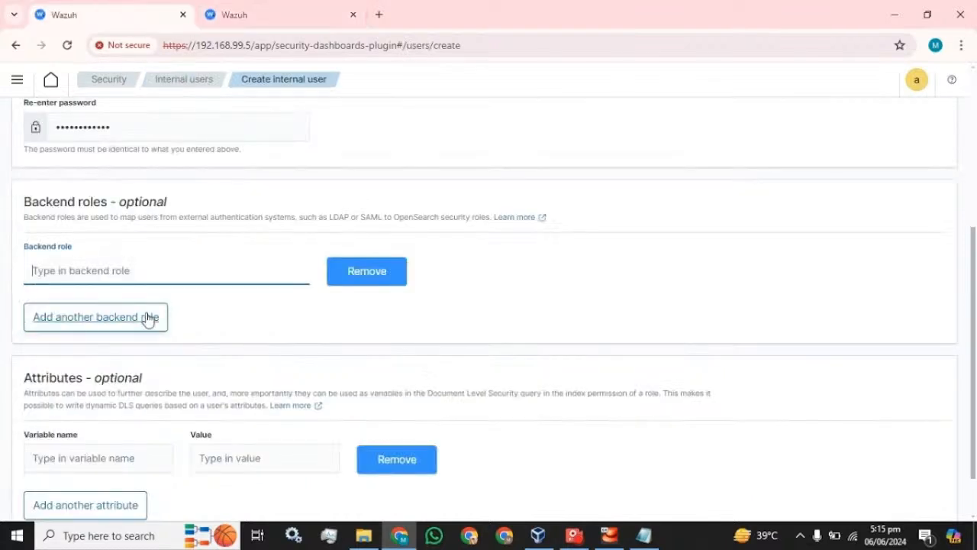
{"action": "type", "text": "admin"}
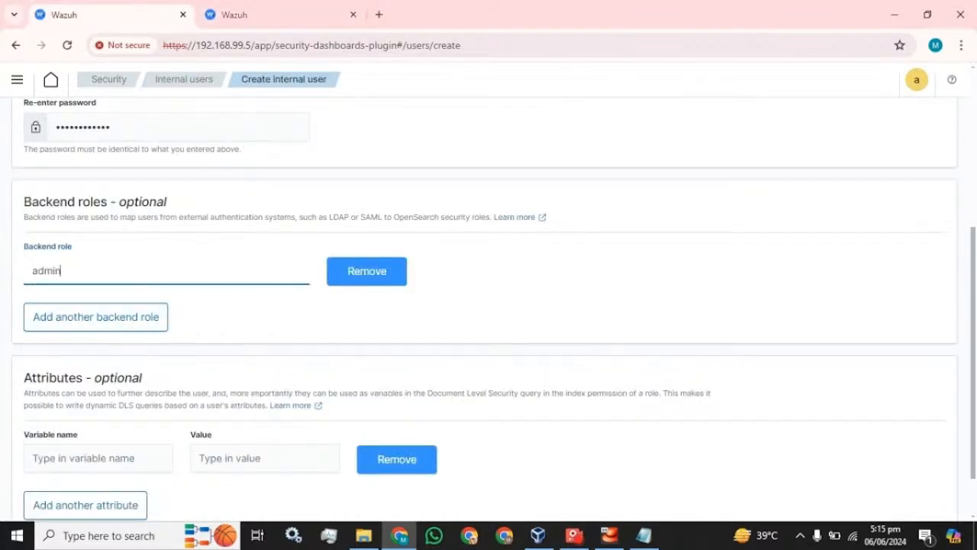
{"action": "scroll", "coordinate": [341, 310], "scroll_direction": "down", "scroll_amount": 1}
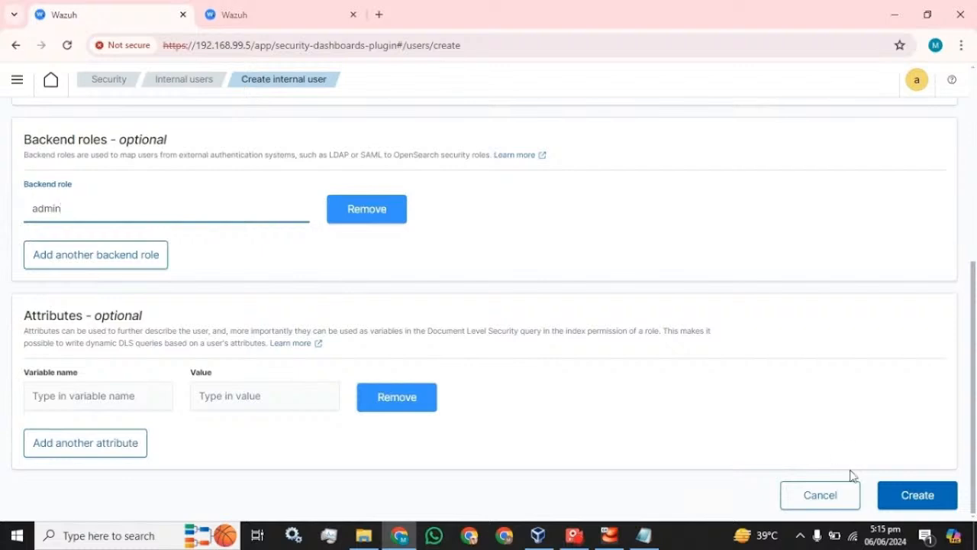
{"action": "left_click", "coordinate": [919, 495]}
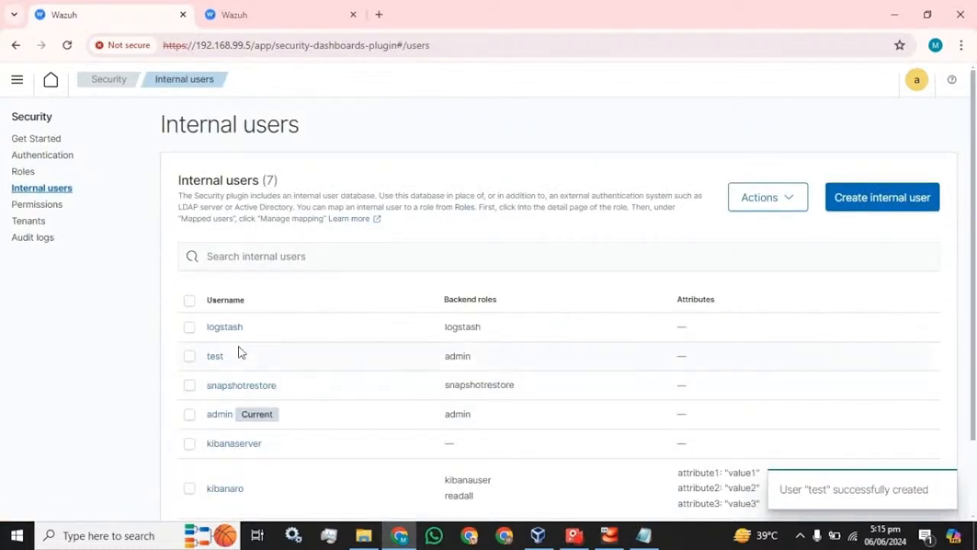
Note the username test in the users table, then sign out of the admin account.
{"action": "left_click_drag", "start_coordinate": [228, 359], "coordinate": [201, 364]}
{"action": "left_click", "coordinate": [917, 79]}
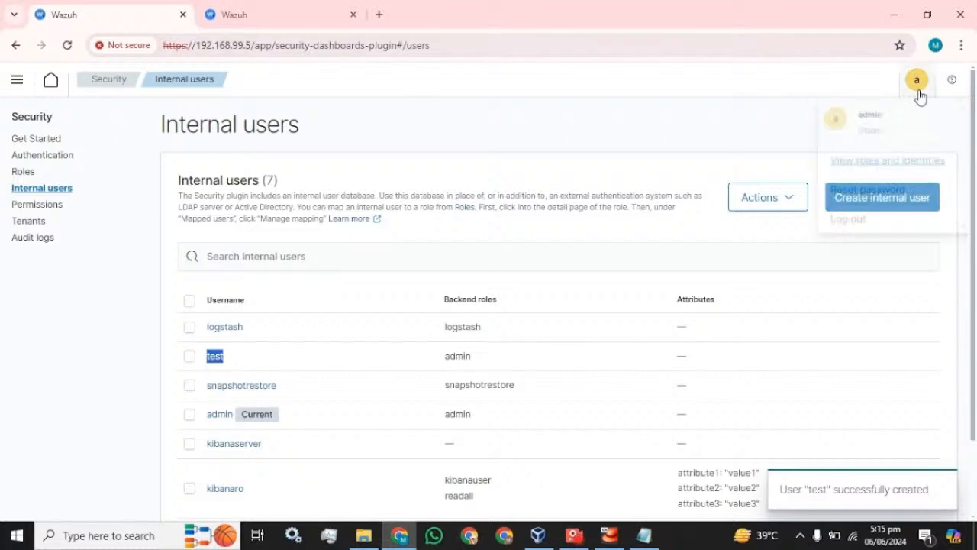
{"action": "left_click", "coordinate": [853, 220]}
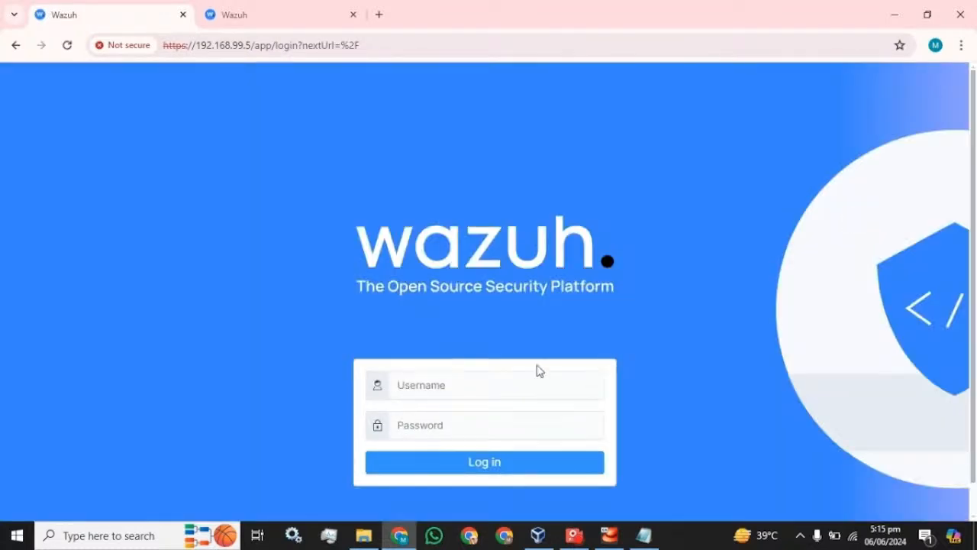
Log in as user test with the pasted password and open its Reset password dialog.
{"action": "type", "text": "test"}
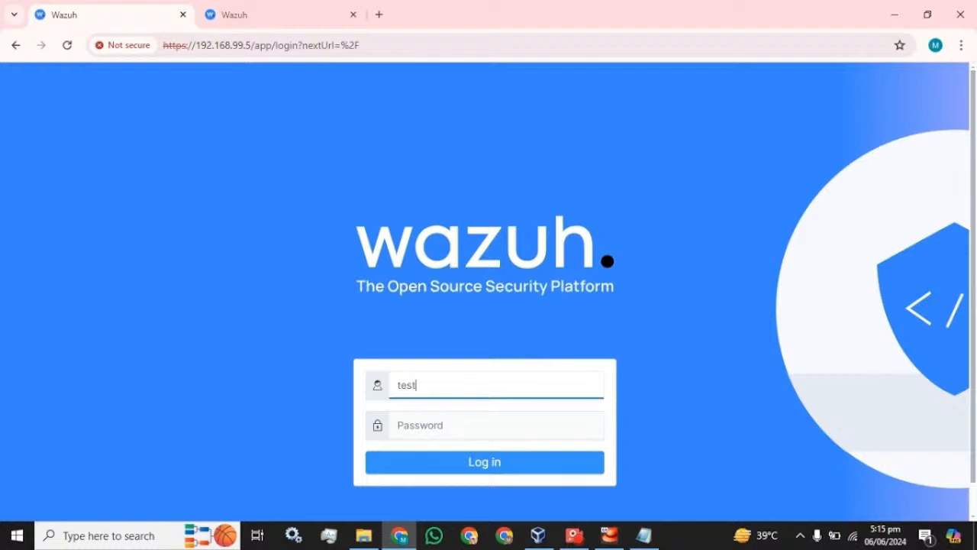
{"action": "left_click", "coordinate": [644, 534]}
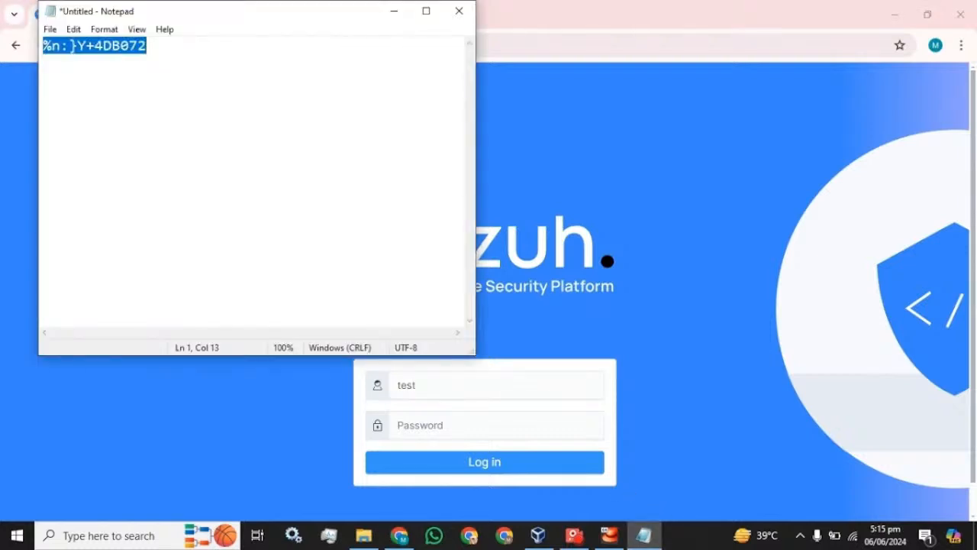
{"action": "left_click", "coordinate": [553, 8]}
{"action": "key", "text": "Tab"}
{"action": "key", "text": "ctrl+v"}
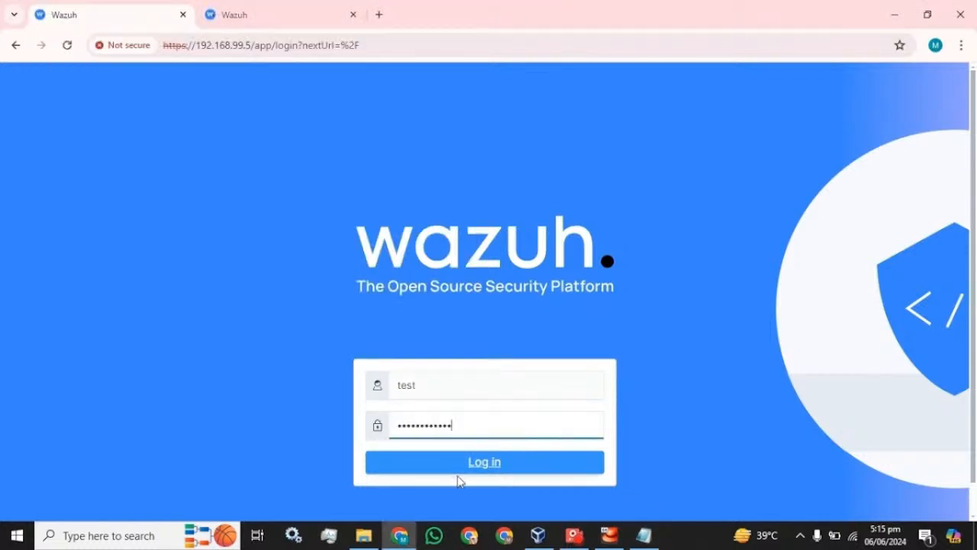
{"action": "left_click", "coordinate": [459, 473]}
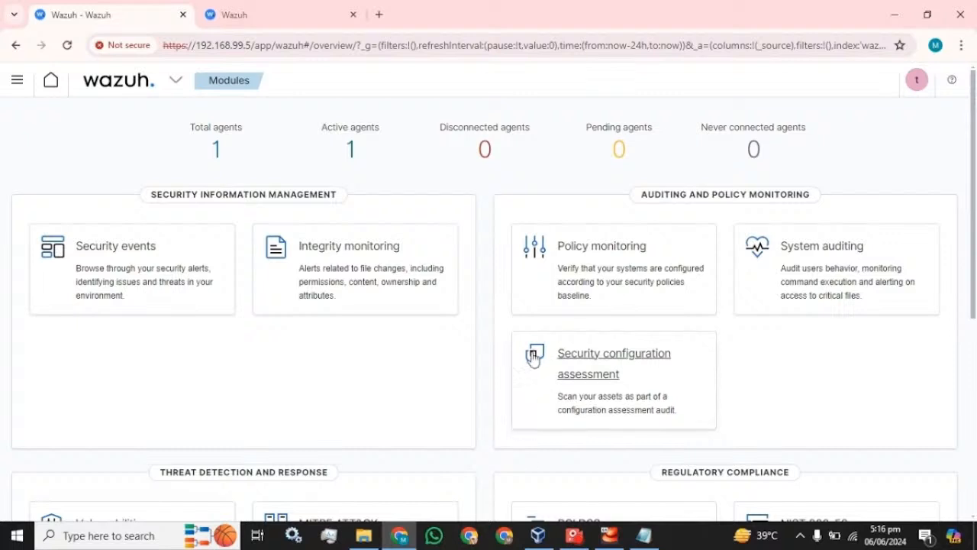
{"action": "left_click", "coordinate": [918, 82]}
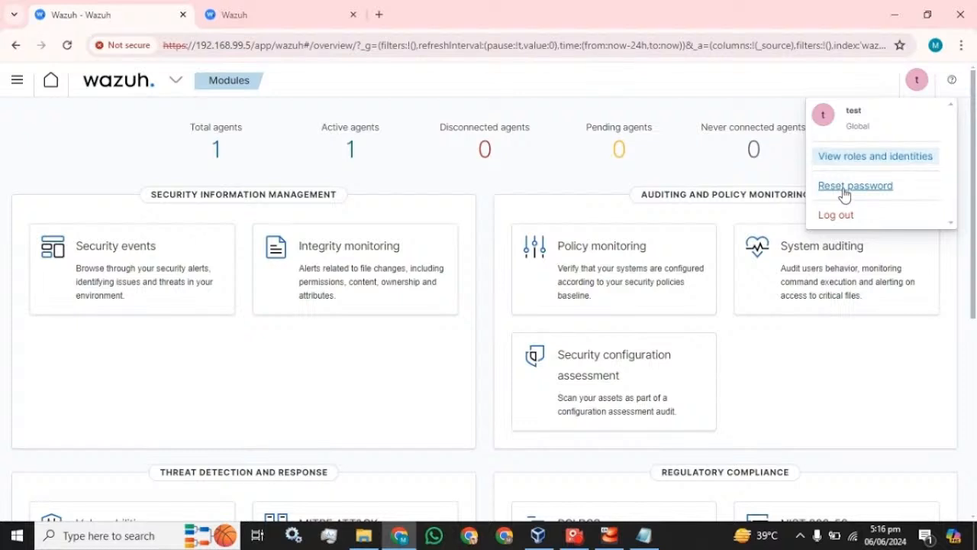
{"action": "left_click", "coordinate": [845, 188]}
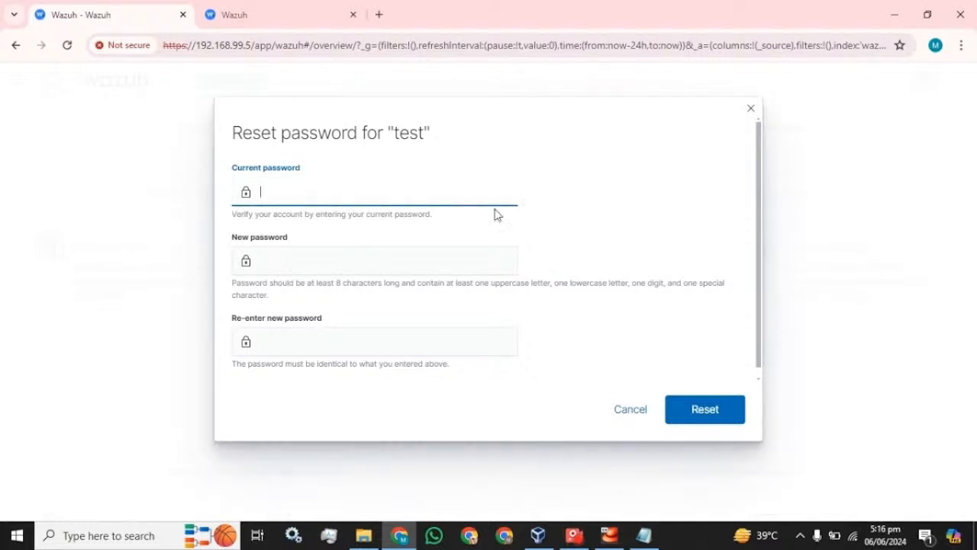
Cancel the password reset and go to Security > Internal users.
{"action": "left_click", "coordinate": [615, 413]}
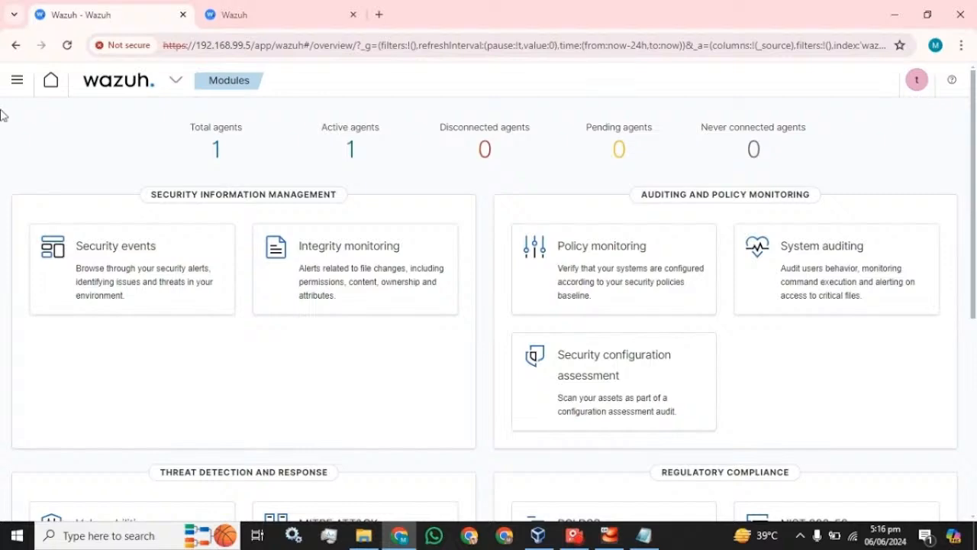
{"action": "left_click", "coordinate": [16, 80]}
{"action": "scroll", "coordinate": [59, 320], "scroll_direction": "down", "scroll_amount": 3}
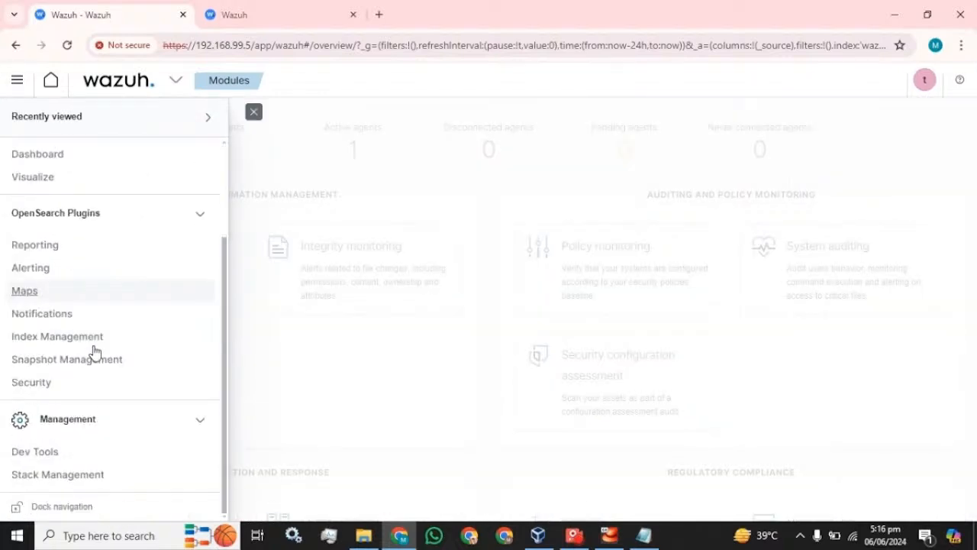
{"action": "left_click", "coordinate": [32, 382]}
{"action": "left_click", "coordinate": [52, 189]}
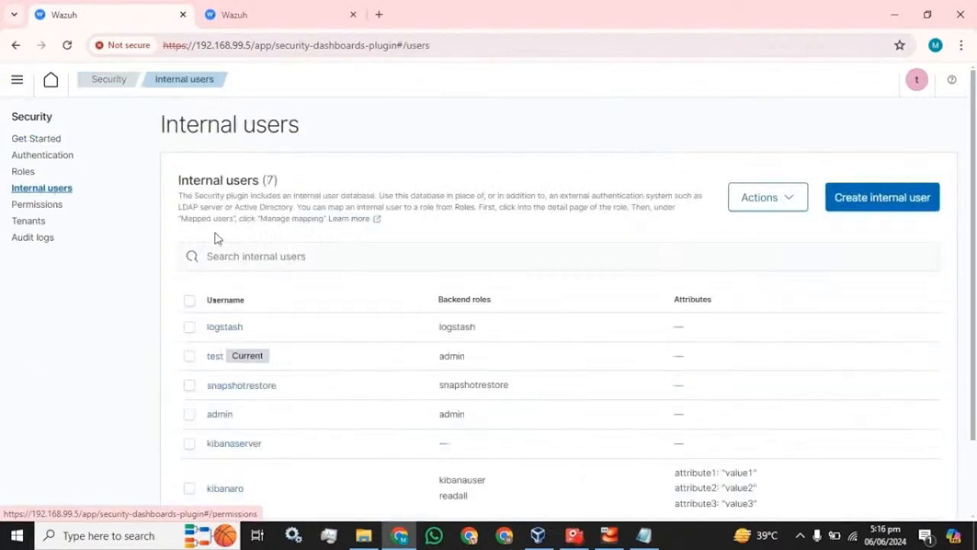
Select the test user's row and open the Actions menu.
{"action": "scroll", "coordinate": [212, 283], "scroll_direction": "down", "scroll_amount": 2}
{"action": "left_click", "coordinate": [190, 266]}
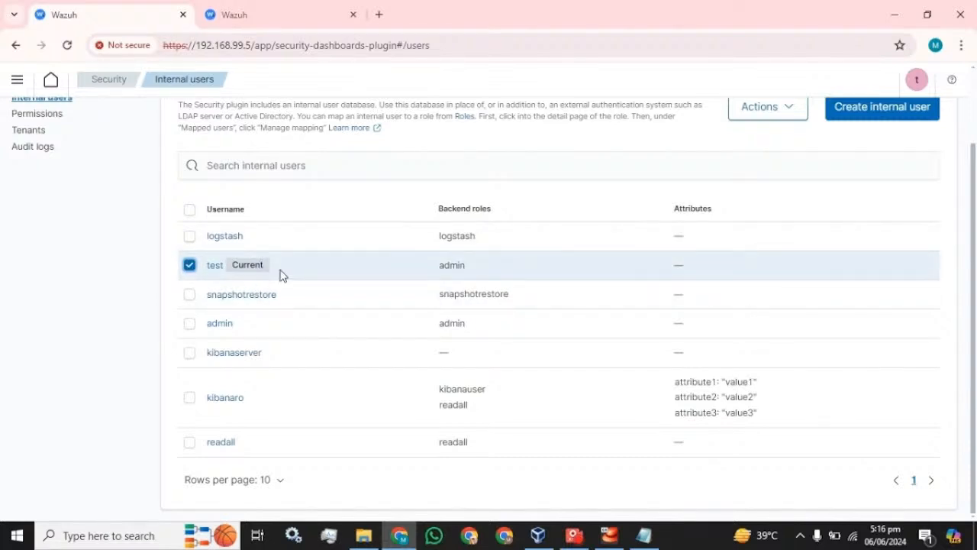
{"action": "scroll", "coordinate": [787, 212], "scroll_direction": "up", "scroll_amount": 2}
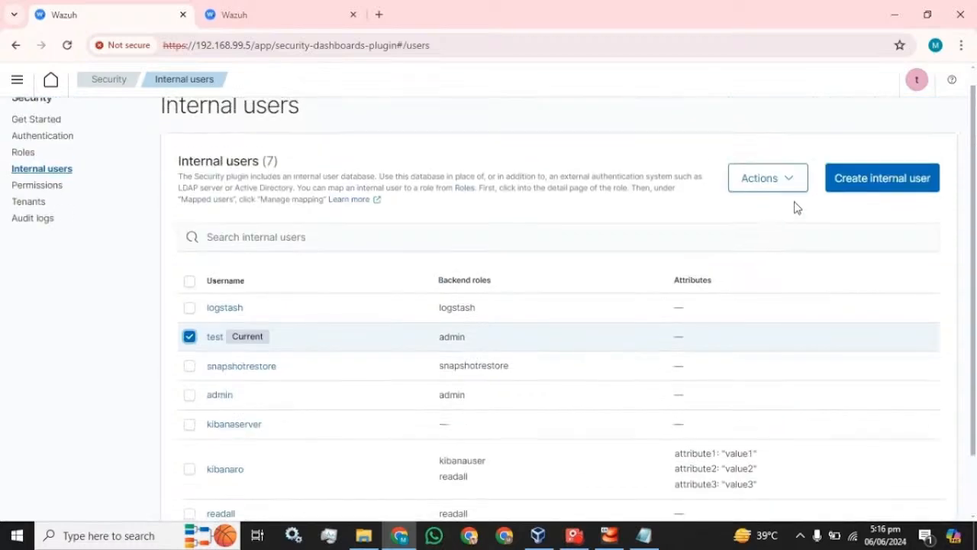
{"action": "left_click", "coordinate": [794, 190]}
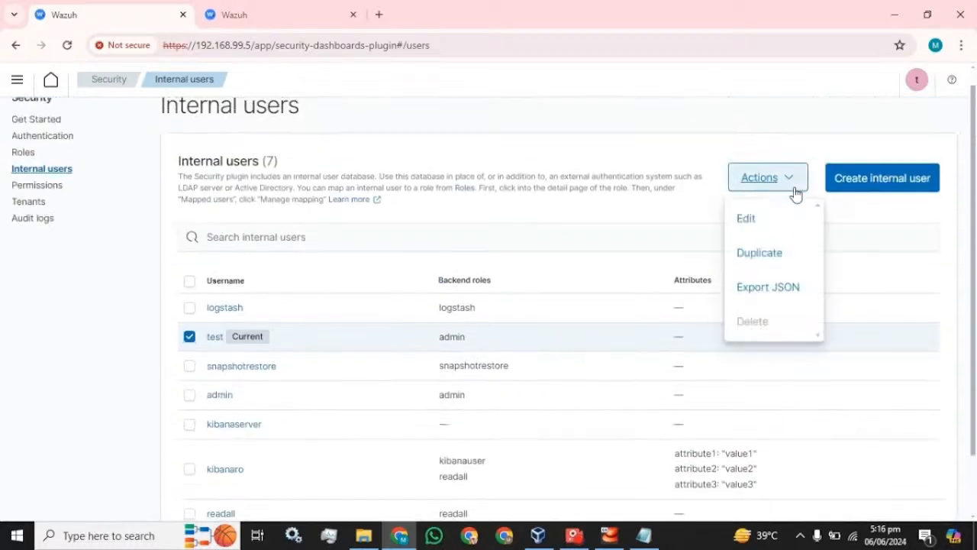
Duplicate the test user as test_copy, pasting the password into both password fields.
{"action": "left_click", "coordinate": [773, 262]}
{"action": "scroll", "coordinate": [145, 275], "scroll_direction": "down", "scroll_amount": 2}
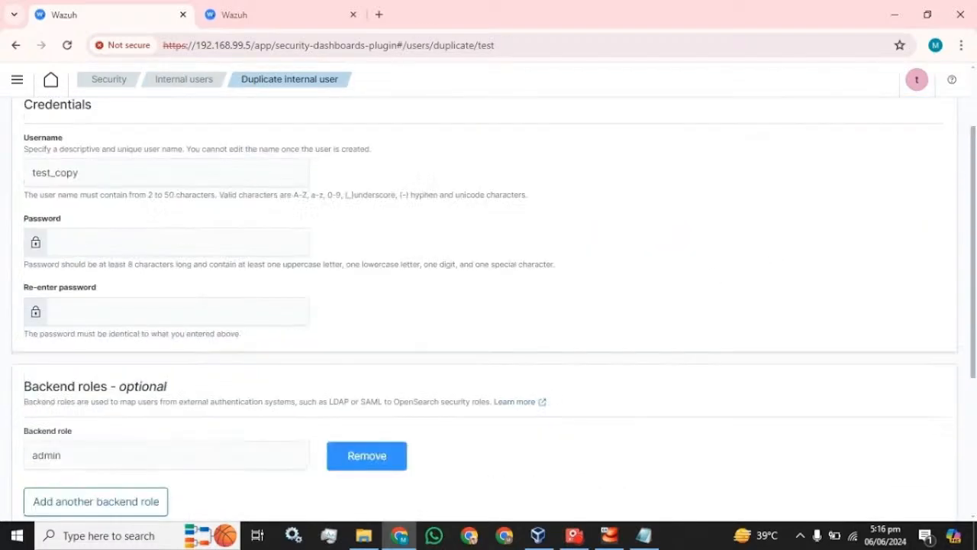
{"action": "scroll", "coordinate": [145, 271], "scroll_direction": "up", "scroll_amount": 2}
{"action": "left_click", "coordinate": [80, 256]}
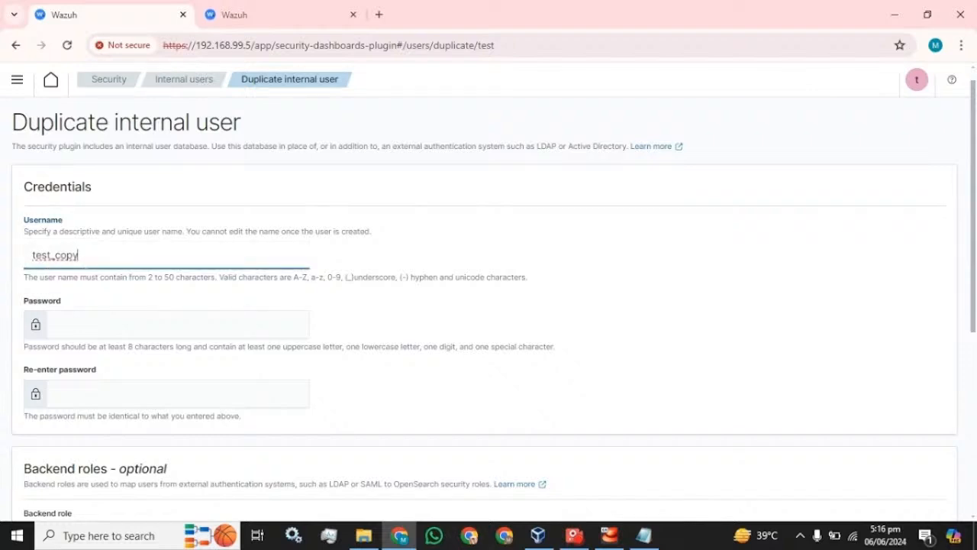
{"action": "key", "text": "Tab"}
{"action": "key", "text": "ctrl+v"}
{"action": "key", "text": "Tab"}
{"action": "key", "text": "ctrl+v"}
Create the test_copy user with the admin backend role.
{"action": "scroll", "coordinate": [451, 359], "scroll_direction": "down", "scroll_amount": 1}
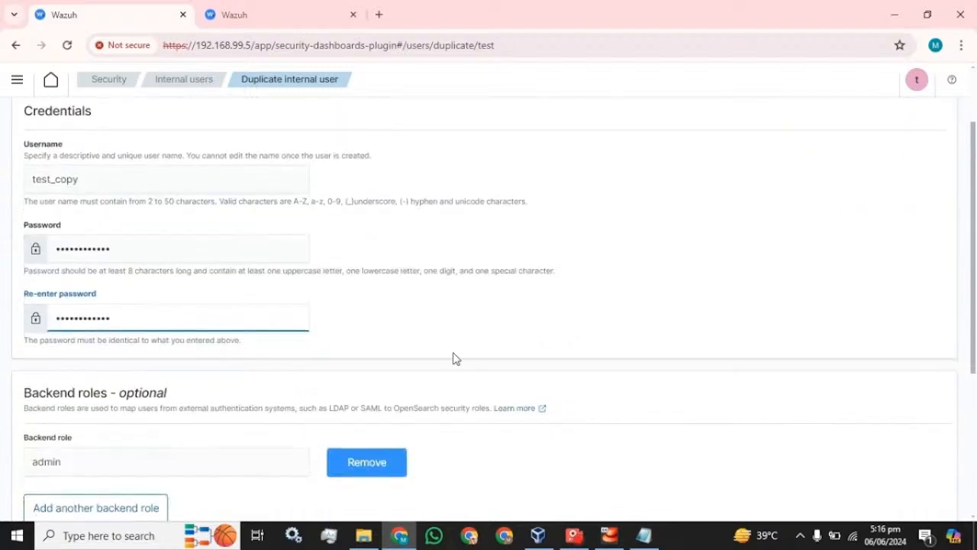
{"action": "scroll", "coordinate": [453, 358], "scroll_direction": "down", "scroll_amount": 2}
{"action": "scroll", "coordinate": [148, 371], "scroll_direction": "up", "scroll_amount": 3}
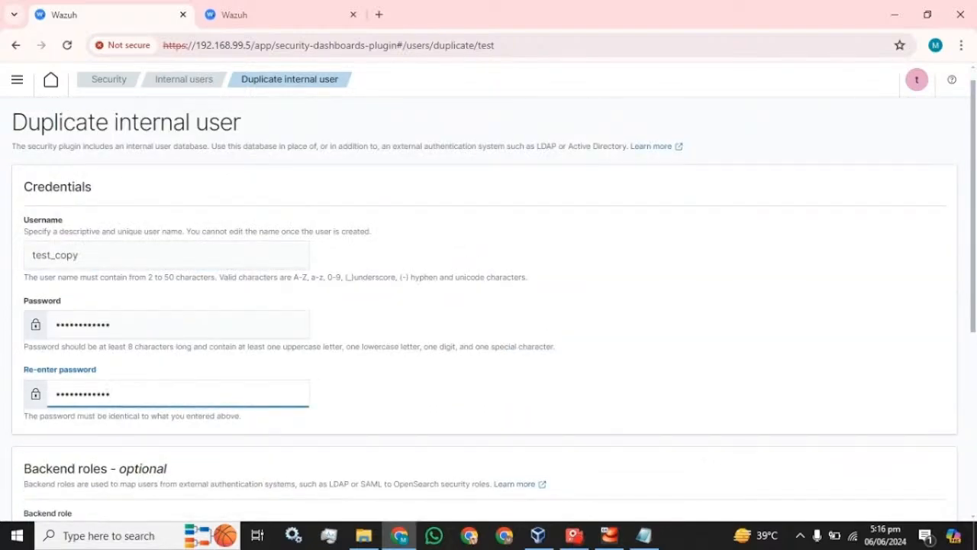
{"action": "scroll", "coordinate": [80, 353], "scroll_direction": "down", "scroll_amount": 3}
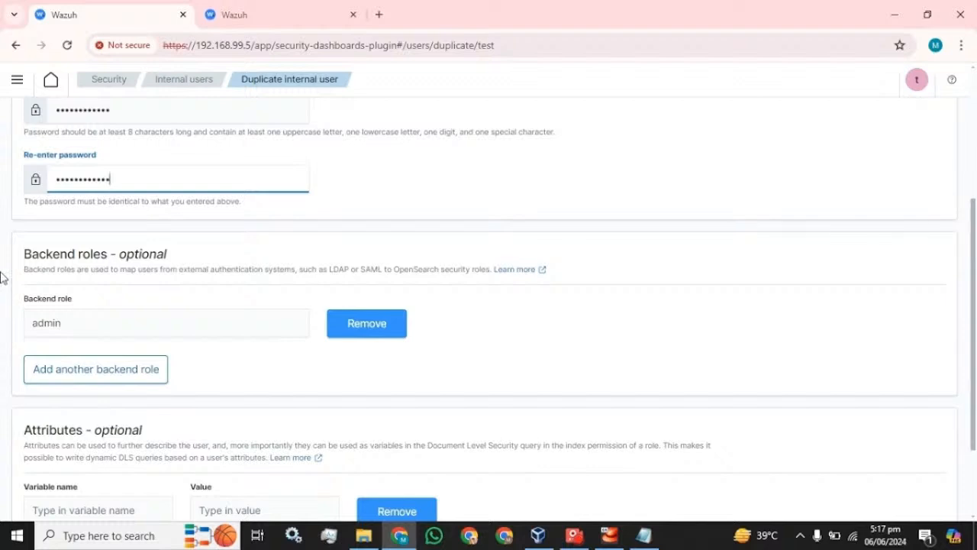
{"action": "scroll", "coordinate": [3, 277], "scroll_direction": "down", "scroll_amount": 2}
{"action": "left_click", "coordinate": [928, 500]}
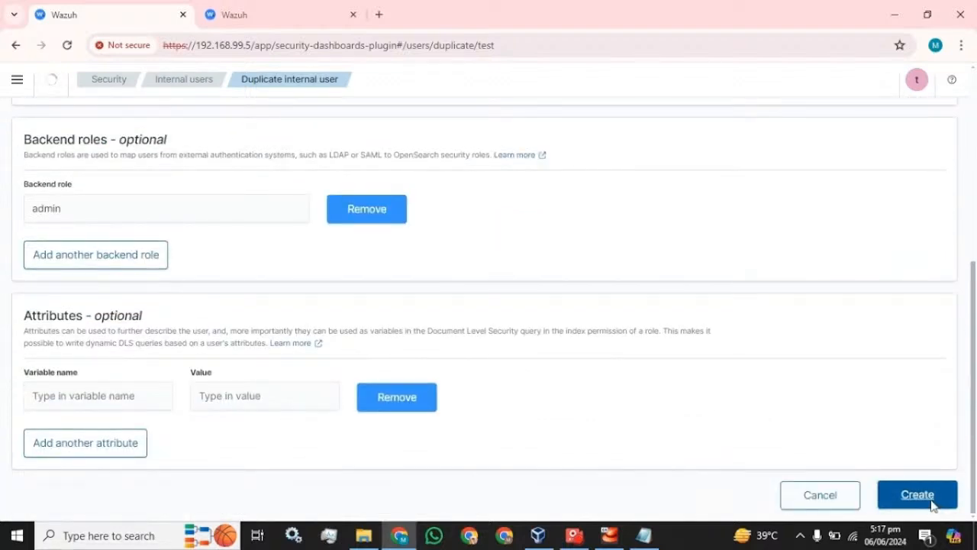
Sign out and log back in as test_copy using the password pasted from Notepad.
{"action": "left_click", "coordinate": [917, 86]}
{"action": "left_click", "coordinate": [835, 216]}
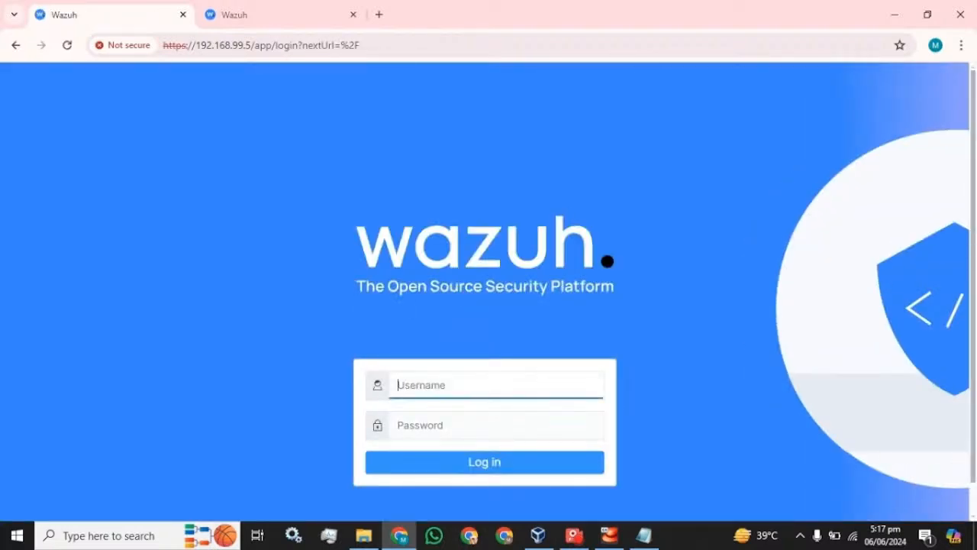
{"action": "type", "text": "test_copy"}
{"action": "left_click", "coordinate": [644, 535]}
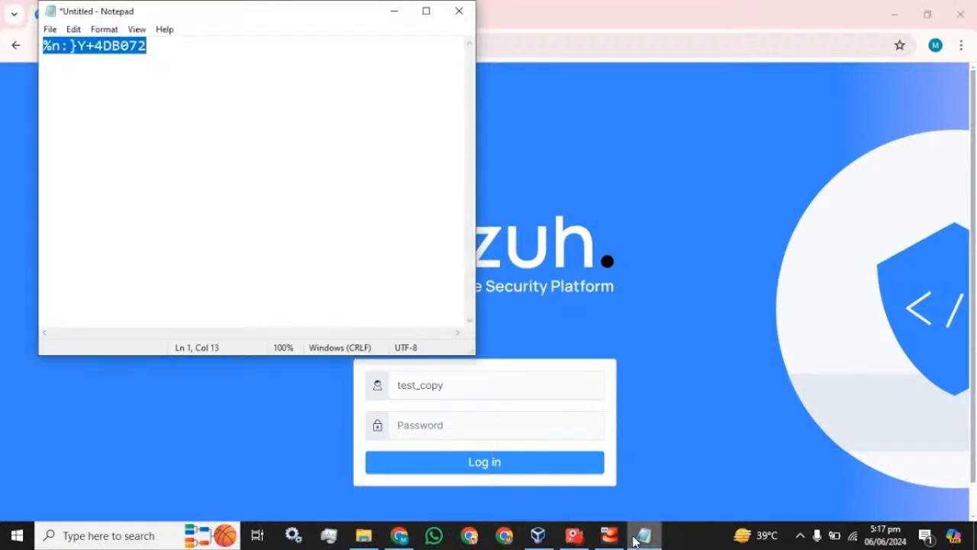
{"action": "left_click", "coordinate": [618, 5]}
{"action": "left_click", "coordinate": [394, 414]}
{"action": "key", "text": "ctrl+v"}
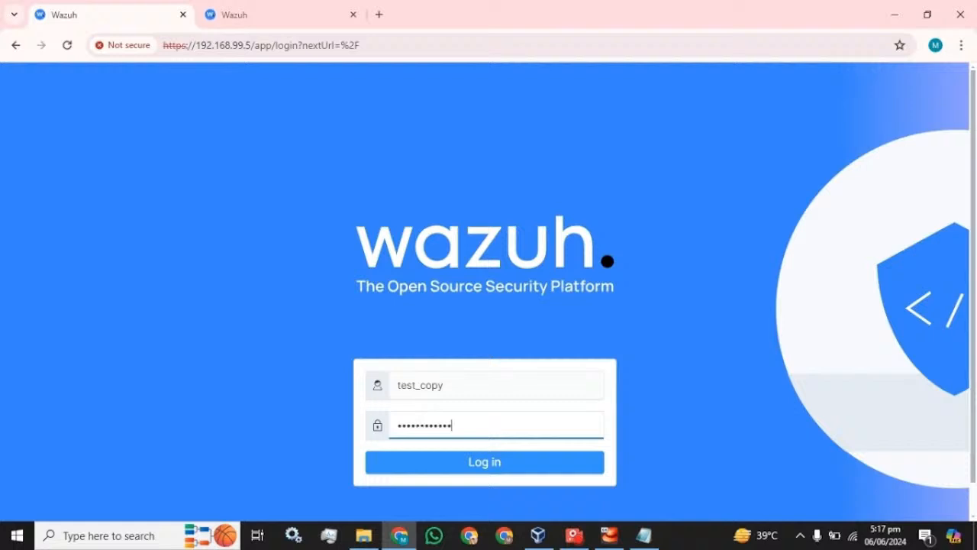
{"action": "left_click", "coordinate": [478, 469]}
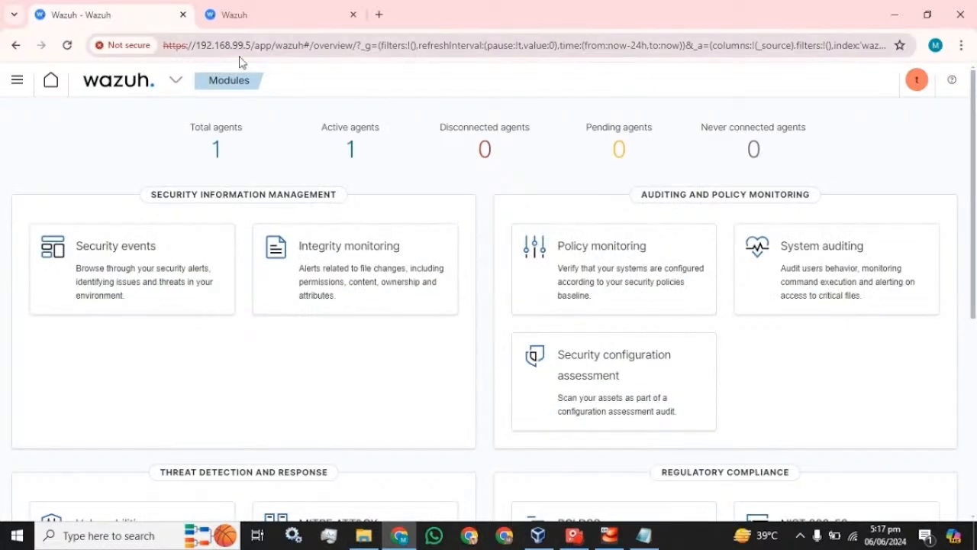
Switch to the admin's tab and browse the Roles list, closing the backend roles filter.
{"action": "left_click", "coordinate": [258, 21]}
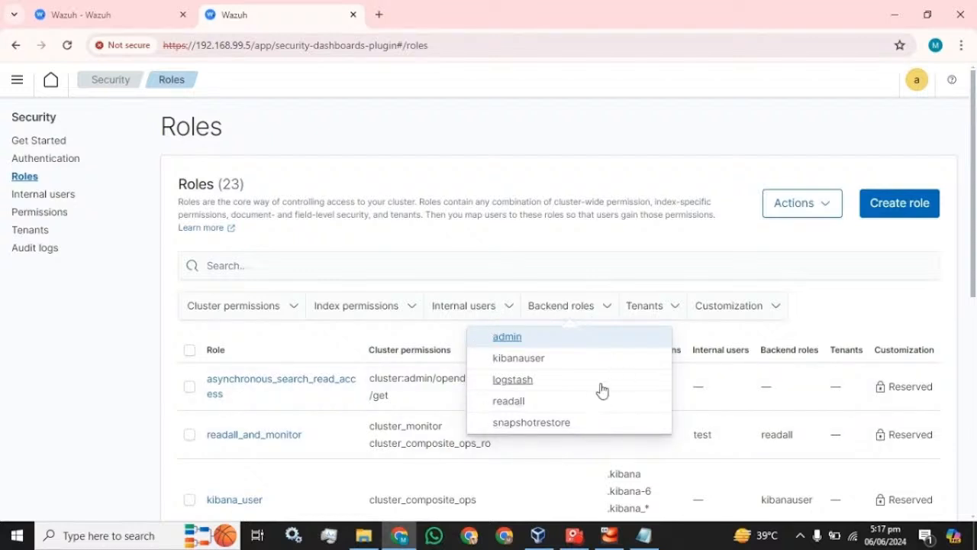
{"action": "scroll", "coordinate": [311, 365], "scroll_direction": "down", "scroll_amount": 3}
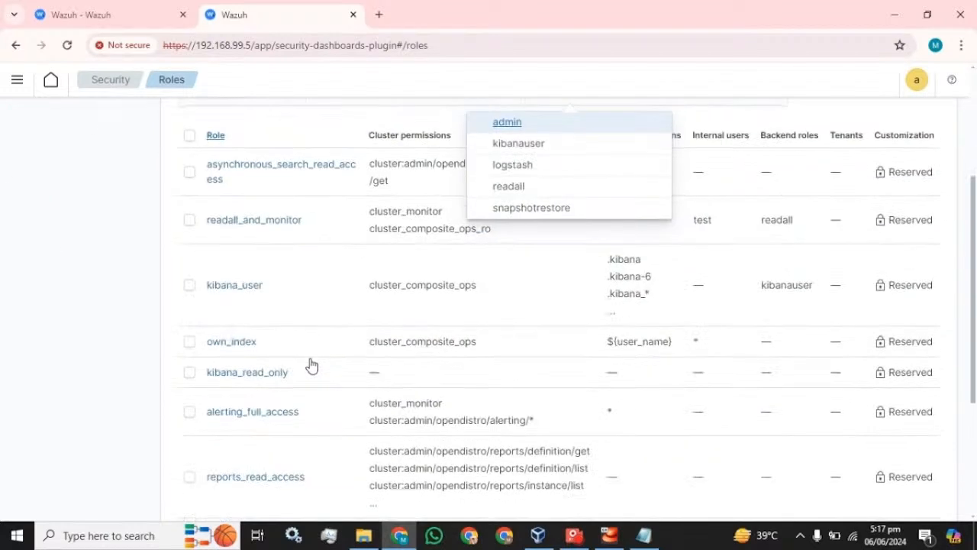
{"action": "left_click", "coordinate": [143, 192]}
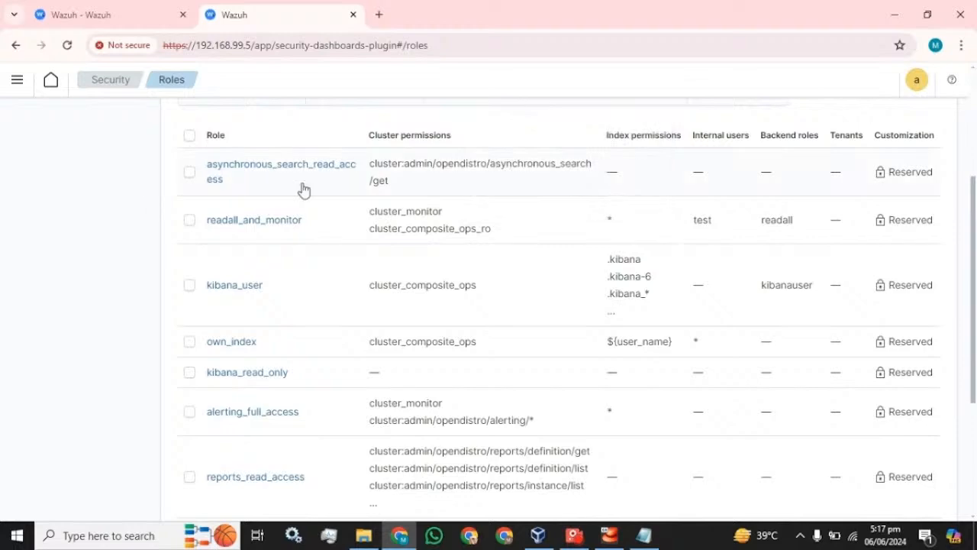
{"action": "scroll", "coordinate": [254, 237], "scroll_direction": "down", "scroll_amount": 2}
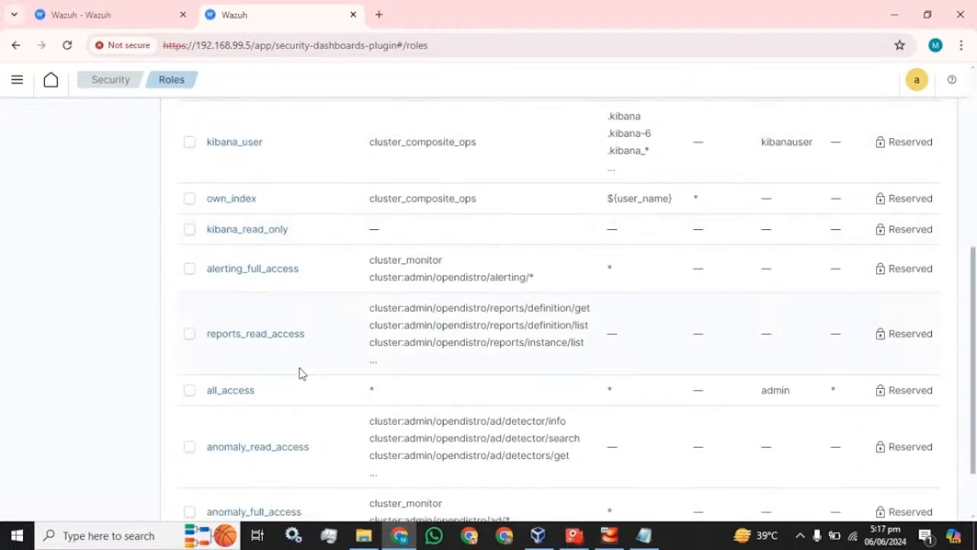
{"action": "scroll", "coordinate": [300, 372], "scroll_direction": "up", "scroll_amount": 2}
{"action": "scroll", "coordinate": [299, 373], "scroll_direction": "up", "scroll_amount": 3}
{"action": "scroll", "coordinate": [275, 320], "scroll_direction": "down", "scroll_amount": 1}
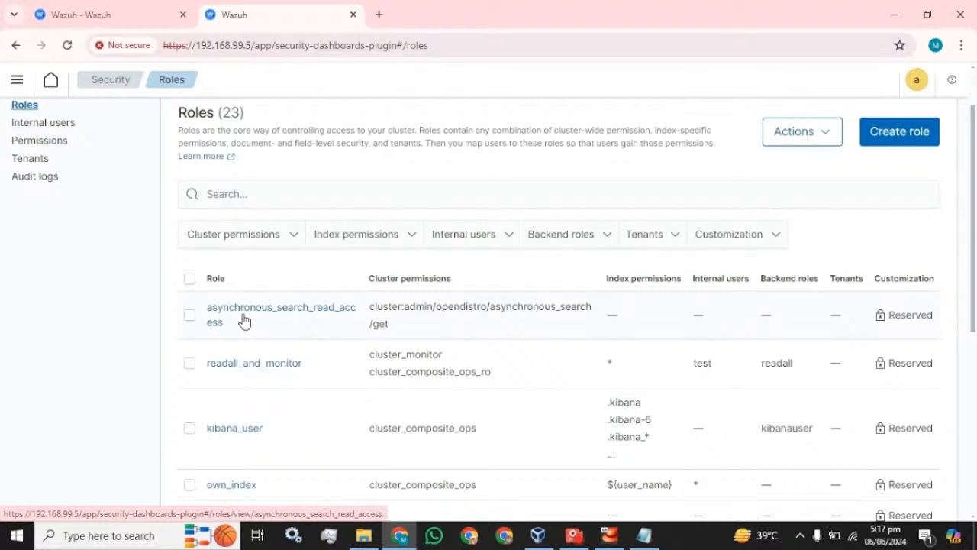
{"action": "scroll", "coordinate": [258, 386], "scroll_direction": "down", "scroll_amount": 4}
{"action": "scroll", "coordinate": [258, 386], "scroll_direction": "up", "scroll_amount": 5}
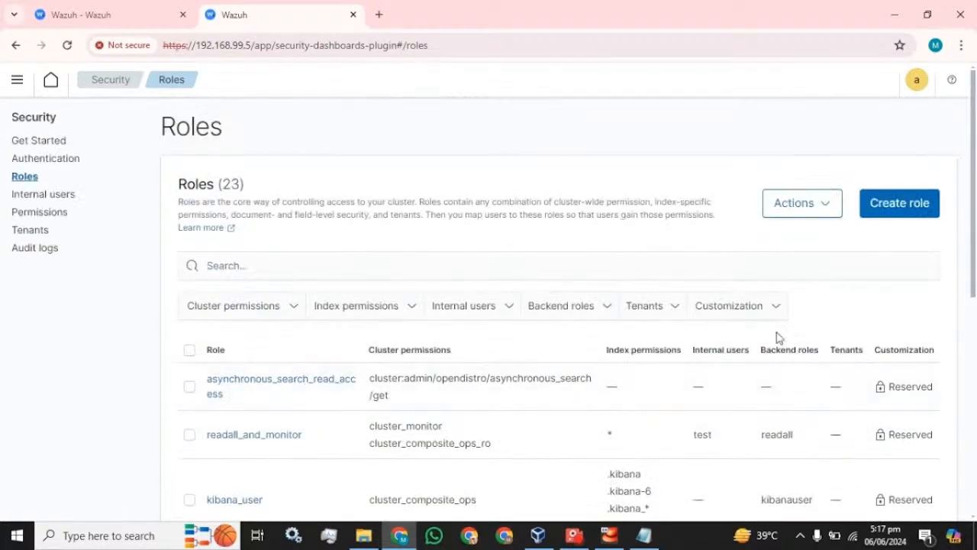
Start and cancel a new role, then open the reports_read_access role details.
{"action": "left_click", "coordinate": [908, 210]}
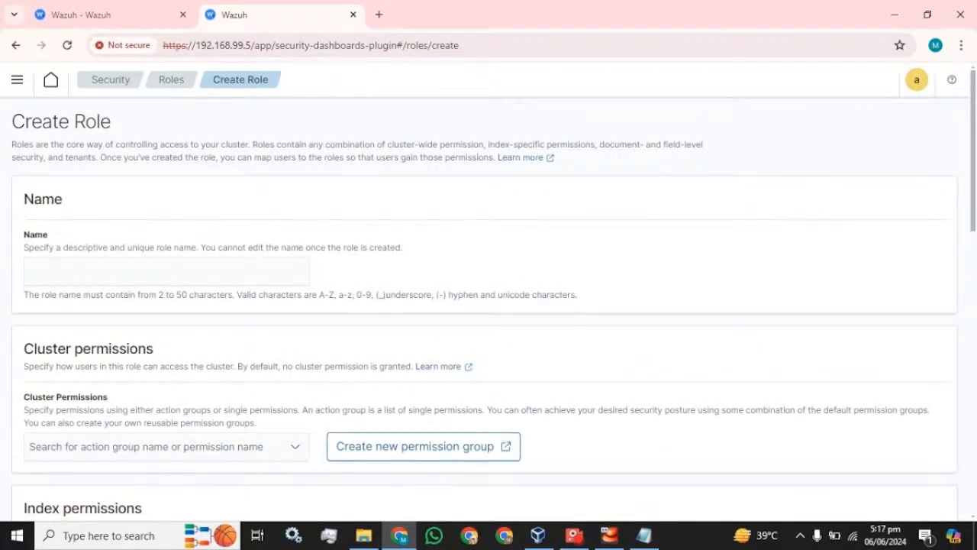
{"action": "scroll", "coordinate": [229, 267], "scroll_direction": "down", "scroll_amount": 4}
{"action": "scroll", "coordinate": [224, 276], "scroll_direction": "down", "scroll_amount": 7}
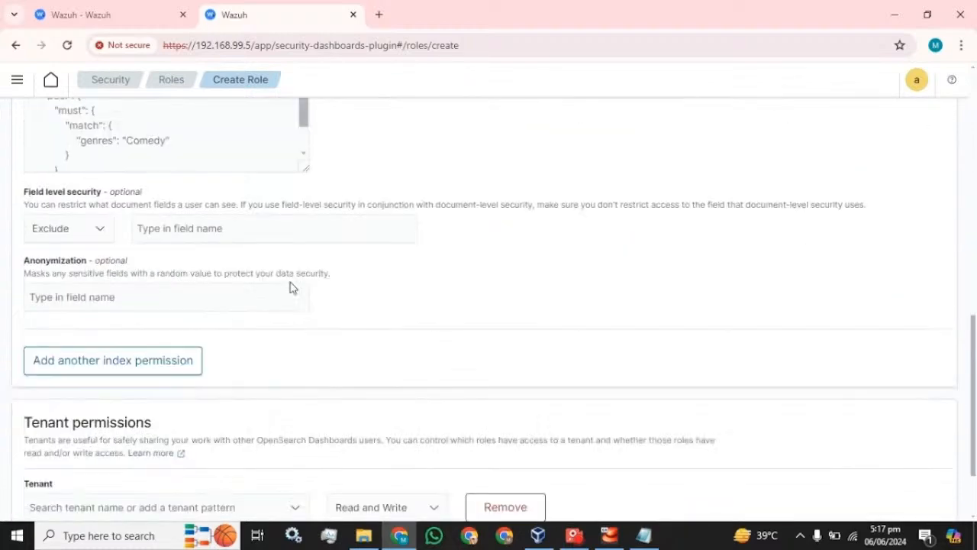
{"action": "left_click", "coordinate": [835, 507]}
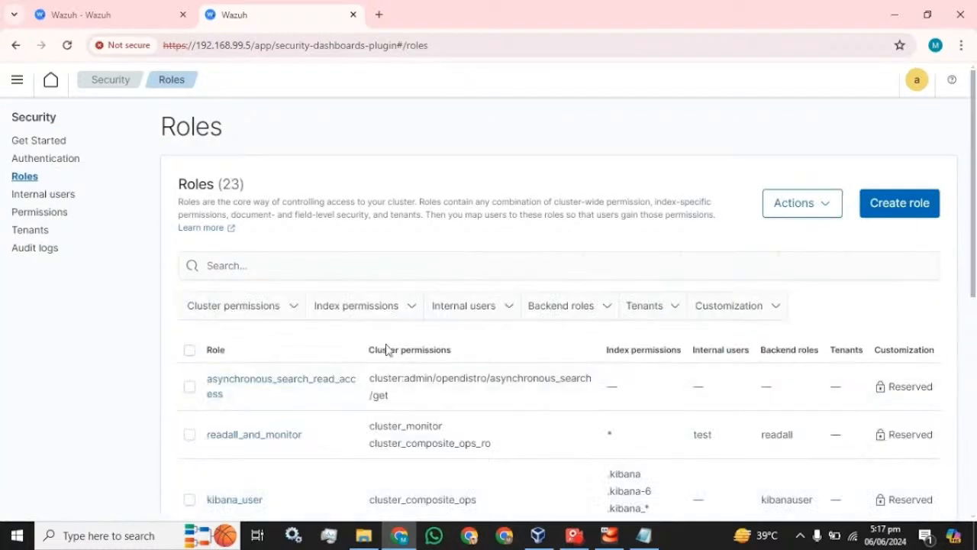
{"action": "scroll", "coordinate": [374, 351], "scroll_direction": "down", "scroll_amount": 2}
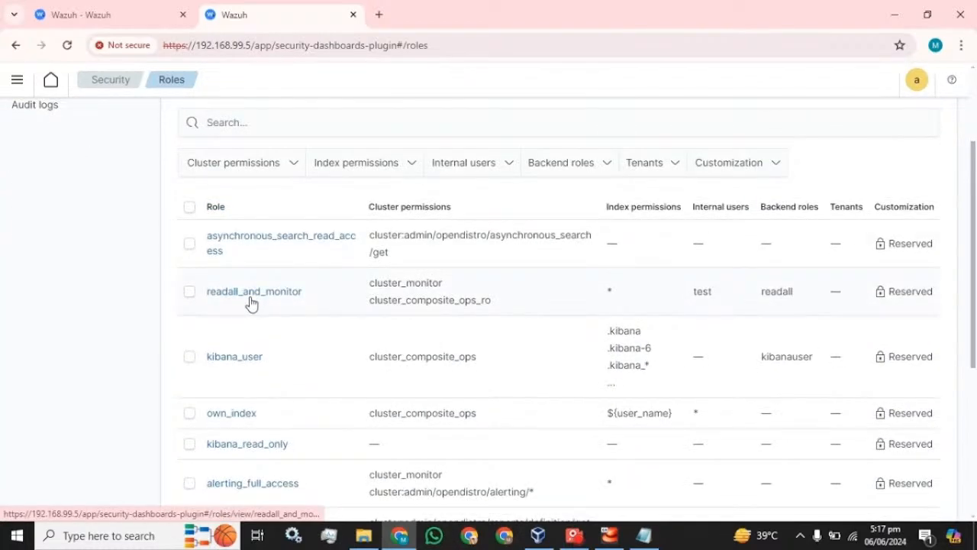
{"action": "scroll", "coordinate": [229, 343], "scroll_direction": "down", "scroll_amount": 4}
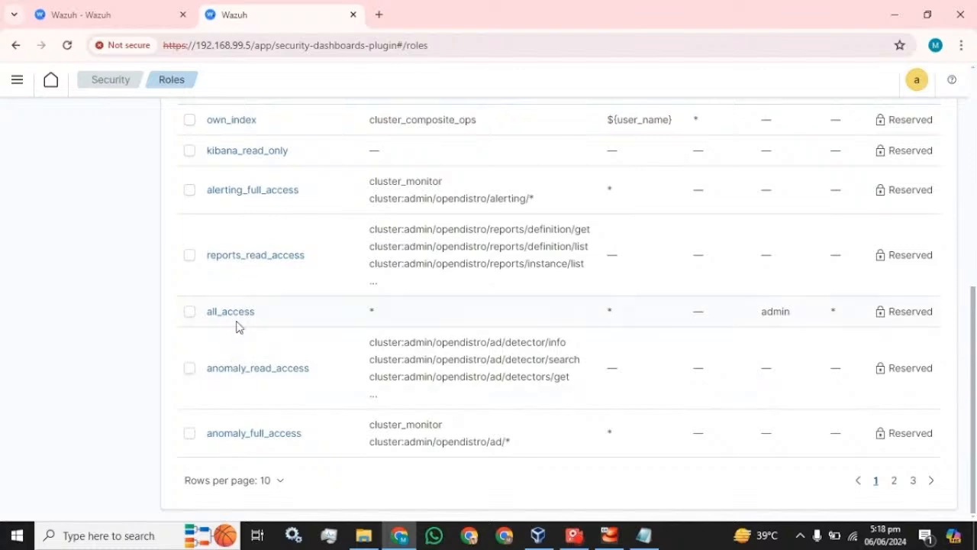
{"action": "left_click", "coordinate": [249, 256]}
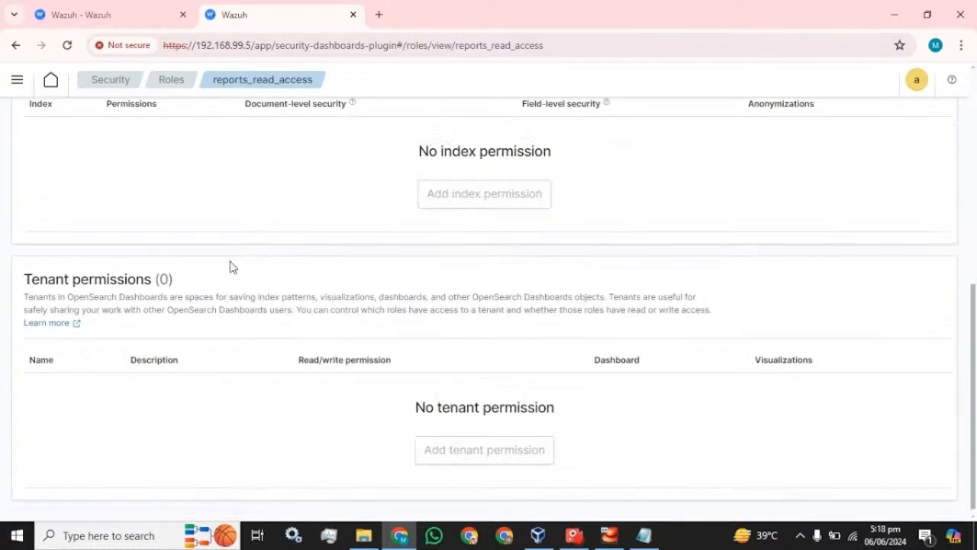
Under Mapped users, add user test to reports_read_access through Manage mapping and save.
{"action": "scroll", "coordinate": [233, 267], "scroll_direction": "up", "scroll_amount": 6}
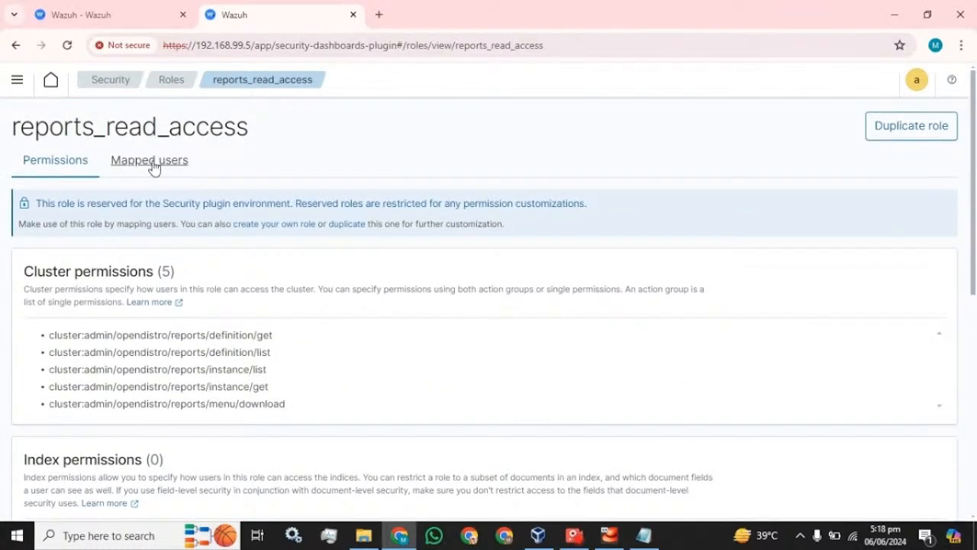
{"action": "left_click", "coordinate": [152, 163]}
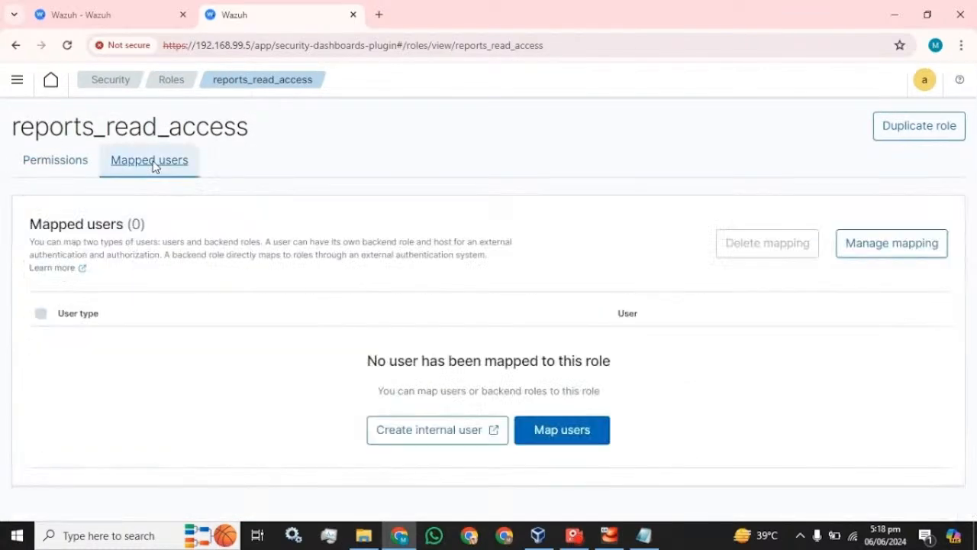
{"action": "left_click", "coordinate": [878, 257]}
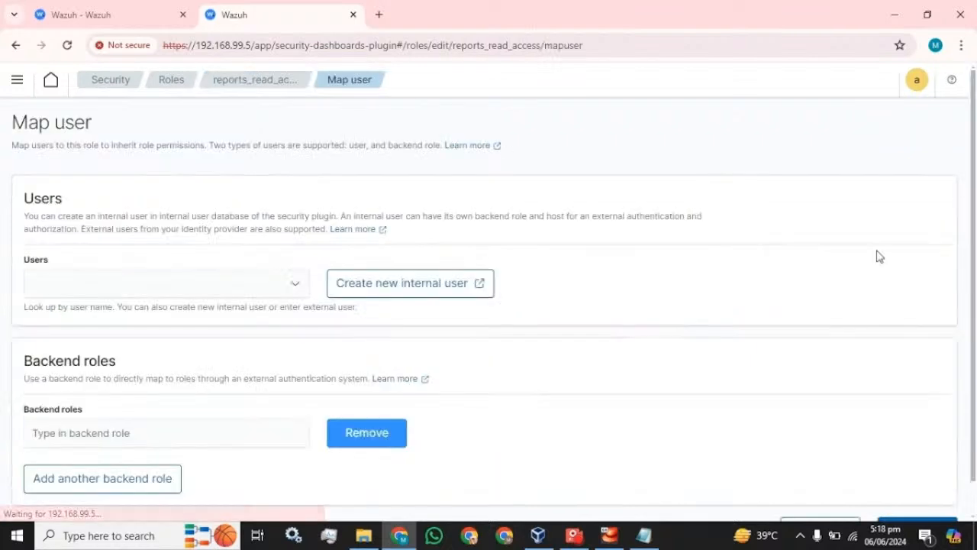
{"action": "left_click", "coordinate": [97, 288]}
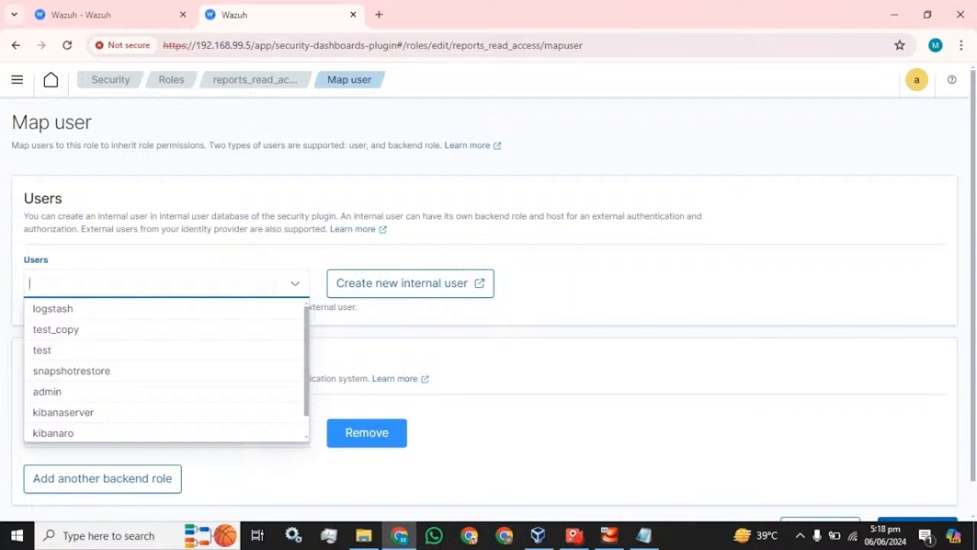
{"action": "left_click", "coordinate": [56, 351]}
{"action": "left_click", "coordinate": [527, 319]}
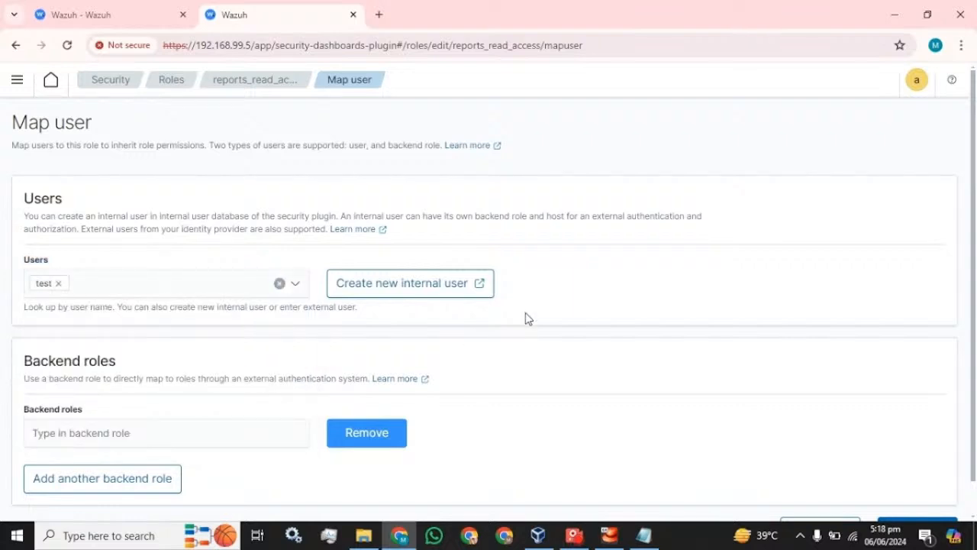
{"action": "scroll", "coordinate": [526, 318], "scroll_direction": "down", "scroll_amount": 1}
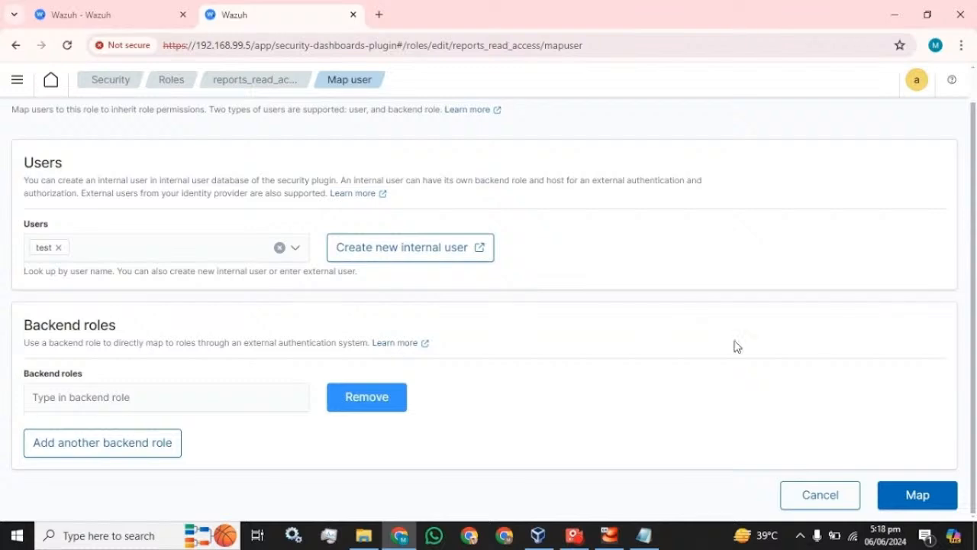
{"action": "left_click", "coordinate": [913, 494]}
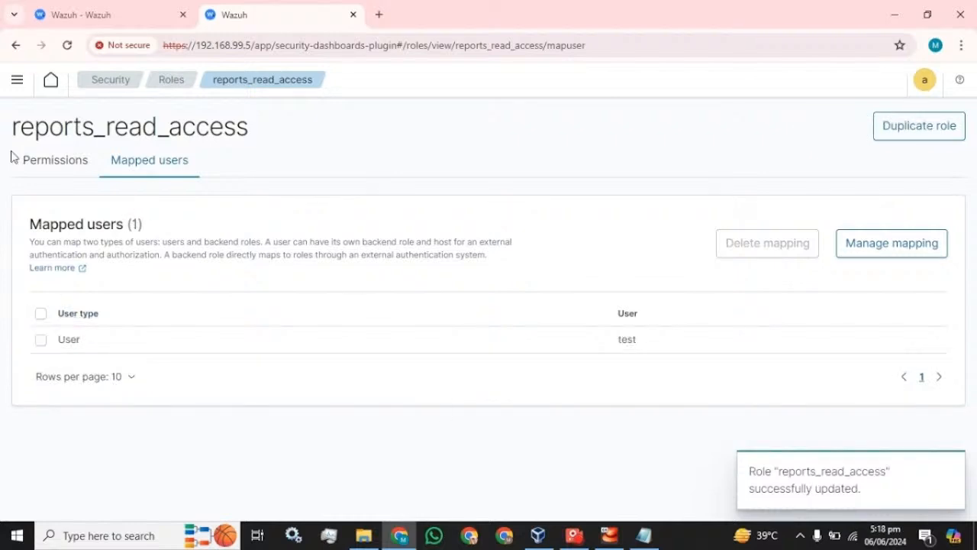
View the role's permissions, then show the Roles list at 50 rows per page.
{"action": "left_click", "coordinate": [38, 158]}
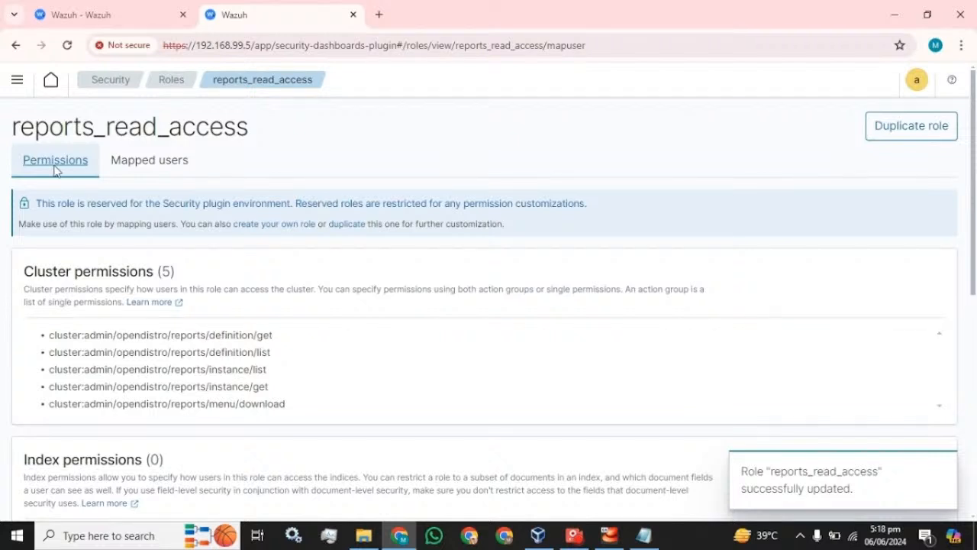
{"action": "left_click", "coordinate": [161, 81]}
{"action": "scroll", "coordinate": [279, 301], "scroll_direction": "down", "scroll_amount": 6}
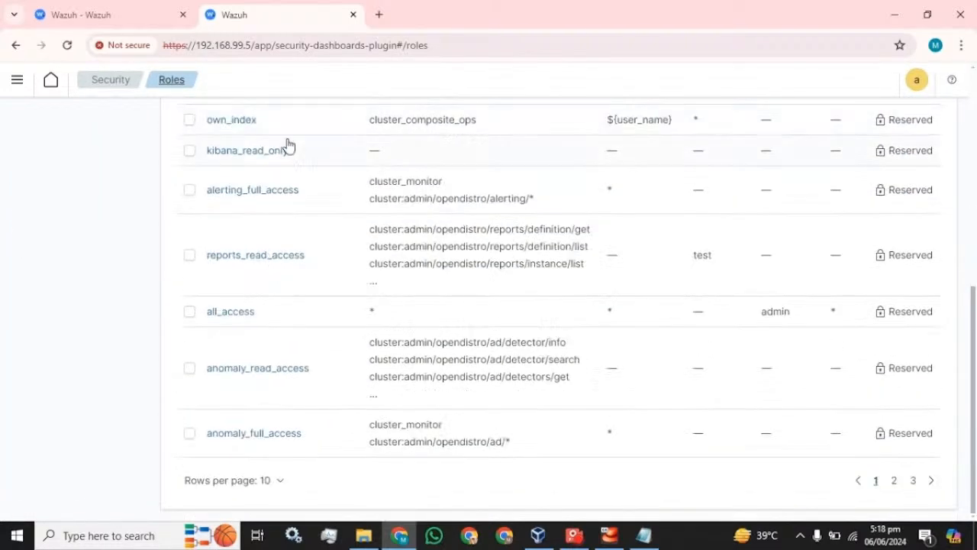
{"action": "left_click", "coordinate": [267, 480]}
{"action": "left_click", "coordinate": [259, 450]}
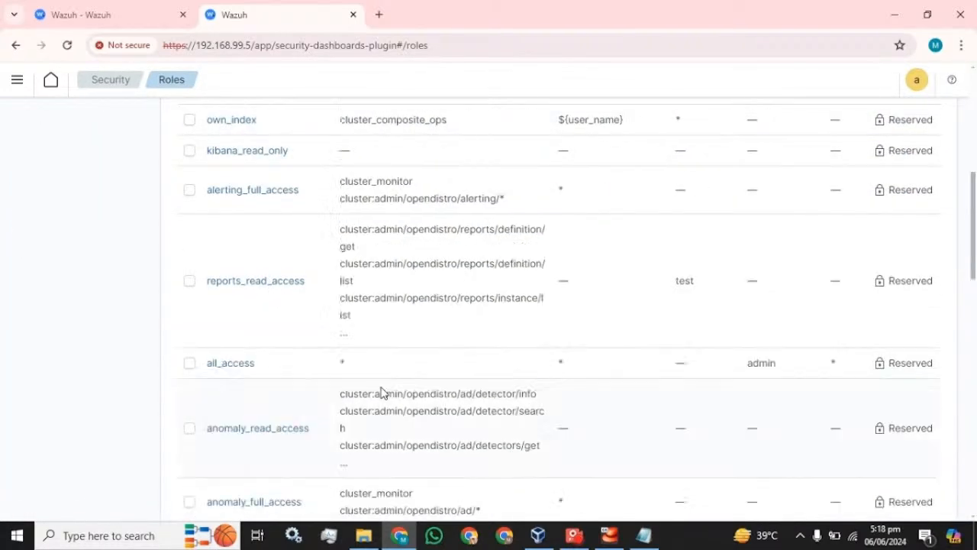
Open Internal users and select the logstash user.
{"action": "scroll", "coordinate": [397, 381], "scroll_direction": "down", "scroll_amount": 5}
{"action": "scroll", "coordinate": [407, 373], "scroll_direction": "down", "scroll_amount": 8}
{"action": "scroll", "coordinate": [407, 372], "scroll_direction": "up", "scroll_amount": 12}
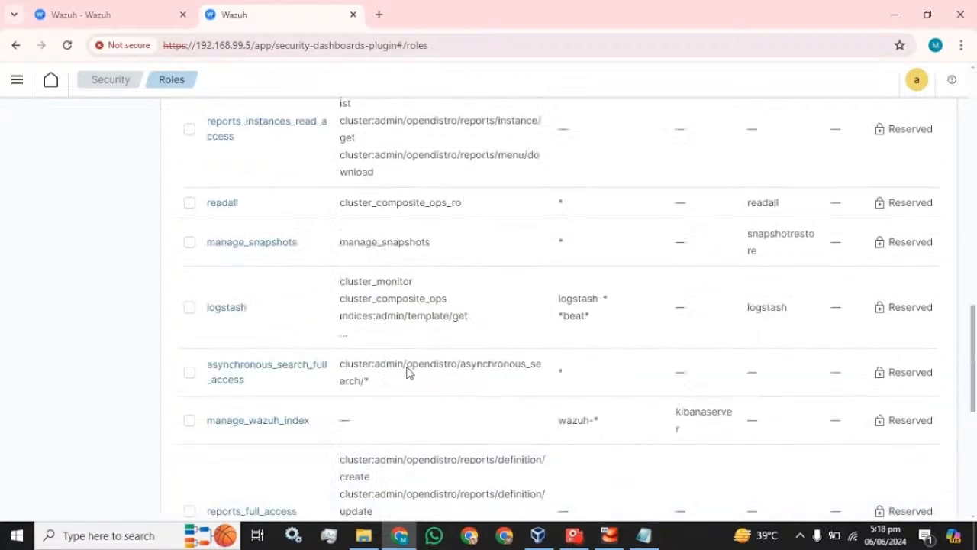
{"action": "scroll", "coordinate": [407, 373], "scroll_direction": "up", "scroll_amount": 10}
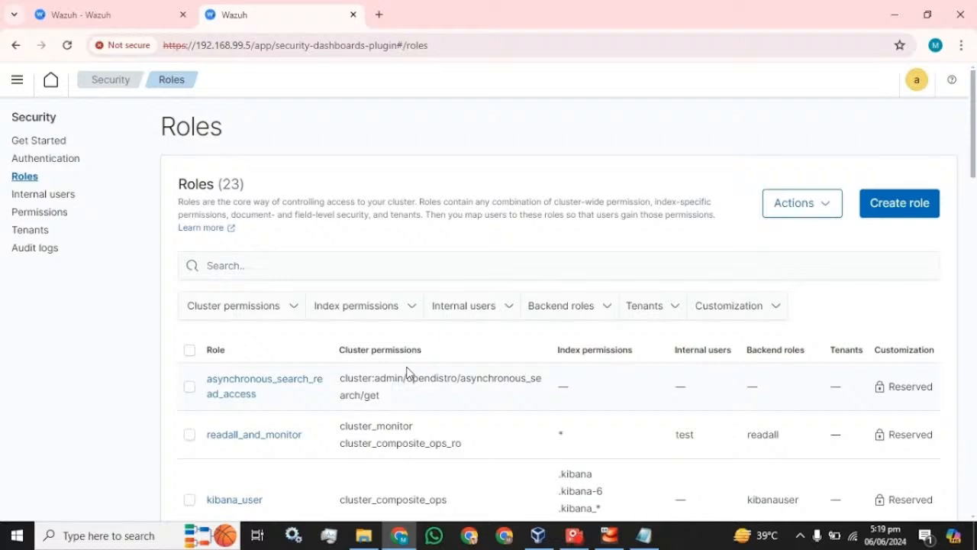
{"action": "left_click", "coordinate": [33, 194]}
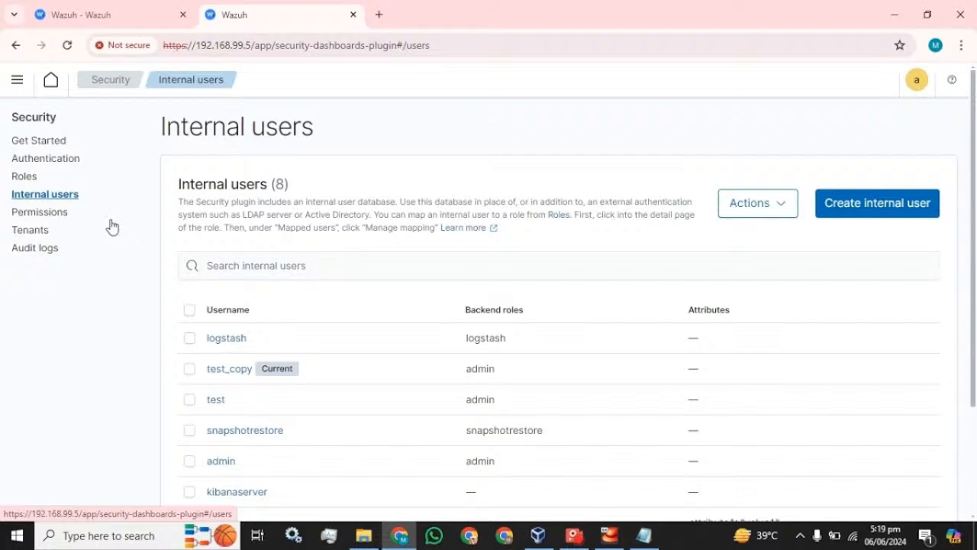
{"action": "left_click", "coordinate": [189, 339]}
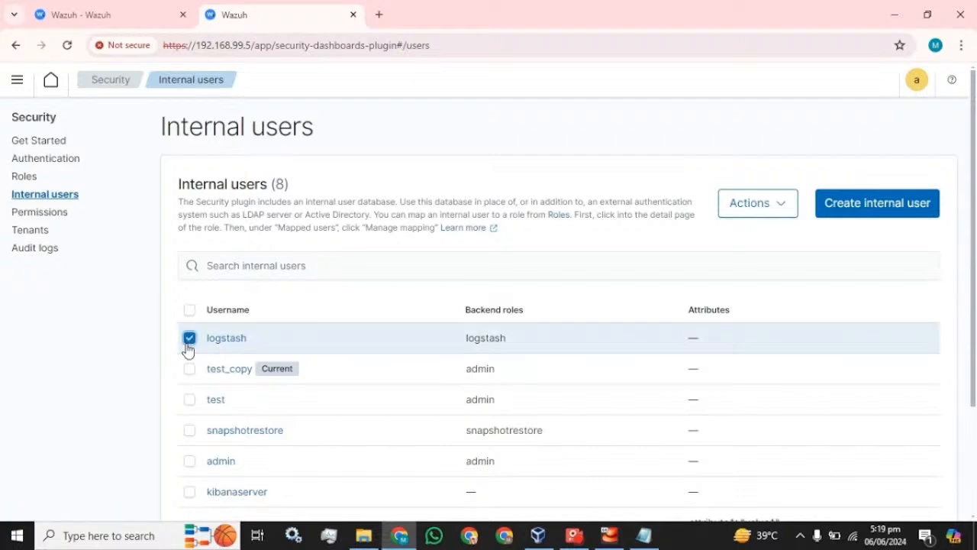
Open and close the selected user's Actions menu without choosing any action.
{"action": "left_click", "coordinate": [756, 218]}
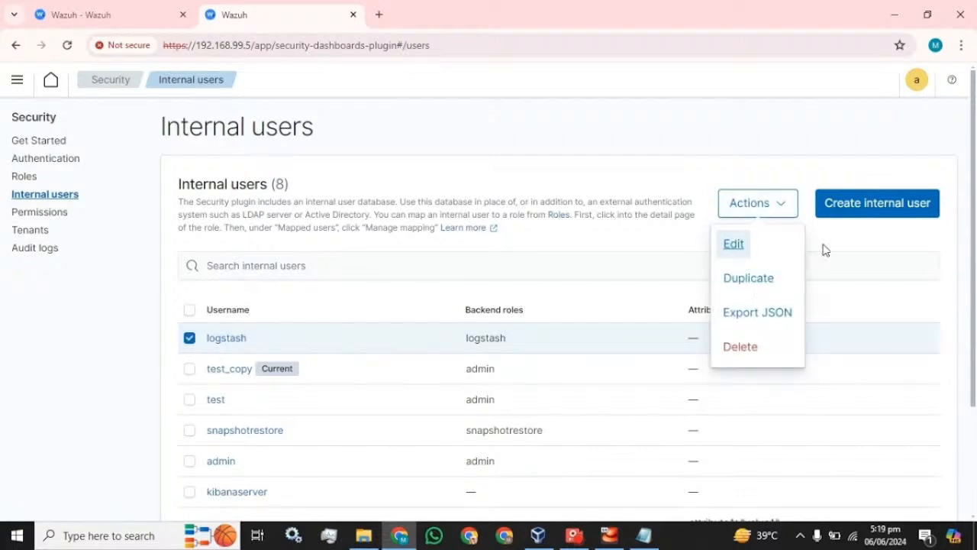
{"action": "left_click", "coordinate": [826, 250]}
{"action": "left_click", "coordinate": [782, 219]}
{"action": "left_click", "coordinate": [848, 251]}
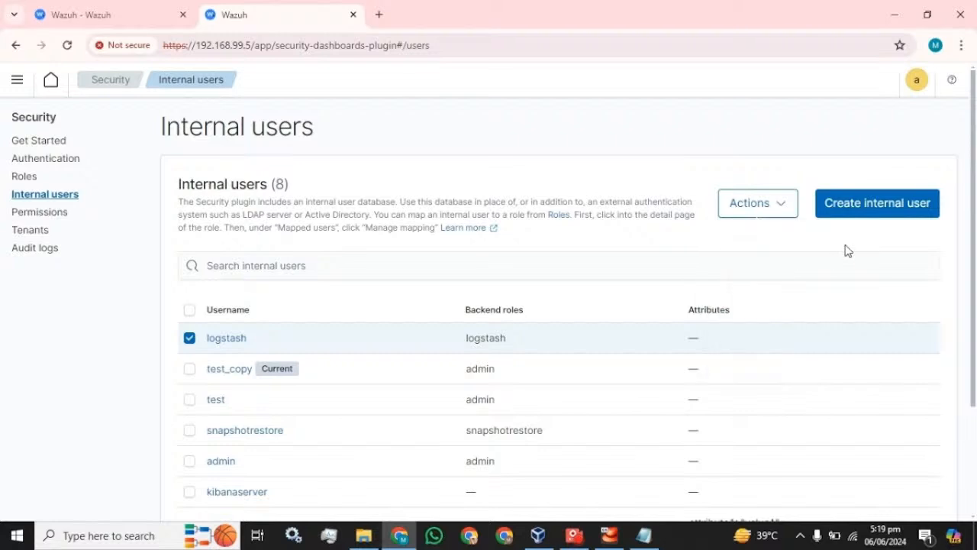
{"action": "scroll", "coordinate": [595, 339], "scroll_direction": "down", "scroll_amount": 2}
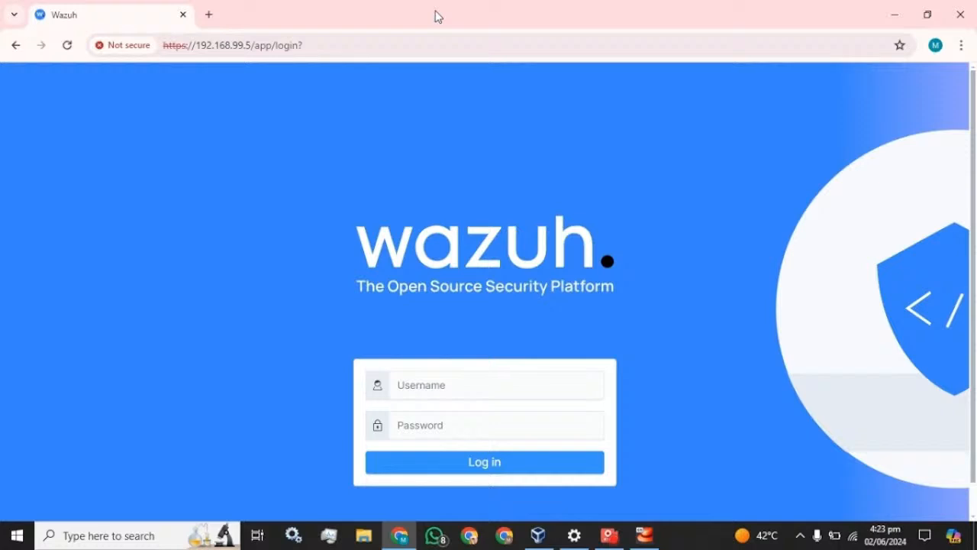
Sign in as admin and dismiss Chrome's password breach warning.
{"action": "left_click", "coordinate": [458, 385]}
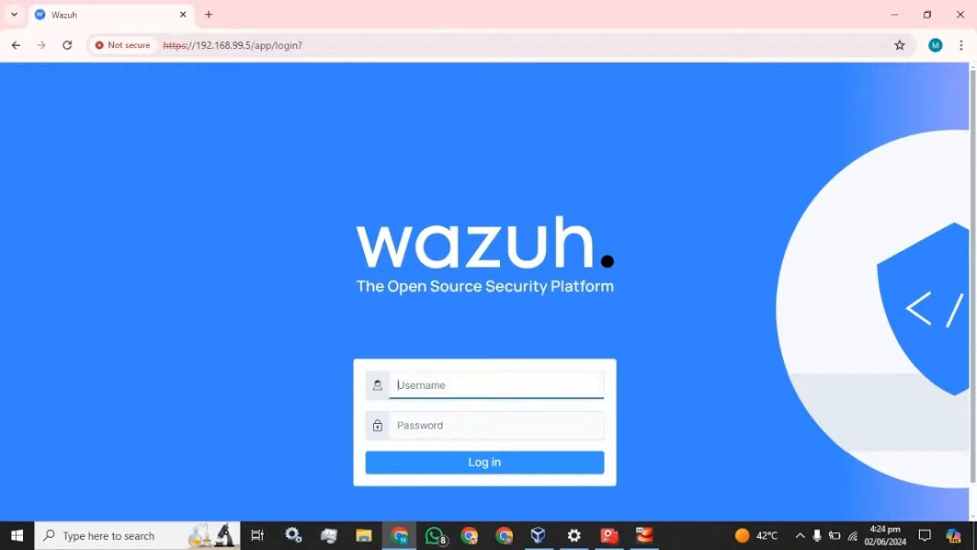
{"action": "type", "text": "d"}
{"action": "key", "text": "BackSpace"}
{"action": "type", "text": "admin"}
{"action": "key", "text": "Tab"}
{"action": "type", "text": "admin"}
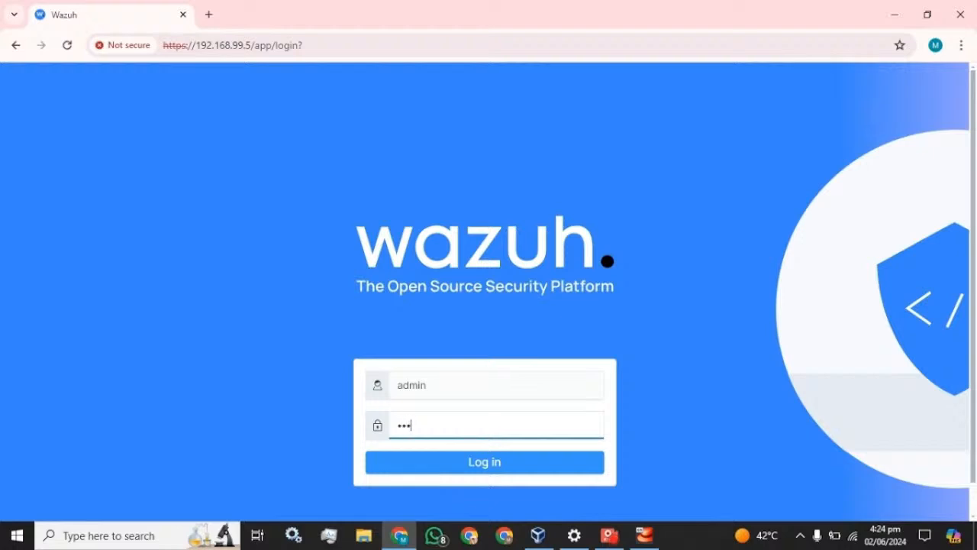
{"action": "key", "text": "Return"}
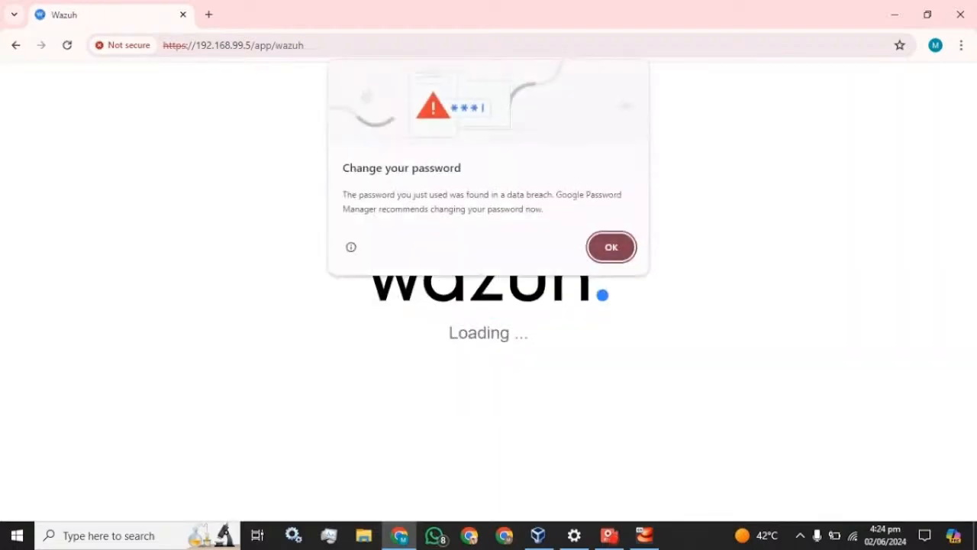
{"action": "left_click", "coordinate": [613, 248]}
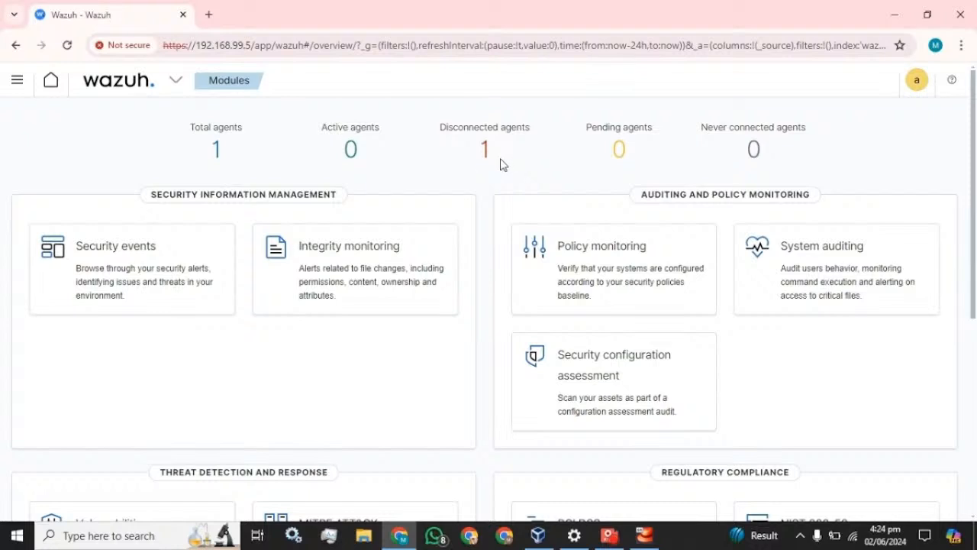
Open Windows Services and bring up the Wazuh service's Properties.
{"action": "left_click", "coordinate": [135, 539]}
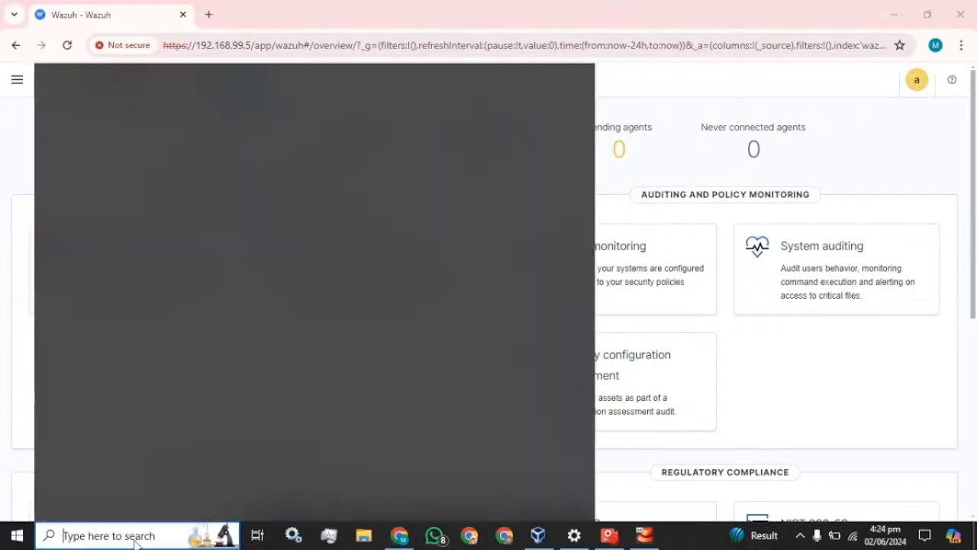
{"action": "type", "text": "serv"}
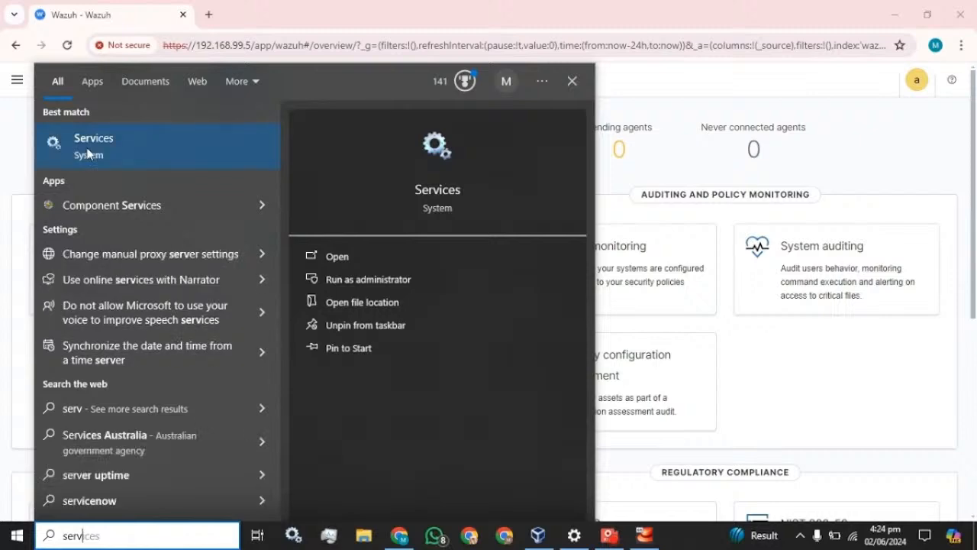
{"action": "key", "text": "Escape"}
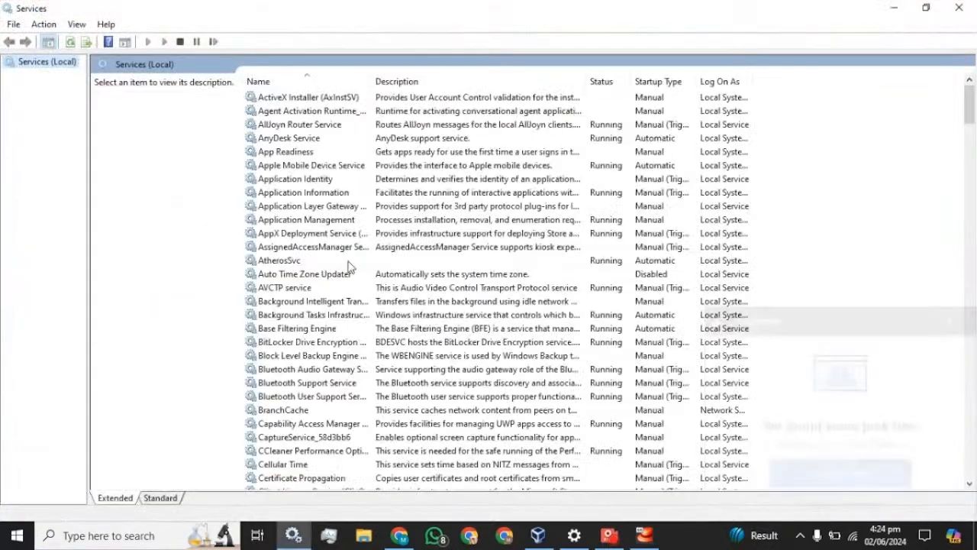
{"action": "left_click", "coordinate": [344, 251]}
{"action": "key", "text": "w"}
{"action": "key", "text": "w"}
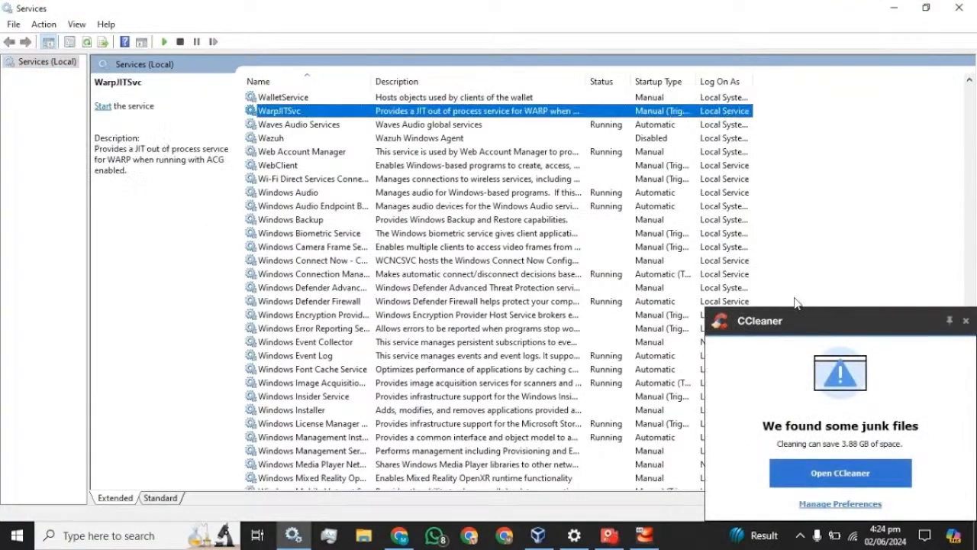
{"action": "left_click", "coordinate": [966, 321]}
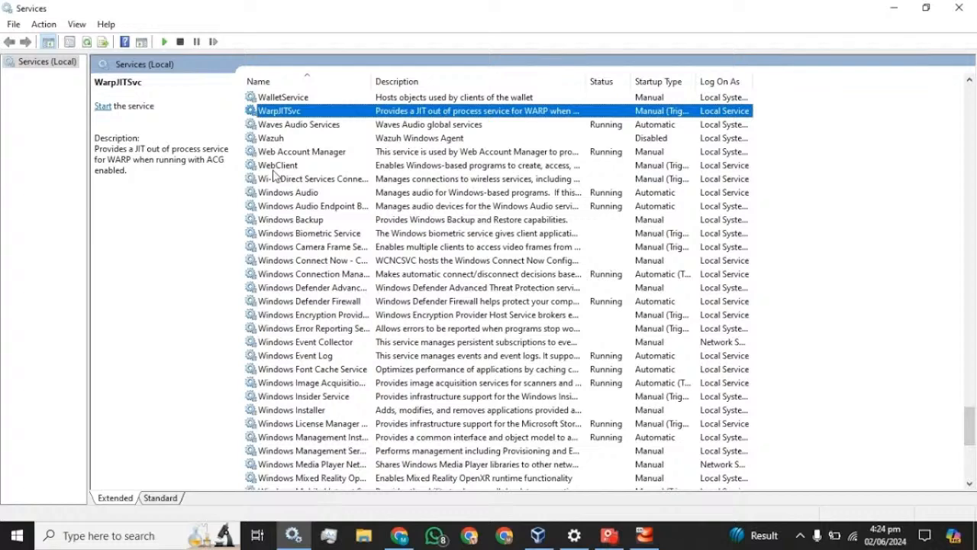
{"action": "left_click", "coordinate": [277, 137]}
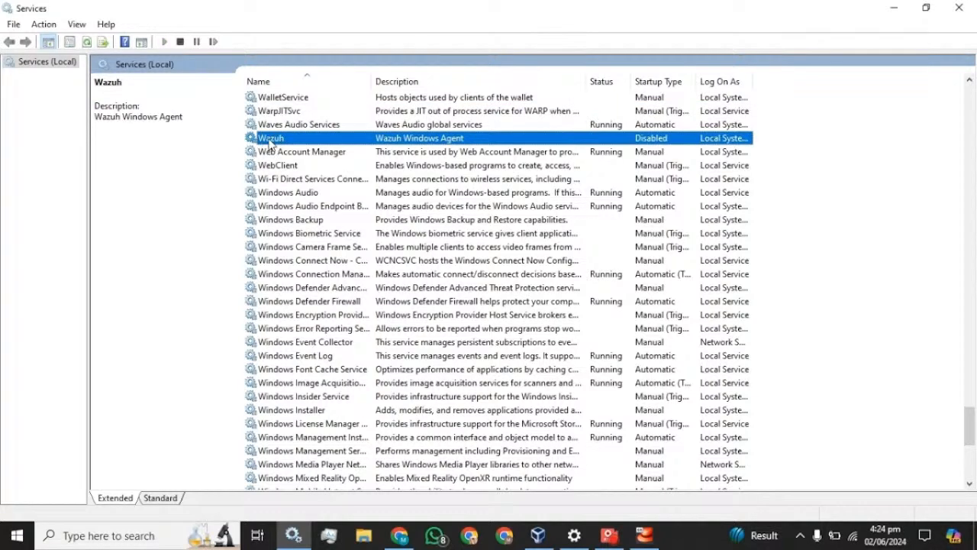
{"action": "right_click", "coordinate": [270, 139]}
{"action": "left_click", "coordinate": [304, 273]}
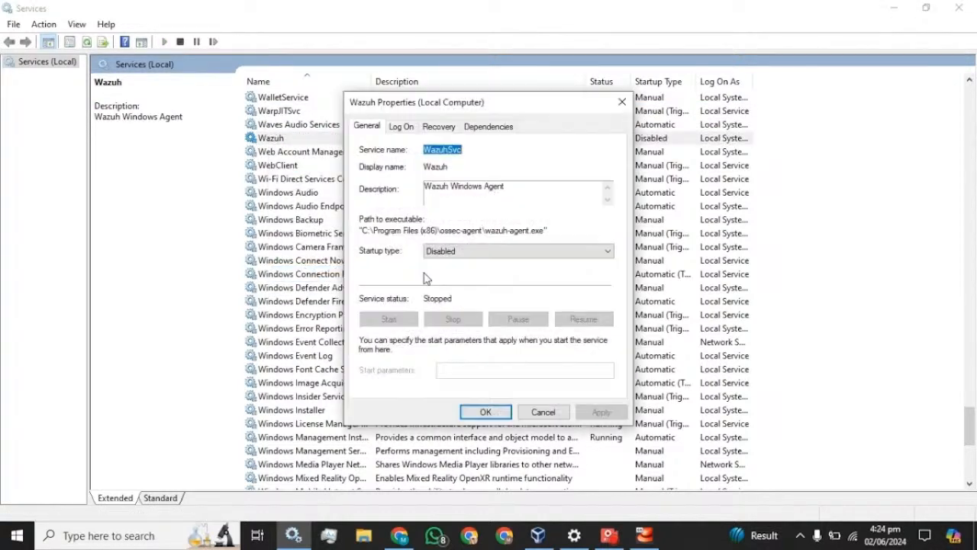
Change the Wazuh service startup type from Disabled to Manual, apply it and start the service.
{"action": "left_click", "coordinate": [493, 252]}
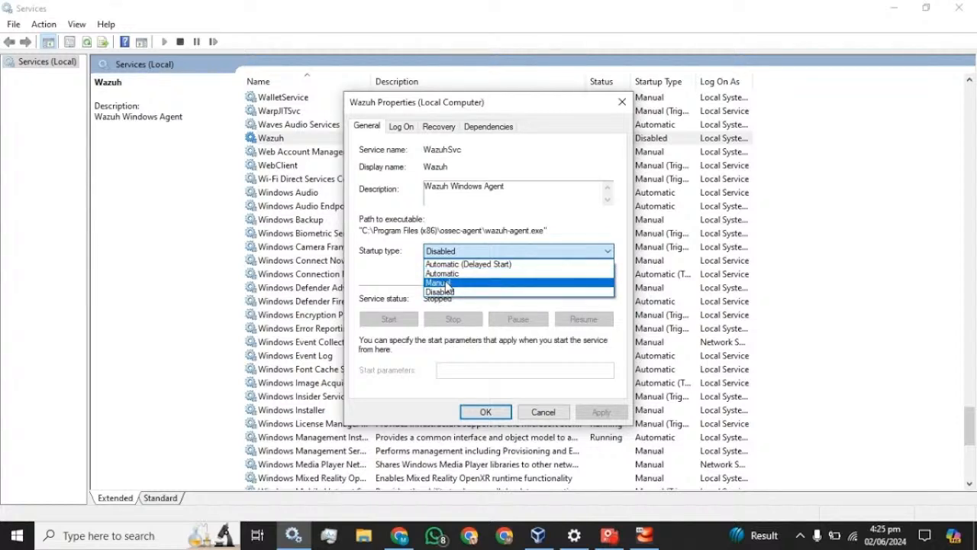
{"action": "left_click", "coordinate": [448, 284]}
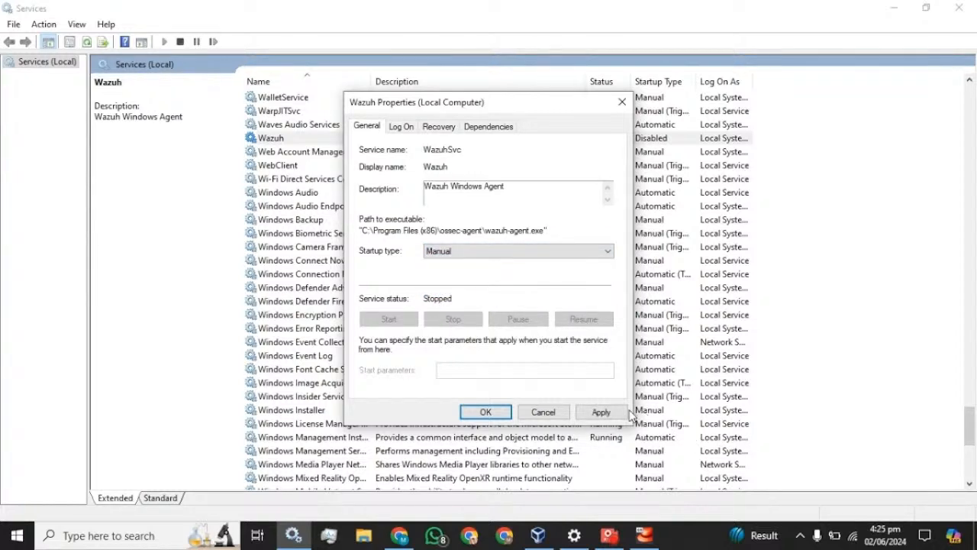
{"action": "left_click", "coordinate": [615, 413]}
{"action": "left_click", "coordinate": [400, 323]}
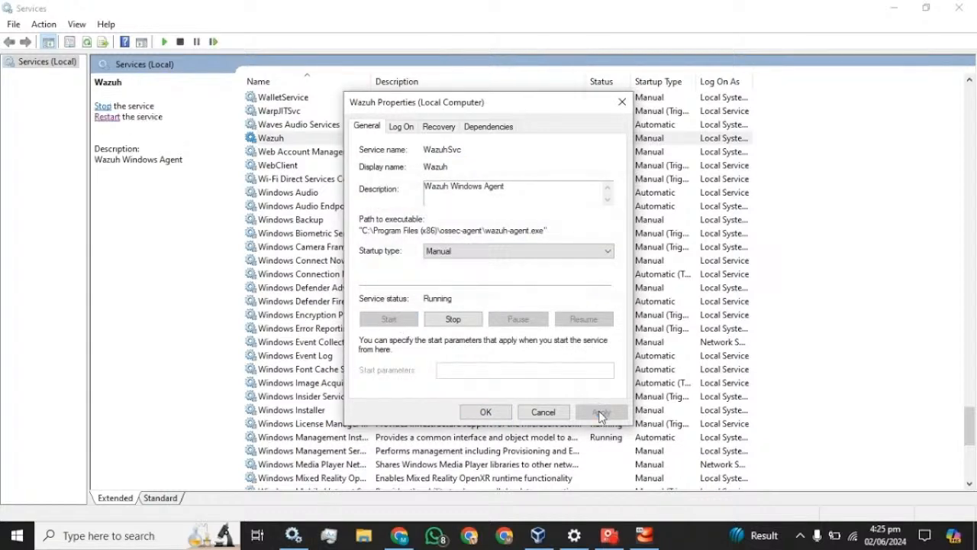
{"action": "left_click", "coordinate": [489, 413]}
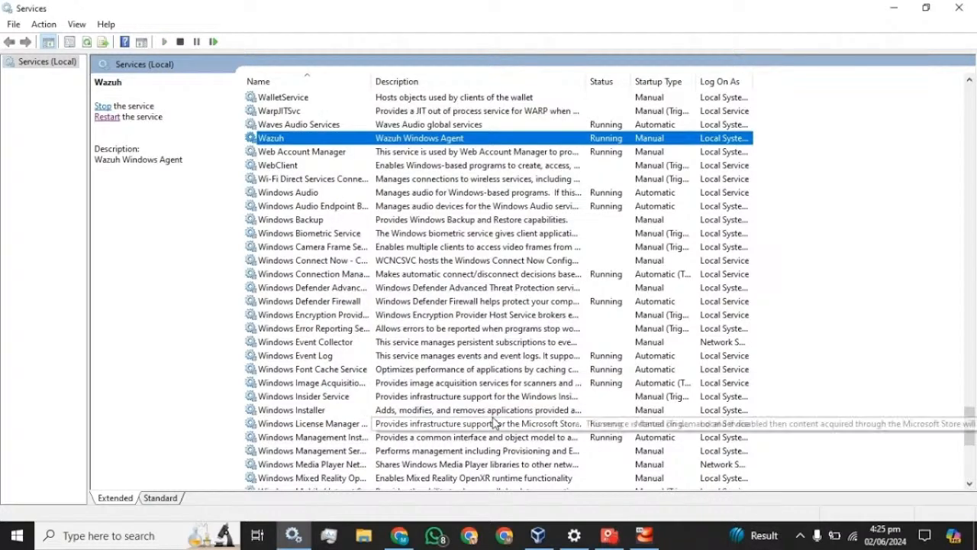
Reload the Wazuh overview to show 1 active agent and 0 disconnected, then open the main menu.
{"action": "left_click", "coordinate": [401, 536]}
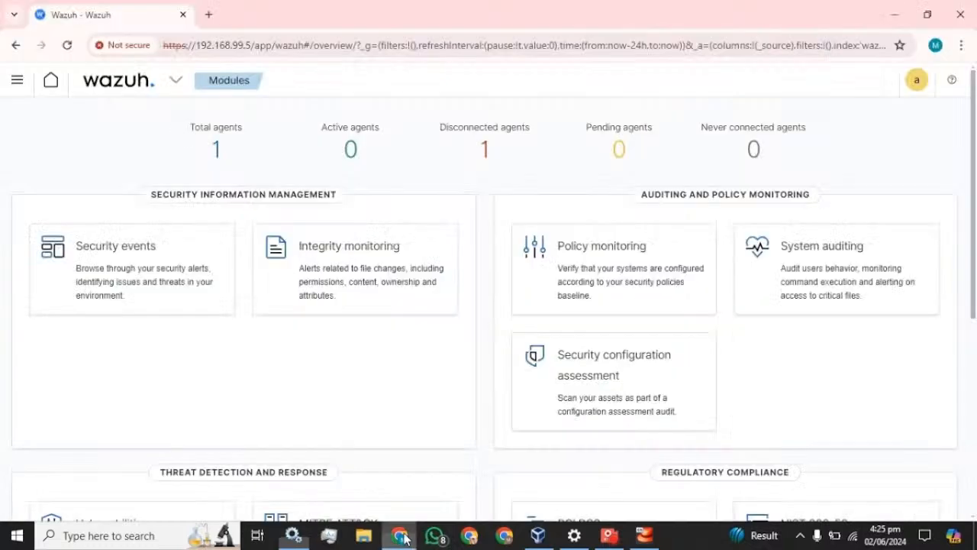
{"action": "left_click", "coordinate": [67, 45]}
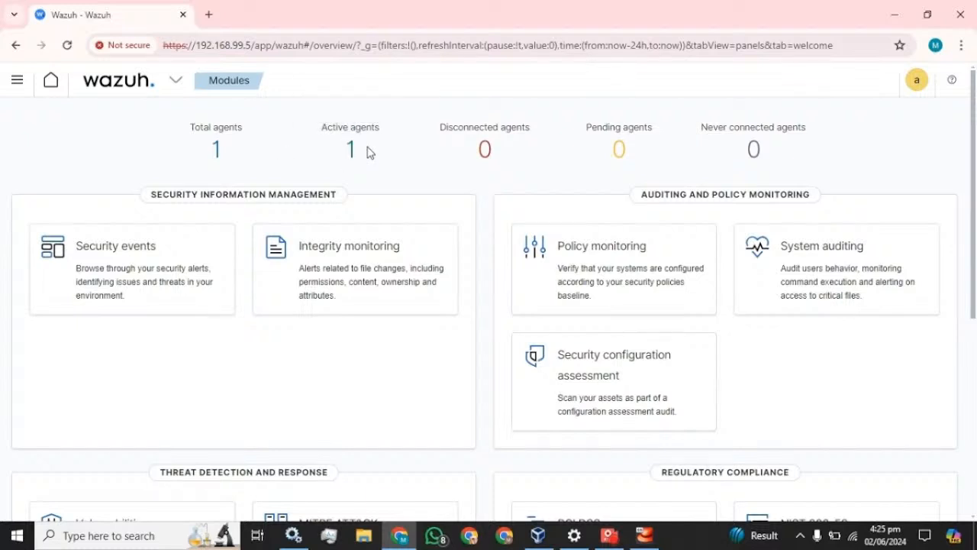
{"action": "left_click", "coordinate": [17, 81]}
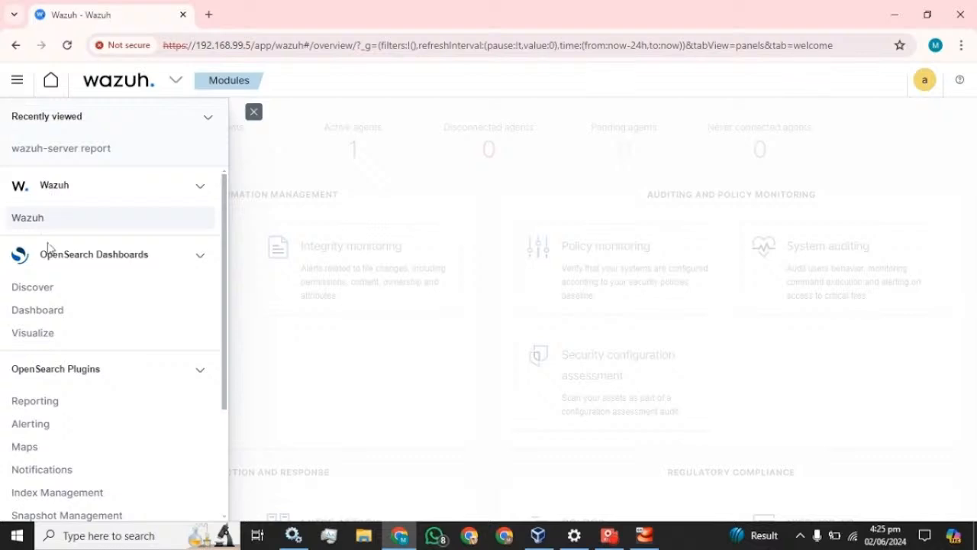
Create a new dashboard with a Data Table visualization sourced from wazuh-alerts-*.
{"action": "left_click", "coordinate": [44, 313]}
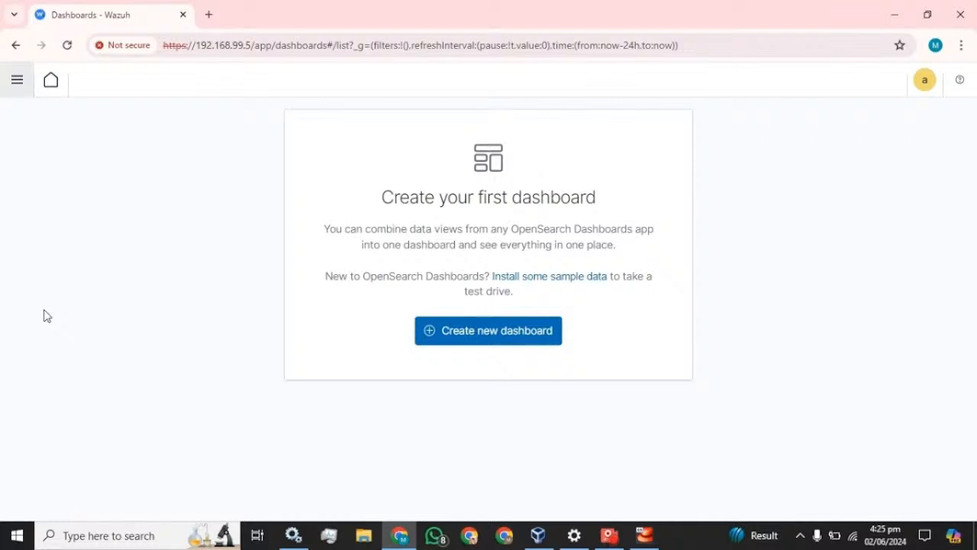
{"action": "left_click", "coordinate": [443, 330]}
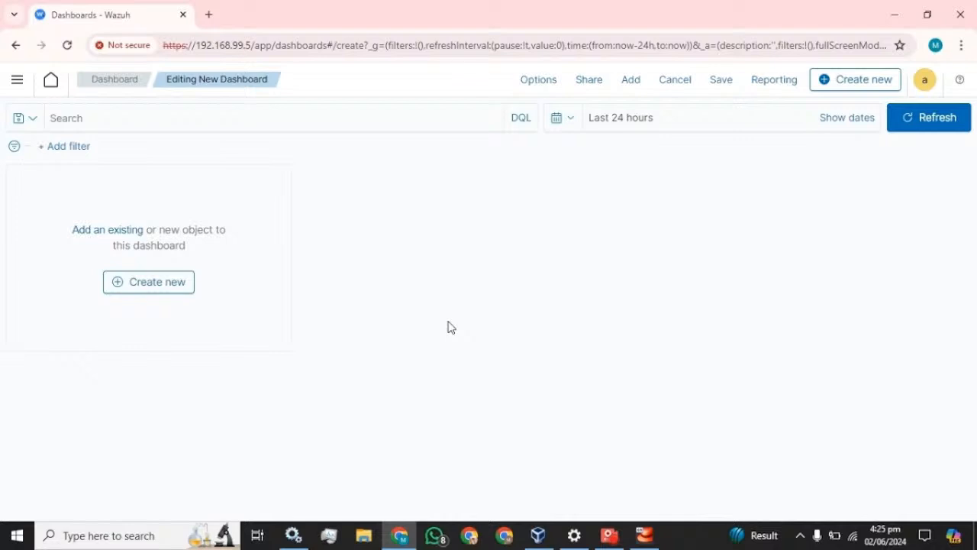
{"action": "left_click", "coordinate": [138, 283]}
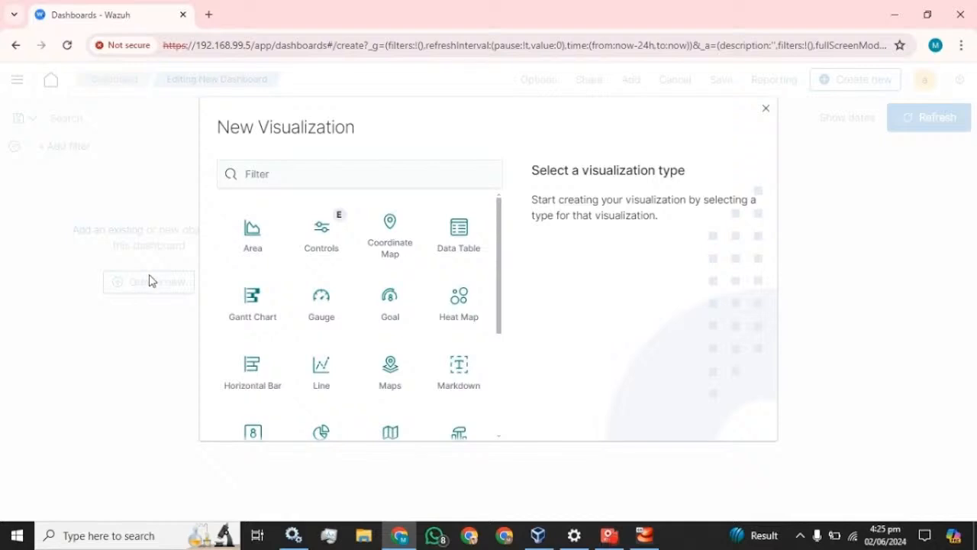
{"action": "left_click", "coordinate": [471, 250]}
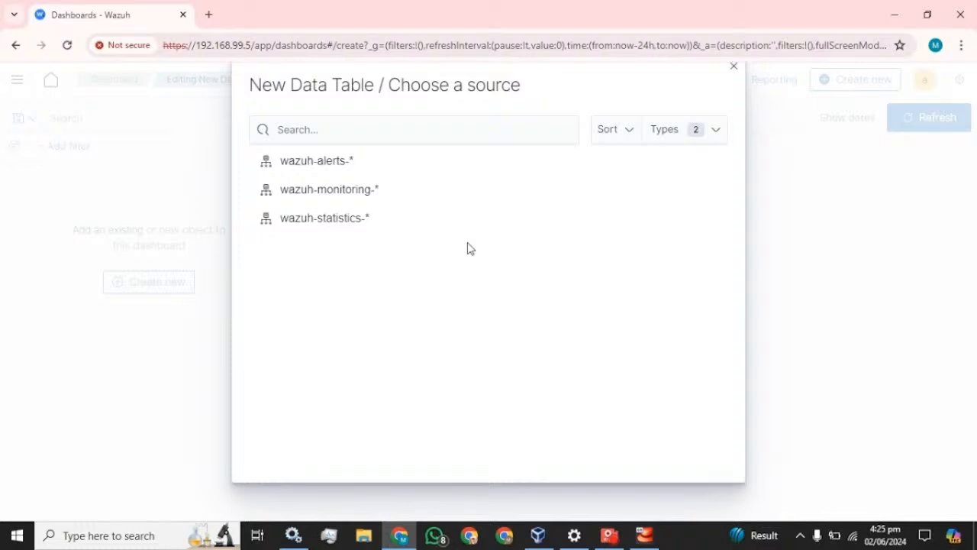
{"action": "left_click", "coordinate": [329, 167]}
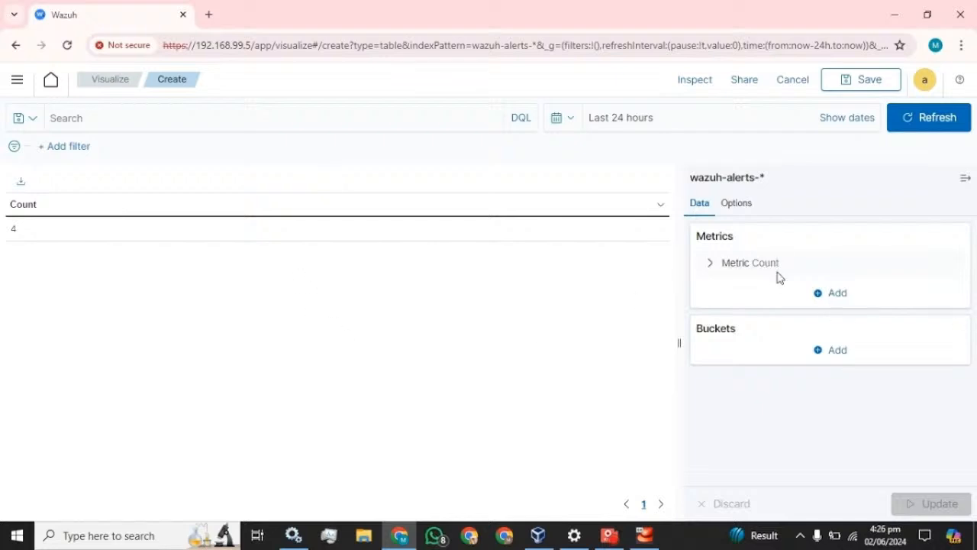
{"action": "left_click", "coordinate": [836, 295]}
{"action": "left_click", "coordinate": [838, 296]}
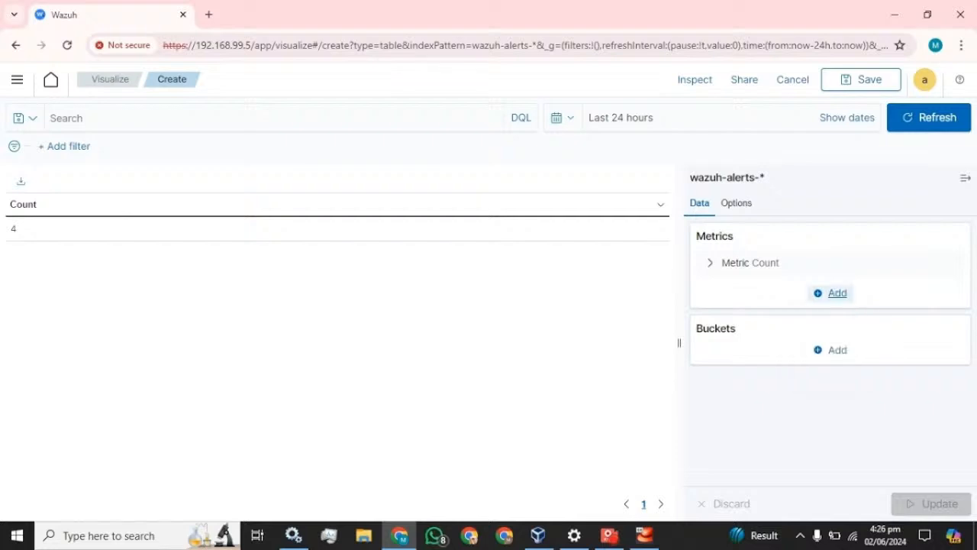
{"action": "left_click", "coordinate": [833, 352]}
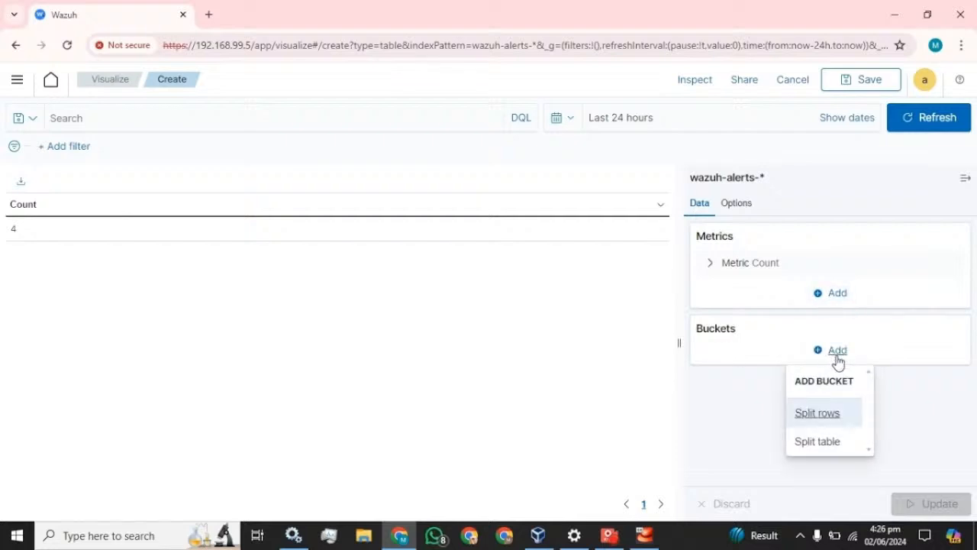
{"action": "left_click", "coordinate": [822, 445]}
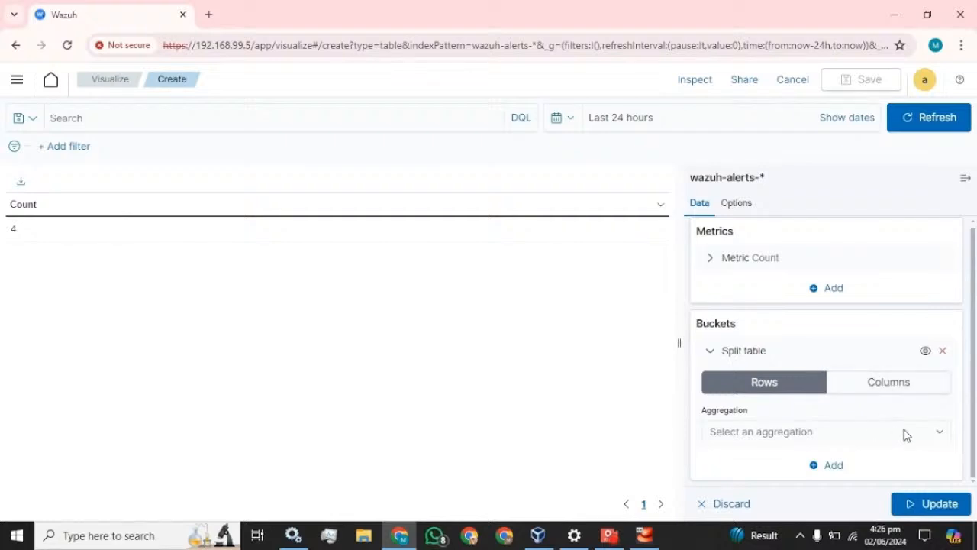
{"action": "left_click", "coordinate": [911, 392]}
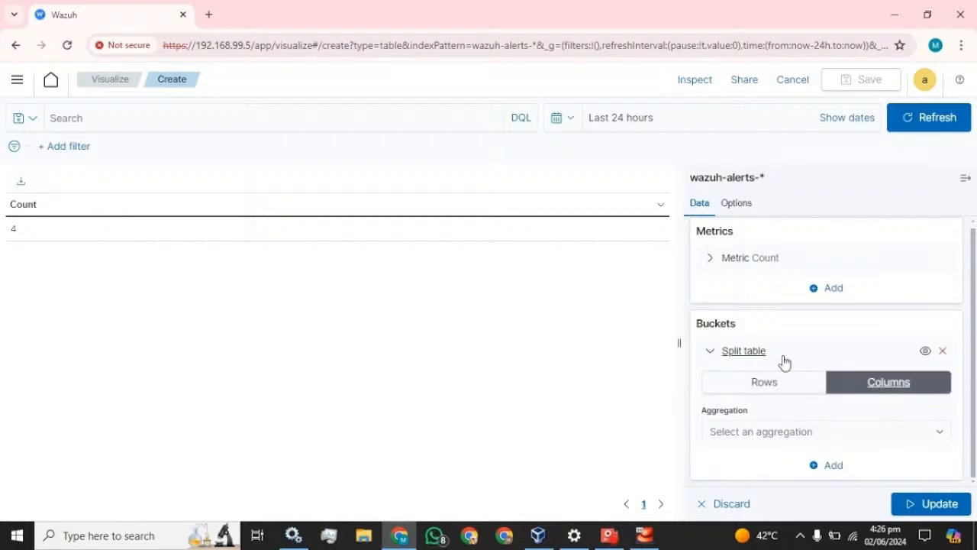
{"action": "left_click", "coordinate": [940, 434]}
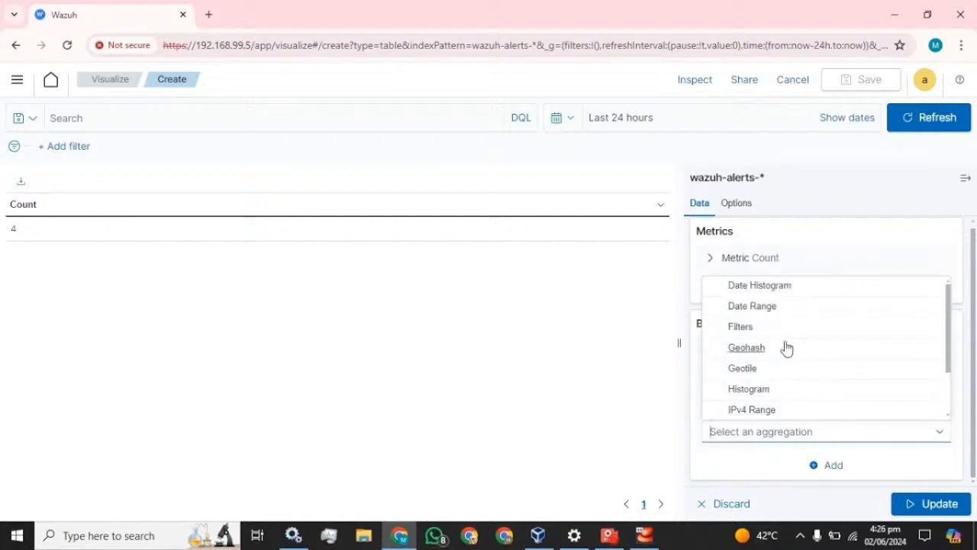
{"action": "scroll", "coordinate": [787, 344], "scroll_direction": "down", "scroll_amount": 2}
{"action": "left_click", "coordinate": [752, 409]}
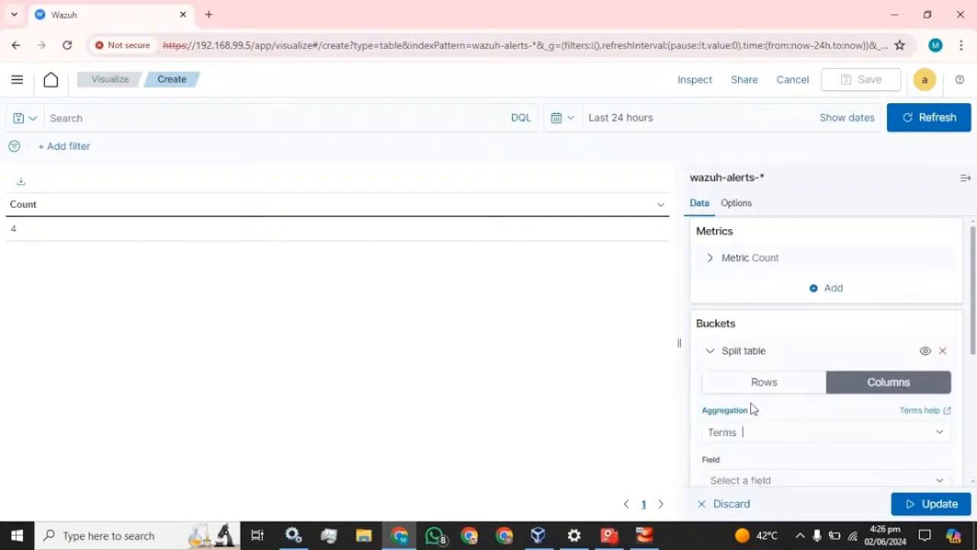
{"action": "scroll", "coordinate": [792, 392], "scroll_direction": "down", "scroll_amount": 2}
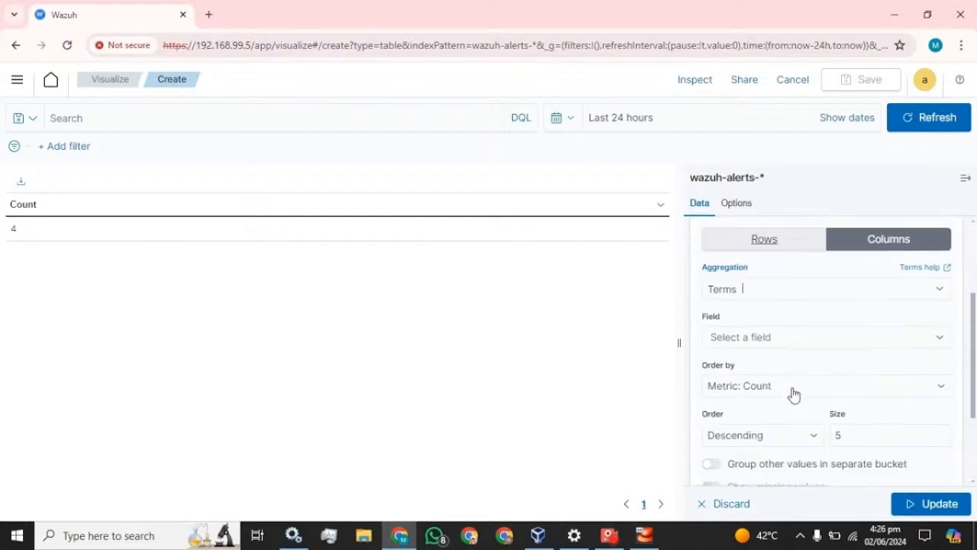
{"action": "left_click", "coordinate": [759, 294]}
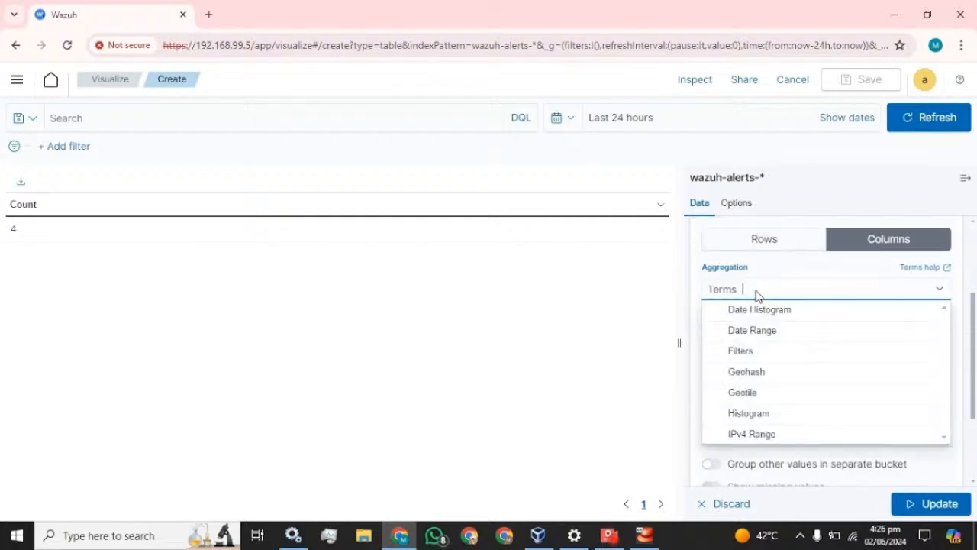
{"action": "left_click", "coordinate": [650, 282]}
{"action": "left_click", "coordinate": [750, 337]}
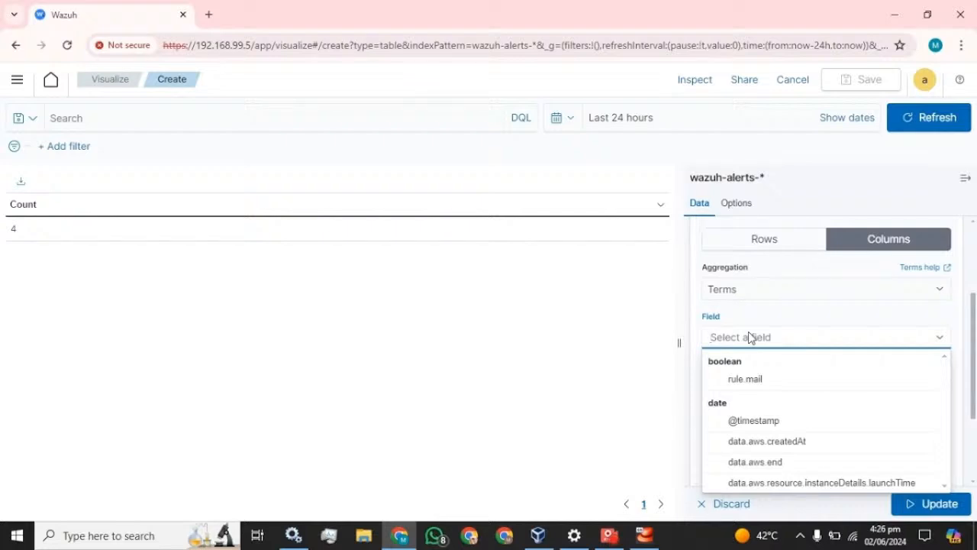
{"action": "left_click", "coordinate": [764, 421]}
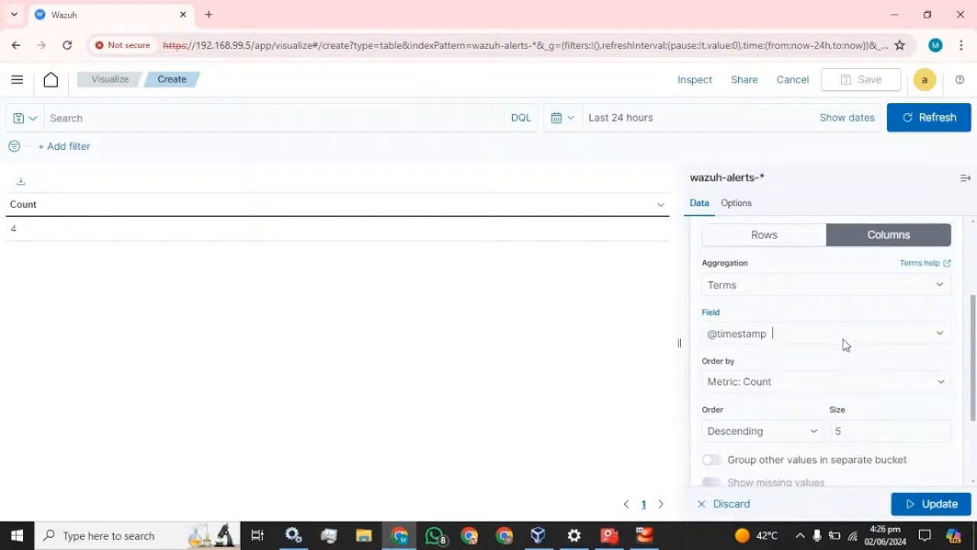
Sort the timestamp buckets ascending, size 30, label them Time, and update the table.
{"action": "scroll", "coordinate": [844, 344], "scroll_direction": "down", "scroll_amount": 1}
{"action": "left_click", "coordinate": [807, 362]}
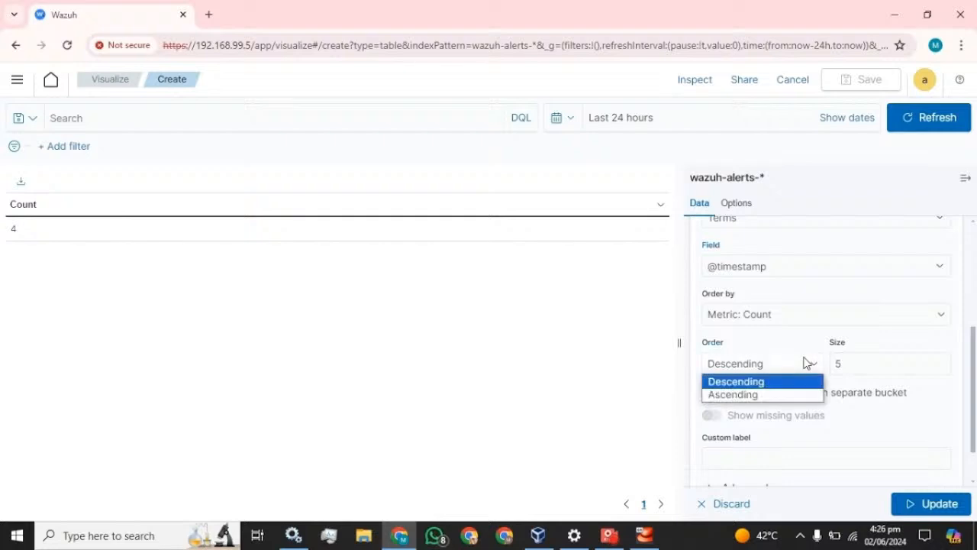
{"action": "left_click", "coordinate": [735, 395]}
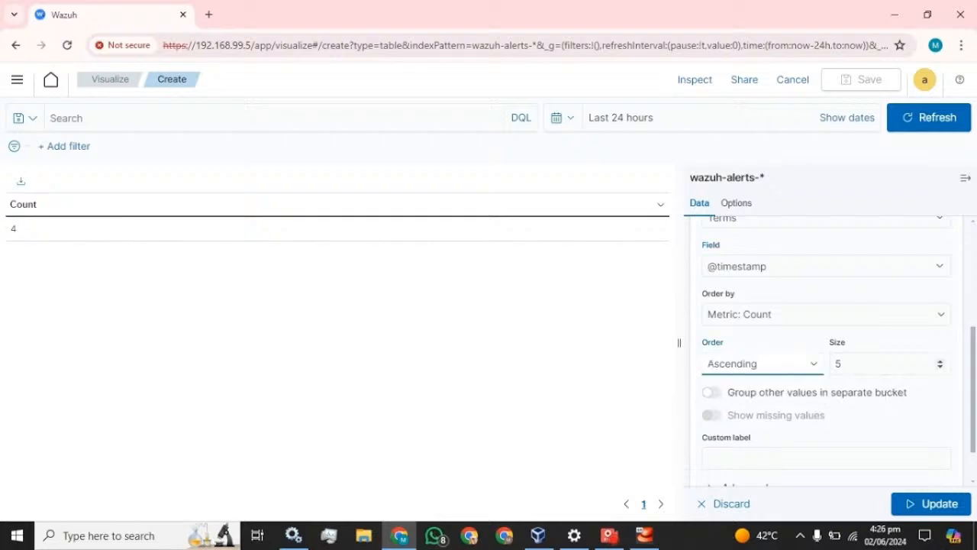
{"action": "key", "text": "Tab"}
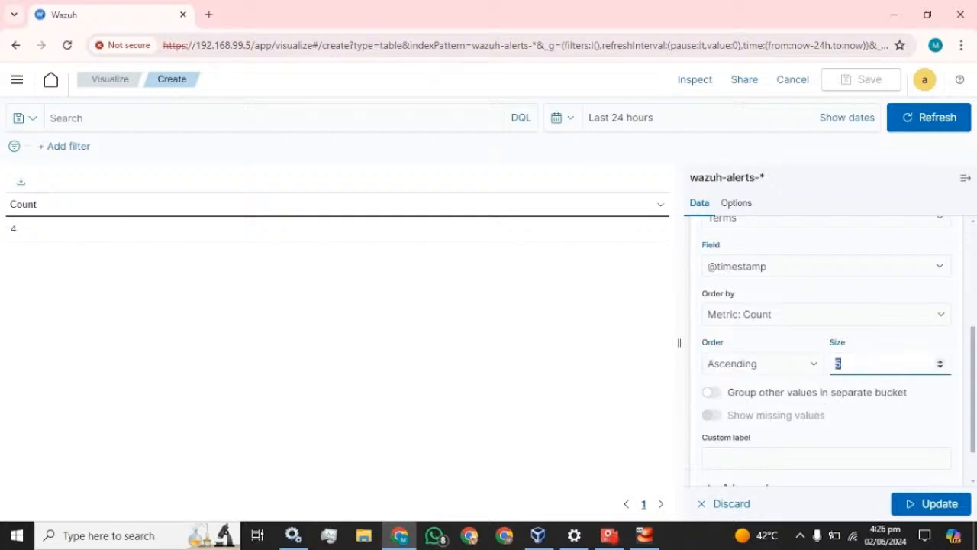
{"action": "type", "text": "30"}
{"action": "left_click", "coordinate": [792, 348]}
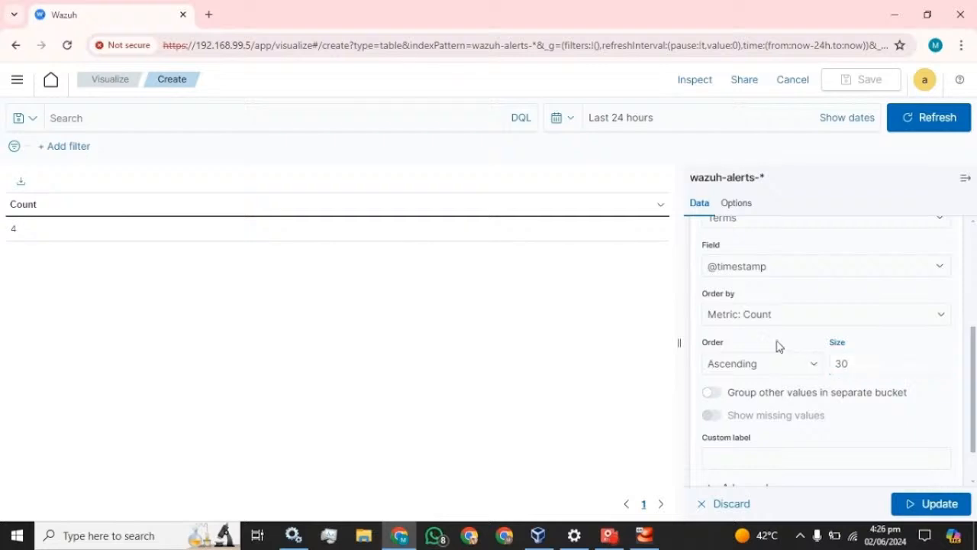
{"action": "scroll", "coordinate": [817, 405], "scroll_direction": "down", "scroll_amount": 1}
{"action": "left_click", "coordinate": [826, 403]}
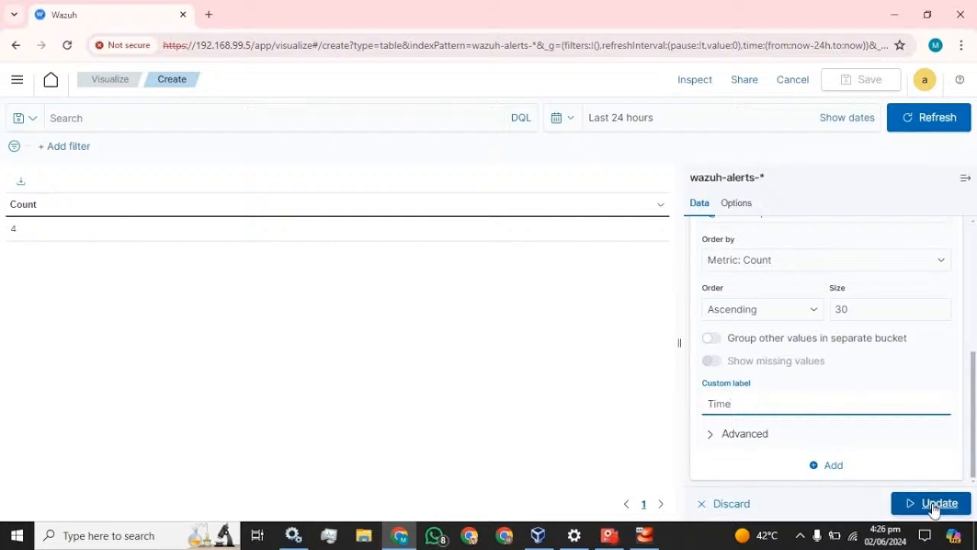
{"action": "left_click", "coordinate": [933, 508]}
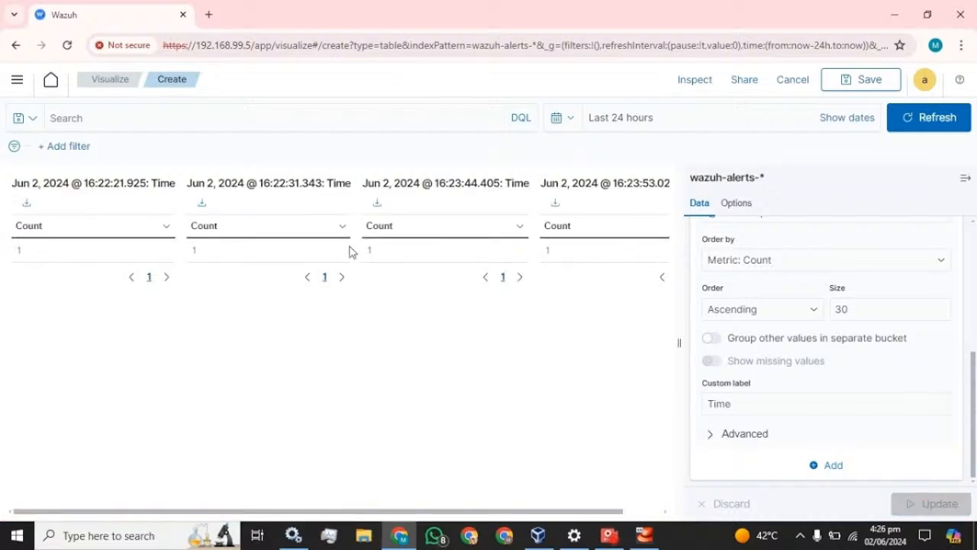
Try the table split as rows, then revert it to columns and reapply.
{"action": "scroll", "coordinate": [820, 361], "scroll_direction": "up", "scroll_amount": 5}
{"action": "left_click", "coordinate": [769, 387]}
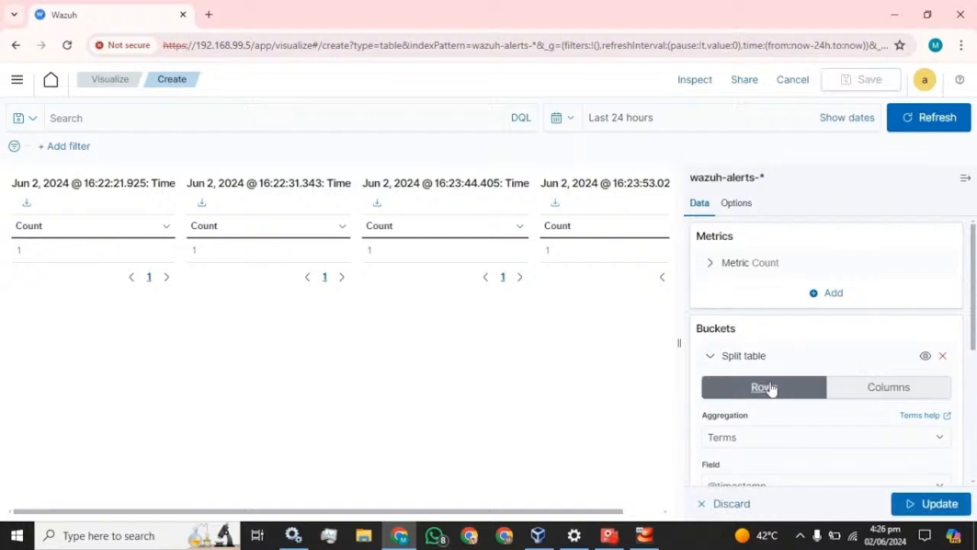
{"action": "left_click", "coordinate": [919, 497]}
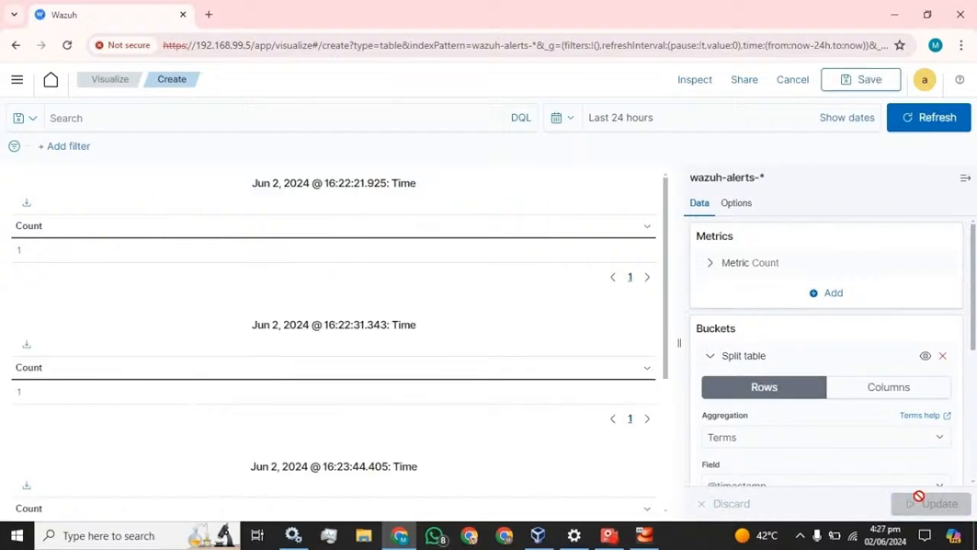
{"action": "scroll", "coordinate": [334, 307], "scroll_direction": "down", "scroll_amount": 3}
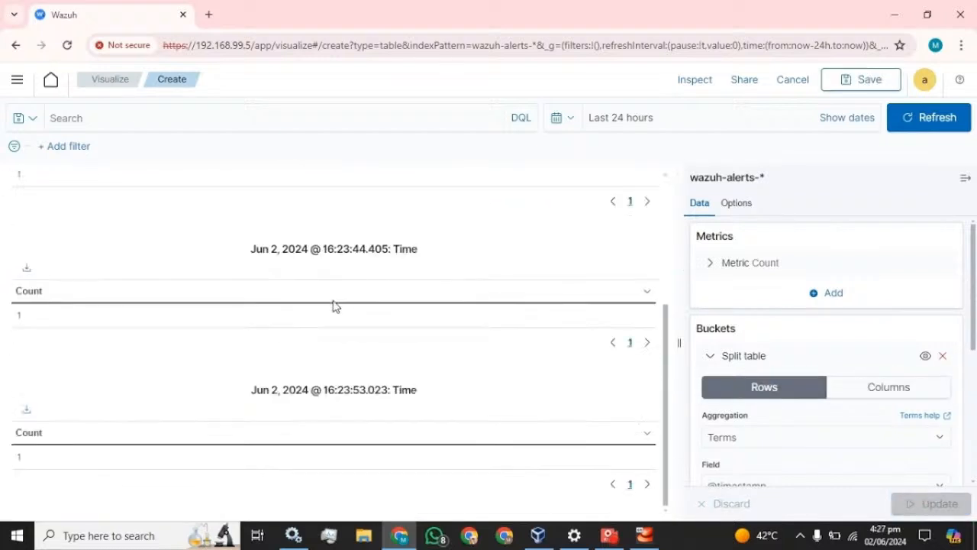
{"action": "scroll", "coordinate": [333, 307], "scroll_direction": "up", "scroll_amount": 3}
{"action": "scroll", "coordinate": [334, 307], "scroll_direction": "down", "scroll_amount": 2}
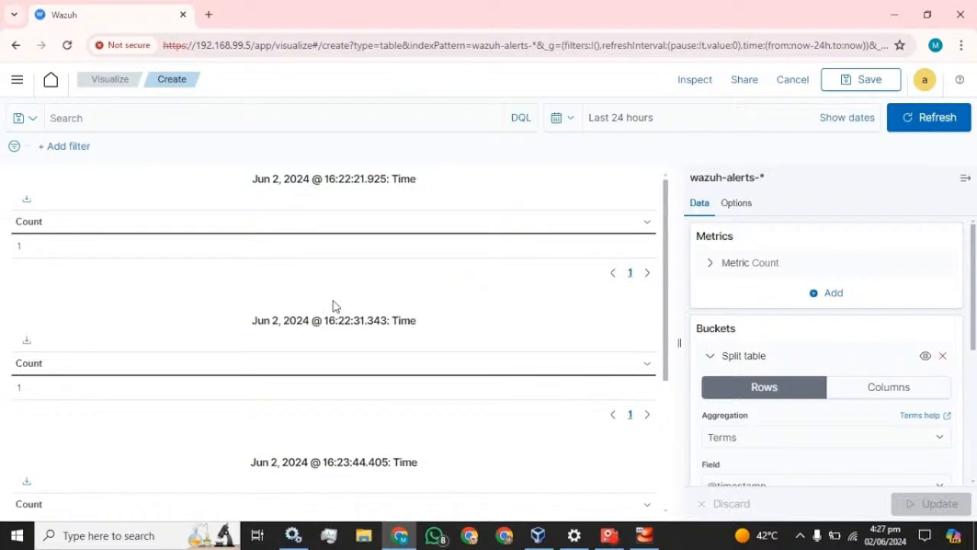
{"action": "left_click", "coordinate": [893, 389]}
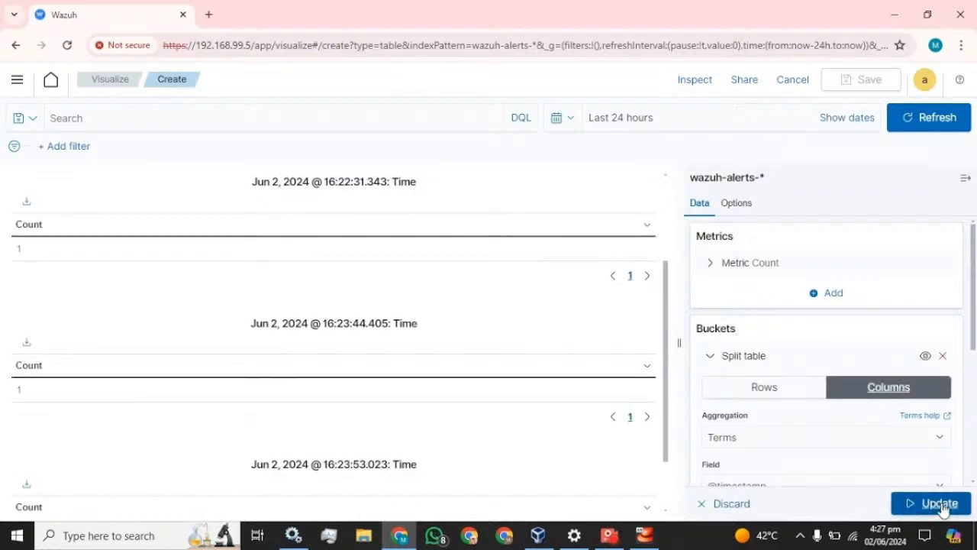
{"action": "left_click", "coordinate": [940, 502]}
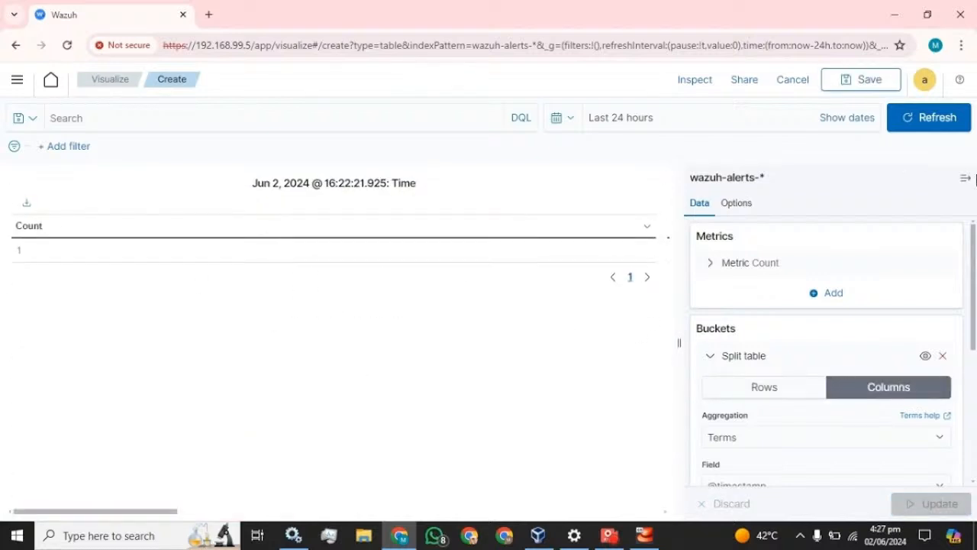
{"action": "left_click", "coordinate": [962, 182]}
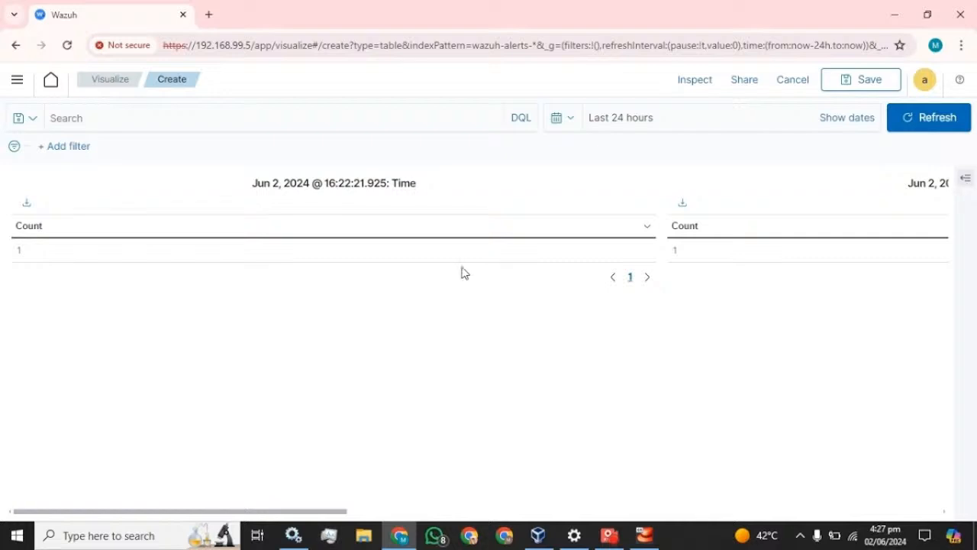
{"action": "left_click", "coordinate": [966, 178]}
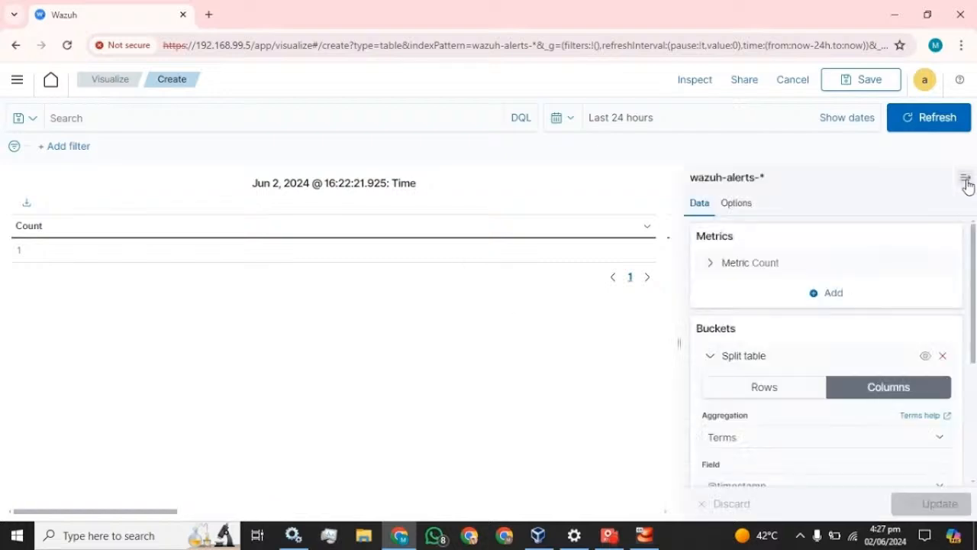
{"action": "scroll", "coordinate": [756, 293], "scroll_direction": "down", "scroll_amount": 1}
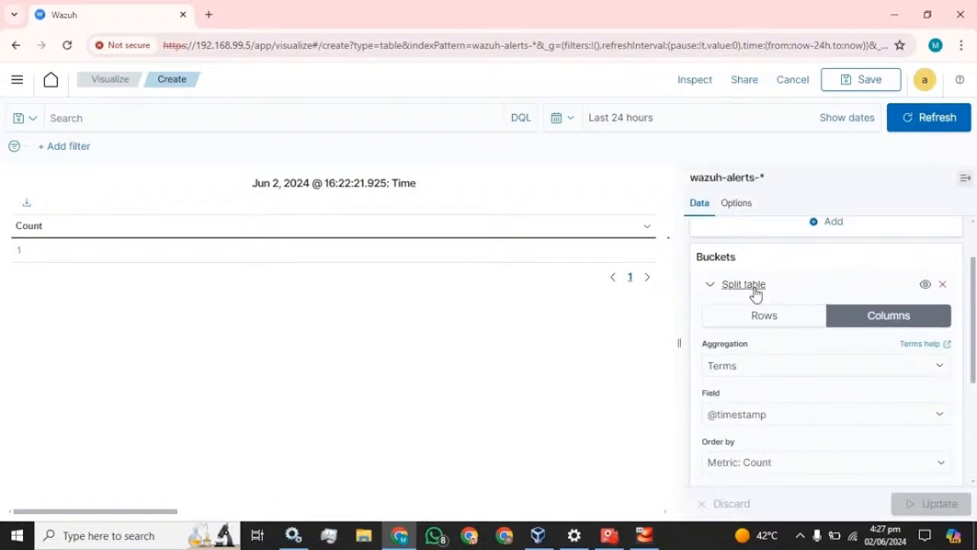
{"action": "scroll", "coordinate": [757, 293], "scroll_direction": "down", "scroll_amount": 3}
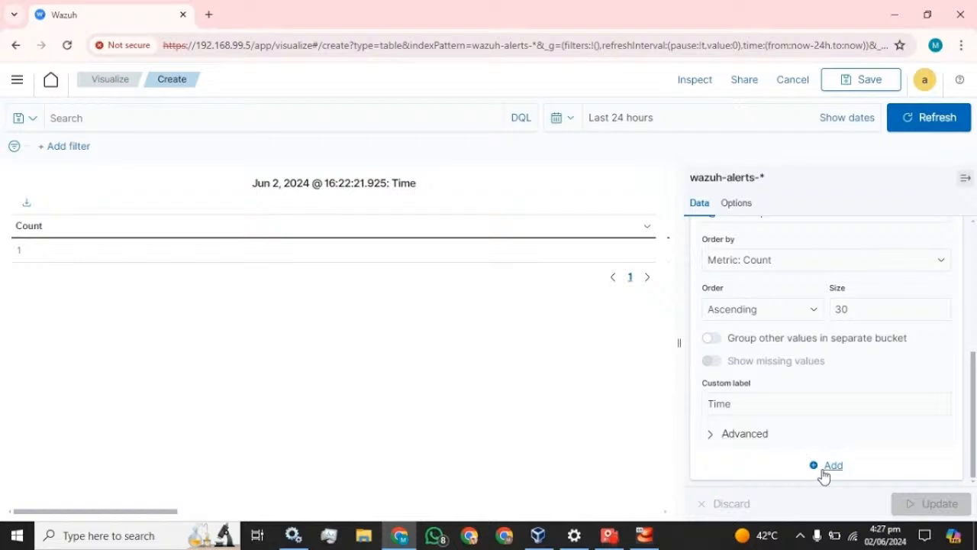
Add a Split rows sub-bucket beneath the timestamp table split.
{"action": "left_click", "coordinate": [827, 467]}
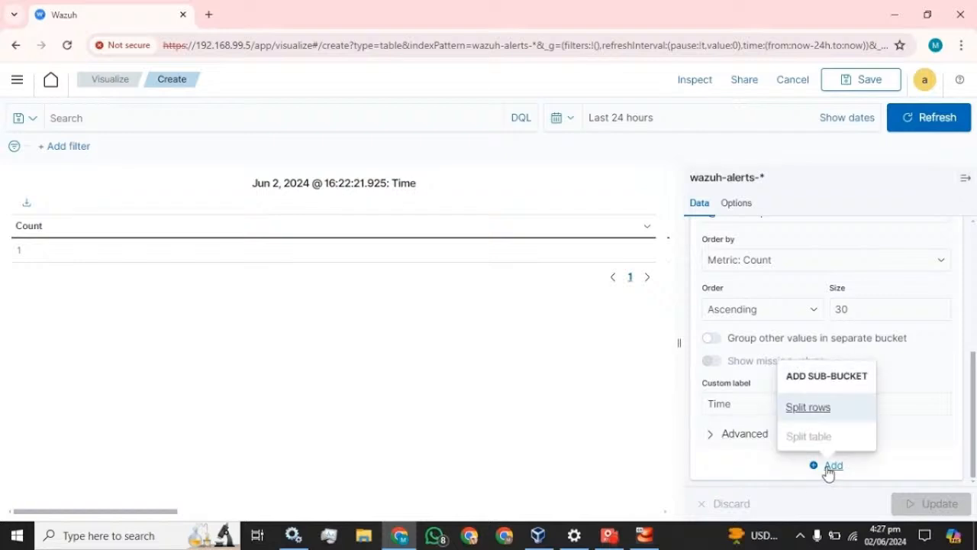
{"action": "left_click", "coordinate": [812, 409]}
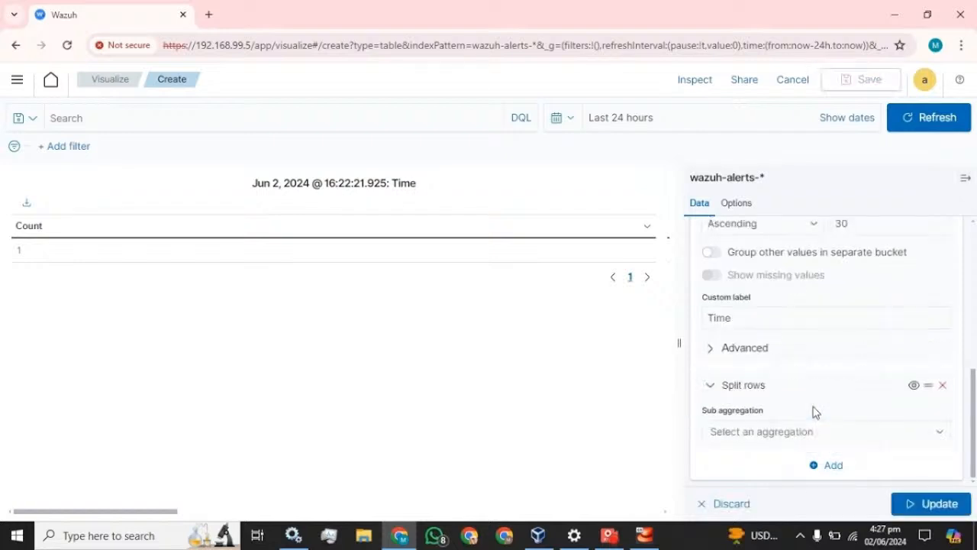
{"action": "scroll", "coordinate": [776, 402], "scroll_direction": "up", "scroll_amount": 5}
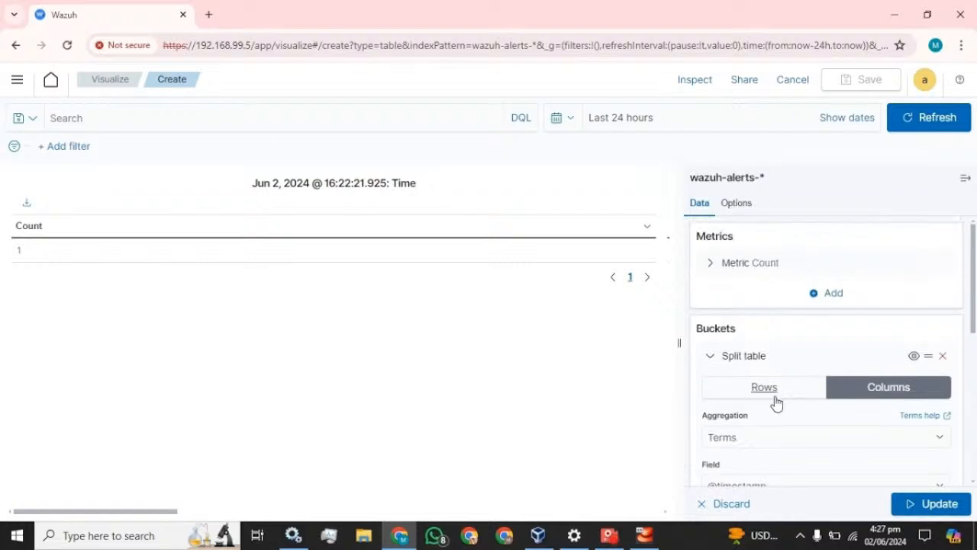
{"action": "left_click", "coordinate": [711, 358]}
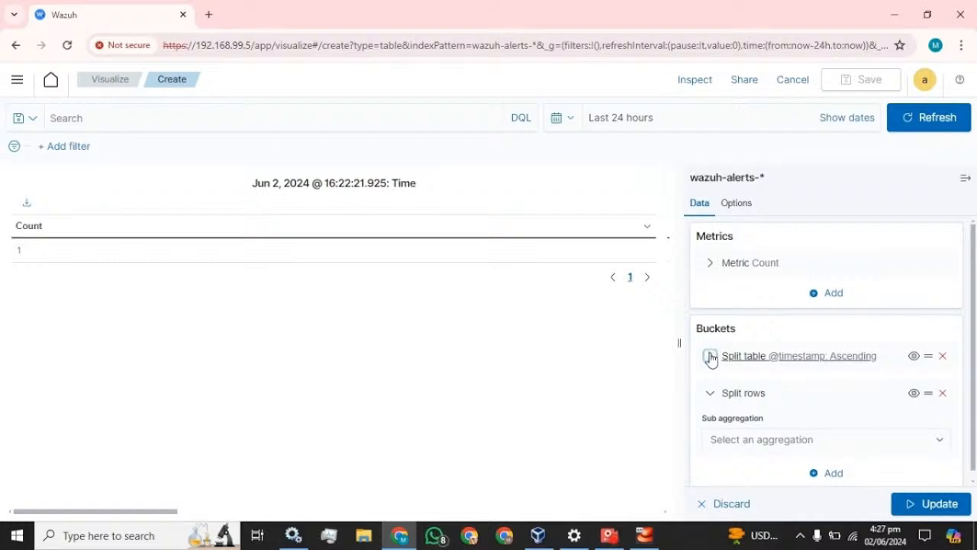
{"action": "left_click", "coordinate": [710, 356]}
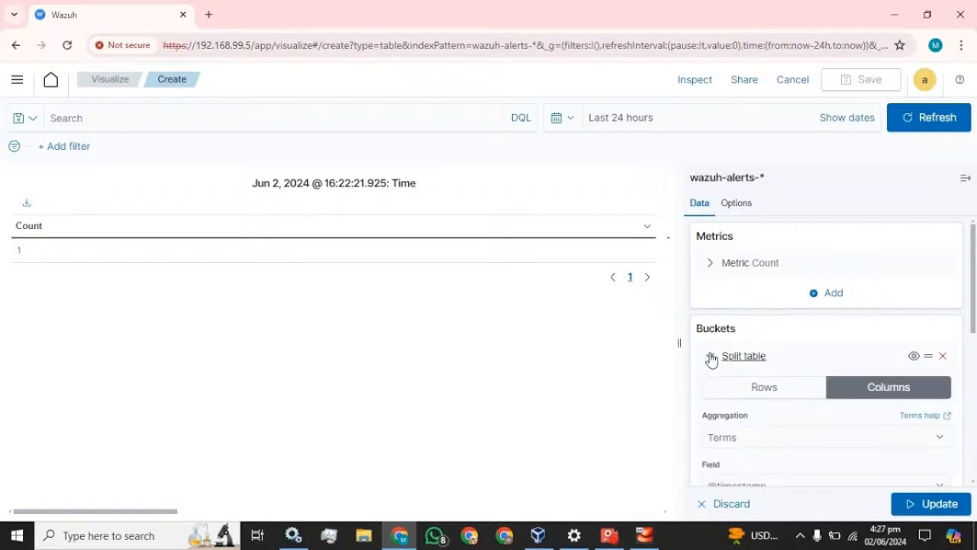
{"action": "left_click", "coordinate": [710, 357]}
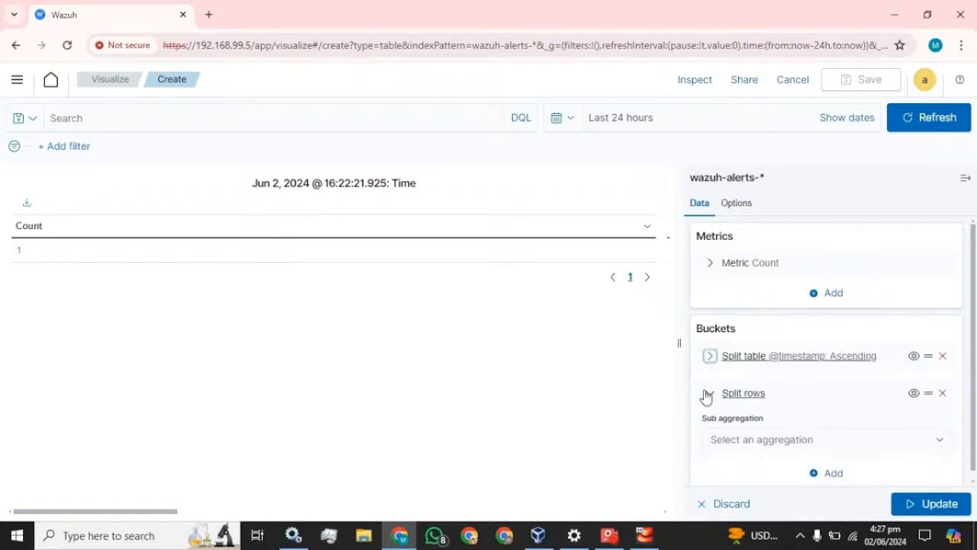
{"action": "left_click", "coordinate": [710, 393]}
{"action": "left_click", "coordinate": [710, 394]}
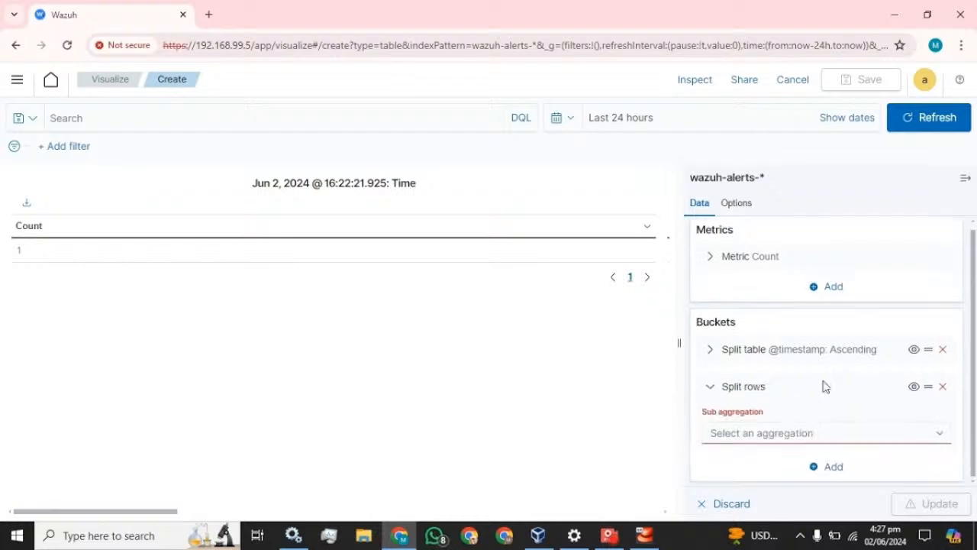
Set the row split to Terms and filter its field list with 'hos'.
{"action": "left_click", "coordinate": [841, 434]}
{"action": "scroll", "coordinate": [782, 386], "scroll_direction": "down", "scroll_amount": 2}
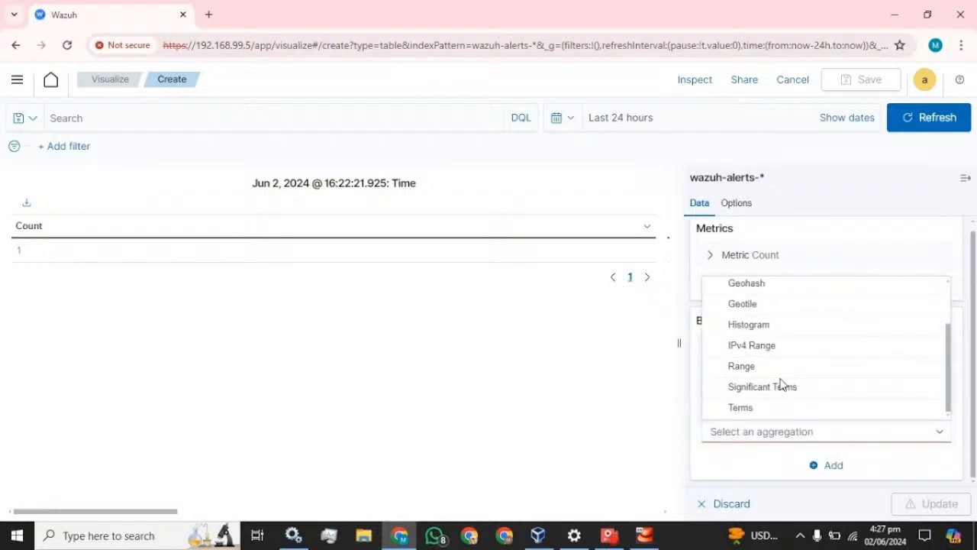
{"action": "left_click", "coordinate": [743, 421]}
{"action": "scroll", "coordinate": [791, 419], "scroll_direction": "down", "scroll_amount": 3}
{"action": "scroll", "coordinate": [806, 416], "scroll_direction": "down", "scroll_amount": 1}
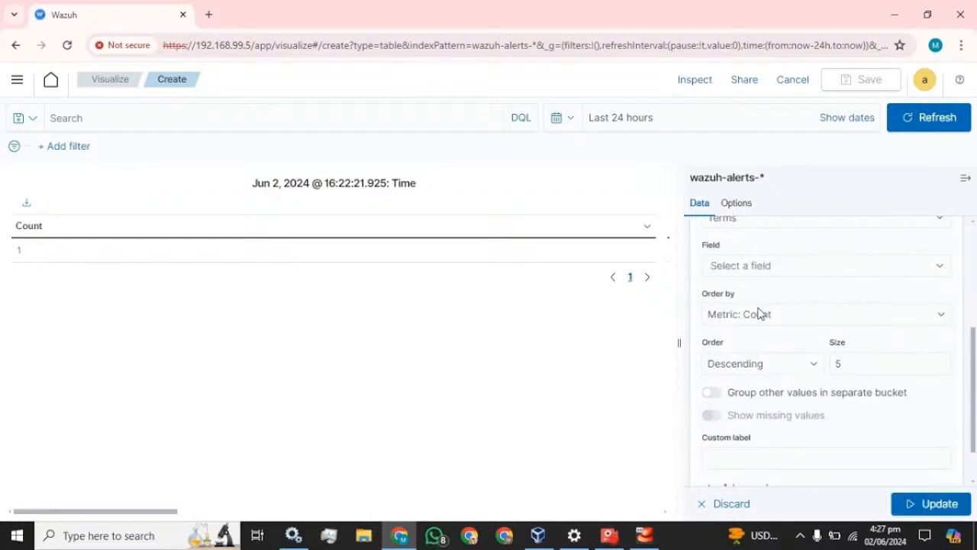
{"action": "left_click", "coordinate": [774, 273]}
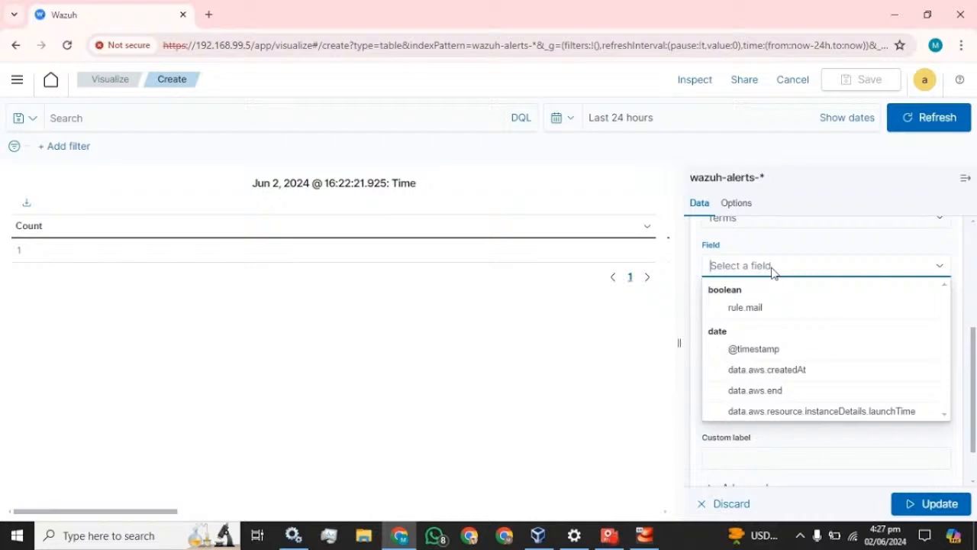
{"action": "type", "text": "hos"}
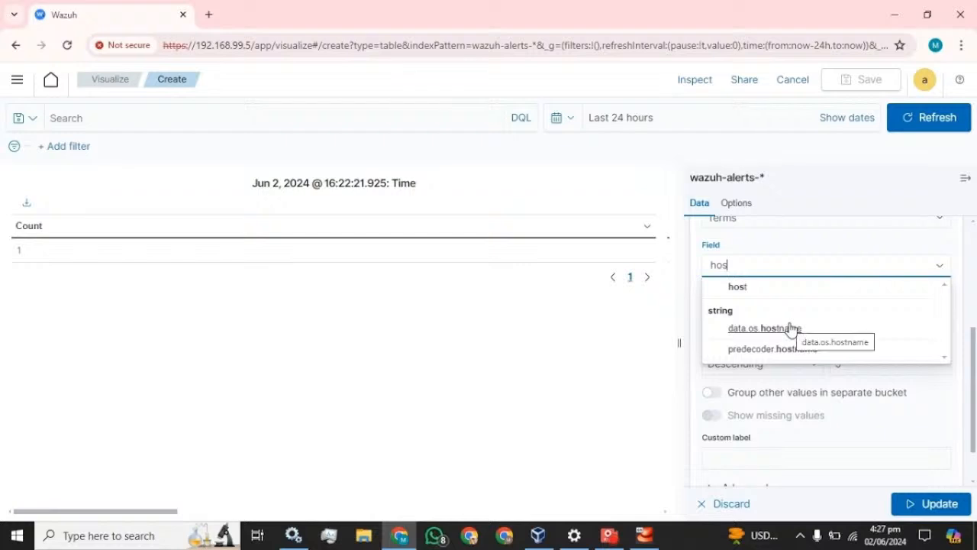
{"action": "right_click", "coordinate": [96, 25]}
Duplicate the Wazuh tab and open Security events in the copy.
{"action": "left_click", "coordinate": [144, 146]}
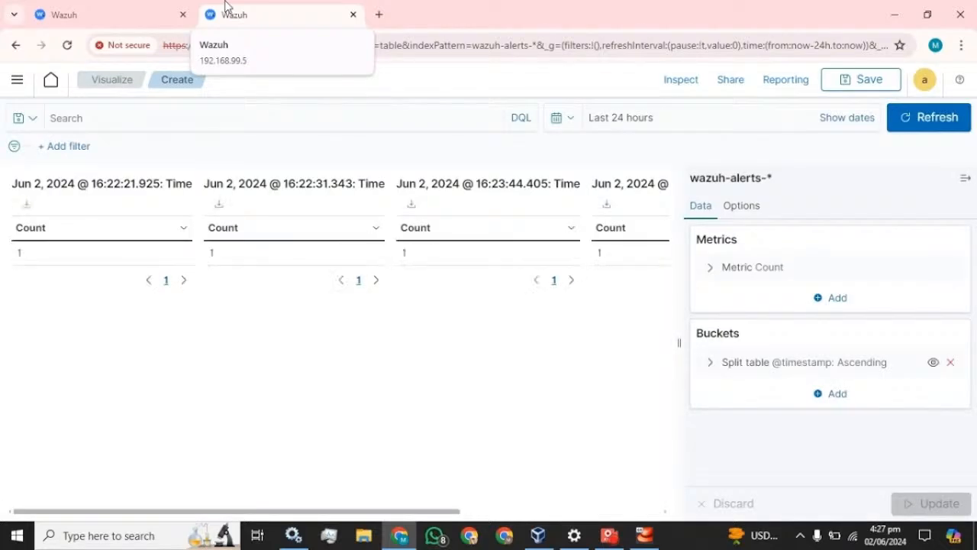
{"action": "left_click", "coordinate": [16, 83]}
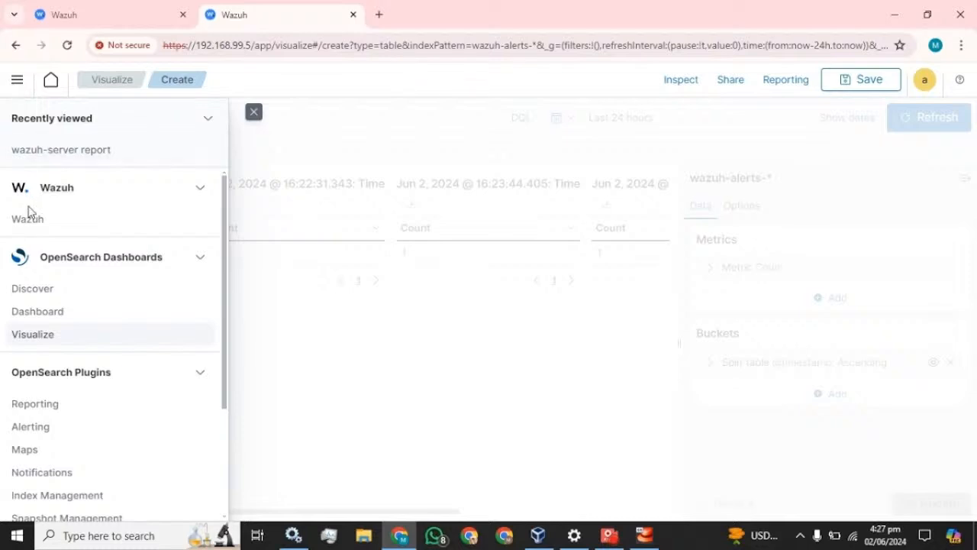
{"action": "left_click", "coordinate": [23, 223]}
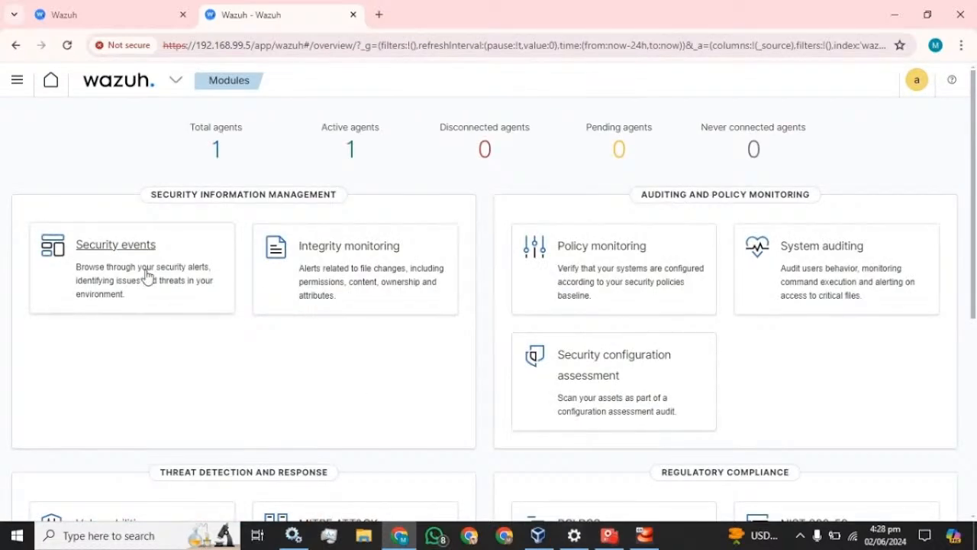
{"action": "left_click", "coordinate": [104, 246]}
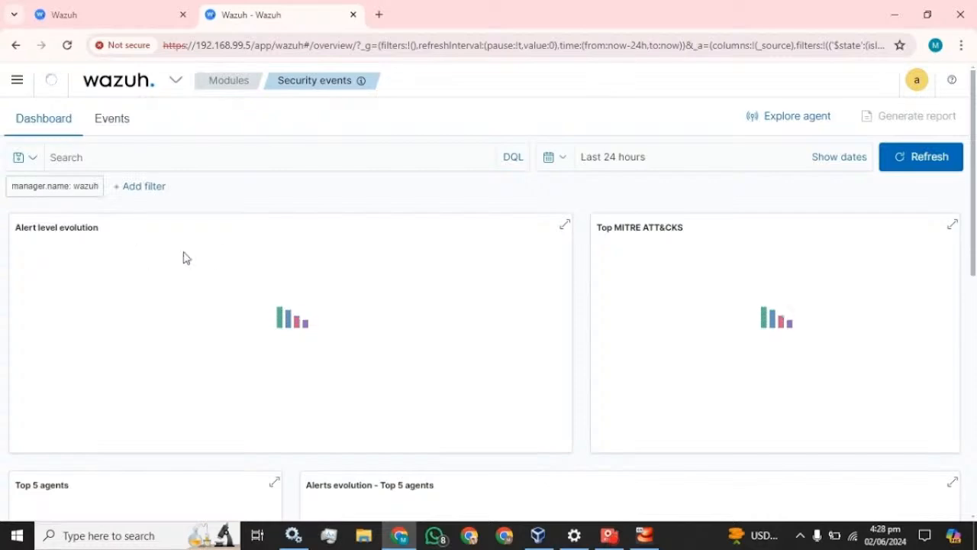
Expand the netstat alert, select the agent.name field name, and return to the visualization.
{"action": "scroll", "coordinate": [237, 262], "scroll_direction": "down", "scroll_amount": 4}
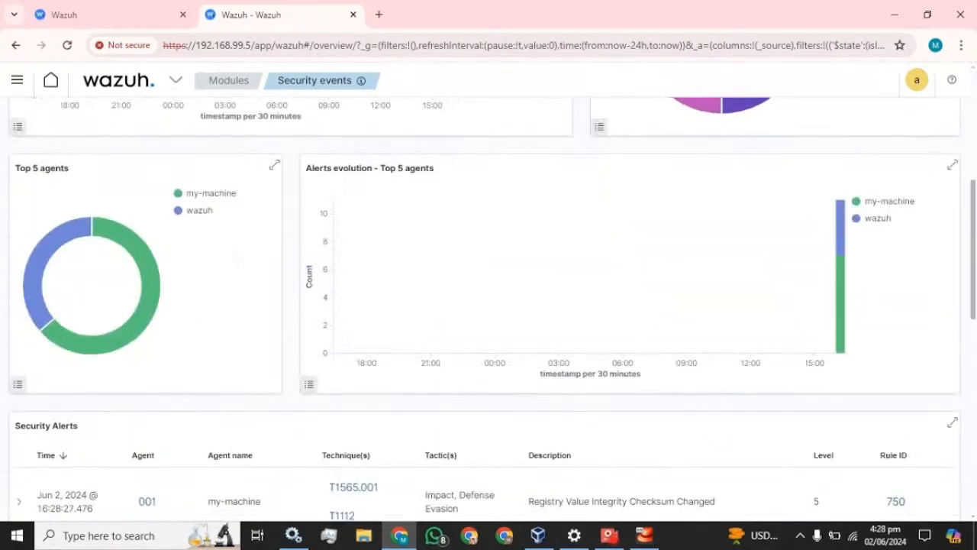
{"action": "scroll", "coordinate": [238, 262], "scroll_direction": "down", "scroll_amount": 5}
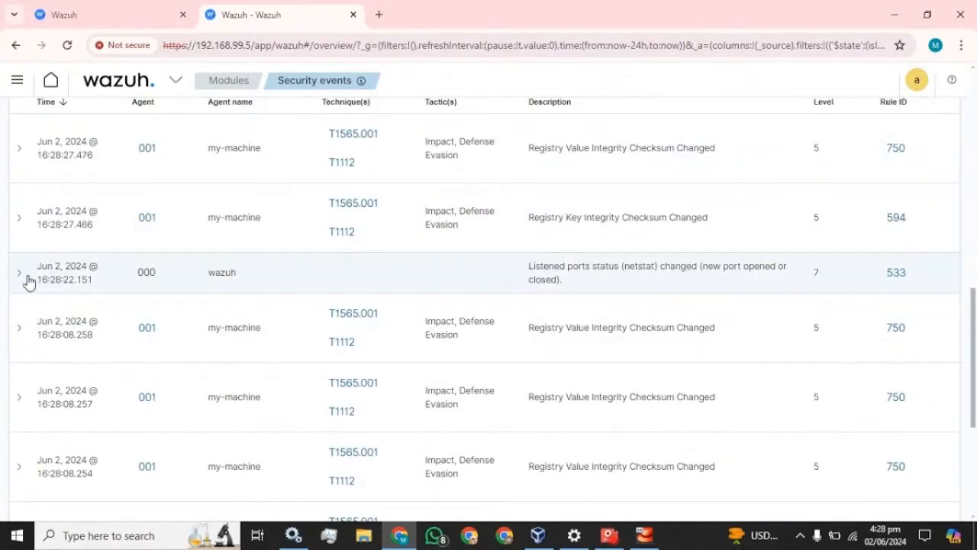
{"action": "left_click", "coordinate": [23, 277]}
{"action": "scroll", "coordinate": [273, 295], "scroll_direction": "down", "scroll_amount": 2}
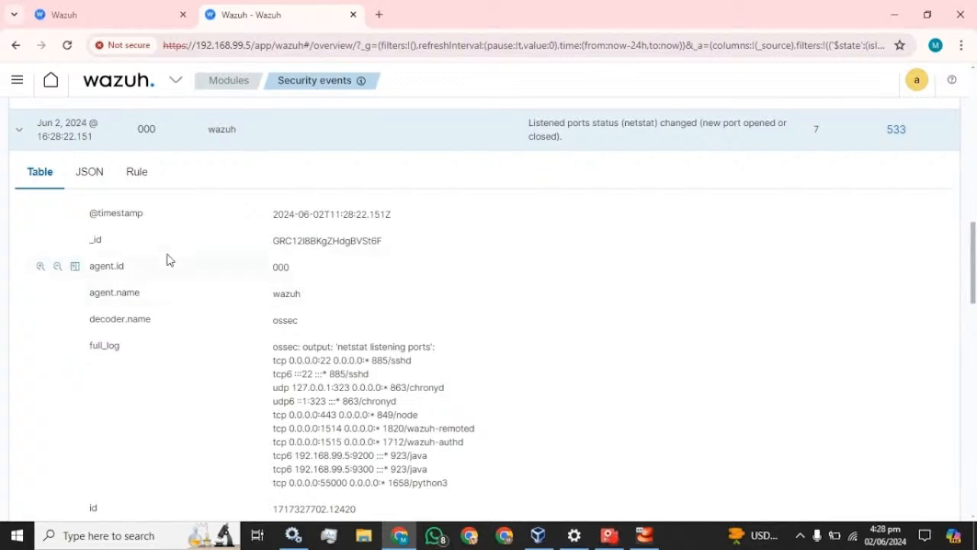
{"action": "left_click_drag", "start_coordinate": [143, 299], "coordinate": [88, 298]}
{"action": "key", "text": "ctrl+c"}
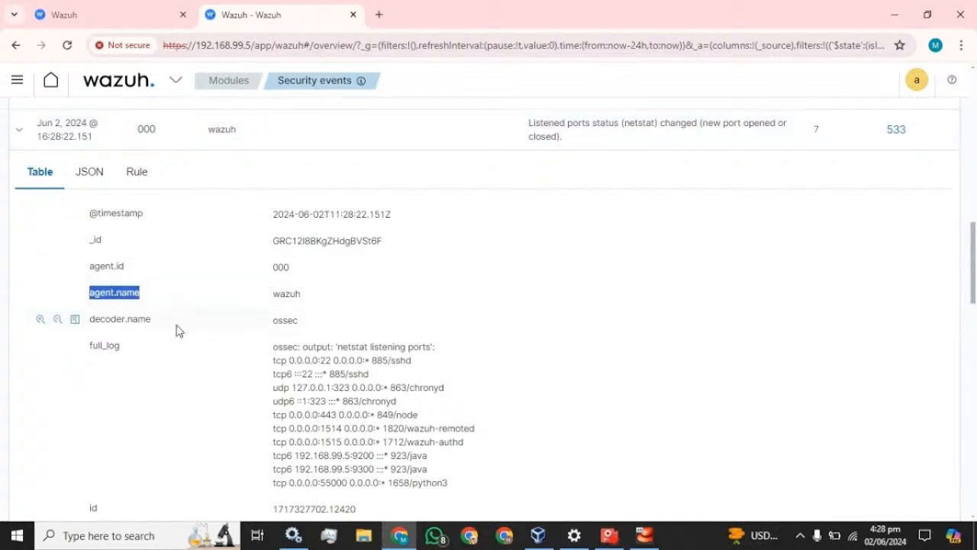
{"action": "left_click", "coordinate": [65, 15]}
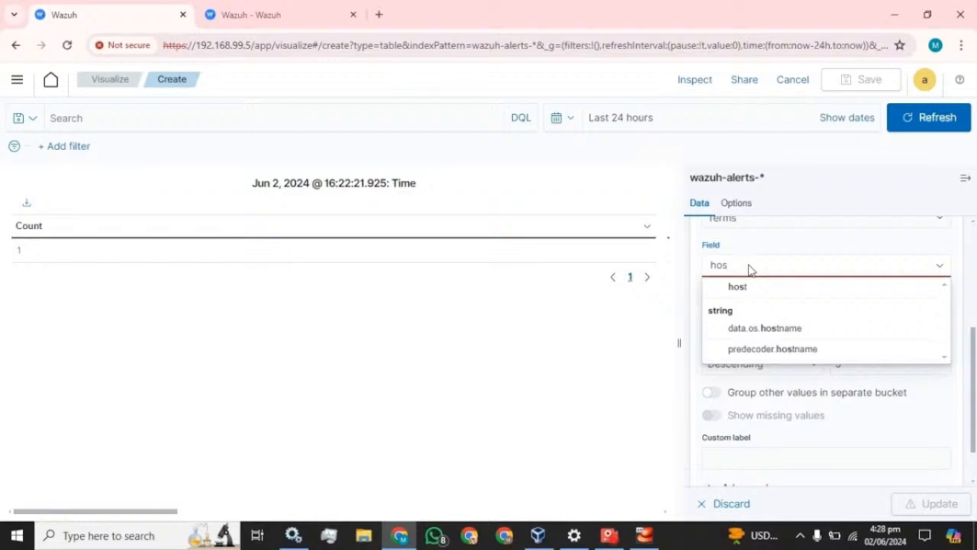
Paste agent.name as the rows field, sort ascending, size 20, label Agent_name, and update.
{"action": "key", "text": "BackSpace"}
{"action": "key", "text": "BackSpace"}
{"action": "key", "text": "BackSpace"}
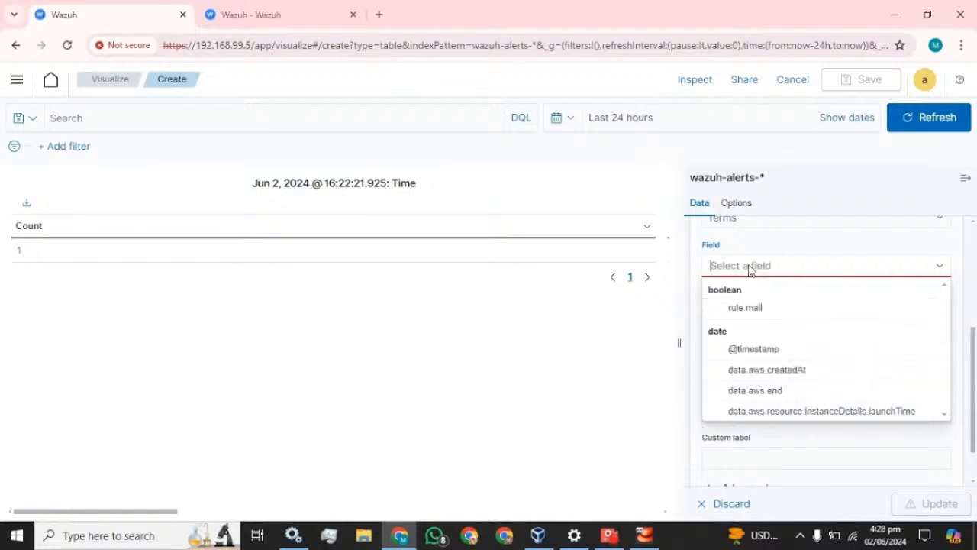
{"action": "key", "text": "ctrl+v"}
{"action": "left_click", "coordinate": [746, 290]}
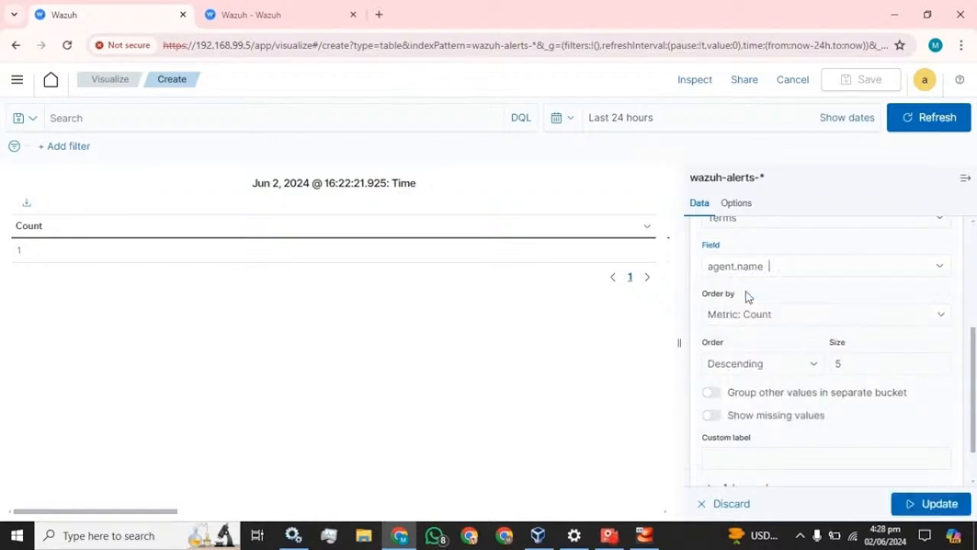
{"action": "left_click", "coordinate": [787, 367]}
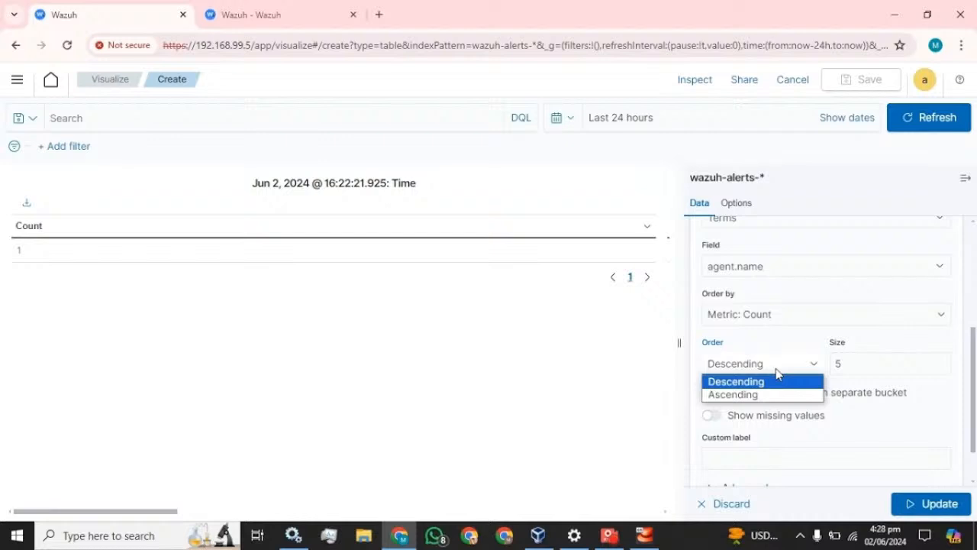
{"action": "left_click", "coordinate": [737, 394]}
{"action": "left_click", "coordinate": [843, 364]}
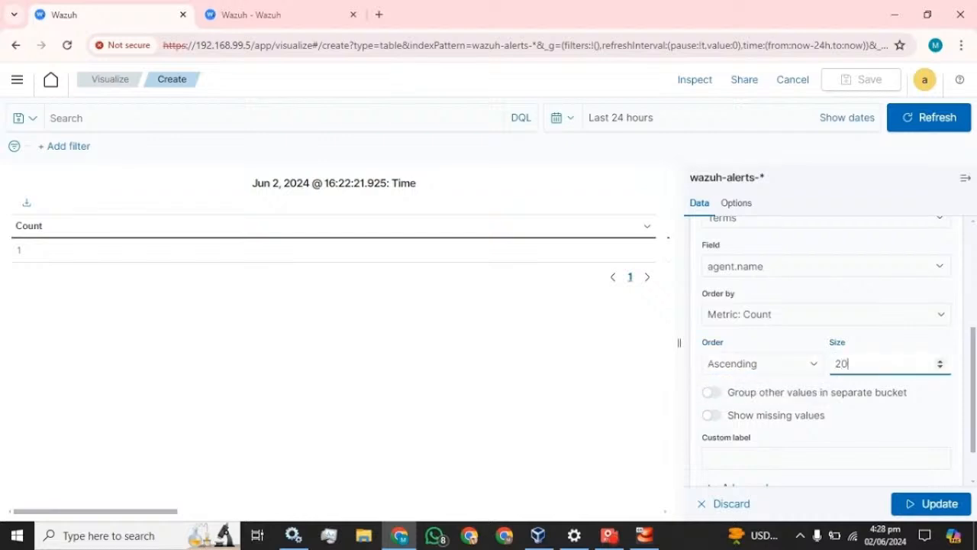
{"action": "scroll", "coordinate": [856, 414], "scroll_direction": "down", "scroll_amount": 1}
{"action": "left_click", "coordinate": [854, 406]}
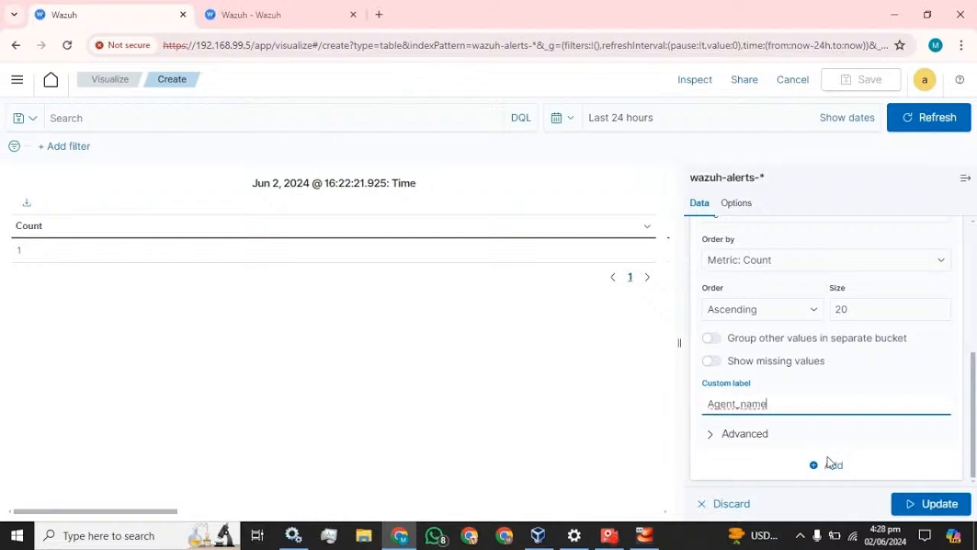
{"action": "left_click", "coordinate": [924, 504]}
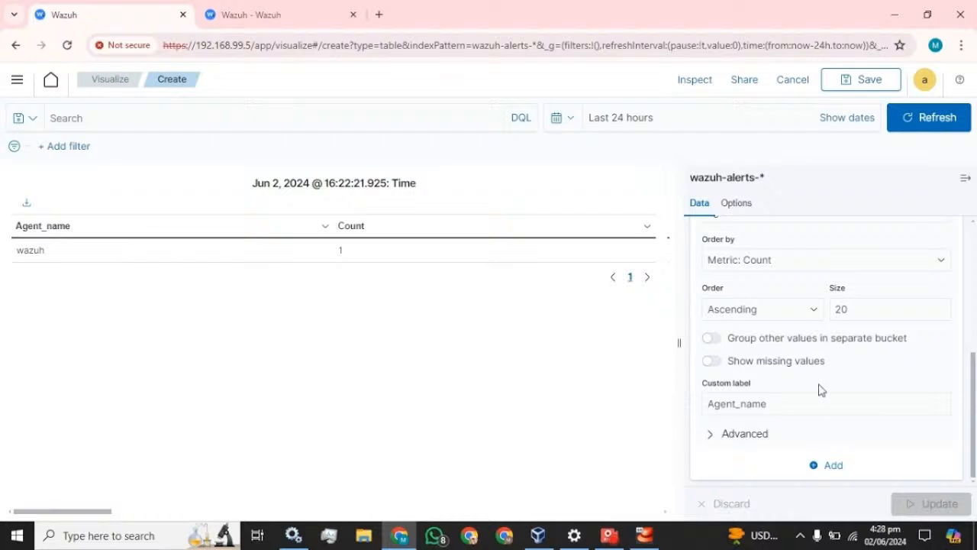
{"action": "scroll", "coordinate": [820, 388], "scroll_direction": "up", "scroll_amount": 5}
{"action": "left_click", "coordinate": [712, 394]}
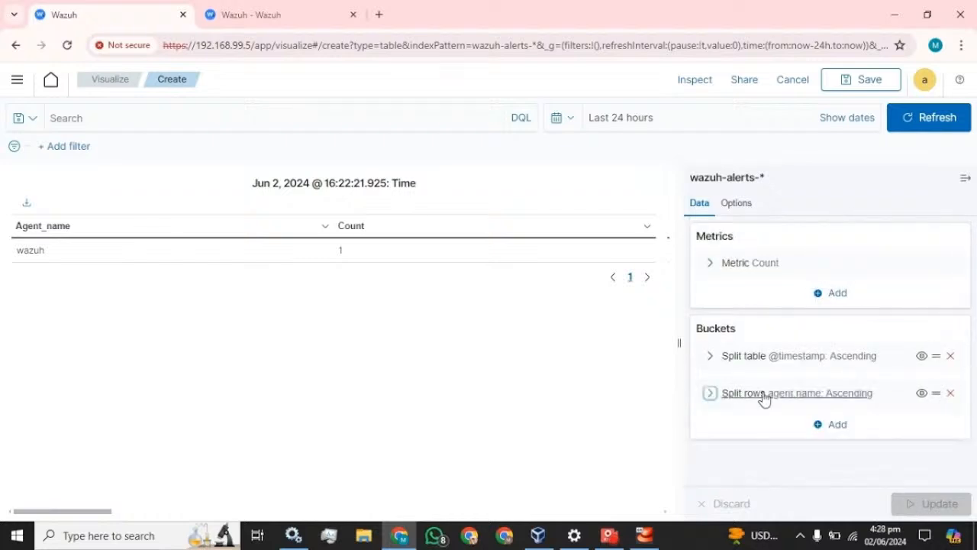
{"action": "left_click", "coordinate": [837, 426]}
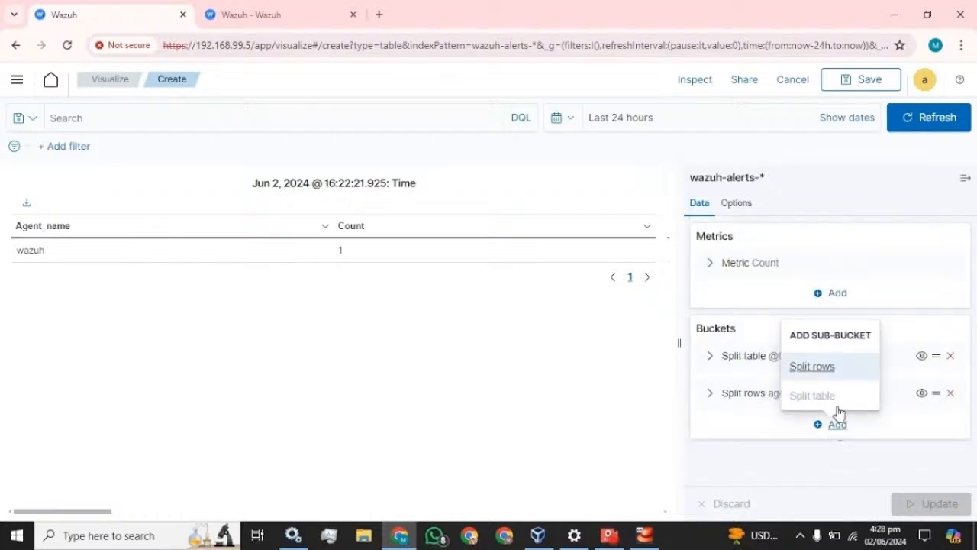
{"action": "left_click", "coordinate": [829, 370]}
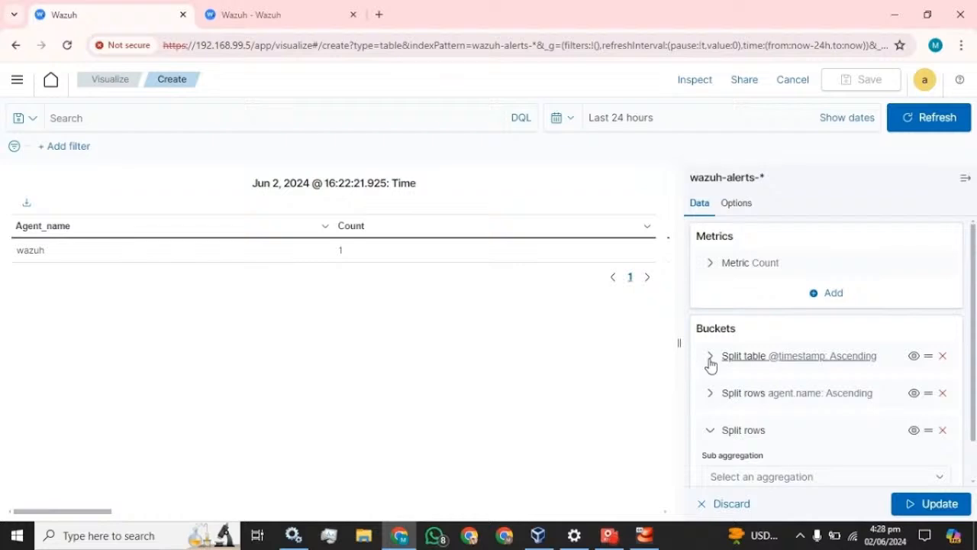
{"action": "left_click", "coordinate": [943, 356]}
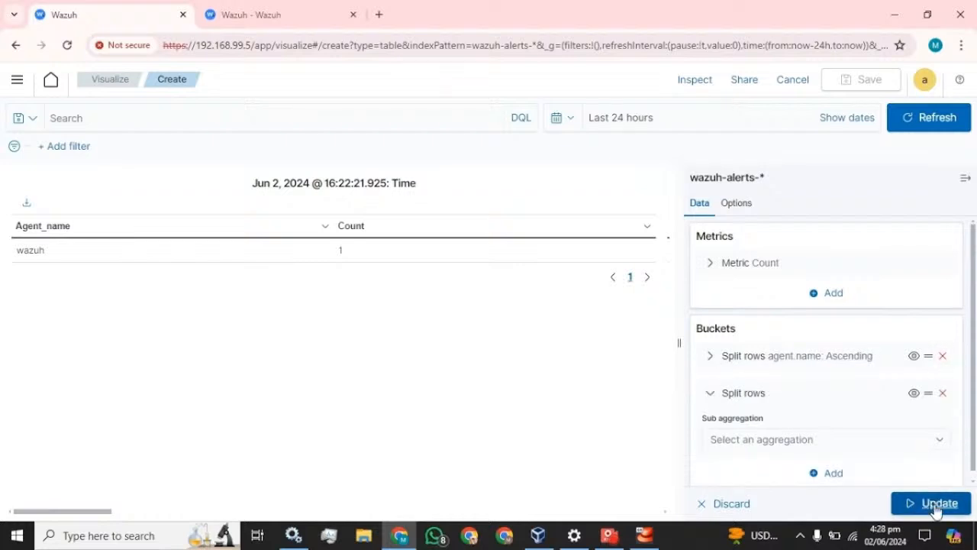
{"action": "left_click", "coordinate": [936, 508]}
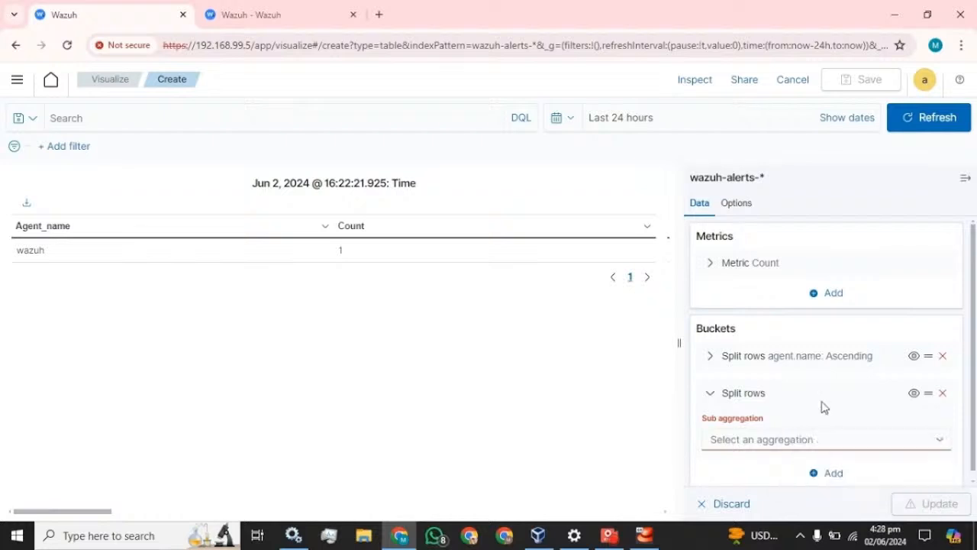
Set the new row split to Terms, then switch to the Security events tab.
{"action": "left_click", "coordinate": [781, 439]}
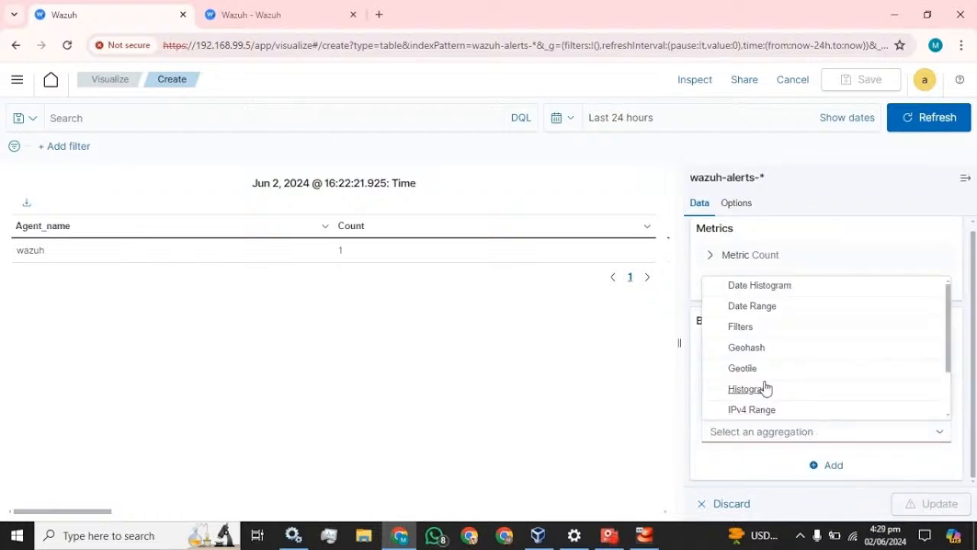
{"action": "scroll", "coordinate": [764, 389], "scroll_direction": "down", "scroll_amount": 2}
{"action": "left_click", "coordinate": [741, 406]}
{"action": "scroll", "coordinate": [802, 366], "scroll_direction": "down", "scroll_amount": 3}
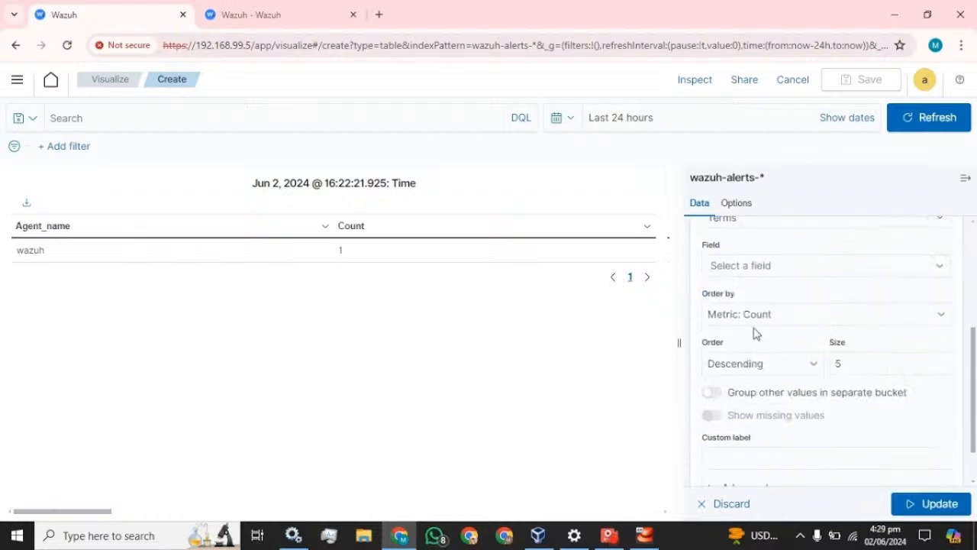
{"action": "left_click", "coordinate": [763, 267]}
{"action": "left_click", "coordinate": [330, 9]}
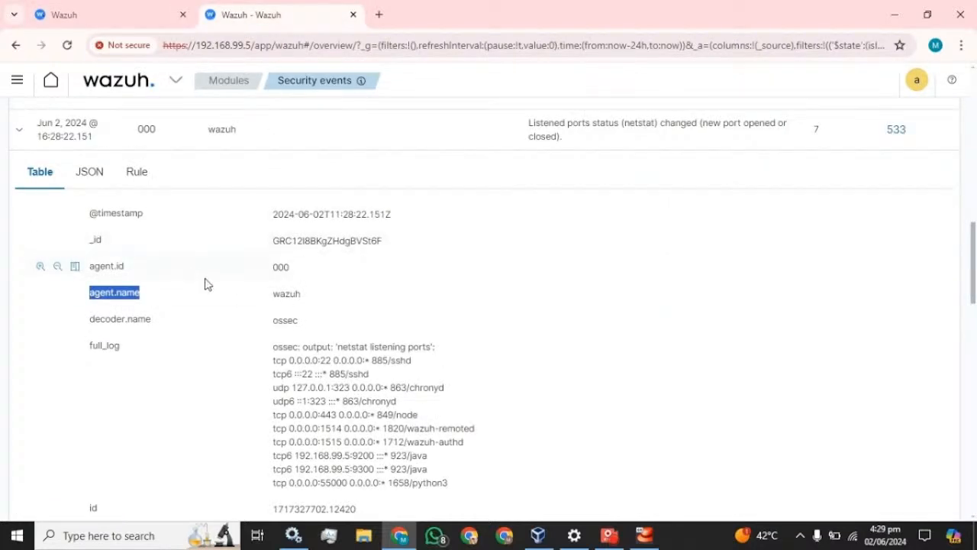
Select the rule.groups field name in the alert details and return to the Visualize tab.
{"action": "scroll", "coordinate": [205, 284], "scroll_direction": "down", "scroll_amount": 3}
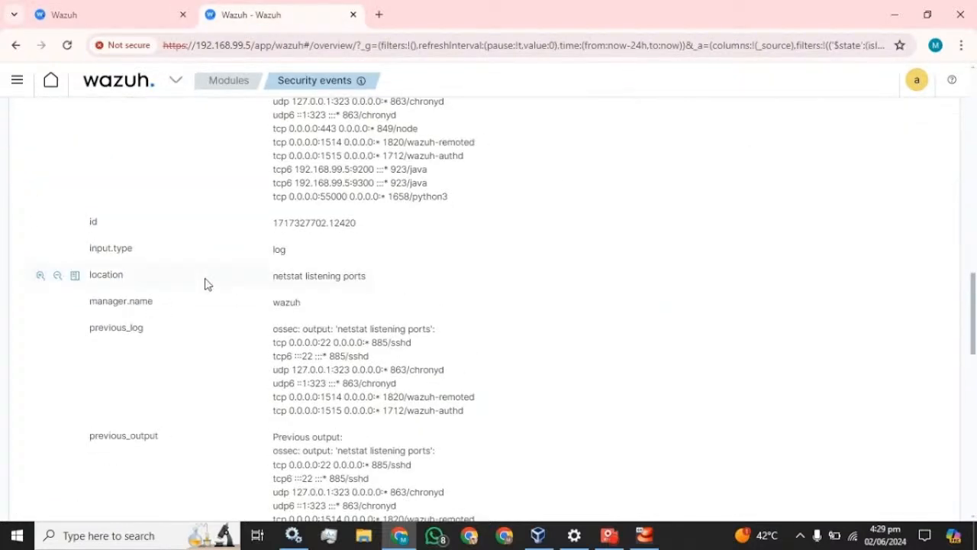
{"action": "scroll", "coordinate": [164, 304], "scroll_direction": "down", "scroll_amount": 3}
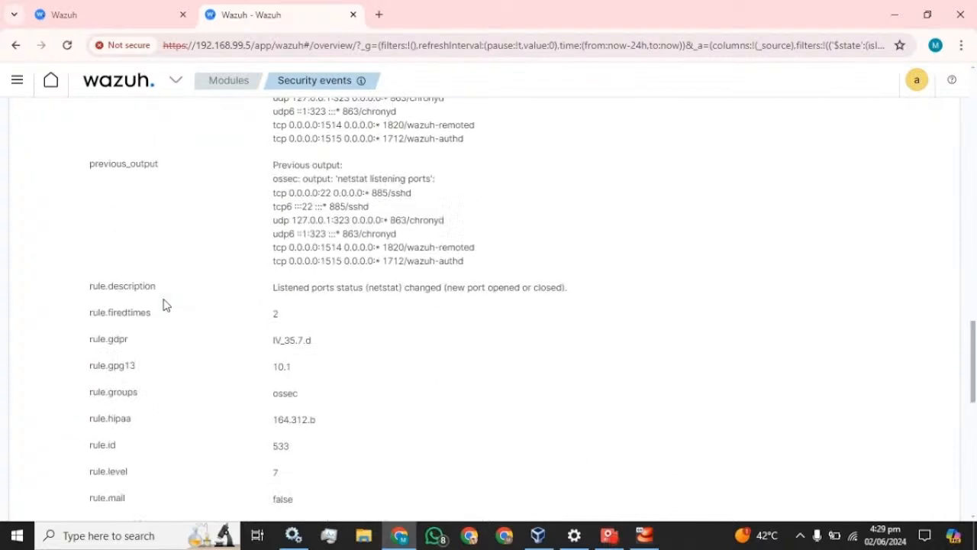
{"action": "scroll", "coordinate": [163, 305], "scroll_direction": "down", "scroll_amount": 1}
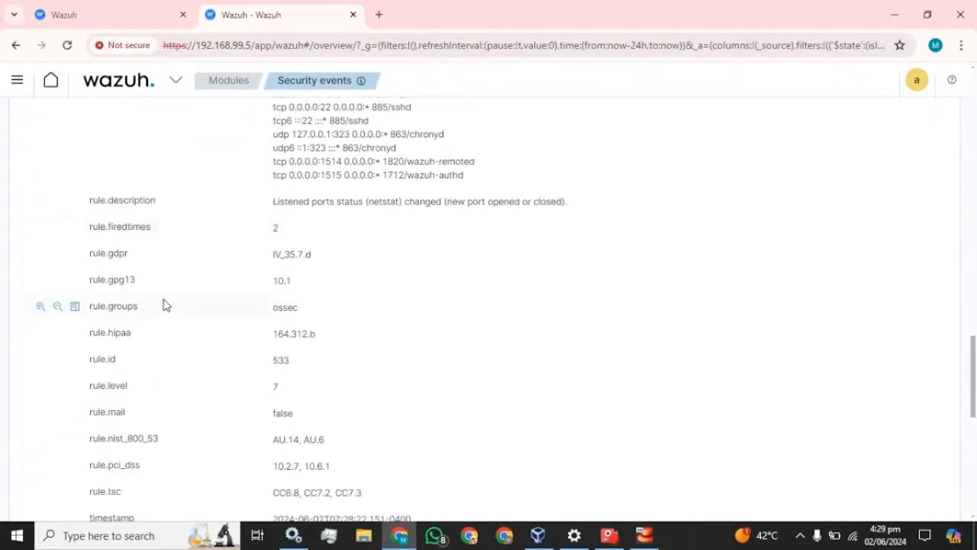
{"action": "left_click_drag", "start_coordinate": [140, 305], "coordinate": [87, 307]}
{"action": "key", "text": "ctrl+c"}
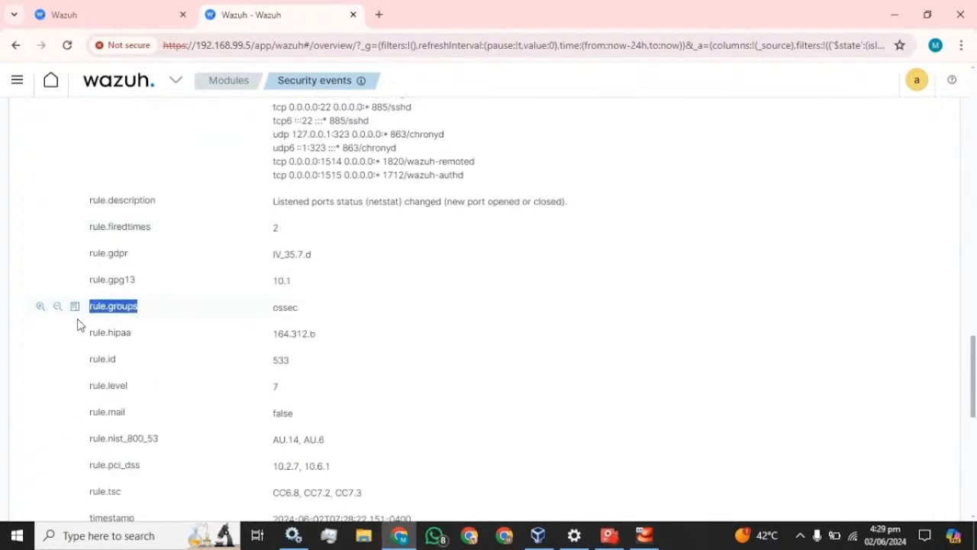
{"action": "key", "text": "ctrl+Page_Up"}
Split rows by rule.groups, ascending, size 18, labelled Group, and update the table.
{"action": "key", "text": "ctrl+v"}
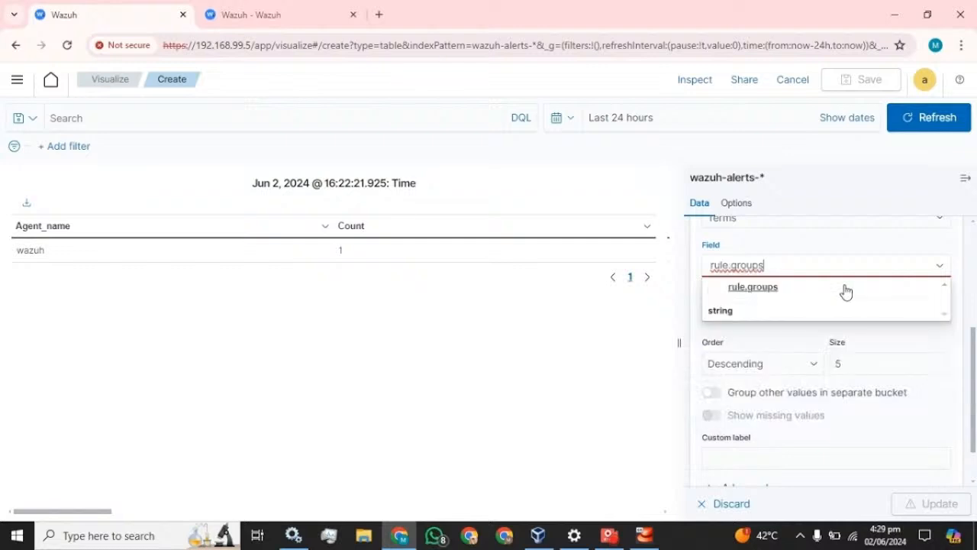
{"action": "left_click", "coordinate": [746, 289]}
{"action": "left_click", "coordinate": [778, 365]}
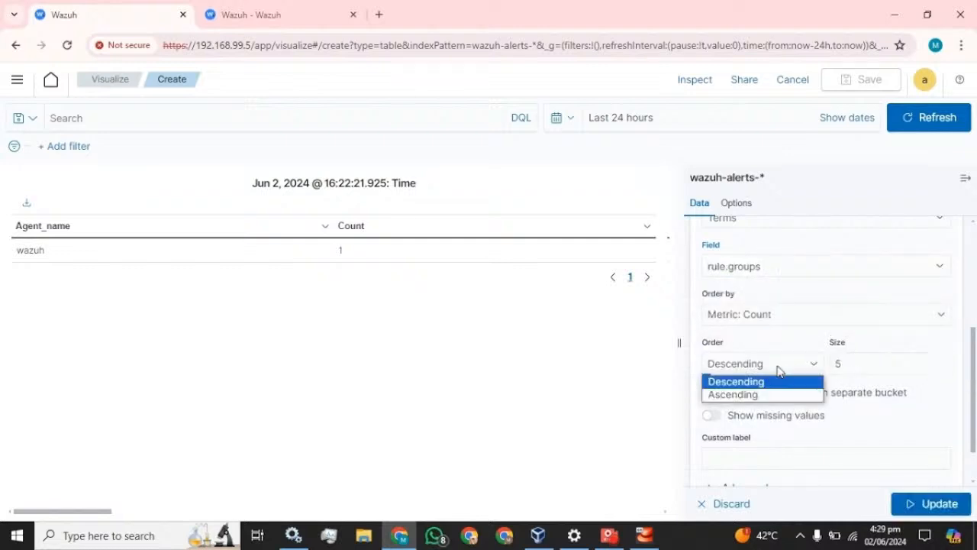
{"action": "left_click", "coordinate": [730, 395]}
{"action": "left_click", "coordinate": [863, 364]}
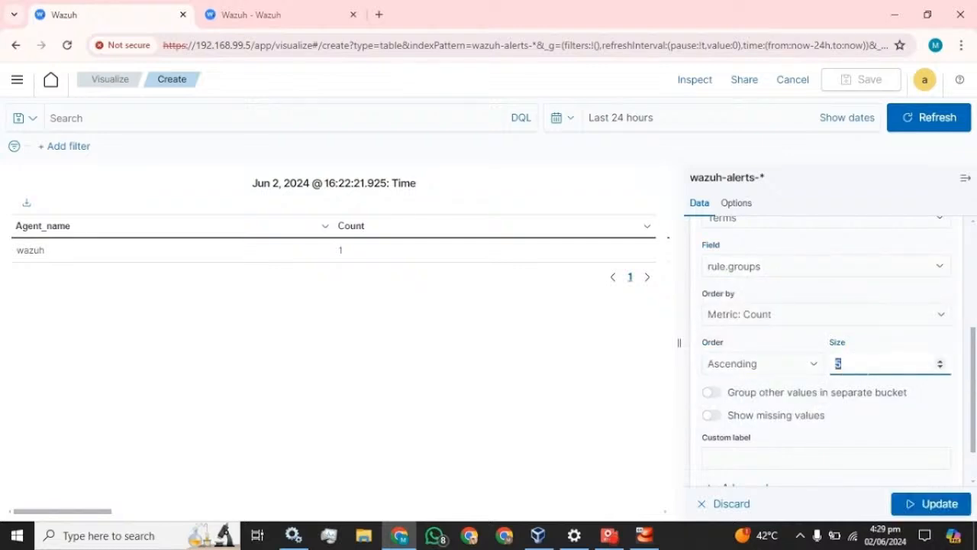
{"action": "type", "text": "20"}
{"action": "scroll", "coordinate": [863, 363], "scroll_direction": "down", "scroll_amount": 2}
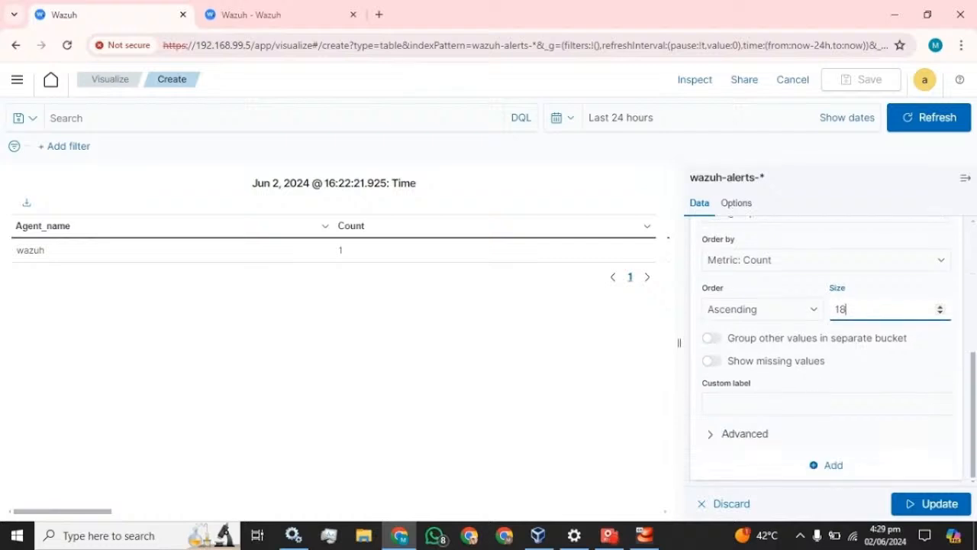
{"action": "left_click", "coordinate": [825, 403]}
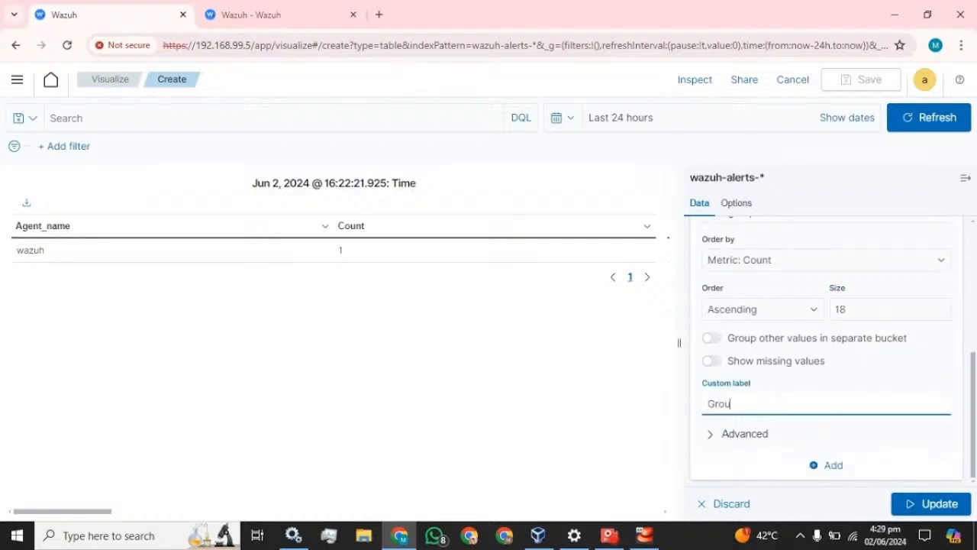
{"action": "left_click", "coordinate": [932, 504]}
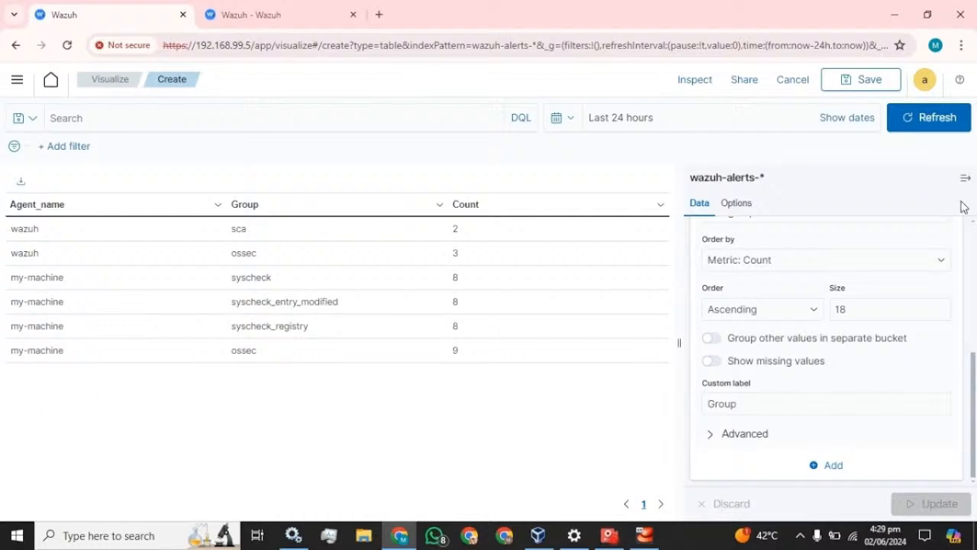
{"action": "left_click", "coordinate": [965, 178]}
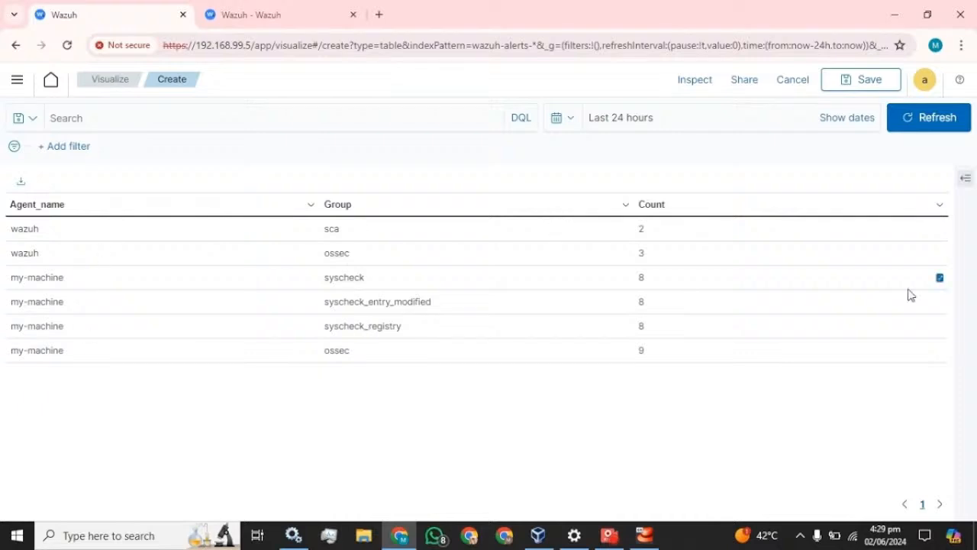
{"action": "left_click", "coordinate": [966, 179]}
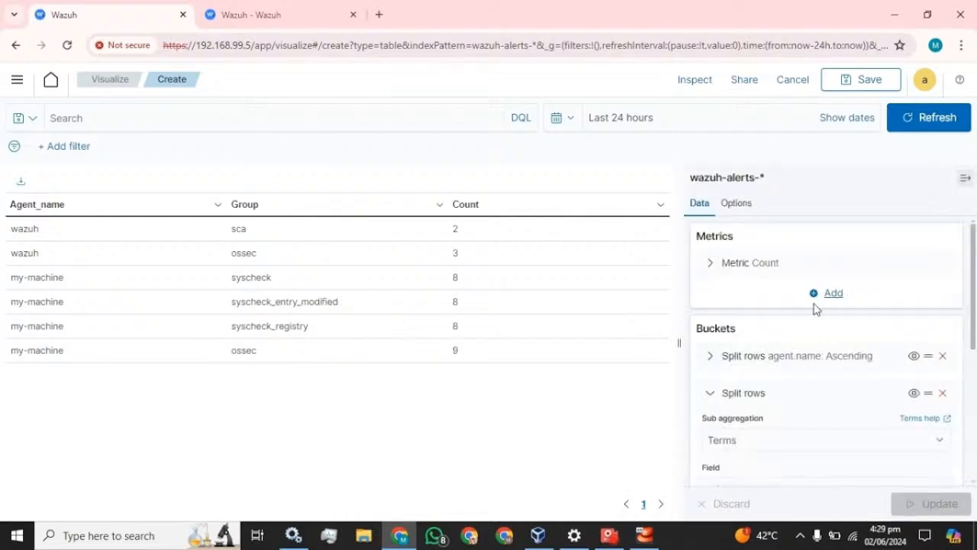
{"action": "scroll", "coordinate": [781, 340], "scroll_direction": "down", "scroll_amount": 2}
{"action": "scroll", "coordinate": [741, 382], "scroll_direction": "up", "scroll_amount": 2}
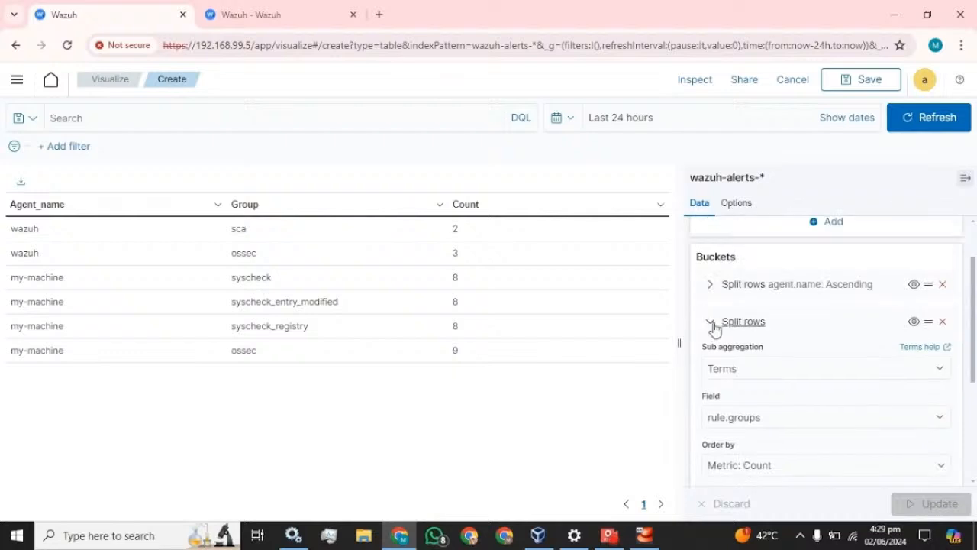
{"action": "left_click", "coordinate": [712, 324]}
{"action": "left_click", "coordinate": [836, 424]}
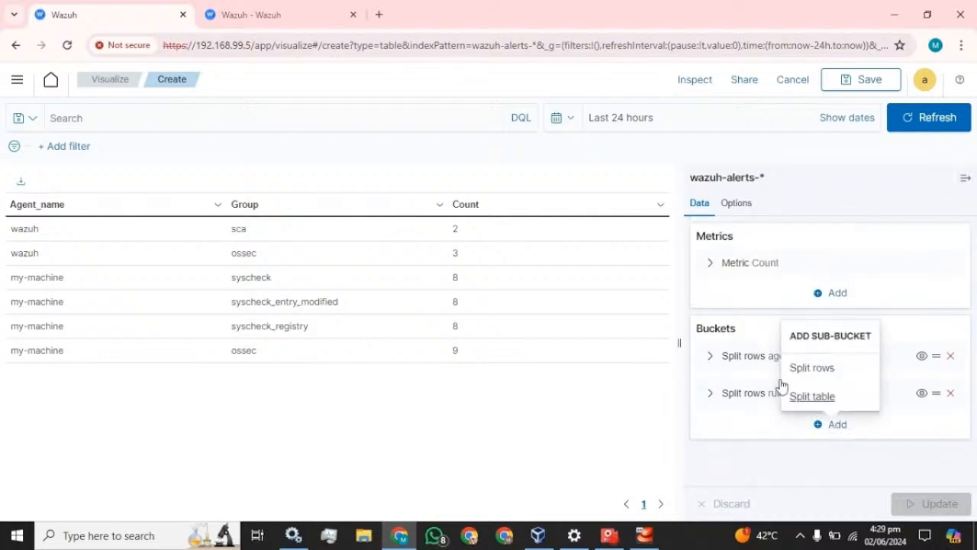
{"action": "left_click", "coordinate": [837, 380]}
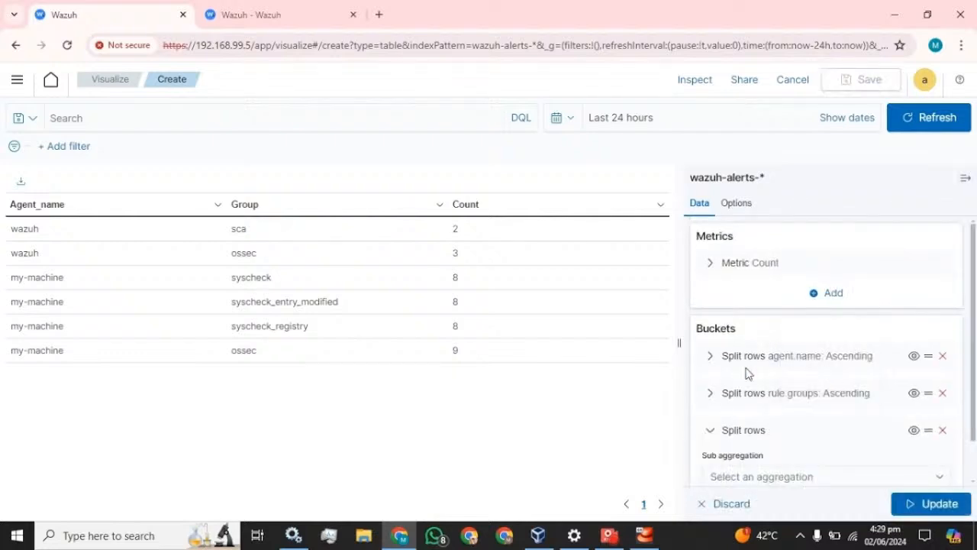
{"action": "scroll", "coordinate": [765, 415], "scroll_direction": "down", "scroll_amount": 1}
{"action": "left_click", "coordinate": [811, 434]}
{"action": "scroll", "coordinate": [768, 382], "scroll_direction": "down", "scroll_amount": 2}
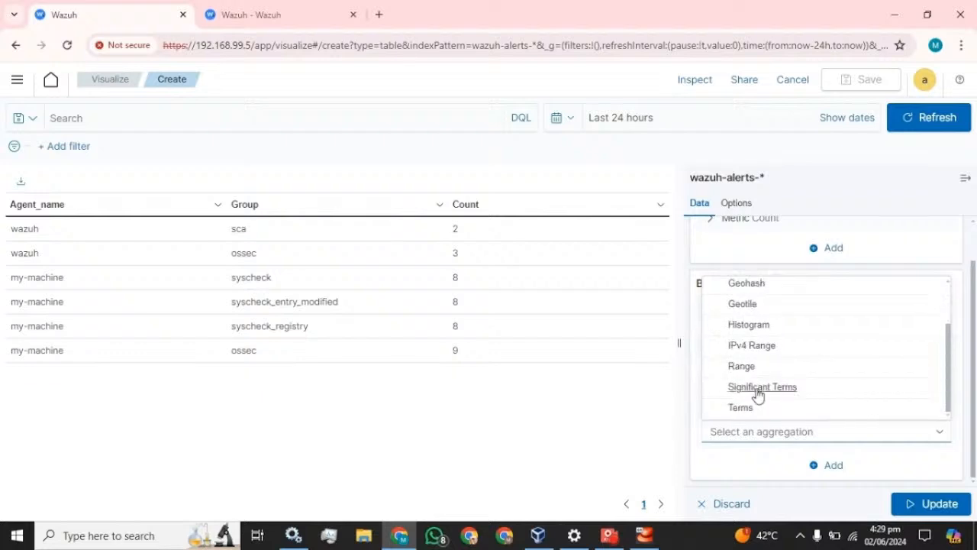
{"action": "left_click", "coordinate": [748, 412]}
{"action": "scroll", "coordinate": [823, 393], "scroll_direction": "down", "scroll_amount": 3}
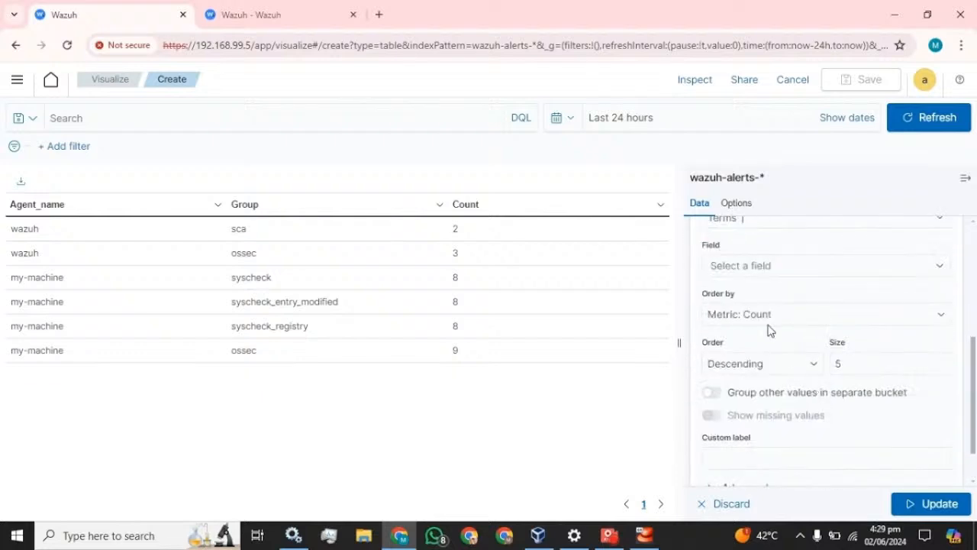
{"action": "scroll", "coordinate": [756, 298], "scroll_direction": "up", "scroll_amount": 1}
{"action": "left_click", "coordinate": [761, 338]}
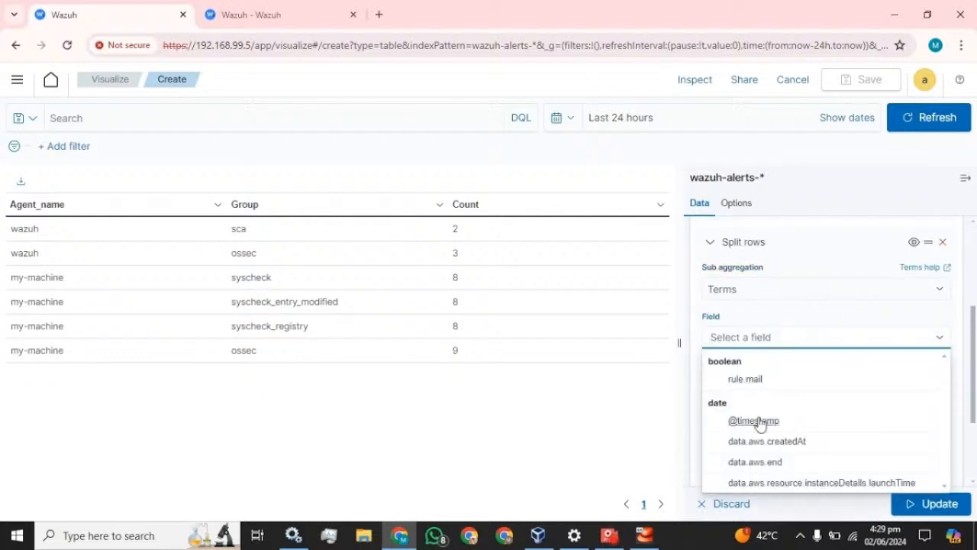
{"action": "left_click", "coordinate": [757, 421]}
Sort the timestamp rows ascending, size 20, label them Time, and update the table.
{"action": "scroll", "coordinate": [865, 351], "scroll_direction": "down", "scroll_amount": 1}
{"action": "left_click", "coordinate": [770, 368]}
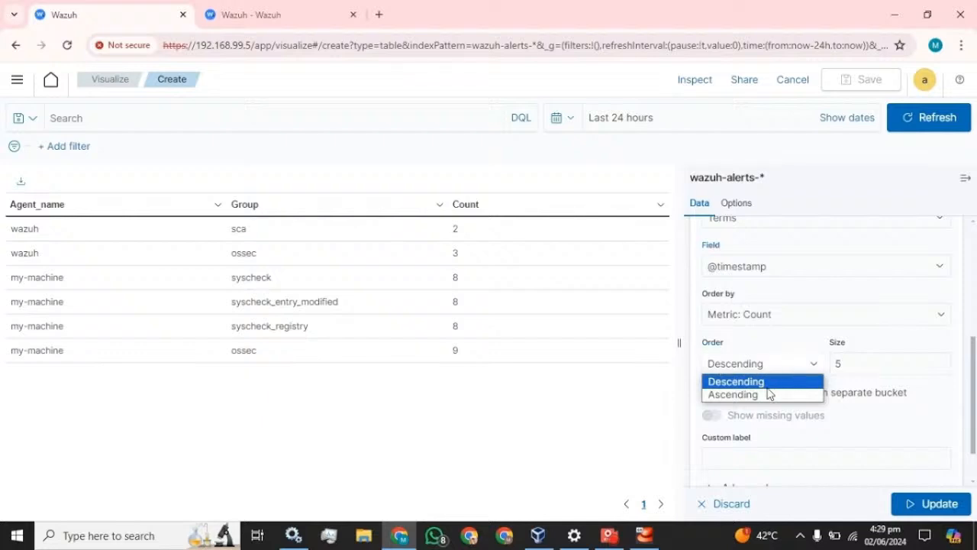
{"action": "left_click", "coordinate": [768, 381]}
{"action": "left_click", "coordinate": [767, 370]}
{"action": "left_click", "coordinate": [764, 394]}
{"action": "left_click", "coordinate": [841, 365]}
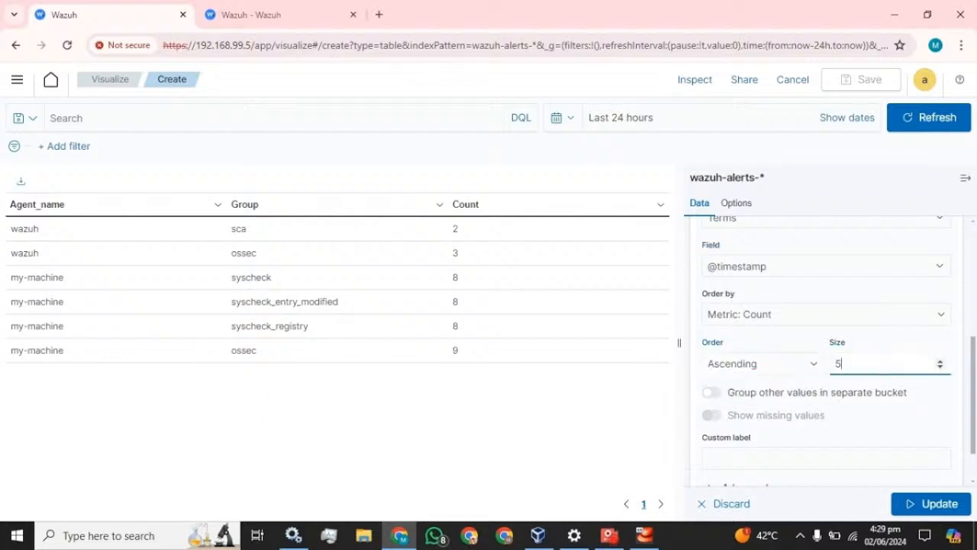
{"action": "type", "text": "20"}
{"action": "scroll", "coordinate": [832, 407], "scroll_direction": "down", "scroll_amount": 1}
{"action": "left_click", "coordinate": [832, 407]}
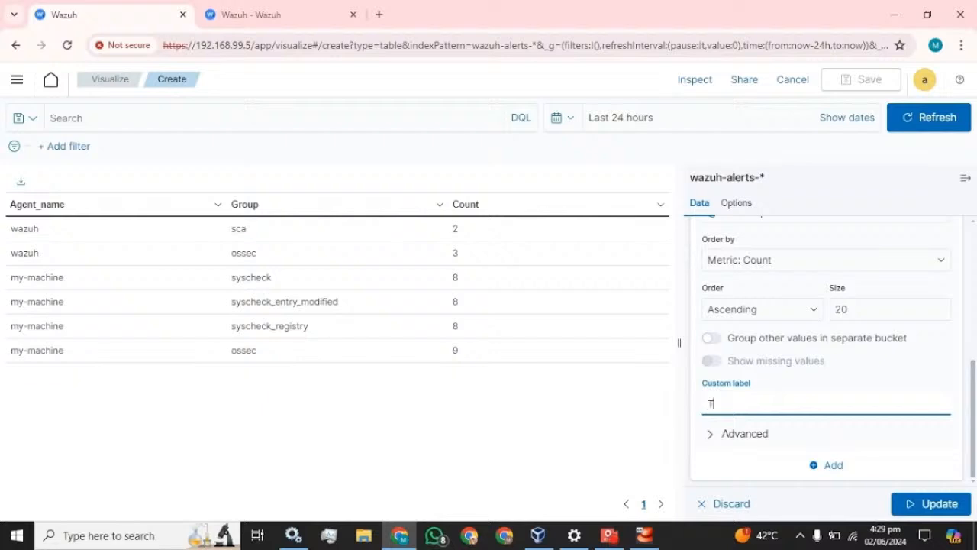
{"action": "type", "text": "Time"}
{"action": "left_click", "coordinate": [922, 502]}
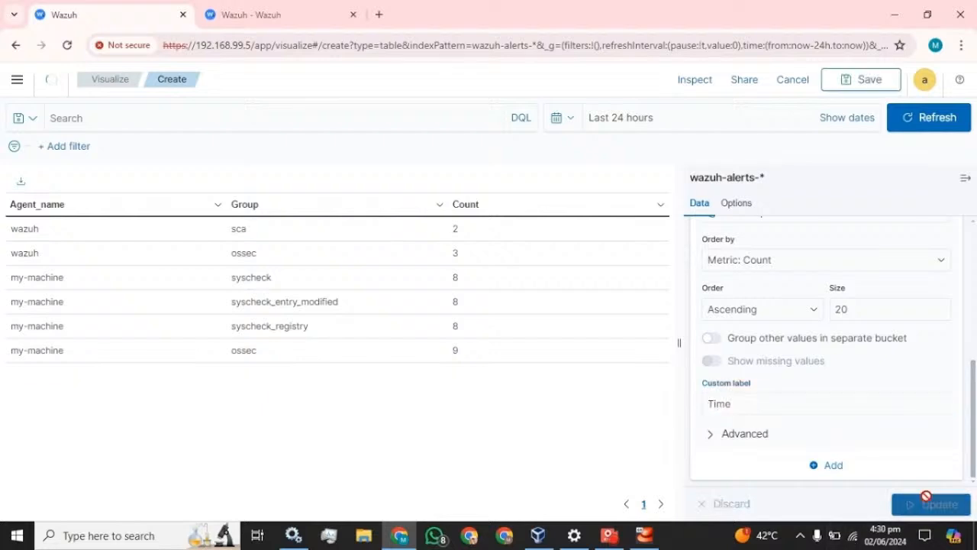
{"action": "left_click", "coordinate": [966, 183]}
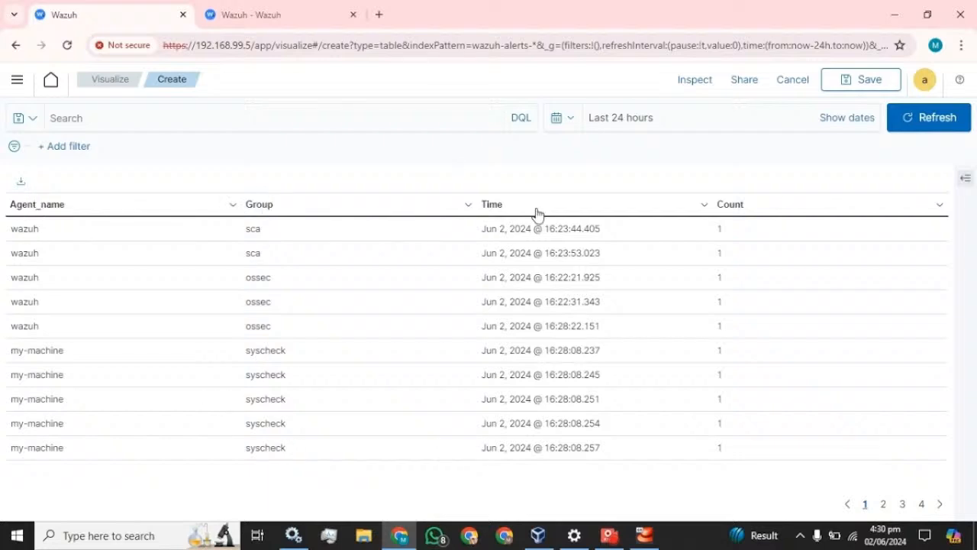
Add a fourth Split rows bucket using a Terms aggregation.
{"action": "left_click", "coordinate": [965, 179]}
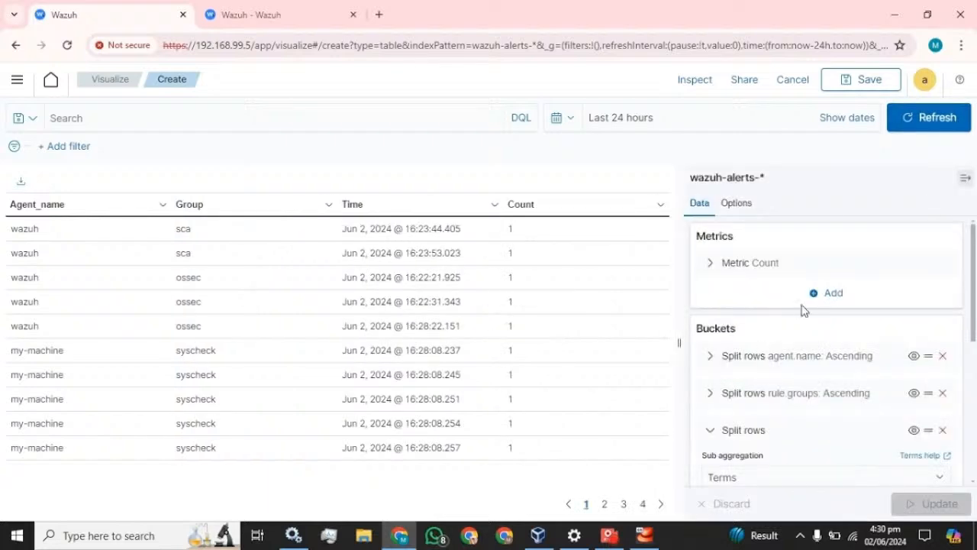
{"action": "scroll", "coordinate": [798, 311], "scroll_direction": "down", "scroll_amount": 3}
{"action": "scroll", "coordinate": [752, 338], "scroll_direction": "up", "scroll_amount": 3}
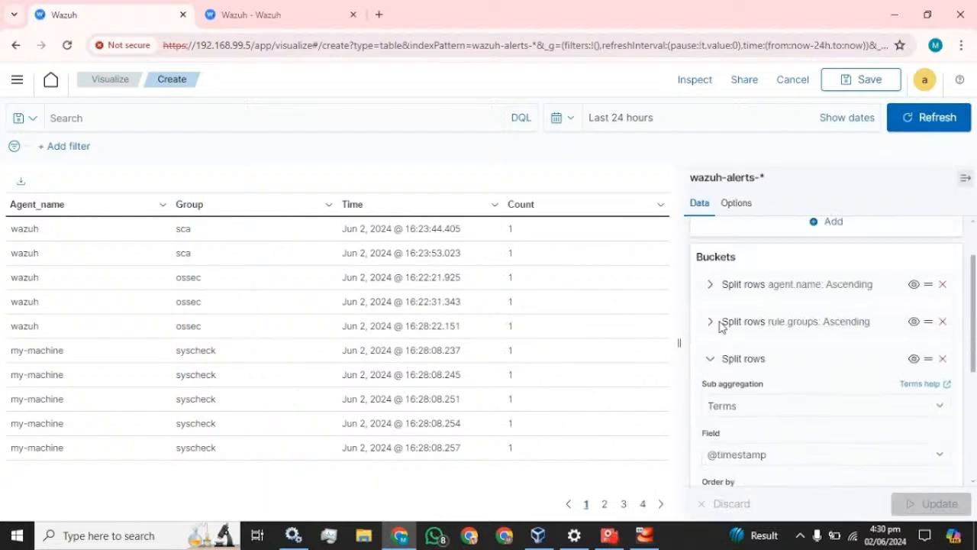
{"action": "left_click", "coordinate": [709, 359]}
{"action": "left_click", "coordinate": [838, 462]}
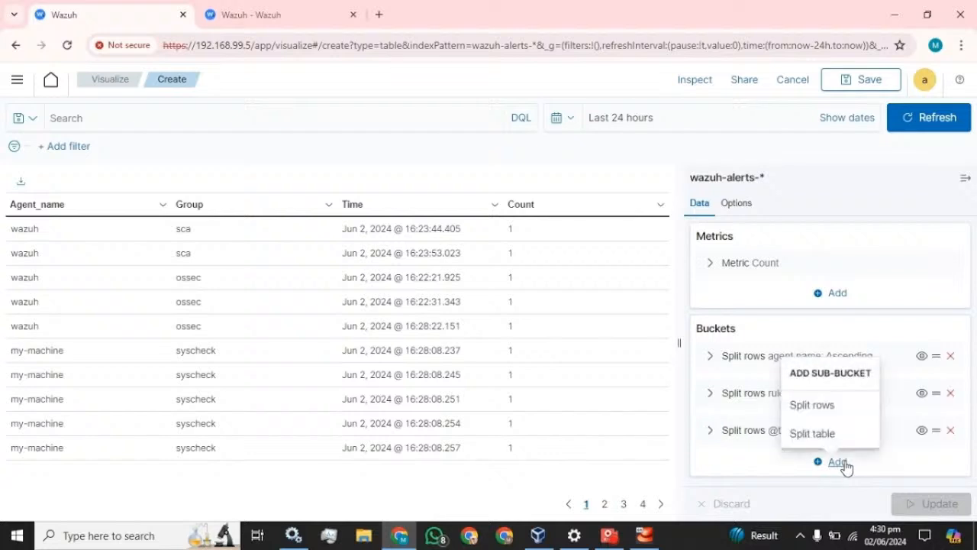
{"action": "left_click", "coordinate": [831, 405]}
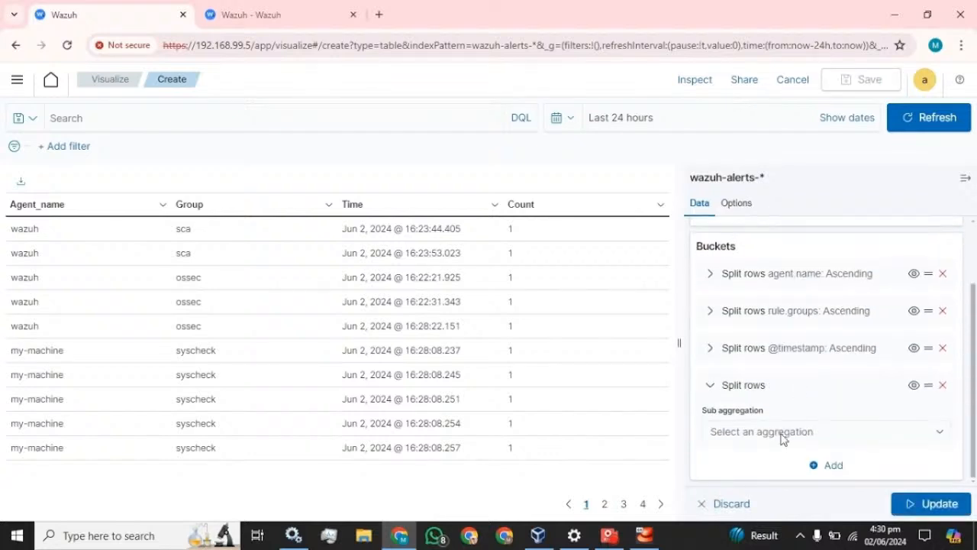
{"action": "left_click", "coordinate": [783, 432]}
{"action": "scroll", "coordinate": [810, 356], "scroll_direction": "down", "scroll_amount": 3}
{"action": "left_click", "coordinate": [737, 408]}
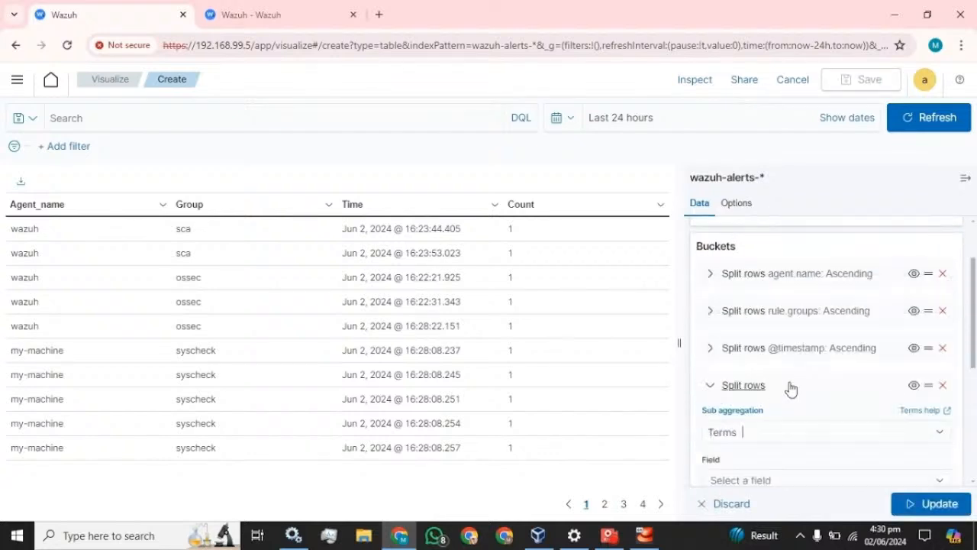
{"action": "scroll", "coordinate": [778, 386], "scroll_direction": "down", "scroll_amount": 3}
Split the new bucket on rule.description, ordered ascending with size 20.
{"action": "left_click", "coordinate": [770, 266]}
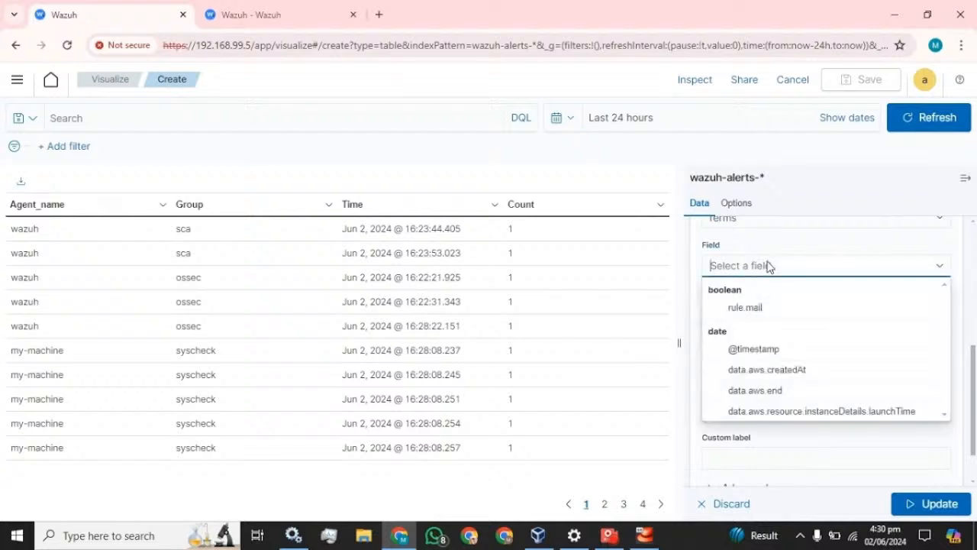
{"action": "type", "text": "des"}
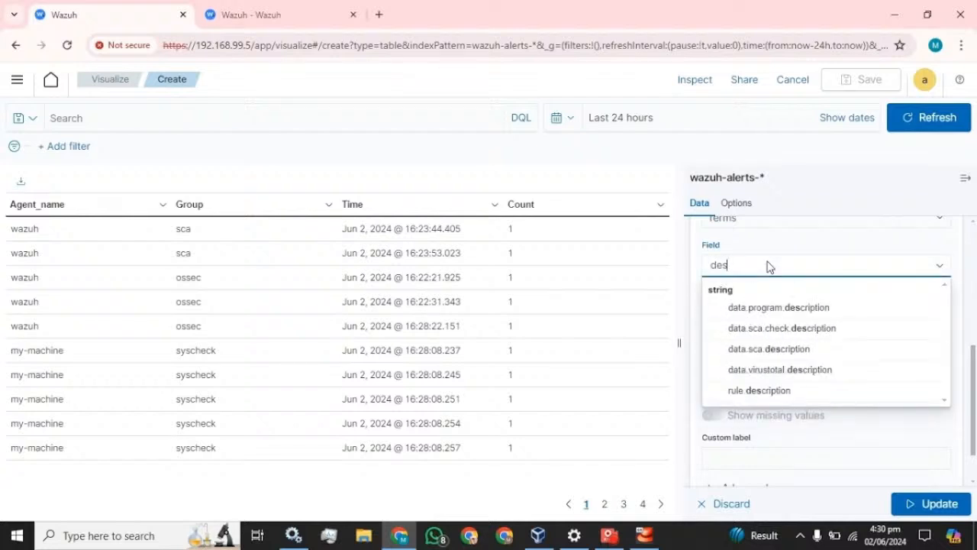
{"action": "left_click", "coordinate": [759, 392]}
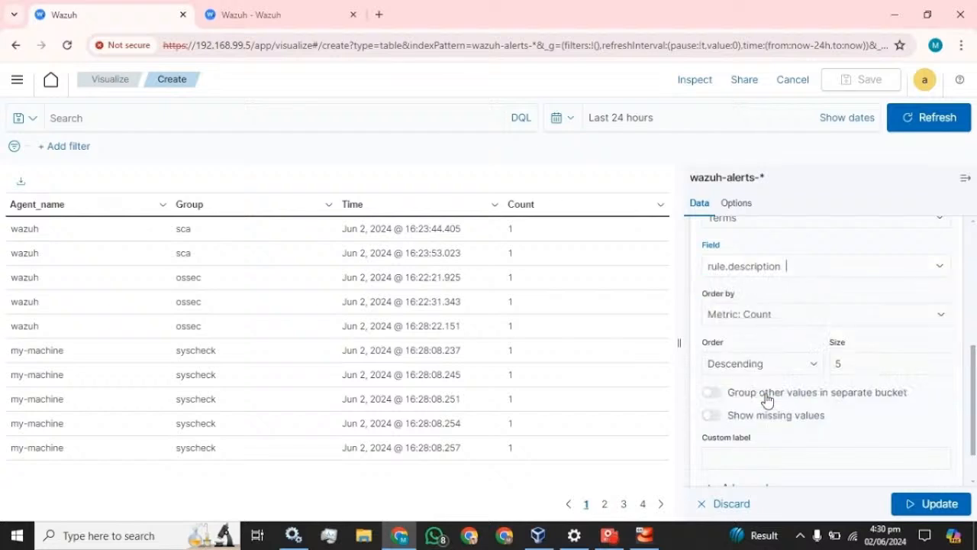
{"action": "left_click", "coordinate": [783, 371]}
{"action": "left_click", "coordinate": [741, 405]}
{"action": "left_click", "coordinate": [752, 367]}
{"action": "left_click", "coordinate": [747, 394]}
{"action": "key", "text": "Tab"}
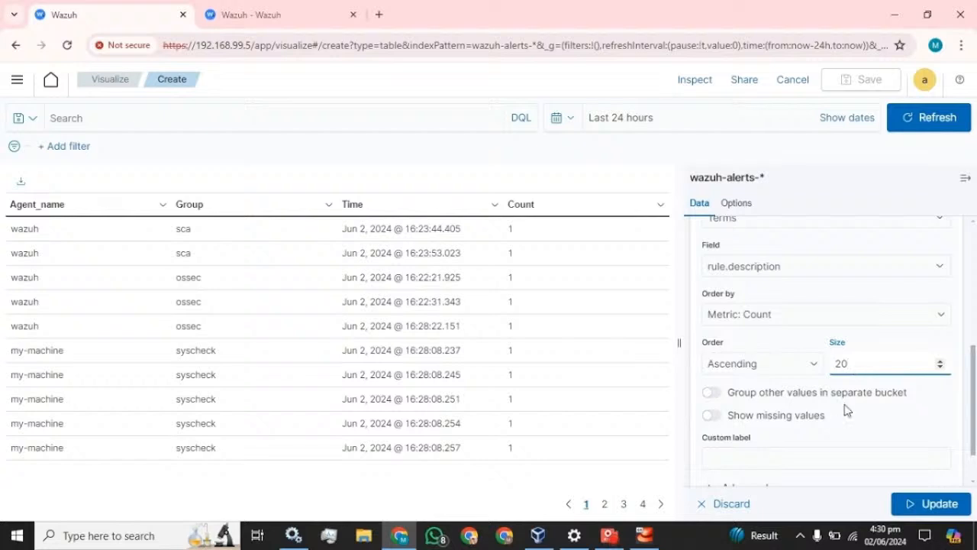
Give the split the custom label 'Description' and apply it to the table.
{"action": "left_click", "coordinate": [709, 458]}
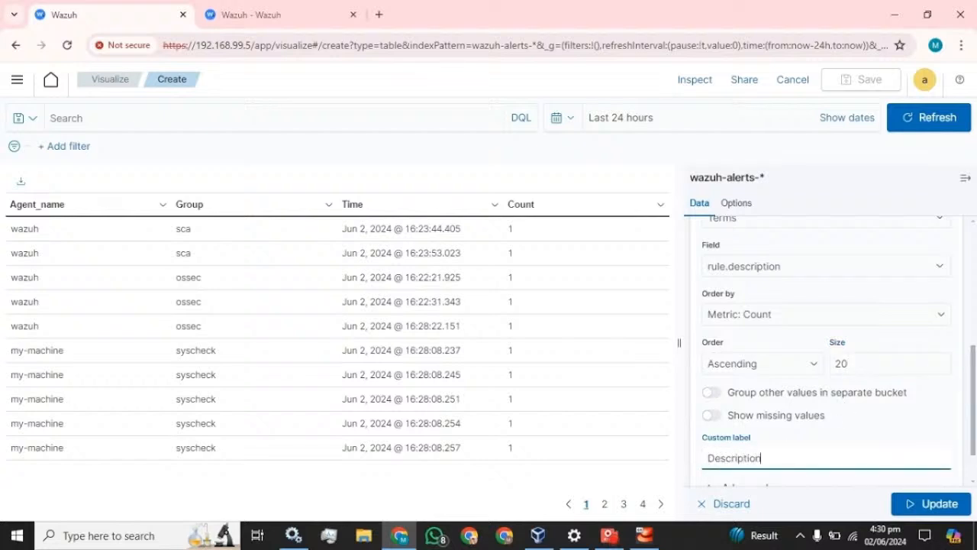
{"action": "type", "text": "Description"}
{"action": "scroll", "coordinate": [825, 359], "scroll_direction": "down", "scroll_amount": 2}
{"action": "left_click", "coordinate": [920, 501]}
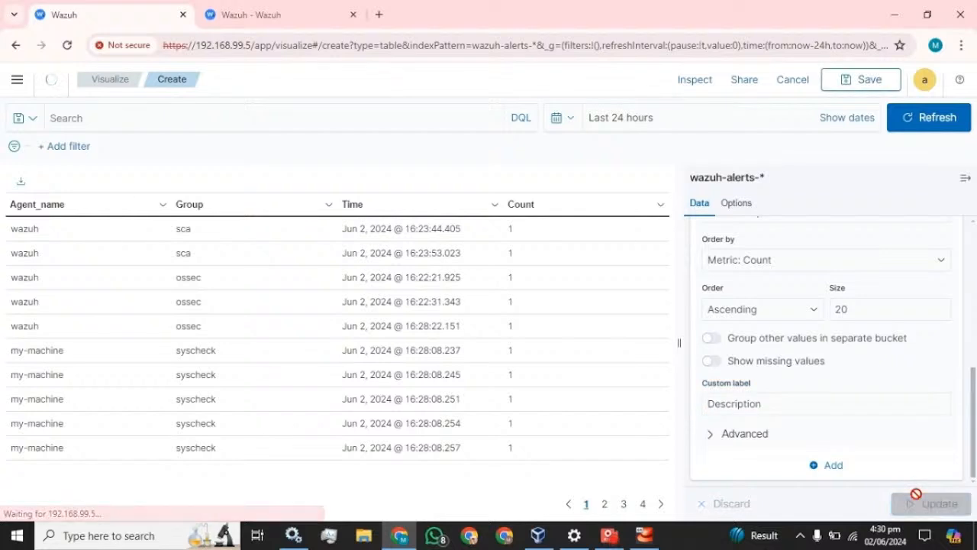
{"action": "left_click", "coordinate": [966, 180]}
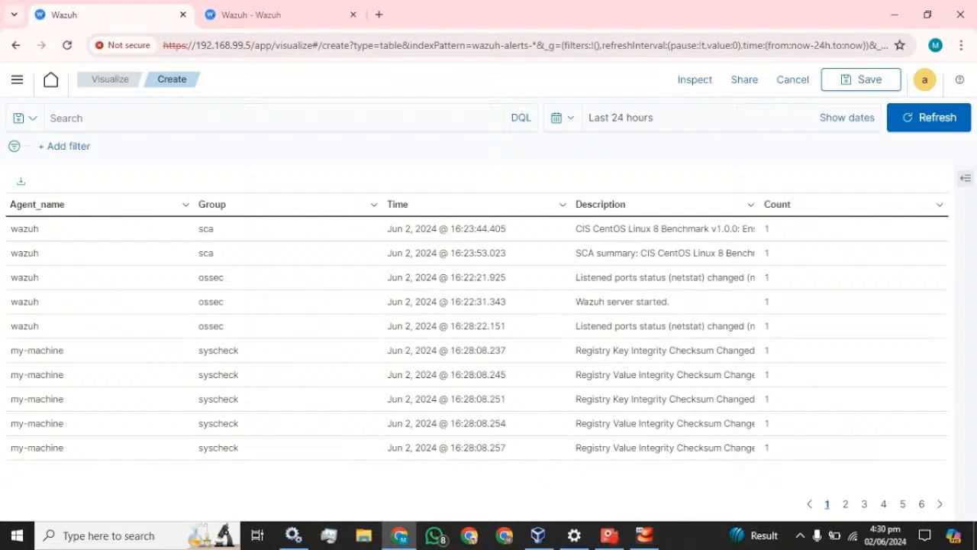
{"action": "left_click", "coordinate": [967, 178]}
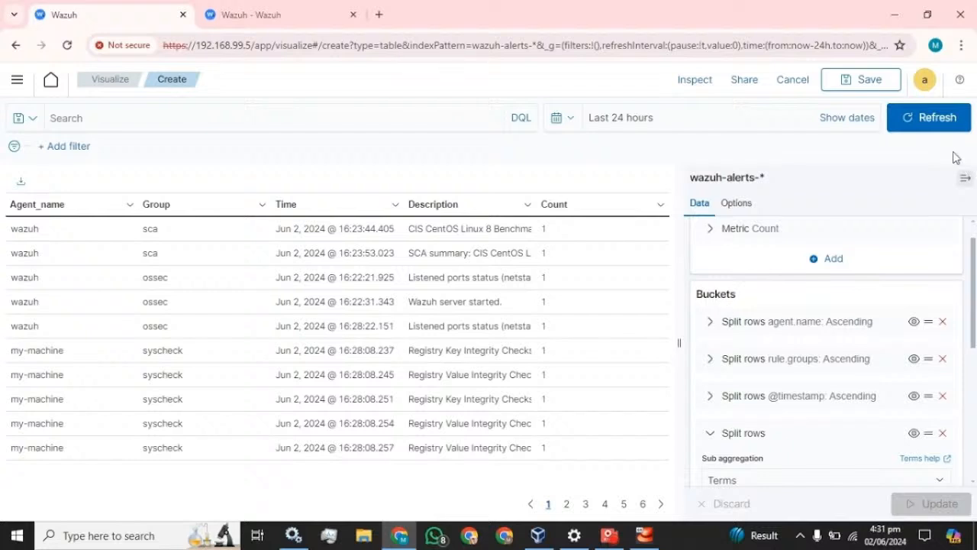
Save the alerts table as 'Table_monitoring' with 'Add to Dashboard' enabled, placing it on a new dashboard.
{"action": "left_click", "coordinate": [966, 178]}
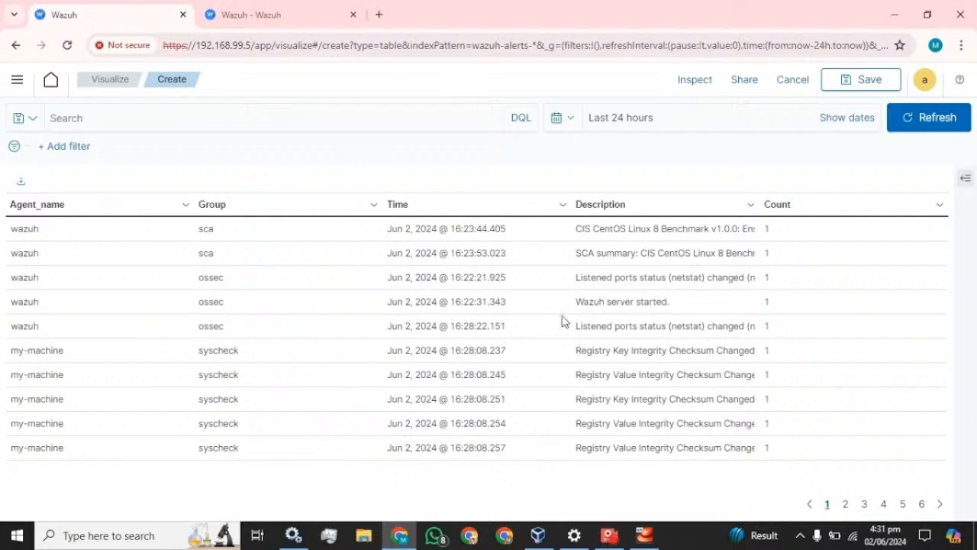
{"action": "left_click", "coordinate": [865, 84]}
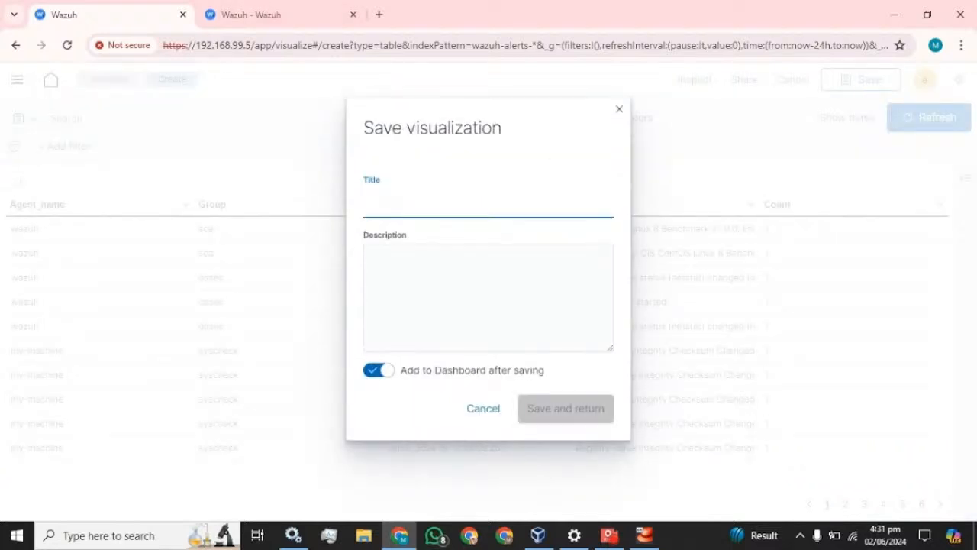
{"action": "type", "text": "Table_monitoring"}
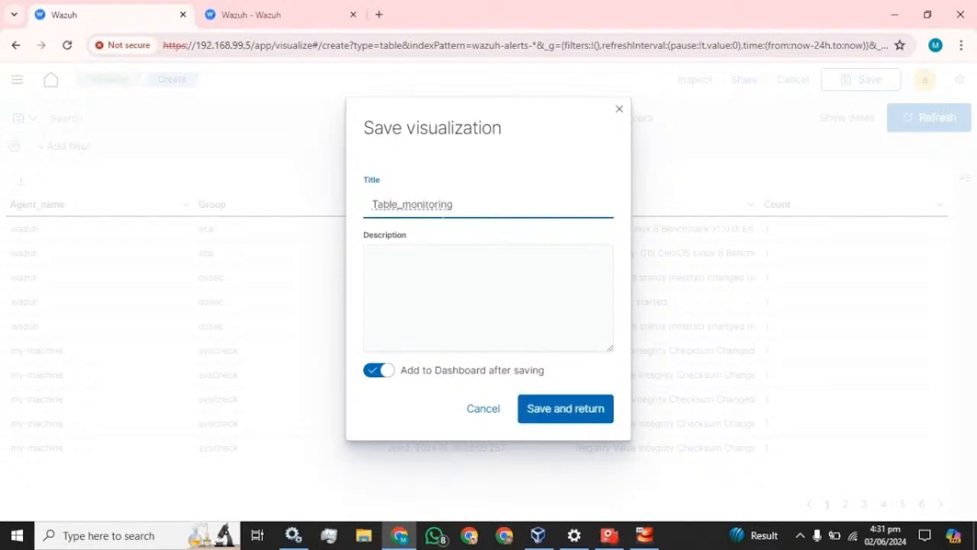
{"action": "left_click", "coordinate": [566, 408]}
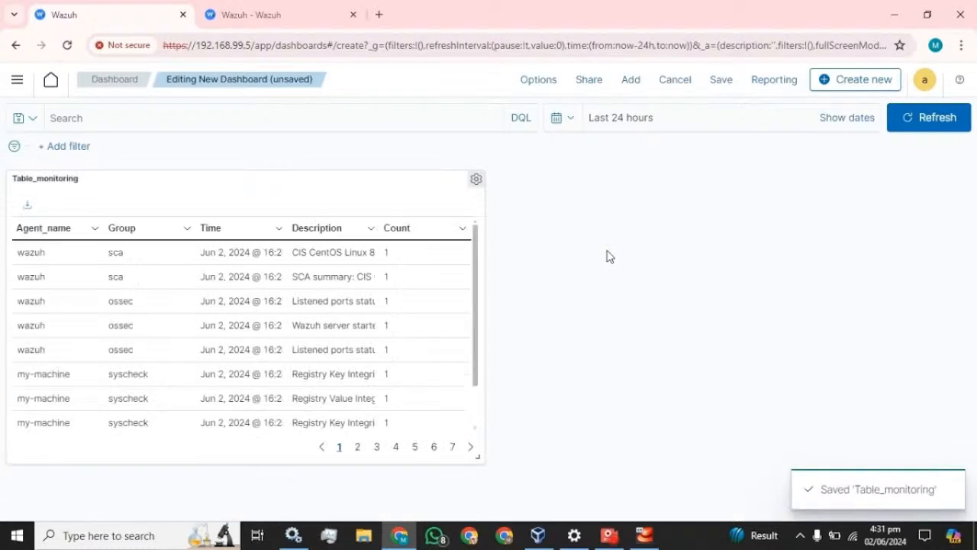
Widen the Table_monitoring panel to full dashboard width, then cancel saving the dashboard.
{"action": "left_click_drag", "start_coordinate": [477, 454], "coordinate": [971, 519]}
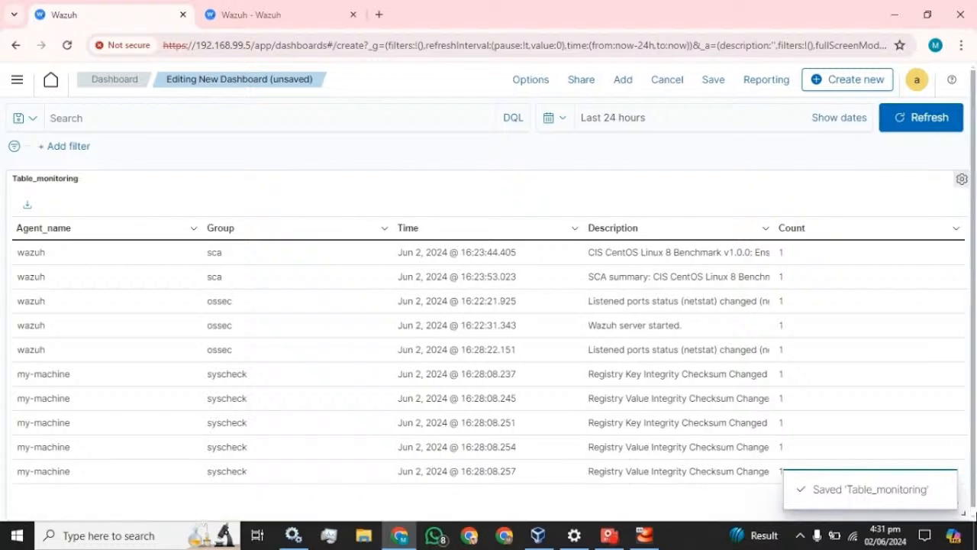
{"action": "scroll", "coordinate": [574, 331], "scroll_direction": "down", "scroll_amount": 1}
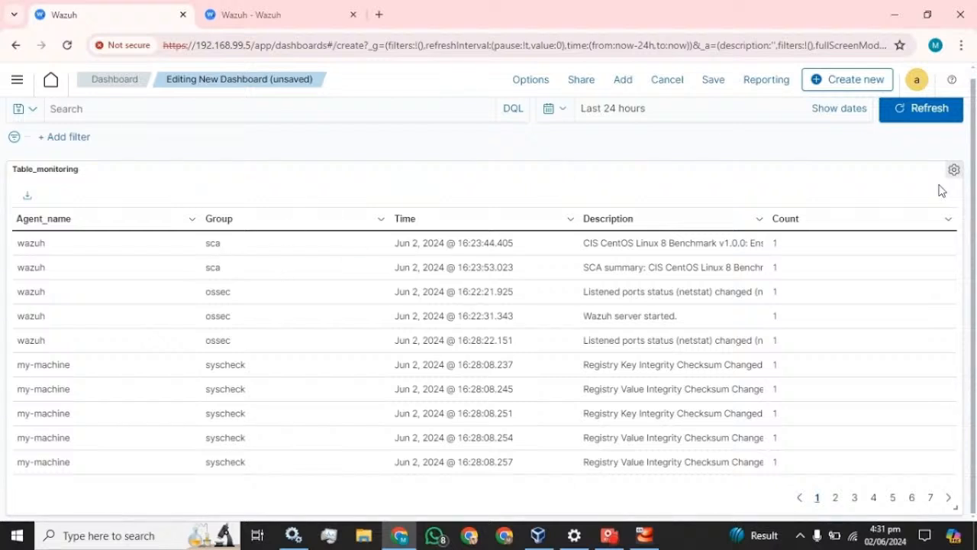
{"action": "left_click", "coordinate": [711, 84]}
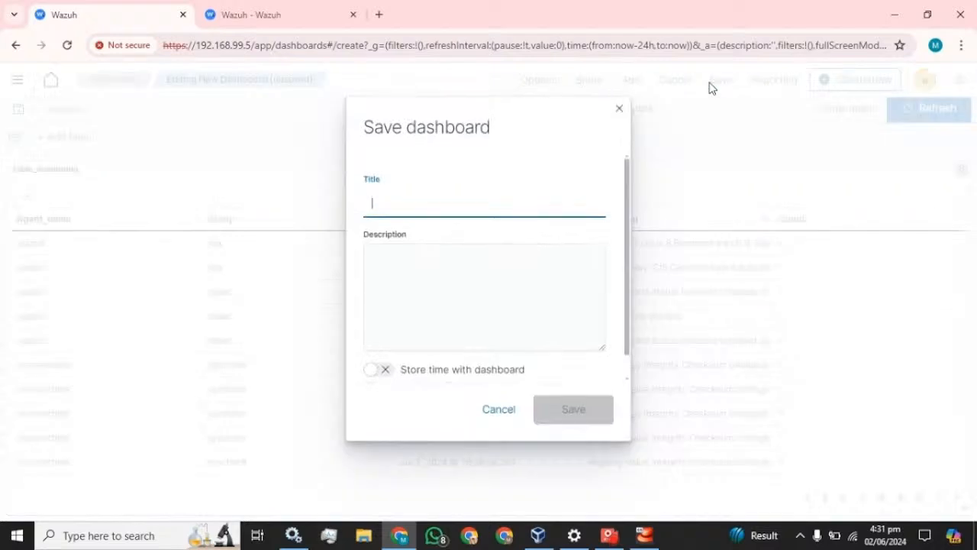
{"action": "left_click", "coordinate": [619, 107]}
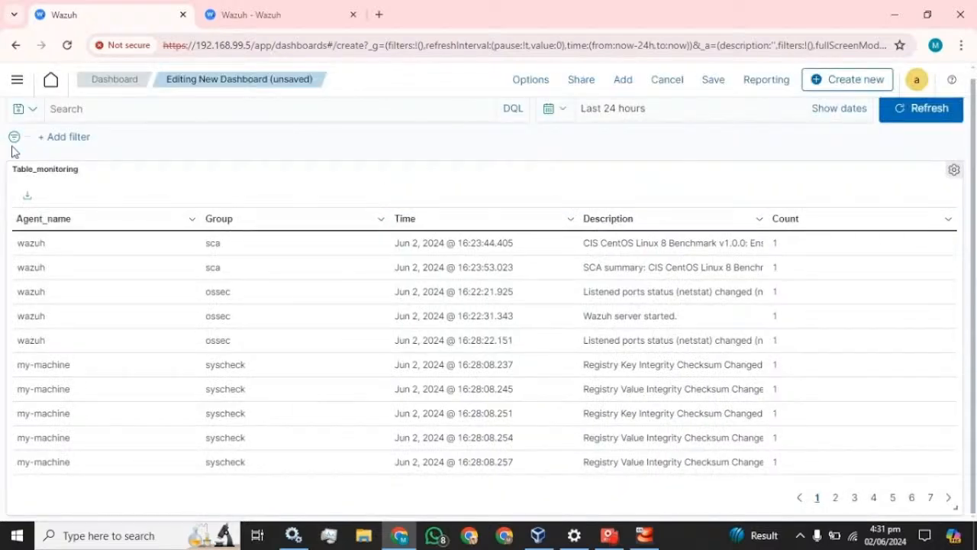
Go to the Dashboards list, create a new dashboard, and cancel out of its edit mode.
{"action": "left_click", "coordinate": [16, 80]}
{"action": "left_click", "coordinate": [35, 333]}
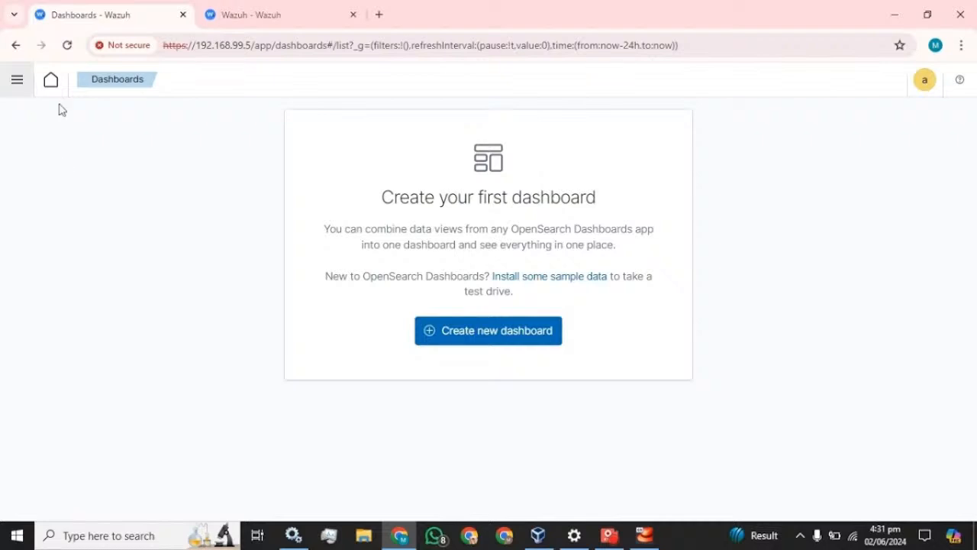
{"action": "left_click", "coordinate": [8, 88]}
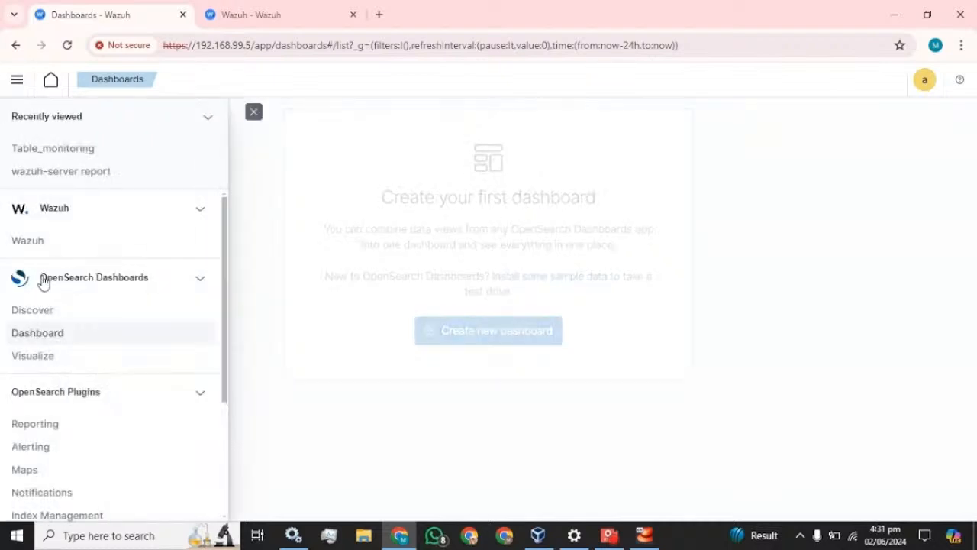
{"action": "left_click", "coordinate": [35, 339]}
{"action": "left_click", "coordinate": [500, 333]}
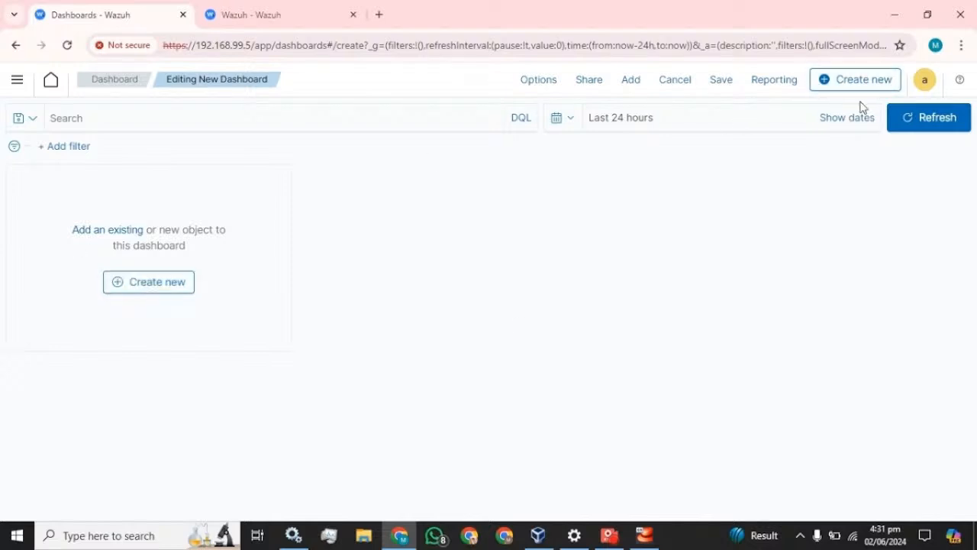
{"action": "left_click", "coordinate": [678, 82]}
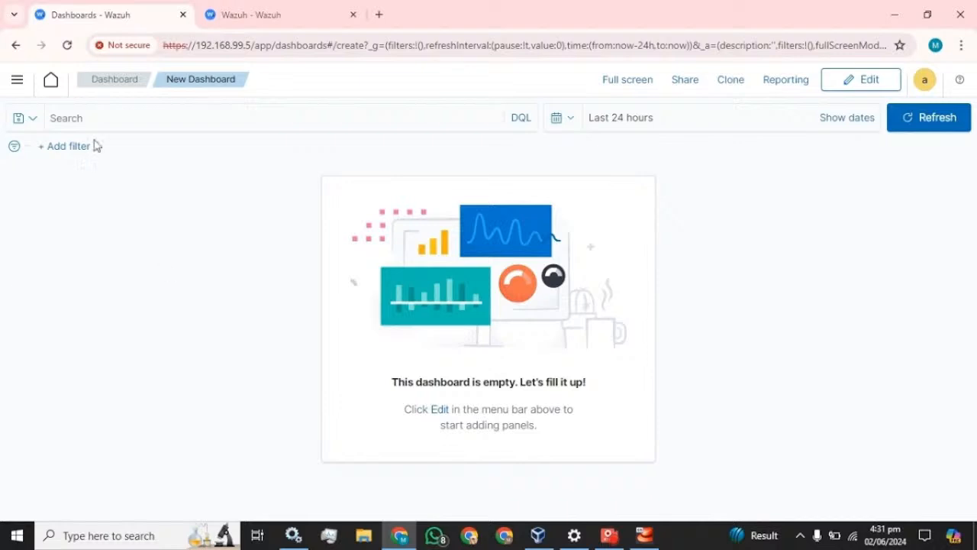
{"action": "left_click", "coordinate": [18, 84]}
Reopen the Table_monitoring visualization and save it again.
{"action": "left_click", "coordinate": [33, 353]}
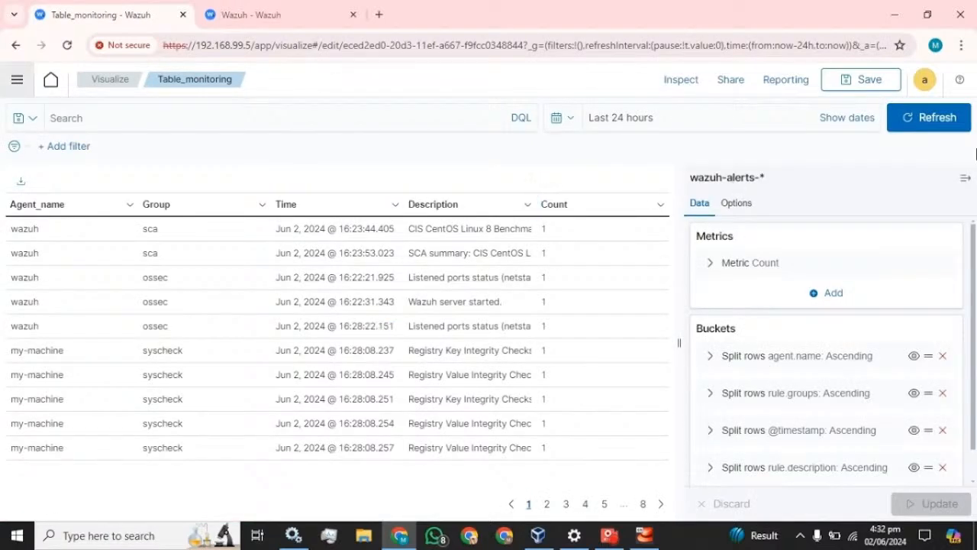
{"action": "left_click", "coordinate": [864, 81]}
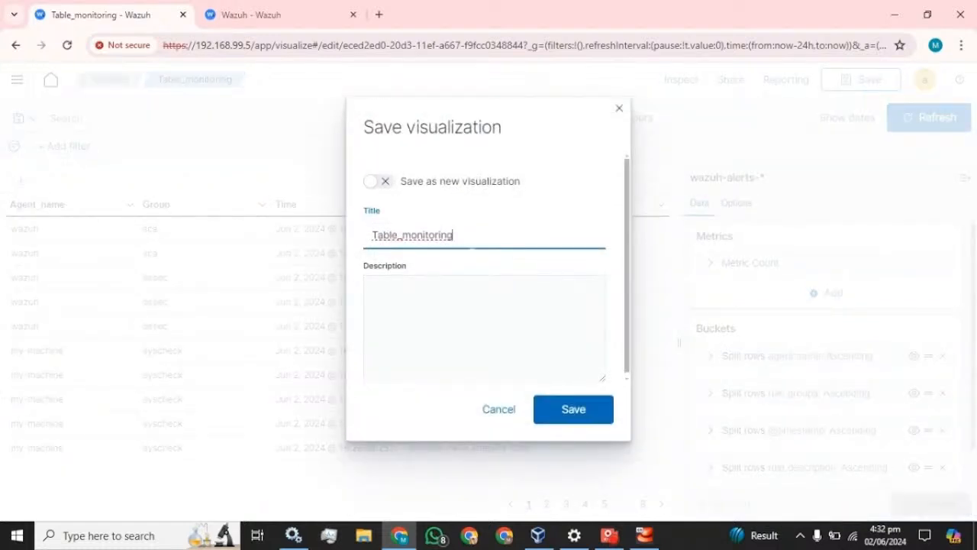
{"action": "left_click", "coordinate": [589, 408]}
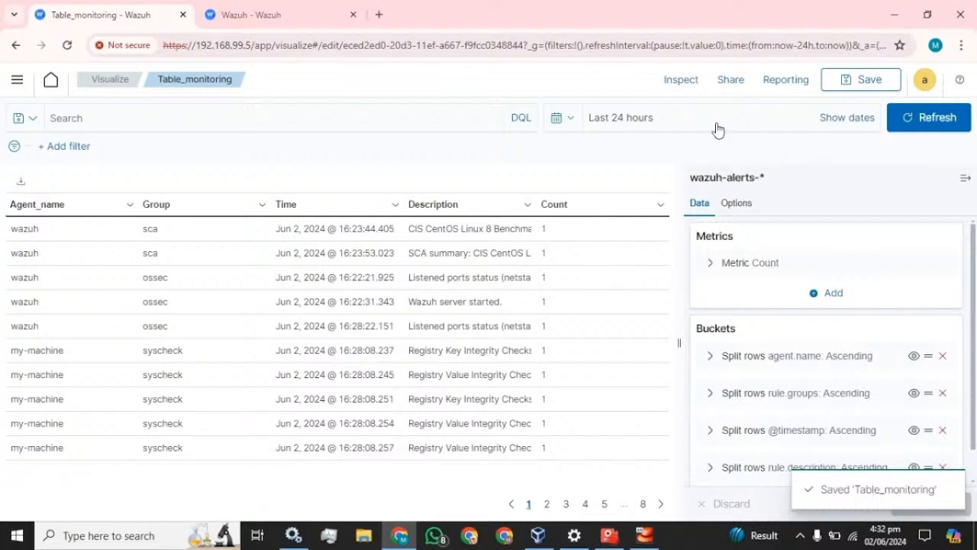
Go to the Visualizations list showing Table_monitoring as a Data Table.
{"action": "left_click", "coordinate": [17, 79]}
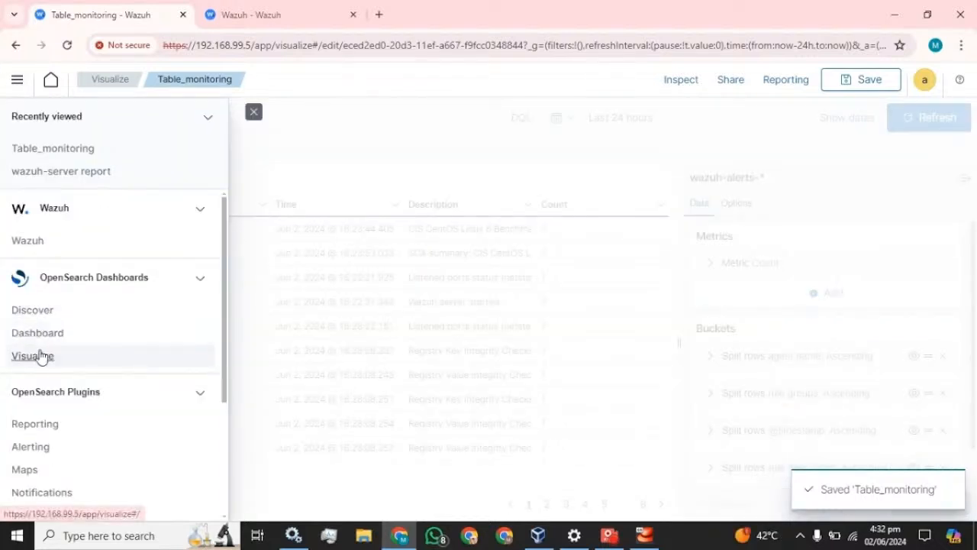
{"action": "left_click", "coordinate": [39, 354]}
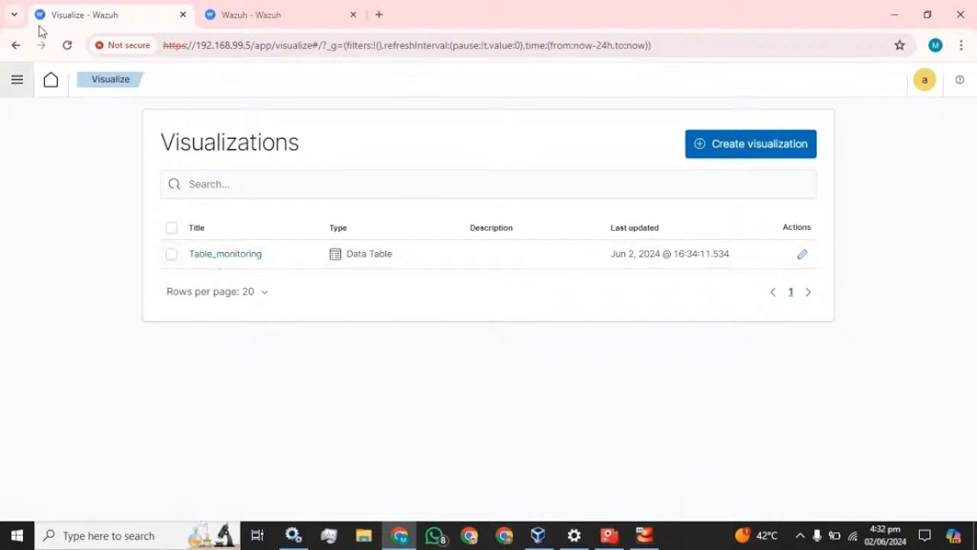
{"action": "left_click", "coordinate": [17, 82]}
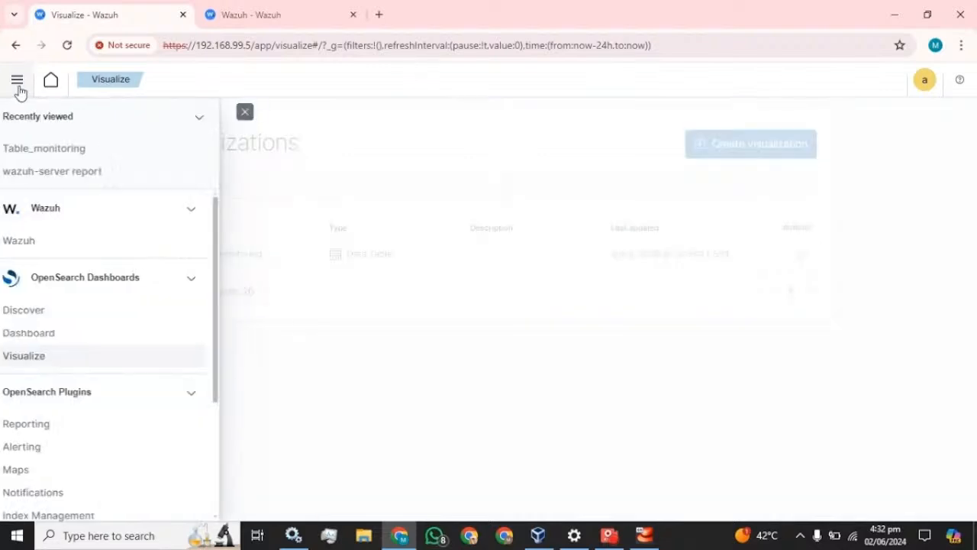
On a new dashboard, add the existing Table_monitoring panel and enlarge it to full width.
{"action": "left_click", "coordinate": [30, 336]}
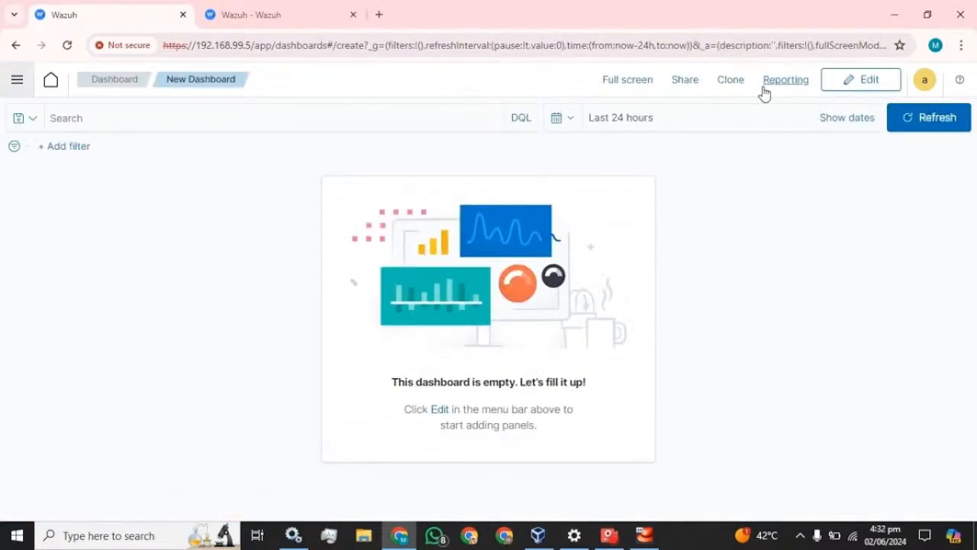
{"action": "left_click", "coordinate": [849, 90]}
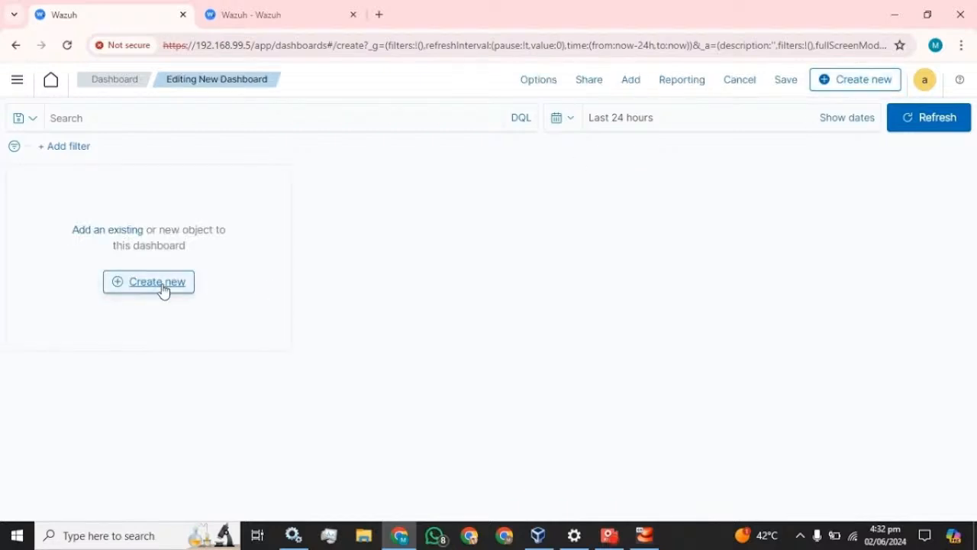
{"action": "left_click", "coordinate": [110, 241]}
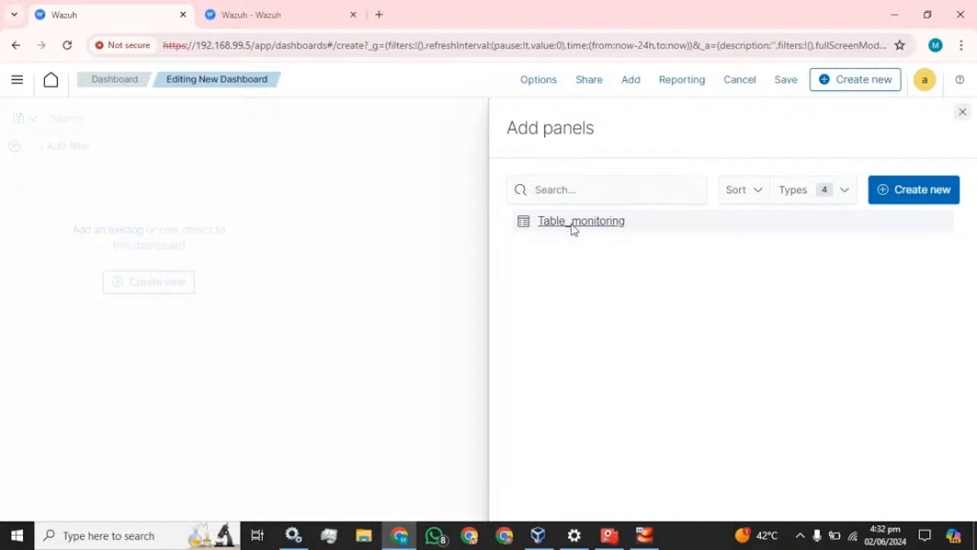
{"action": "left_click", "coordinate": [573, 226]}
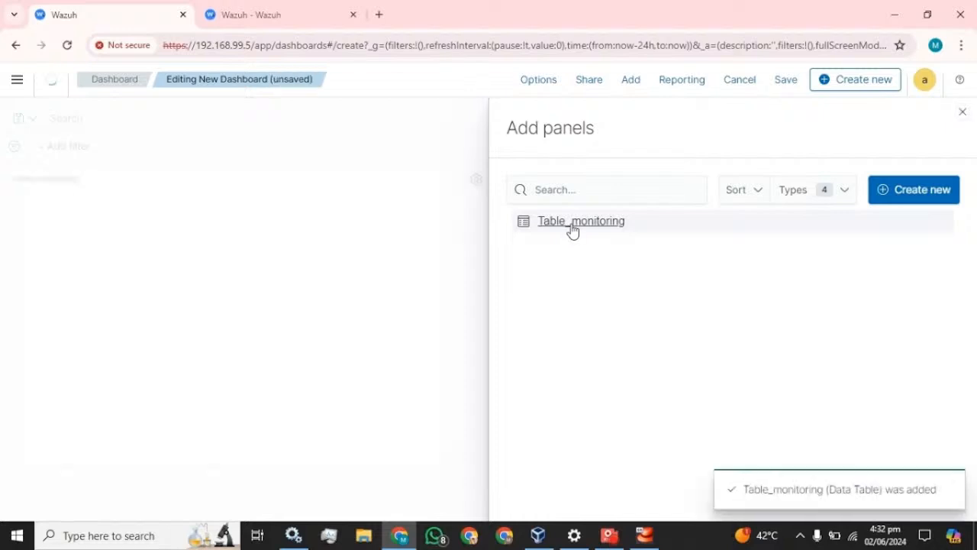
{"action": "left_click", "coordinate": [963, 111]}
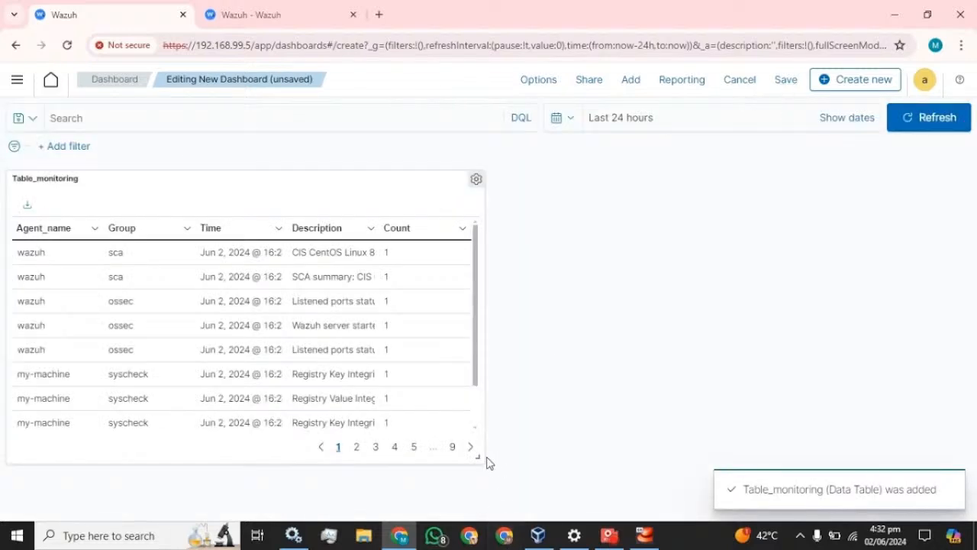
{"action": "left_click_drag", "start_coordinate": [481, 459], "coordinate": [975, 493]}
{"action": "scroll", "coordinate": [840, 420], "scroll_direction": "up", "scroll_amount": 2}
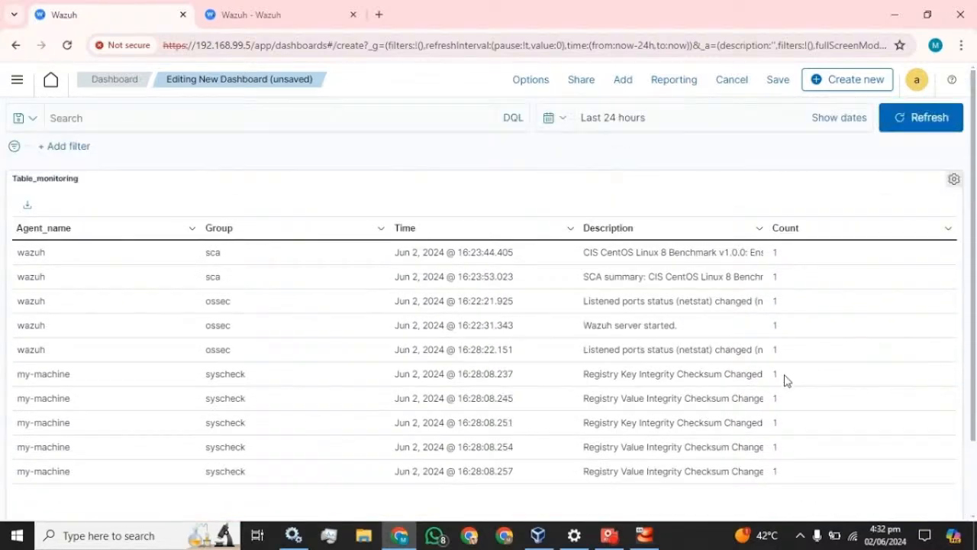
Save the dashboard with the title 'Monitor'.
{"action": "left_click", "coordinate": [776, 82]}
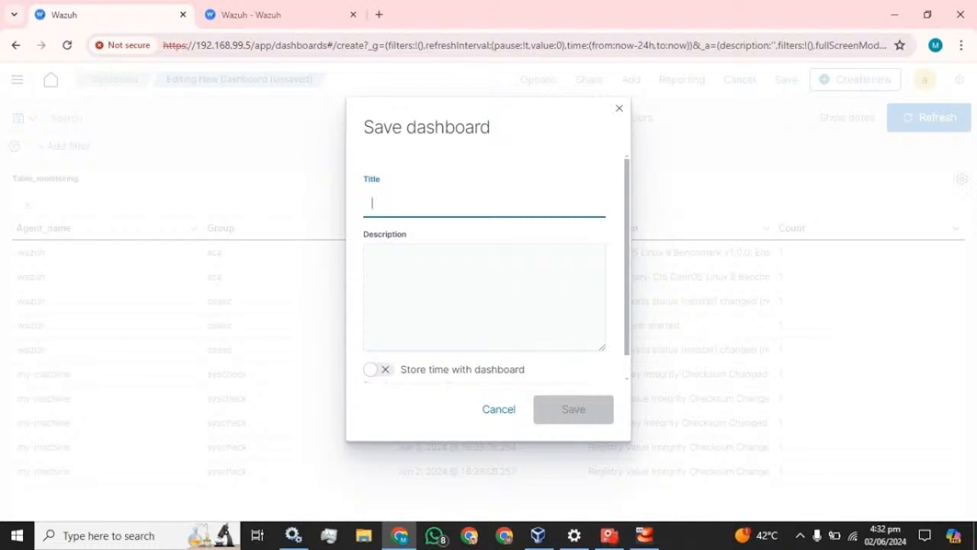
{"action": "type", "text": "Monitor"}
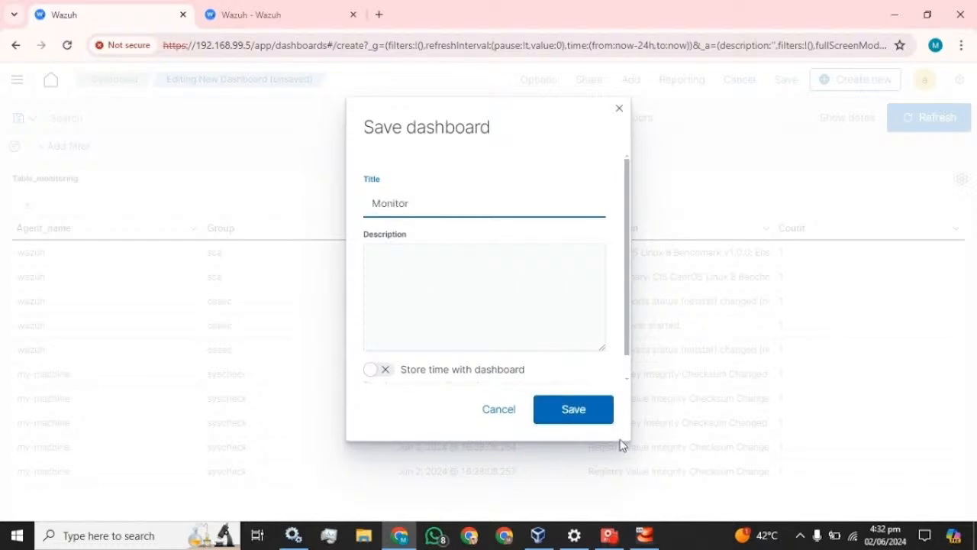
{"action": "left_click", "coordinate": [584, 405]}
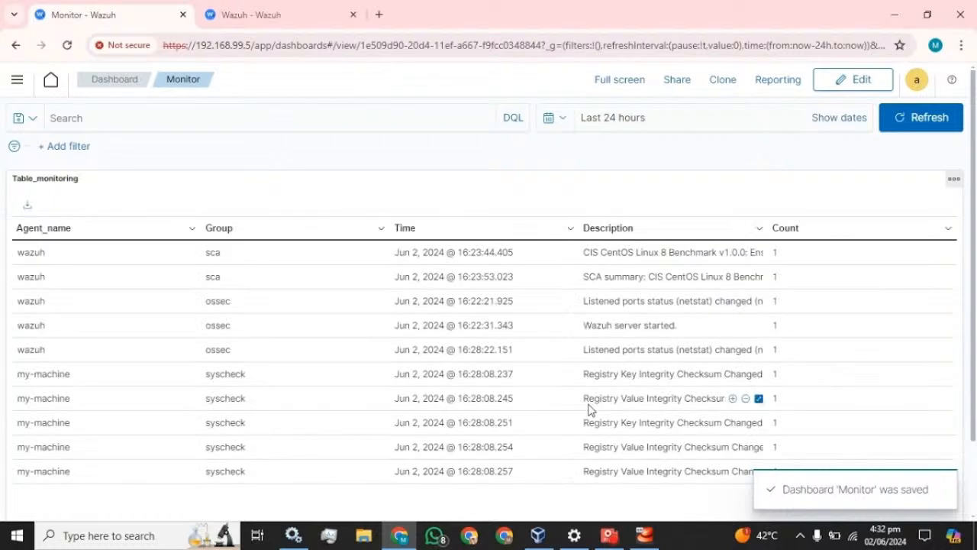
{"action": "left_click", "coordinate": [17, 81]}
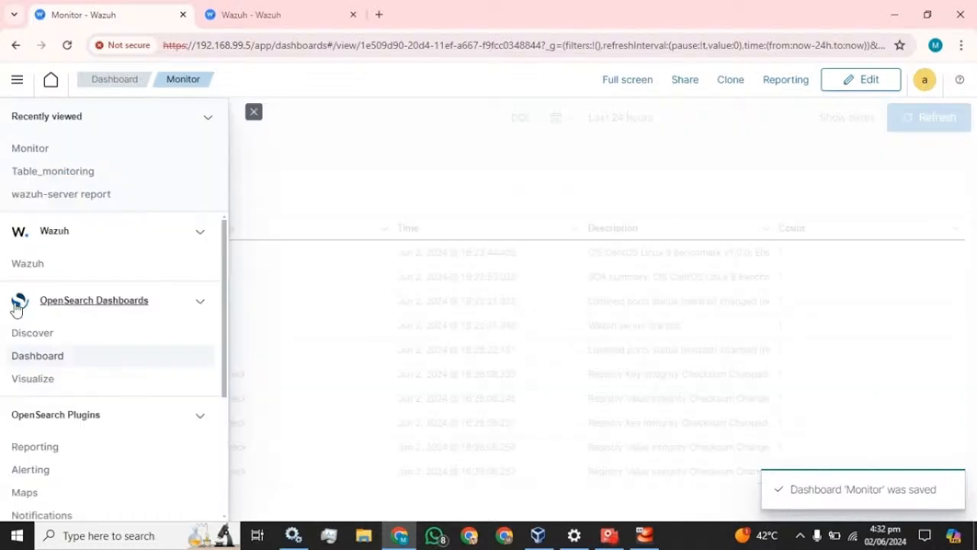
Open the saved Monitor dashboard from the dashboards list and look it over.
{"action": "left_click", "coordinate": [32, 357]}
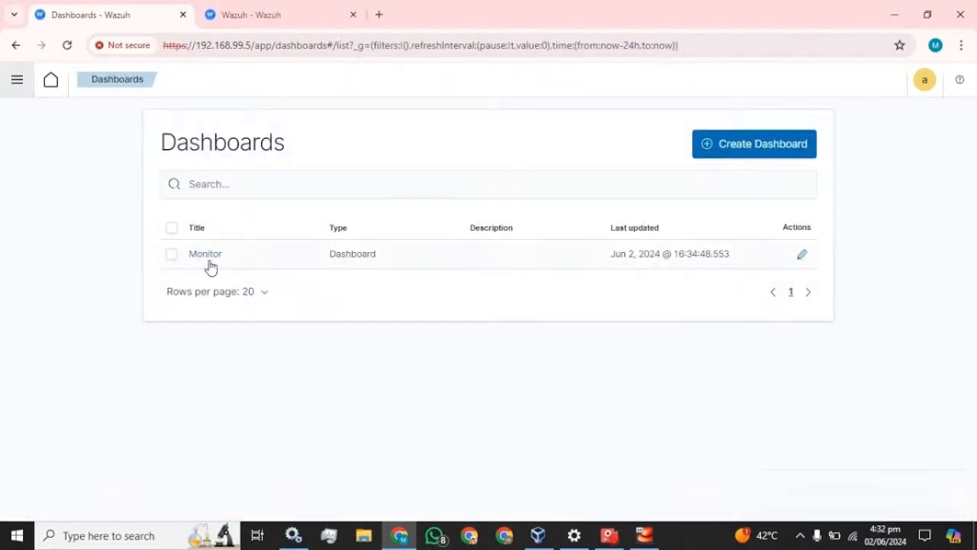
{"action": "left_click", "coordinate": [220, 259]}
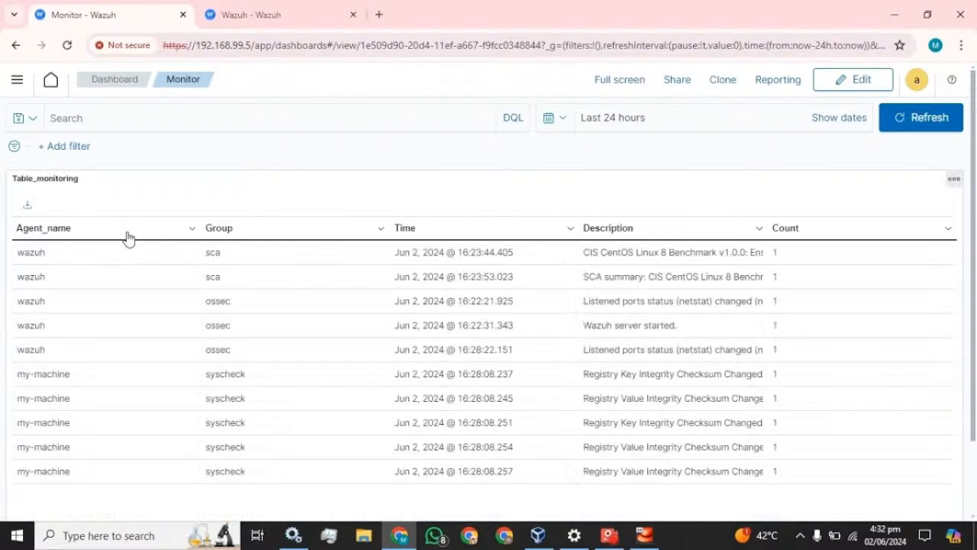
{"action": "scroll", "coordinate": [397, 308], "scroll_direction": "down", "scroll_amount": 2}
{"action": "scroll", "coordinate": [397, 307], "scroll_direction": "up", "scroll_amount": 2}
Switch between the Visualizations page and the Monitor dashboard, ending on Visualizations.
{"action": "left_click", "coordinate": [16, 80]}
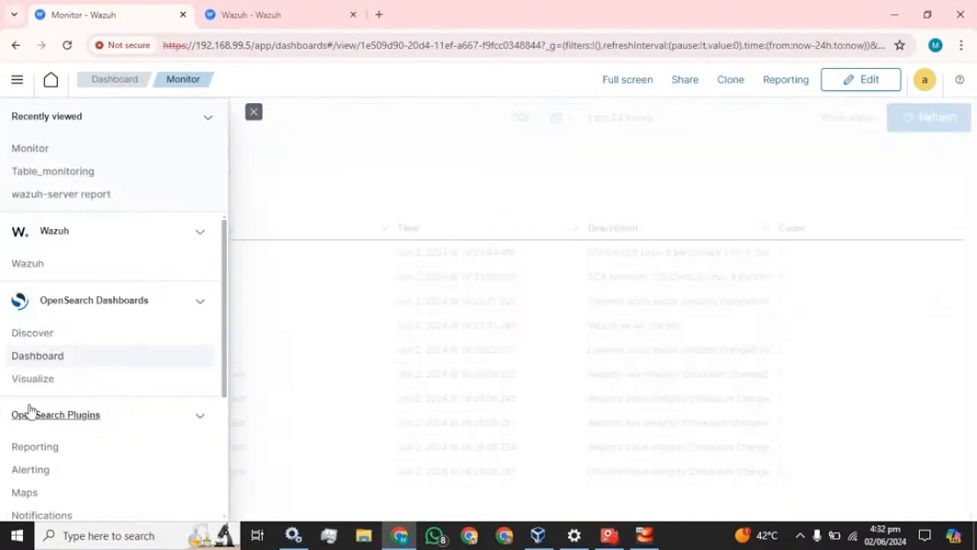
{"action": "left_click", "coordinate": [32, 379]}
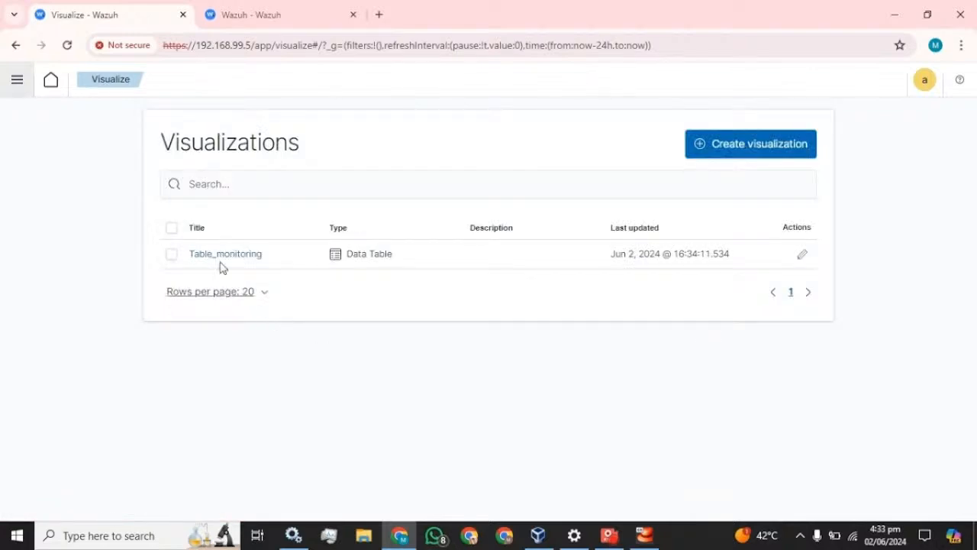
{"action": "left_click", "coordinate": [17, 79]}
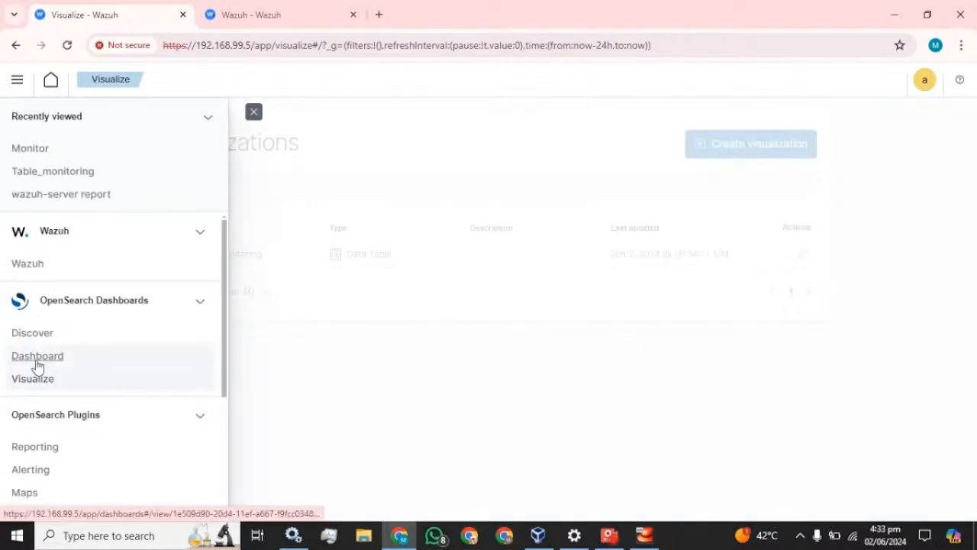
{"action": "left_click", "coordinate": [34, 358]}
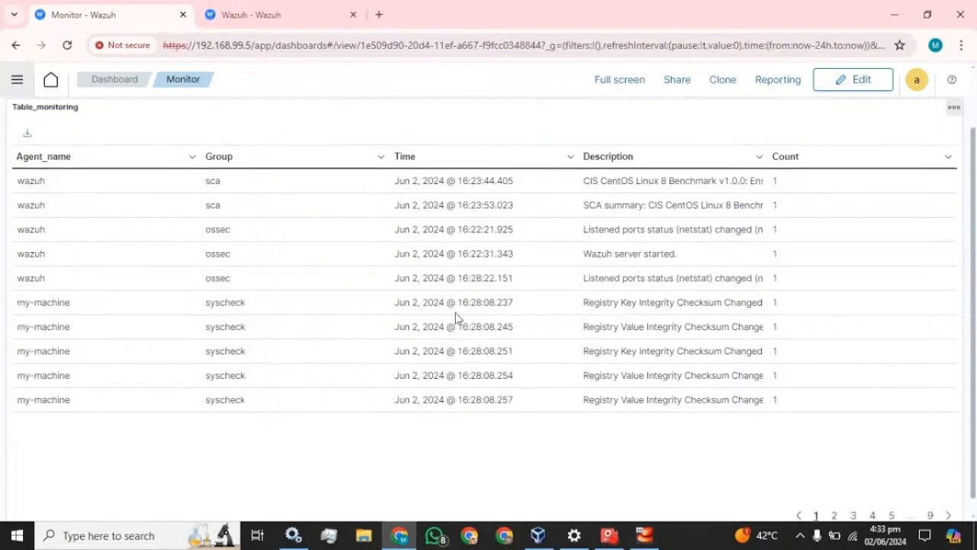
{"action": "left_click", "coordinate": [15, 82]}
{"action": "left_click", "coordinate": [30, 378]}
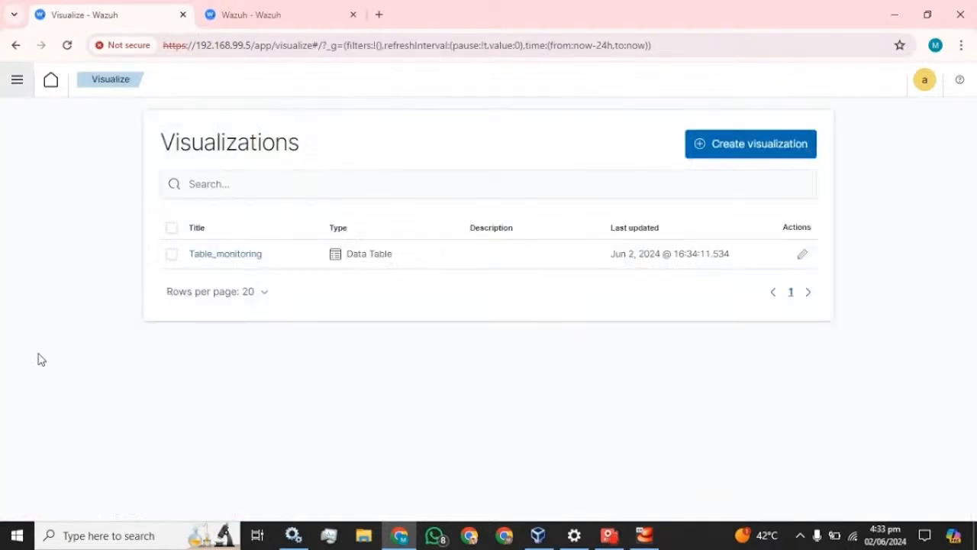
Create a new Pie visualization using the wazuh-alerts-* index pattern.
{"action": "left_click", "coordinate": [733, 153]}
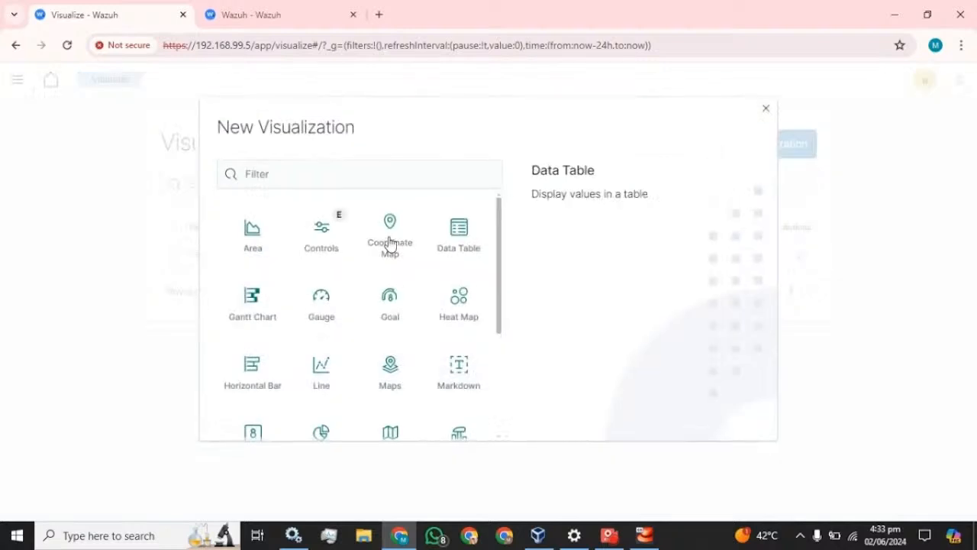
{"action": "scroll", "coordinate": [400, 345], "scroll_direction": "down", "scroll_amount": 2}
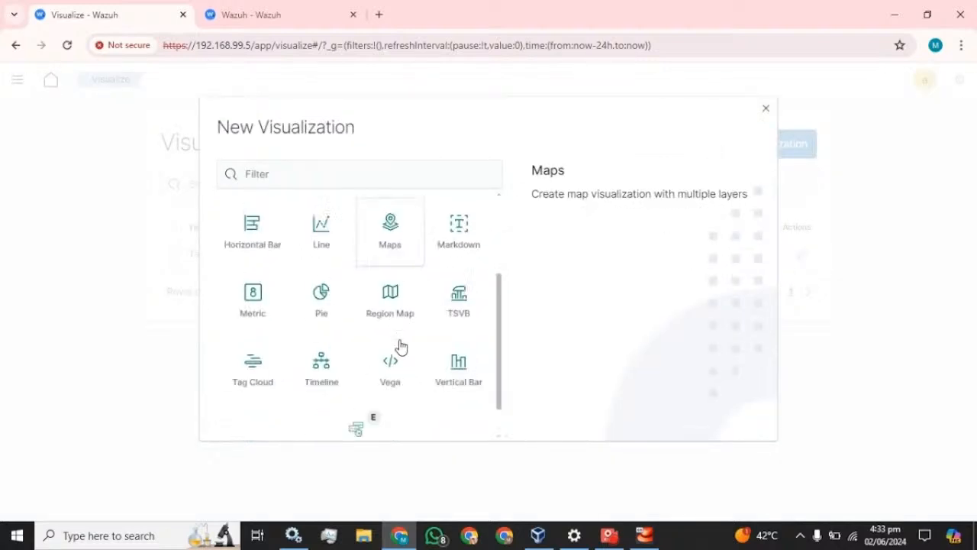
{"action": "left_click", "coordinate": [321, 291]}
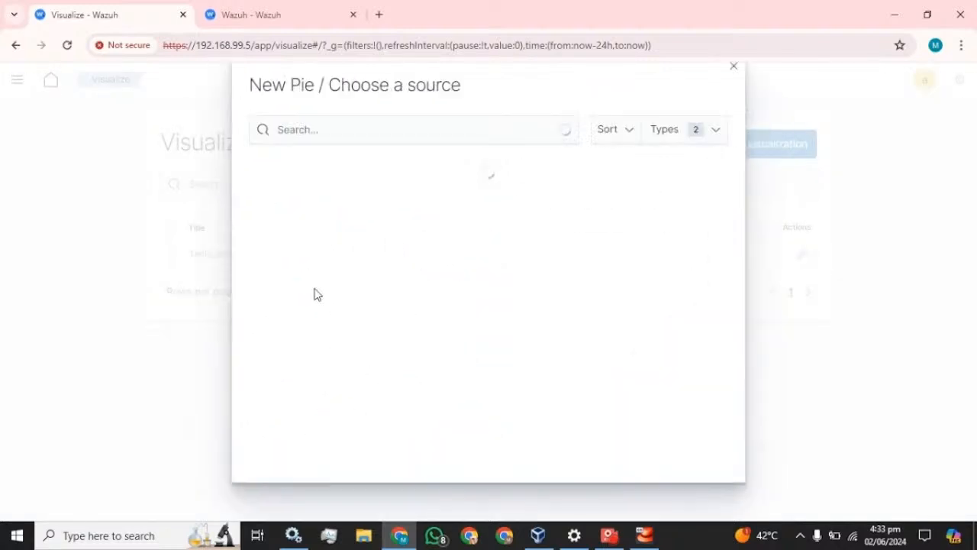
{"action": "left_click", "coordinate": [315, 164]}
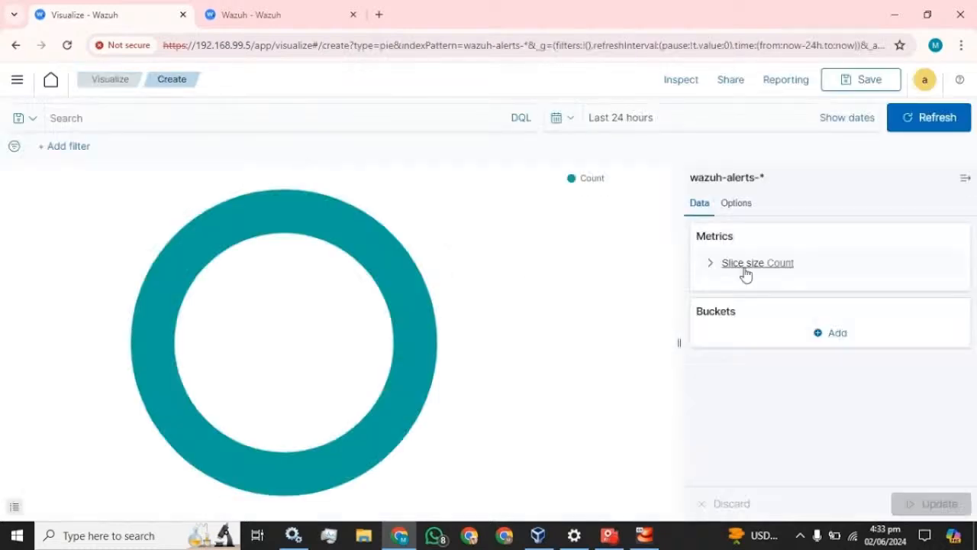
{"action": "left_click", "coordinate": [834, 333]}
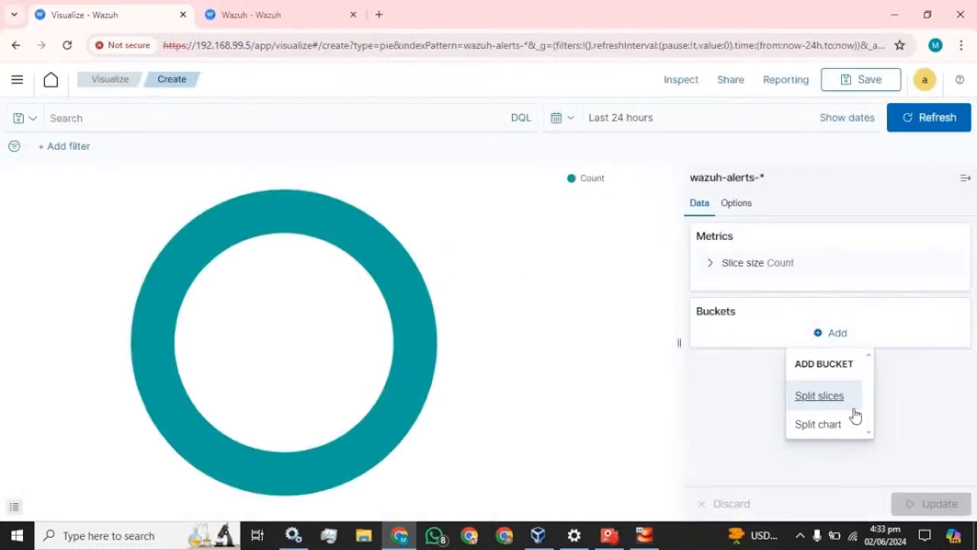
{"action": "left_click", "coordinate": [833, 400]}
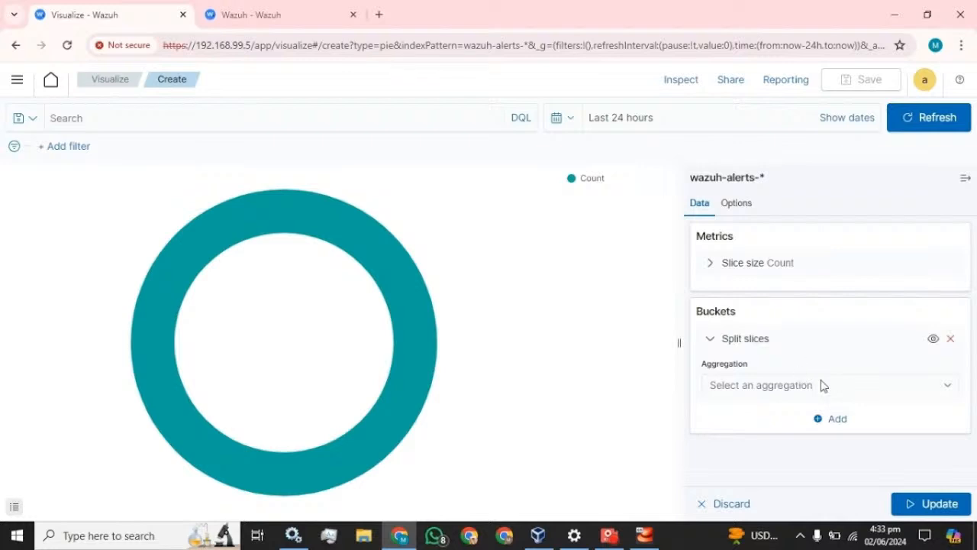
{"action": "left_click", "coordinate": [875, 393]}
{"action": "scroll", "coordinate": [764, 347], "scroll_direction": "down", "scroll_amount": 1}
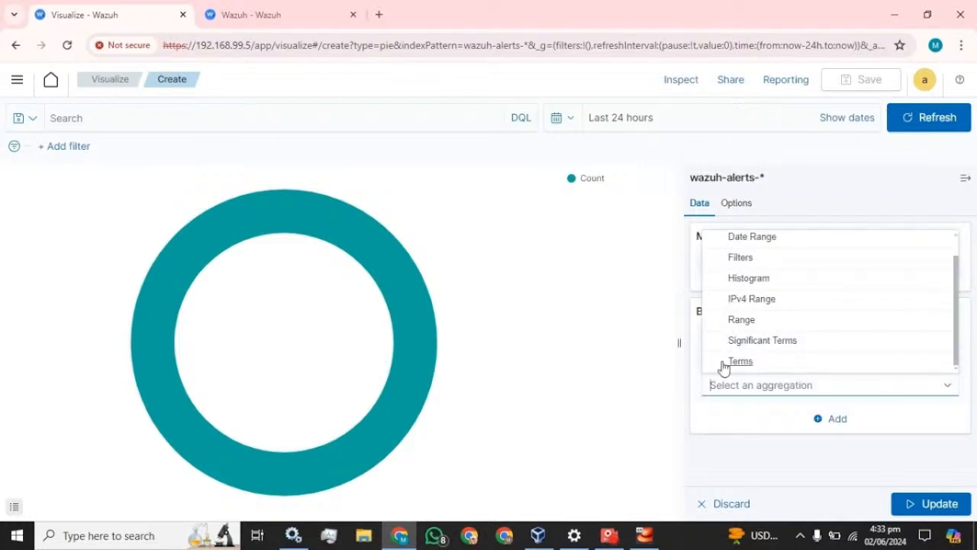
{"action": "left_click", "coordinate": [733, 361]}
{"action": "scroll", "coordinate": [787, 344], "scroll_direction": "down", "scroll_amount": 2}
{"action": "scroll", "coordinate": [801, 343], "scroll_direction": "up", "scroll_amount": 2}
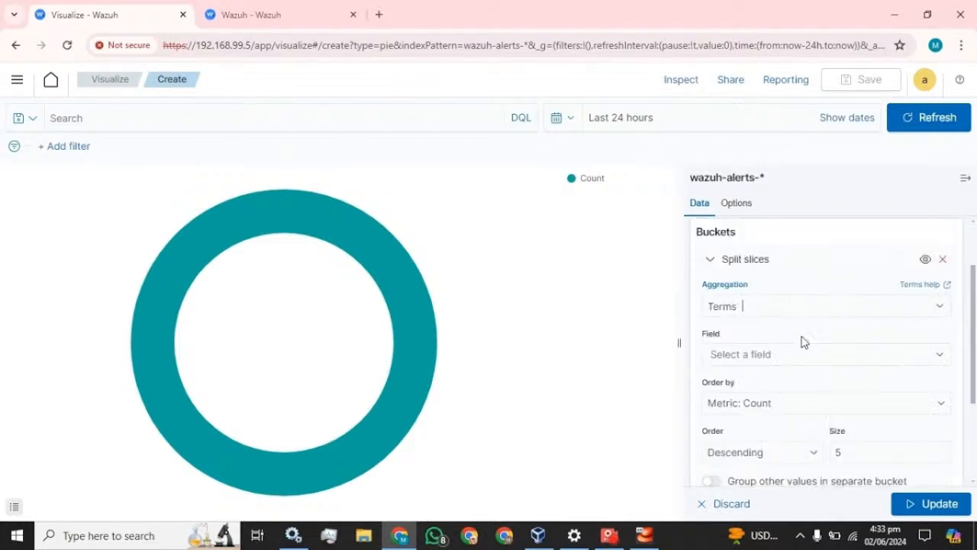
{"action": "left_click", "coordinate": [802, 351]}
{"action": "left_click", "coordinate": [769, 273]}
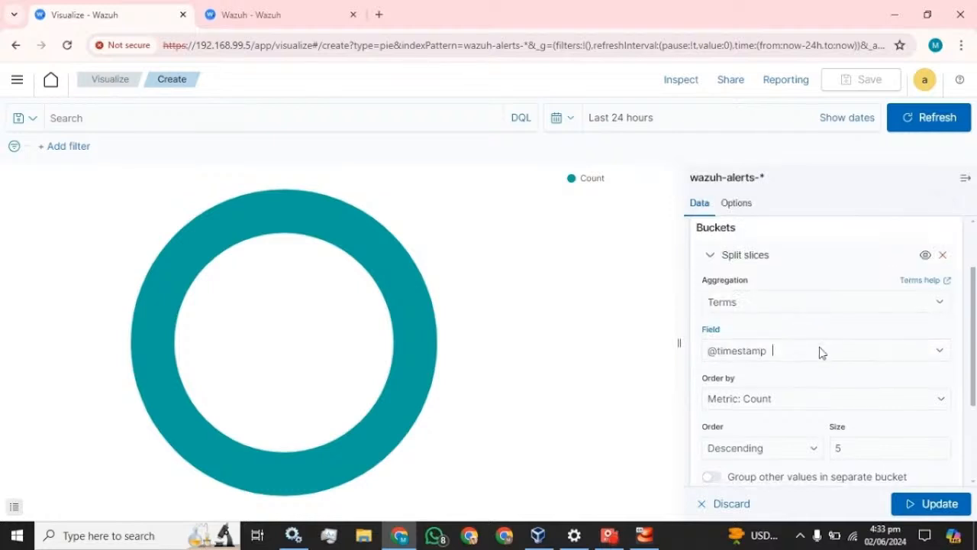
Order the slices ascending, size 20, label them 'Time', and update the chart.
{"action": "scroll", "coordinate": [820, 351], "scroll_direction": "down", "scroll_amount": 2}
{"action": "left_click", "coordinate": [760, 380]}
{"action": "left_click", "coordinate": [753, 410]}
{"action": "left_click", "coordinate": [850, 382]}
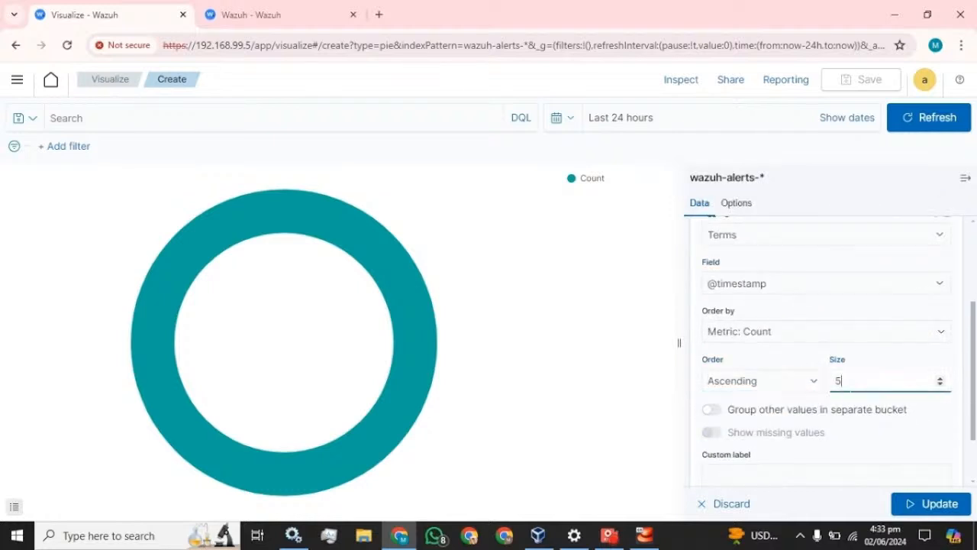
{"action": "type", "text": "20"}
{"action": "left_click", "coordinate": [786, 356]}
{"action": "scroll", "coordinate": [784, 361], "scroll_direction": "down", "scroll_amount": 1}
{"action": "left_click", "coordinate": [768, 402]}
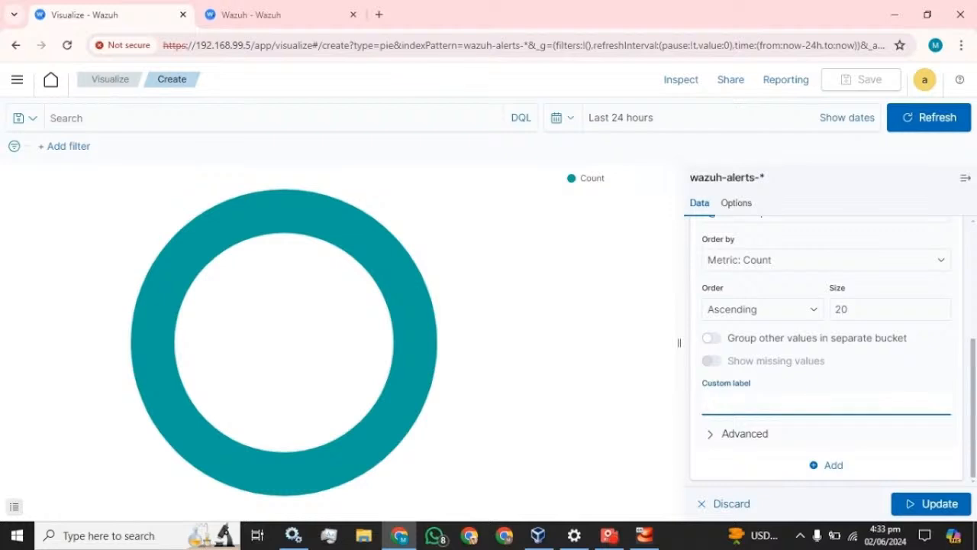
{"action": "type", "text": "imeime"}
{"action": "left_click", "coordinate": [948, 501]}
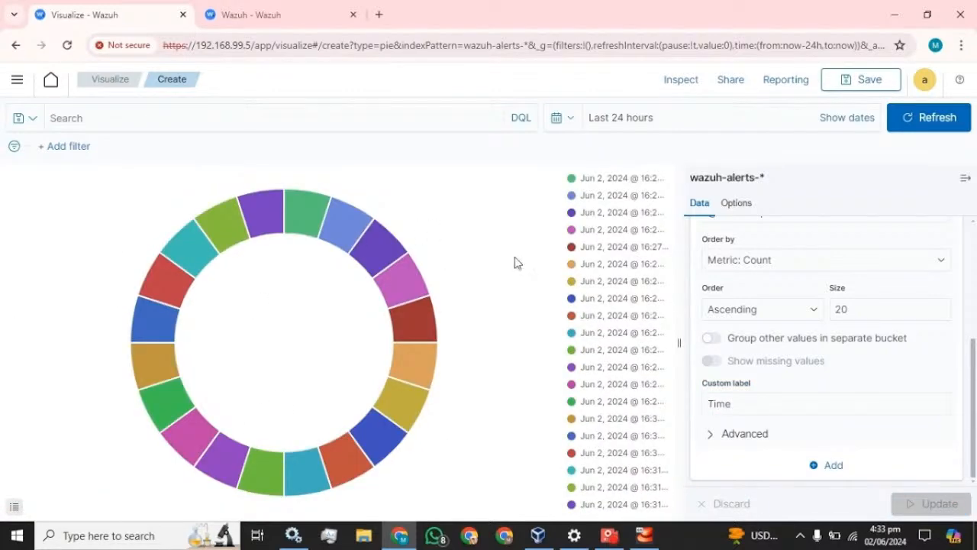
{"action": "scroll", "coordinate": [820, 294], "scroll_direction": "up", "scroll_amount": 2}
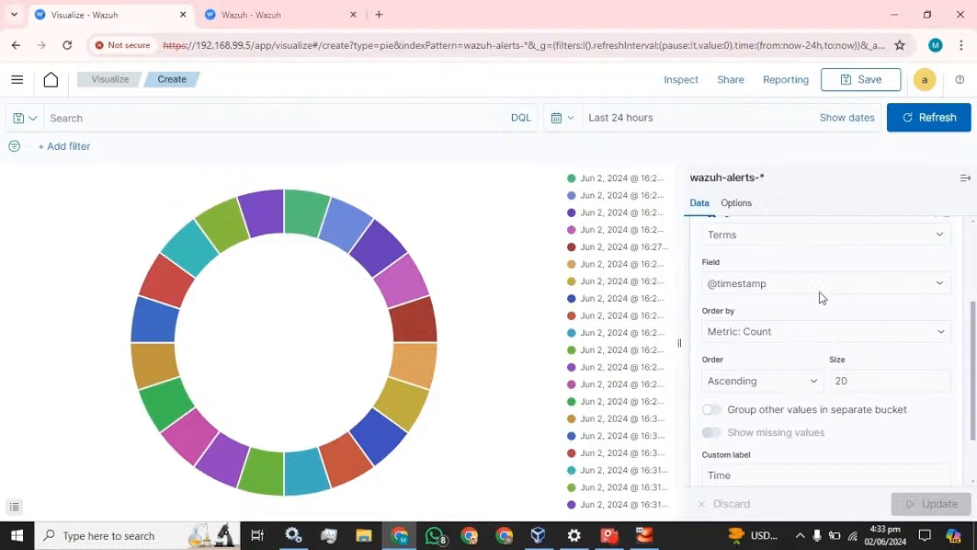
{"action": "scroll", "coordinate": [821, 296], "scroll_direction": "up", "scroll_amount": 3}
Add a second Split slices bucket using Terms on agent.name.
{"action": "left_click", "coordinate": [710, 339]}
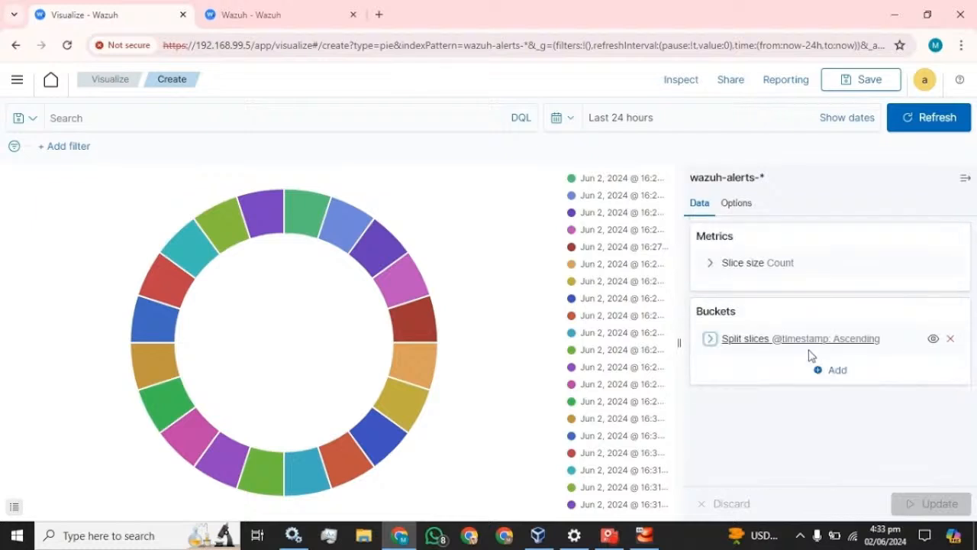
{"action": "left_click", "coordinate": [836, 371]}
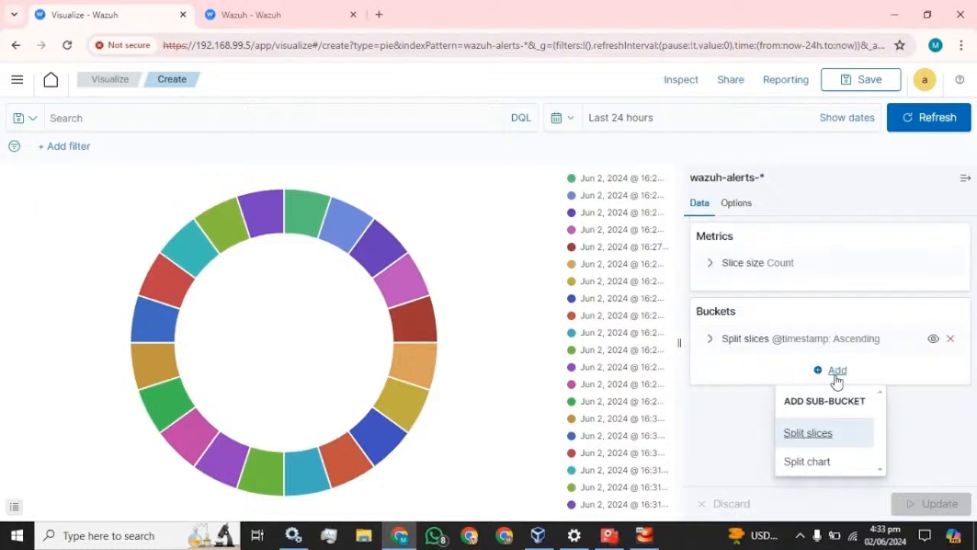
{"action": "left_click", "coordinate": [814, 436]}
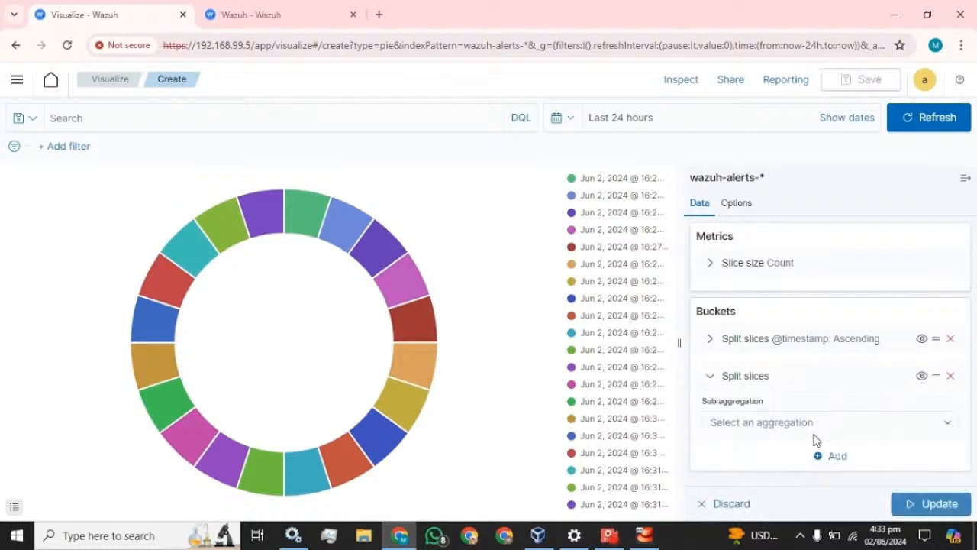
{"action": "left_click", "coordinate": [862, 429]}
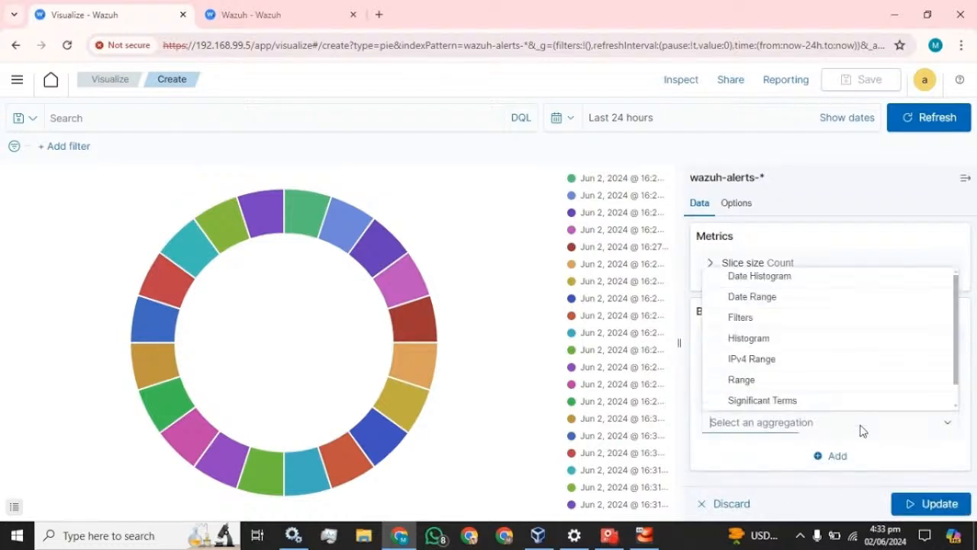
{"action": "scroll", "coordinate": [806, 368], "scroll_direction": "down", "scroll_amount": 1}
{"action": "left_click", "coordinate": [753, 400]}
{"action": "scroll", "coordinate": [794, 389], "scroll_direction": "down", "scroll_amount": 3}
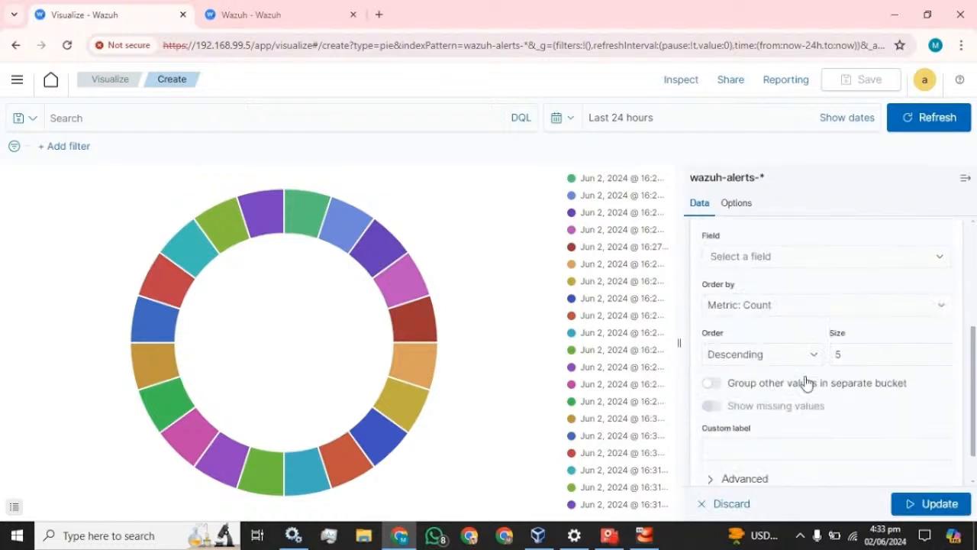
{"action": "left_click", "coordinate": [759, 259]}
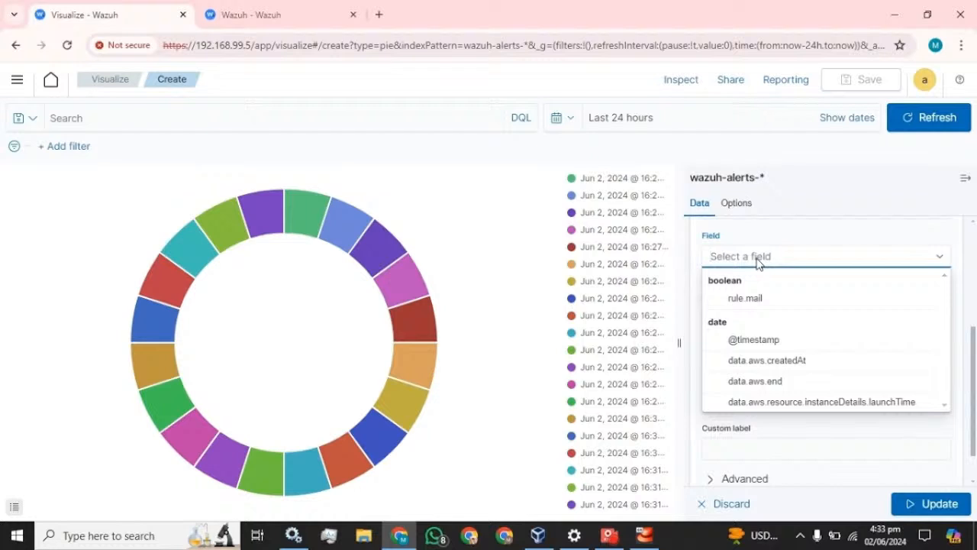
{"action": "type", "text": "age"}
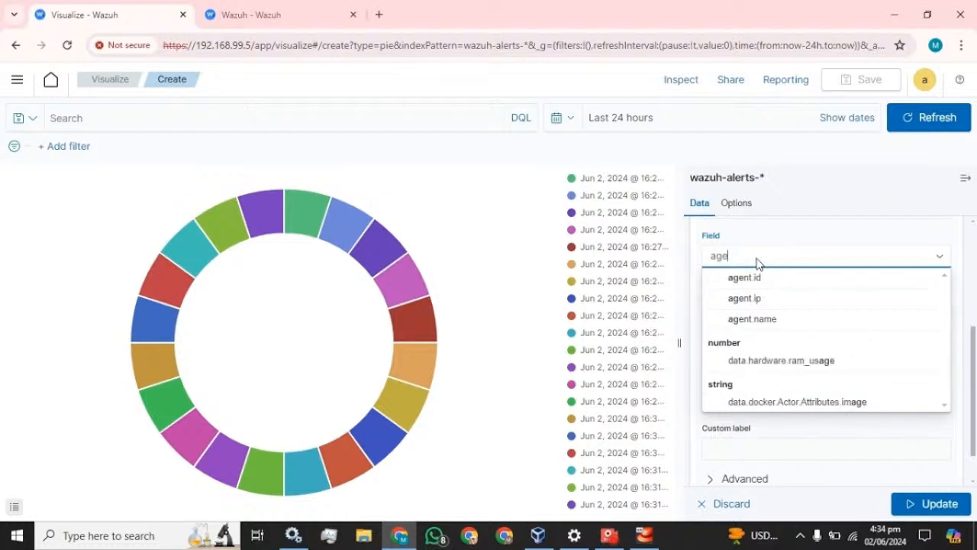
{"action": "type", "text": "nt"}
{"action": "left_click", "coordinate": [756, 319]}
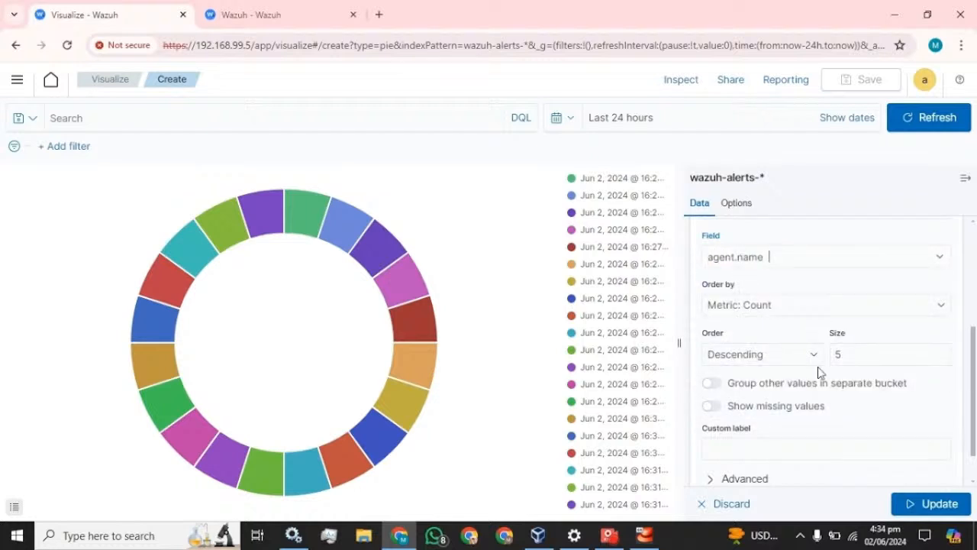
Sort the agent slices ascending, size 20, label 'Agent-Name', and update the pie.
{"action": "left_click", "coordinate": [766, 354]}
{"action": "left_click", "coordinate": [764, 387]}
{"action": "key", "text": "Tab"}
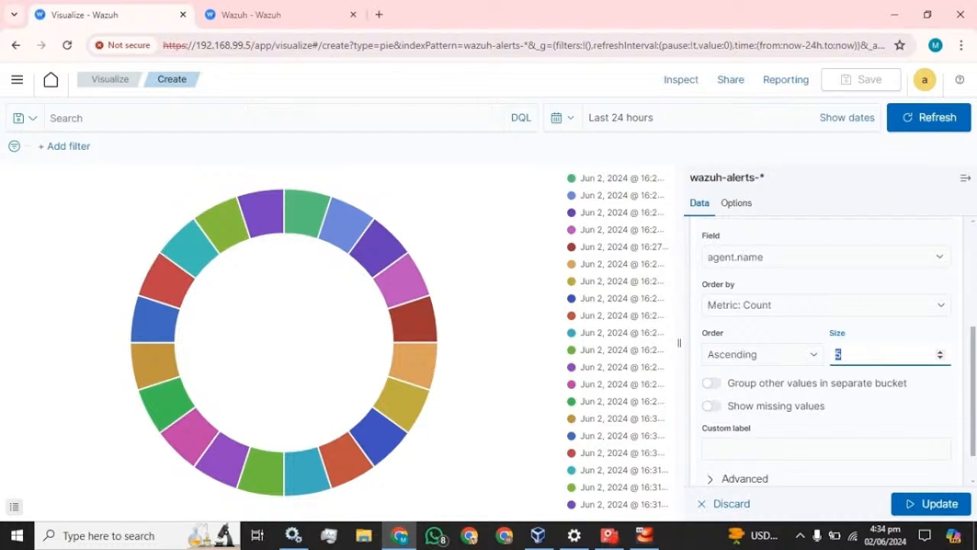
{"action": "type", "text": "20"}
{"action": "scroll", "coordinate": [807, 415], "scroll_direction": "down", "scroll_amount": 1}
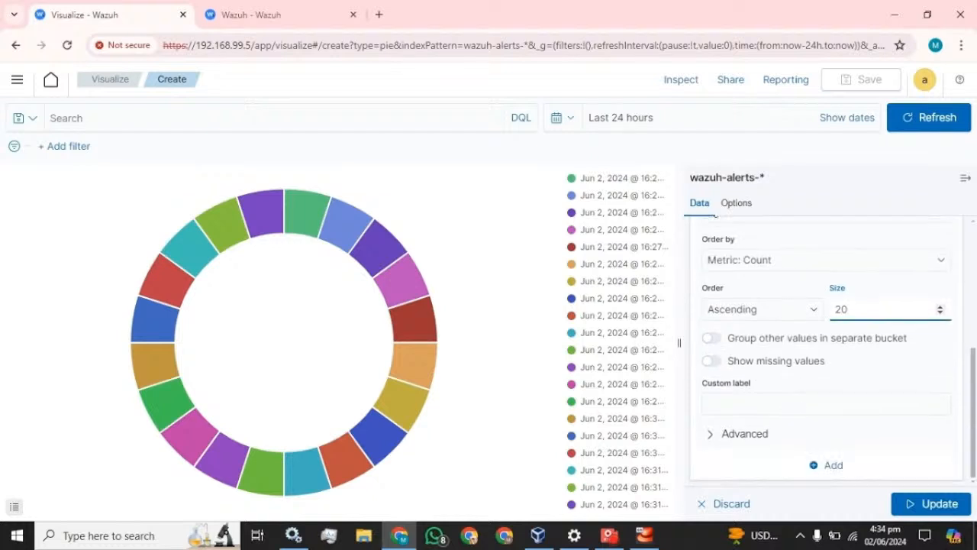
{"action": "left_click", "coordinate": [807, 405]}
{"action": "type", "text": "Agent"}
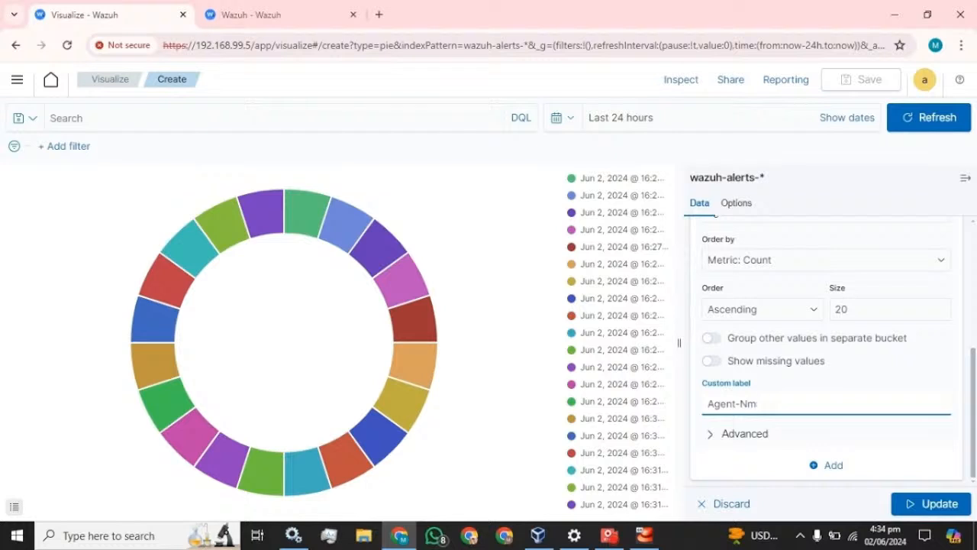
{"action": "type", "text": "-Name"}
{"action": "left_click", "coordinate": [931, 503]}
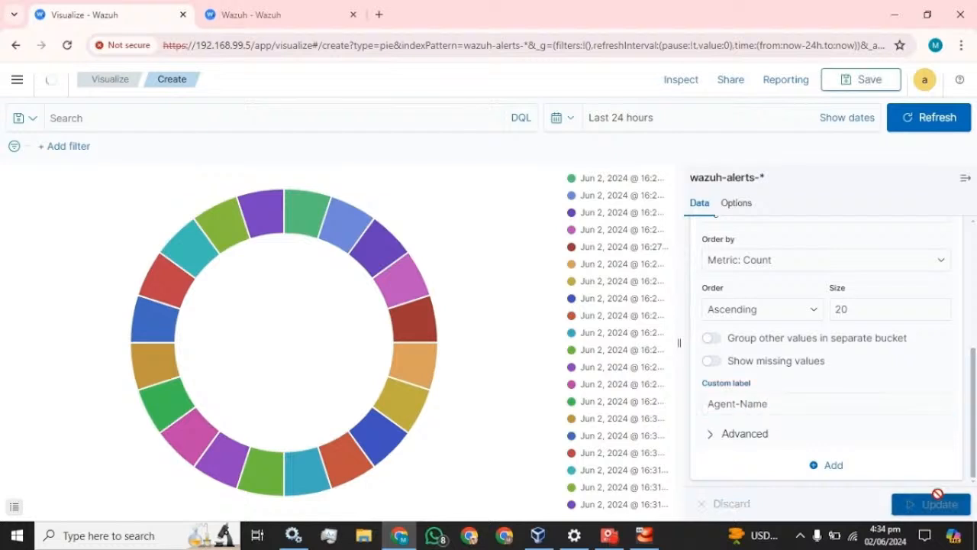
{"action": "mouse_move", "coordinate": [335, 258]}
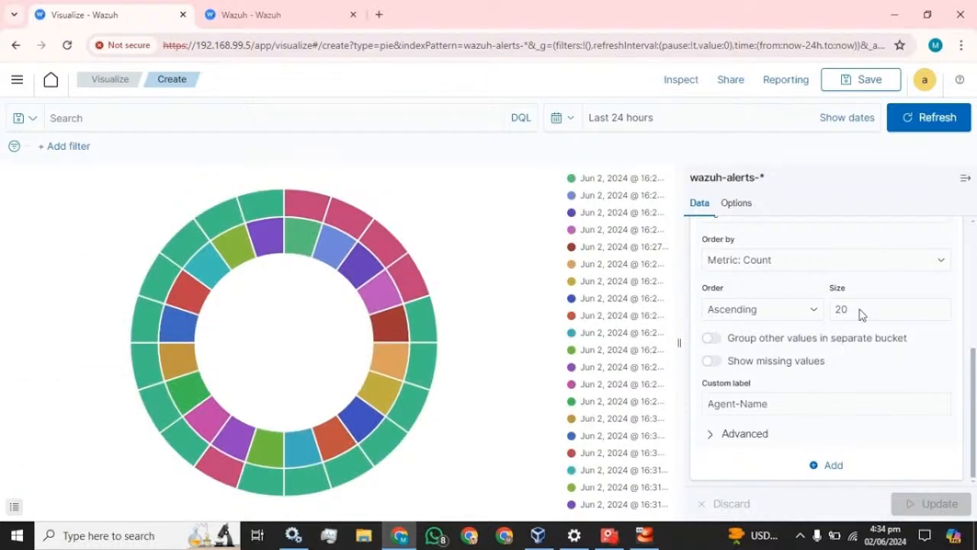
{"action": "scroll", "coordinate": [741, 316], "scroll_direction": "up", "scroll_amount": 3}
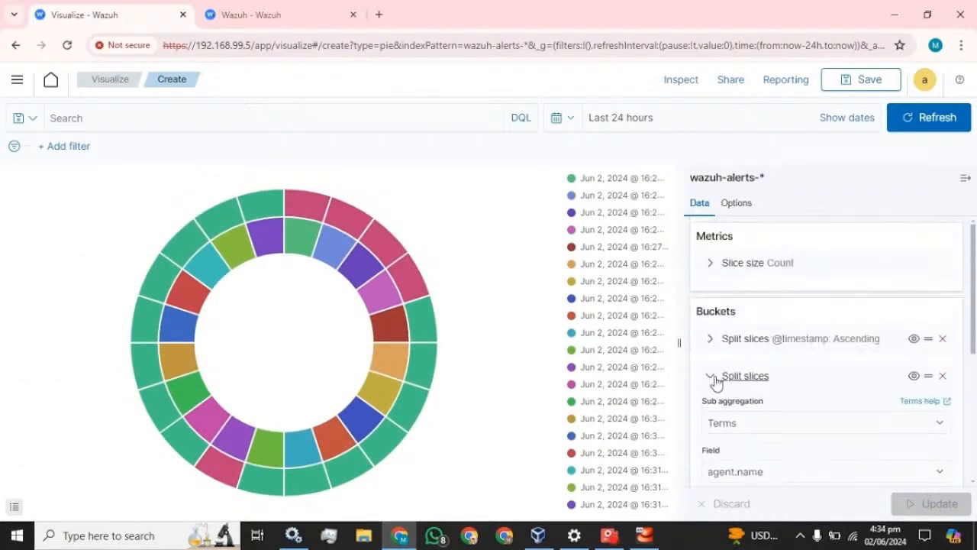
Add a third Split slices bucket using Terms on rule.description.
{"action": "left_click", "coordinate": [711, 375]}
{"action": "left_click", "coordinate": [837, 413]}
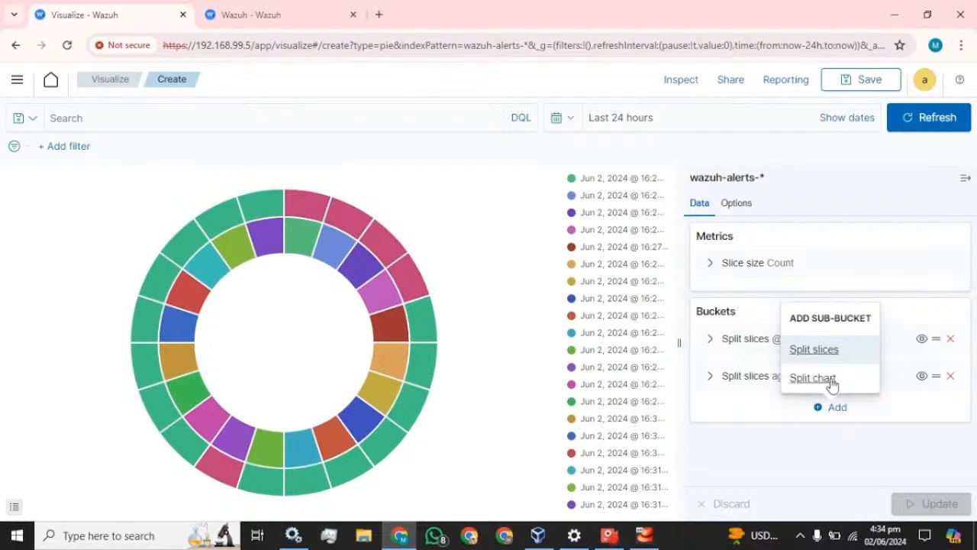
{"action": "left_click", "coordinate": [820, 356]}
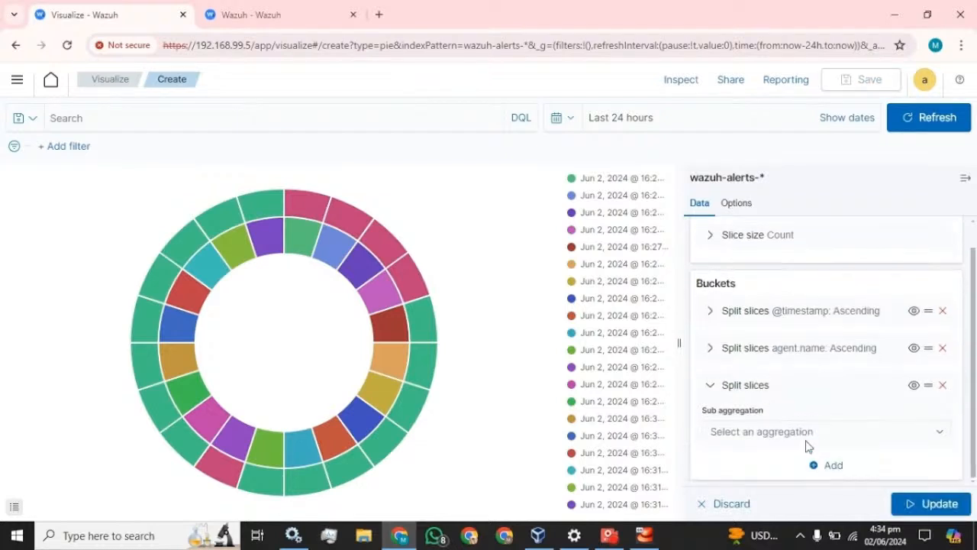
{"action": "left_click", "coordinate": [808, 442]}
{"action": "scroll", "coordinate": [764, 382], "scroll_direction": "down", "scroll_amount": 1}
{"action": "left_click", "coordinate": [759, 409]}
{"action": "scroll", "coordinate": [790, 349], "scroll_direction": "down", "scroll_amount": 3}
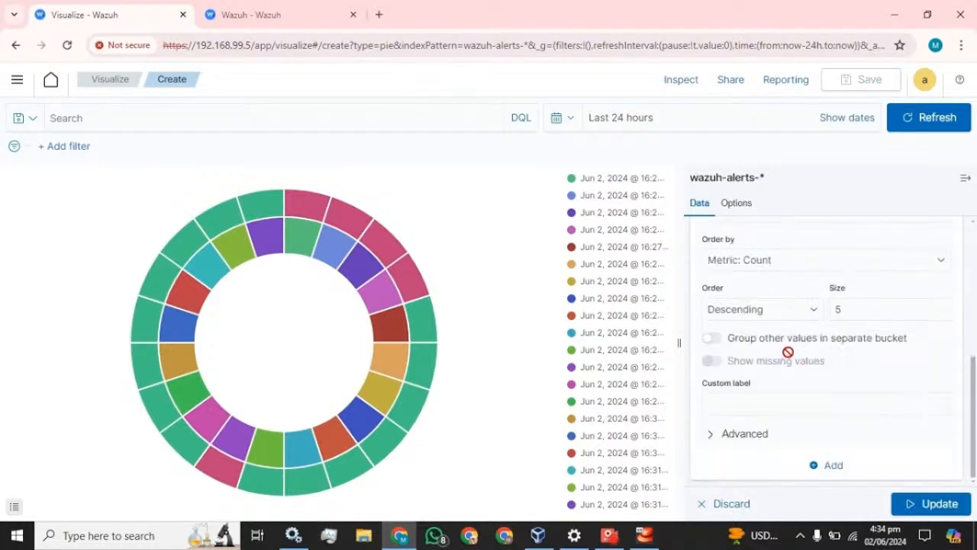
{"action": "scroll", "coordinate": [771, 305], "scroll_direction": "up", "scroll_amount": 1}
{"action": "left_click", "coordinate": [766, 282]}
{"action": "type", "text": "des"}
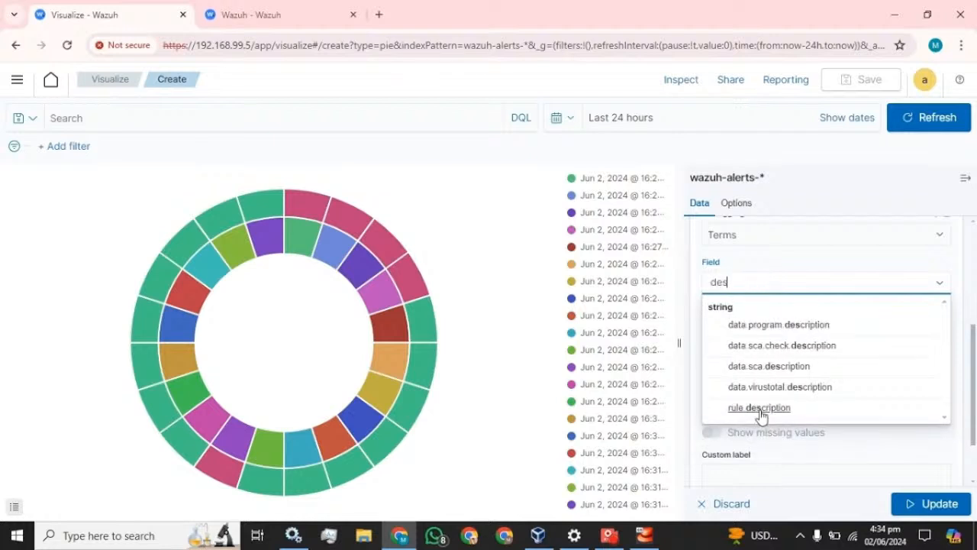
{"action": "left_click", "coordinate": [760, 408]}
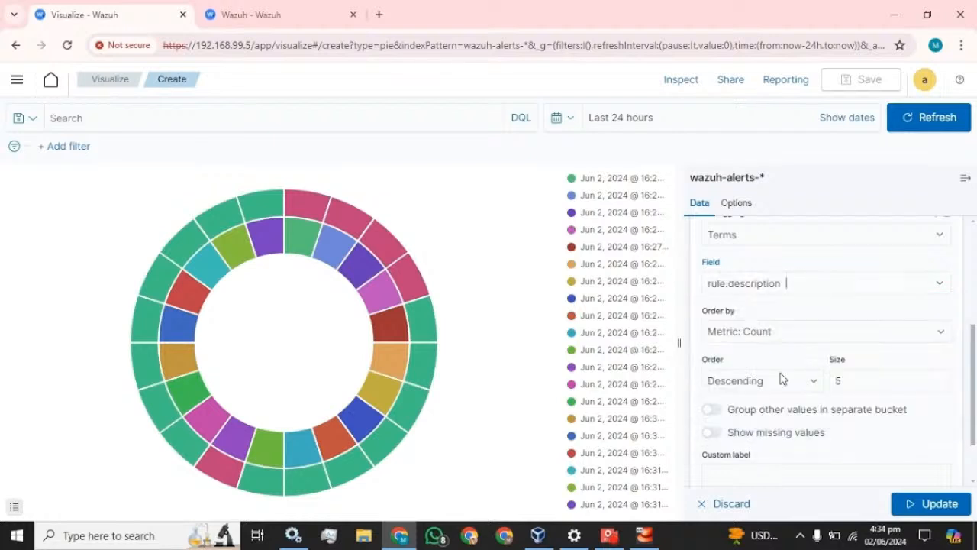
Set the description ring to ascending, size 20, label 'Description', and update the chart.
{"action": "left_click", "coordinate": [781, 379]}
{"action": "left_click", "coordinate": [742, 410]}
{"action": "left_click", "coordinate": [837, 381]}
{"action": "key", "text": "BackSpace"}
{"action": "type", "text": "20"}
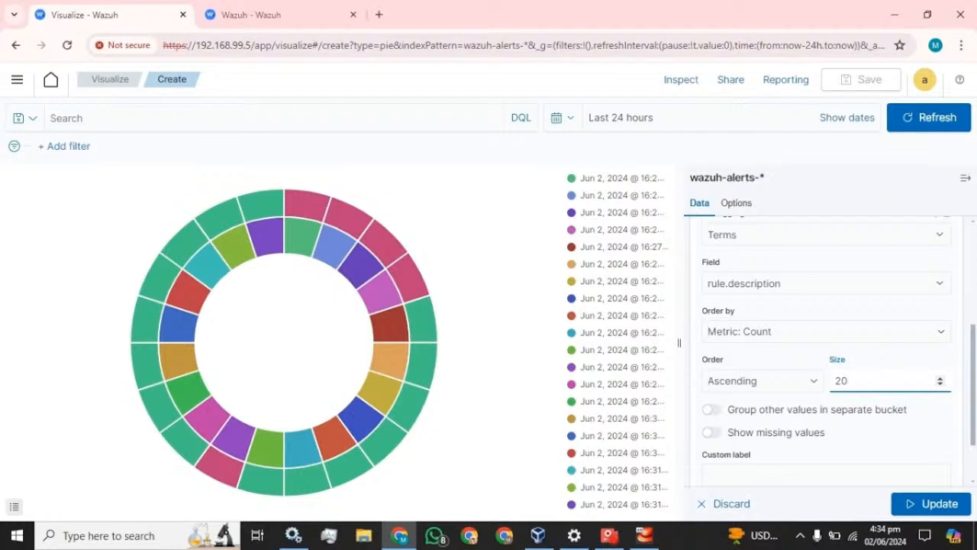
{"action": "left_click", "coordinate": [809, 473]}
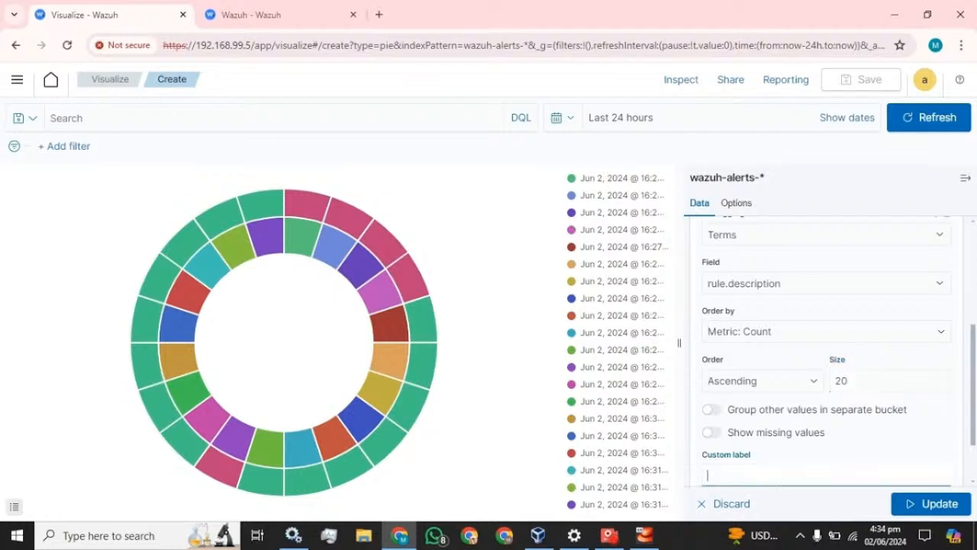
{"action": "type", "text": "Description"}
{"action": "scroll", "coordinate": [800, 407], "scroll_direction": "down", "scroll_amount": 2}
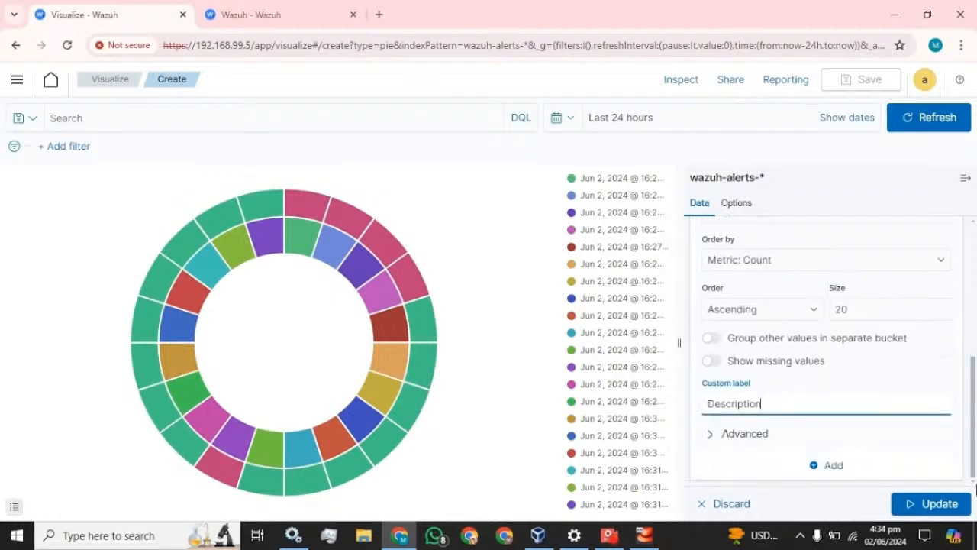
{"action": "left_click", "coordinate": [941, 504]}
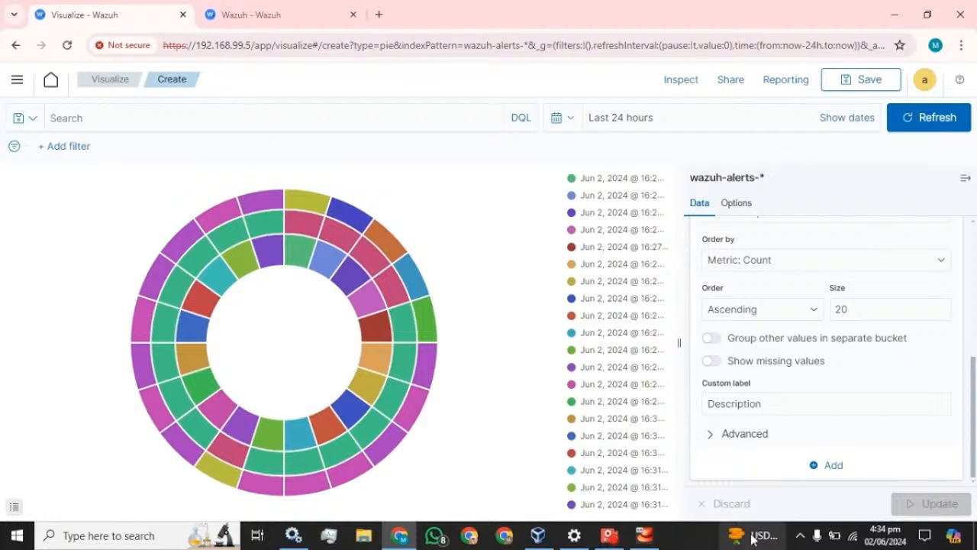
Save the pie visualization with the title 'Pie_chart'.
{"action": "left_click", "coordinate": [861, 81]}
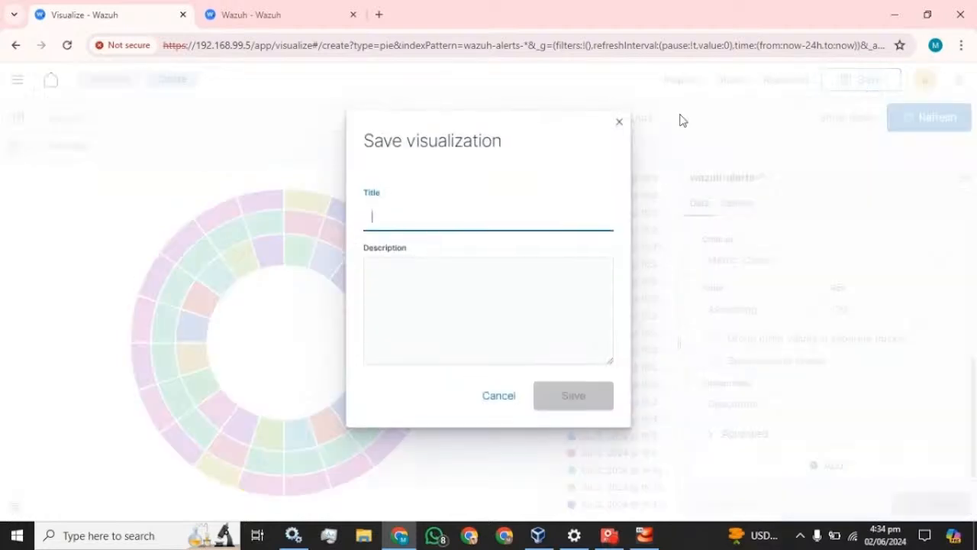
{"action": "type", "text": "Pie"}
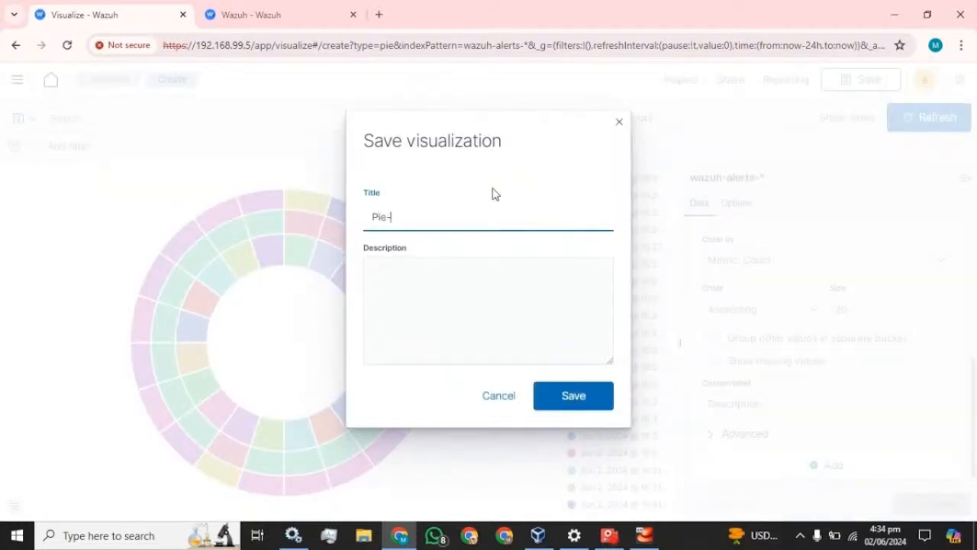
{"action": "type", "text": "_chart"}
{"action": "left_click", "coordinate": [572, 404]}
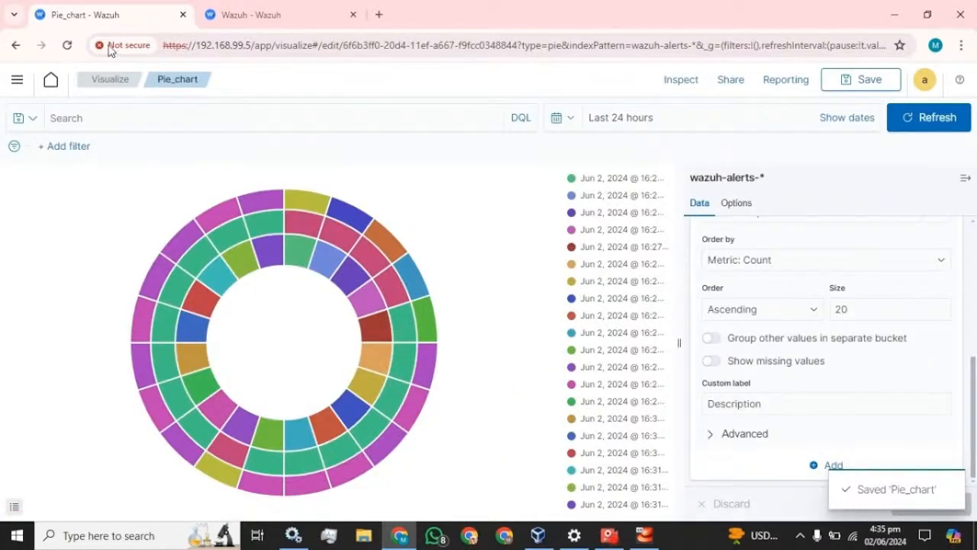
{"action": "left_click", "coordinate": [19, 82]}
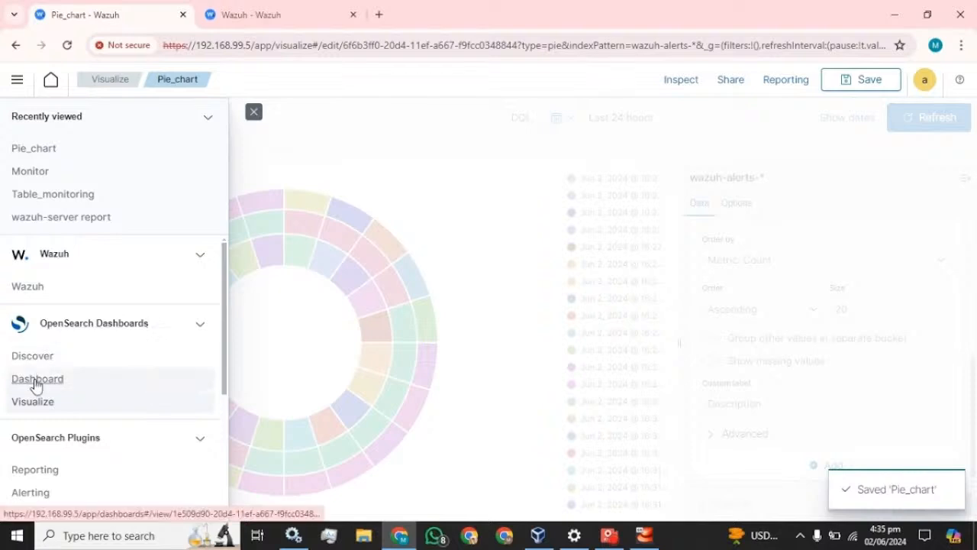
Open the Monitor dashboard in edit mode and shorten the Table_monitoring panel.
{"action": "left_click", "coordinate": [35, 381]}
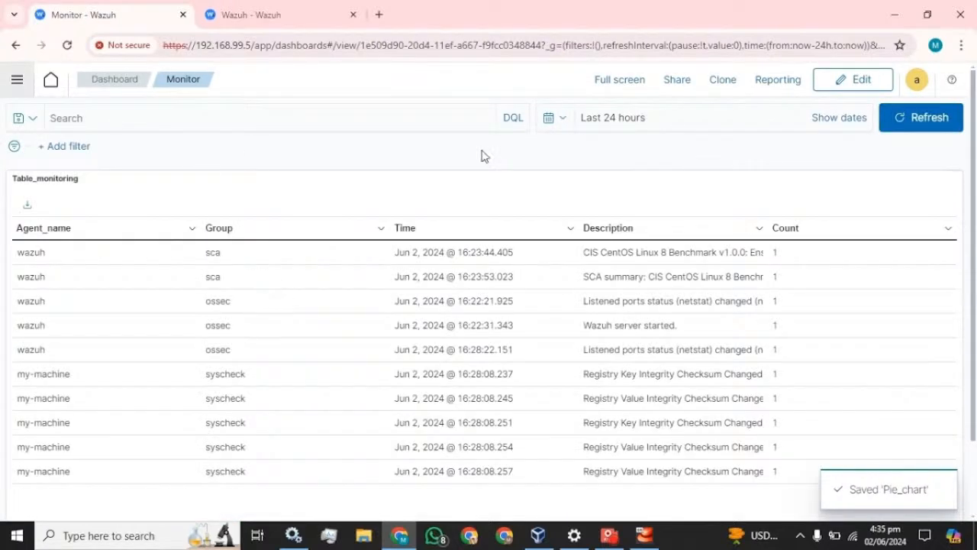
{"action": "left_click", "coordinate": [124, 83]}
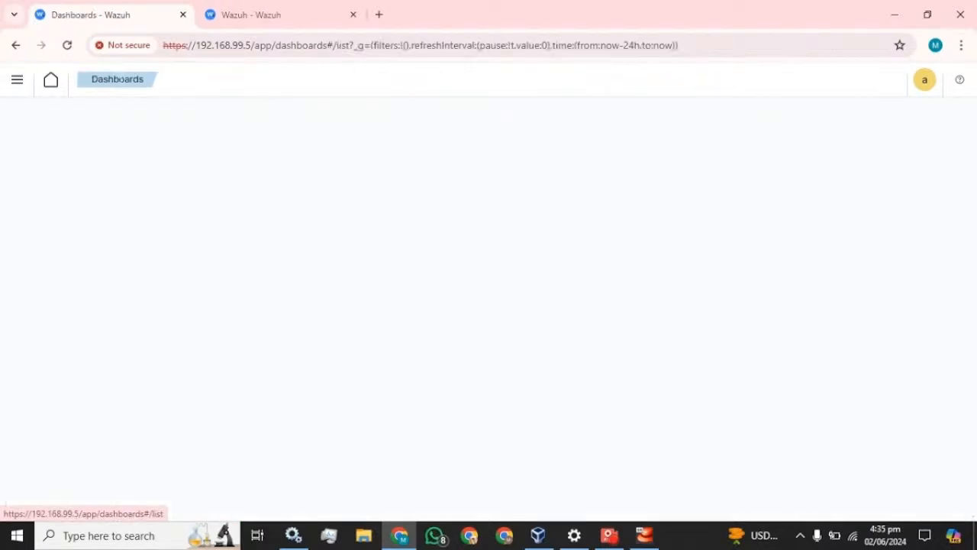
{"action": "left_click", "coordinate": [207, 255]}
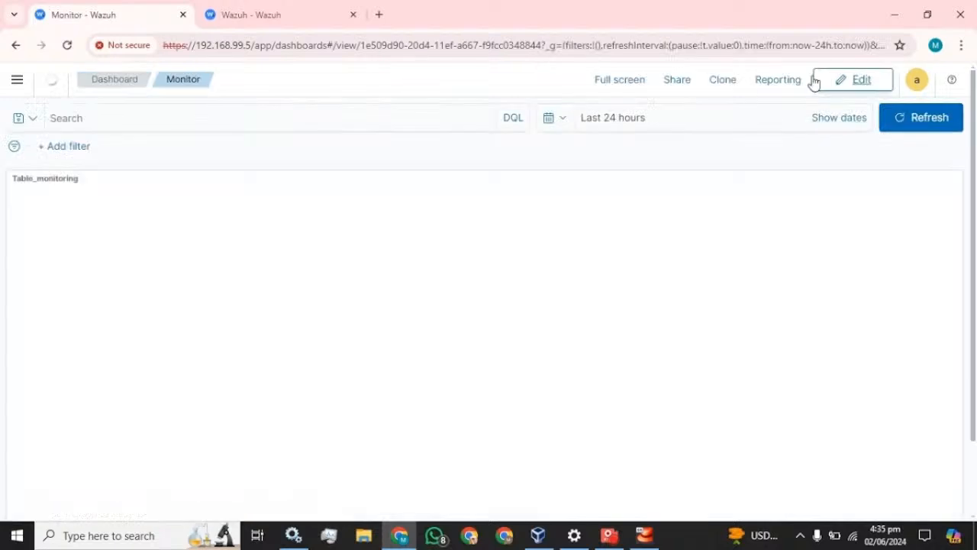
{"action": "left_click", "coordinate": [852, 78]}
{"action": "scroll", "coordinate": [808, 246], "scroll_direction": "down", "scroll_amount": 1}
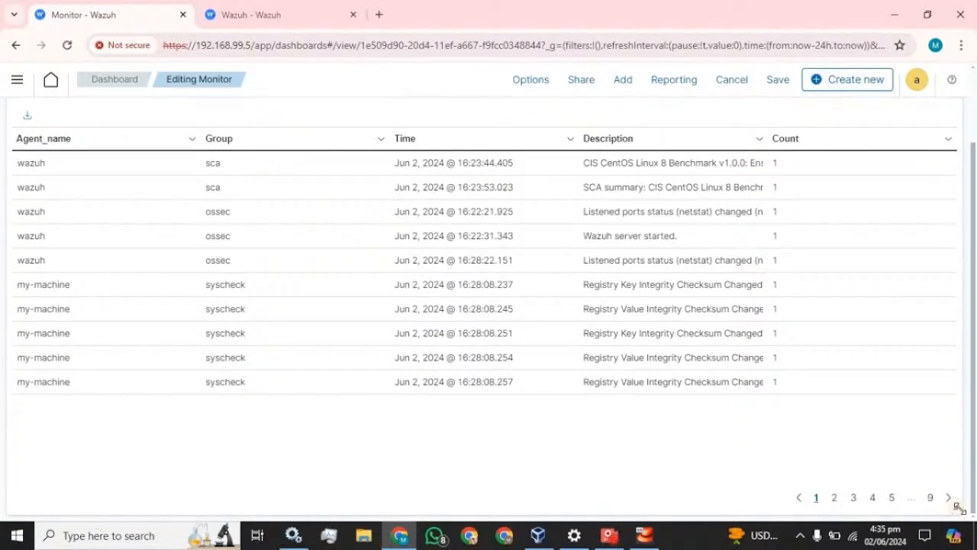
{"action": "left_click_drag", "start_coordinate": [952, 504], "coordinate": [947, 355]}
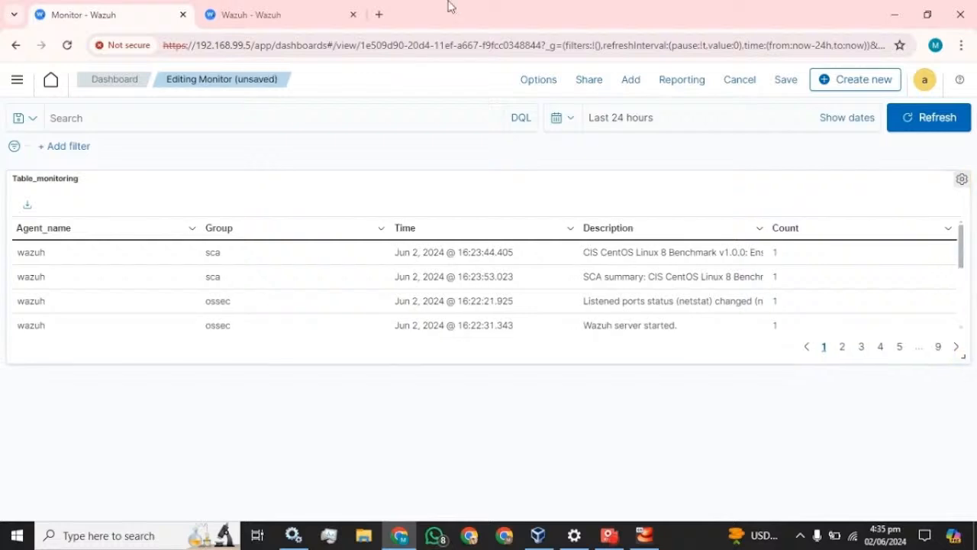
Add Pie_chart below the table, restore the table height, and widen the pie to full width.
{"action": "left_click", "coordinate": [640, 85]}
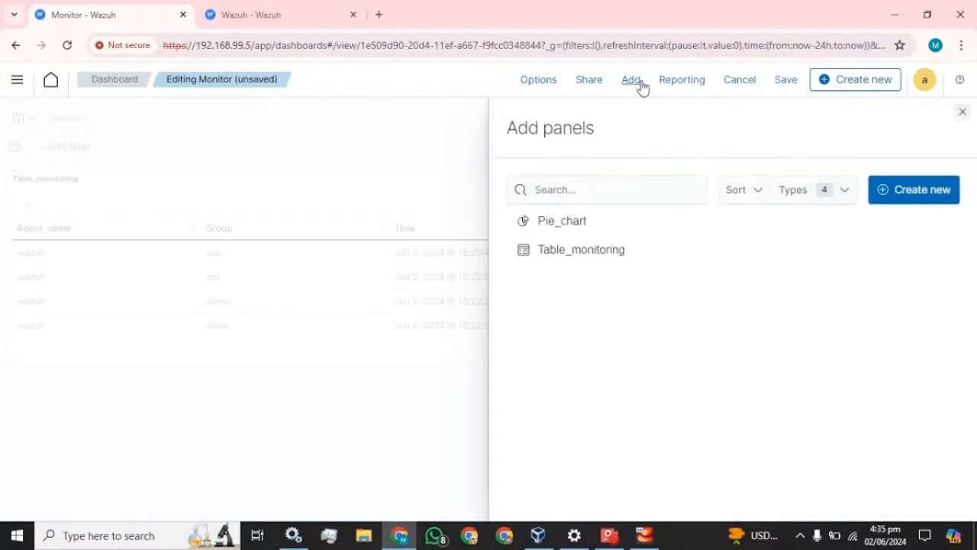
{"action": "left_click", "coordinate": [563, 223]}
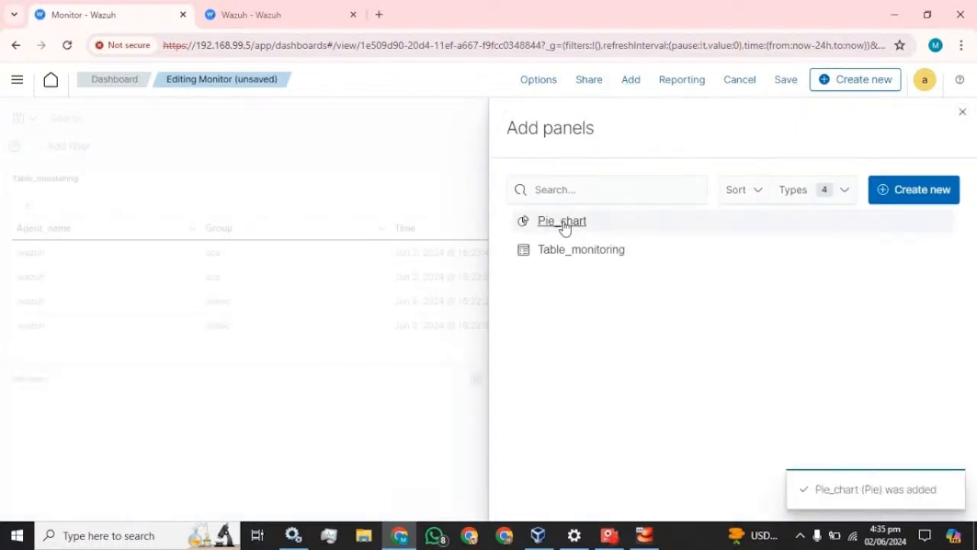
{"action": "left_click", "coordinate": [962, 112]}
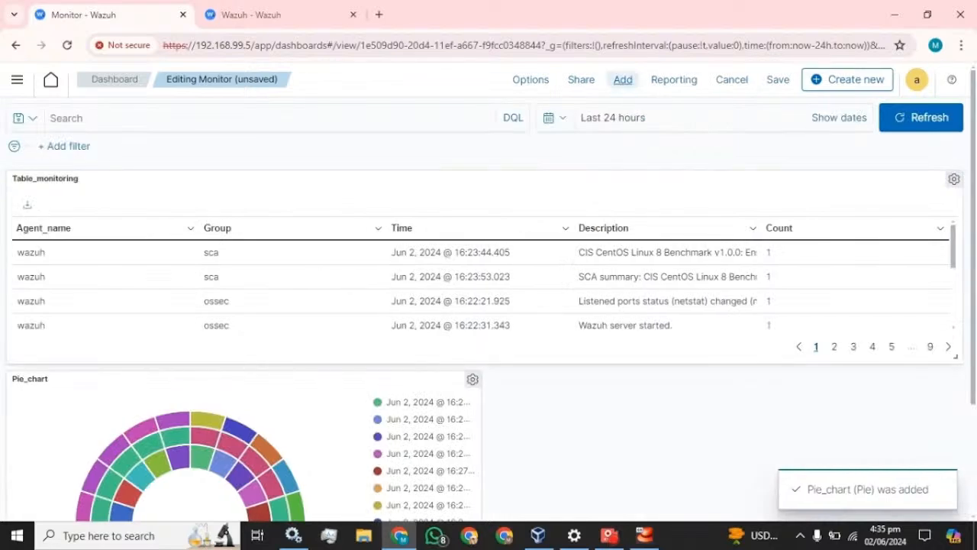
{"action": "scroll", "coordinate": [461, 303], "scroll_direction": "down", "scroll_amount": 5}
{"action": "left_click_drag", "start_coordinate": [955, 355], "coordinate": [966, 463]}
{"action": "scroll", "coordinate": [966, 463], "scroll_direction": "down", "scroll_amount": 3}
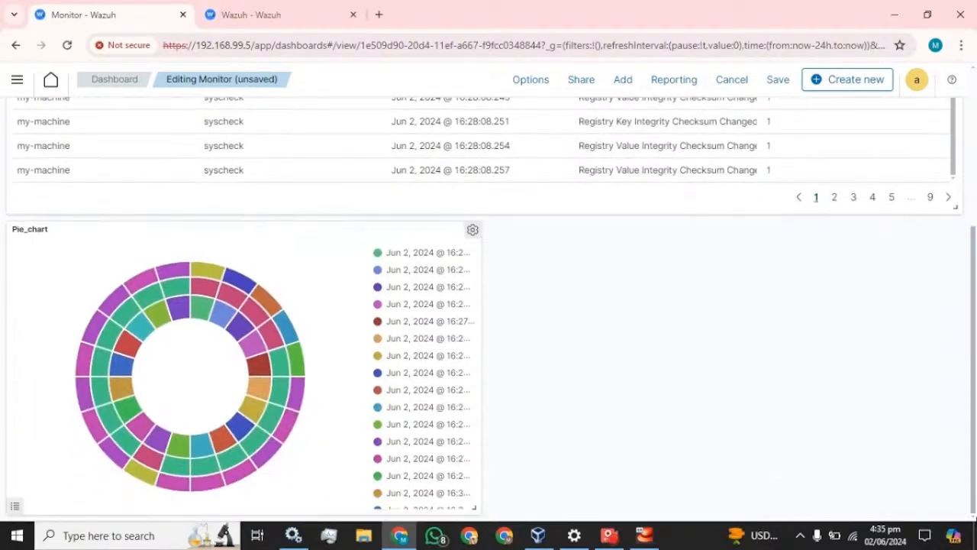
{"action": "left_click_drag", "start_coordinate": [475, 508], "coordinate": [959, 499]}
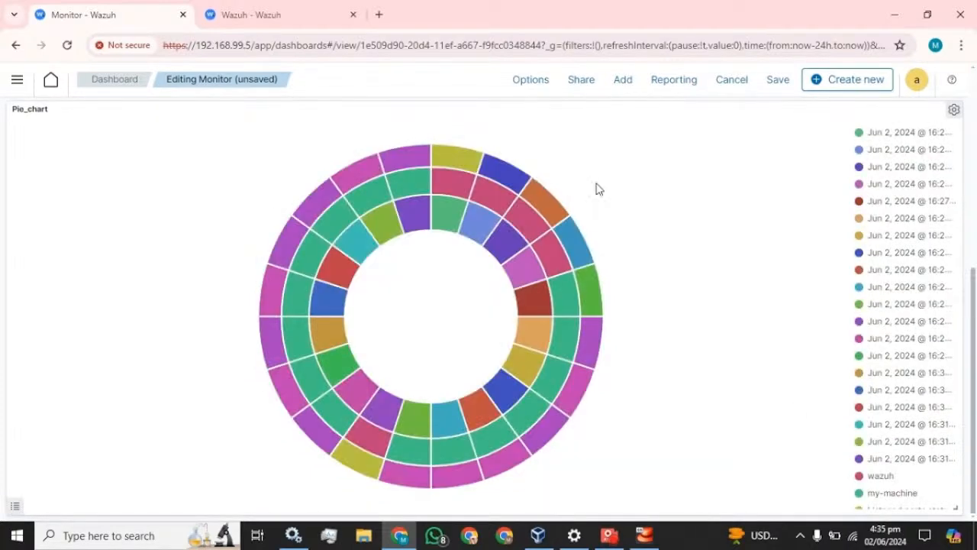
{"action": "scroll", "coordinate": [718, 300], "scroll_direction": "up", "scroll_amount": 1}
{"action": "scroll", "coordinate": [719, 299], "scroll_direction": "up", "scroll_amount": 3}
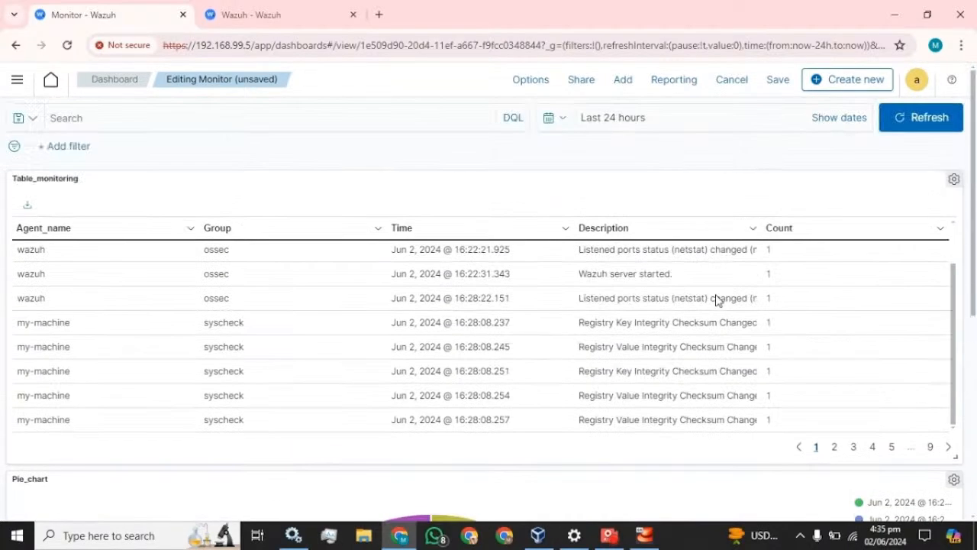
Save the Monitor dashboard and confirm the save in the Save dashboard dialog.
{"action": "left_click", "coordinate": [778, 80]}
{"action": "left_click", "coordinate": [583, 417]}
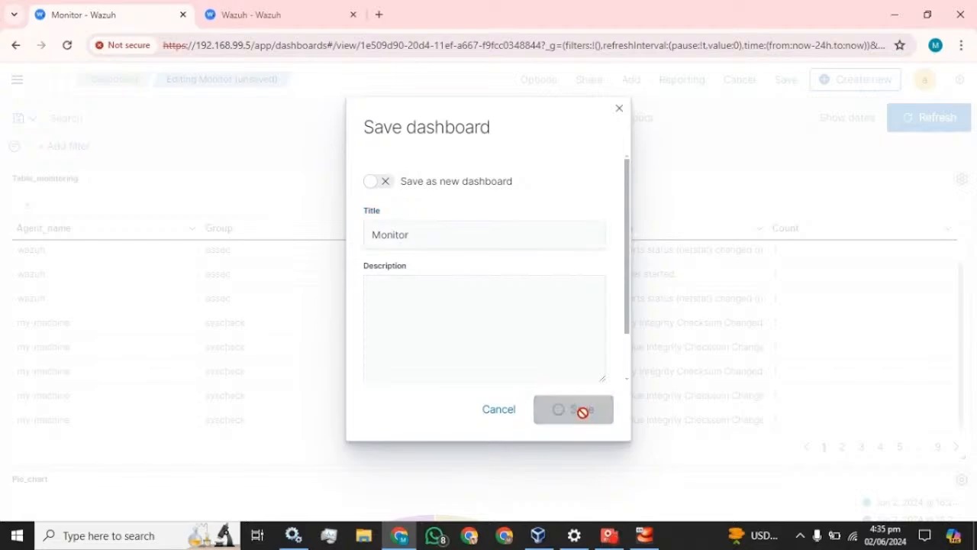
{"action": "scroll", "coordinate": [471, 314], "scroll_direction": "down", "scroll_amount": 4}
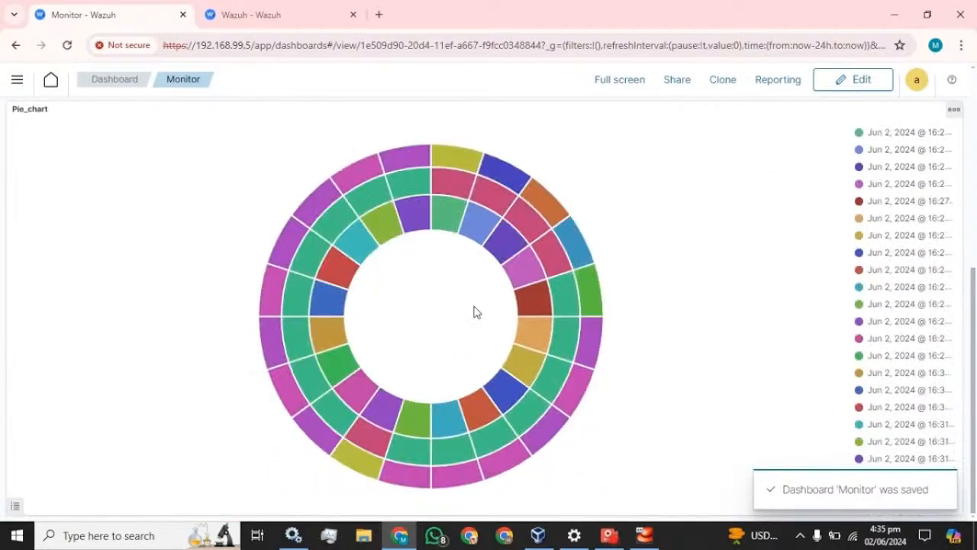
{"action": "scroll", "coordinate": [474, 311], "scroll_direction": "up", "scroll_amount": 3}
{"action": "scroll", "coordinate": [473, 311], "scroll_direction": "up", "scroll_amount": 1}
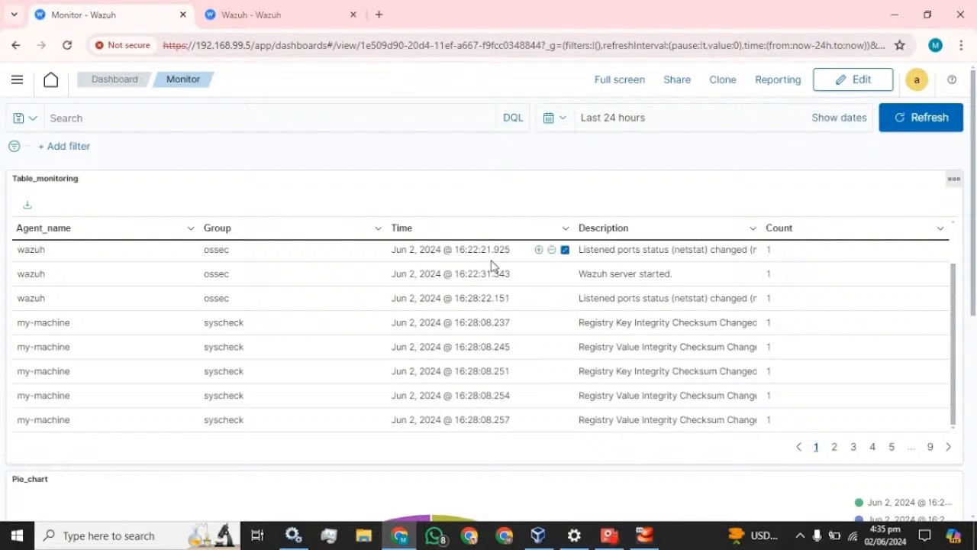
{"action": "scroll", "coordinate": [582, 349], "scroll_direction": "up", "scroll_amount": 2}
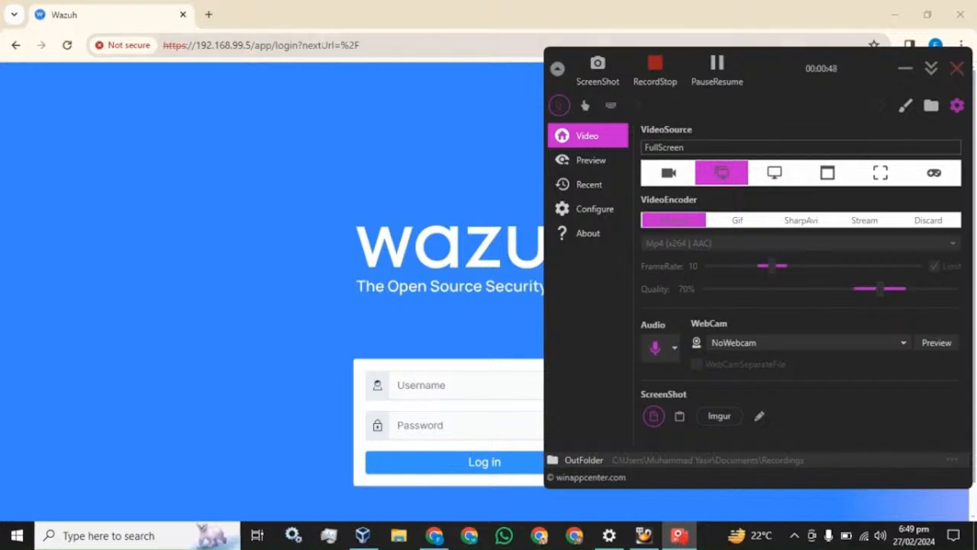
Sign in to Wazuh as admin with the account password, dismiss the breach warning, and choose Add agent.
{"action": "left_click", "coordinate": [305, 16]}
{"action": "left_click", "coordinate": [469, 377]}
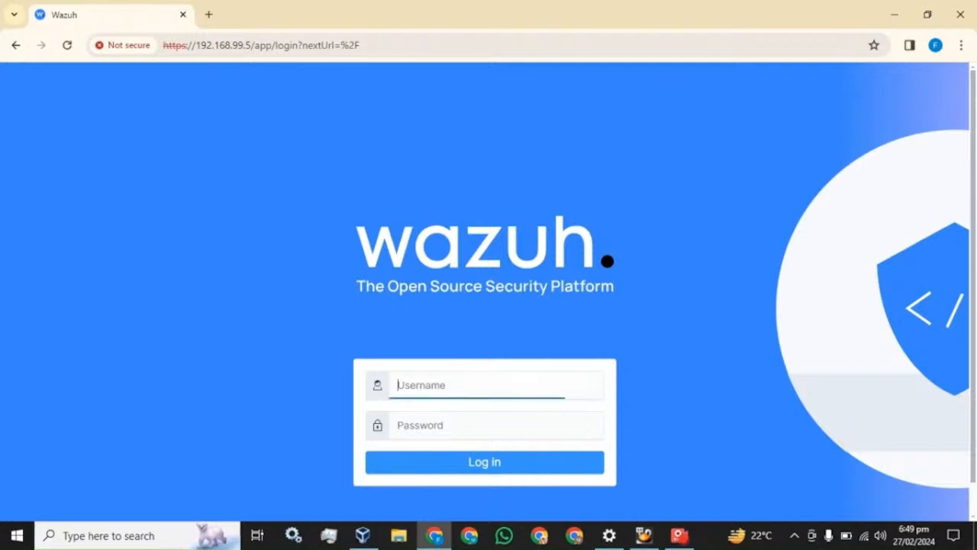
{"action": "type", "text": "admin"}
{"action": "key", "text": "Tab"}
{"action": "type", "text": "a"}
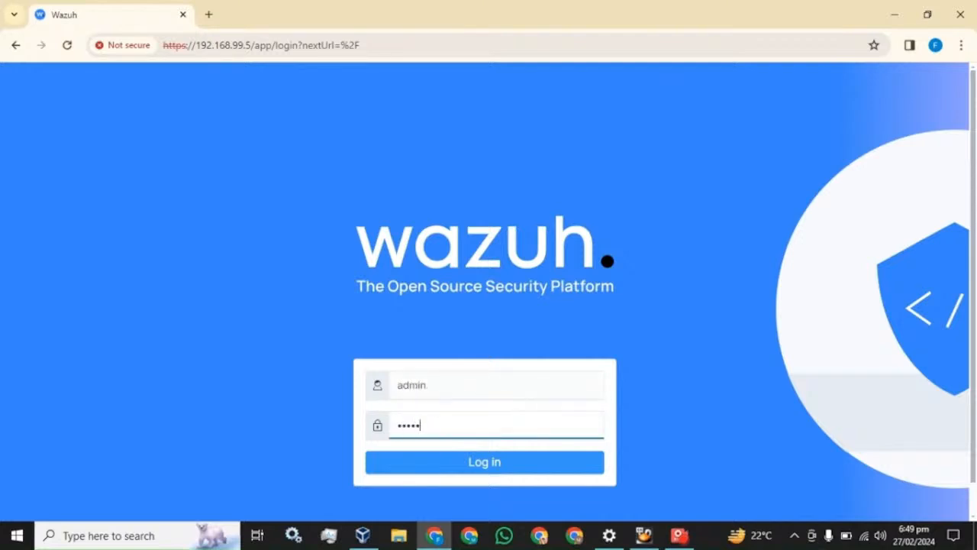
{"action": "key", "text": "Return"}
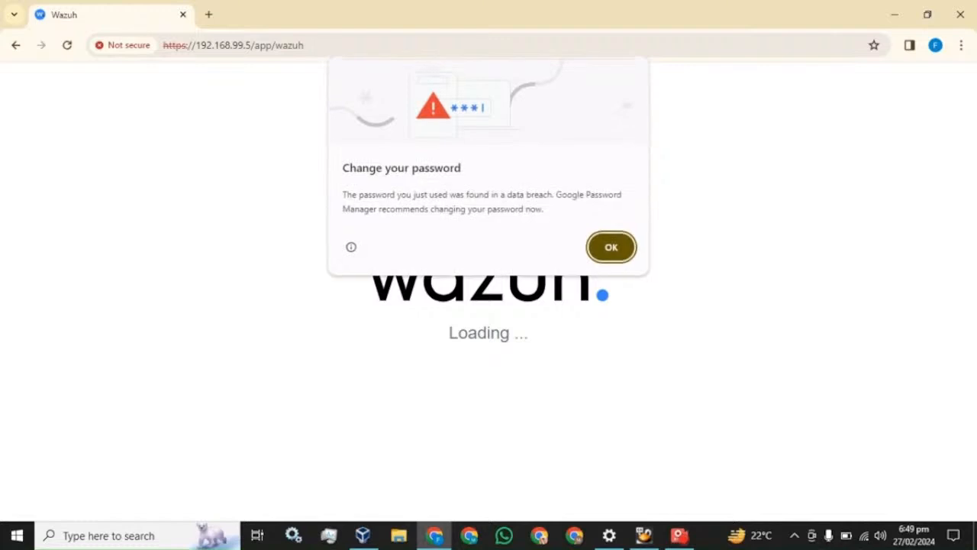
{"action": "left_click", "coordinate": [616, 250]}
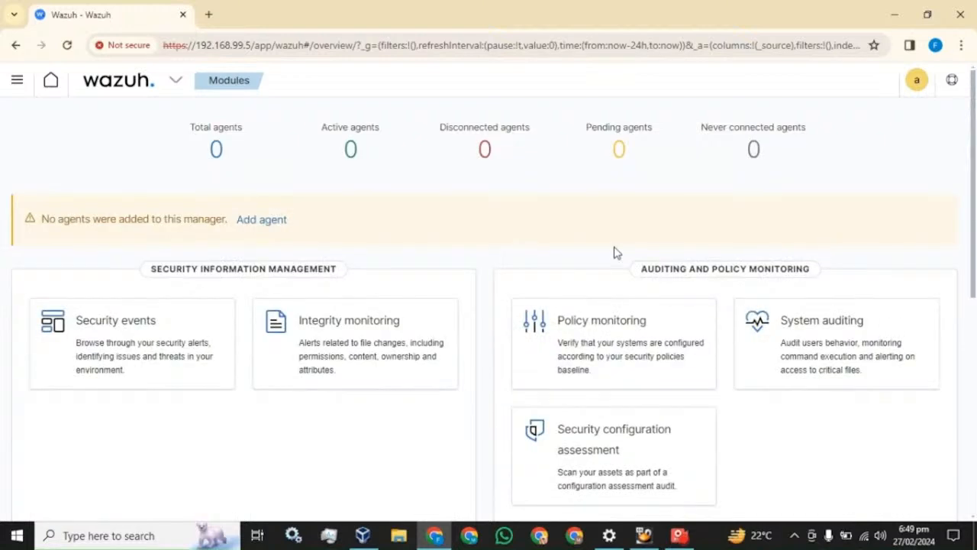
{"action": "left_click", "coordinate": [267, 220]}
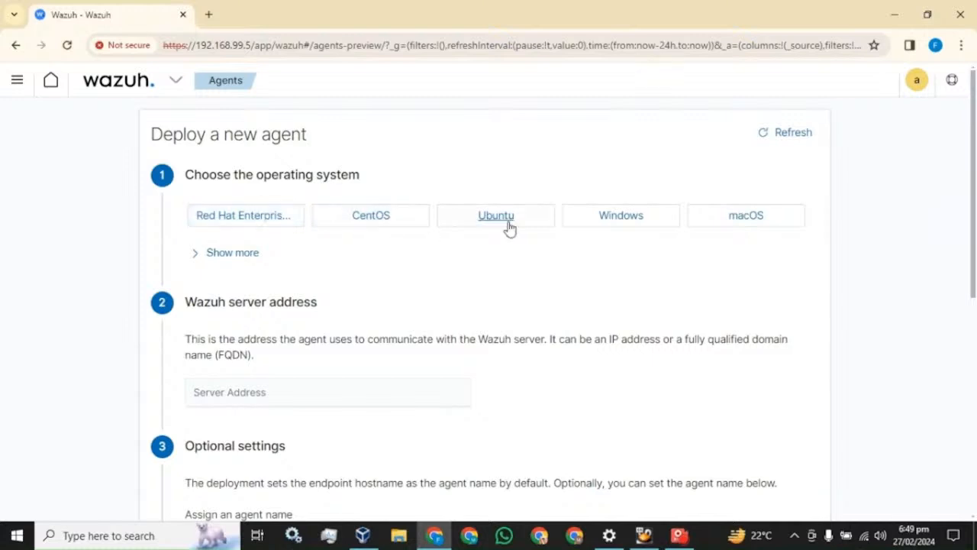
Choose Windows, set server address 192.168.99.5 and agent name my-machine.
{"action": "left_click", "coordinate": [614, 226]}
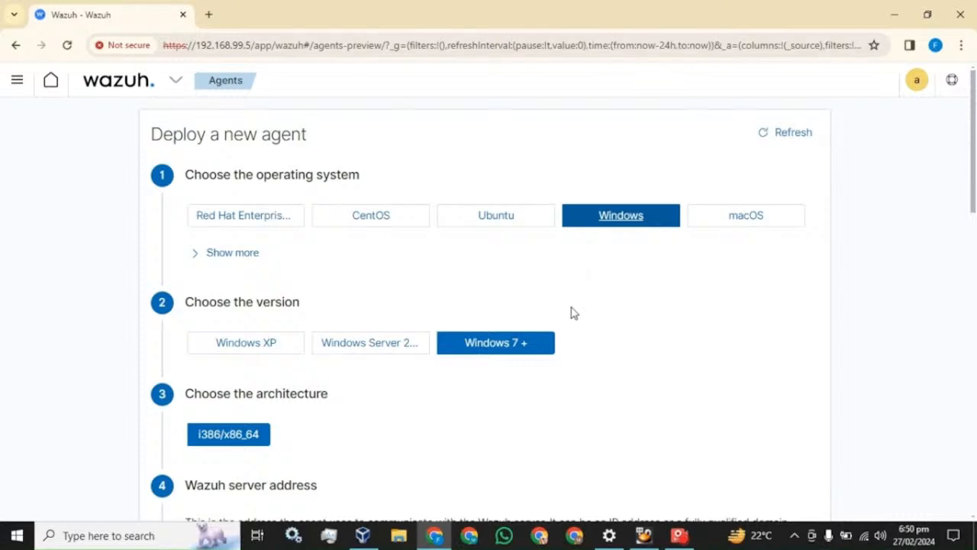
{"action": "scroll", "coordinate": [408, 357], "scroll_direction": "down", "scroll_amount": 5}
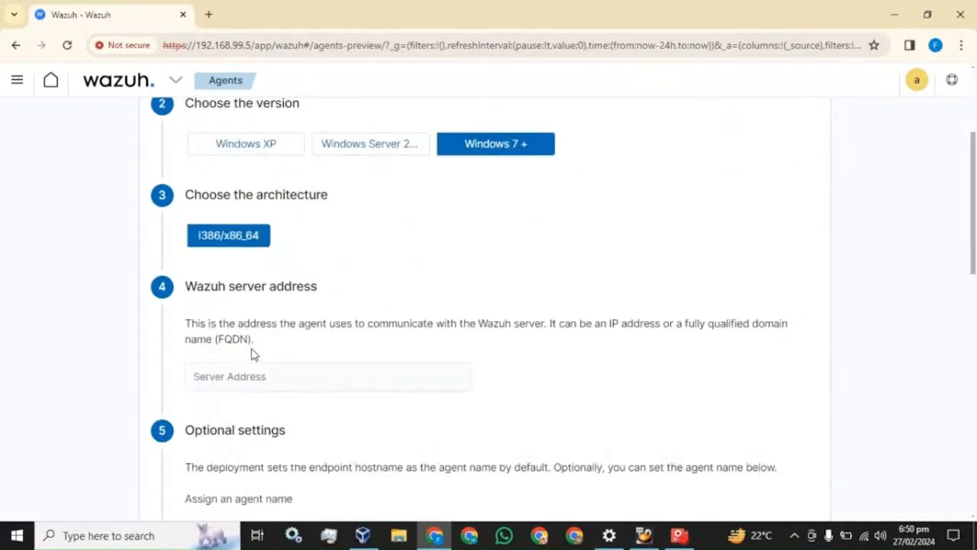
{"action": "scroll", "coordinate": [260, 166], "scroll_direction": "down", "scroll_amount": 1}
{"action": "left_click", "coordinate": [253, 153]}
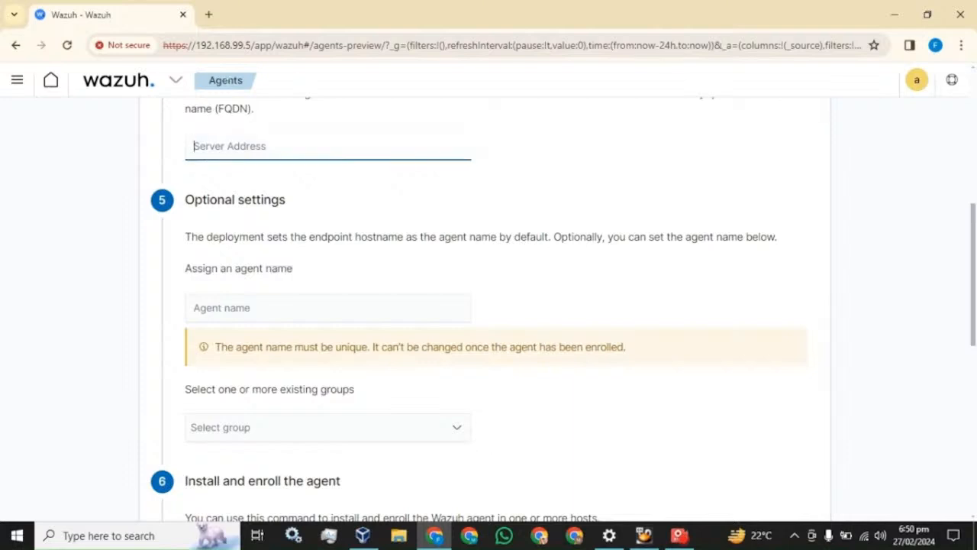
{"action": "left_click_drag", "start_coordinate": [253, 45], "coordinate": [196, 45]}
{"action": "key", "text": "ctrl+c"}
{"action": "left_click", "coordinate": [253, 146]}
{"action": "key", "text": "ctrl+v"}
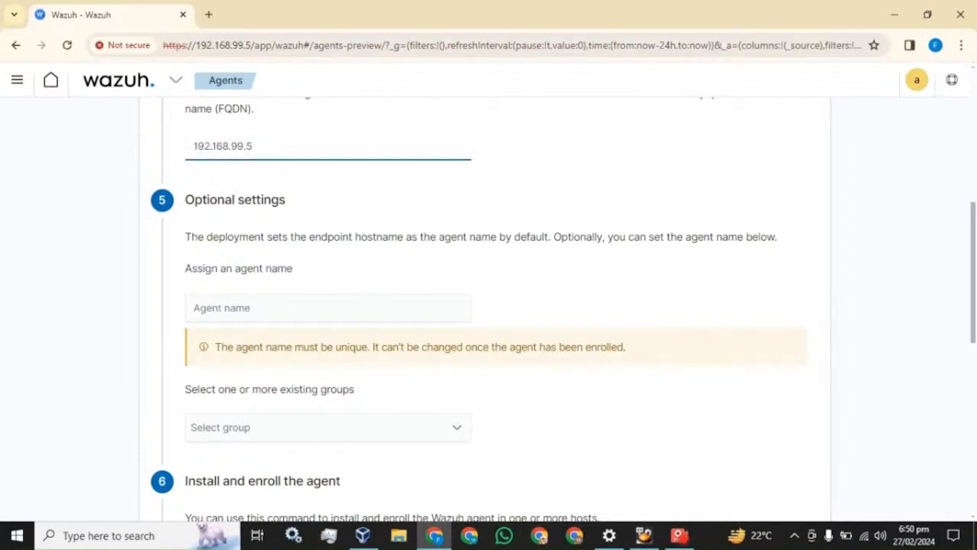
{"action": "left_click", "coordinate": [253, 308]}
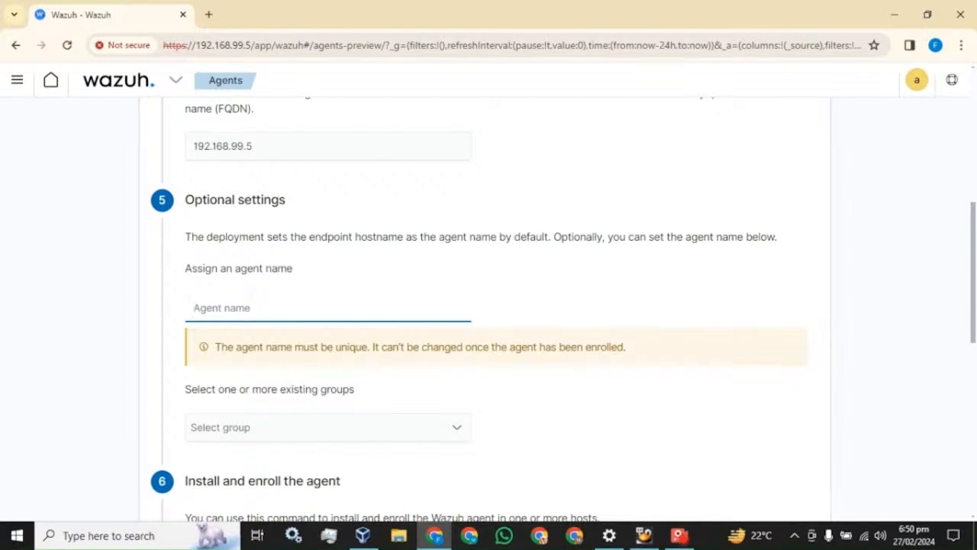
{"action": "type", "text": "my-machine"}
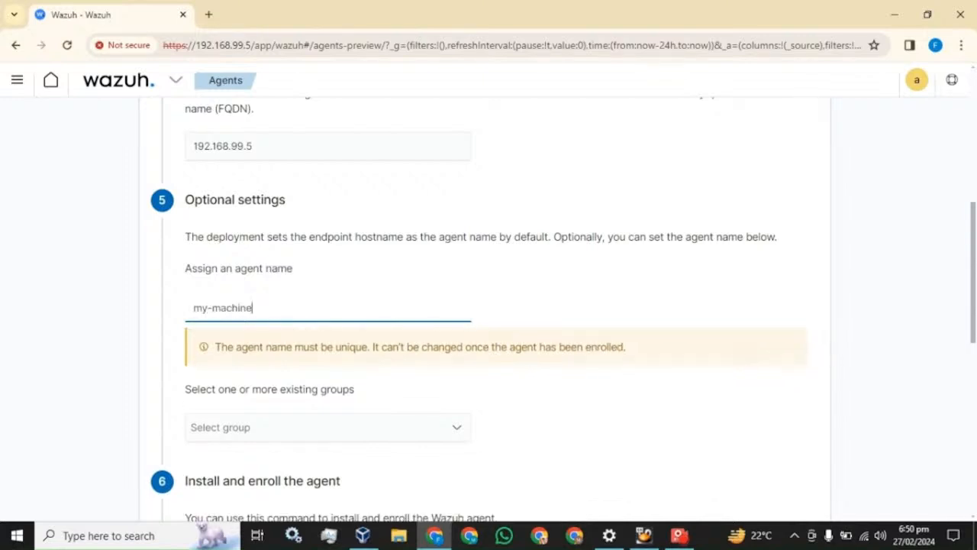
Copy the generated Windows agent install command.
{"action": "scroll", "coordinate": [260, 285], "scroll_direction": "down", "scroll_amount": 3}
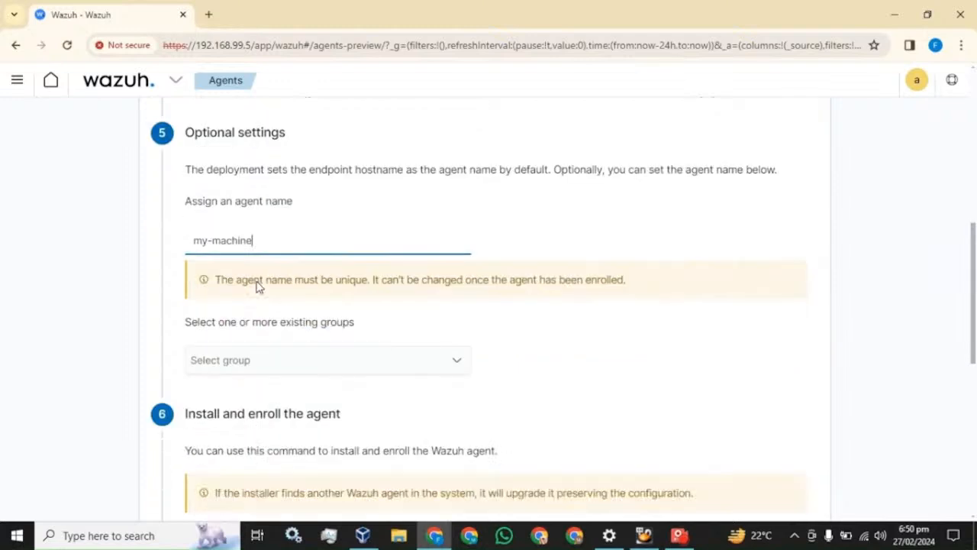
{"action": "scroll", "coordinate": [489, 312], "scroll_direction": "down", "scroll_amount": 2}
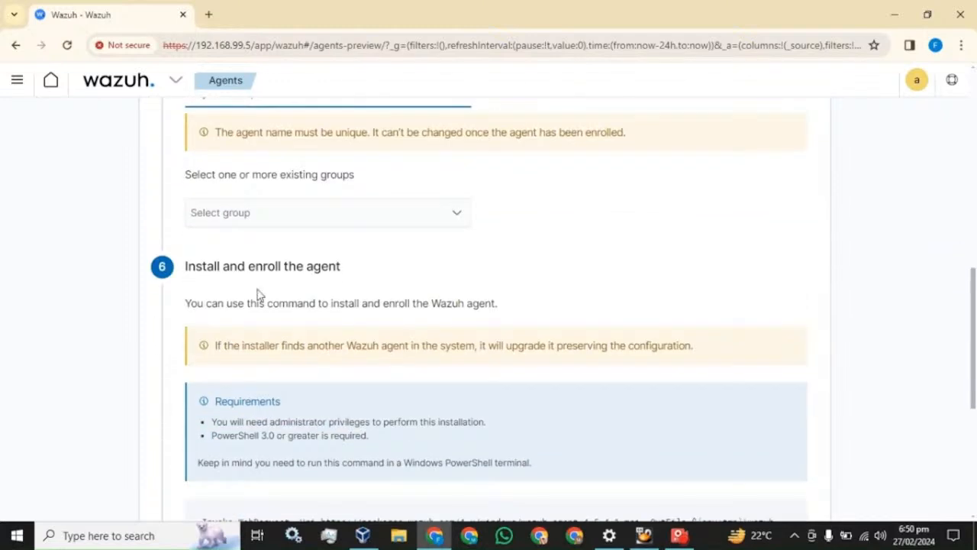
{"action": "scroll", "coordinate": [259, 294], "scroll_direction": "down", "scroll_amount": 3}
{"action": "scroll", "coordinate": [517, 303], "scroll_direction": "down", "scroll_amount": 3}
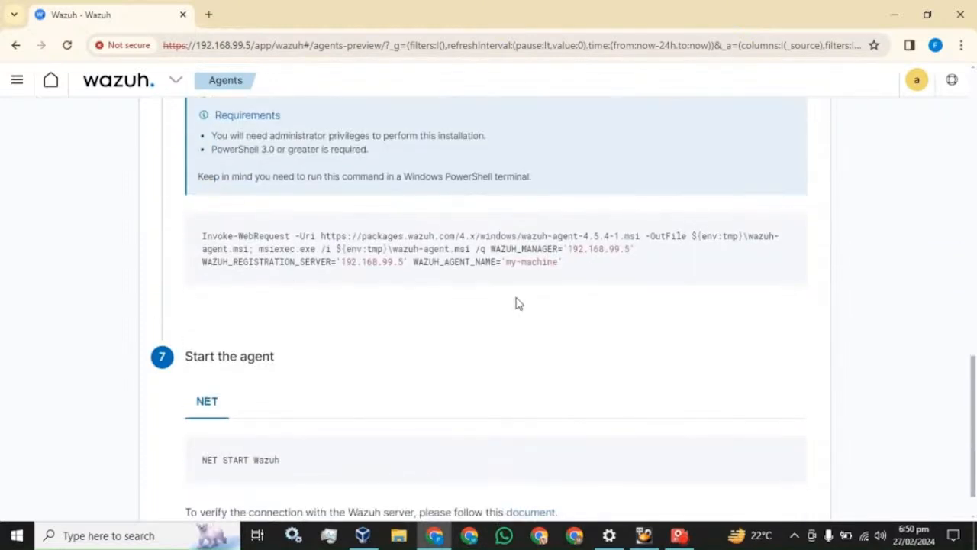
{"action": "mouse_move", "coordinate": [511, 255]}
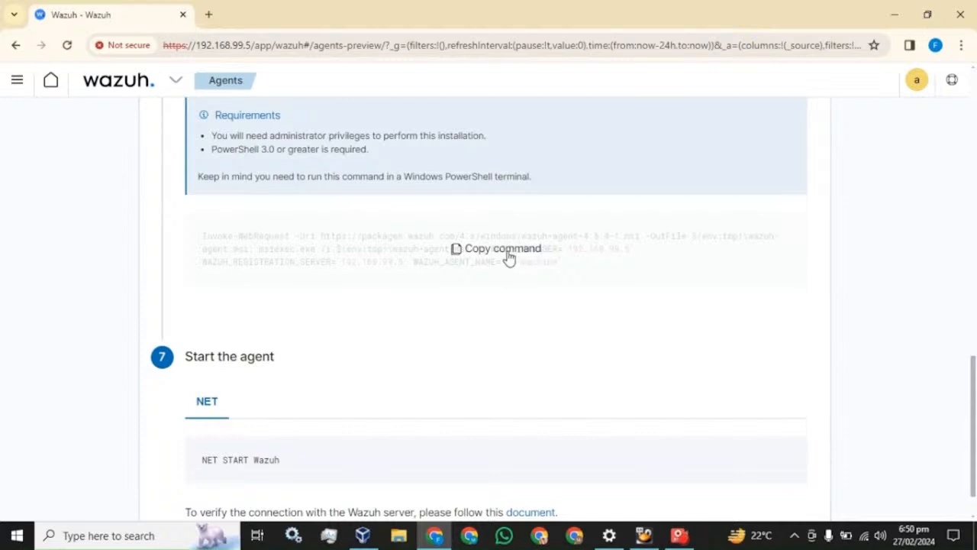
{"action": "left_click", "coordinate": [510, 255]}
Run the copied Wazuh agent install command in an administrator PowerShell.
{"action": "key", "text": "super"}
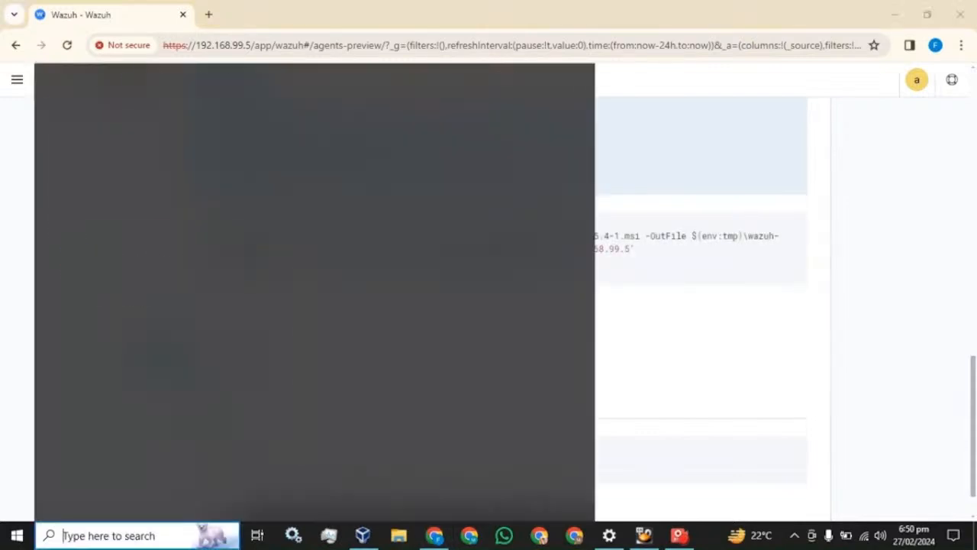
{"action": "type", "text": "power"}
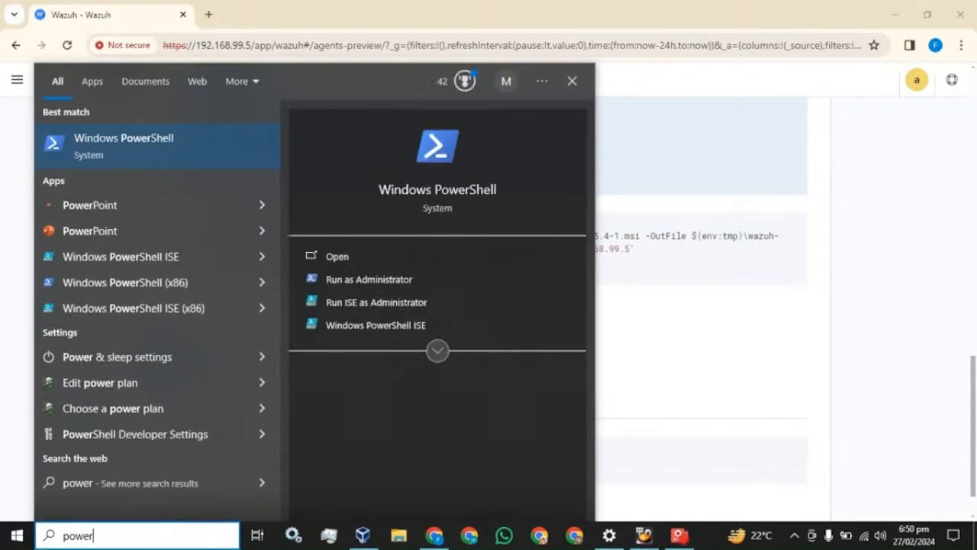
{"action": "right_click", "coordinate": [86, 145]}
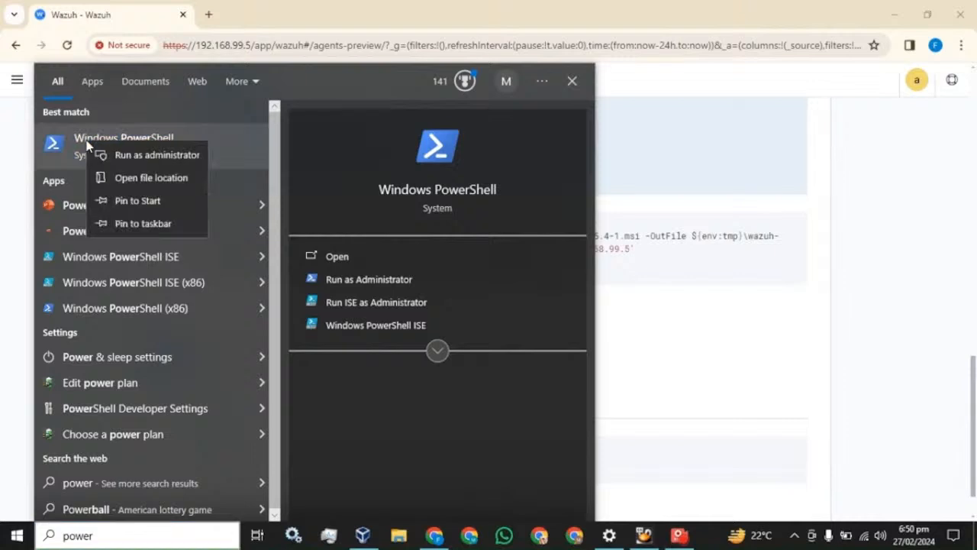
{"action": "left_click", "coordinate": [124, 155]}
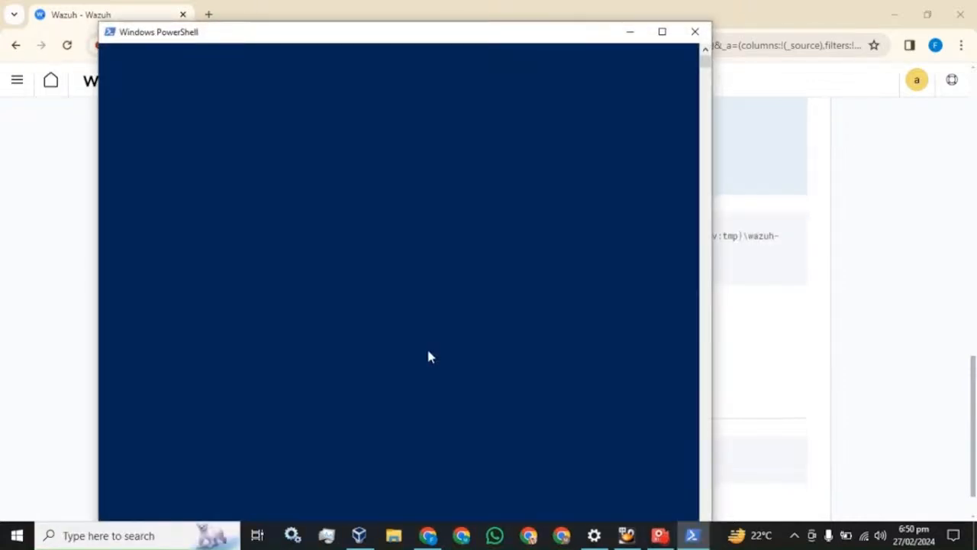
{"action": "right_click", "coordinate": [319, 156]}
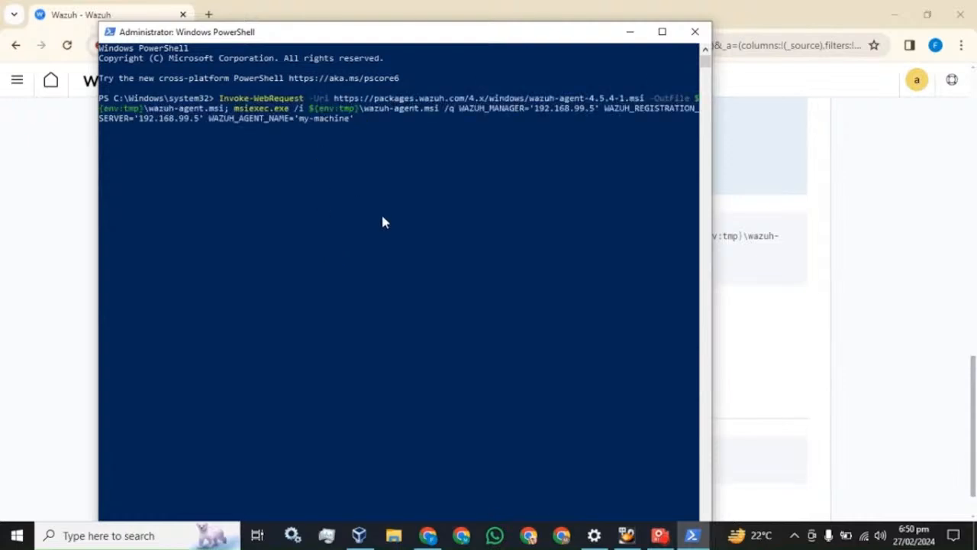
{"action": "key", "text": "Return"}
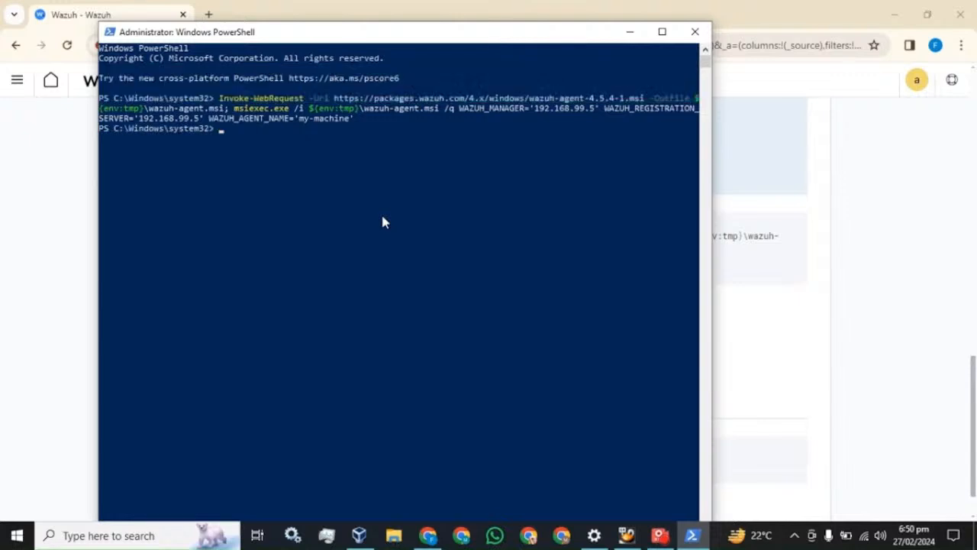
Copy NET START Wazuh from the agent page and run it in PowerShell.
{"action": "left_click", "coordinate": [411, 1]}
{"action": "scroll", "coordinate": [352, 329], "scroll_direction": "down", "scroll_amount": 1}
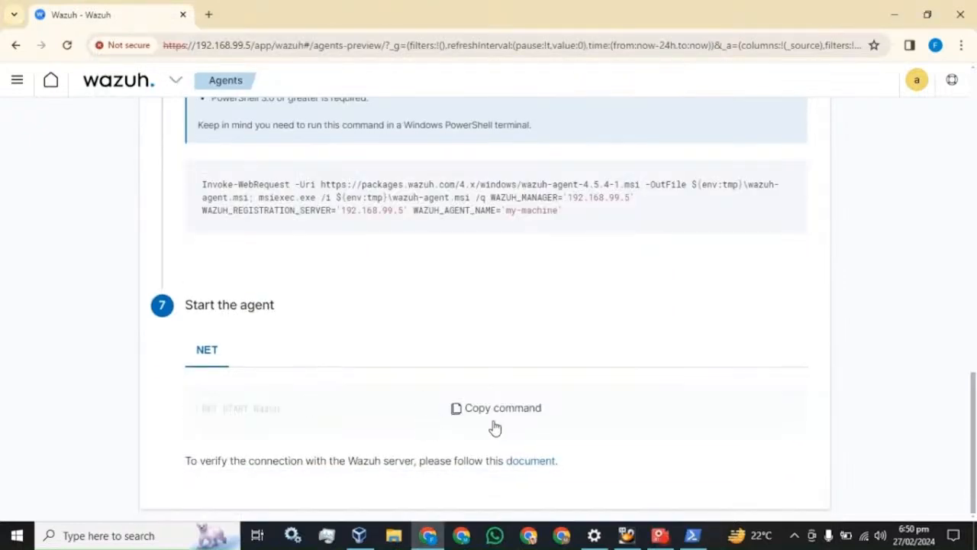
{"action": "left_click", "coordinate": [495, 411]}
{"action": "left_click", "coordinate": [693, 536]}
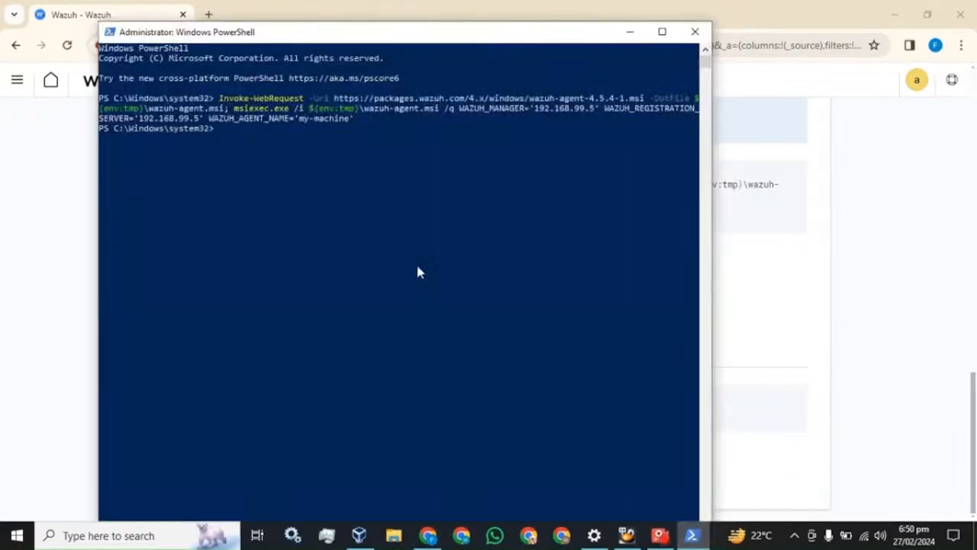
{"action": "right_click", "coordinate": [418, 267]}
{"action": "key", "text": "Return"}
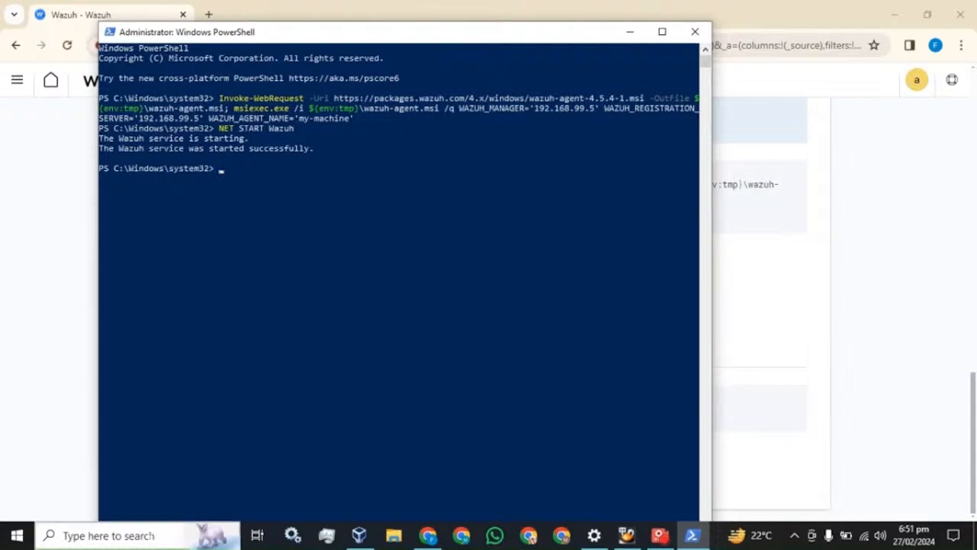
{"action": "left_click", "coordinate": [150, 536]}
Check in Services that the Wazuh service is Running, then close Services and return to Chrome.
{"action": "type", "text": "serv"}
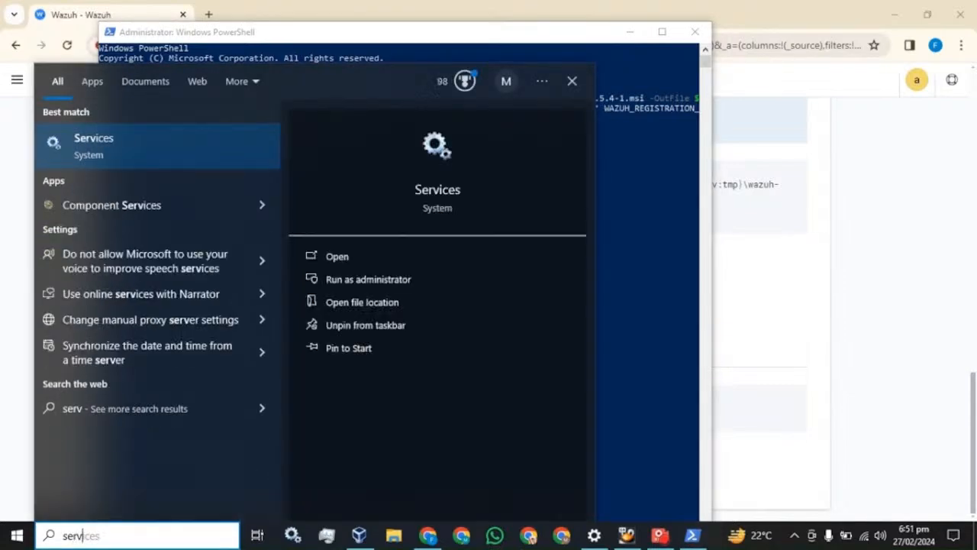
{"action": "left_click", "coordinate": [122, 148]}
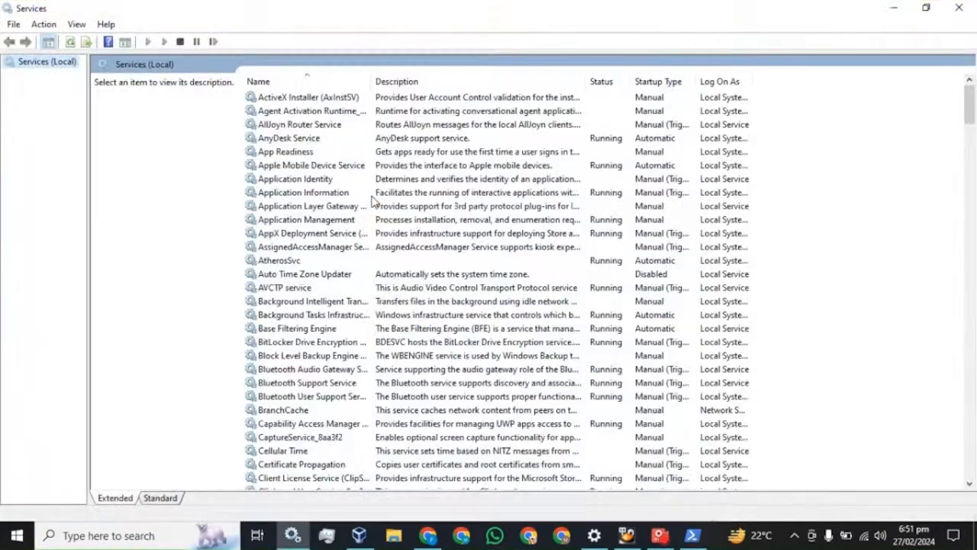
{"action": "left_click", "coordinate": [309, 220]}
{"action": "key", "text": "w"}
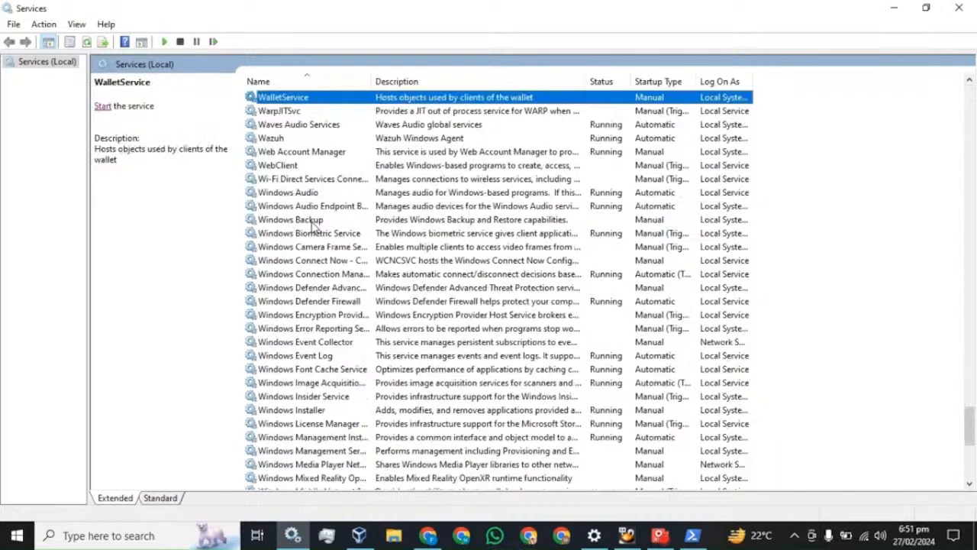
{"action": "left_click", "coordinate": [288, 142]}
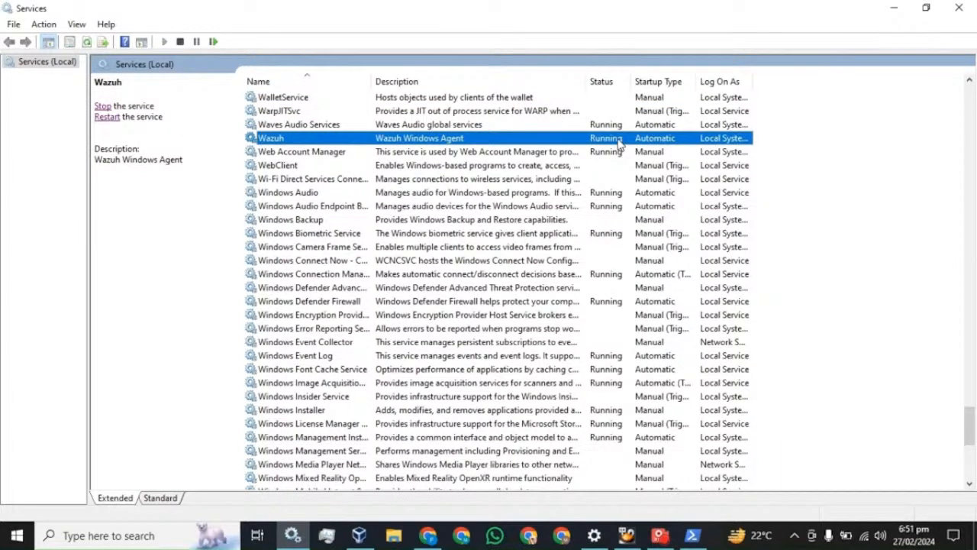
{"action": "left_click", "coordinate": [959, 7]}
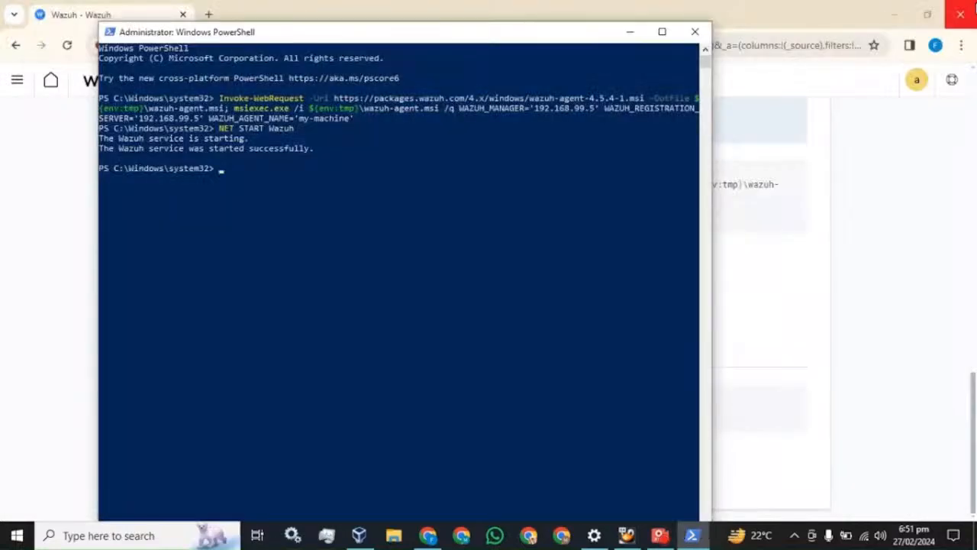
{"action": "left_click", "coordinate": [772, 11]}
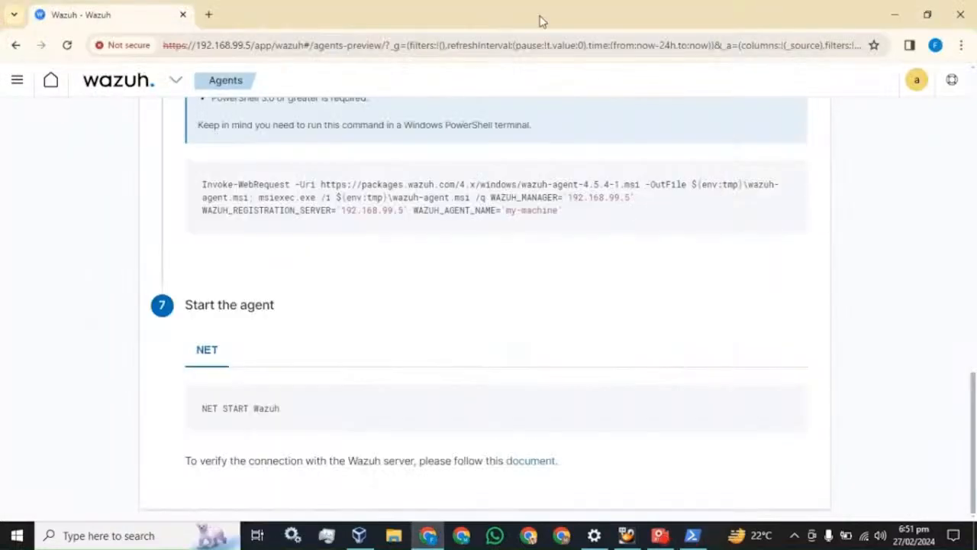
Return to the Wazuh modules overview and reload it until it shows 1 active agent.
{"action": "left_click", "coordinate": [17, 80]}
{"action": "left_click", "coordinate": [31, 215]}
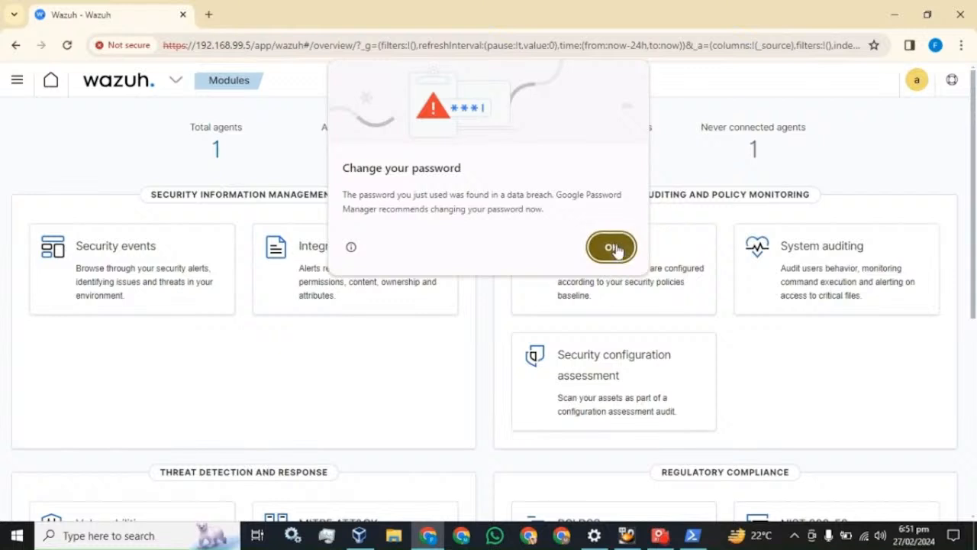
{"action": "left_click", "coordinate": [615, 247]}
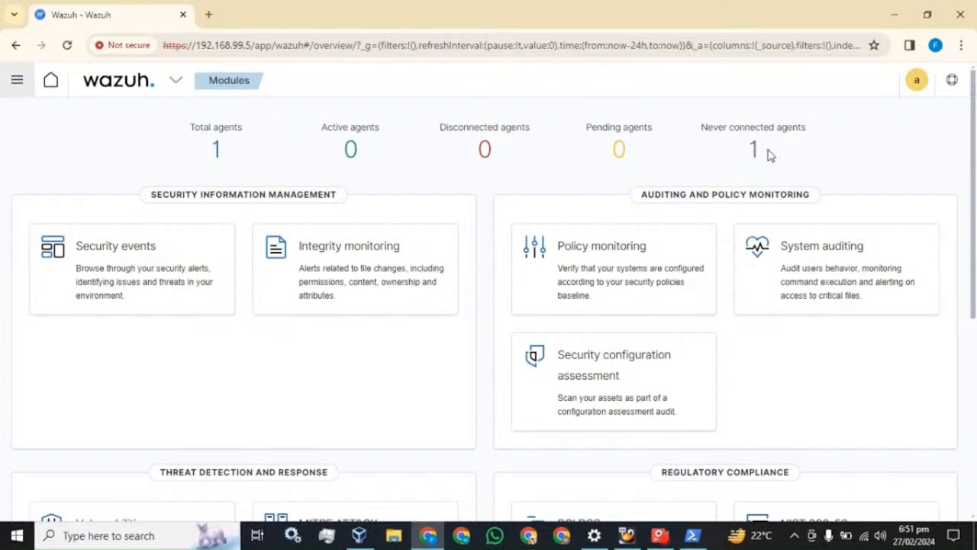
{"action": "left_click", "coordinate": [67, 45]}
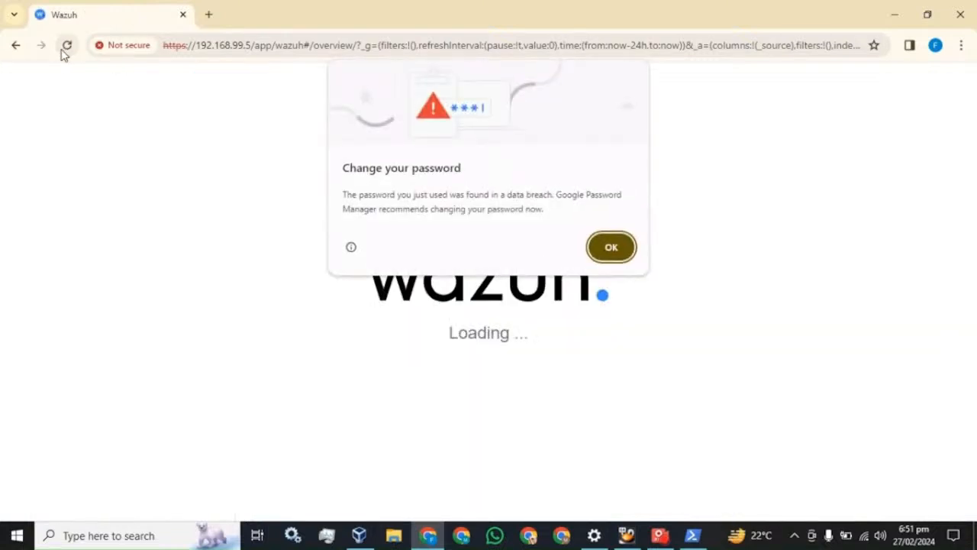
{"action": "left_click", "coordinate": [609, 248]}
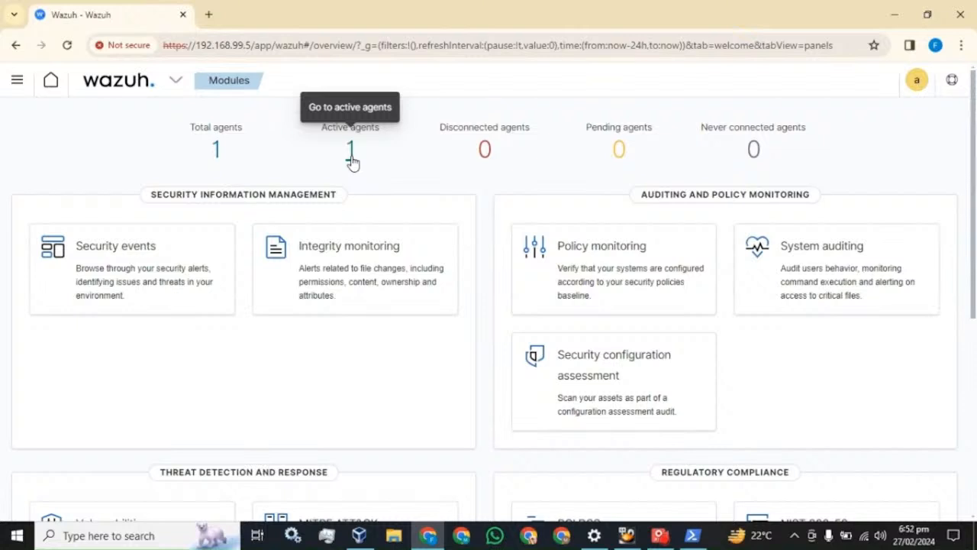
Open the Security events dashboard and show 50 alerts per page.
{"action": "left_click", "coordinate": [102, 259]}
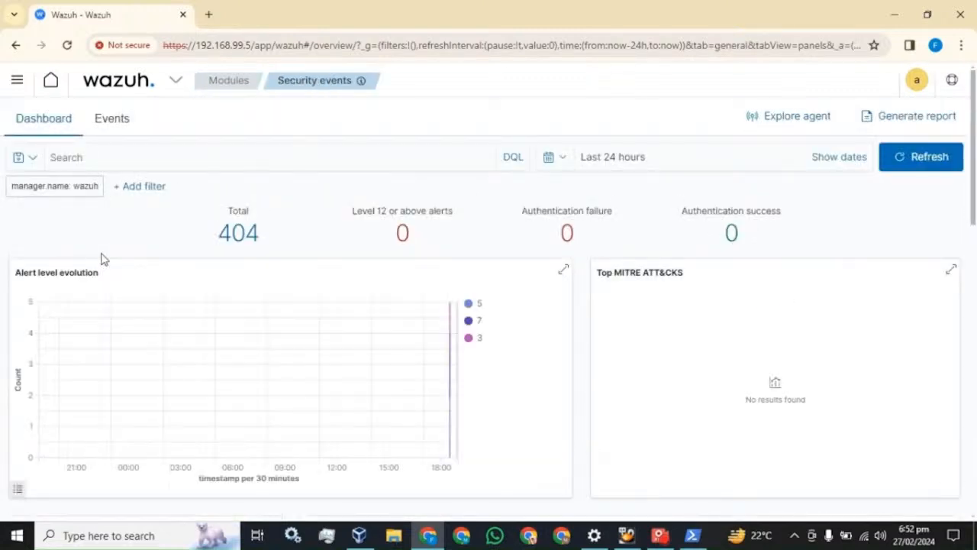
{"action": "left_click_drag", "start_coordinate": [263, 240], "coordinate": [218, 234]}
{"action": "scroll", "coordinate": [341, 242], "scroll_direction": "down", "scroll_amount": 5}
{"action": "scroll", "coordinate": [405, 266], "scroll_direction": "down", "scroll_amount": 4}
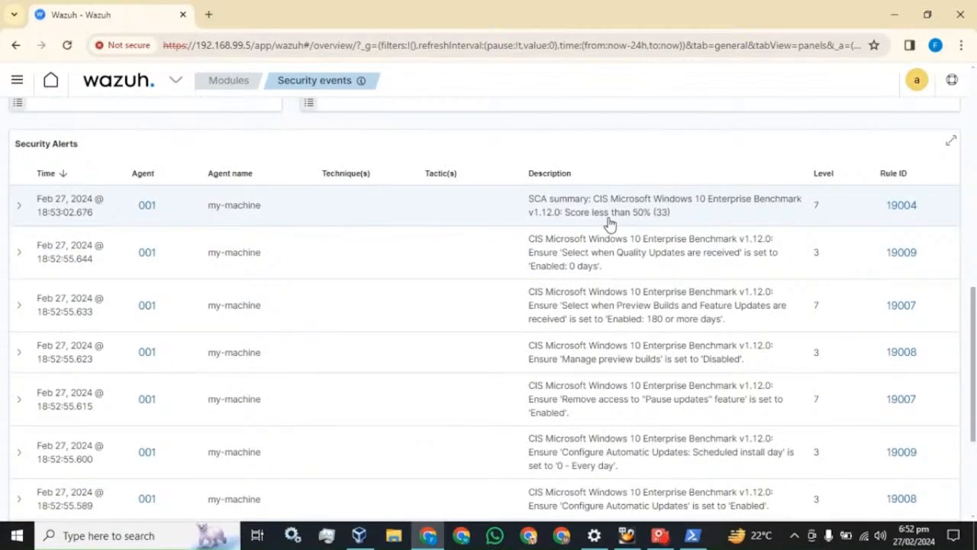
{"action": "scroll", "coordinate": [615, 224], "scroll_direction": "down", "scroll_amount": 3}
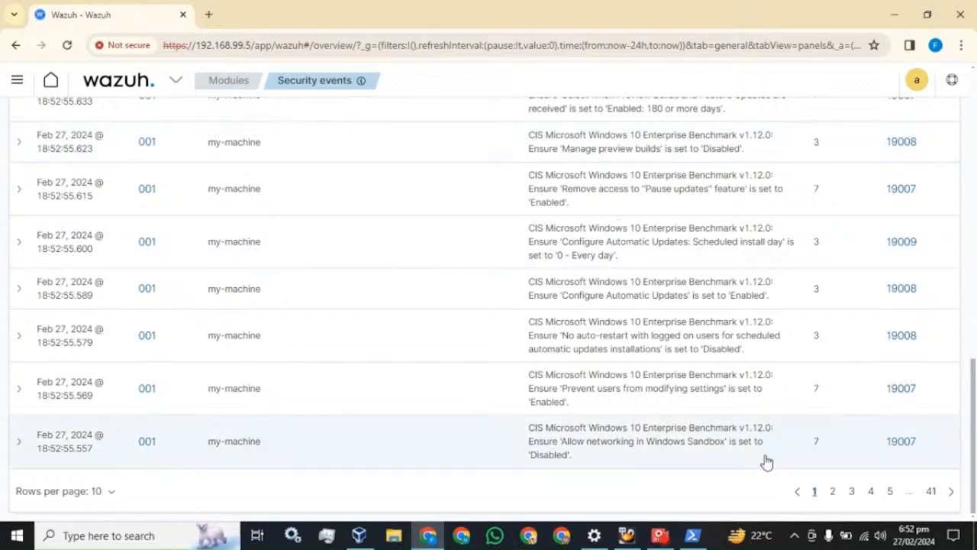
{"action": "left_click", "coordinate": [113, 492]}
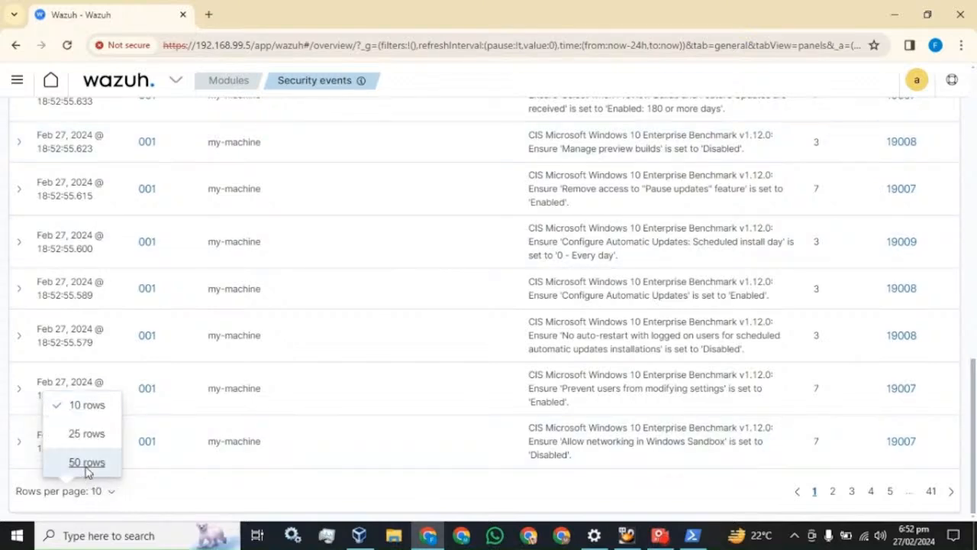
{"action": "left_click", "coordinate": [85, 462]}
Refresh the dashboard so the alert total rises from 404 to 405.
{"action": "scroll", "coordinate": [329, 366], "scroll_direction": "down", "scroll_amount": 12}
{"action": "scroll", "coordinate": [337, 367], "scroll_direction": "down", "scroll_amount": 10}
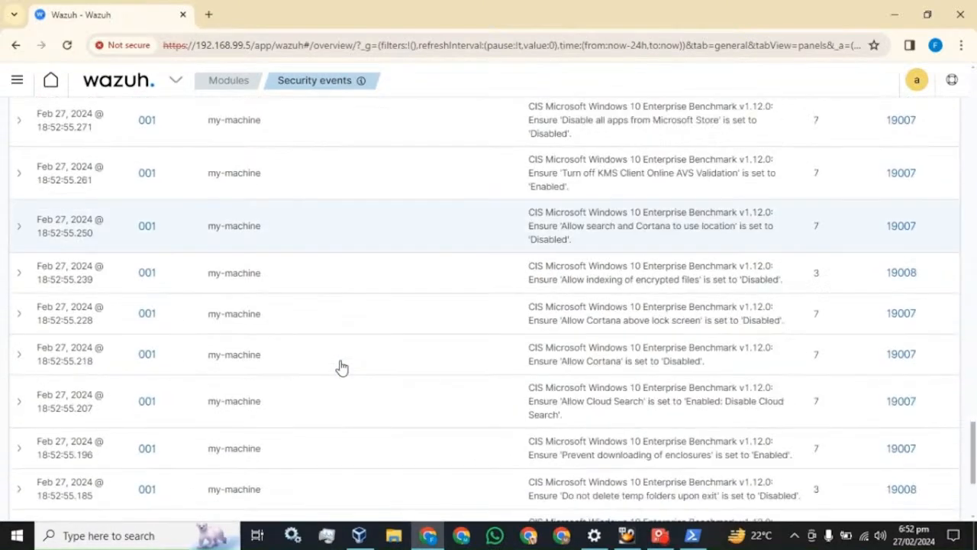
{"action": "scroll", "coordinate": [349, 367], "scroll_direction": "up", "scroll_amount": 10}
{"action": "scroll", "coordinate": [407, 389], "scroll_direction": "up", "scroll_amount": 10}
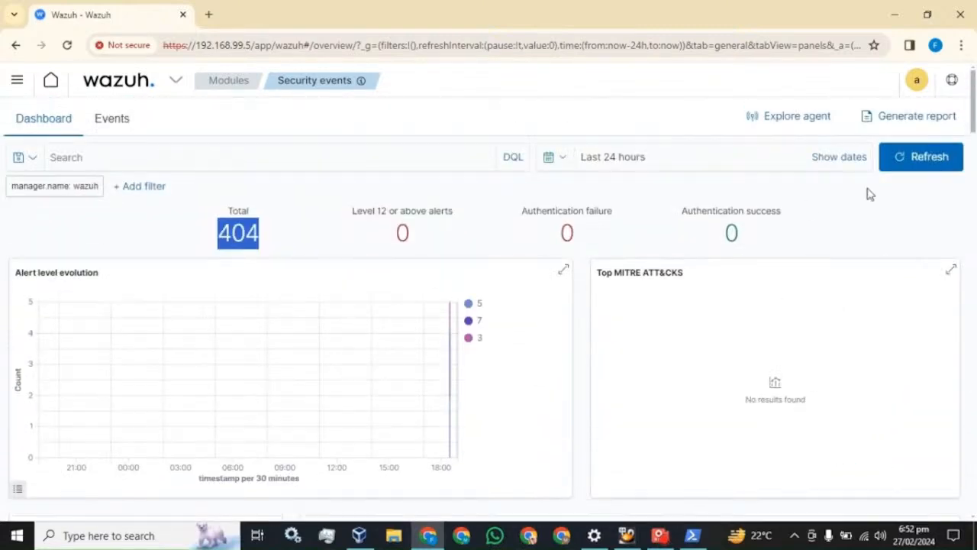
{"action": "left_click", "coordinate": [911, 160]}
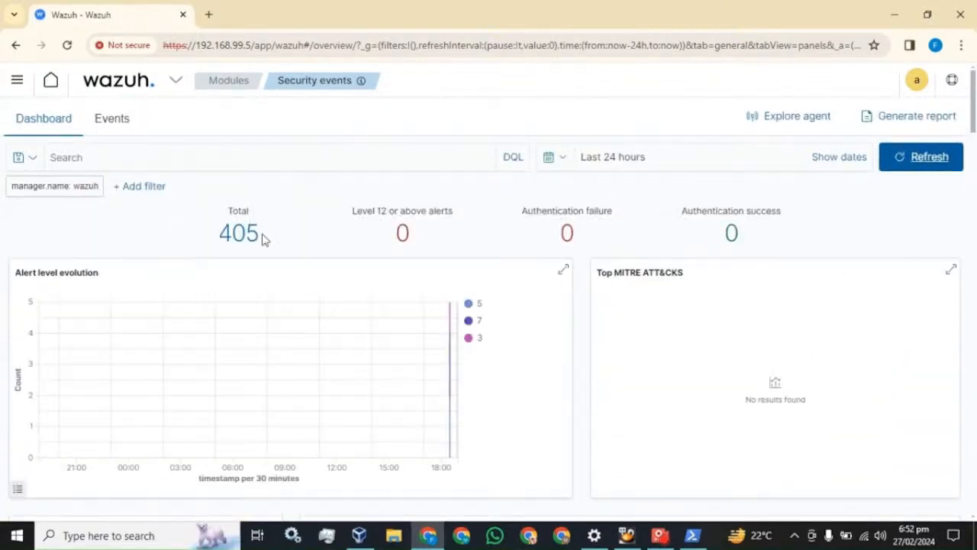
{"action": "scroll", "coordinate": [306, 301], "scroll_direction": "down", "scroll_amount": 7}
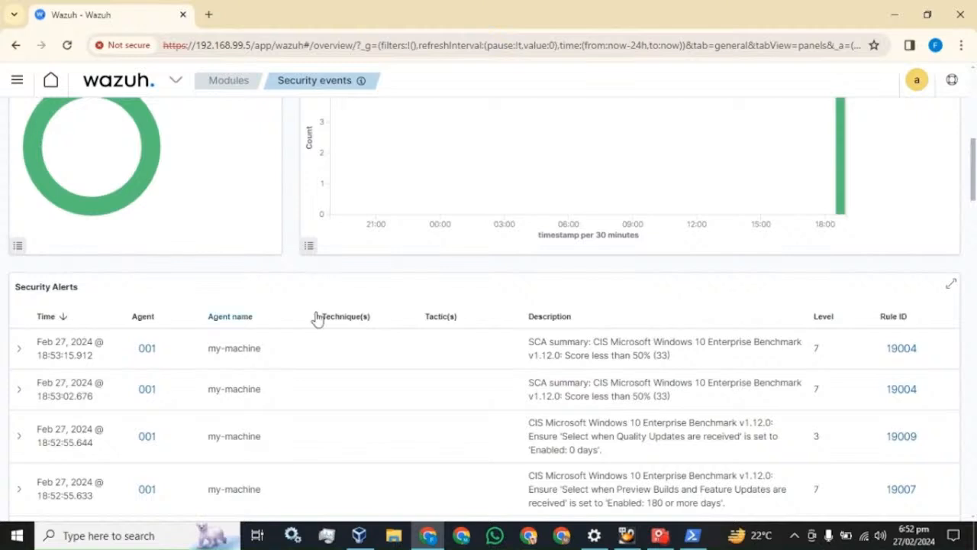
{"action": "scroll", "coordinate": [361, 343], "scroll_direction": "up", "scroll_amount": 8}
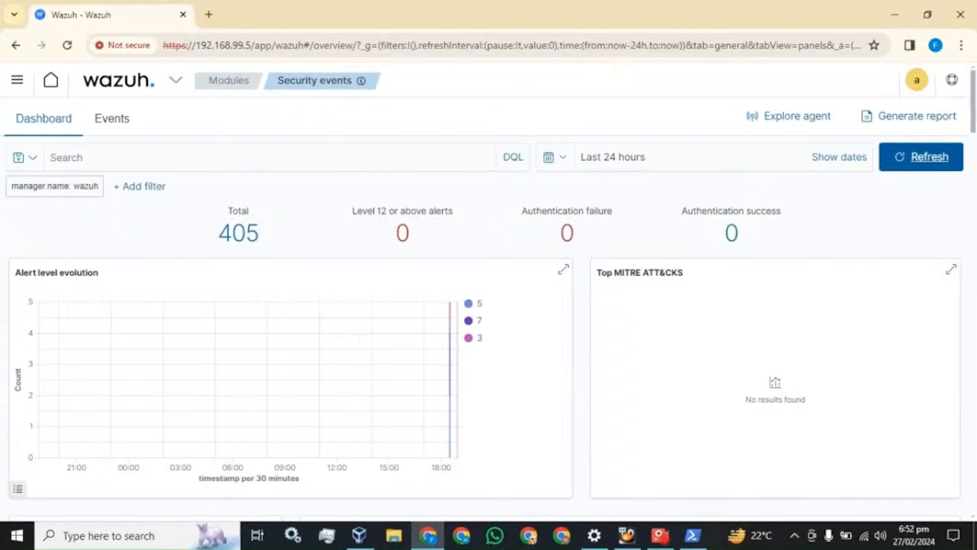
{"action": "scroll", "coordinate": [372, 370], "scroll_direction": "down", "scroll_amount": 8}
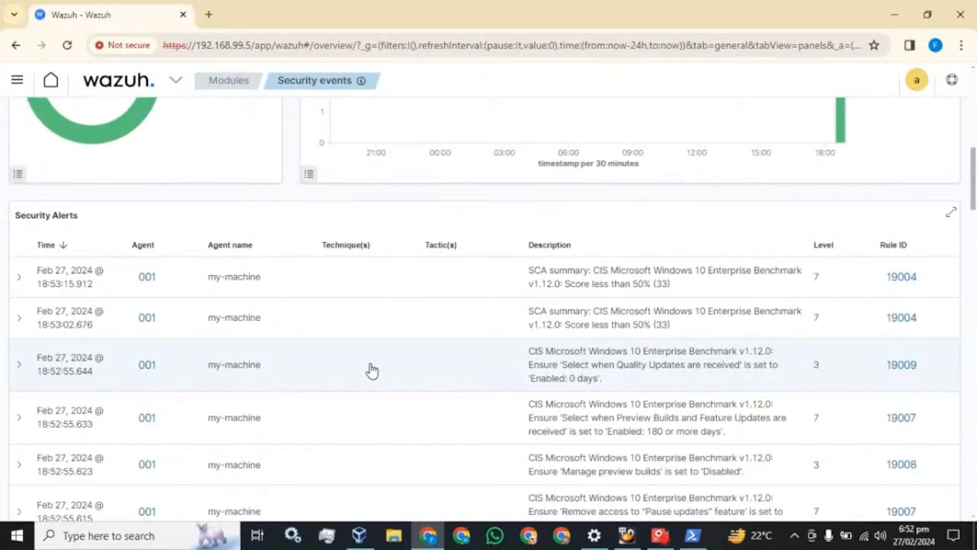
{"action": "scroll", "coordinate": [372, 370], "scroll_direction": "up", "scroll_amount": 8}
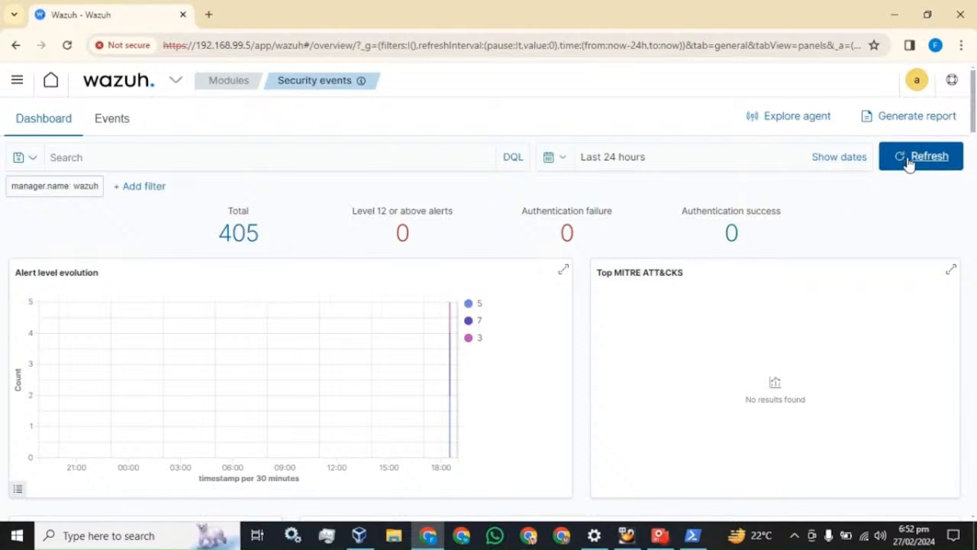
Refresh Security events again and review the MITRE donut chart and my-machine's CIS alerts.
{"action": "left_click", "coordinate": [909, 158]}
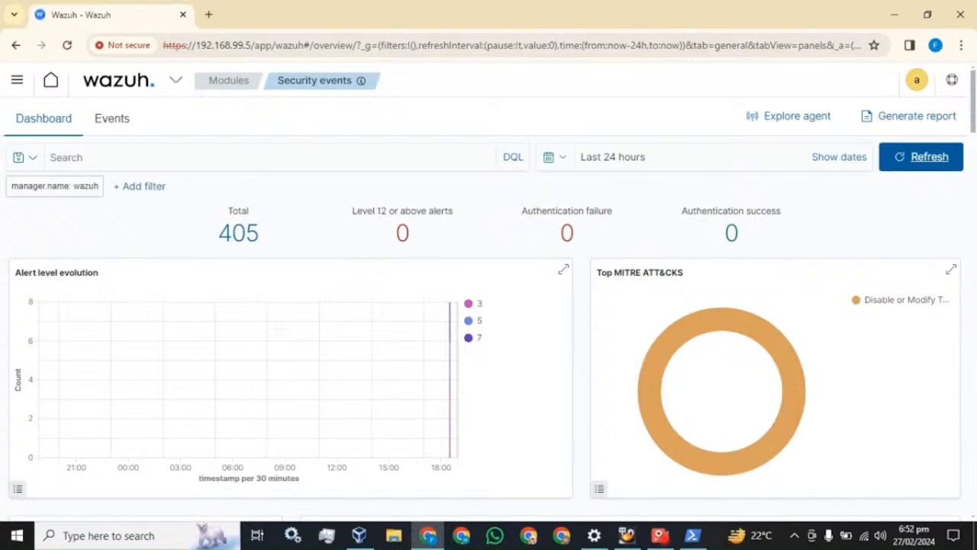
{"action": "scroll", "coordinate": [283, 336], "scroll_direction": "down", "scroll_amount": 7}
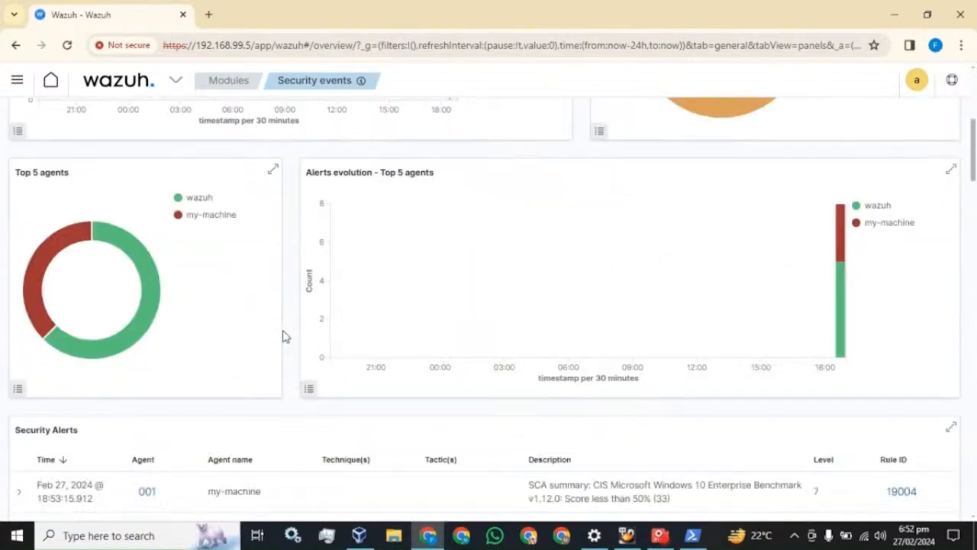
{"action": "scroll", "coordinate": [284, 337], "scroll_direction": "down", "scroll_amount": 3}
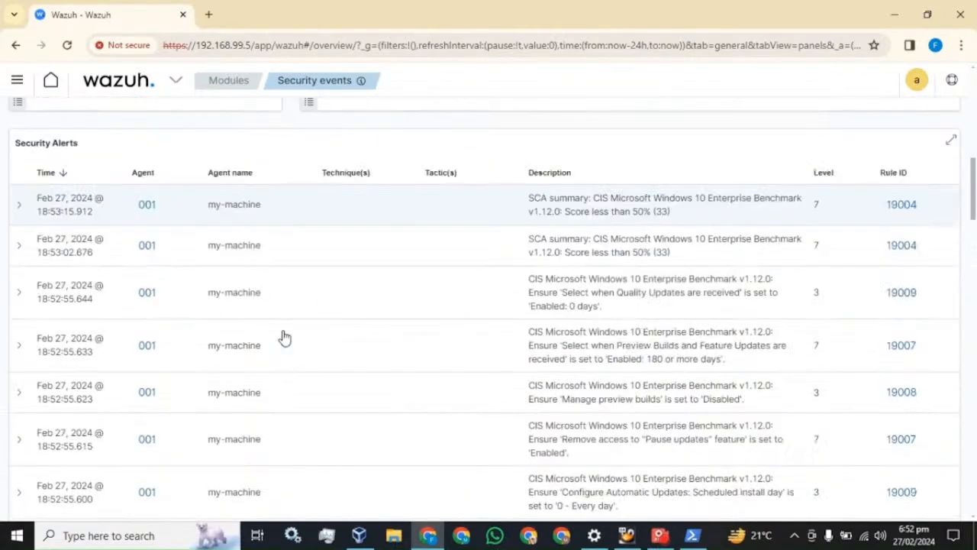
{"action": "scroll", "coordinate": [284, 337], "scroll_direction": "up", "scroll_amount": 10}
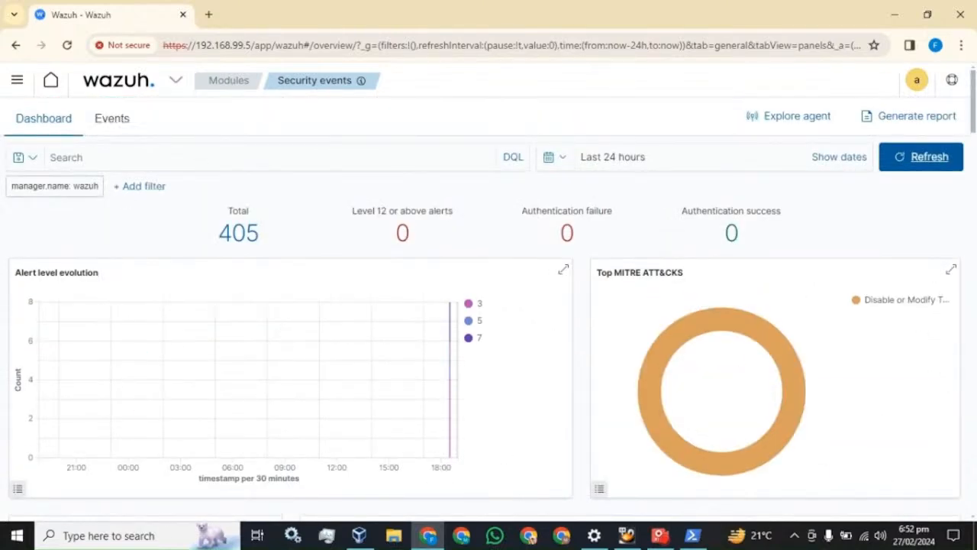
{"action": "scroll", "coordinate": [320, 274], "scroll_direction": "down", "scroll_amount": 7}
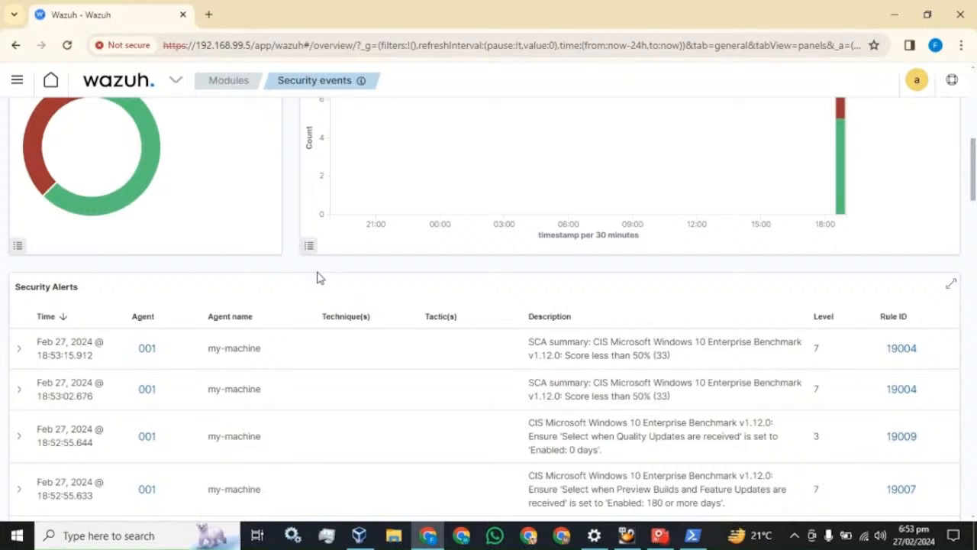
Go to Discover from the navigation menu and start a new filter on the 405 hits.
{"action": "left_click", "coordinate": [17, 82]}
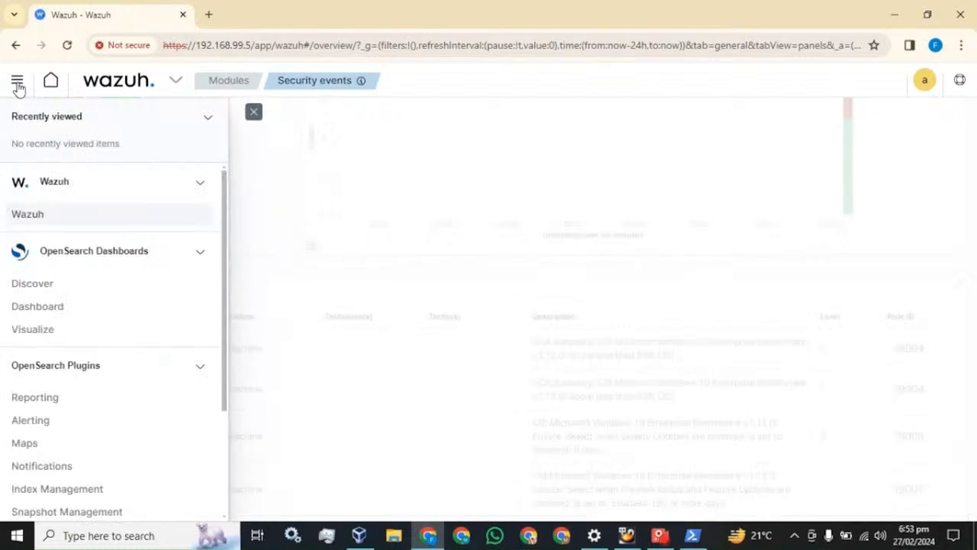
{"action": "left_click", "coordinate": [37, 293]}
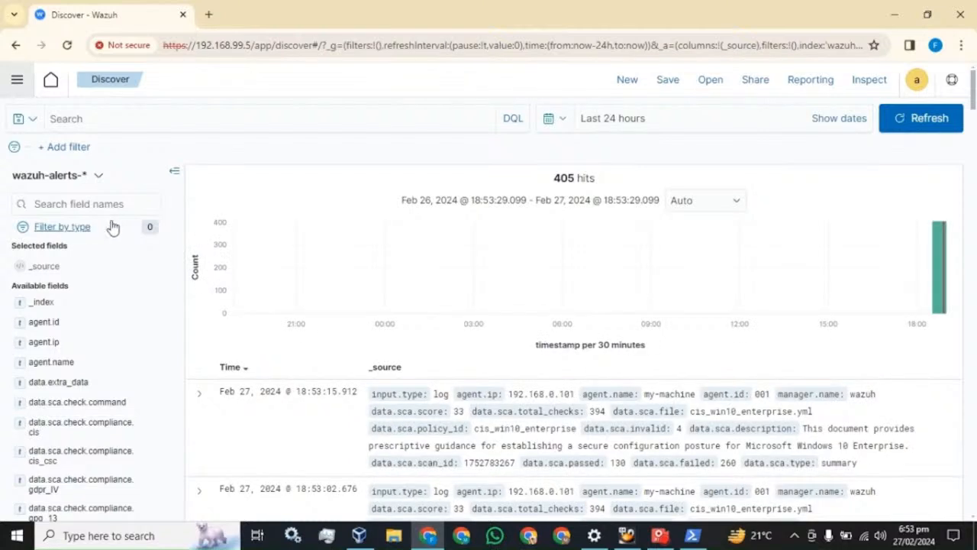
{"action": "left_click", "coordinate": [76, 152]}
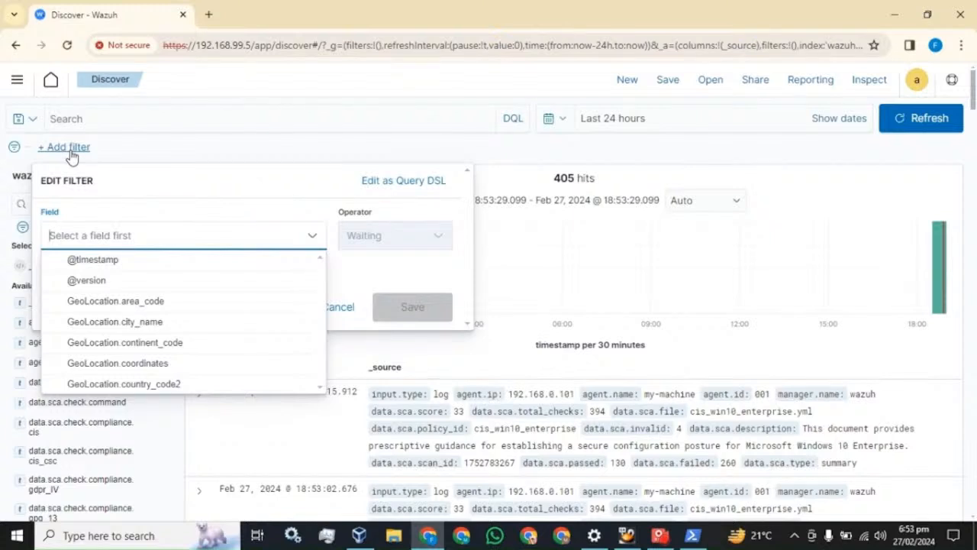
Apply the filter agent.name is my-machine to the Discover results.
{"action": "type", "text": "a"}
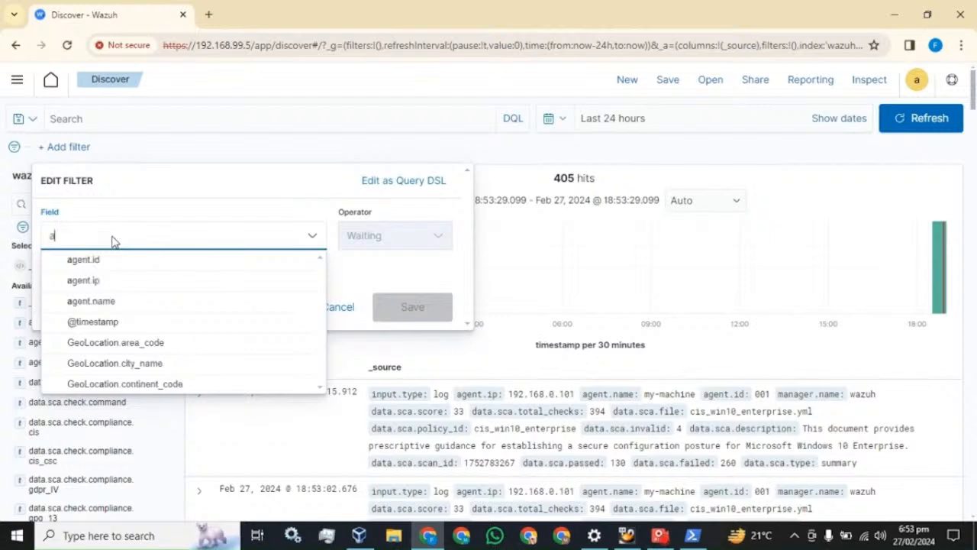
{"action": "type", "text": "ge"}
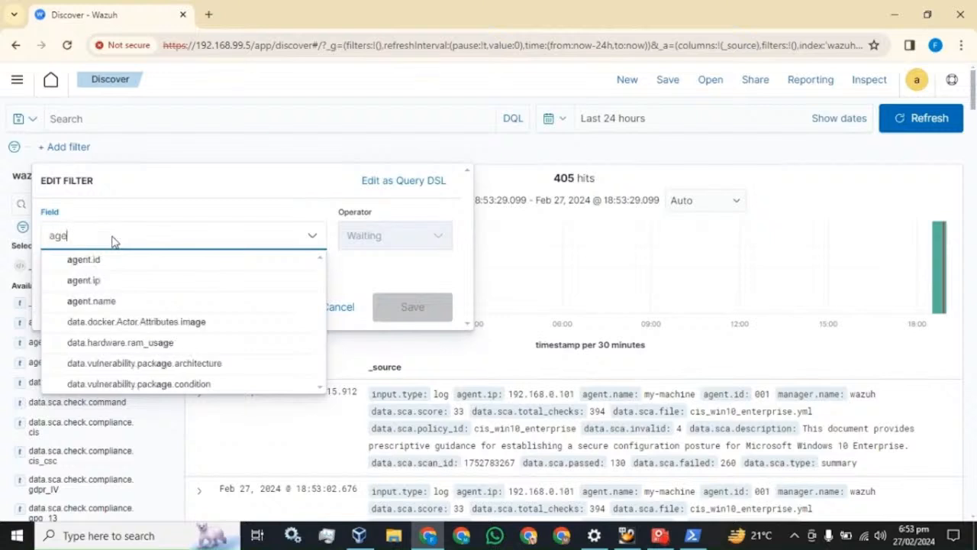
{"action": "left_click", "coordinate": [93, 304]}
{"action": "left_click", "coordinate": [408, 243]}
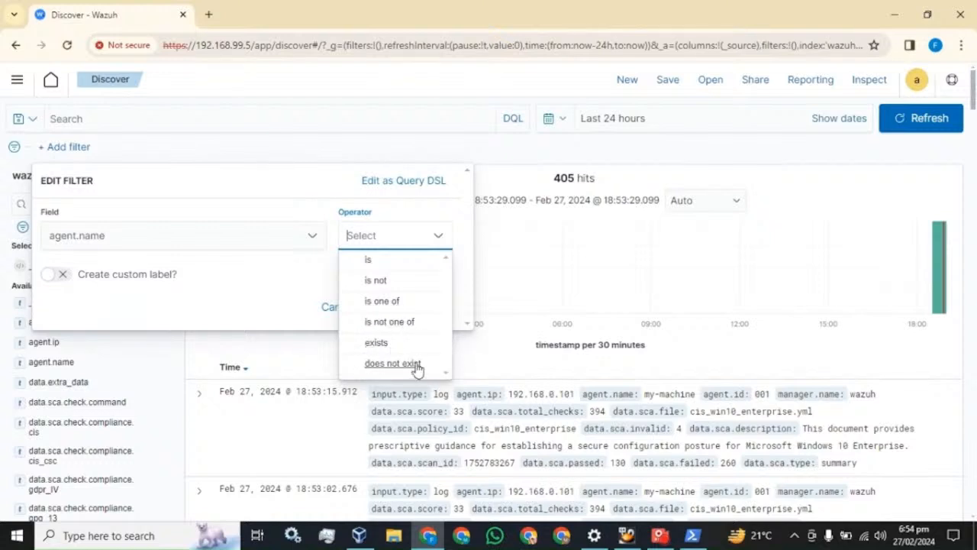
{"action": "left_click", "coordinate": [374, 262]}
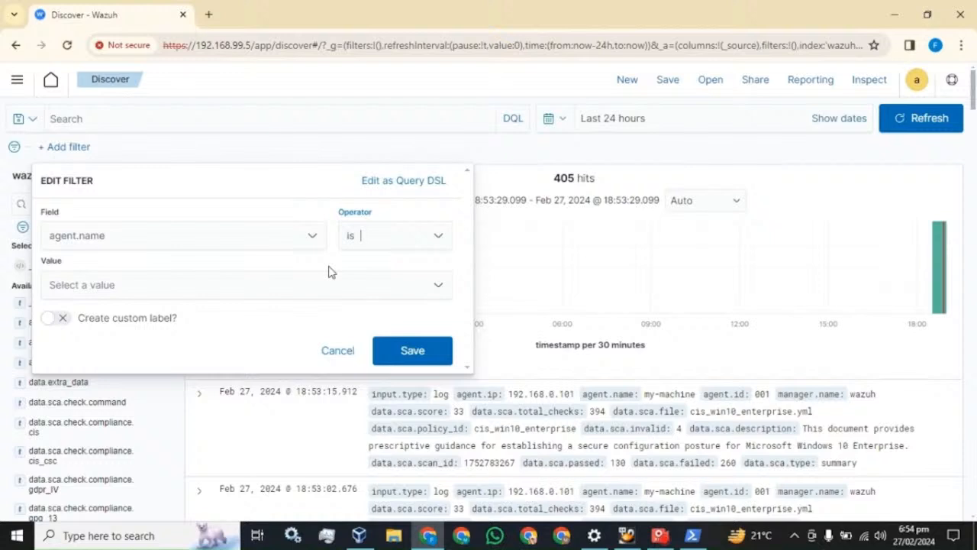
{"action": "left_click", "coordinate": [226, 284]}
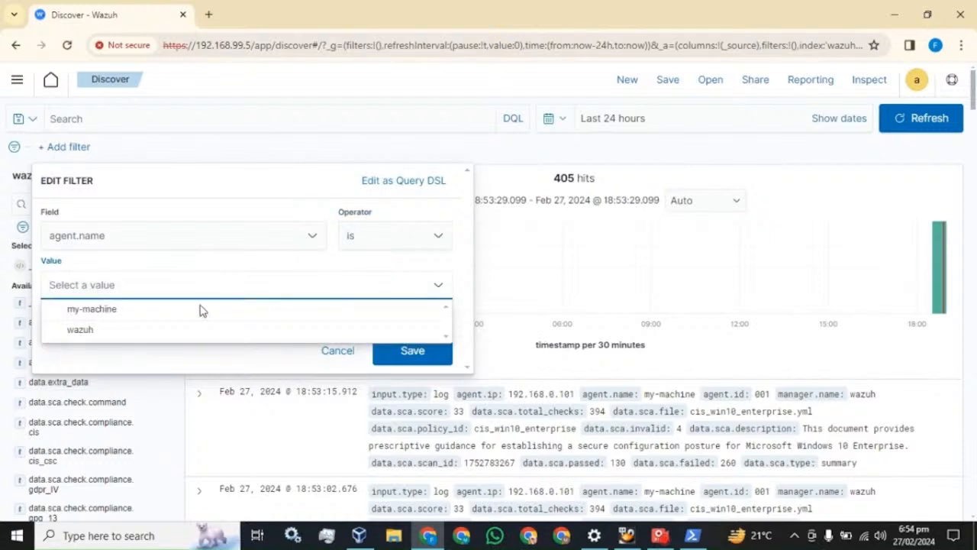
{"action": "left_click", "coordinate": [90, 310]}
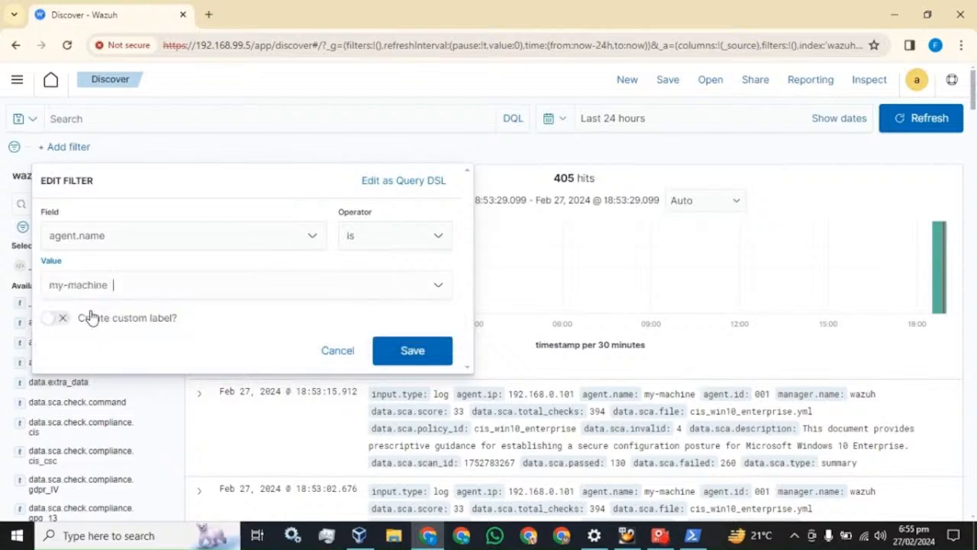
{"action": "left_click", "coordinate": [412, 350]}
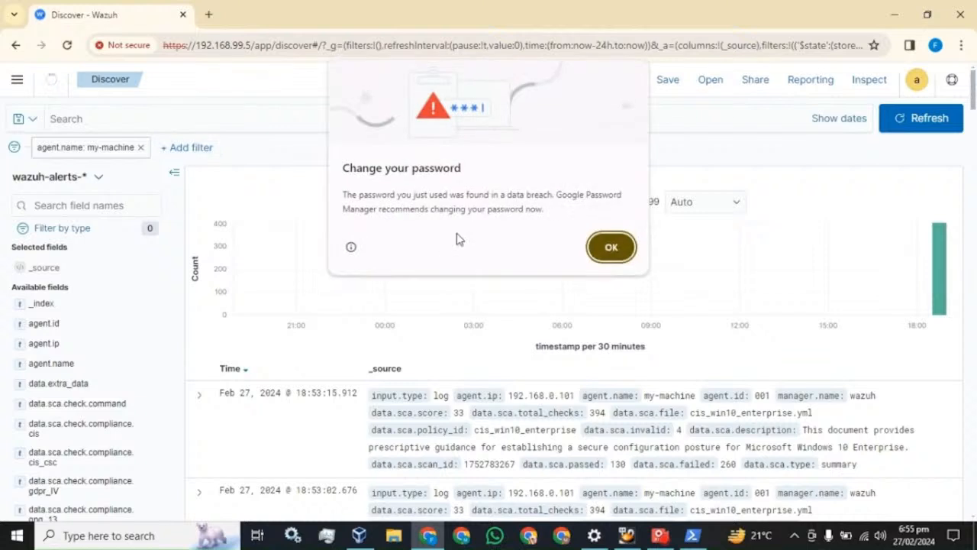
Dismiss Chrome's password warning and review the 399 my-machine hits from the last 24 hours.
{"action": "left_click", "coordinate": [613, 247]}
{"action": "left_click", "coordinate": [564, 120]}
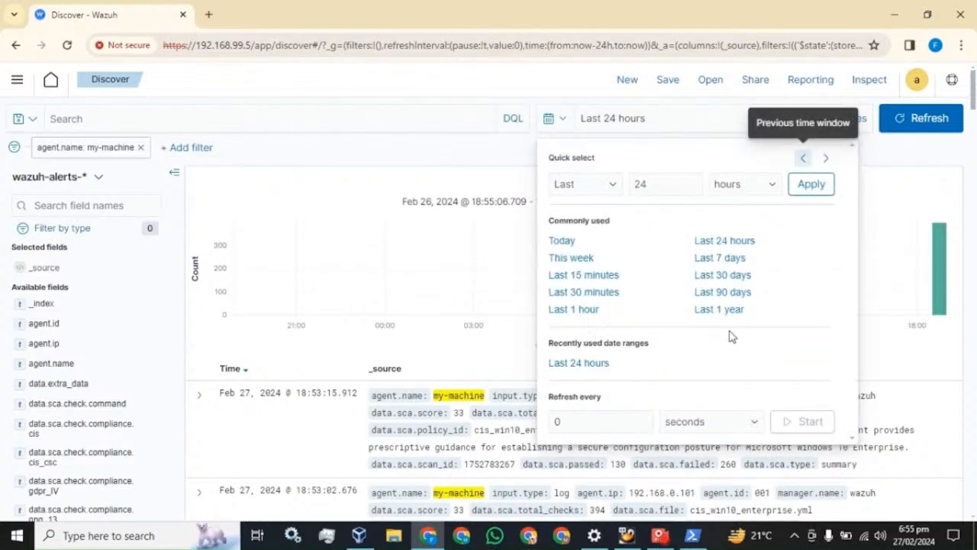
{"action": "left_click", "coordinate": [534, 90]}
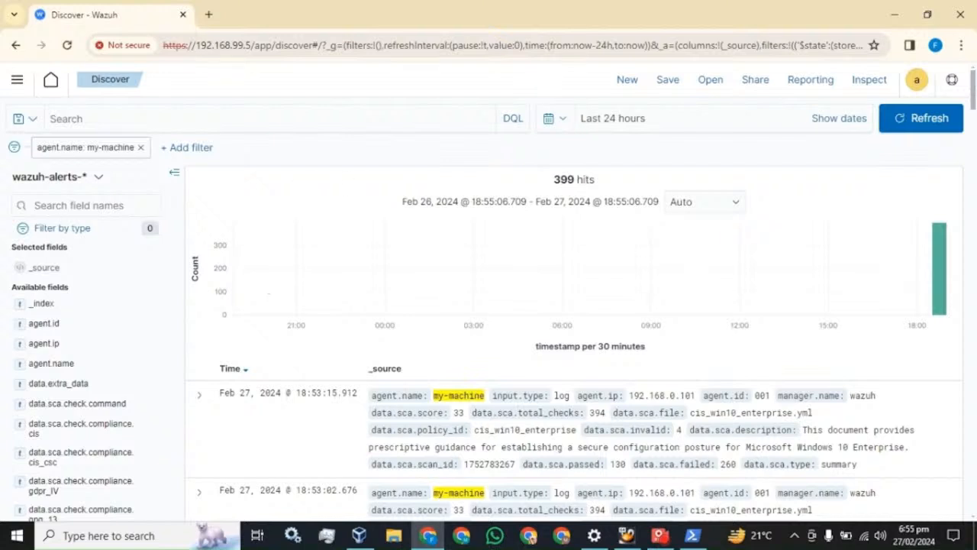
{"action": "scroll", "coordinate": [446, 457], "scroll_direction": "down", "scroll_amount": 2}
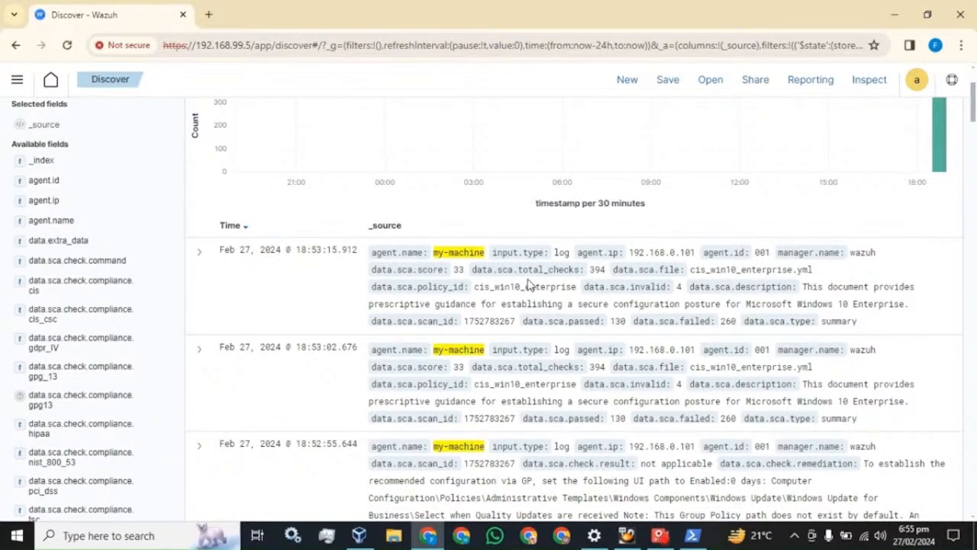
{"action": "scroll", "coordinate": [342, 321], "scroll_direction": "up", "scroll_amount": 2}
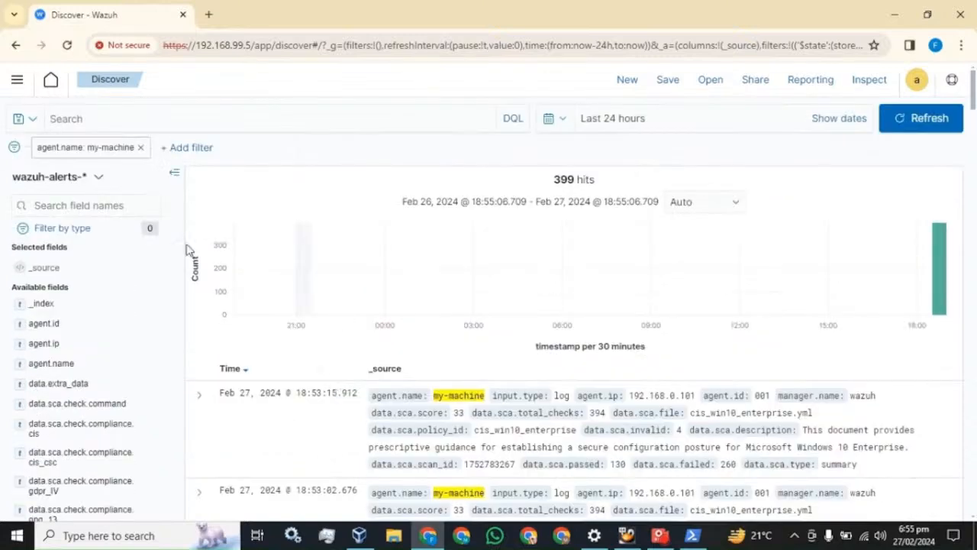
Search the field list for 'agent' and add agent.name as a table column.
{"action": "left_click", "coordinate": [76, 205]}
{"action": "type", "text": "agent"}
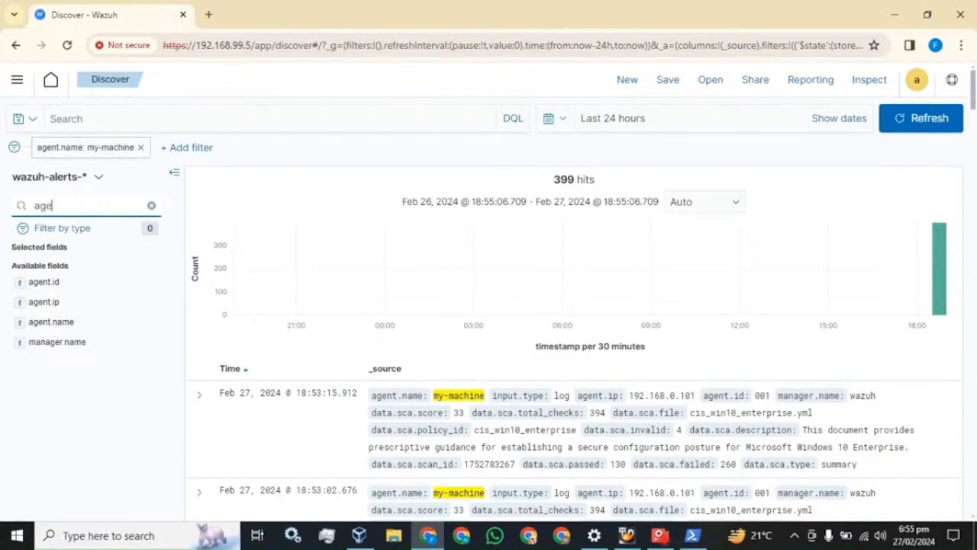
{"action": "left_click", "coordinate": [46, 325]}
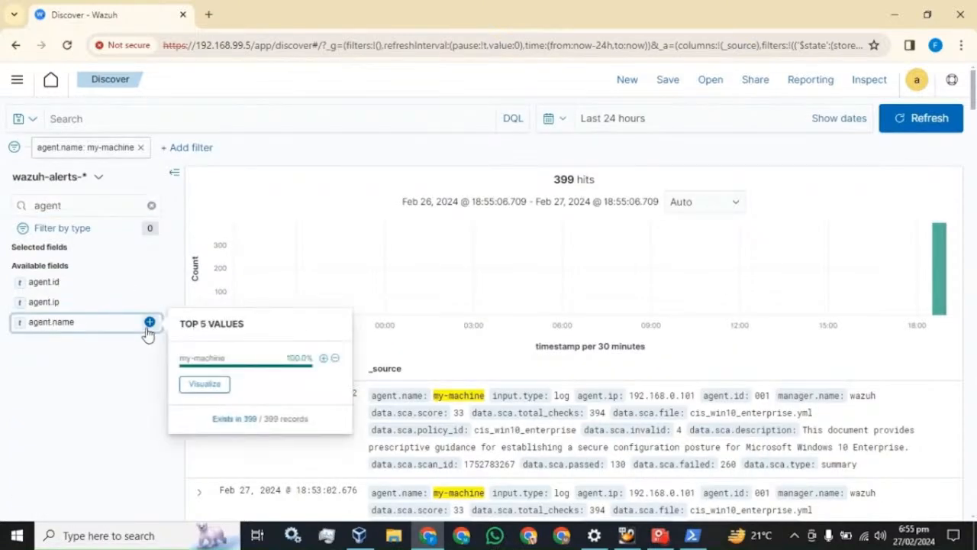
{"action": "left_click", "coordinate": [150, 323]}
{"action": "scroll", "coordinate": [435, 441], "scroll_direction": "down", "scroll_amount": 2}
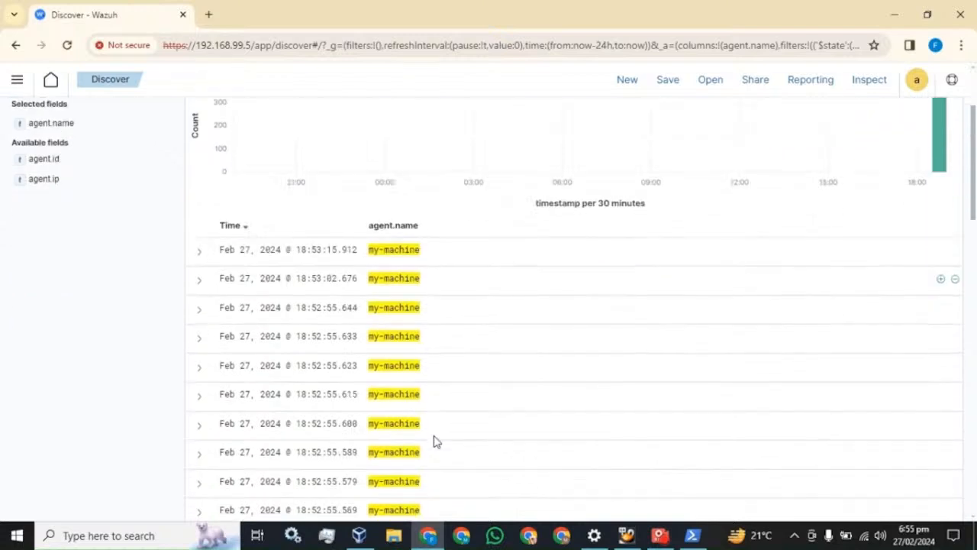
{"action": "scroll", "coordinate": [426, 349], "scroll_direction": "up", "scroll_amount": 2}
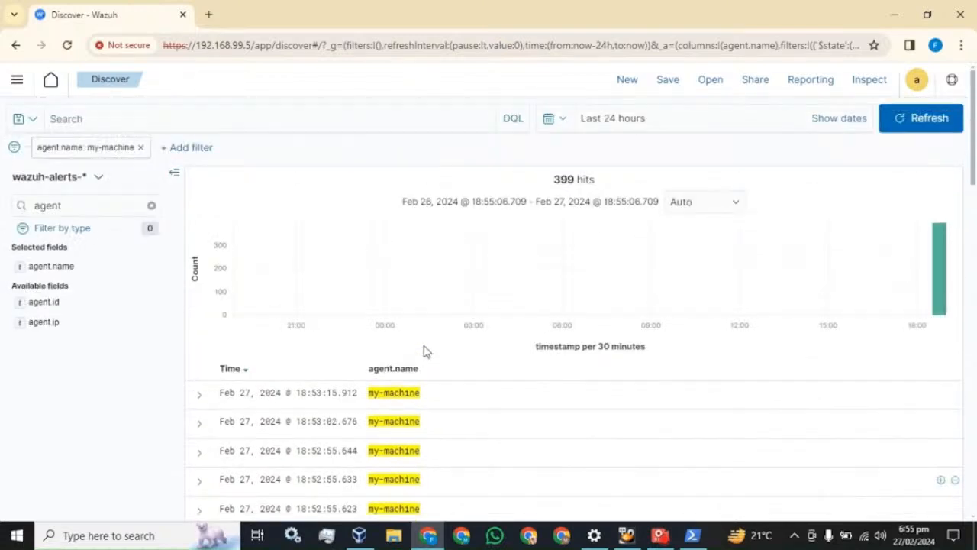
Add rule.description and rule.id as columns of the Discover table.
{"action": "left_click", "coordinate": [151, 205]}
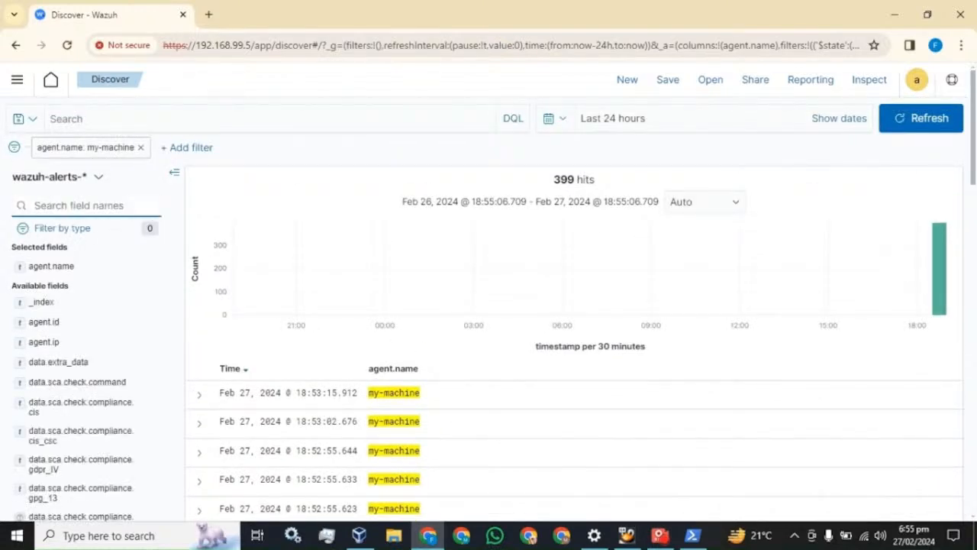
{"action": "type", "text": "des"}
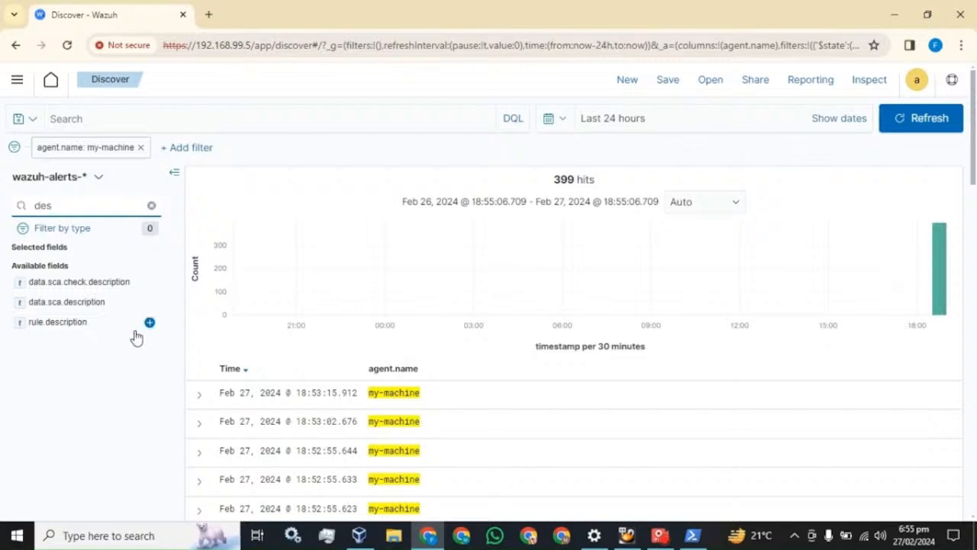
{"action": "left_click", "coordinate": [150, 322]}
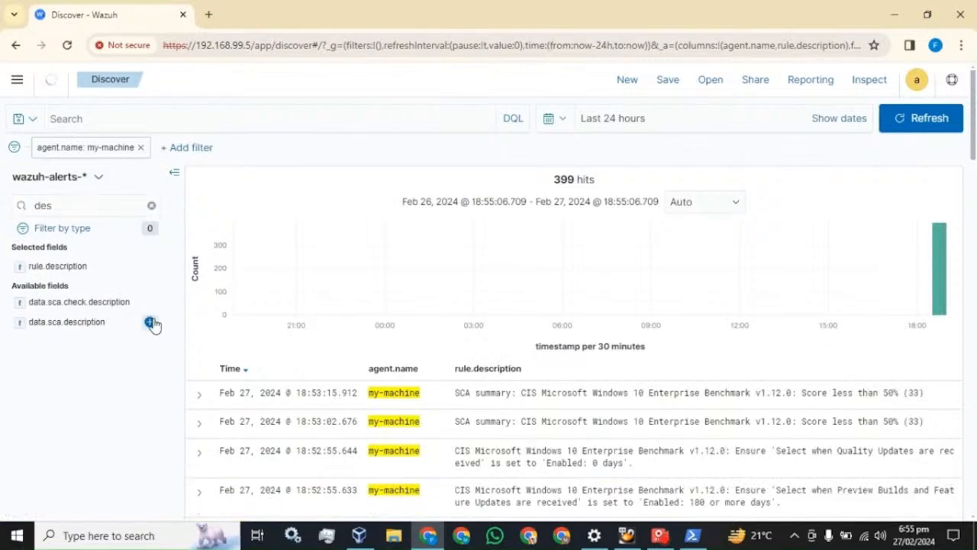
{"action": "scroll", "coordinate": [714, 462], "scroll_direction": "down", "scroll_amount": 3}
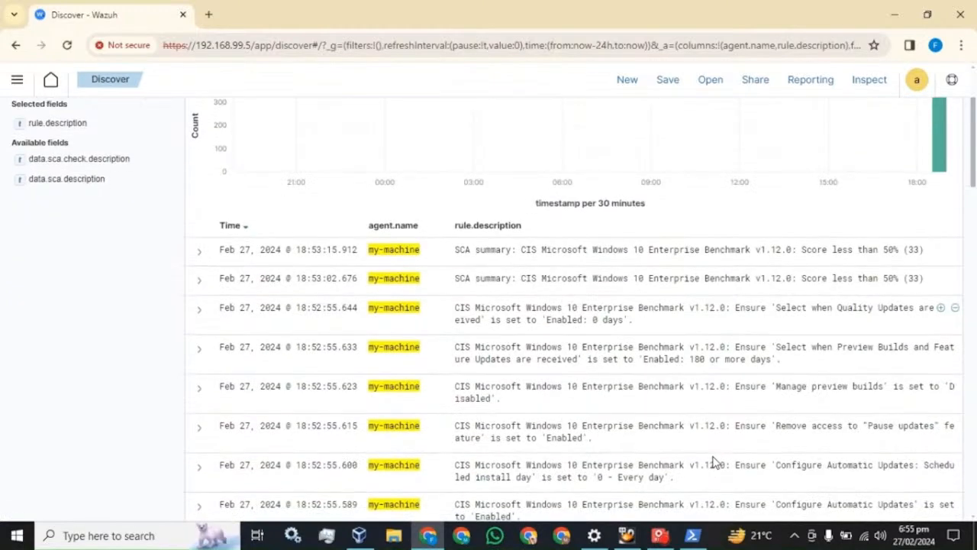
{"action": "scroll", "coordinate": [714, 462], "scroll_direction": "up", "scroll_amount": 3}
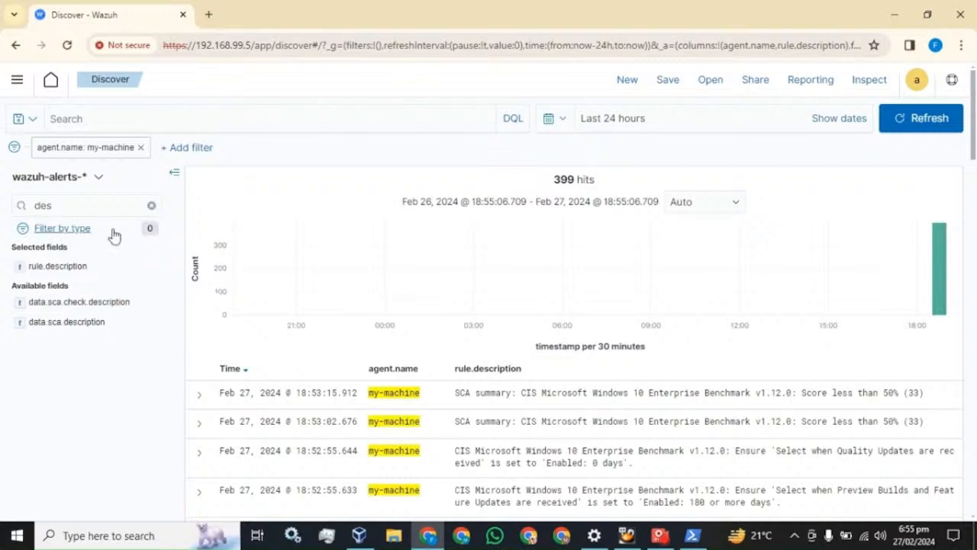
{"action": "left_click", "coordinate": [152, 207]}
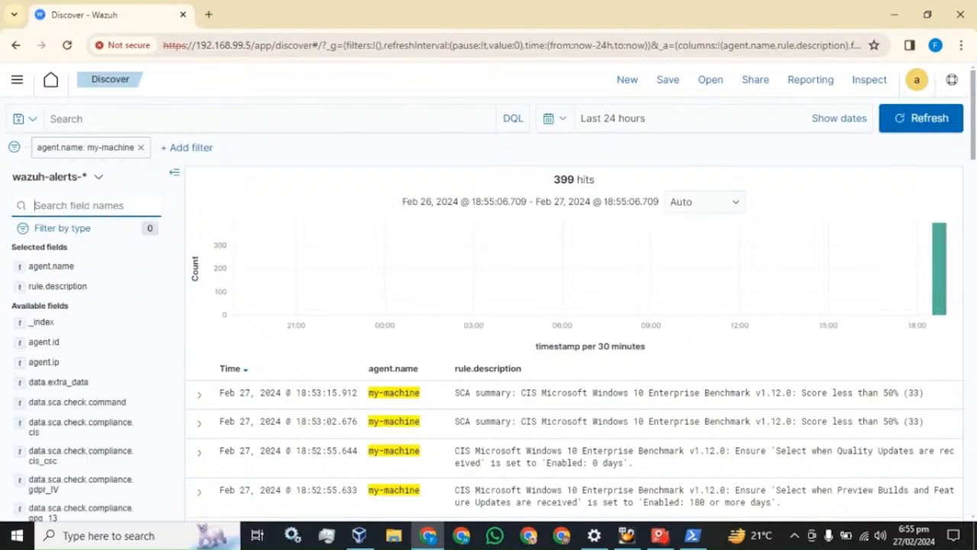
{"action": "type", "text": "rul"}
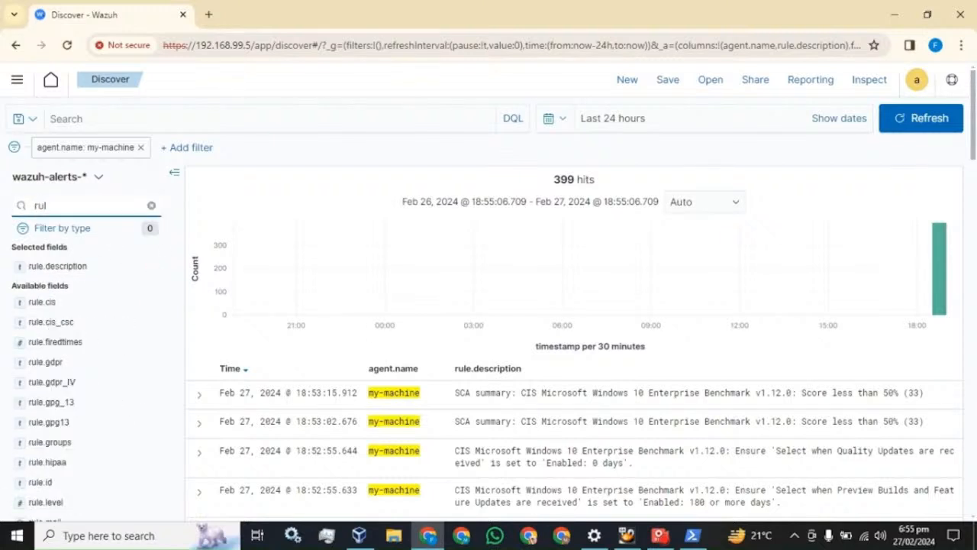
{"action": "left_click", "coordinate": [149, 483]}
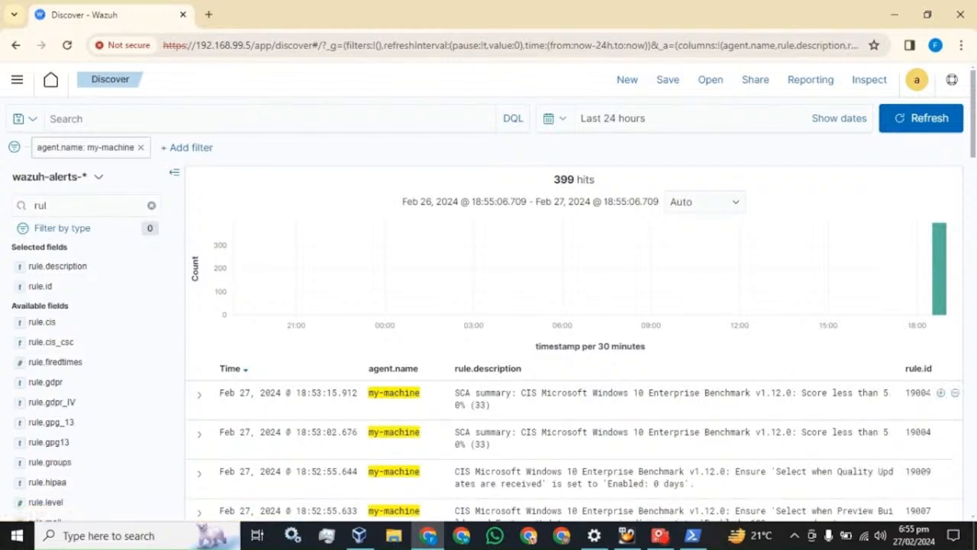
Try a field search for the eventID field, then clear the search box.
{"action": "left_click", "coordinate": [151, 205]}
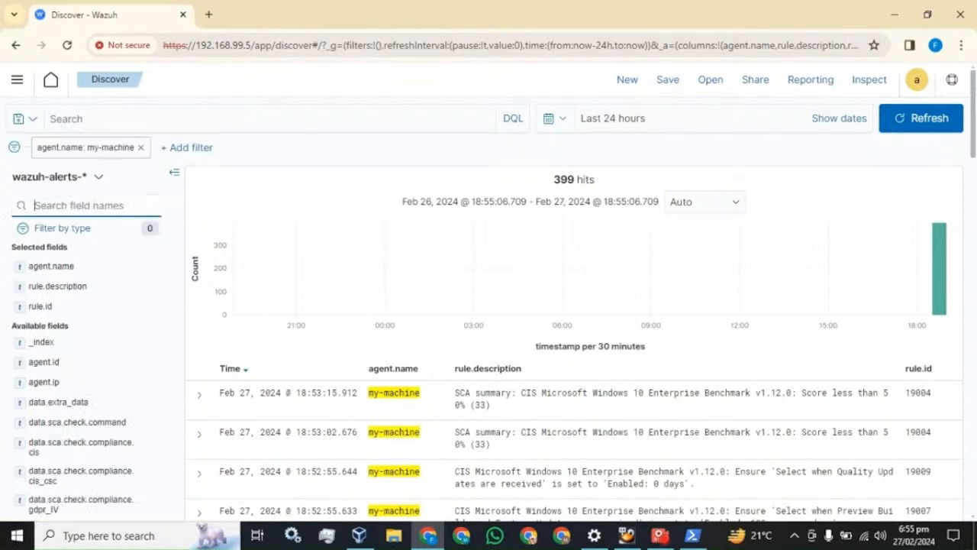
{"action": "type", "text": "even"}
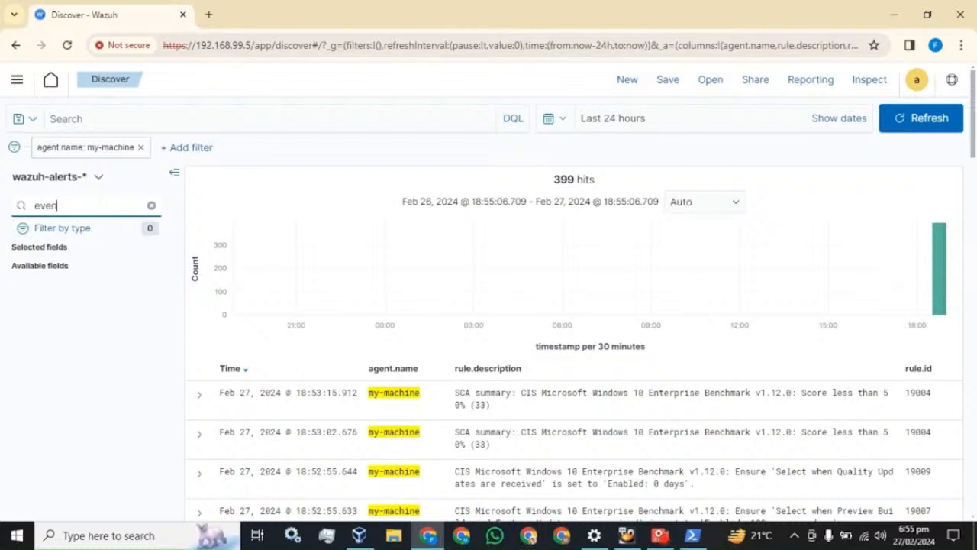
{"action": "type", "text": "tIS"}
{"action": "key", "text": "BackSpace"}
{"action": "key", "text": "BackSpace"}
{"action": "key", "text": "BackSpace"}
{"action": "key", "text": "BackSpace"}
{"action": "key", "text": "BackSpace"}
{"action": "key", "text": "BackSpace"}
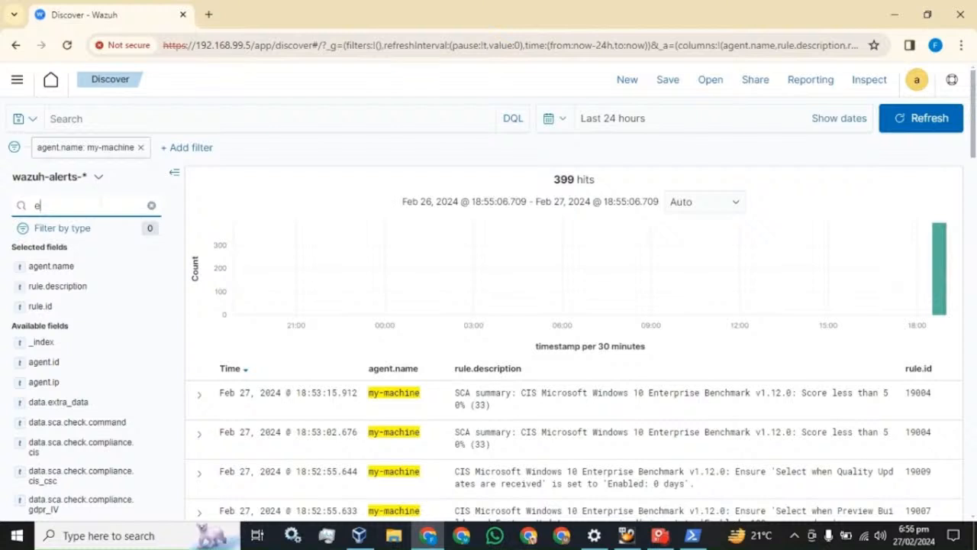
{"action": "key", "text": "BackSpace"}
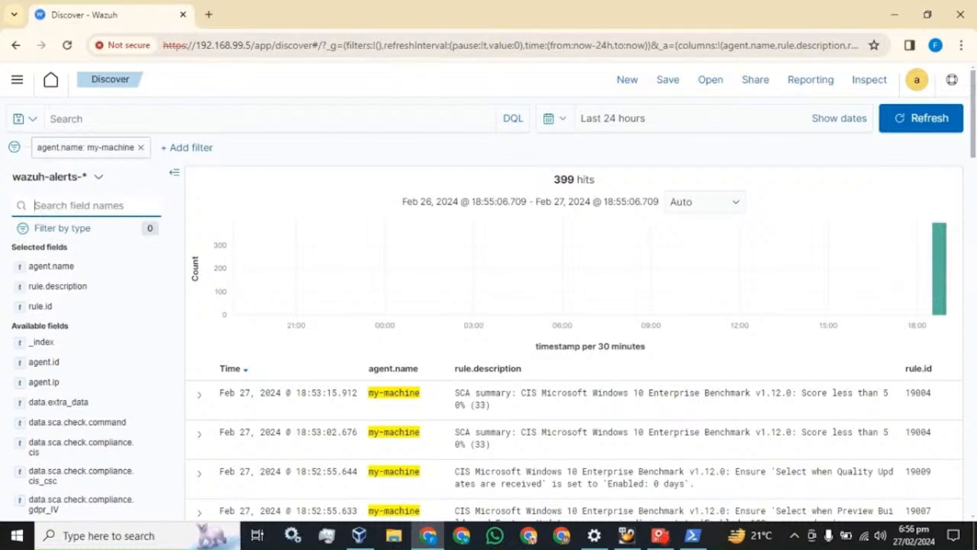
{"action": "left_click", "coordinate": [200, 397]}
{"action": "scroll", "coordinate": [305, 382], "scroll_direction": "down", "scroll_amount": 4}
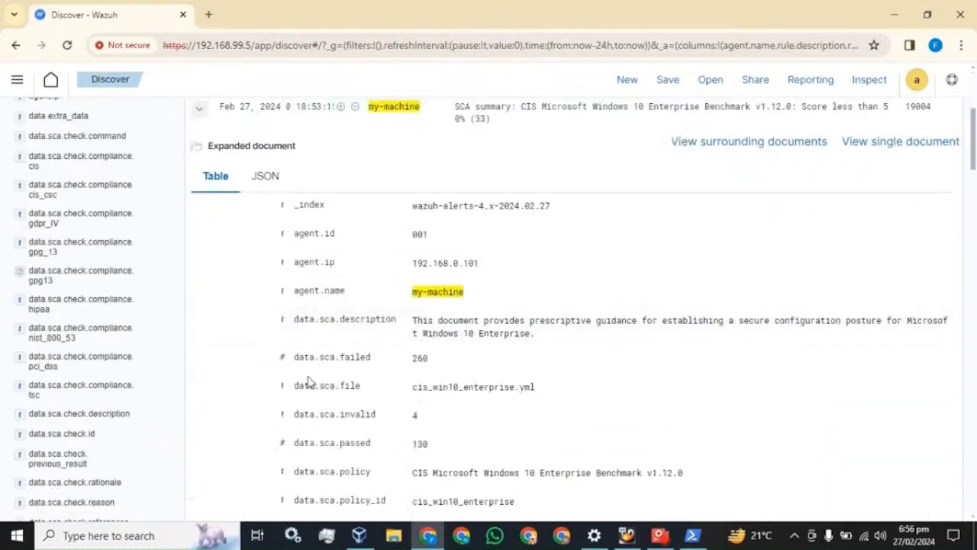
{"action": "scroll", "coordinate": [310, 367], "scroll_direction": "down", "scroll_amount": 3}
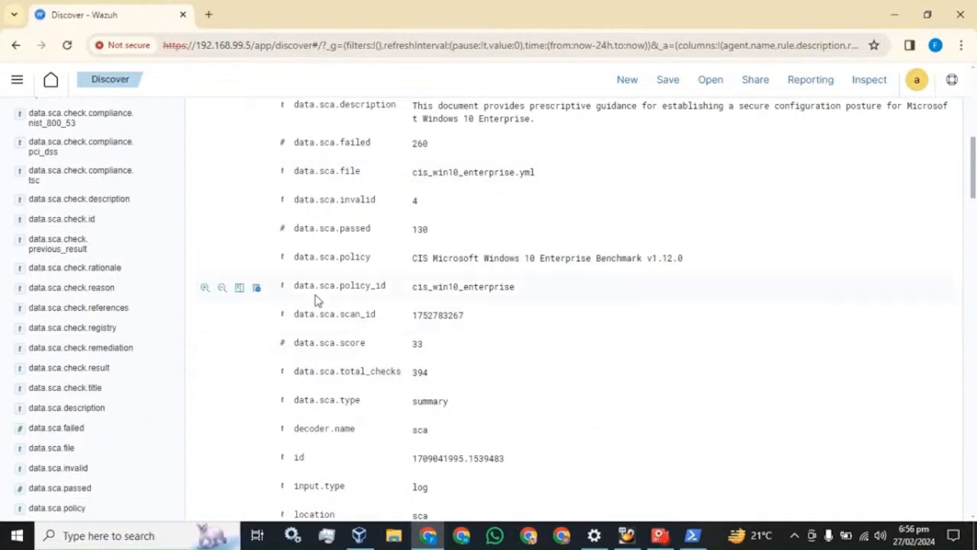
{"action": "scroll", "coordinate": [339, 341], "scroll_direction": "down", "scroll_amount": 3}
{"action": "scroll", "coordinate": [344, 312], "scroll_direction": "down", "scroll_amount": 4}
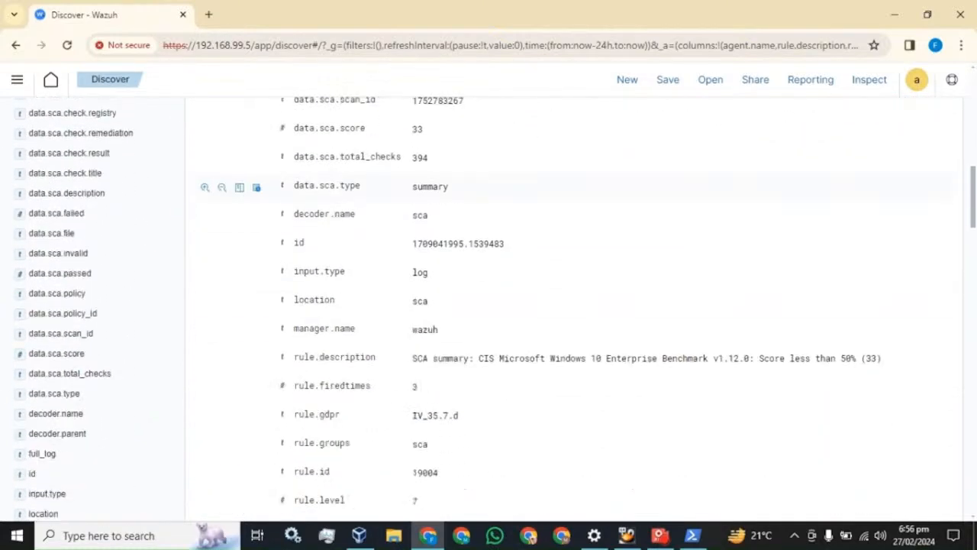
{"action": "scroll", "coordinate": [344, 321], "scroll_direction": "down", "scroll_amount": 2}
{"action": "scroll", "coordinate": [321, 362], "scroll_direction": "down", "scroll_amount": 5}
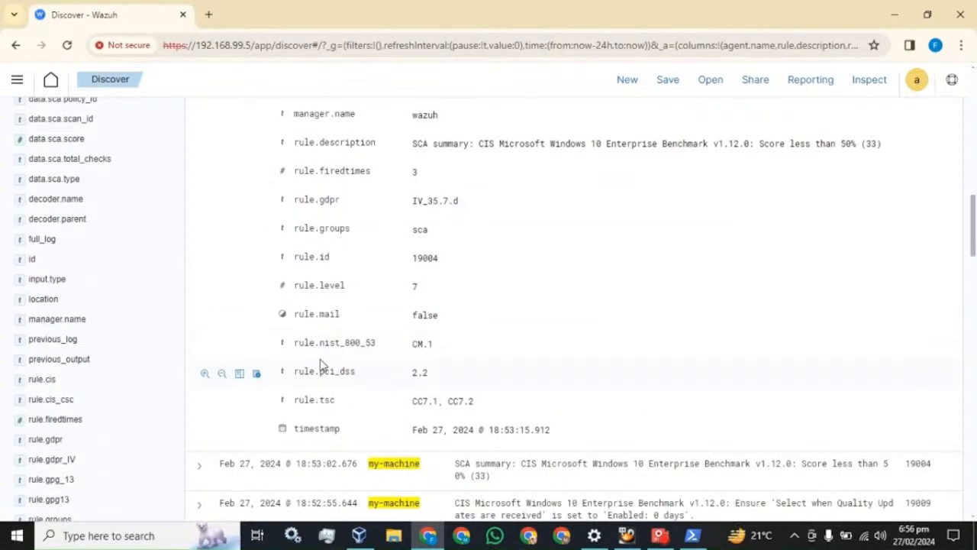
{"action": "scroll", "coordinate": [322, 365], "scroll_direction": "up", "scroll_amount": 20}
{"action": "scroll", "coordinate": [321, 367], "scroll_direction": "up", "scroll_amount": 5}
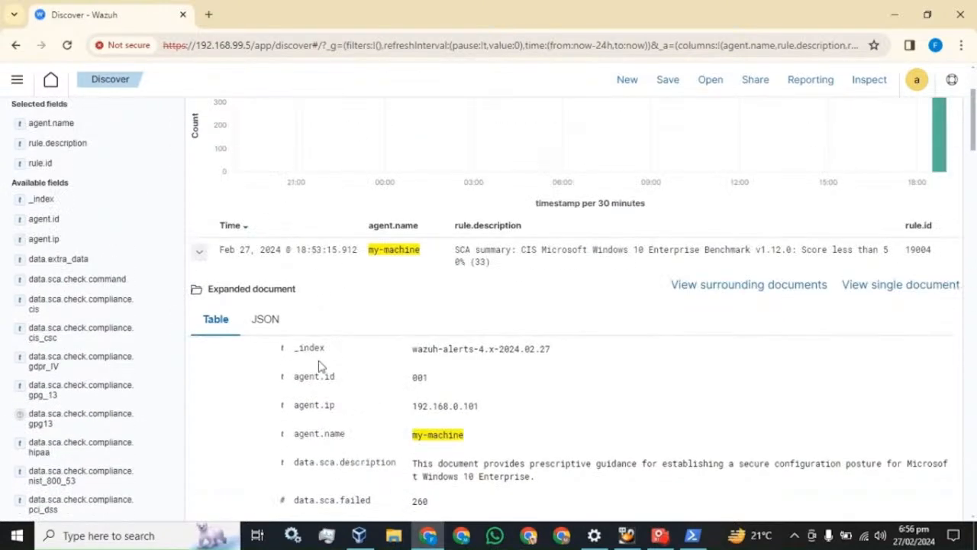
{"action": "left_click", "coordinate": [201, 252]}
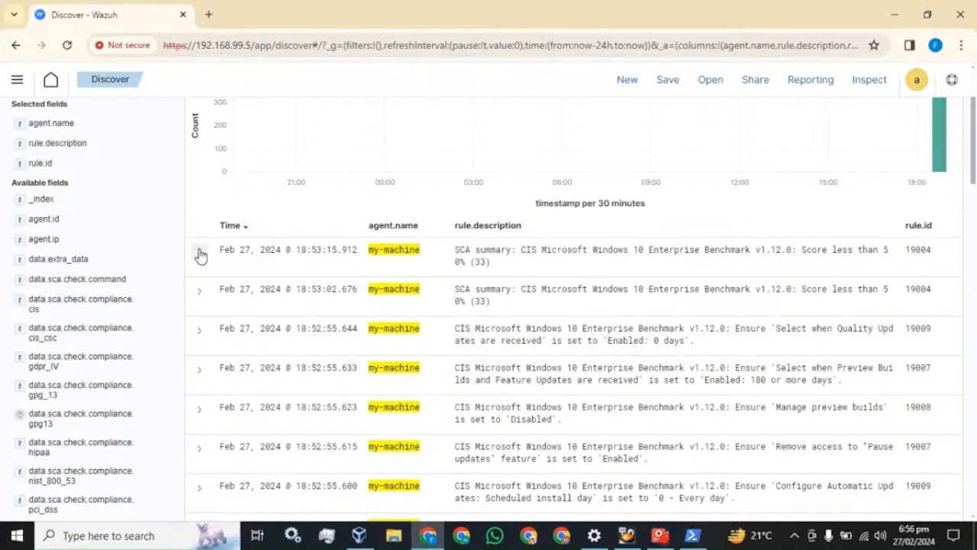
{"action": "scroll", "coordinate": [200, 255], "scroll_direction": "up", "scroll_amount": 4}
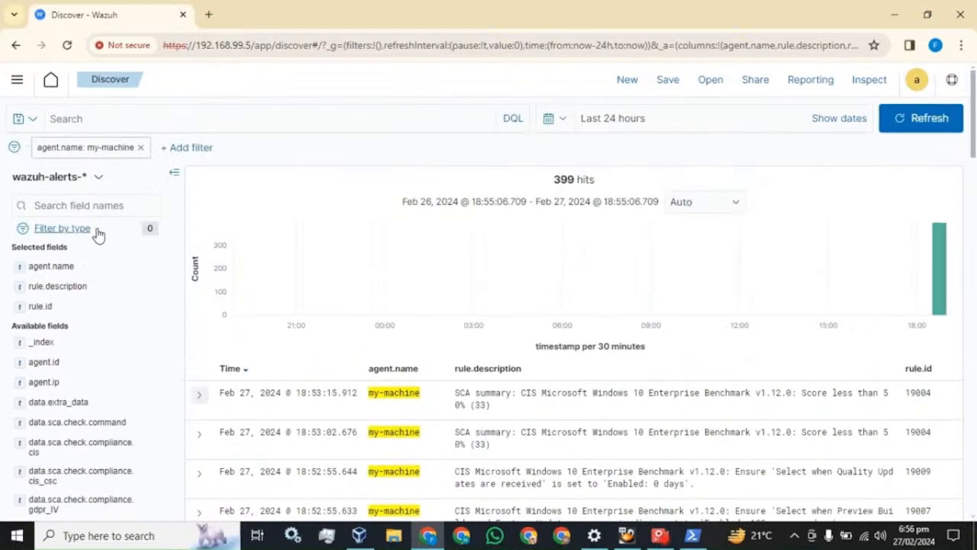
{"action": "left_click", "coordinate": [76, 206]}
{"action": "type", "text": "rule"}
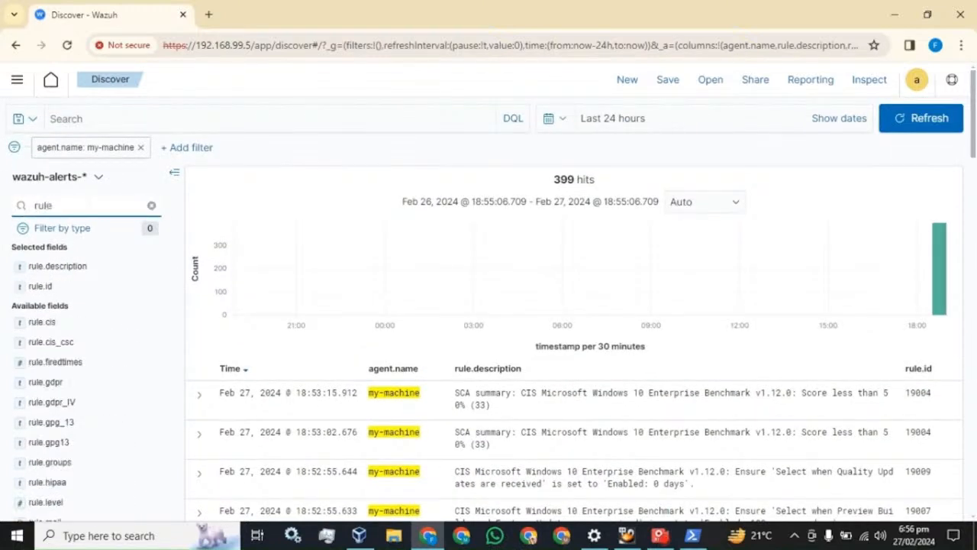
{"action": "type", "text": "."}
{"action": "scroll", "coordinate": [101, 306], "scroll_direction": "down", "scroll_amount": 4}
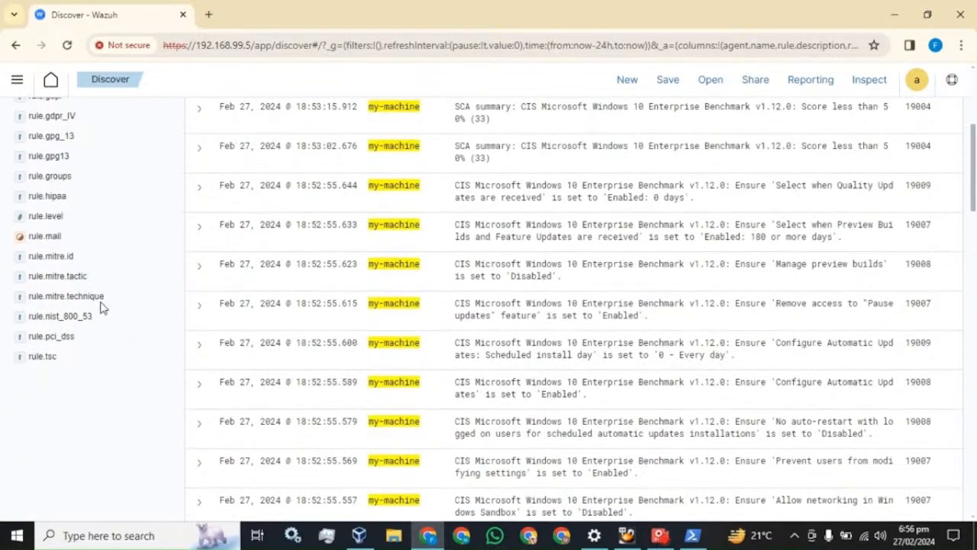
{"action": "scroll", "coordinate": [74, 360], "scroll_direction": "up", "scroll_amount": 4}
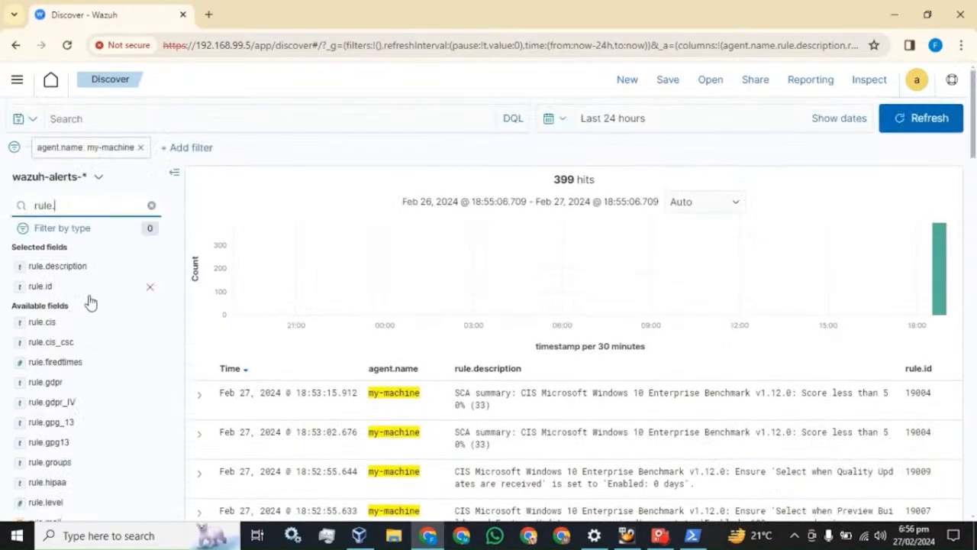
{"action": "left_click", "coordinate": [151, 206]}
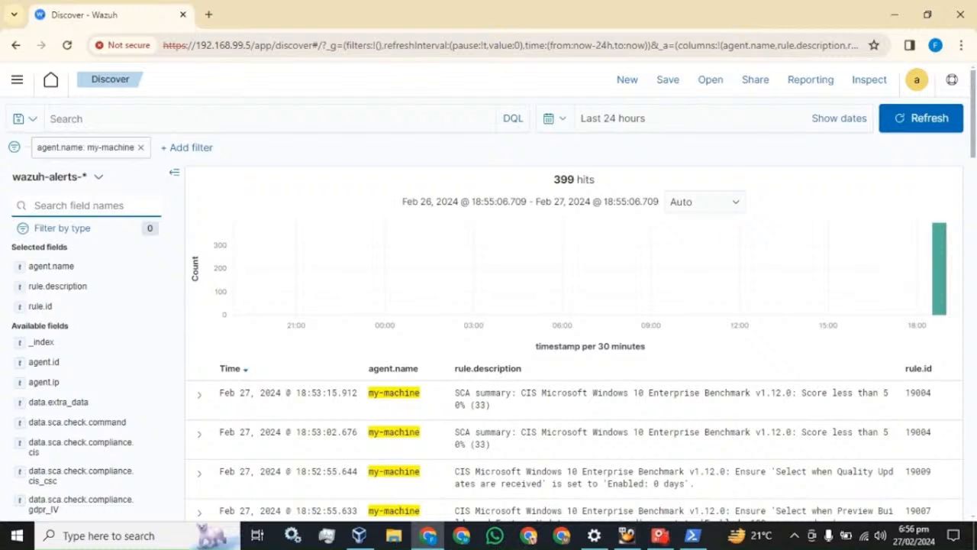
{"action": "type", "text": "eve"}
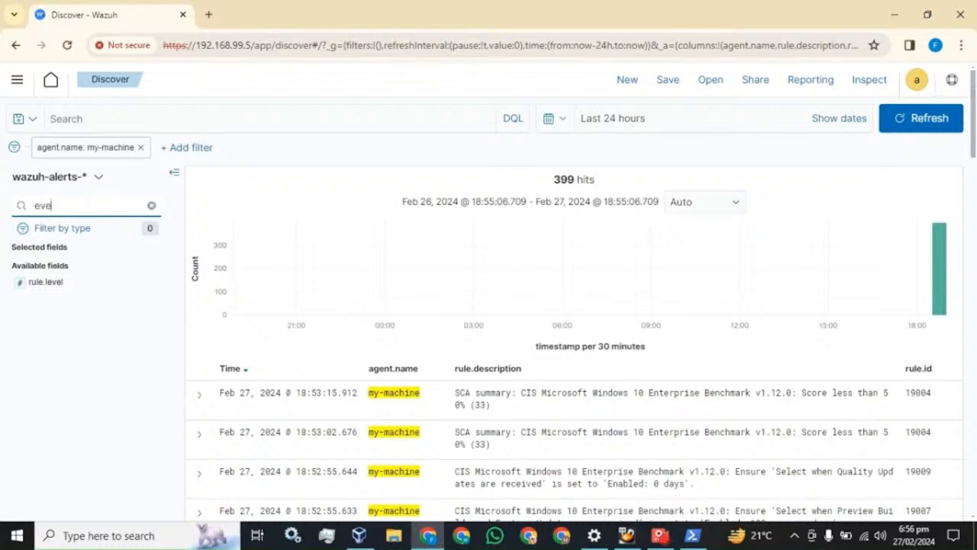
{"action": "key", "text": "BackSpace"}
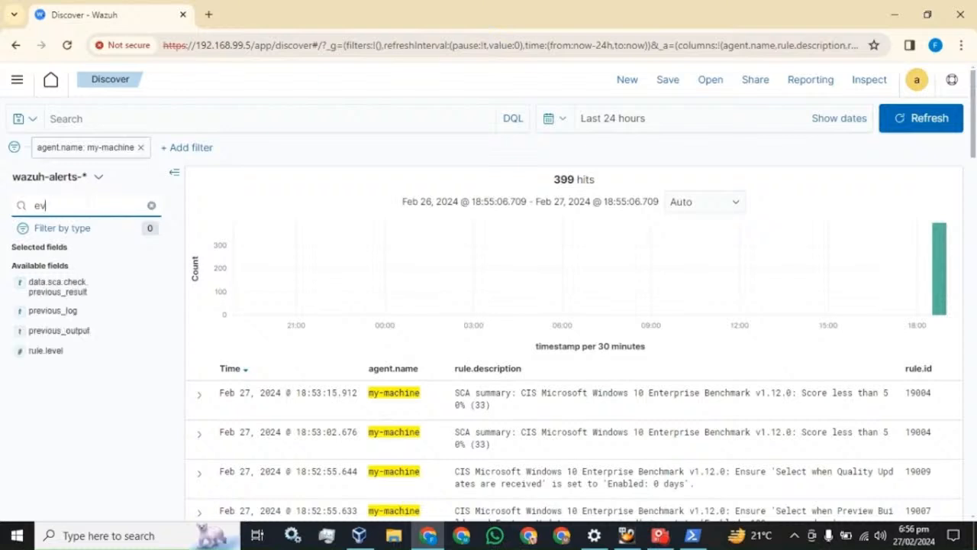
{"action": "key", "text": "BackSpace"}
{"action": "key", "text": "BackSpace"}
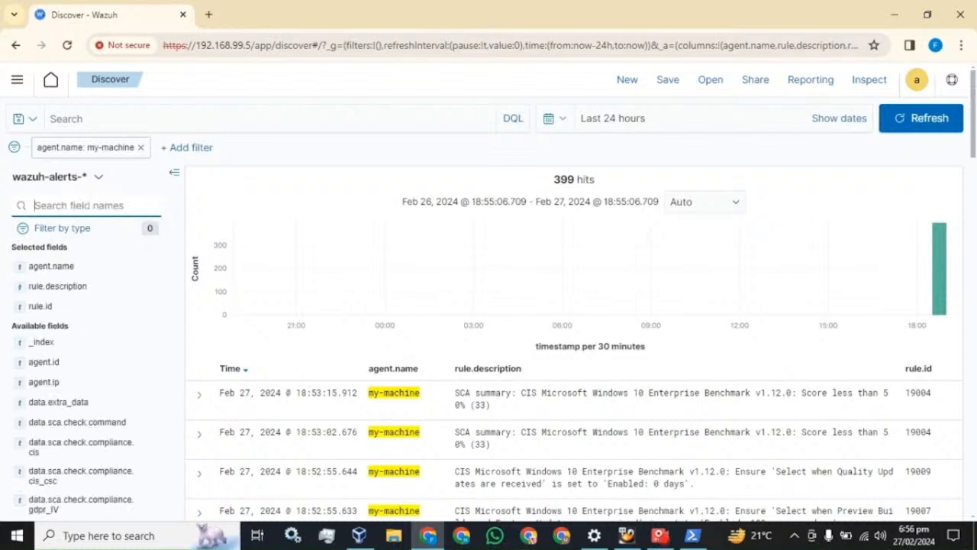
Browse to C:\Program Files (x86)\ossec-agent and open the ossec configuration file.
{"action": "left_click", "coordinate": [395, 538]}
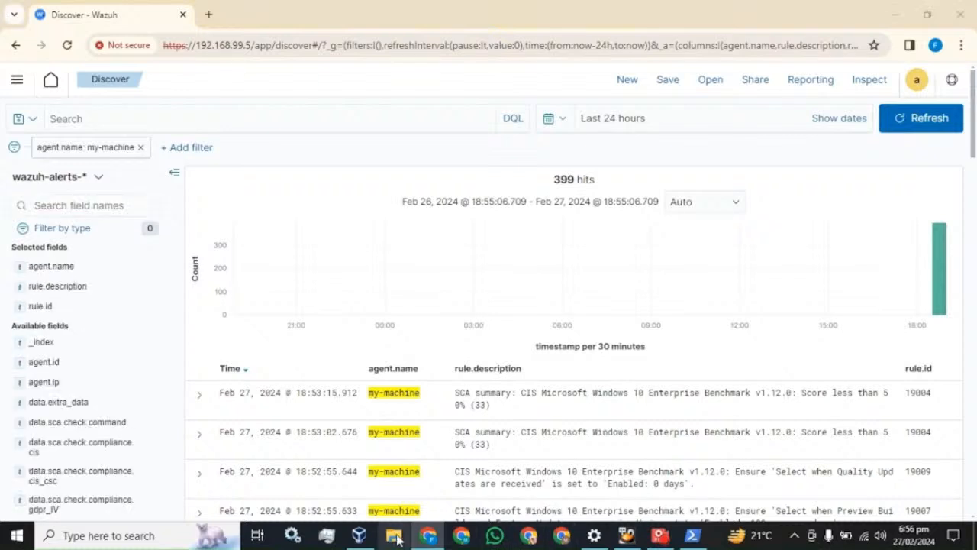
{"action": "left_click", "coordinate": [46, 279]}
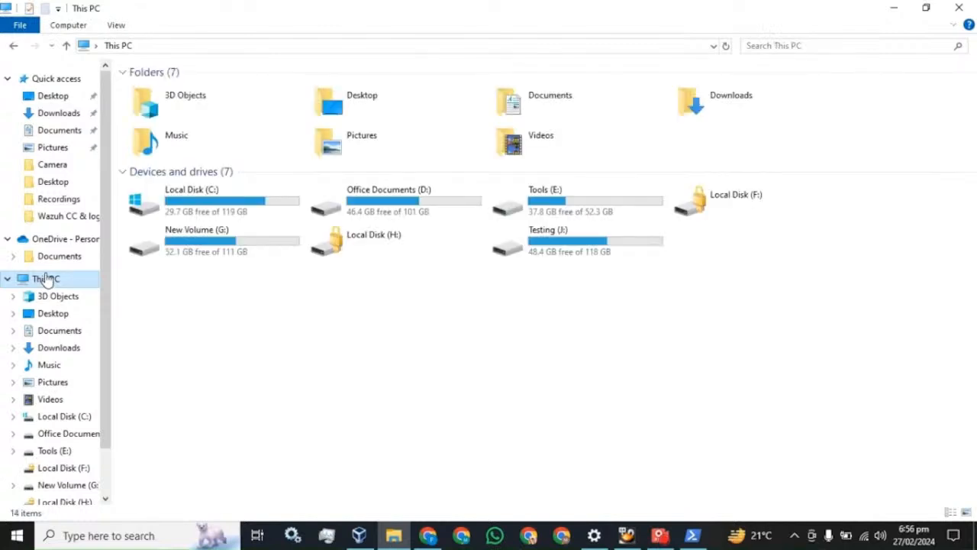
{"action": "left_click", "coordinate": [8, 279]}
{"action": "left_click", "coordinate": [7, 79]}
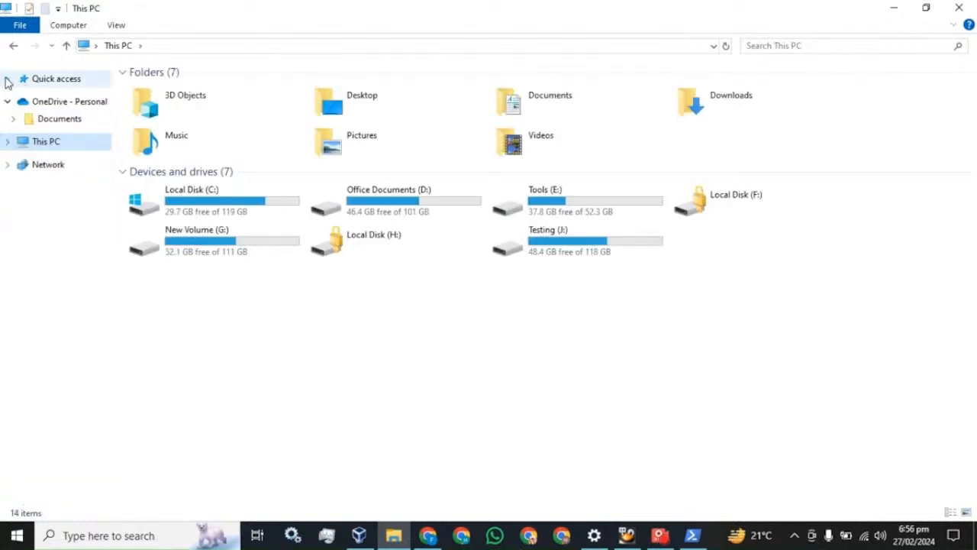
{"action": "double_click", "coordinate": [189, 217]}
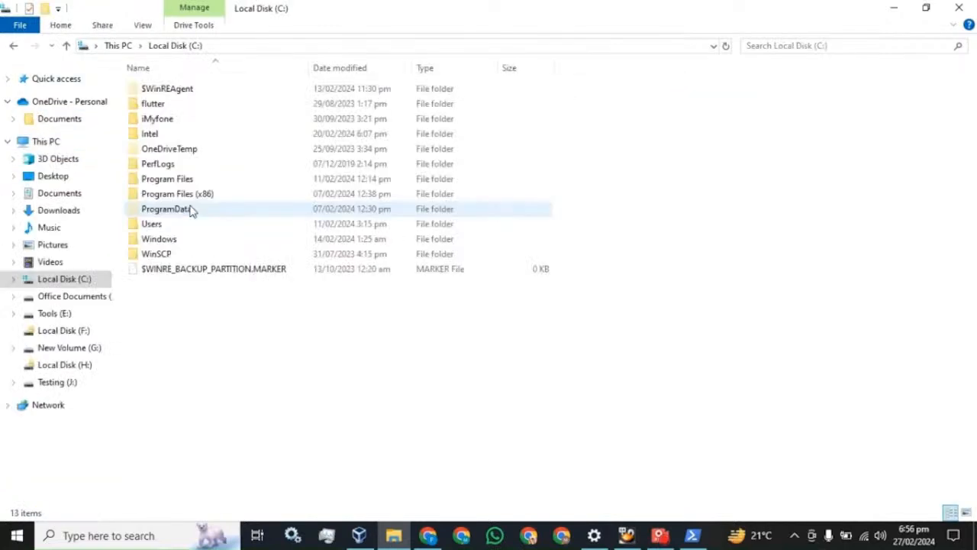
{"action": "double_click", "coordinate": [202, 196]}
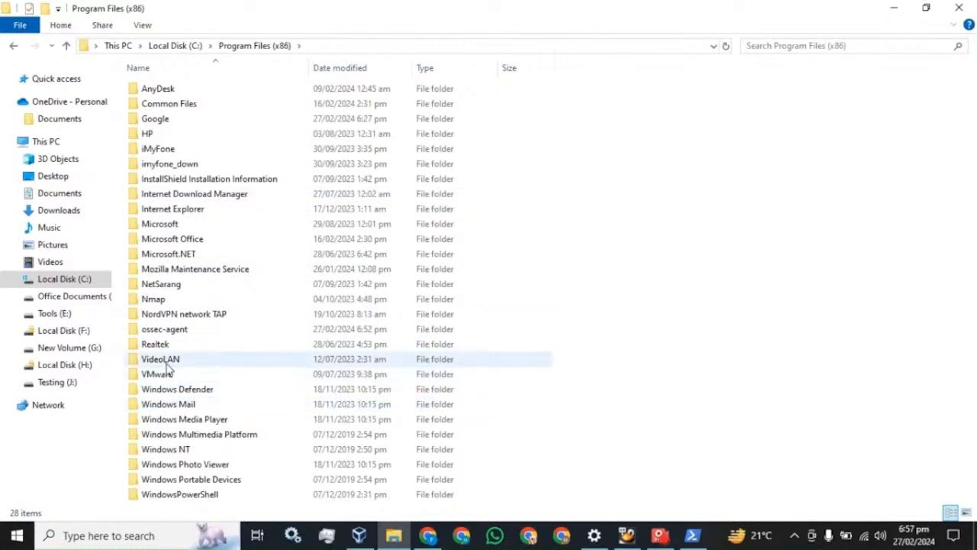
{"action": "mouse_move", "coordinate": [167, 336]}
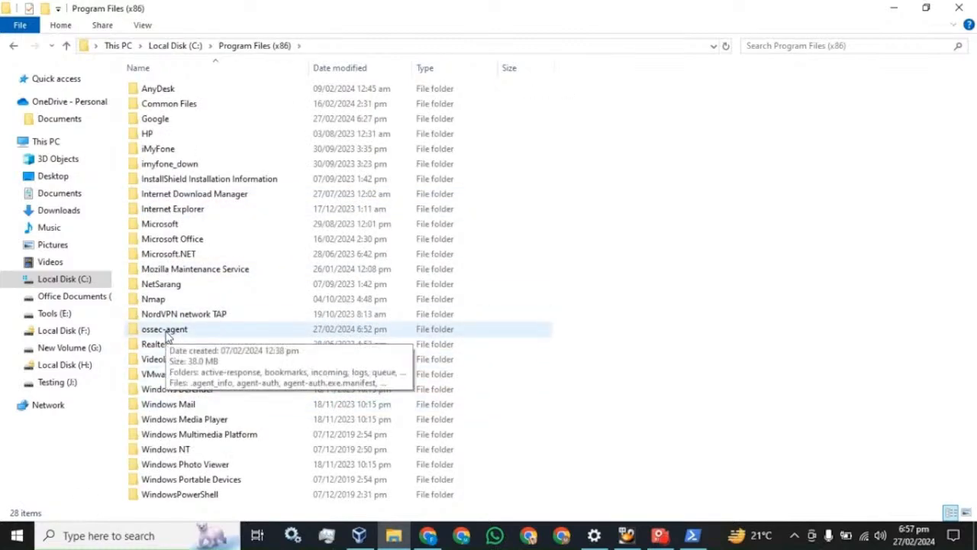
{"action": "double_click", "coordinate": [167, 332]}
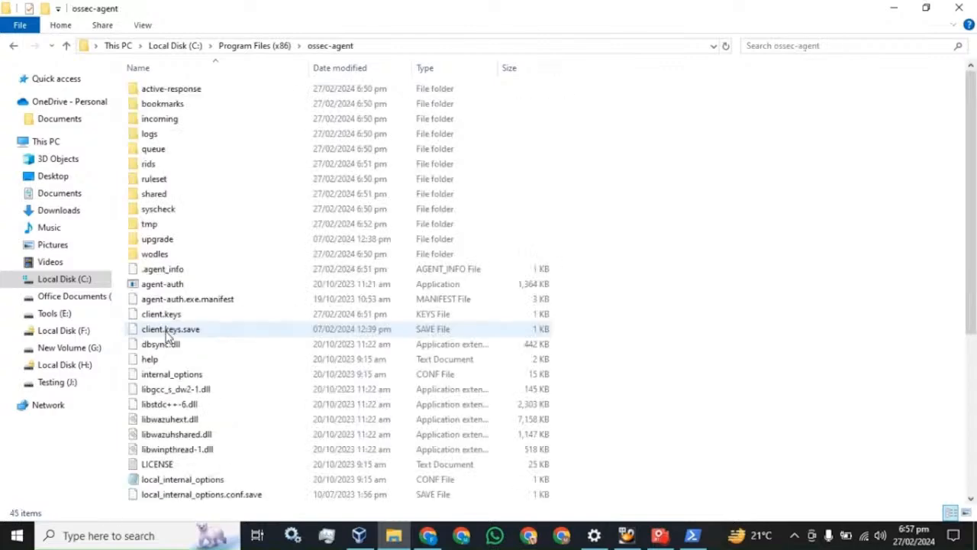
{"action": "scroll", "coordinate": [193, 361], "scroll_direction": "down", "scroll_amount": 4}
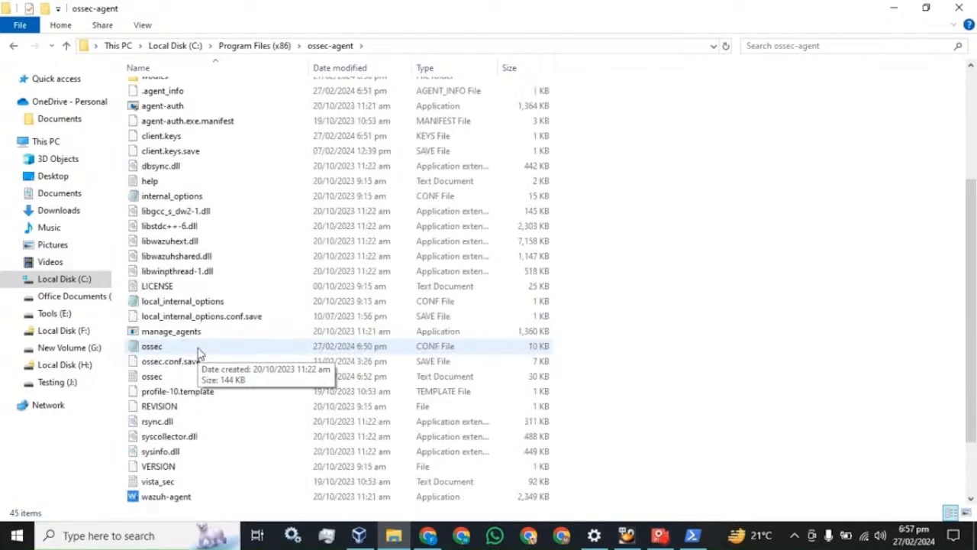
{"action": "double_click", "coordinate": [158, 347]}
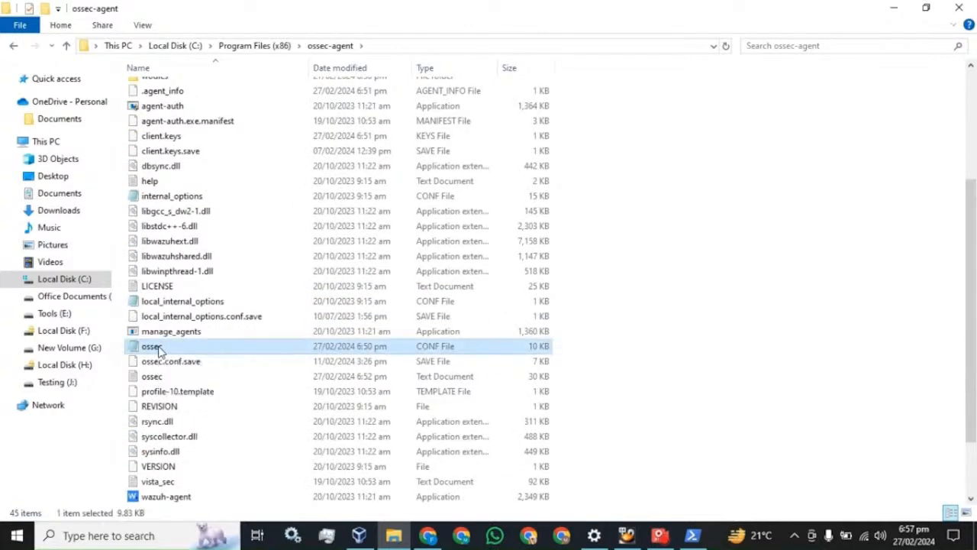
Maximize Notepad and select the Security eventchannel <localfile> block with its EventID query.
{"action": "left_click", "coordinate": [870, 300]}
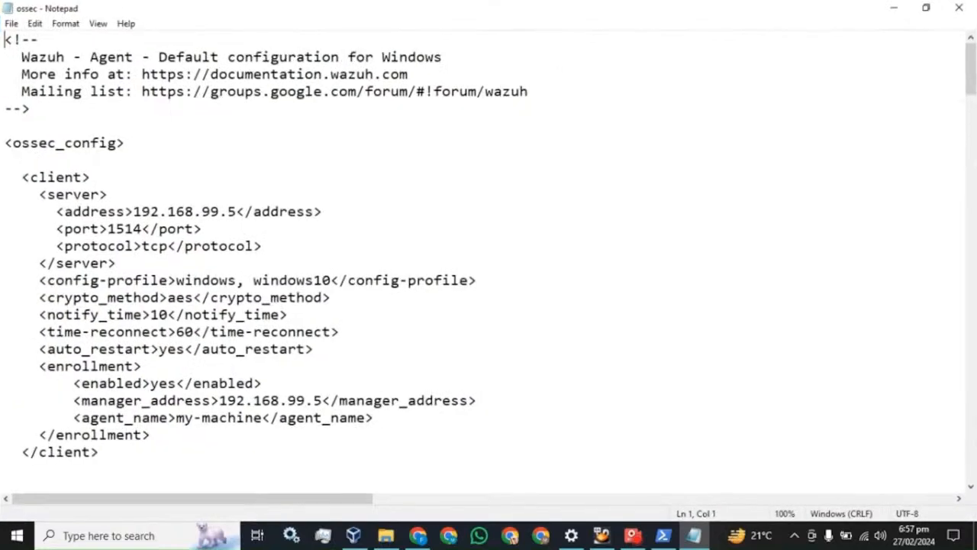
{"action": "scroll", "coordinate": [488, 259], "scroll_direction": "down", "scroll_amount": 5}
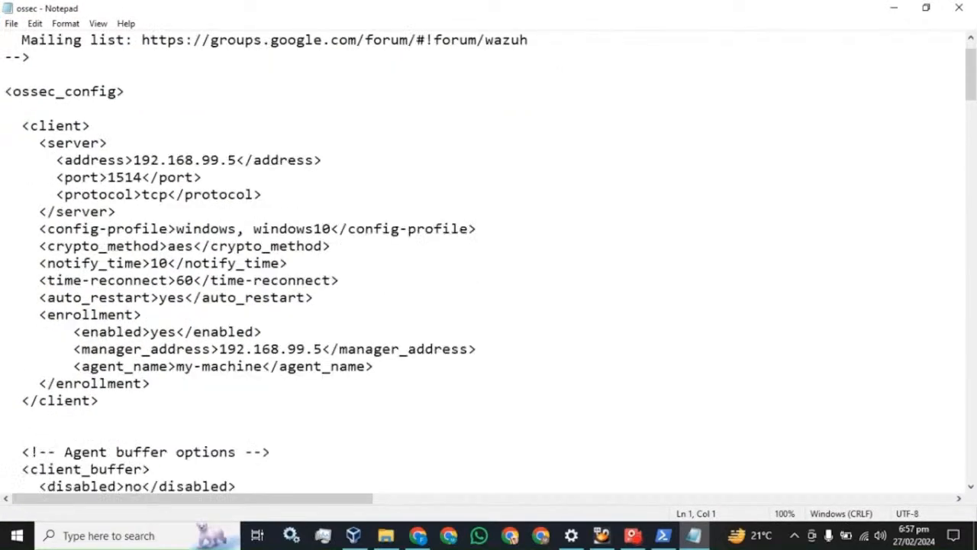
{"action": "scroll", "coordinate": [489, 259], "scroll_direction": "down", "scroll_amount": 2}
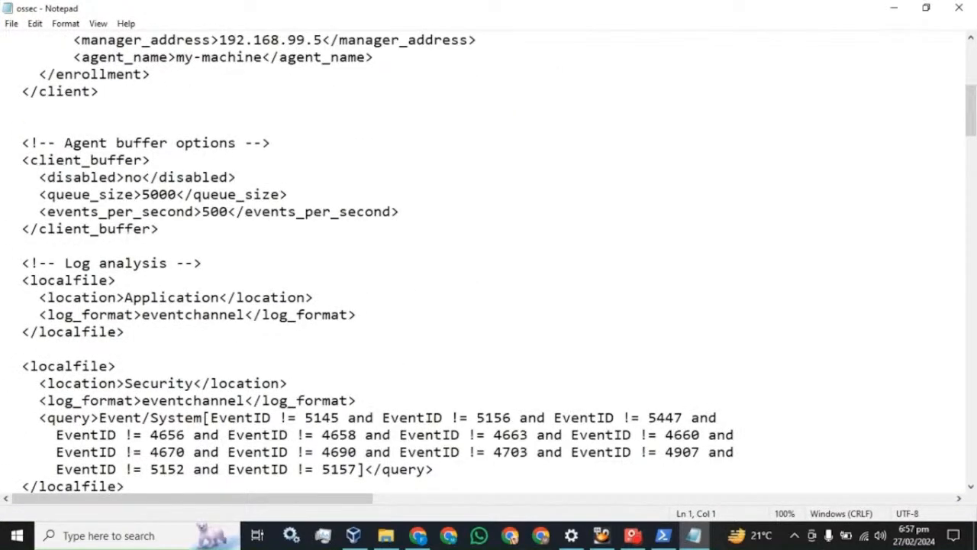
{"action": "scroll", "coordinate": [489, 259], "scroll_direction": "down", "scroll_amount": 1}
{"action": "scroll", "coordinate": [488, 260], "scroll_direction": "down", "scroll_amount": 1}
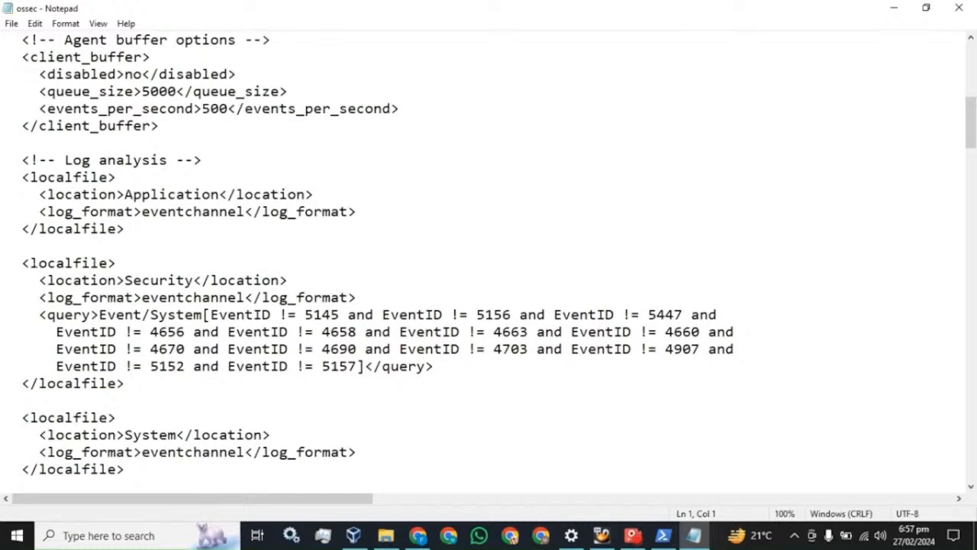
{"action": "left_click_drag", "start_coordinate": [21, 262], "coordinate": [126, 384]}
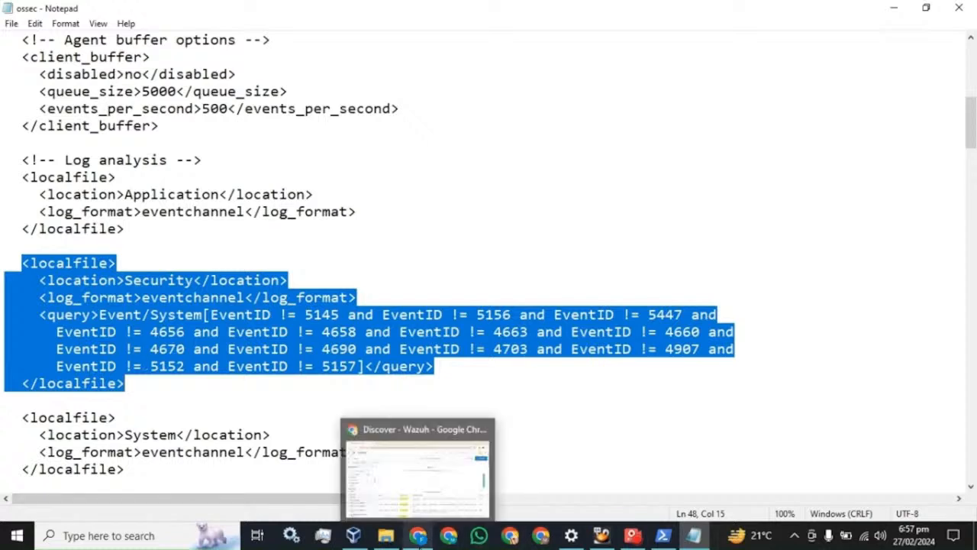
Search Discover field names for 'event' and review the alerts table, highlighting rule.id 19004.
{"action": "left_click", "coordinate": [420, 538]}
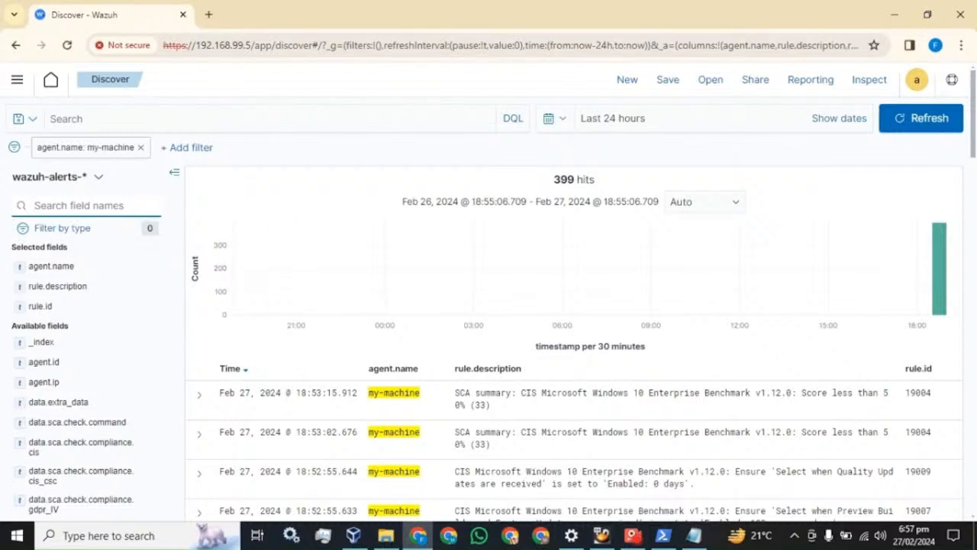
{"action": "type", "text": "event"}
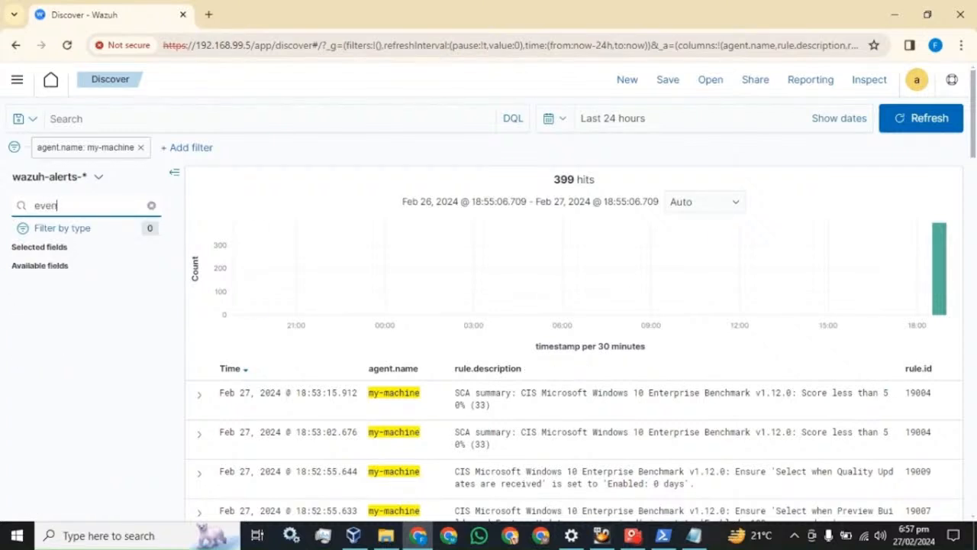
{"action": "scroll", "coordinate": [873, 254], "scroll_direction": "down", "scroll_amount": 3}
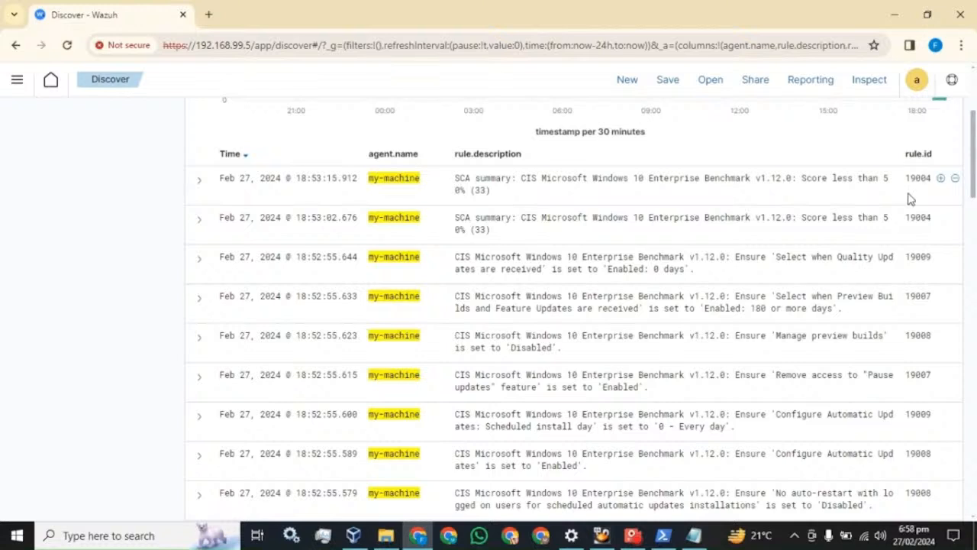
{"action": "left_click_drag", "start_coordinate": [906, 178], "coordinate": [931, 178]}
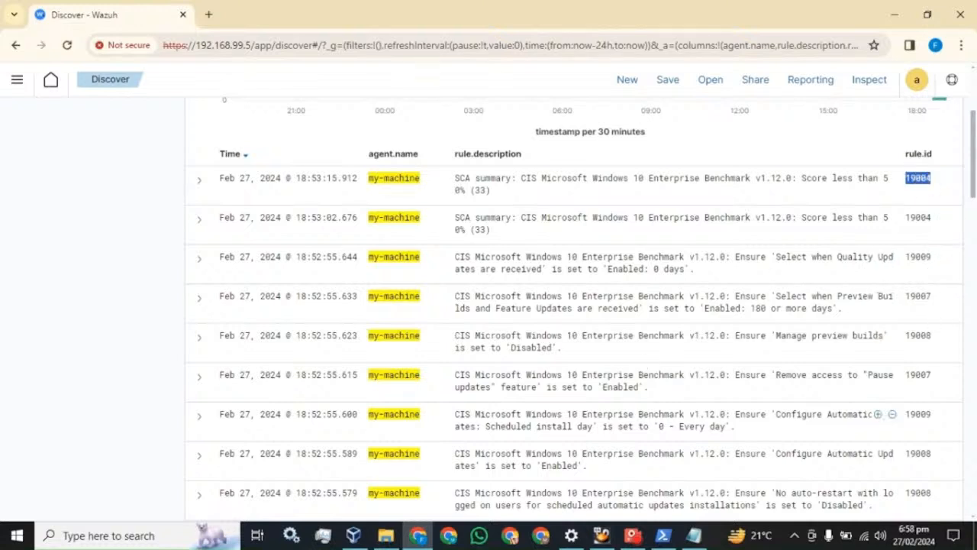
Paste a copy of the final 'and EventID != 5157' condition into the Security query.
{"action": "left_click", "coordinate": [698, 537]}
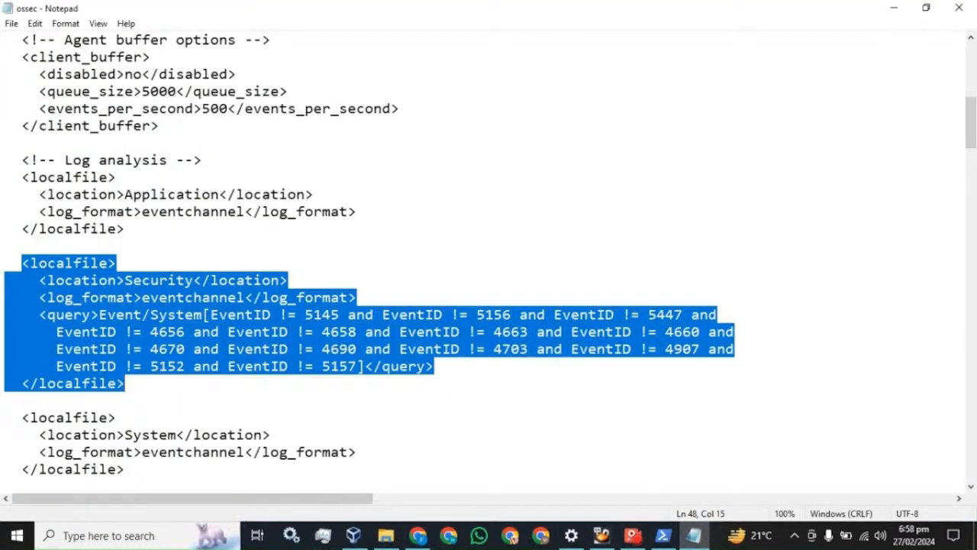
{"action": "left_click", "coordinate": [359, 367]}
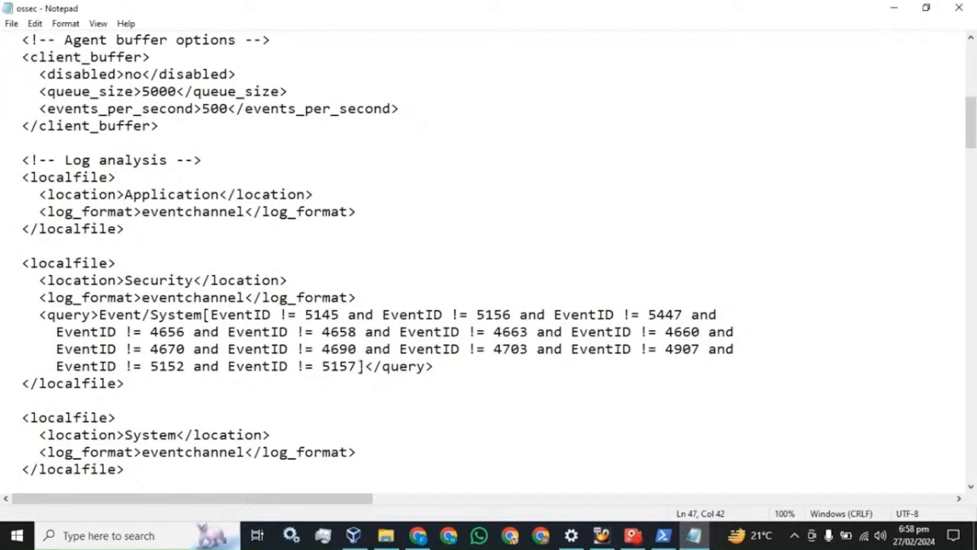
{"action": "left_click_drag", "start_coordinate": [359, 367], "coordinate": [186, 368]}
{"action": "key", "text": "ctrl+c"}
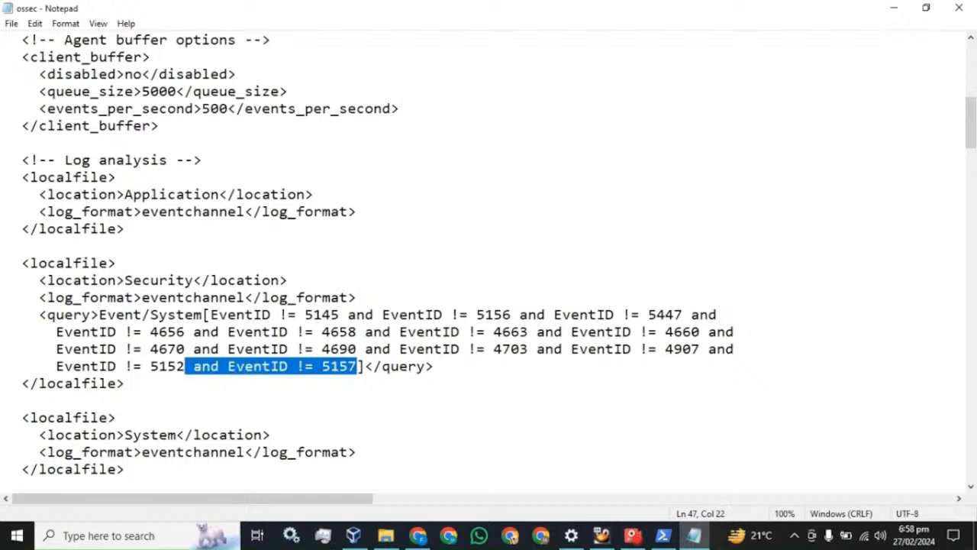
{"action": "left_click", "coordinate": [357, 367]}
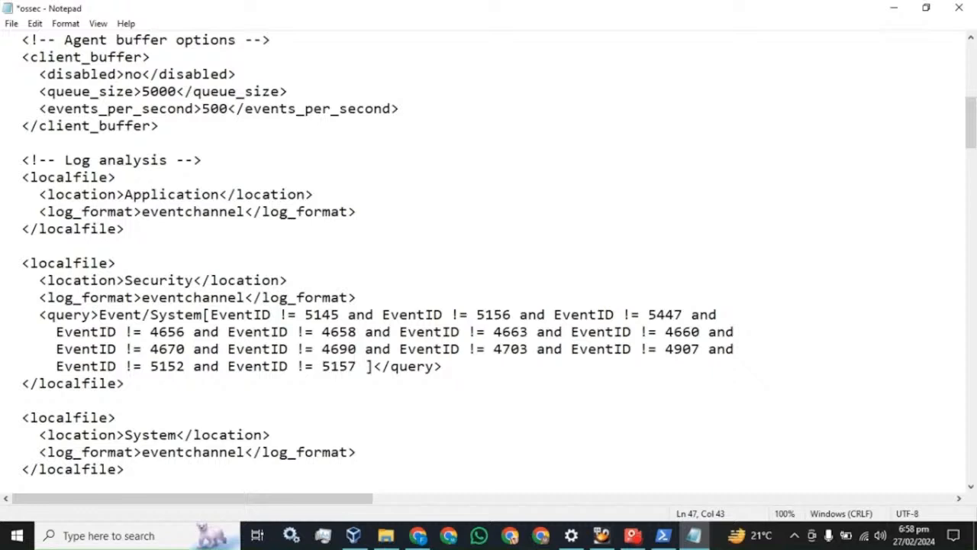
{"action": "key", "text": "ctrl+v"}
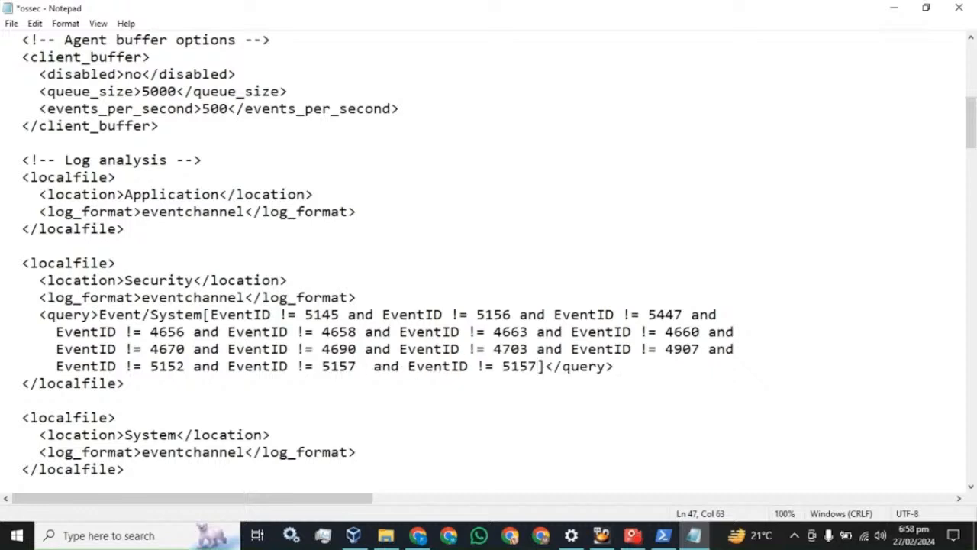
{"action": "key", "text": "shift+Left"}
{"action": "key", "text": "shift+Left"}
{"action": "key", "text": "shift+Left"}
{"action": "key", "text": "shift+Left"}
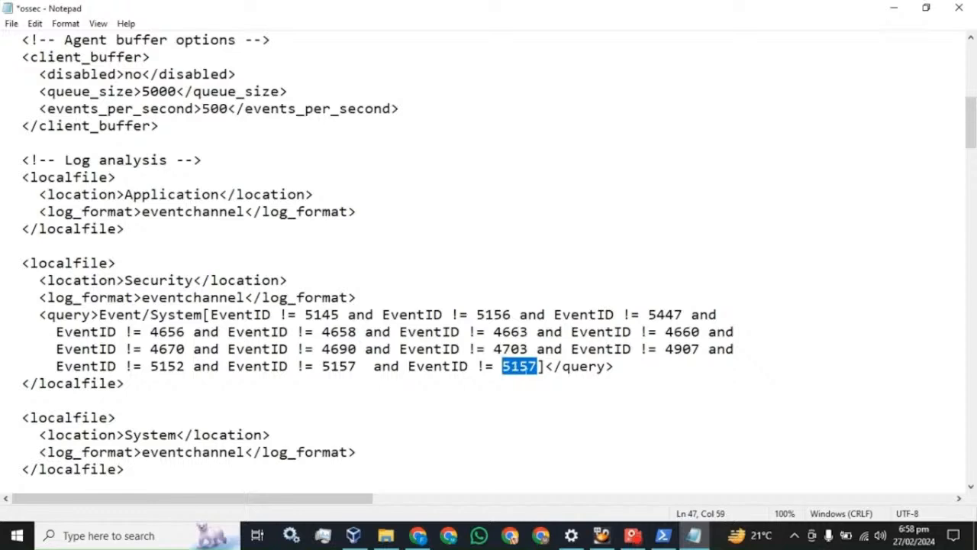
Delete the duplicate EventID != 5157 condition, then save and close the ossec config.
{"action": "key", "text": "Left"}
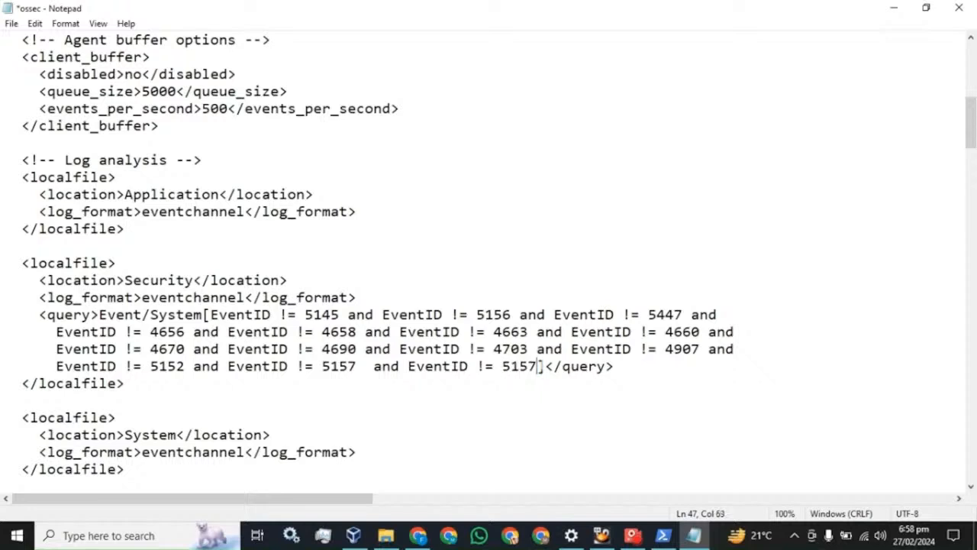
{"action": "key", "text": "shift+End"}
{"action": "left_click", "coordinate": [523, 382]}
{"action": "left_click_drag", "start_coordinate": [538, 366], "coordinate": [357, 367]}
{"action": "key", "text": "Delete"}
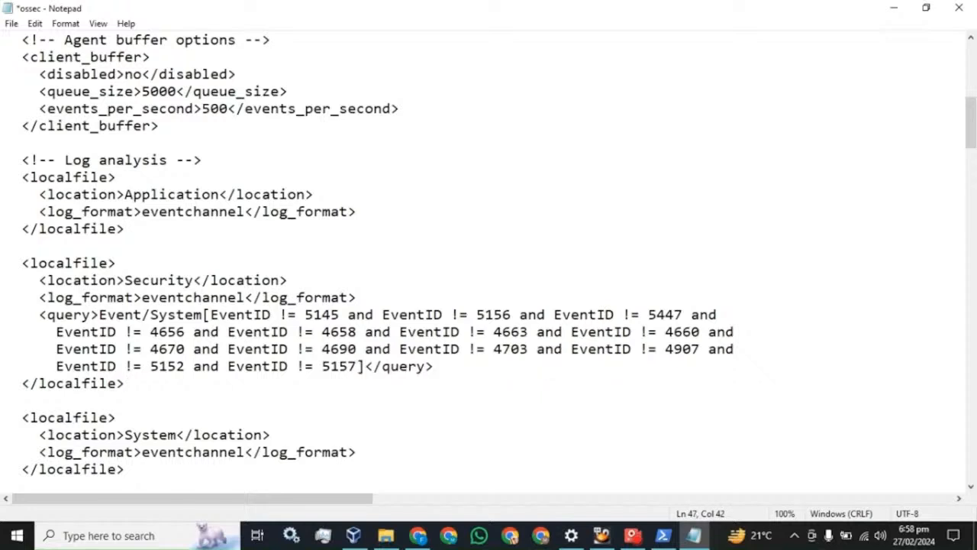
{"action": "key", "text": "ctrl+s"}
{"action": "left_click", "coordinate": [959, 8]}
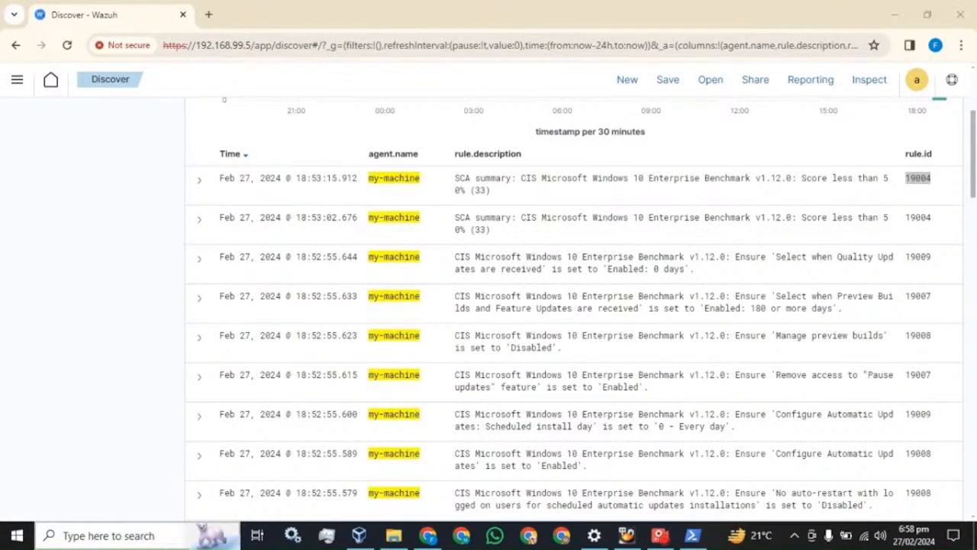
Close the Bluetooth settings page and open the Services app via Windows search.
{"action": "left_click", "coordinate": [595, 536]}
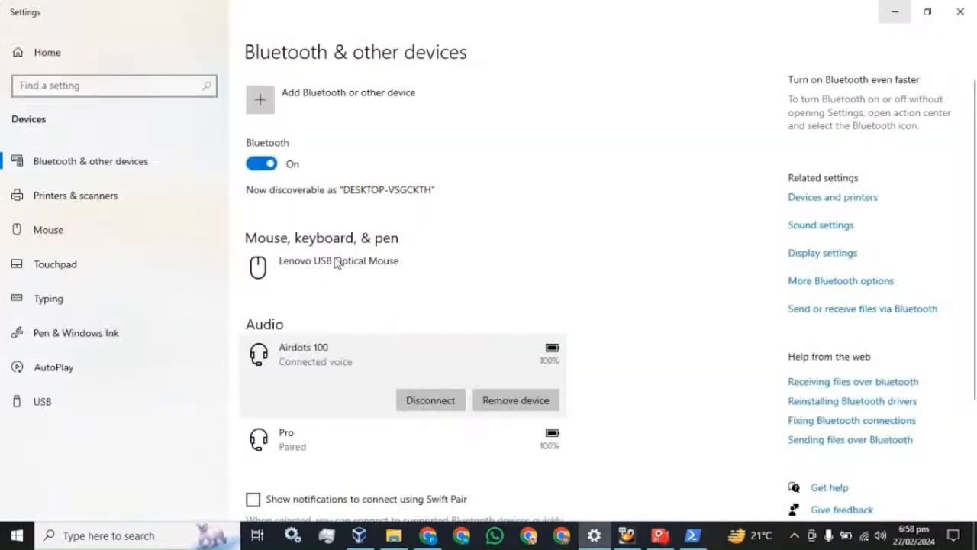
{"action": "left_click", "coordinate": [961, 12]}
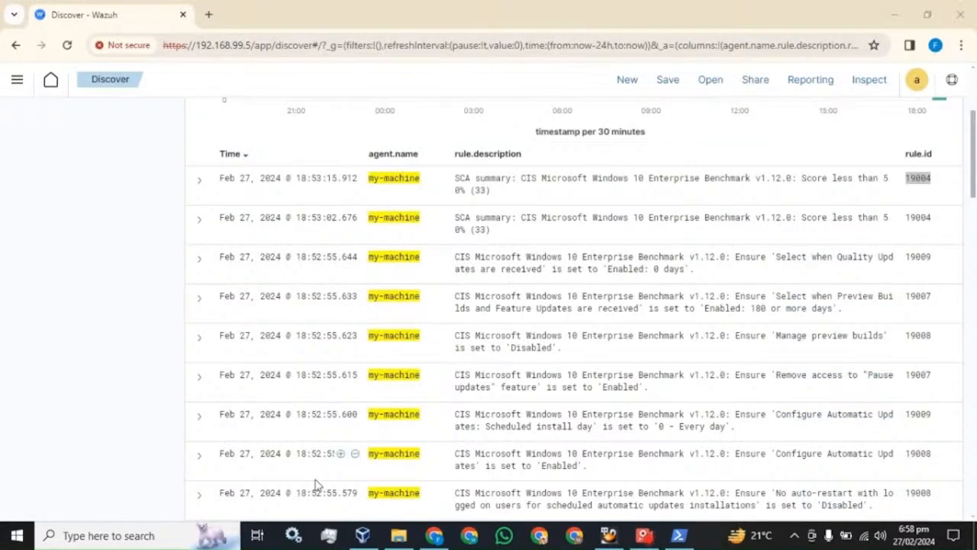
{"action": "left_click", "coordinate": [160, 538]}
{"action": "type", "text": "s"}
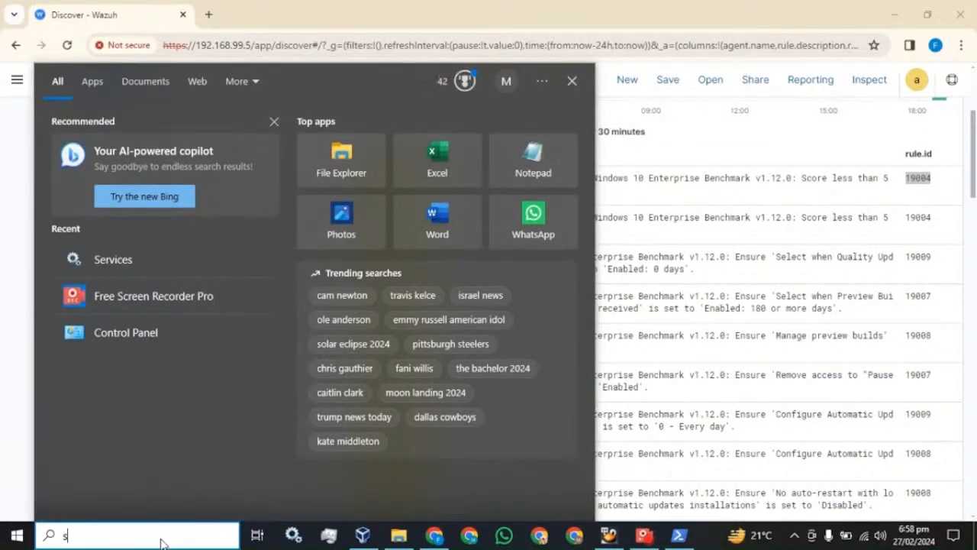
{"action": "type", "text": "erv"}
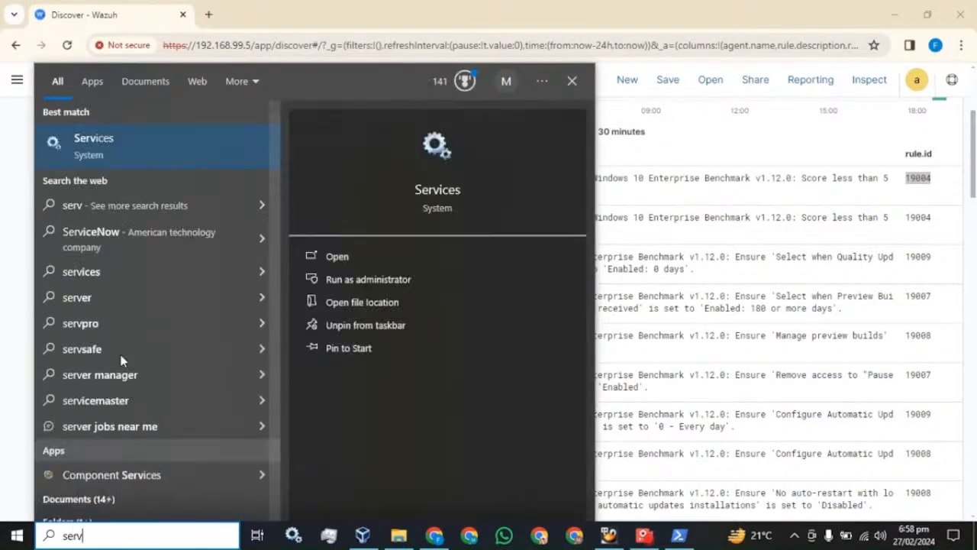
{"action": "left_click", "coordinate": [99, 153]}
Select the Wazuh Windows Agent service in the Services list.
{"action": "left_click", "coordinate": [325, 165]}
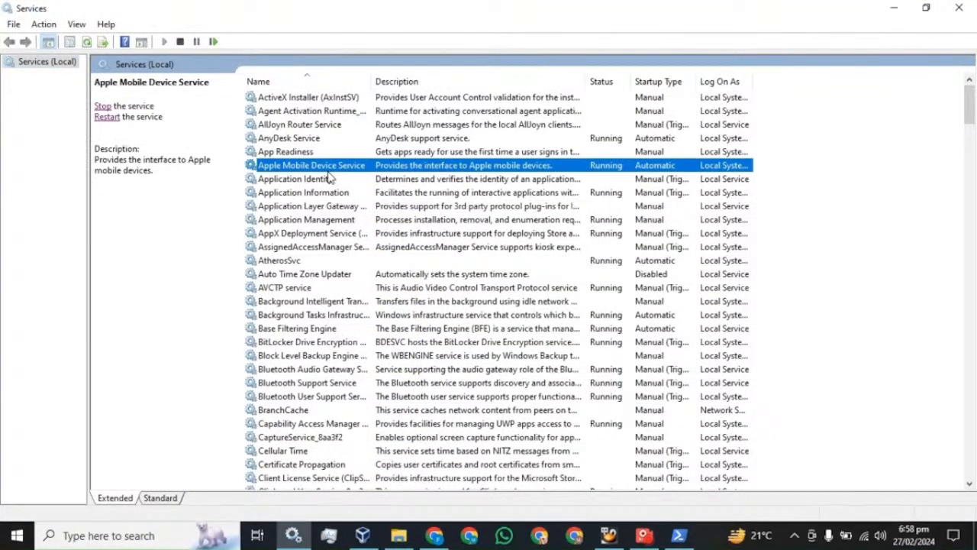
{"action": "key", "text": "w"}
{"action": "left_click", "coordinate": [293, 139]}
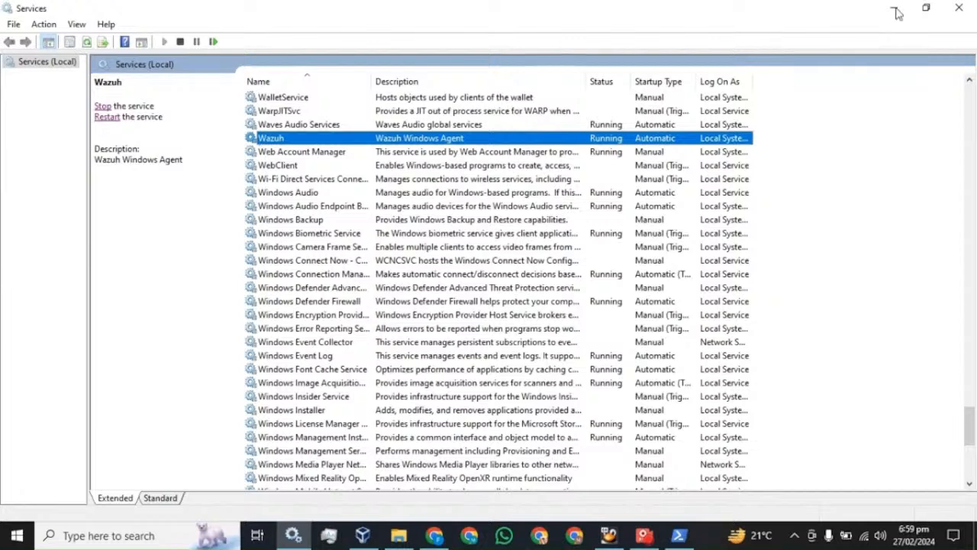
Refresh Wazuh Discover so the my-machine results update to 400 hits.
{"action": "left_click", "coordinate": [974, 15]}
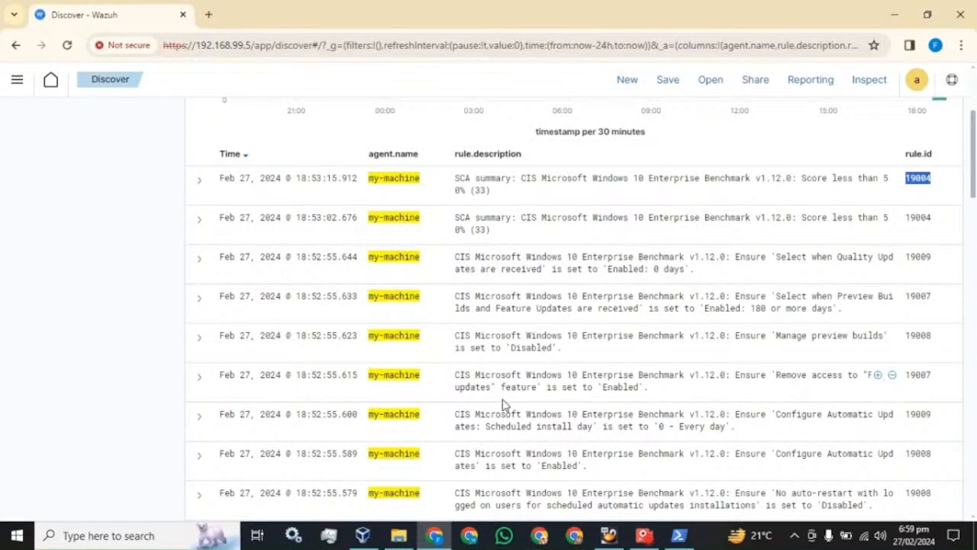
{"action": "scroll", "coordinate": [573, 305], "scroll_direction": "up", "scroll_amount": 3}
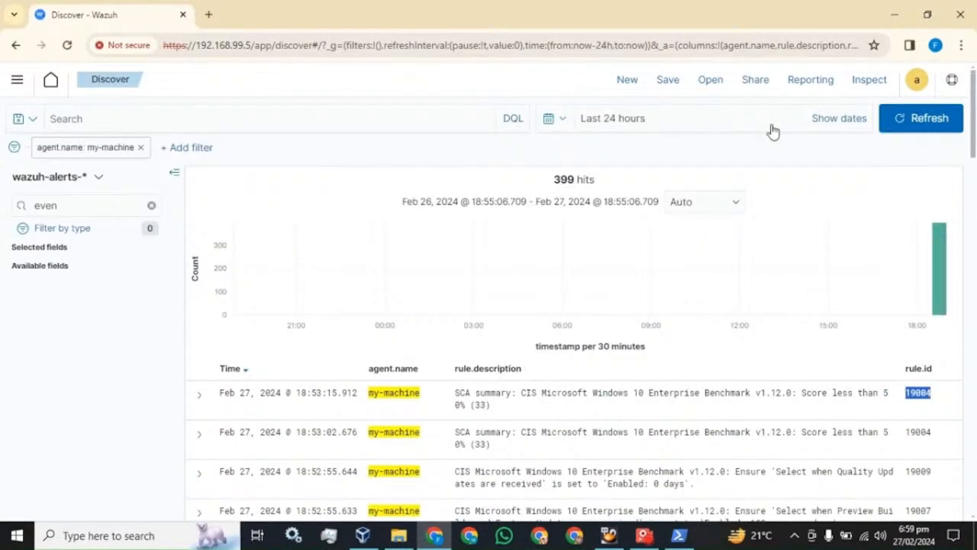
{"action": "left_click", "coordinate": [922, 122]}
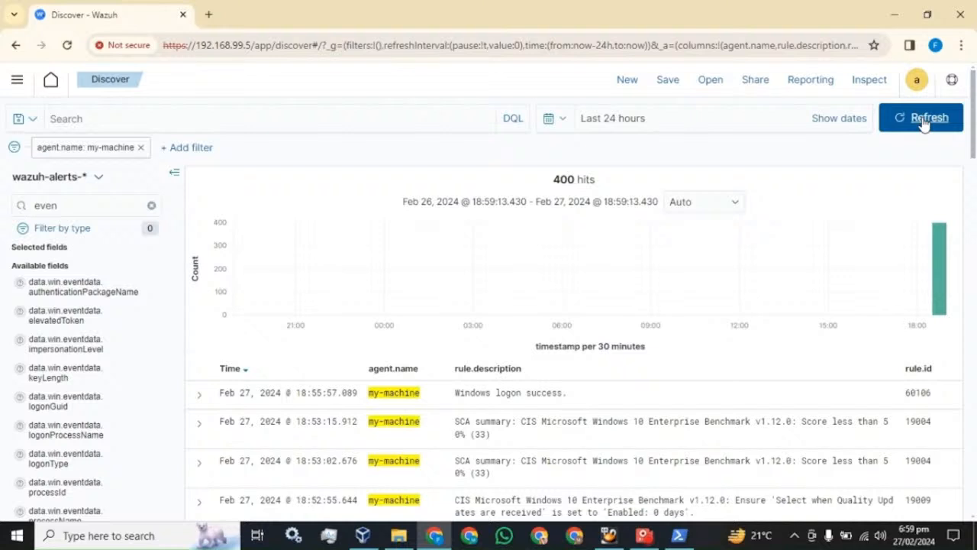
Search the field list for eventID to find data.win.system.eventID.
{"action": "left_click", "coordinate": [57, 205]}
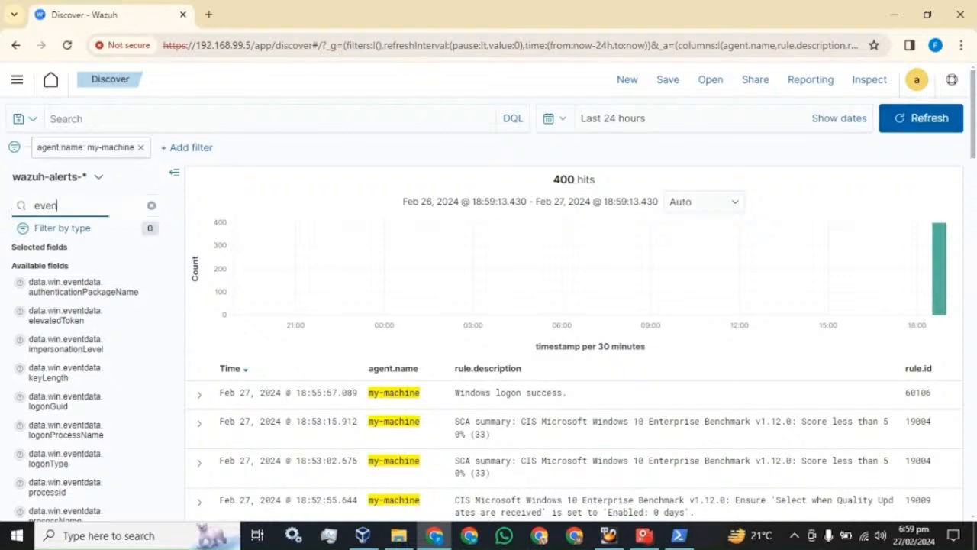
{"action": "type", "text": "d"}
{"action": "key", "text": "BackSpace"}
{"action": "type", "text": "t.ID"}
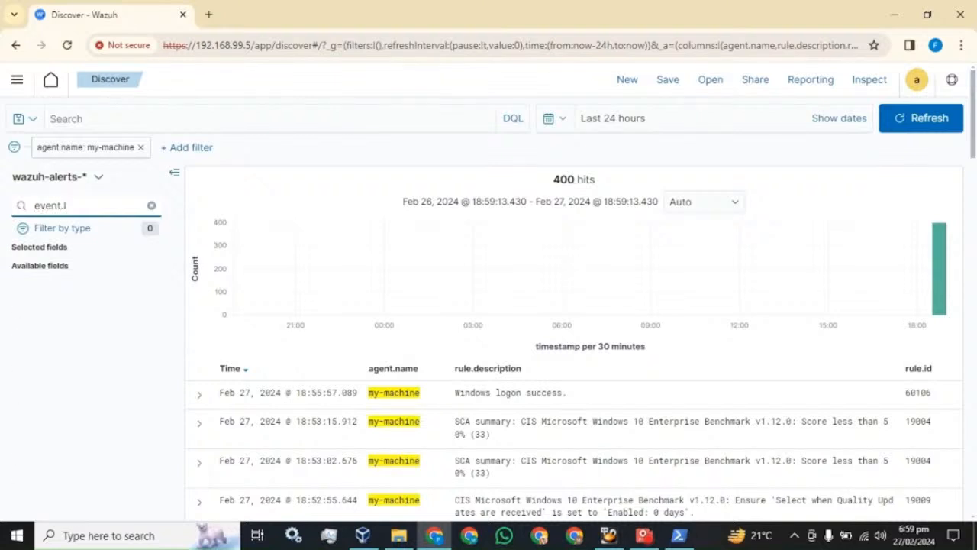
{"action": "key", "text": "BackSpace"}
{"action": "key", "text": "BackSpace"}
{"action": "key", "text": "BackSpace"}
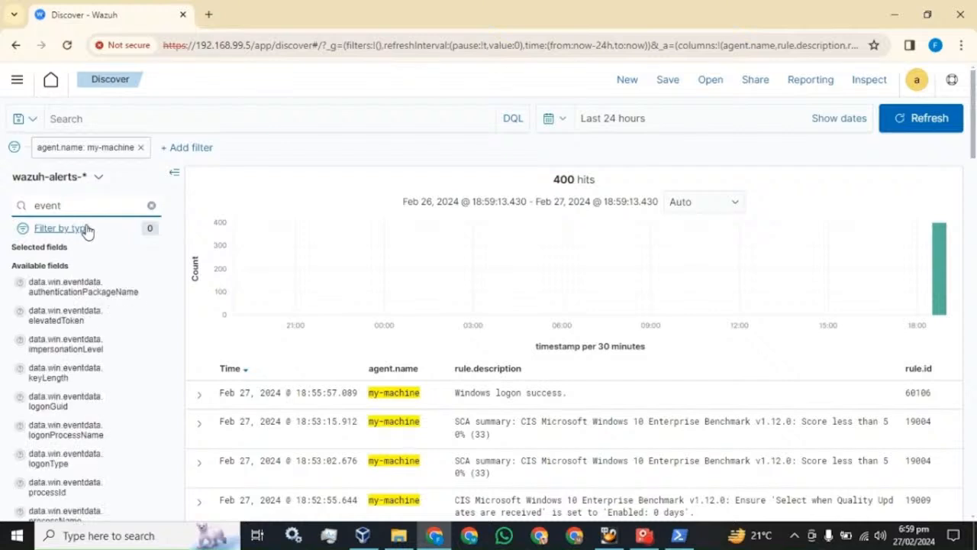
{"action": "type", "text": "ID"}
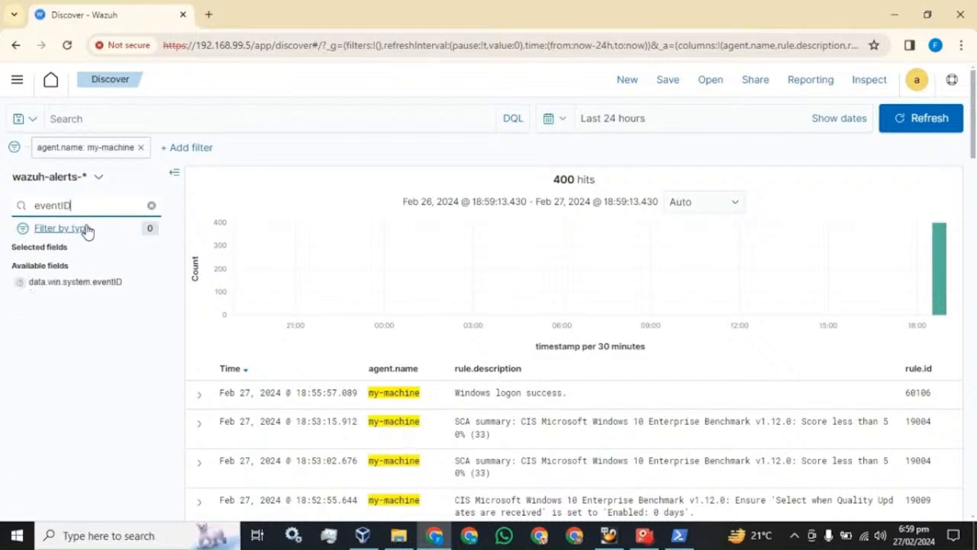
Add data.win.system.eventID as a column, check the logon alert's 4624 value, and refresh.
{"action": "left_click", "coordinate": [149, 284]}
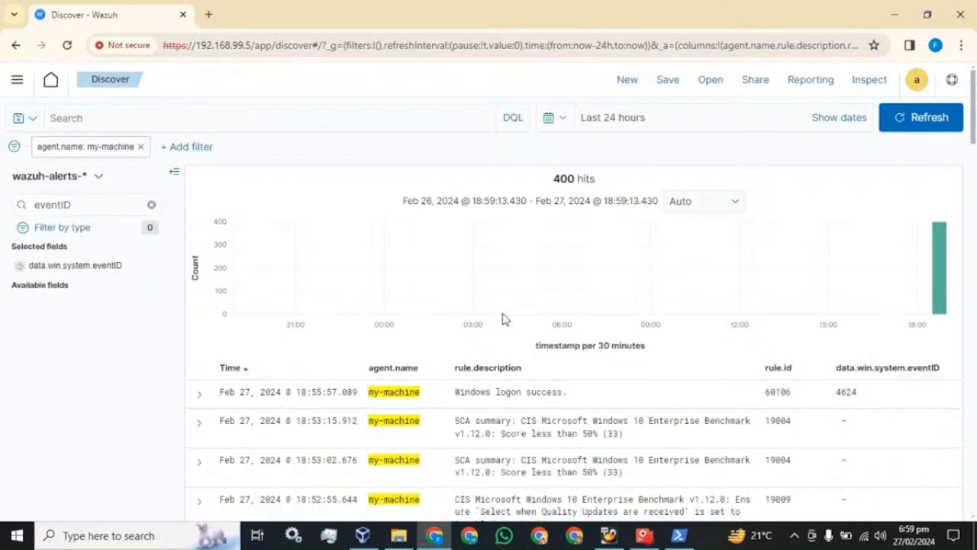
{"action": "scroll", "coordinate": [501, 316], "scroll_direction": "down", "scroll_amount": 1}
{"action": "double_click", "coordinate": [847, 322]}
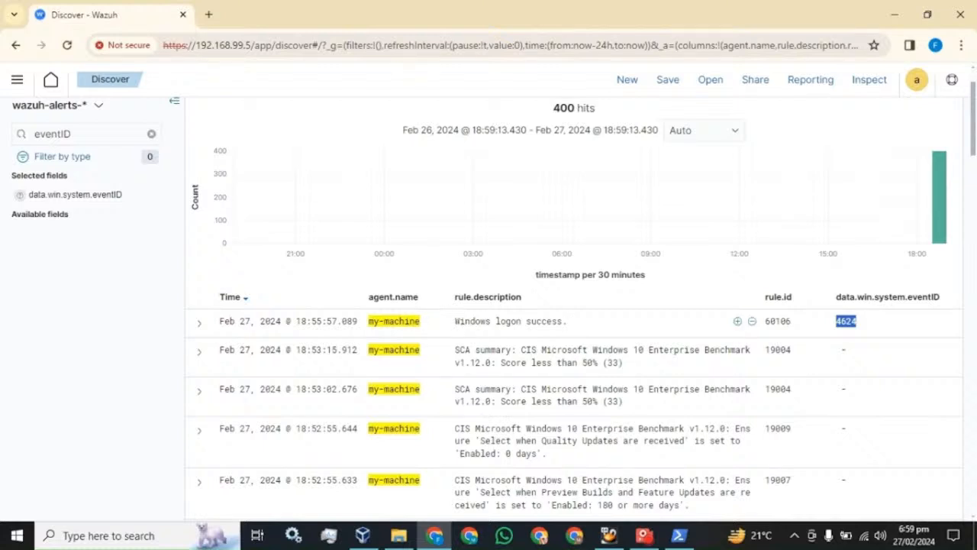
{"action": "left_click_drag", "start_coordinate": [455, 324], "coordinate": [557, 334]}
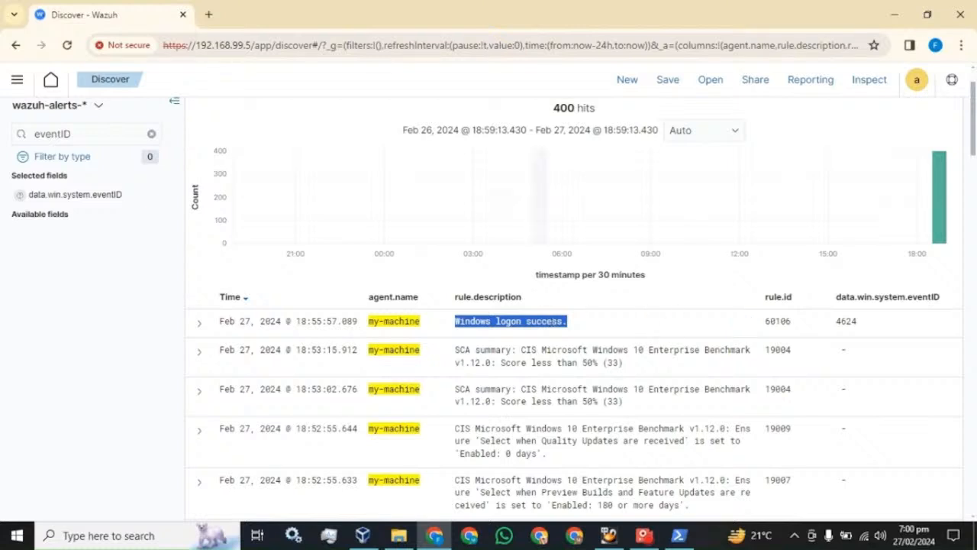
{"action": "scroll", "coordinate": [809, 220], "scroll_direction": "up", "scroll_amount": 1}
{"action": "left_click", "coordinate": [886, 119]}
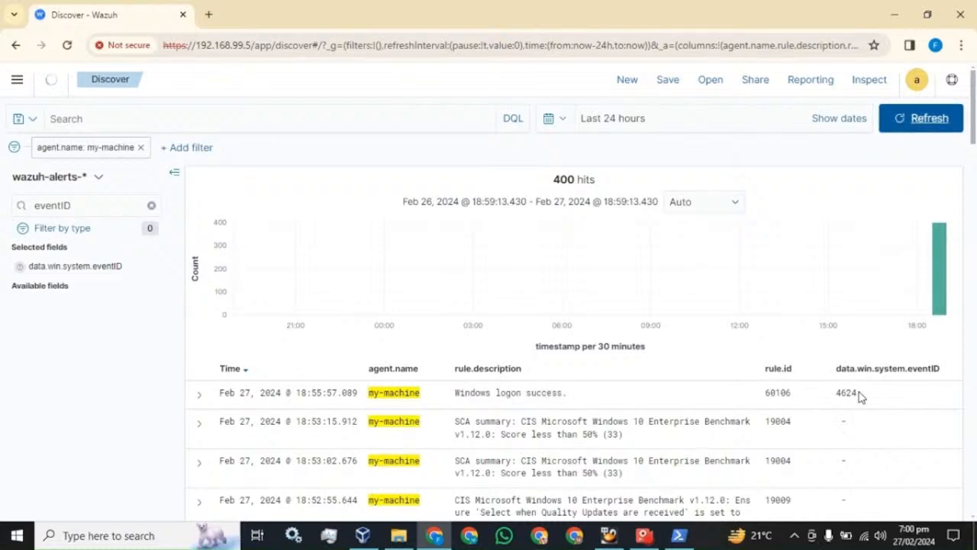
{"action": "left_click_drag", "start_coordinate": [791, 392], "coordinate": [765, 393]}
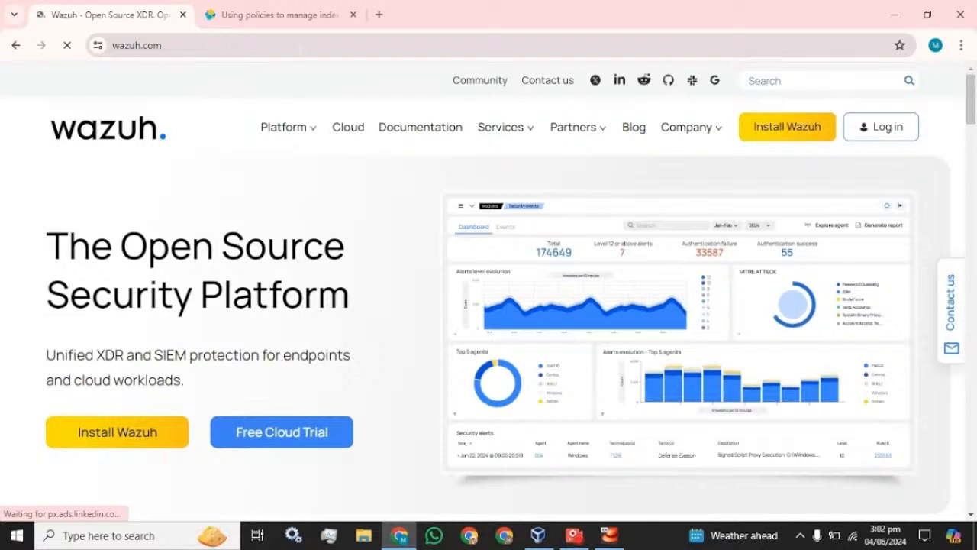
Search the web for 'wazuh index management' from the address bar.
{"action": "left_click", "coordinate": [303, 42]}
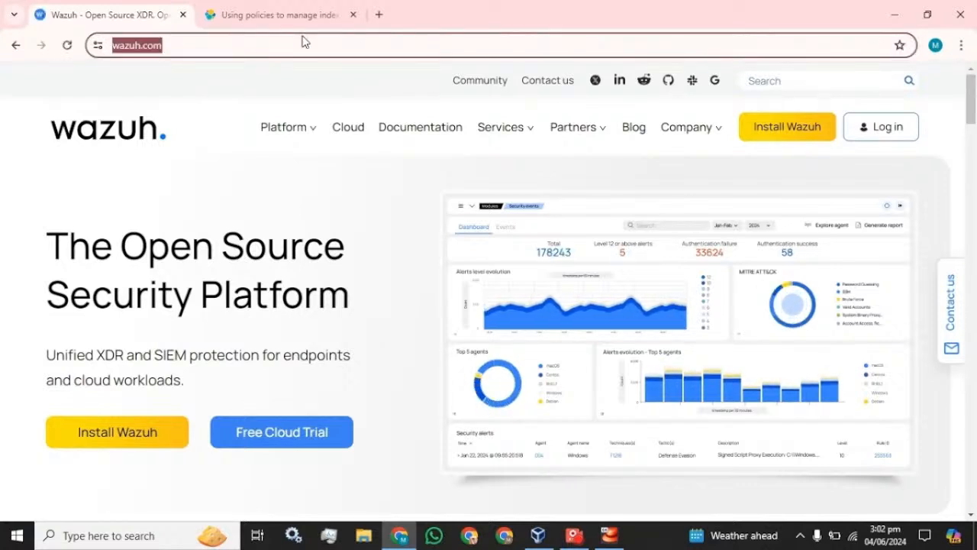
{"action": "type", "text": "w"}
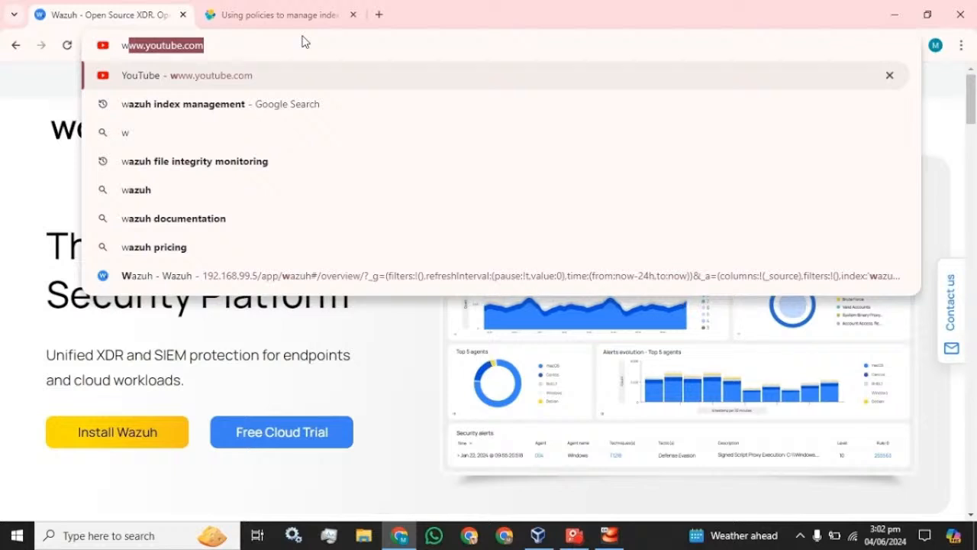
{"action": "key", "text": "Down"}
{"action": "key", "text": "Return"}
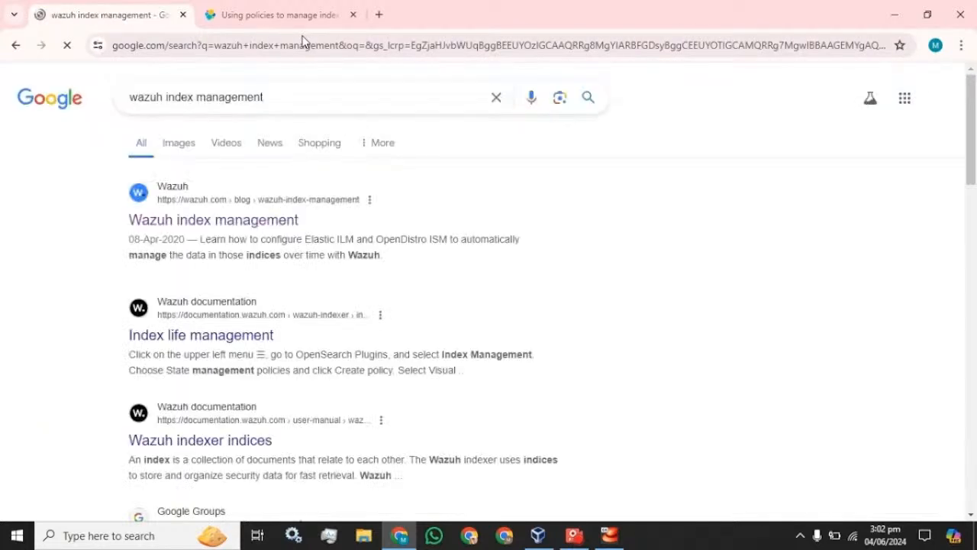
Open the Wazuh index management blog post, scroll to Create a policy, and start a new tab.
{"action": "left_click", "coordinate": [189, 229]}
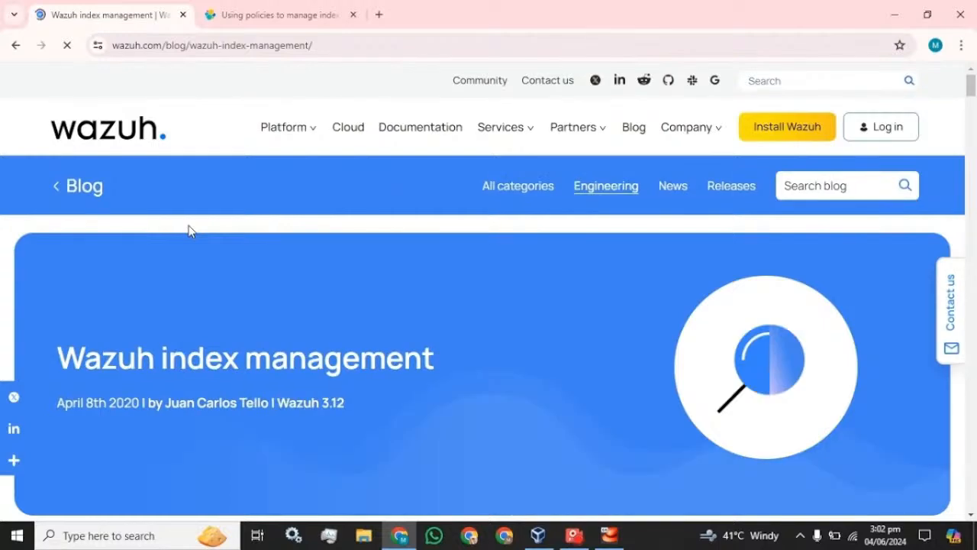
{"action": "scroll", "coordinate": [190, 229], "scroll_direction": "down", "scroll_amount": 6}
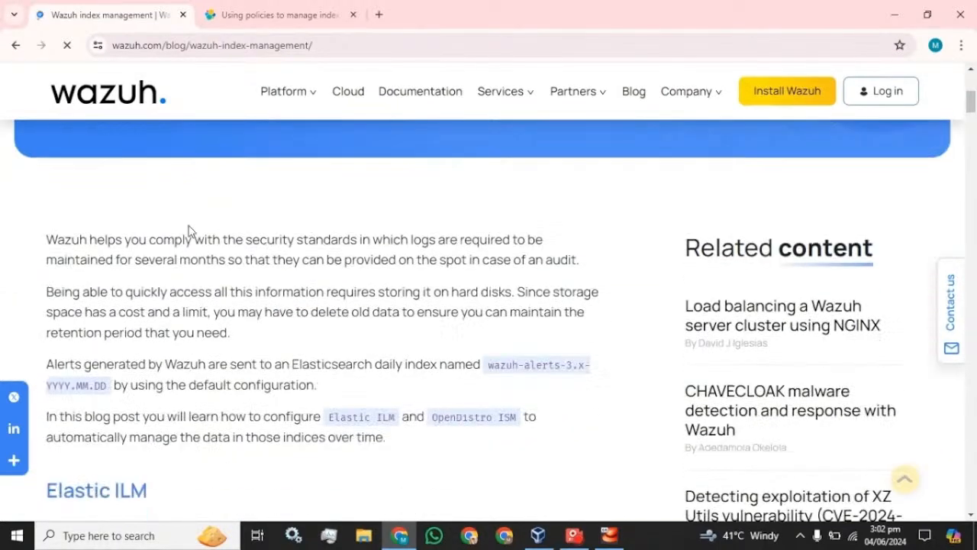
{"action": "scroll", "coordinate": [190, 231], "scroll_direction": "down", "scroll_amount": 2}
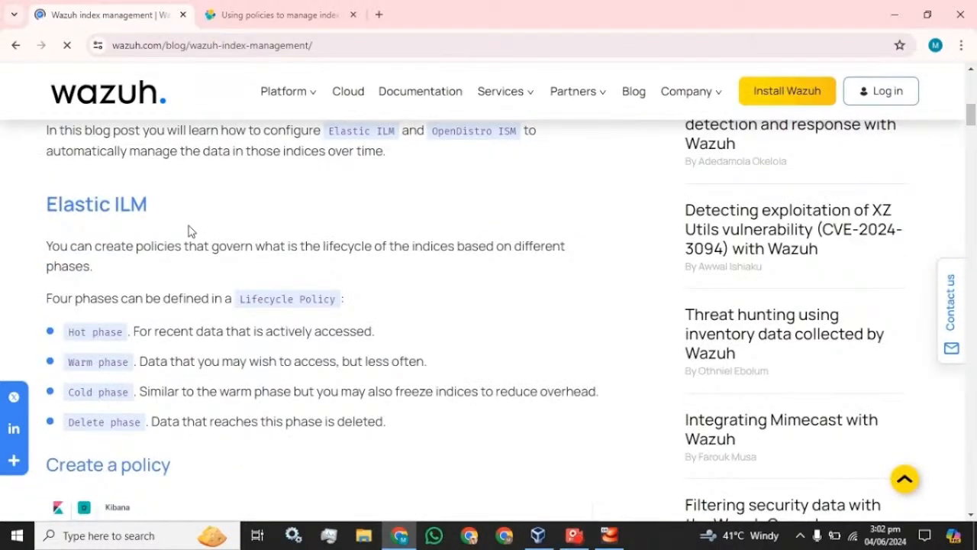
{"action": "scroll", "coordinate": [189, 231], "scroll_direction": "down", "scroll_amount": 1}
{"action": "scroll", "coordinate": [148, 217], "scroll_direction": "down", "scroll_amount": 3}
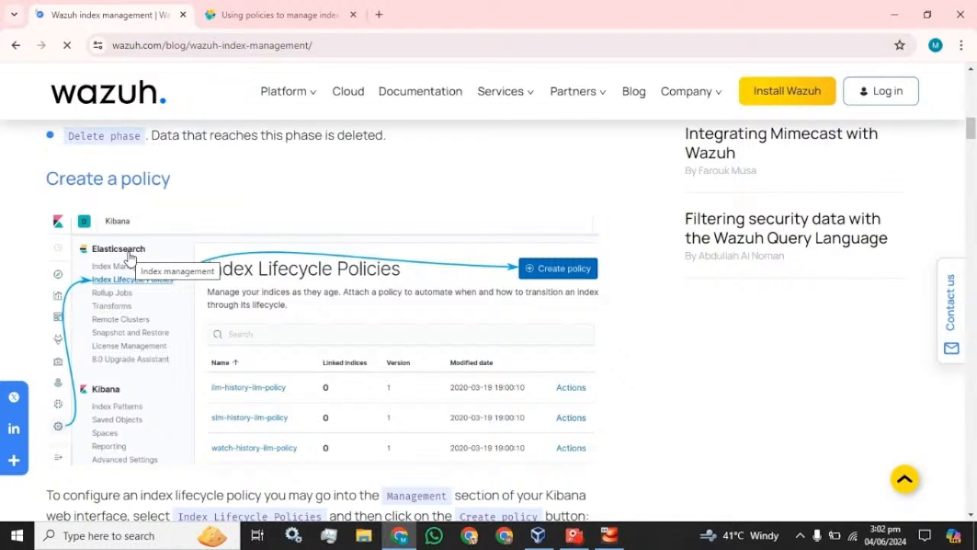
{"action": "left_click", "coordinate": [378, 15]}
{"action": "type", "text": "ht"}
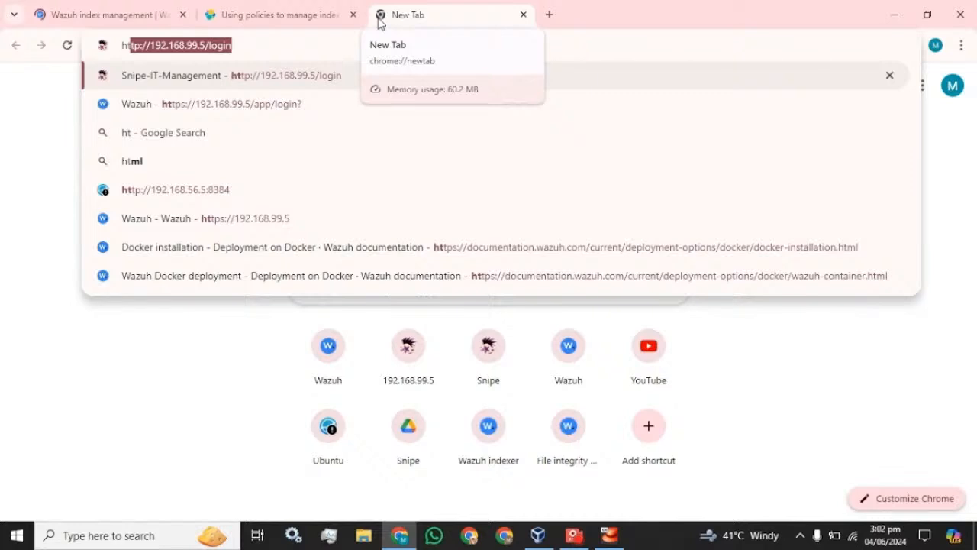
{"action": "type", "text": "tps:"}
Log in to Wazuh at 192.168.99.5 with the account credentials and dismiss Chrome's password breach warning.
{"action": "key", "text": "Return"}
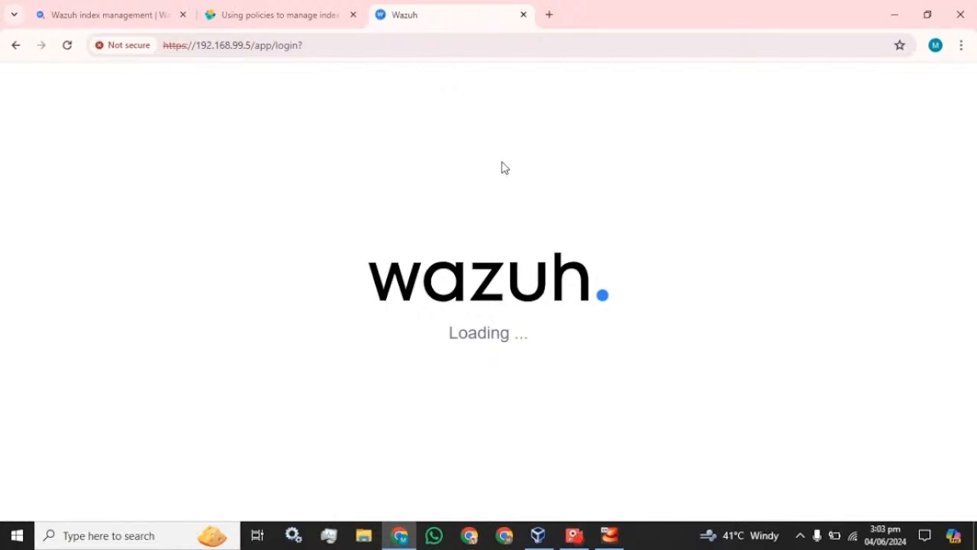
{"action": "type", "text": "admin"}
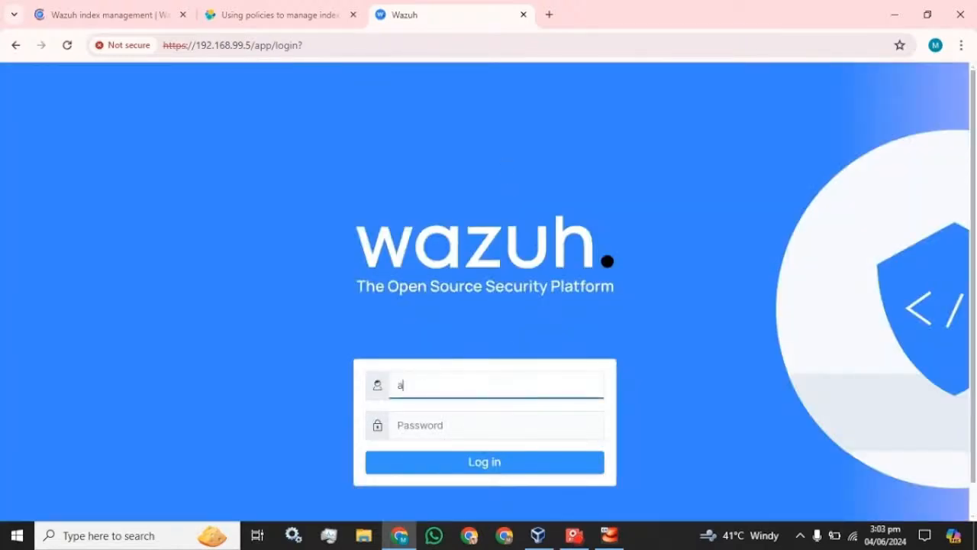
{"action": "key", "text": "Tab"}
{"action": "type", "text": "admin"}
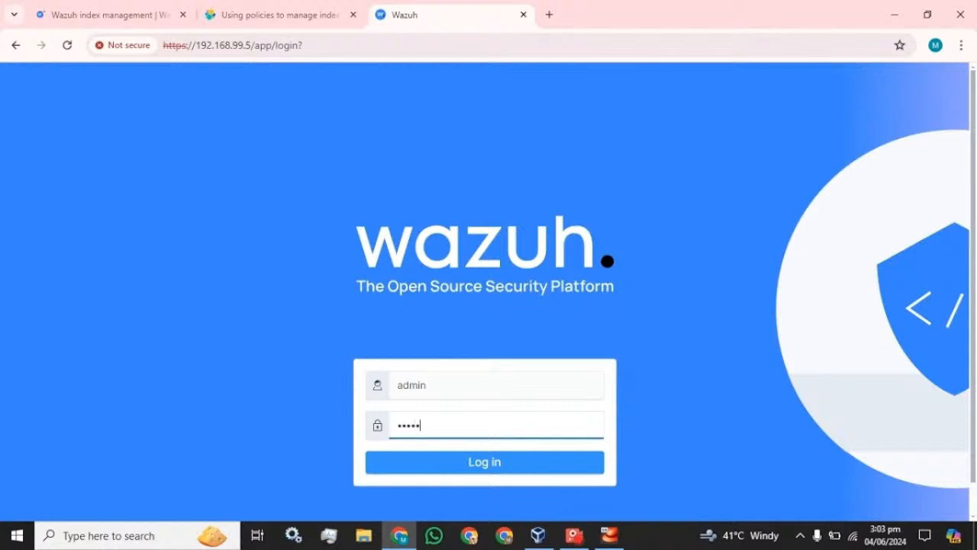
{"action": "key", "text": "Return"}
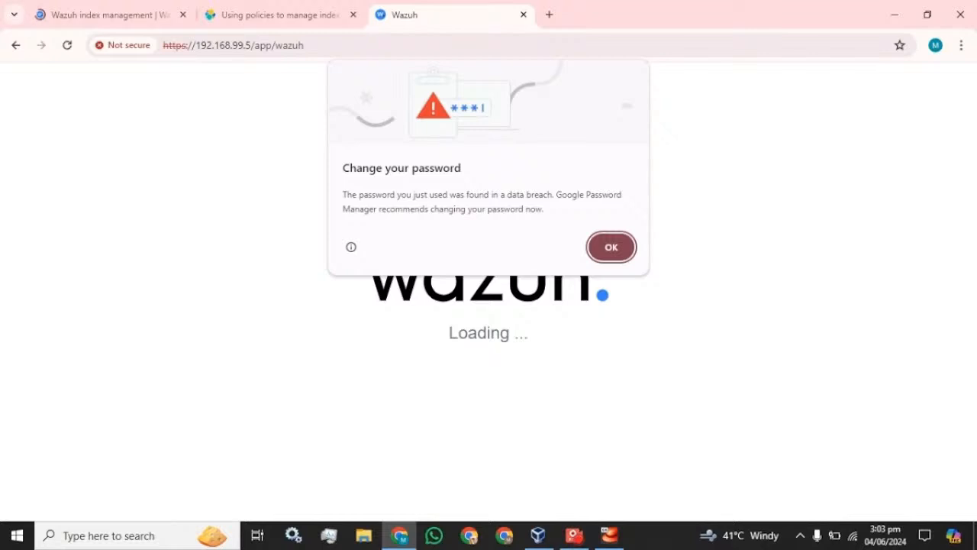
{"action": "left_click", "coordinate": [608, 250]}
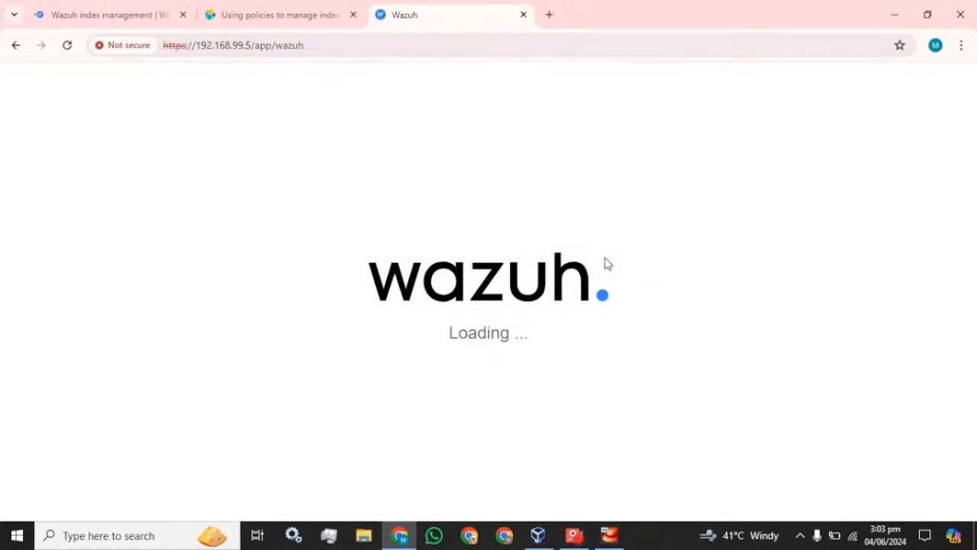
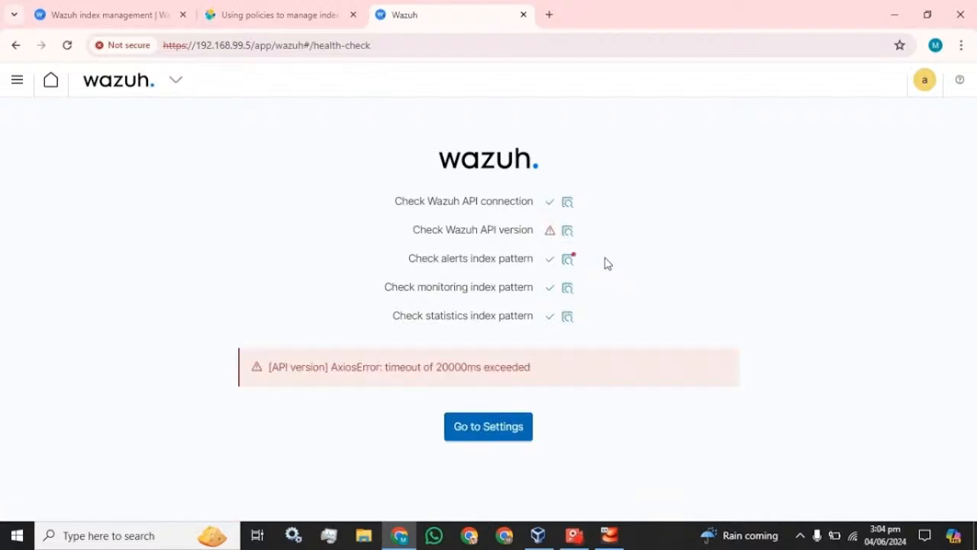
Reload the dashboard past the API health check and 'Something went wrong' error to the Modules overview.
{"action": "left_click", "coordinate": [67, 46]}
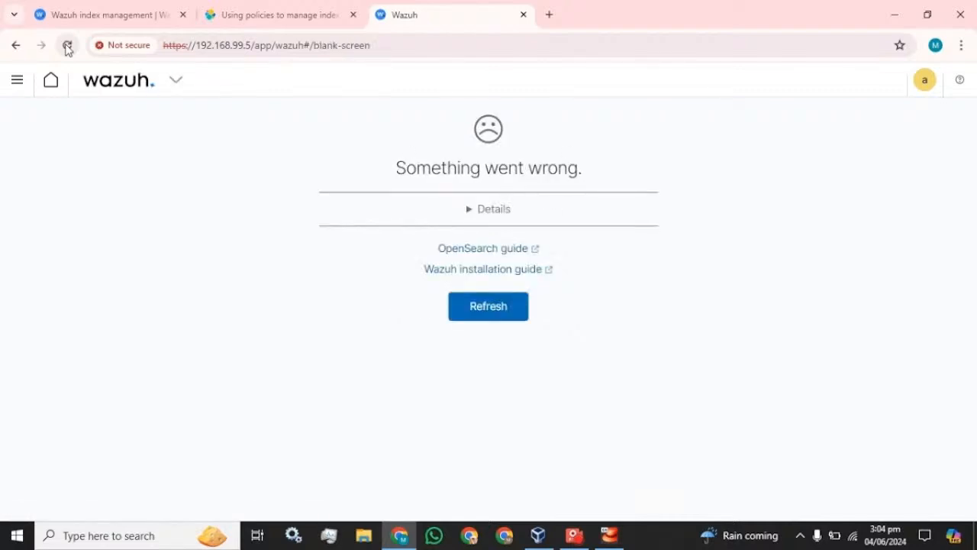
{"action": "left_click", "coordinate": [506, 315]}
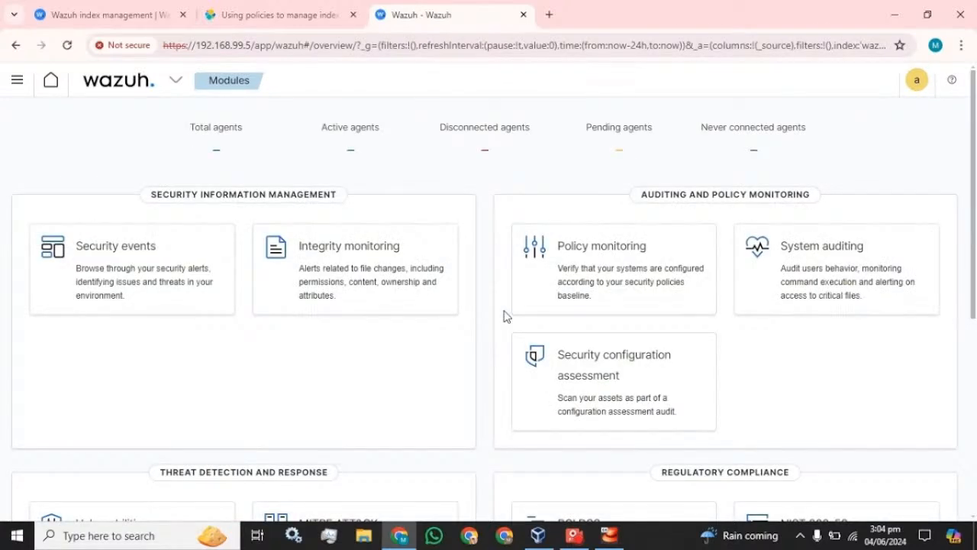
Go through the side menu's OpenSearch Plugins to Index Management's State management policies.
{"action": "left_click", "coordinate": [12, 82]}
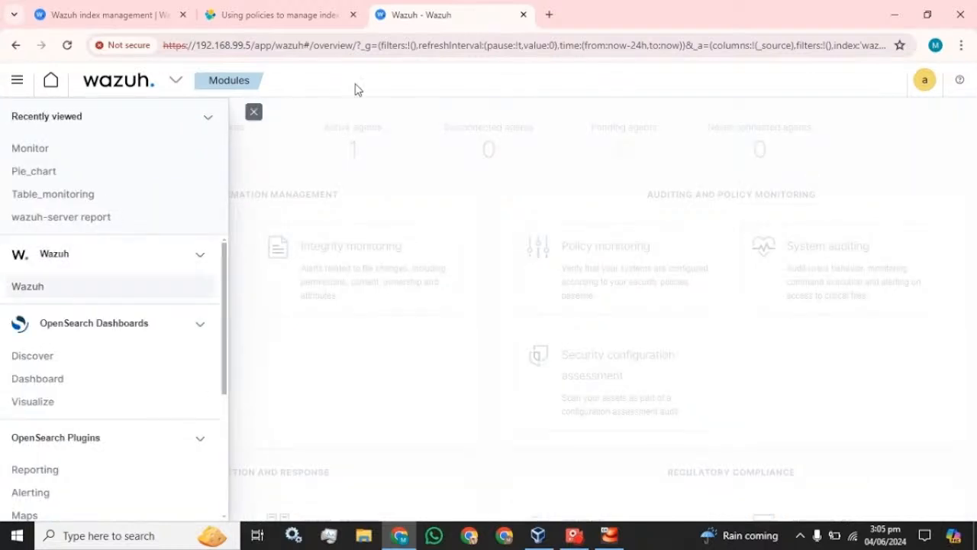
{"action": "left_click", "coordinate": [254, 112]}
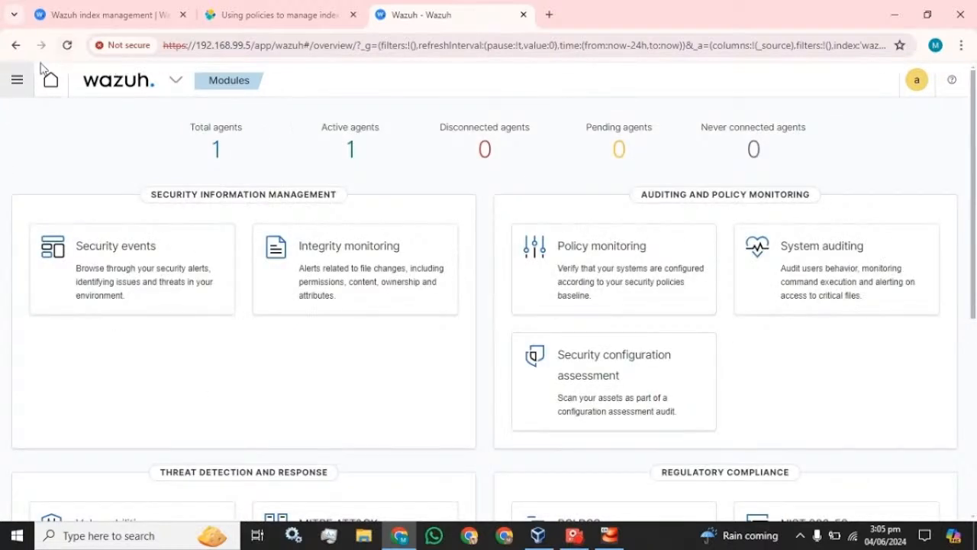
{"action": "left_click", "coordinate": [15, 85]}
{"action": "scroll", "coordinate": [46, 266], "scroll_direction": "down", "scroll_amount": 2}
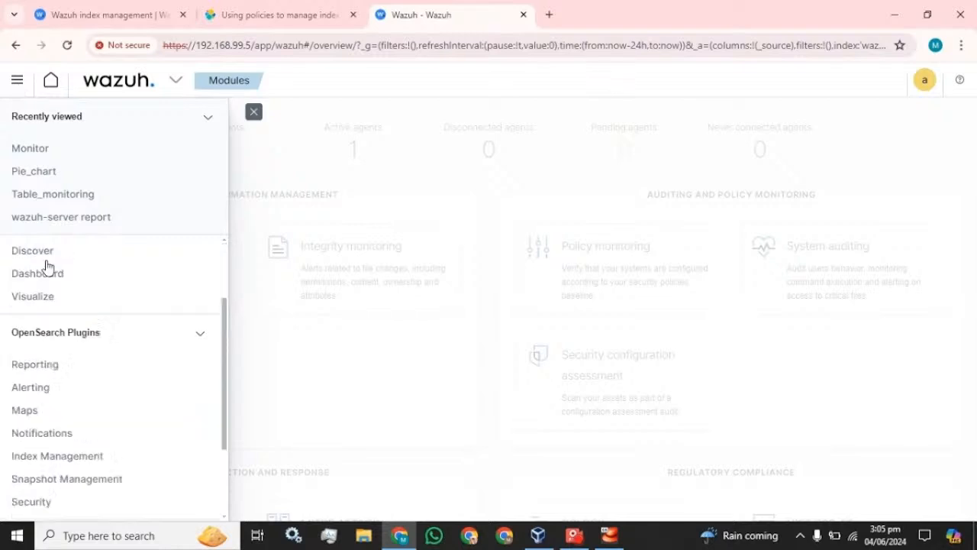
{"action": "scroll", "coordinate": [45, 265], "scroll_direction": "down", "scroll_amount": 3}
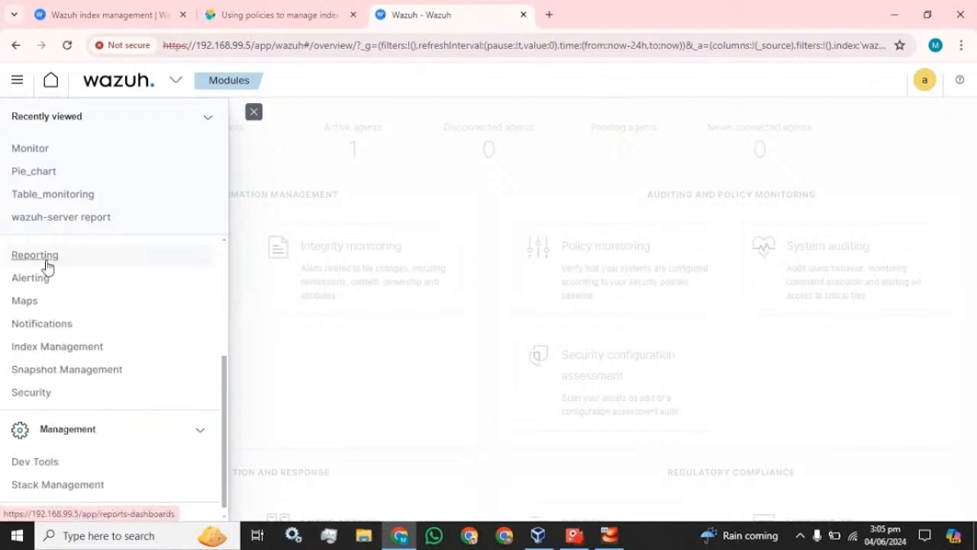
{"action": "left_click", "coordinate": [58, 339]}
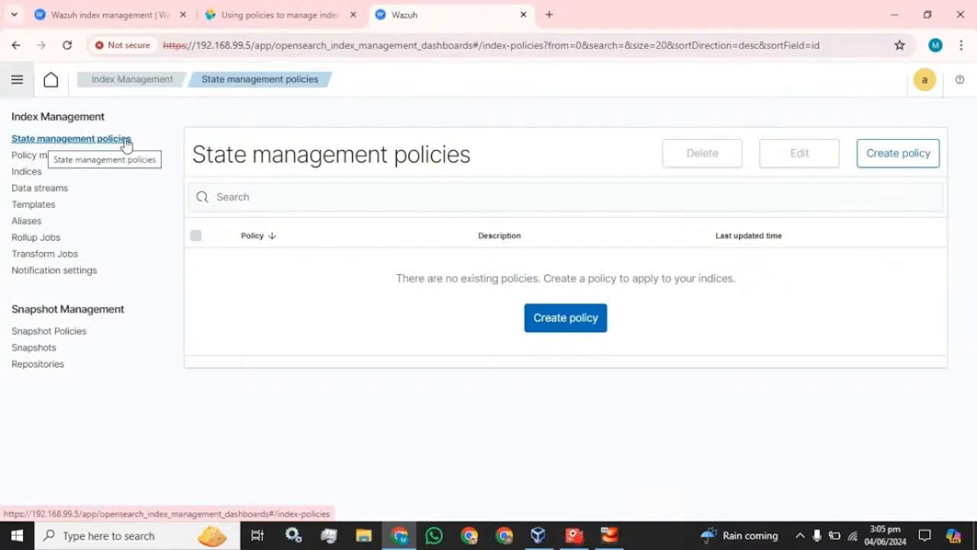
List all 11 indices and tick the wazuh-alerts-4.x-2024.05.30 index.
{"action": "left_click", "coordinate": [44, 156]}
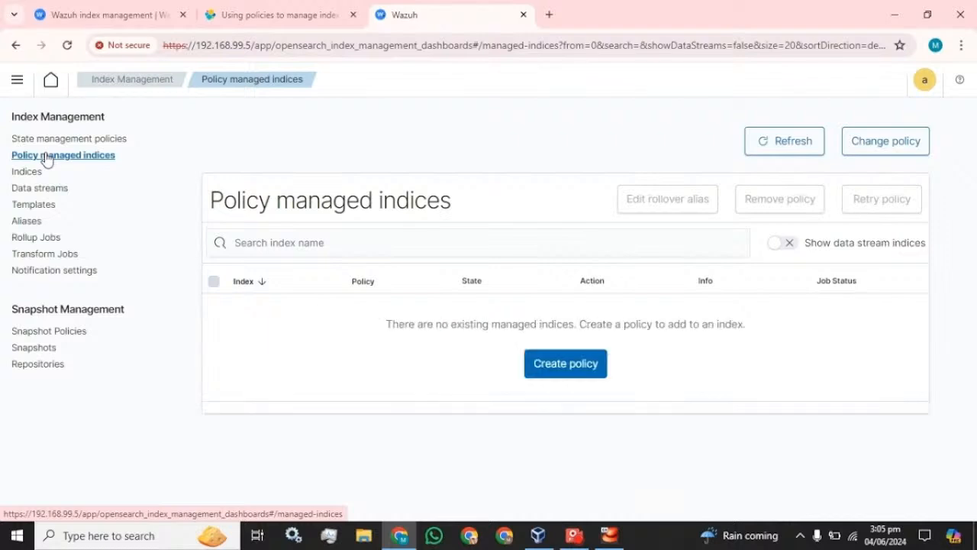
{"action": "left_click", "coordinate": [20, 175]}
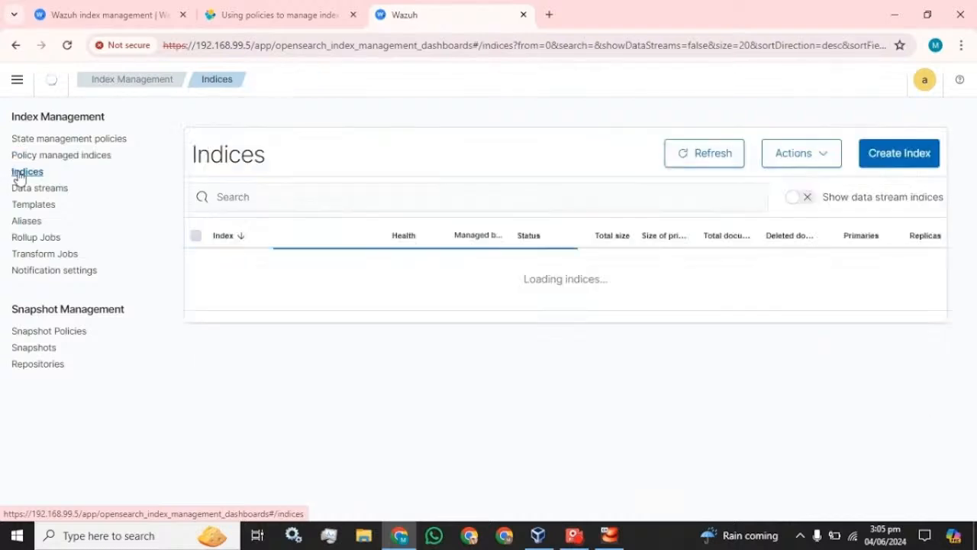
{"action": "scroll", "coordinate": [364, 403], "scroll_direction": "down", "scroll_amount": 3}
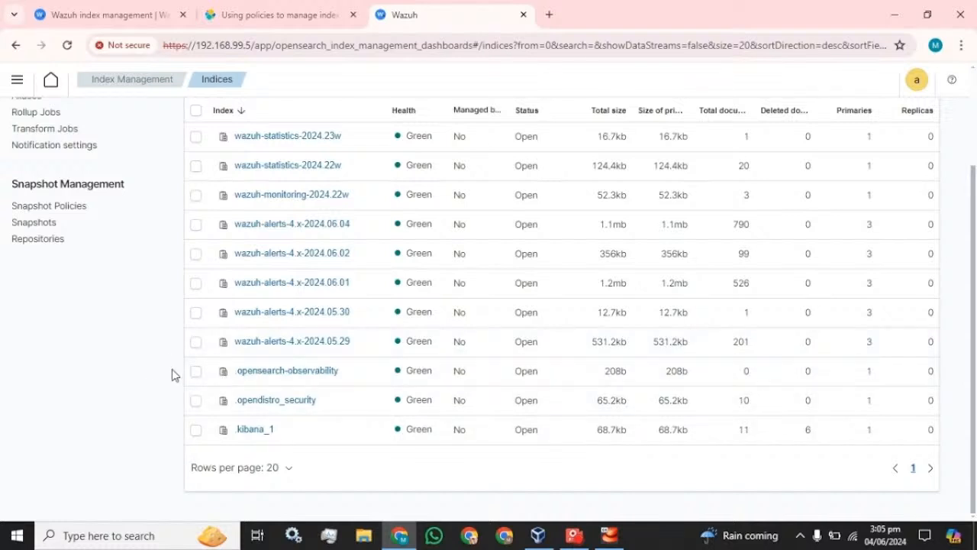
{"action": "scroll", "coordinate": [203, 465], "scroll_direction": "up", "scroll_amount": 3}
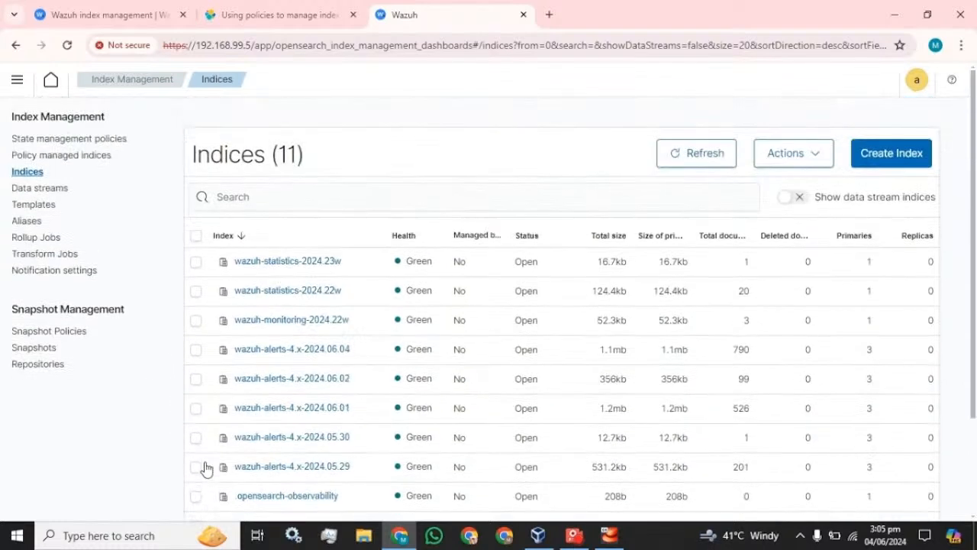
{"action": "scroll", "coordinate": [206, 466], "scroll_direction": "down", "scroll_amount": 1}
{"action": "scroll", "coordinate": [205, 467], "scroll_direction": "down", "scroll_amount": 1}
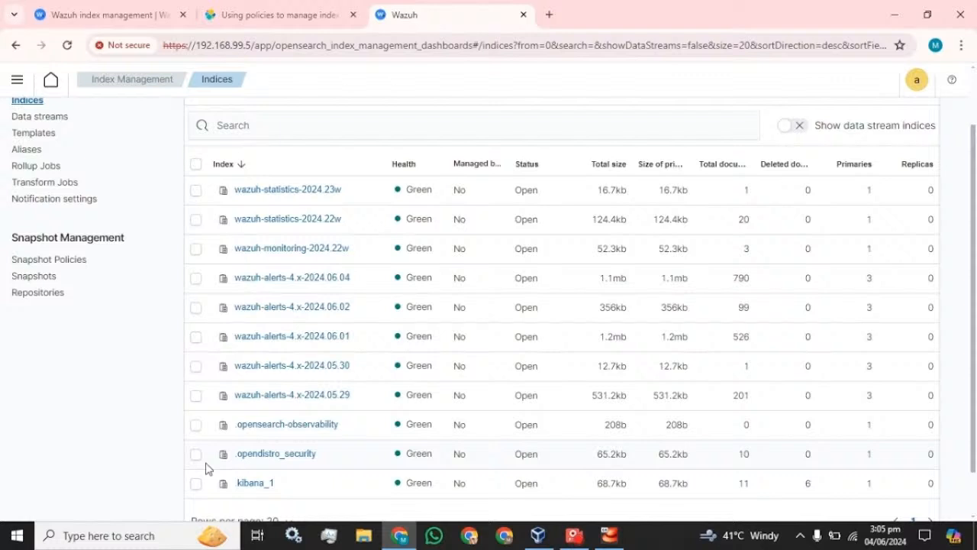
{"action": "left_click", "coordinate": [196, 366]}
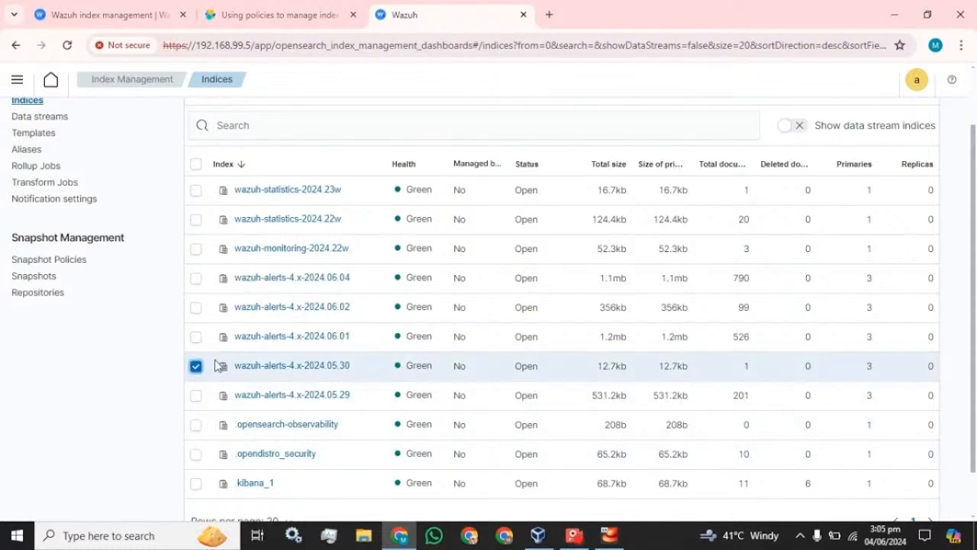
{"action": "scroll", "coordinate": [216, 366], "scroll_direction": "up", "scroll_amount": 1}
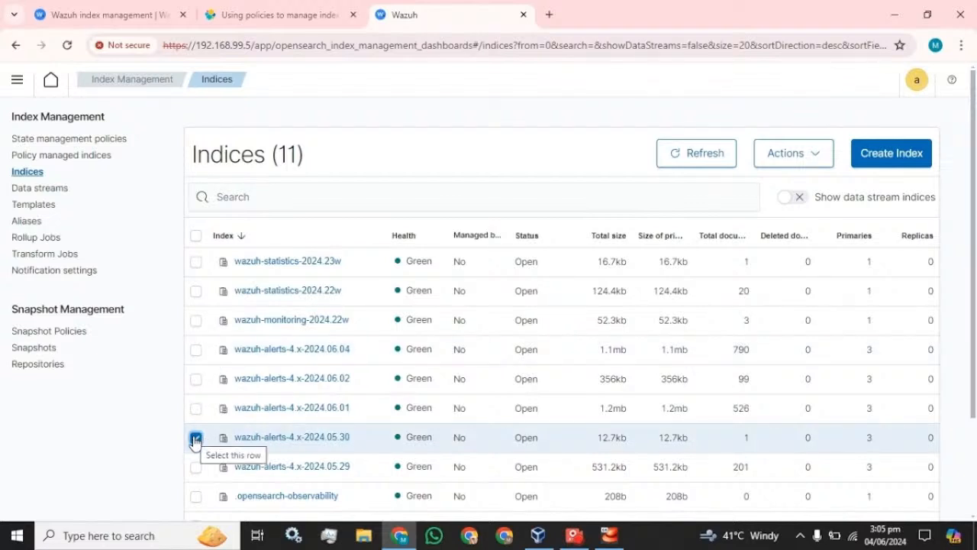
{"action": "left_click", "coordinate": [800, 159]}
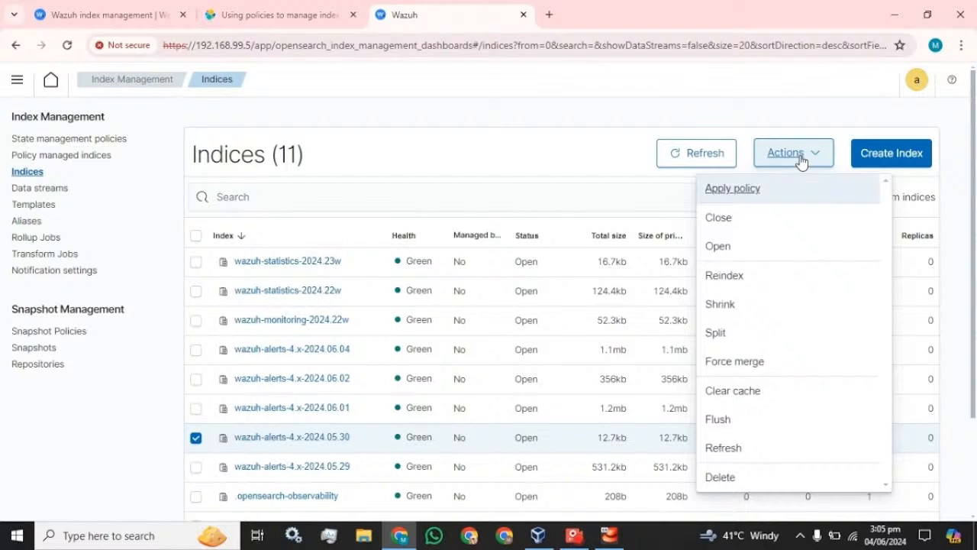
{"action": "left_click", "coordinate": [721, 478]}
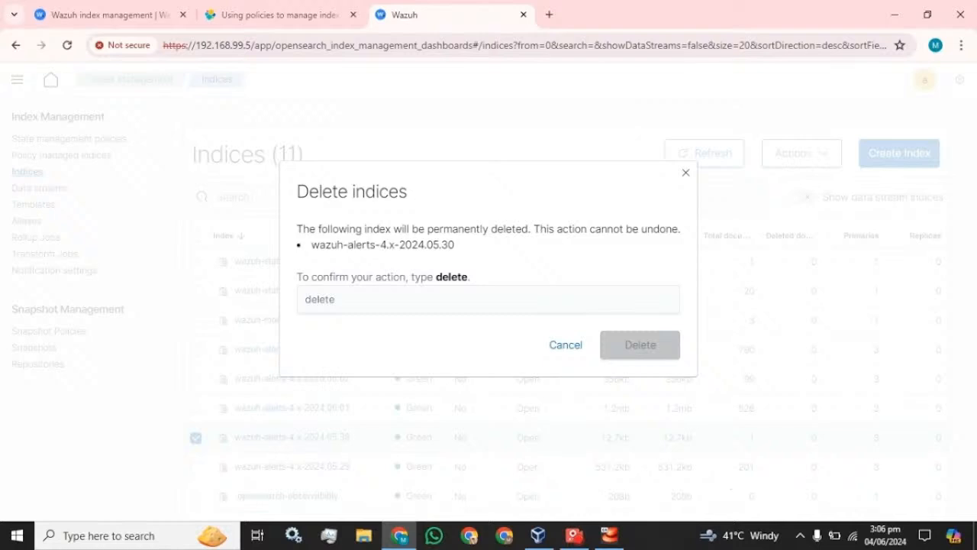
{"action": "left_click_drag", "start_coordinate": [468, 277], "coordinate": [429, 285]}
{"action": "left_click", "coordinate": [435, 299]}
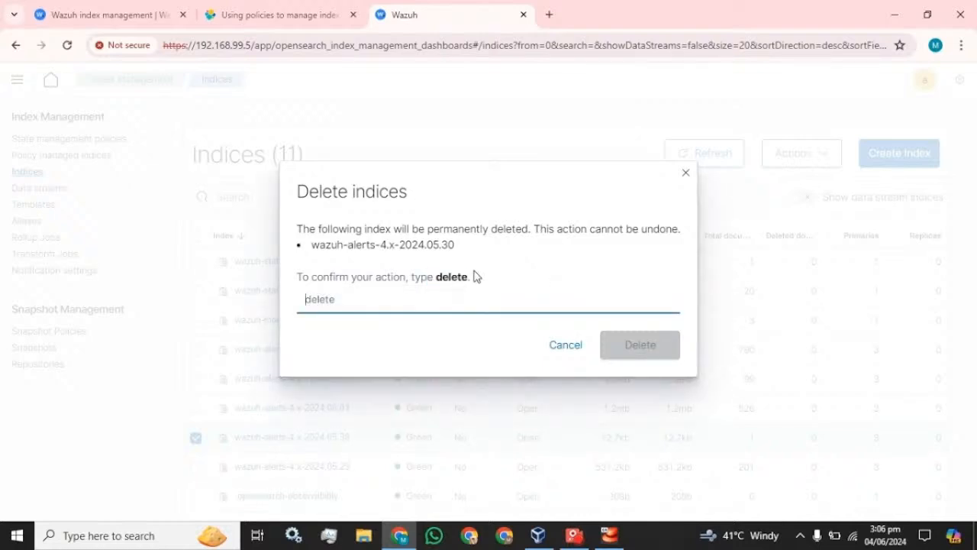
{"action": "left_click_drag", "start_coordinate": [462, 276], "coordinate": [439, 276]}
{"action": "key", "text": "ctrl+c"}
{"action": "left_click", "coordinate": [440, 298]}
{"action": "key", "text": "ctrl+v"}
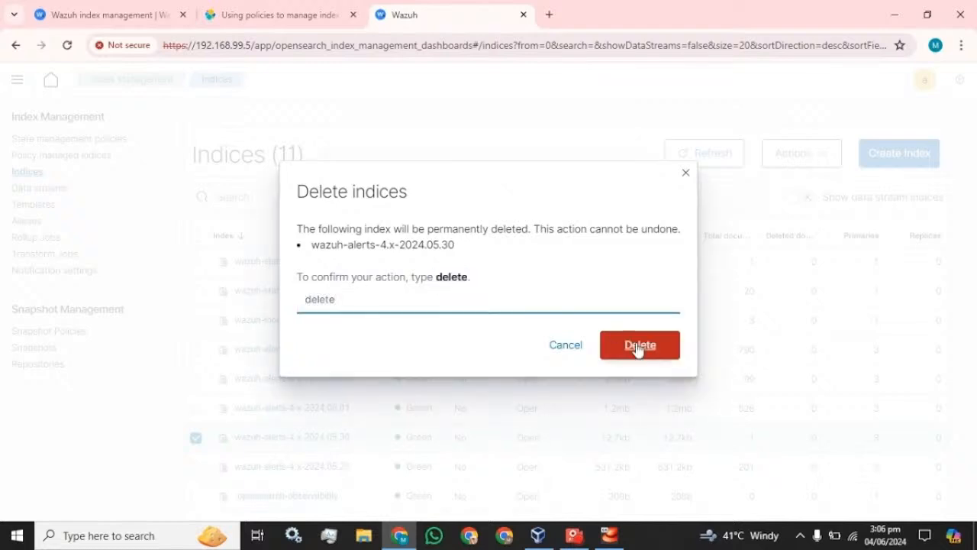
{"action": "left_click", "coordinate": [686, 174]}
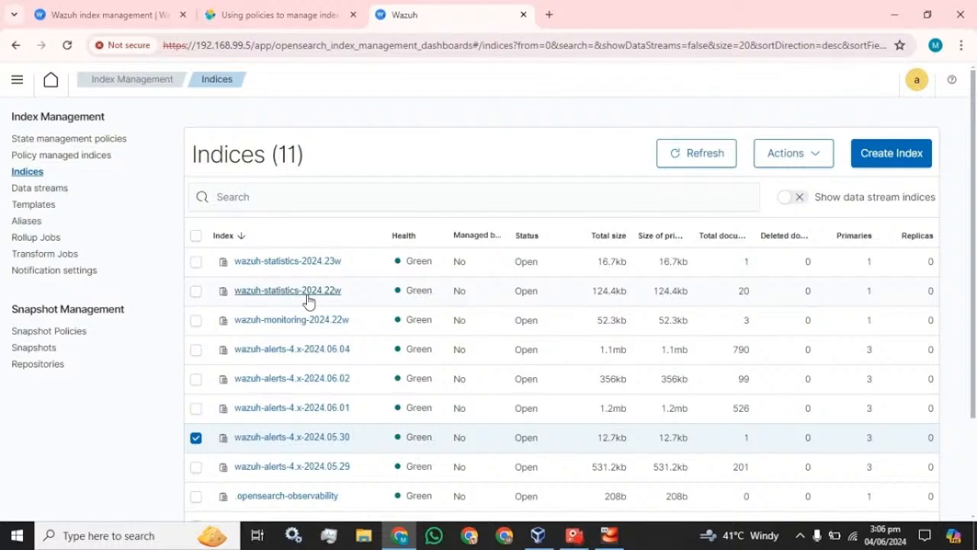
From the State management policies list, start a new policy in the visual editor.
{"action": "left_click", "coordinate": [64, 145]}
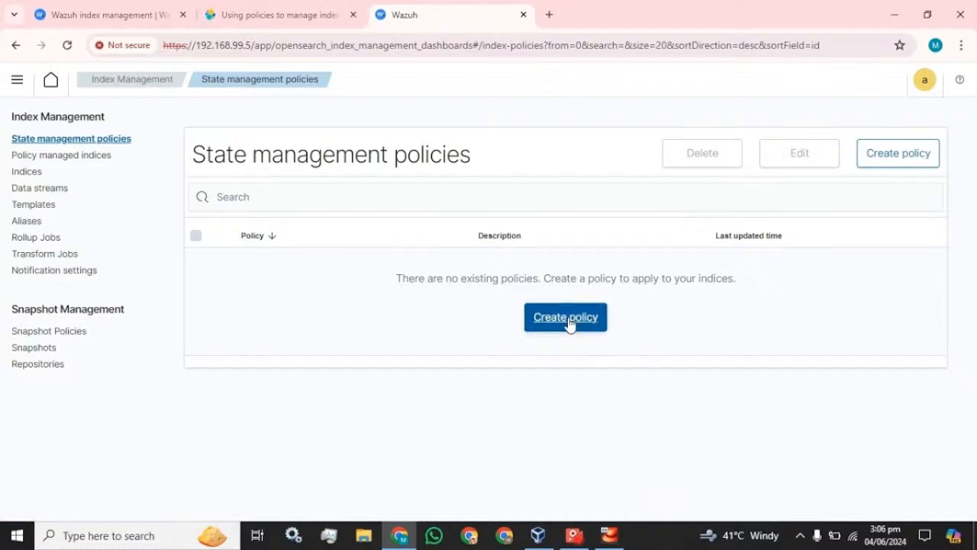
{"action": "left_click", "coordinate": [569, 324]}
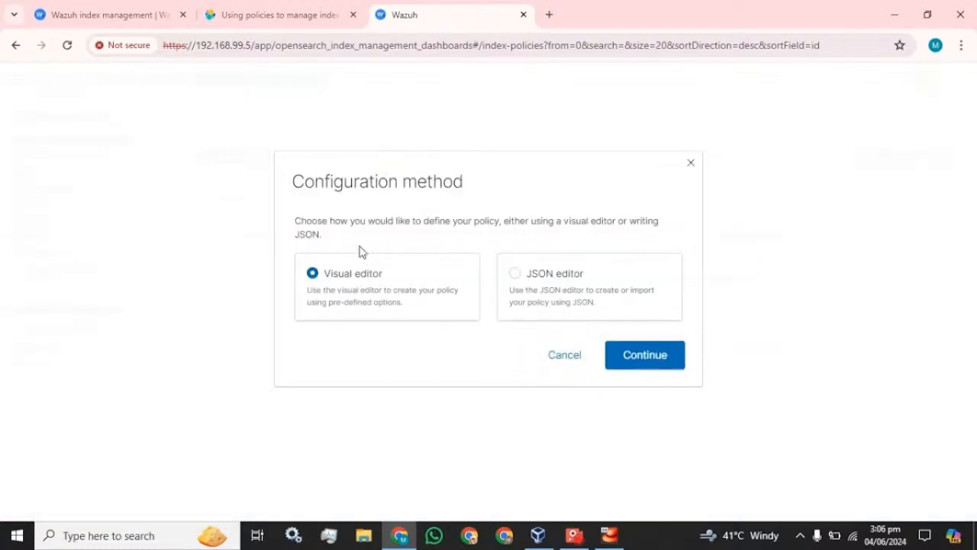
{"action": "left_click", "coordinate": [630, 356]}
{"action": "scroll", "coordinate": [354, 323], "scroll_direction": "down", "scroll_amount": 4}
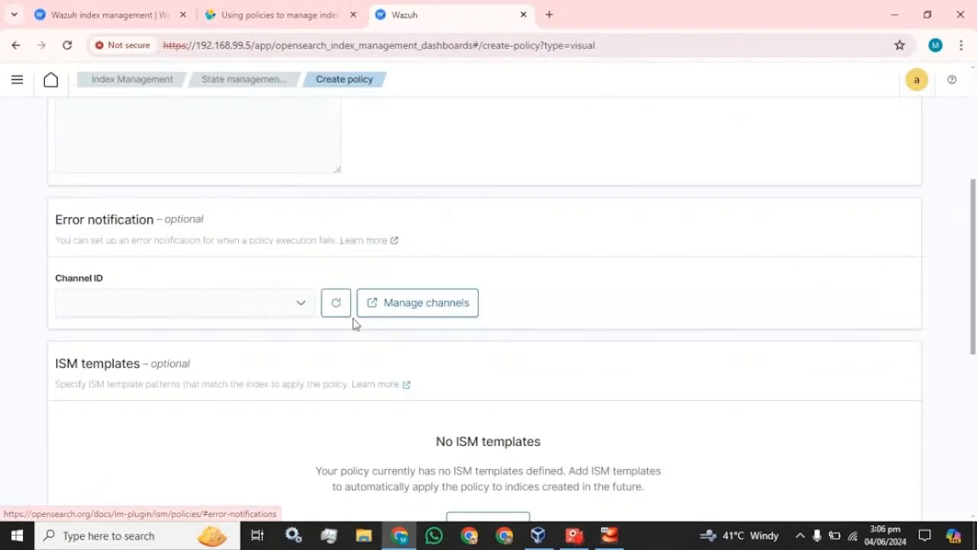
{"action": "scroll", "coordinate": [292, 334], "scroll_direction": "up", "scroll_amount": 4}
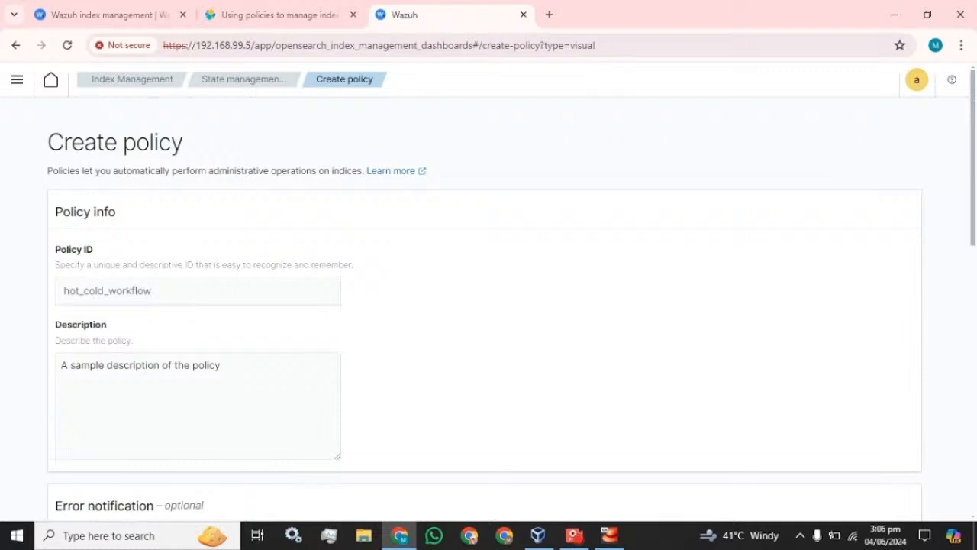
Enter Policyy_01 as the policy ID and paste it over the sample description.
{"action": "left_click", "coordinate": [64, 290]}
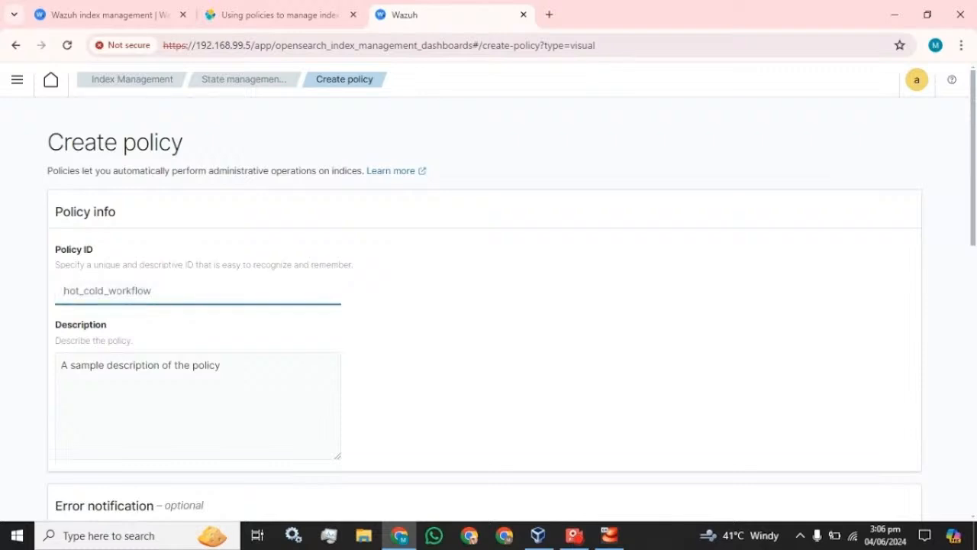
{"action": "type", "text": "Pol"}
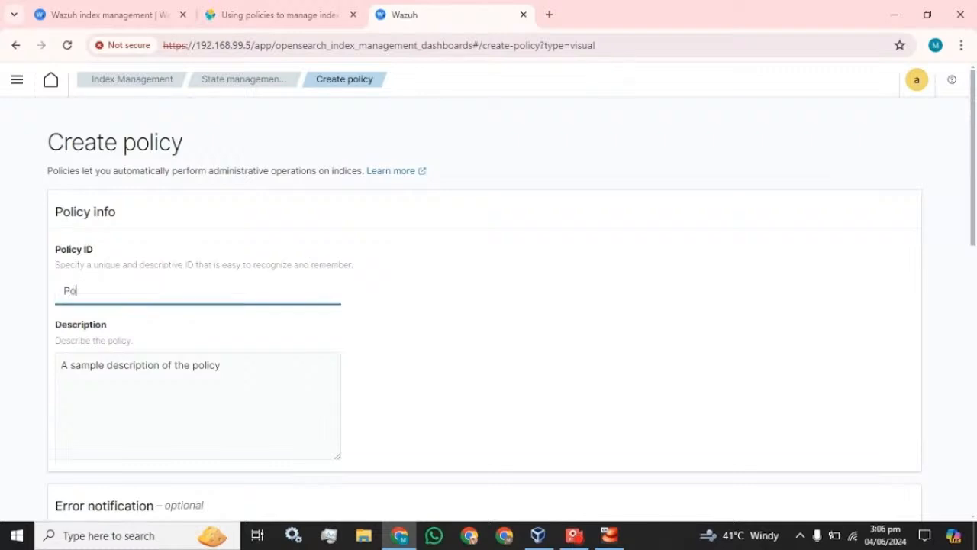
{"action": "type", "text": "icy"}
{"action": "type", "text": "y_"}
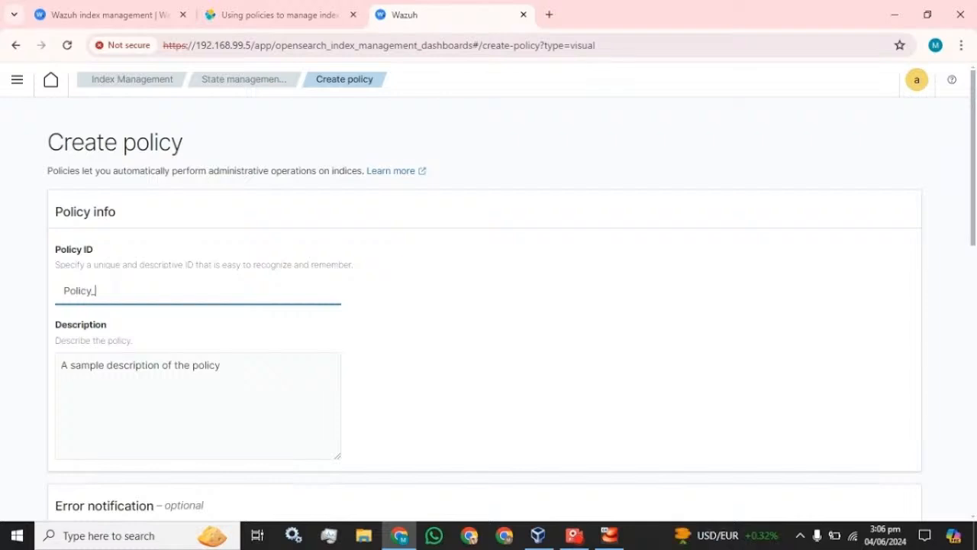
{"action": "type", "text": "01"}
{"action": "key", "text": "ctrl+a"}
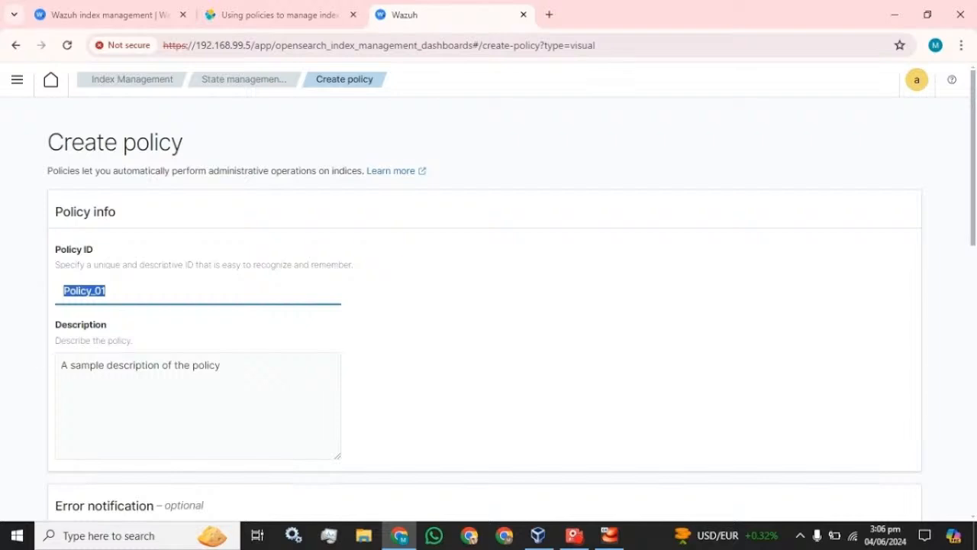
{"action": "left_click", "coordinate": [106, 365]}
{"action": "key", "text": "ctrl+v"}
{"action": "key", "text": "ctrl+a"}
{"action": "key", "text": "ctrl+v"}
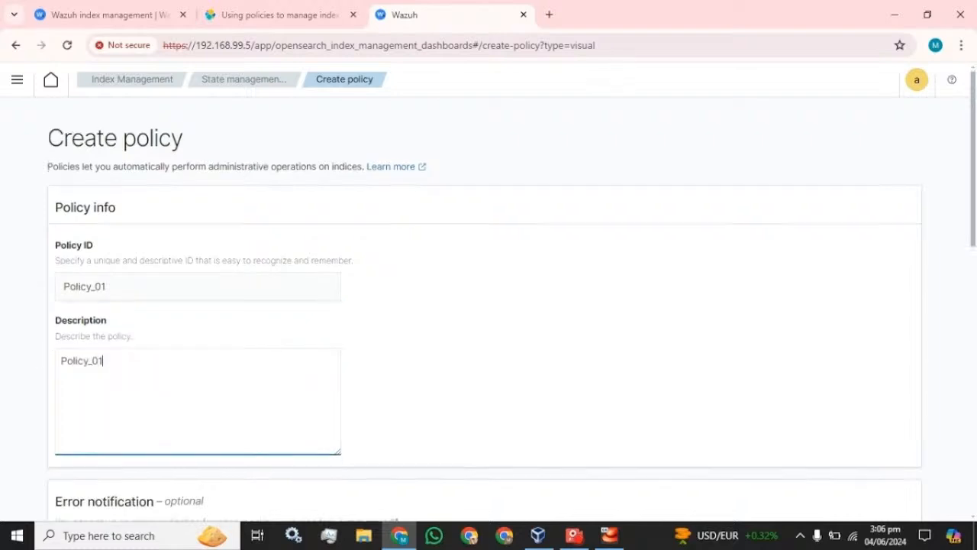
Try the empty Initial state dropdown and select part of the on-page message text.
{"action": "scroll", "coordinate": [137, 345], "scroll_direction": "down", "scroll_amount": 4}
{"action": "scroll", "coordinate": [137, 348], "scroll_direction": "down", "scroll_amount": 5}
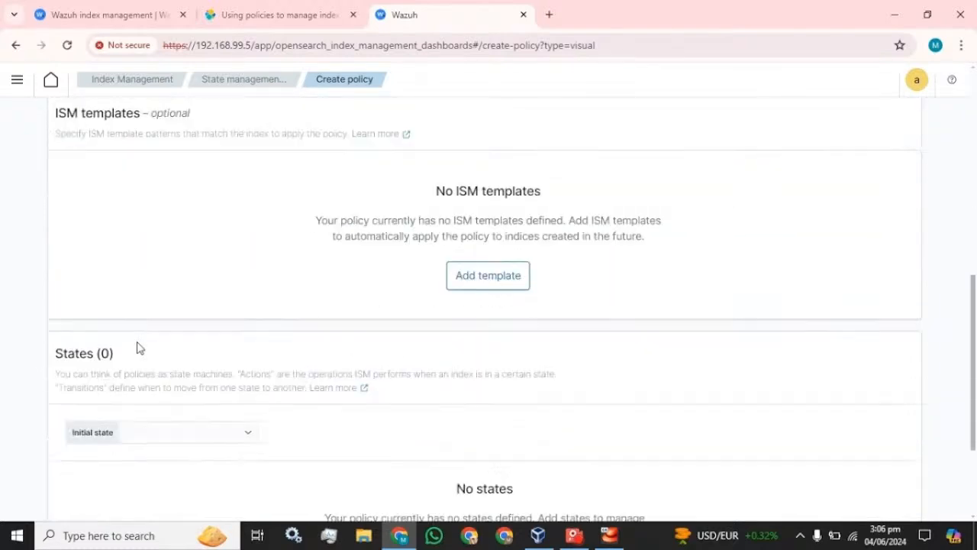
{"action": "scroll", "coordinate": [138, 348], "scroll_direction": "down", "scroll_amount": 1}
{"action": "left_click", "coordinate": [185, 274]}
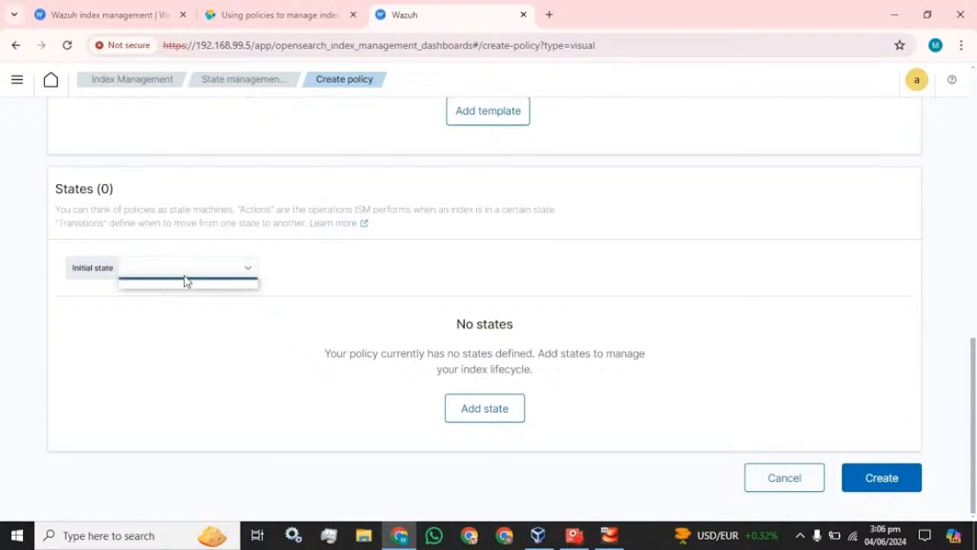
{"action": "left_click", "coordinate": [218, 261]}
{"action": "left_click", "coordinate": [83, 268]}
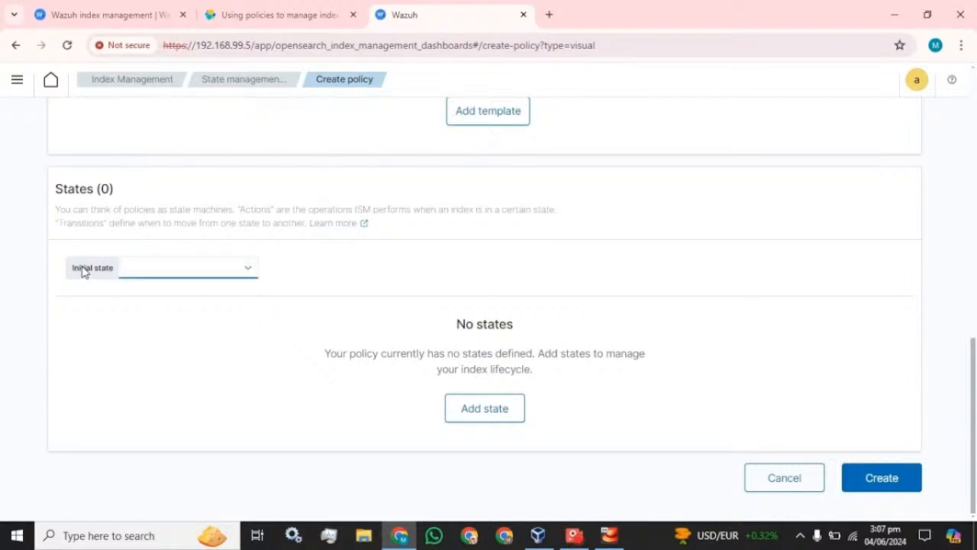
{"action": "left_click", "coordinate": [207, 268]}
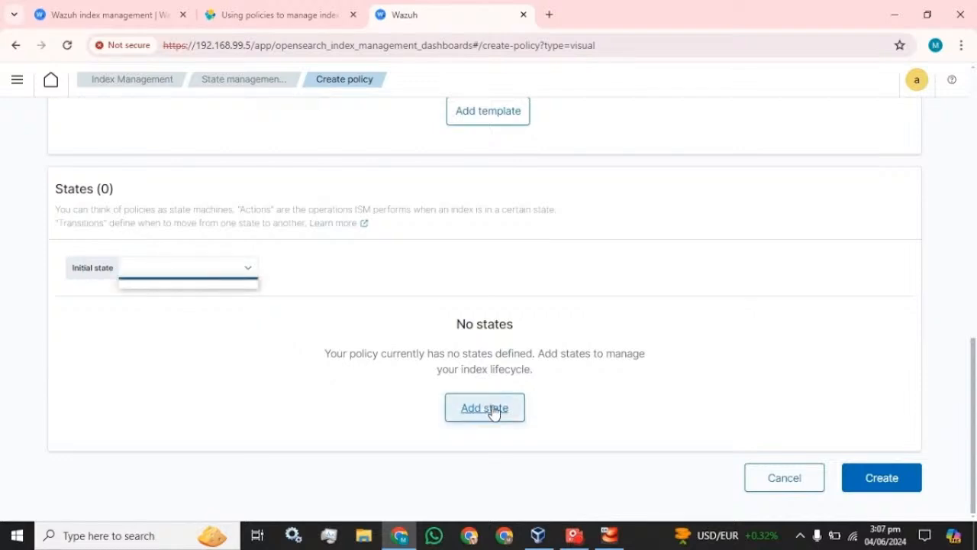
{"action": "scroll", "coordinate": [399, 352], "scroll_direction": "up", "scroll_amount": 3}
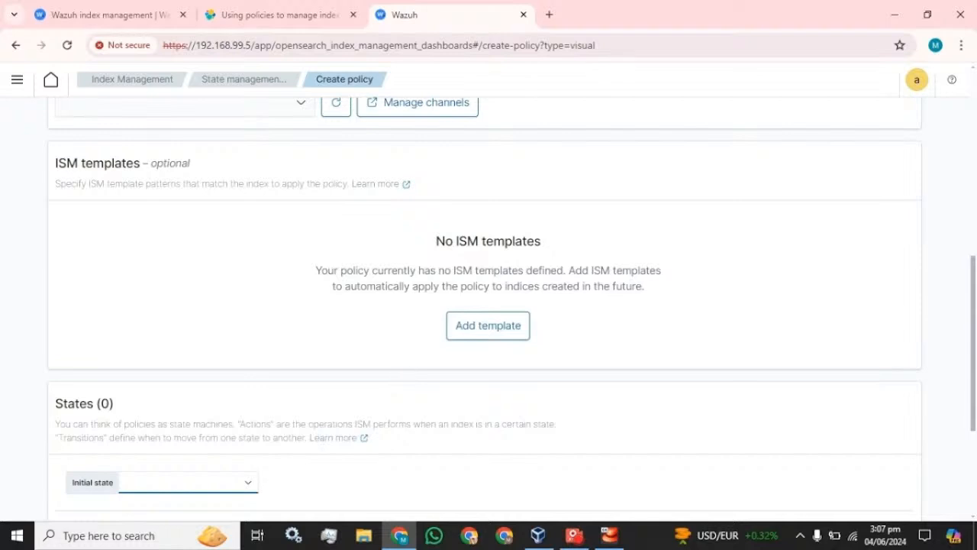
{"action": "left_click_drag", "start_coordinate": [316, 270], "coordinate": [576, 275]}
{"action": "left_click", "coordinate": [660, 271]}
Add an ISM template index pattern row, recheck Initial state, then cancel the draft policy.
{"action": "scroll", "coordinate": [328, 245], "scroll_direction": "up", "scroll_amount": 3}
{"action": "scroll", "coordinate": [327, 244], "scroll_direction": "down", "scroll_amount": 3}
{"action": "left_click", "coordinate": [487, 325]}
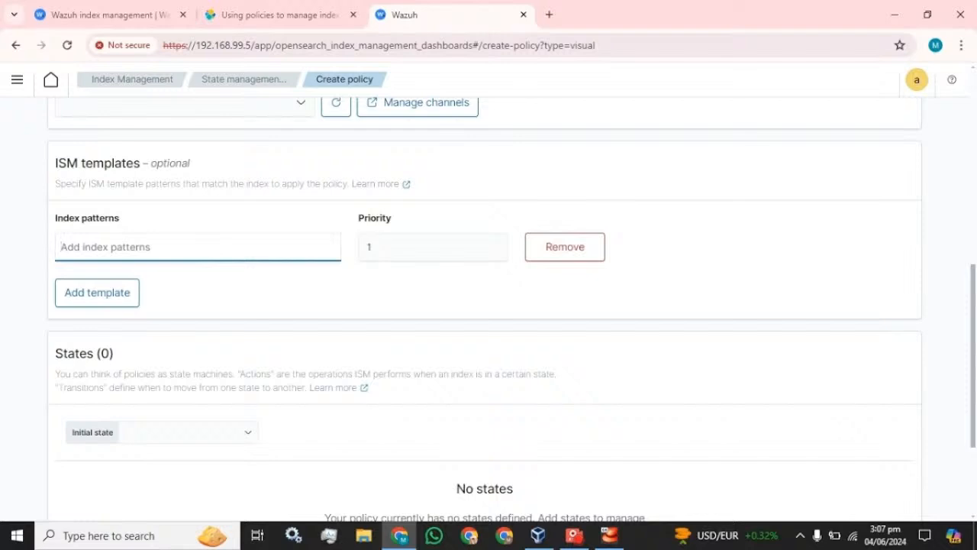
{"action": "scroll", "coordinate": [257, 318], "scroll_direction": "down", "scroll_amount": 2}
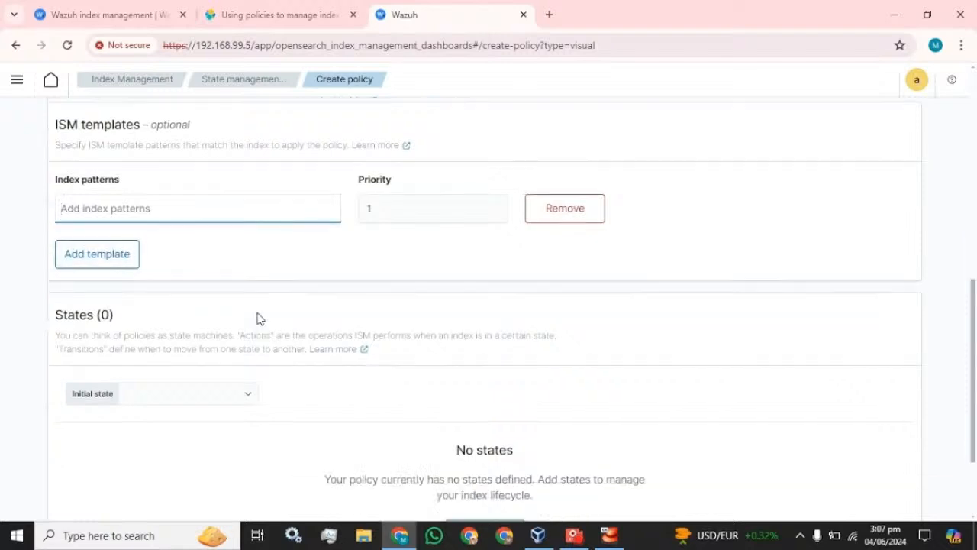
{"action": "left_click", "coordinate": [217, 277]}
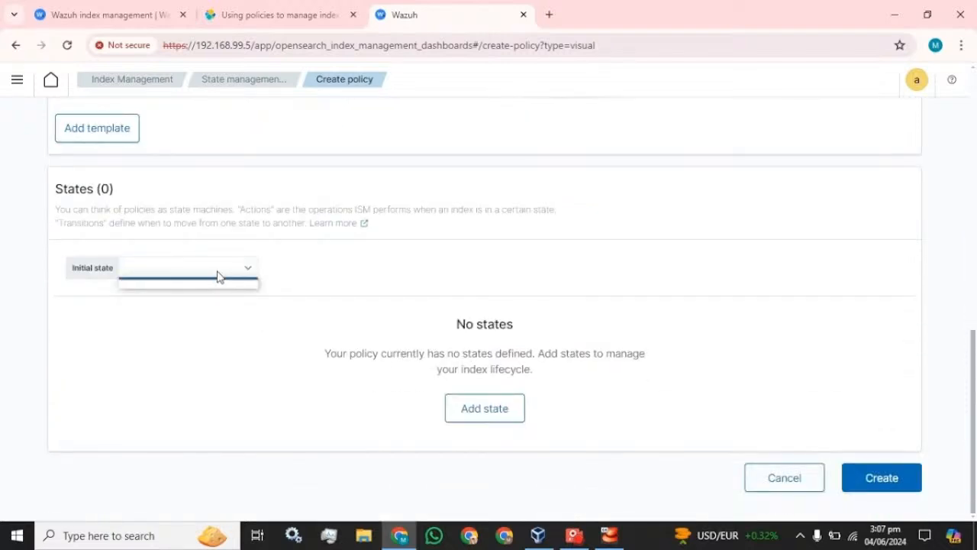
{"action": "left_click", "coordinate": [782, 478]}
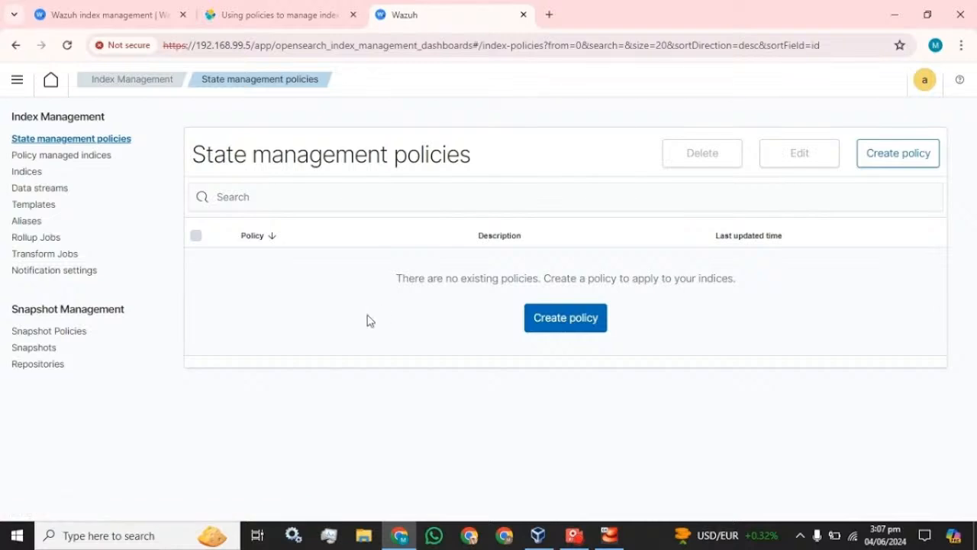
Create a visual-editor policy with ID and description Policy_01, and open Add state.
{"action": "left_click", "coordinate": [579, 319]}
{"action": "left_click", "coordinate": [628, 354]}
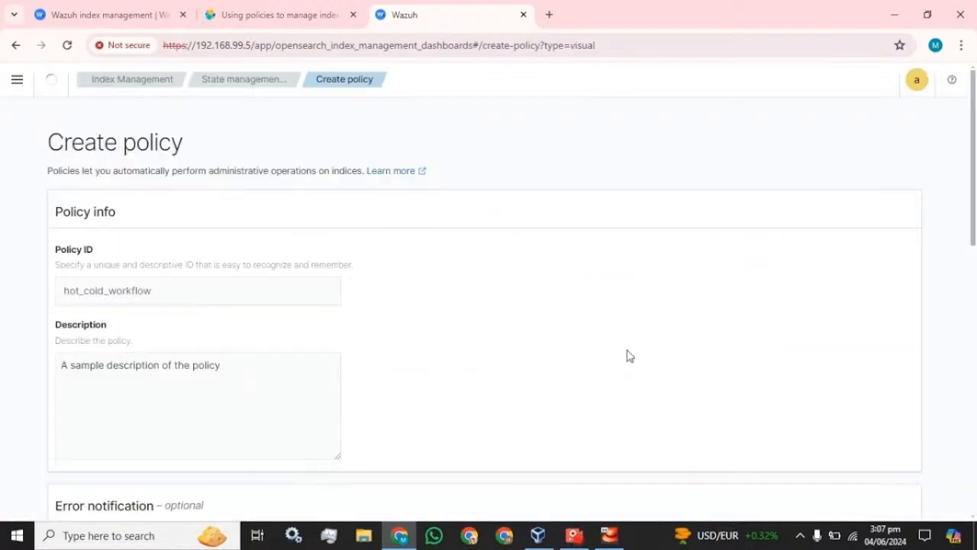
{"action": "left_click", "coordinate": [131, 284]}
{"action": "type", "text": "Policy_01"}
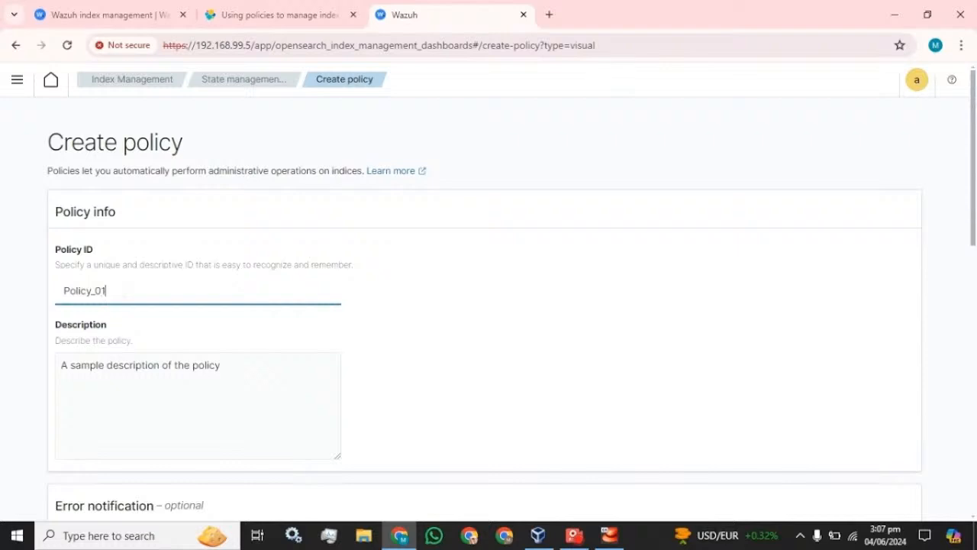
{"action": "key", "text": "ctrl+a"}
{"action": "key", "text": "ctrl+c"}
{"action": "triple_click", "coordinate": [120, 367]}
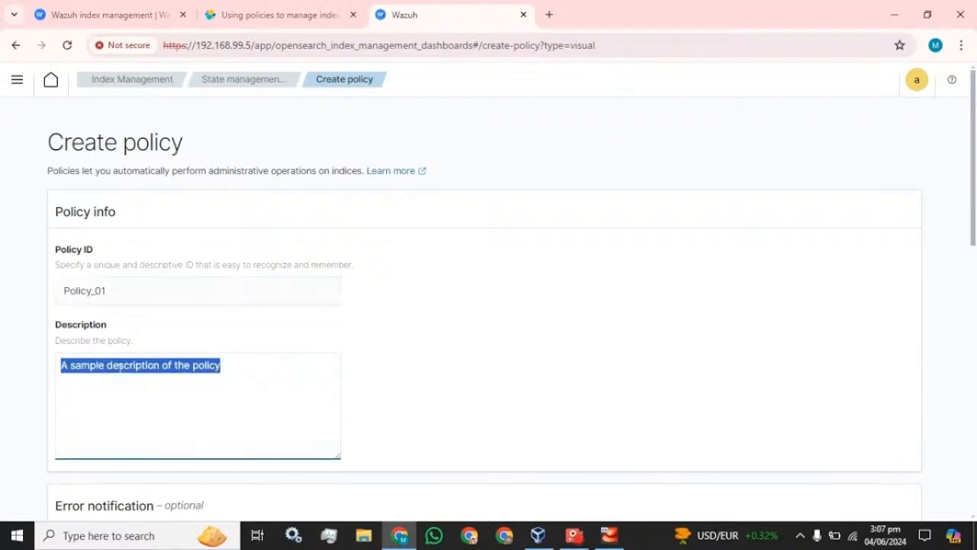
{"action": "key", "text": "ctrl+v"}
{"action": "scroll", "coordinate": [132, 315], "scroll_direction": "down", "scroll_amount": 10}
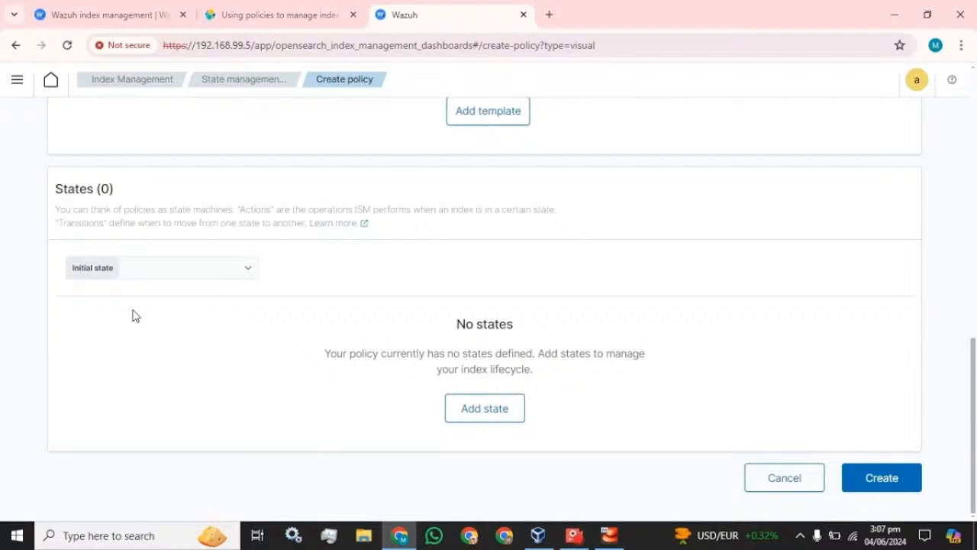
{"action": "left_click", "coordinate": [496, 417]}
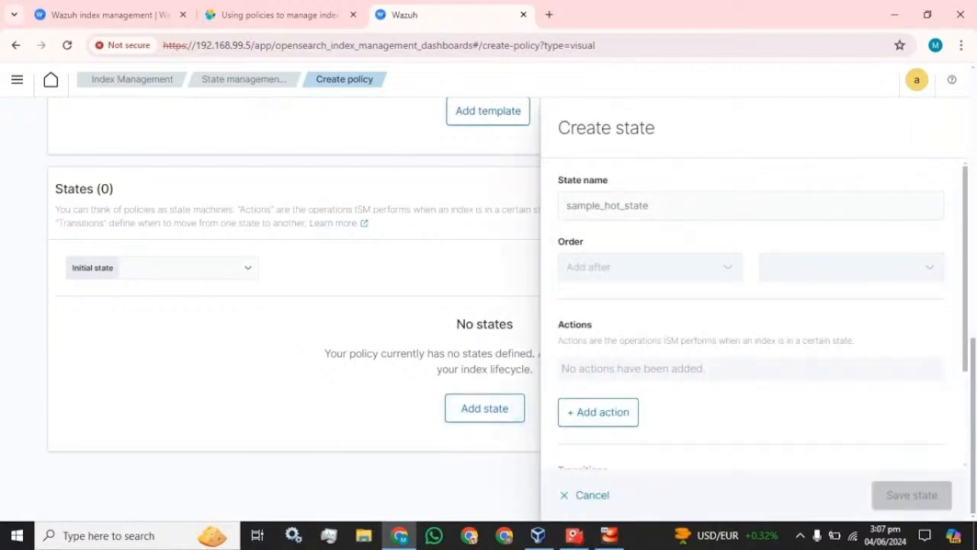
Name the state State_01 and add a Delete action to it.
{"action": "left_click", "coordinate": [661, 207]}
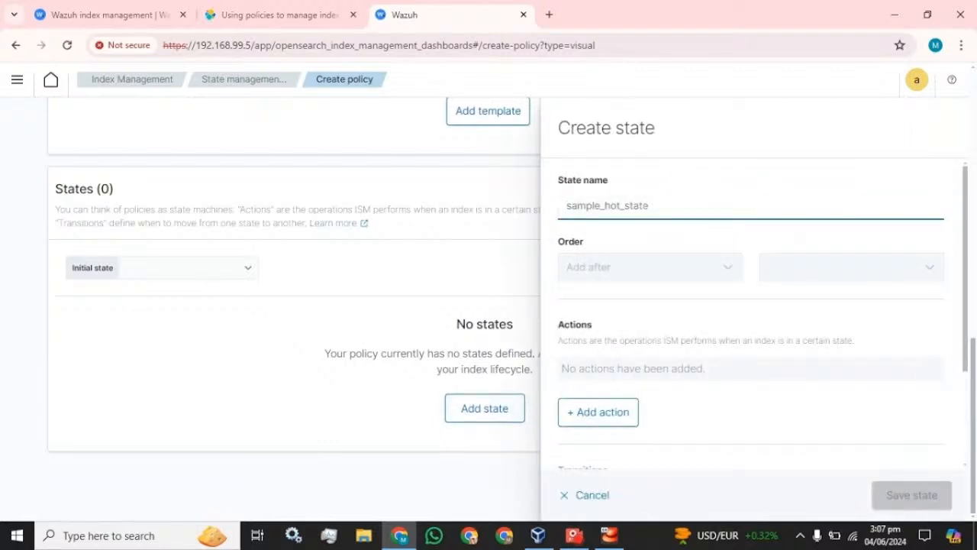
{"action": "type", "text": "State_01"}
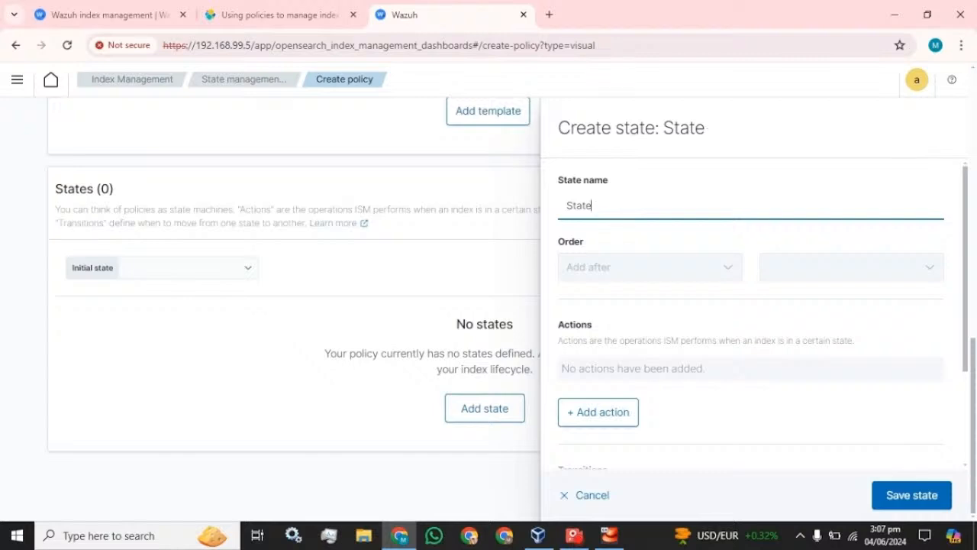
{"action": "left_click", "coordinate": [589, 268]}
{"action": "scroll", "coordinate": [599, 283], "scroll_direction": "down", "scroll_amount": 2}
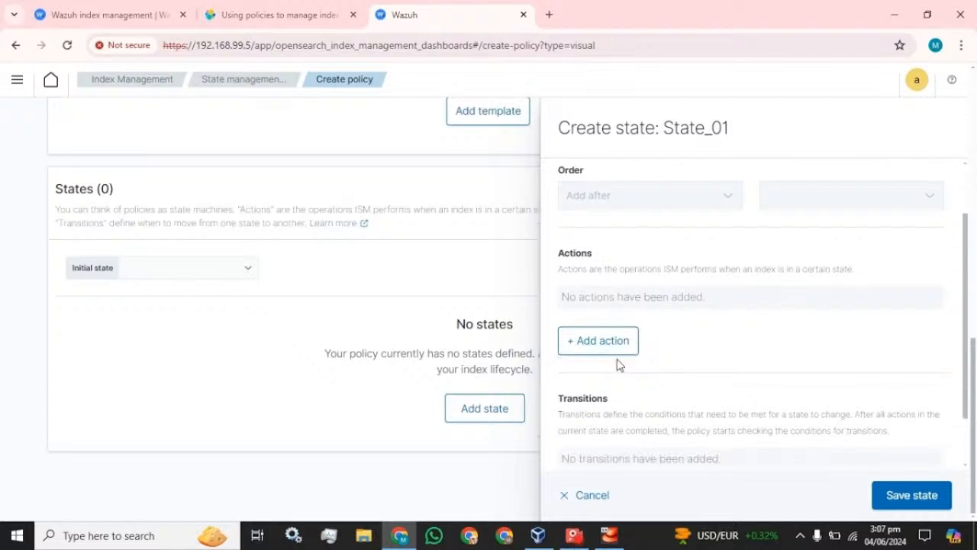
{"action": "left_click", "coordinate": [615, 350]}
{"action": "left_click", "coordinate": [638, 279]}
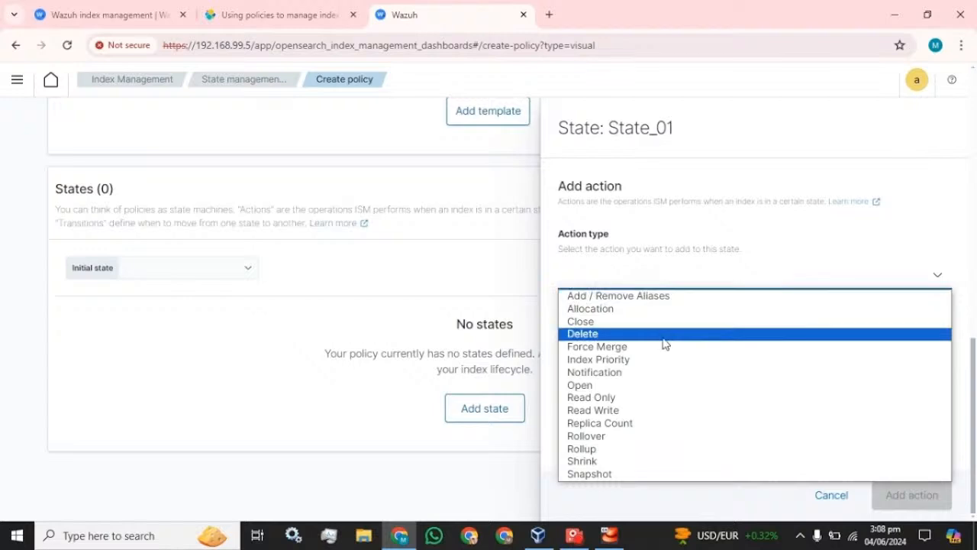
{"action": "left_click", "coordinate": [603, 336]}
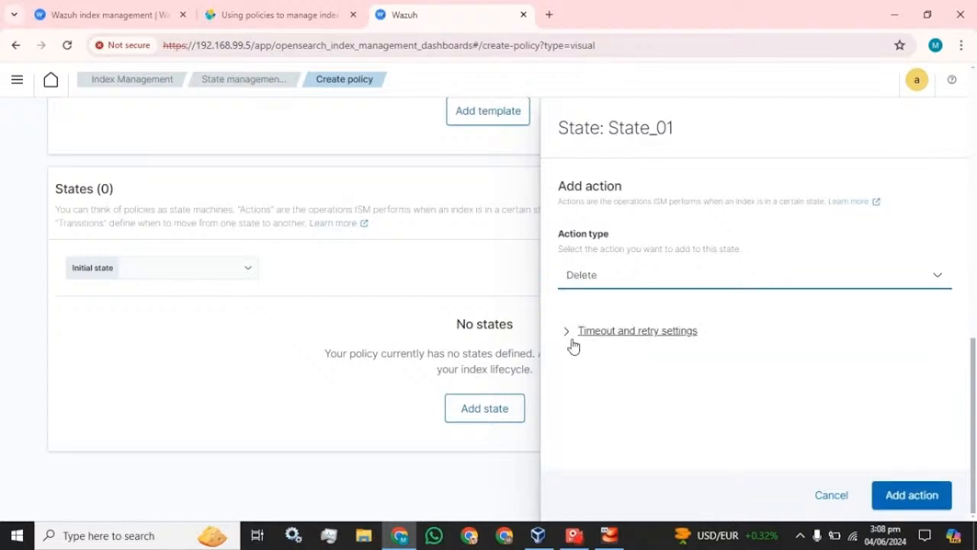
{"action": "left_click", "coordinate": [912, 496]}
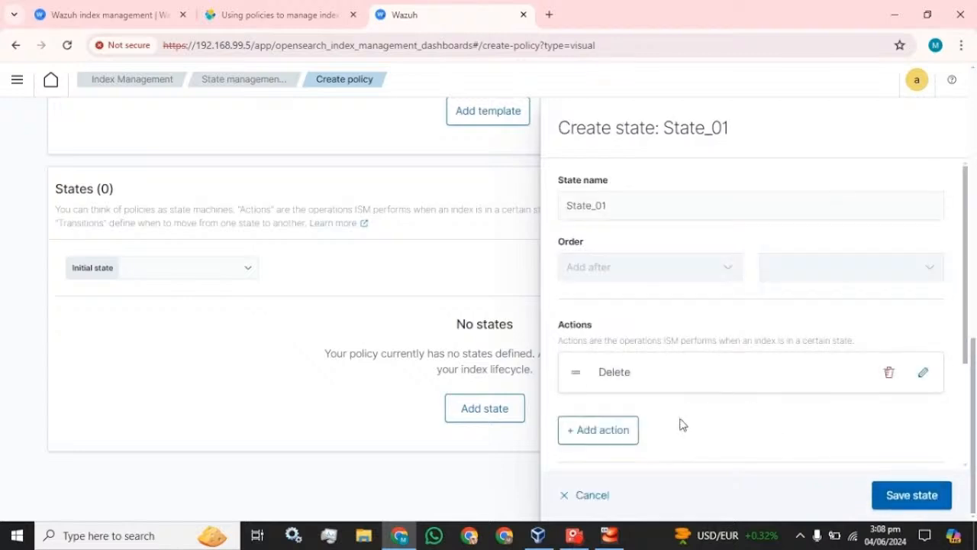
Add a second action, Shrink, to State_01.
{"action": "left_click", "coordinate": [582, 430]}
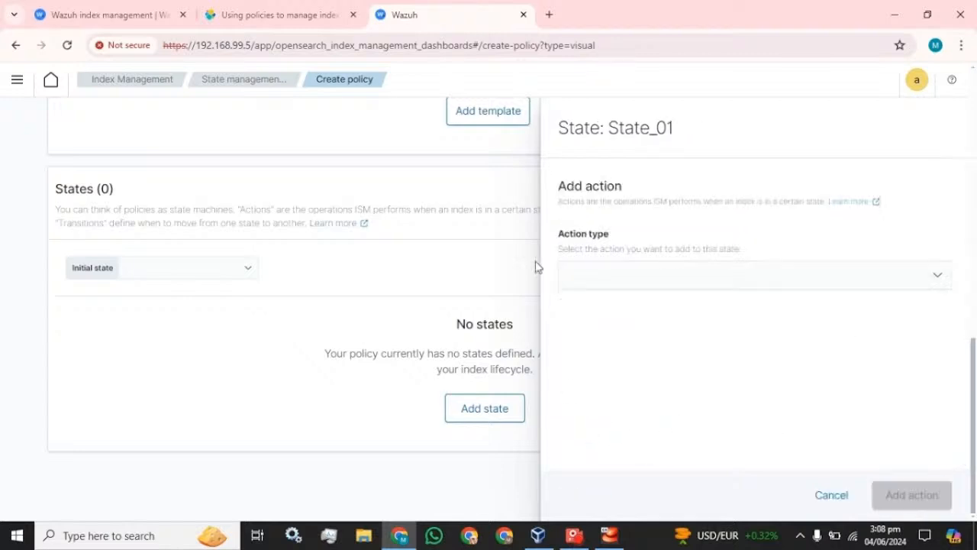
{"action": "left_click", "coordinate": [609, 276]}
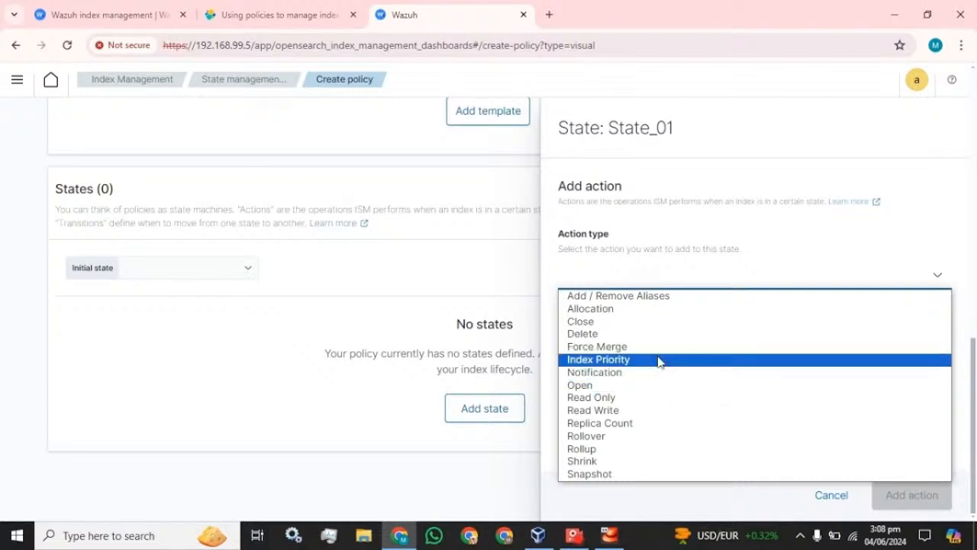
{"action": "left_click", "coordinate": [619, 462]}
{"action": "scroll", "coordinate": [680, 416], "scroll_direction": "down", "scroll_amount": 3}
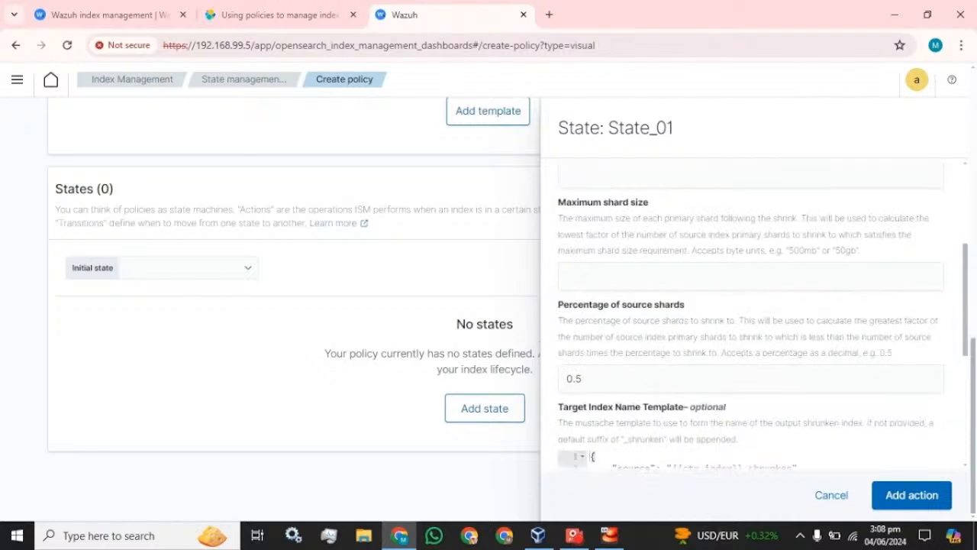
{"action": "scroll", "coordinate": [756, 313], "scroll_direction": "up", "scroll_amount": 3}
{"action": "scroll", "coordinate": [756, 313], "scroll_direction": "down", "scroll_amount": 5}
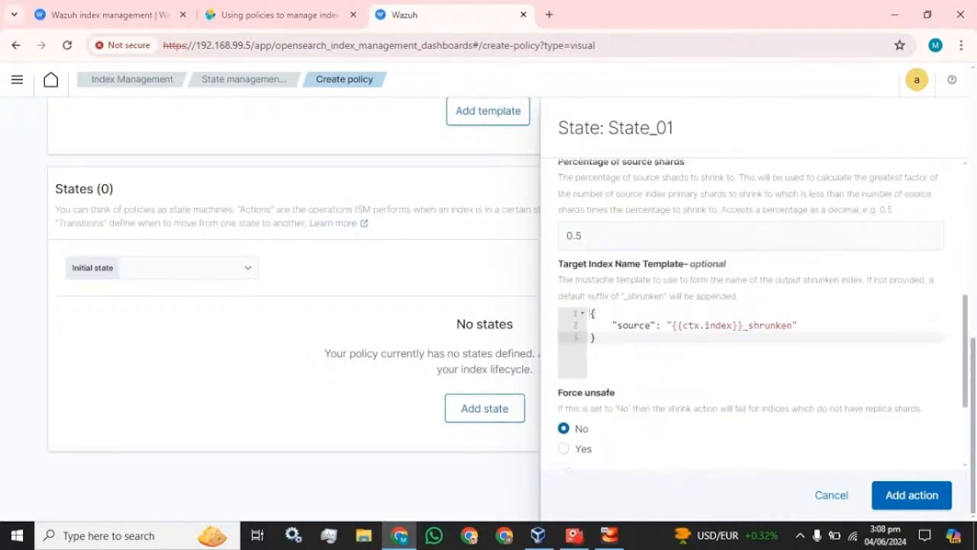
{"action": "left_click", "coordinate": [912, 495]}
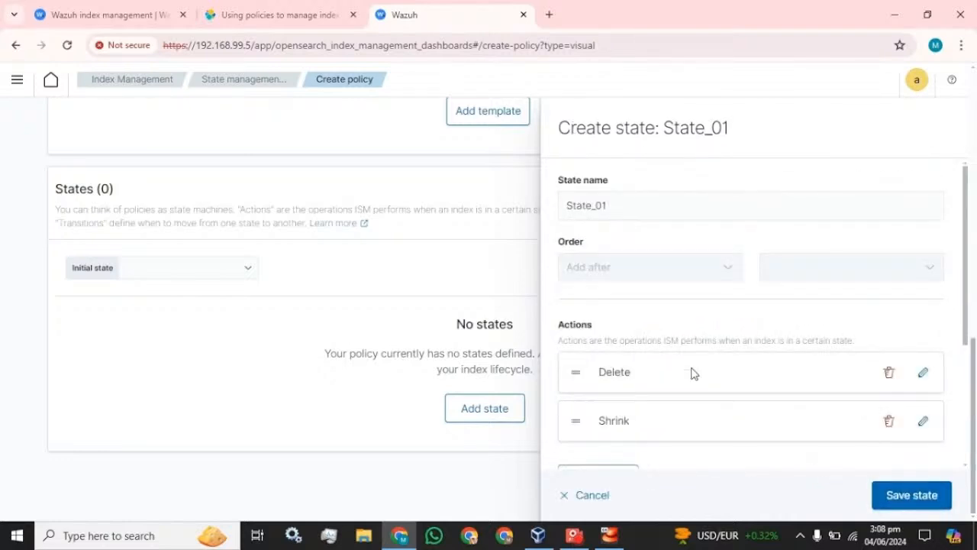
{"action": "scroll", "coordinate": [705, 316], "scroll_direction": "down", "scroll_amount": 2}
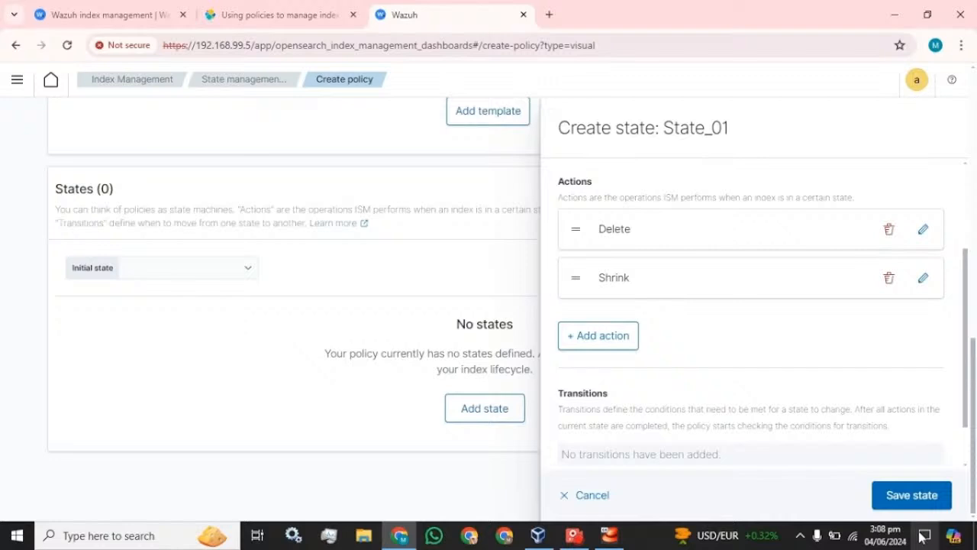
Save State_01 and add an ISM template index pattern row to the draft policy.
{"action": "left_click", "coordinate": [903, 495]}
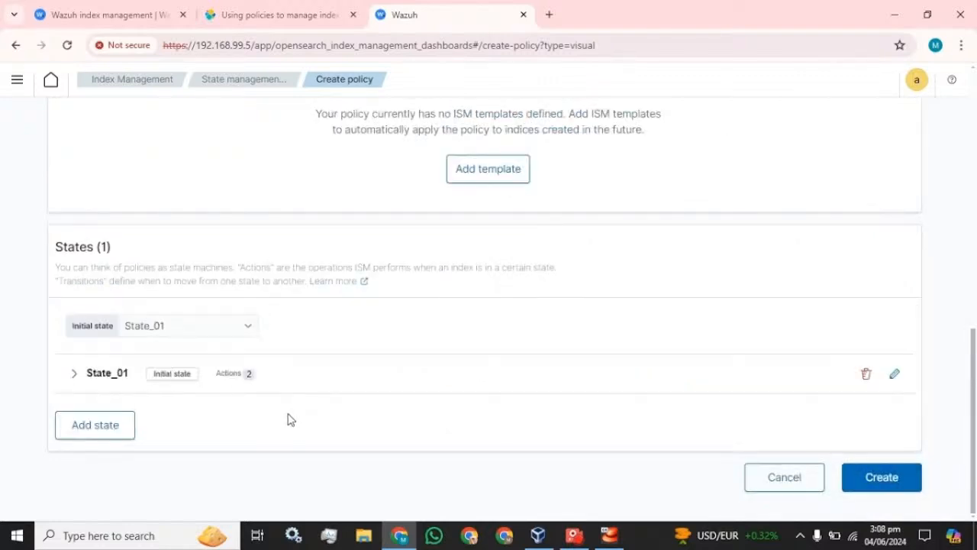
{"action": "scroll", "coordinate": [286, 411], "scroll_direction": "up", "scroll_amount": 4}
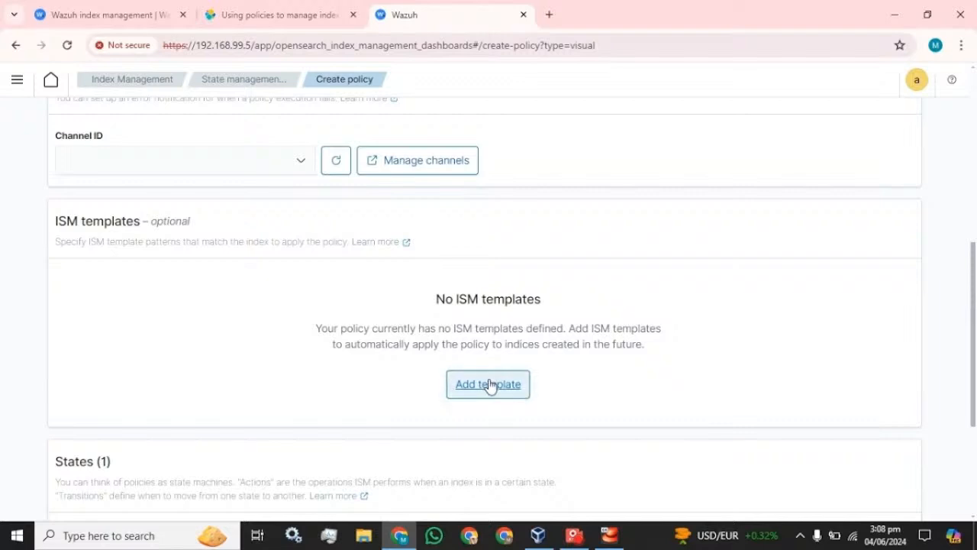
{"action": "left_click", "coordinate": [489, 383]}
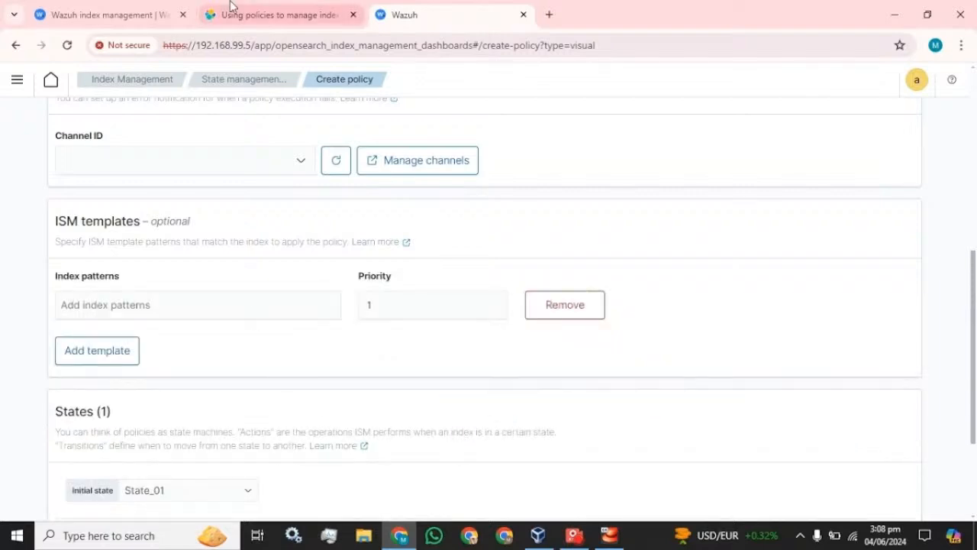
Duplicate the Wazuh tab so the draft policy form stays open in the original.
{"action": "right_click", "coordinate": [473, 17]}
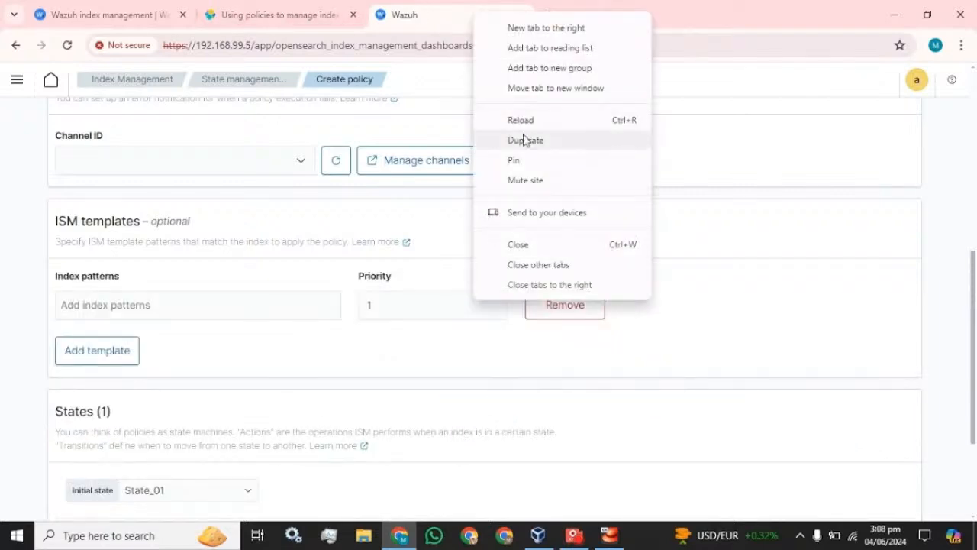
{"action": "left_click", "coordinate": [524, 138]}
{"action": "left_click", "coordinate": [451, 13]}
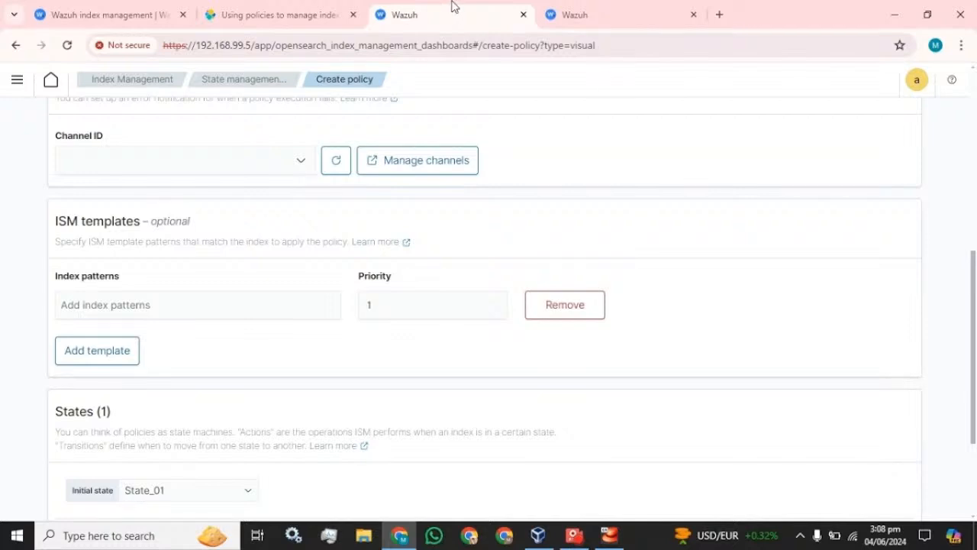
{"action": "left_click", "coordinate": [634, 14]}
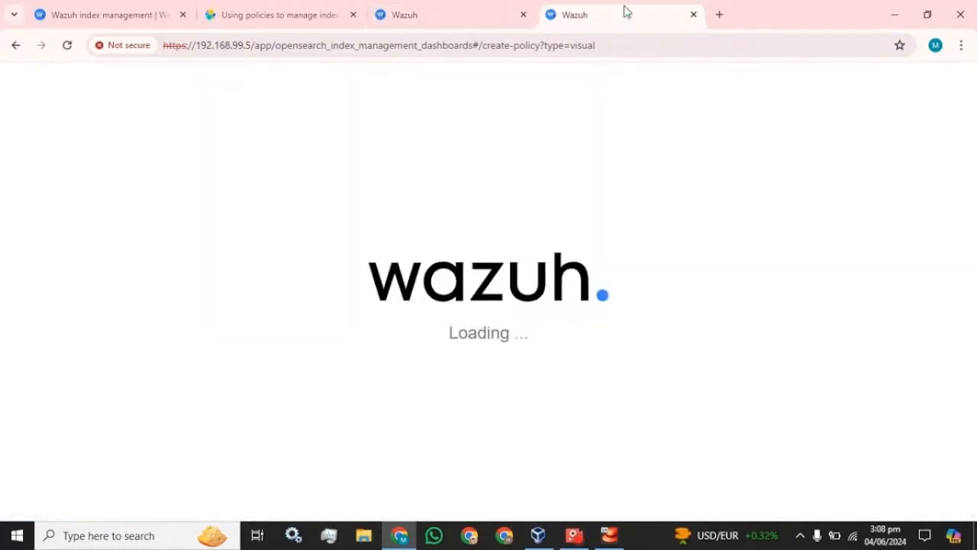
{"action": "left_click", "coordinate": [527, 6]}
{"action": "left_click", "coordinate": [591, 11]}
{"action": "left_click", "coordinate": [504, 7]}
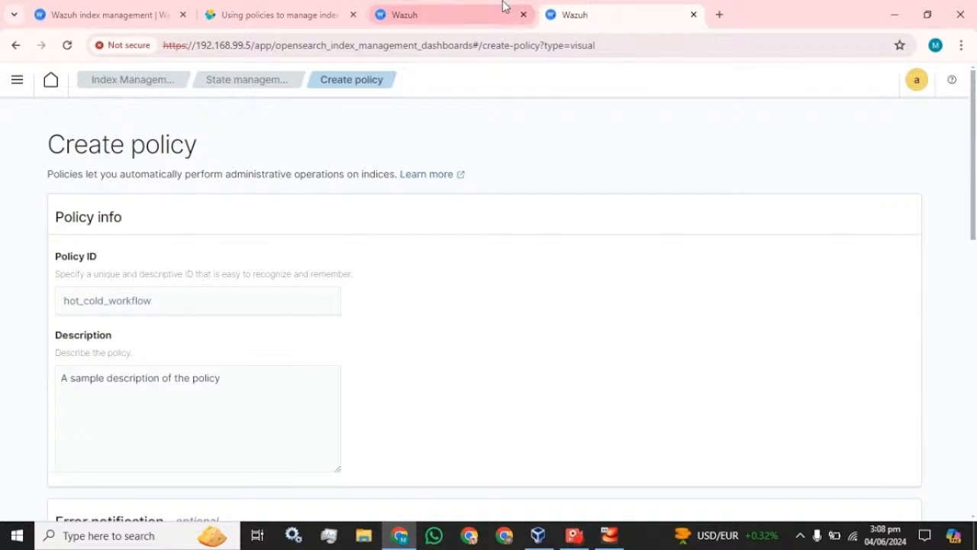
{"action": "left_click", "coordinate": [580, 14]}
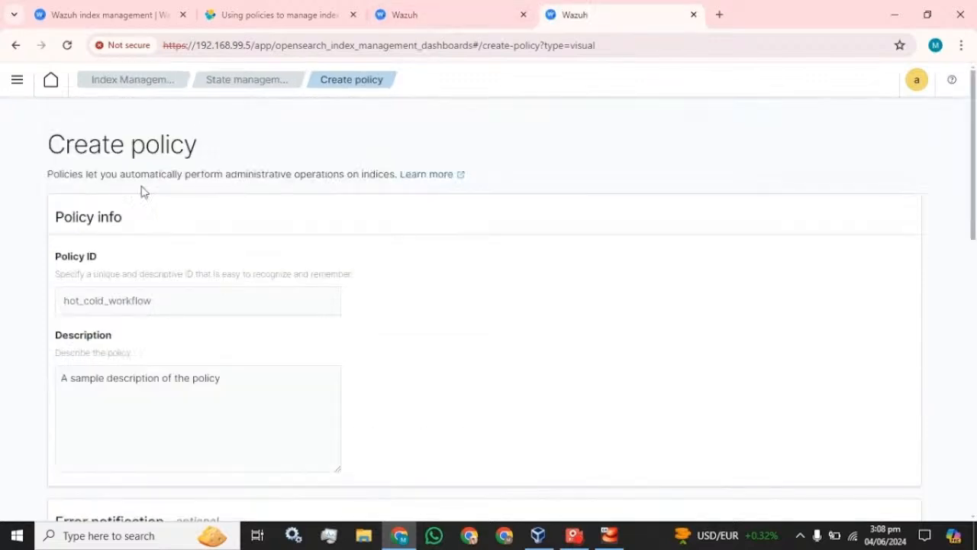
In the duplicated tab, navigate through the side menu to Index Management.
{"action": "left_click", "coordinate": [14, 81]}
{"action": "scroll", "coordinate": [64, 328], "scroll_direction": "down", "scroll_amount": 3}
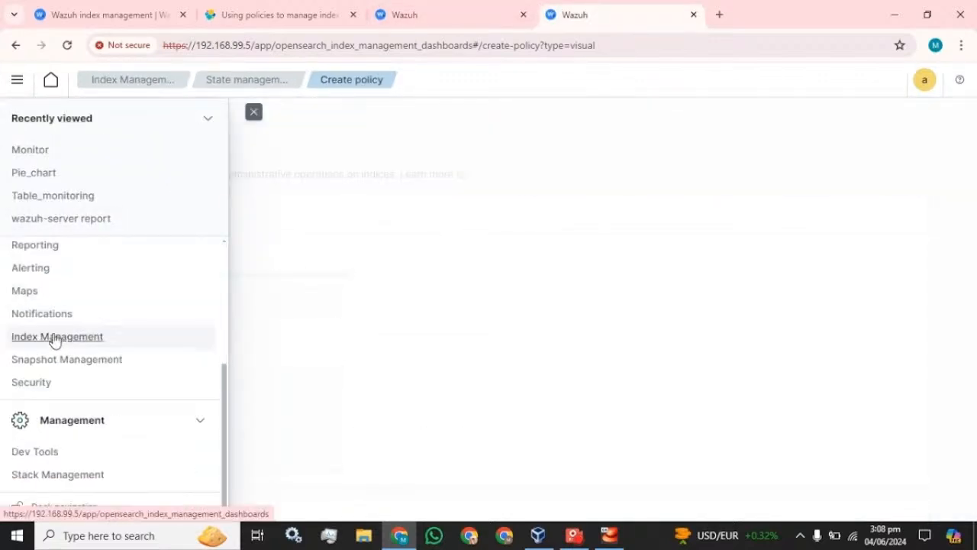
{"action": "left_click", "coordinate": [54, 338]}
{"action": "left_click", "coordinate": [6, 89]}
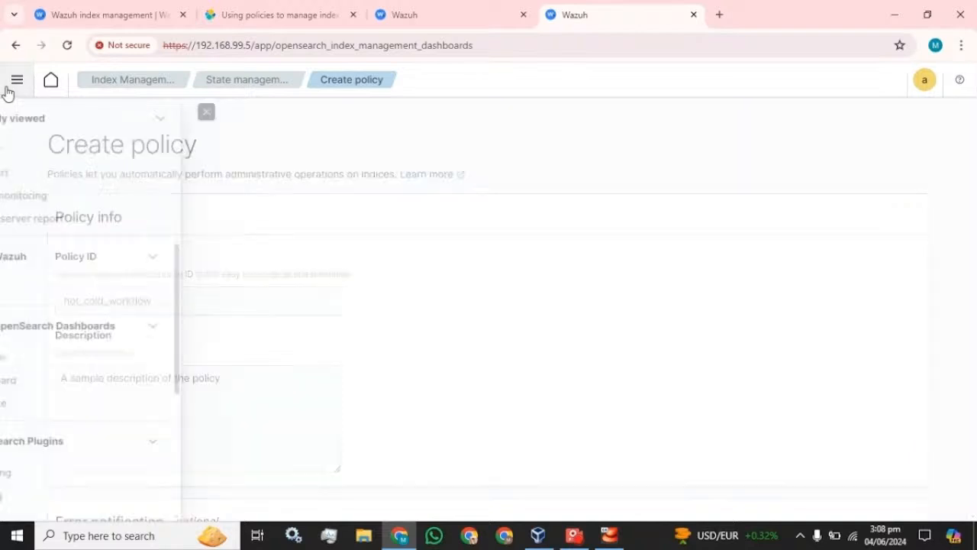
{"action": "left_click", "coordinate": [130, 89]}
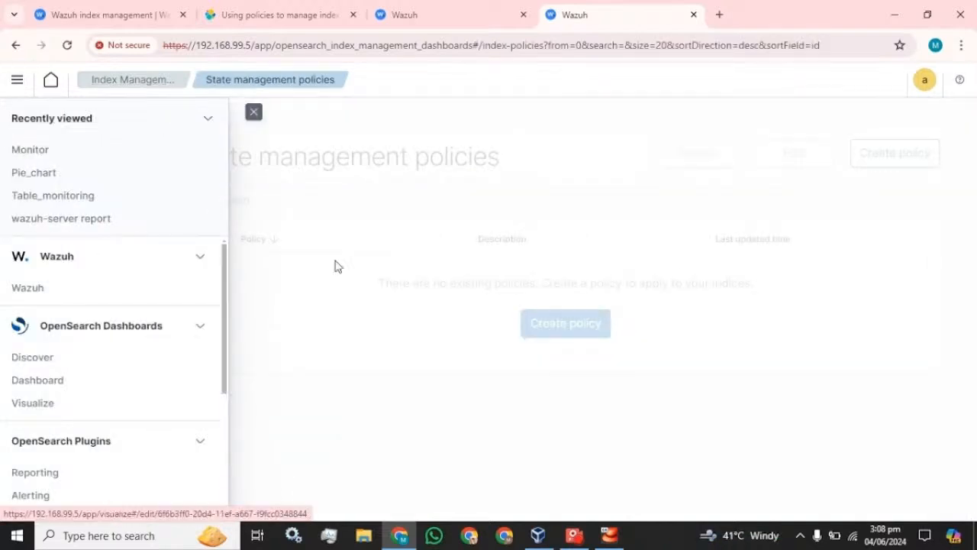
{"action": "left_click", "coordinate": [254, 112]}
Copy 'wazuh-statistics-' from the wazuh-statistics-2024.23w index and paste it as the policy's index pattern.
{"action": "left_click", "coordinate": [38, 180]}
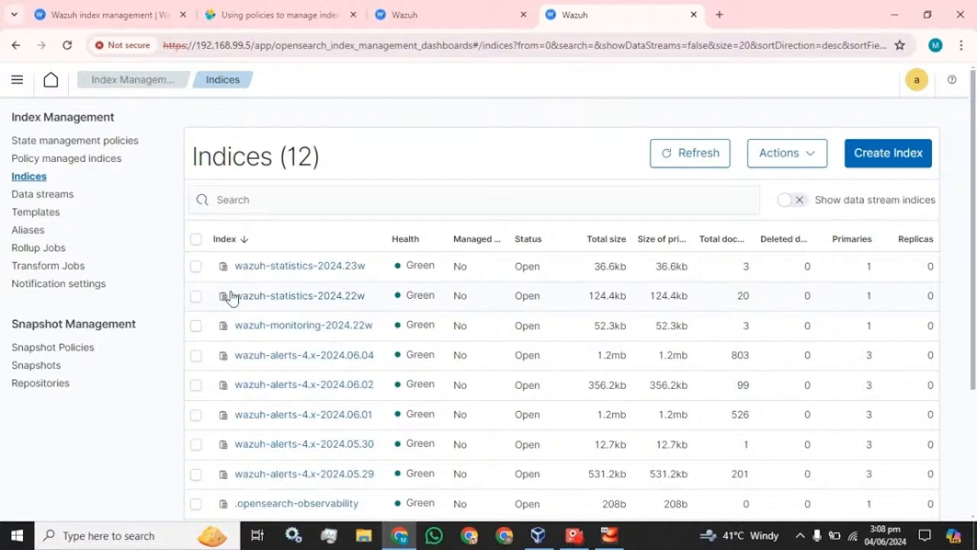
{"action": "left_click_drag", "start_coordinate": [226, 270], "coordinate": [319, 275]}
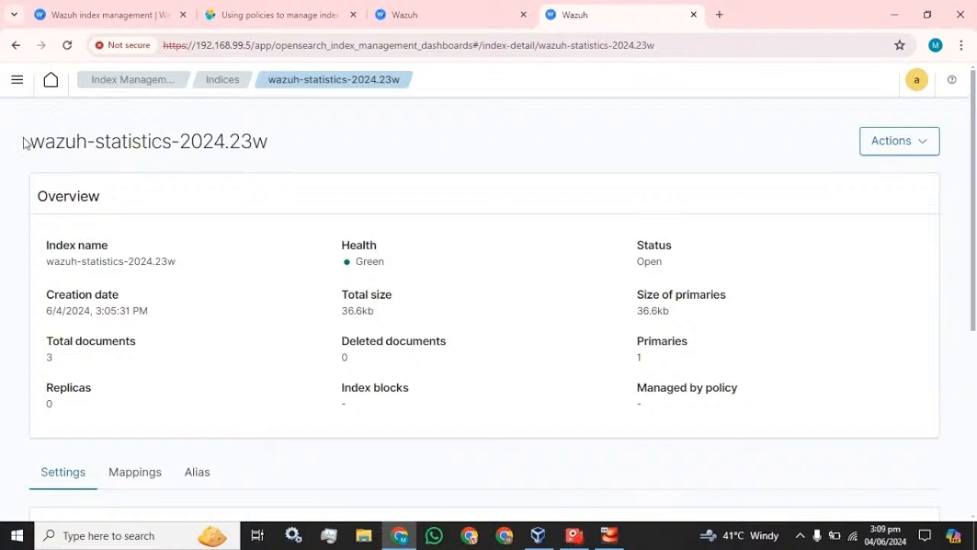
{"action": "left_click_drag", "start_coordinate": [23, 142], "coordinate": [178, 142]}
{"action": "key", "text": "ctrl+c"}
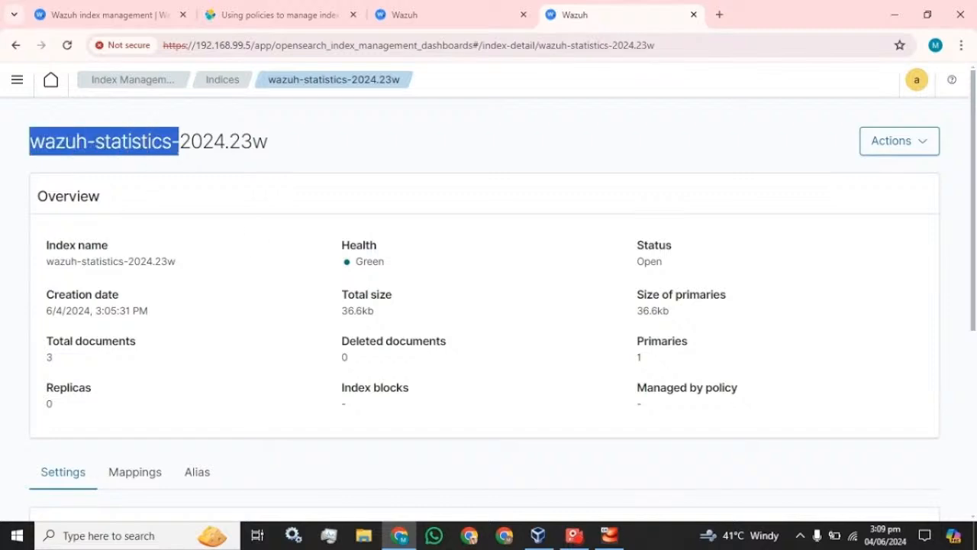
{"action": "left_click", "coordinate": [475, 6]}
{"action": "left_click", "coordinate": [211, 298]}
{"action": "key", "text": "ctrl+v"}
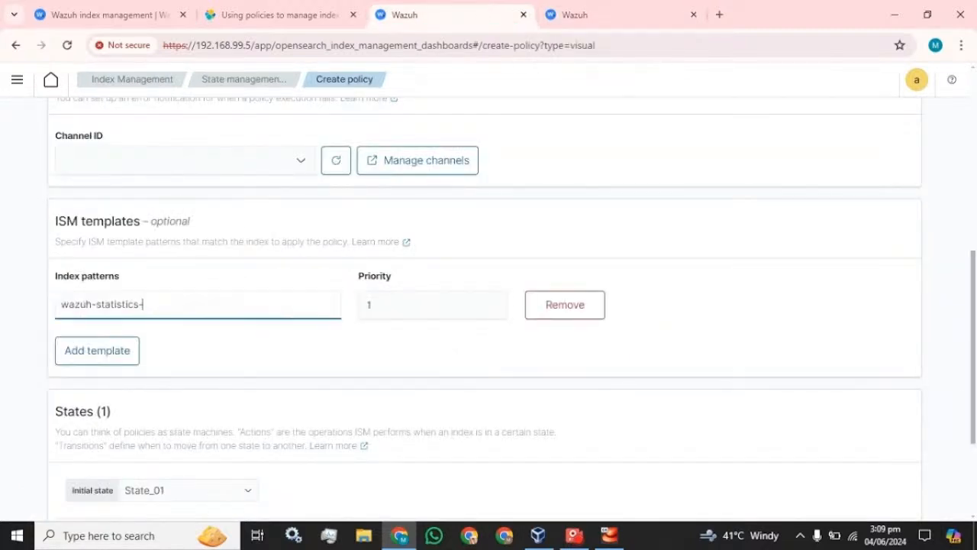
{"action": "left_click", "coordinate": [131, 358]}
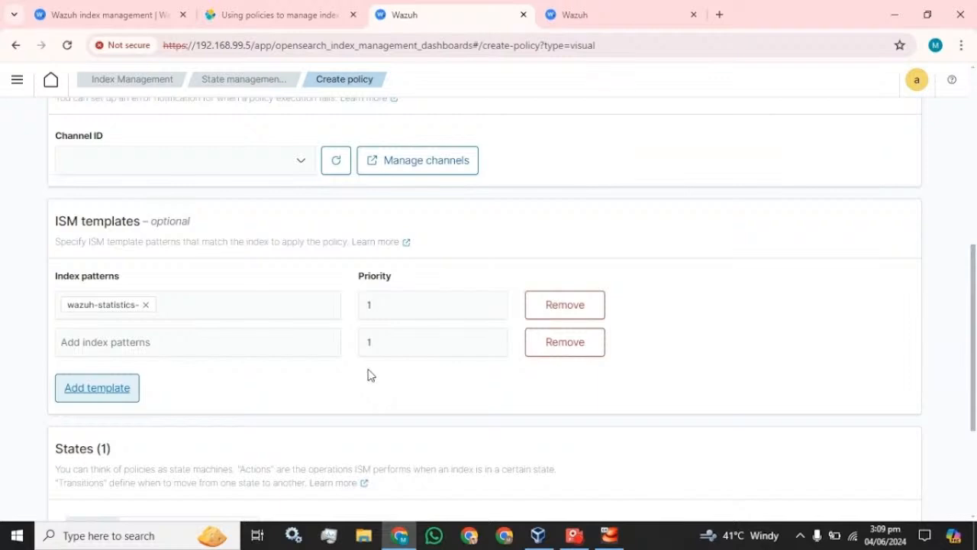
{"action": "left_click", "coordinate": [596, 347]}
{"action": "scroll", "coordinate": [312, 301], "scroll_direction": "down", "scroll_amount": 3}
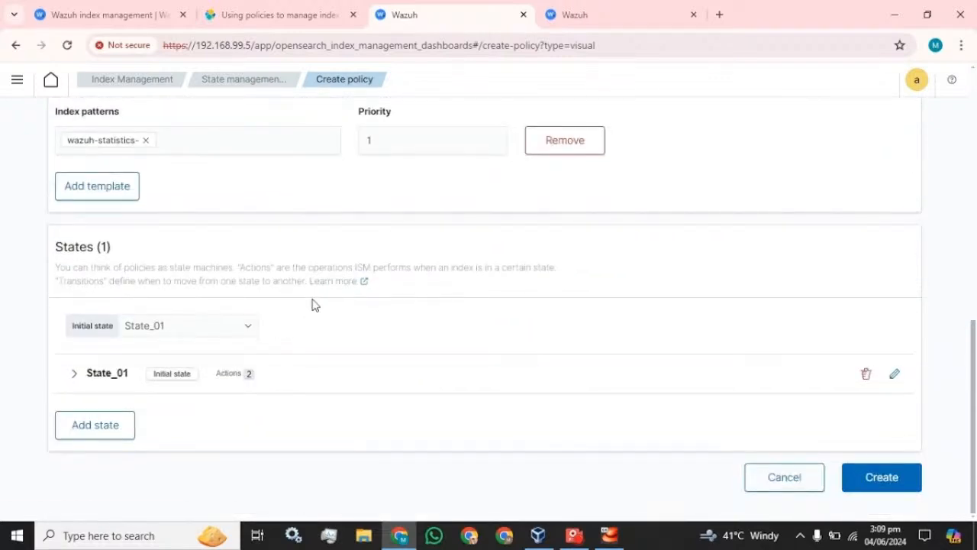
After the create attempt fails, delete the Shrink action from State_01 and update the state.
{"action": "left_click", "coordinate": [885, 478]}
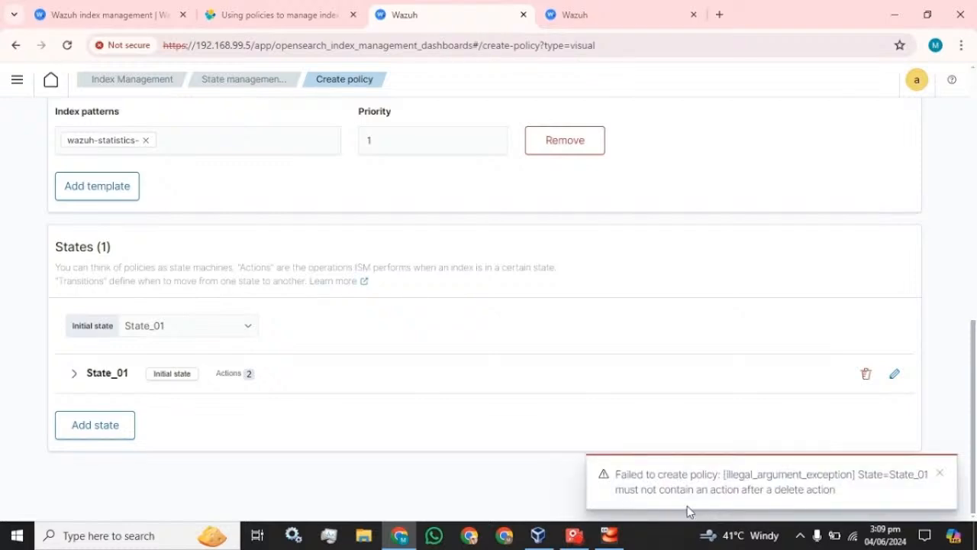
{"action": "left_click", "coordinate": [366, 374]}
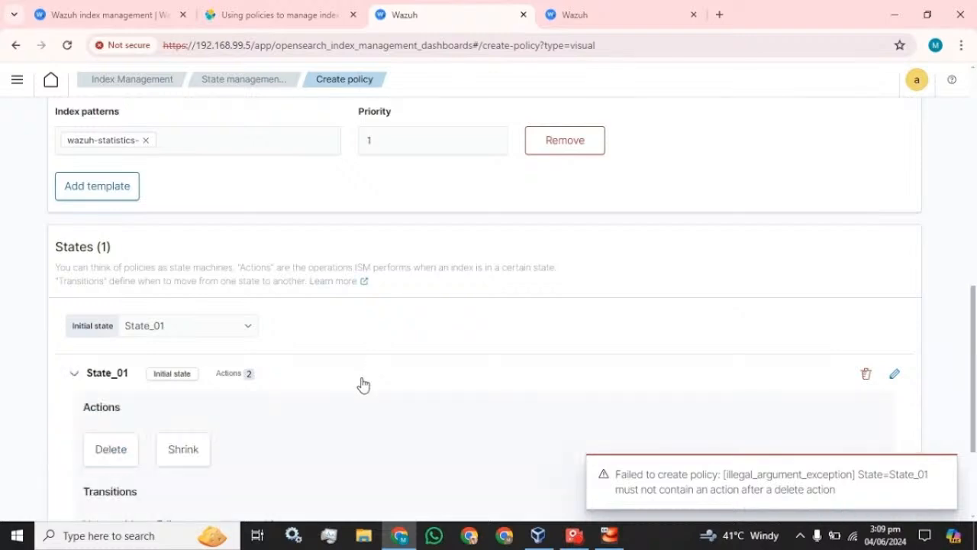
{"action": "scroll", "coordinate": [349, 382], "scroll_direction": "down", "scroll_amount": 3}
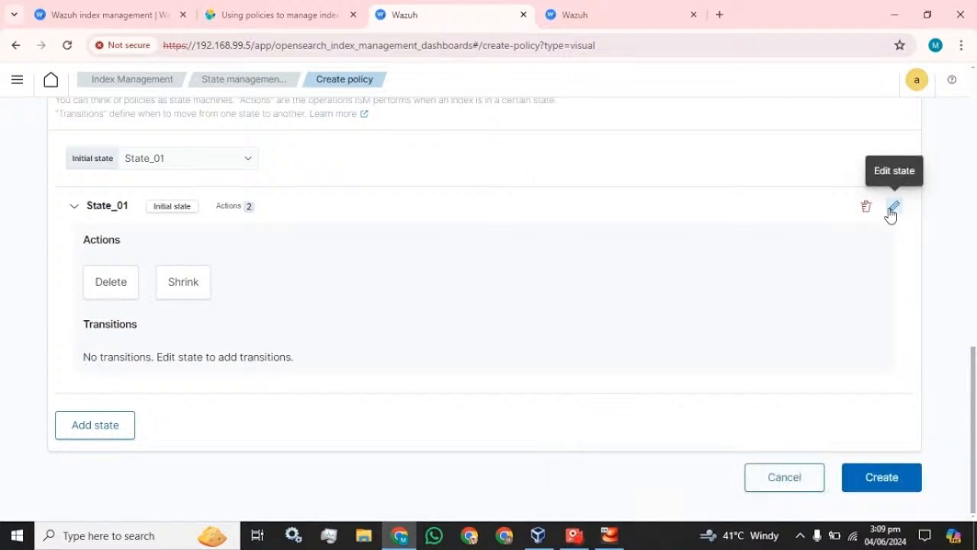
{"action": "left_click", "coordinate": [892, 208]}
{"action": "scroll", "coordinate": [848, 386], "scroll_direction": "down", "scroll_amount": 3}
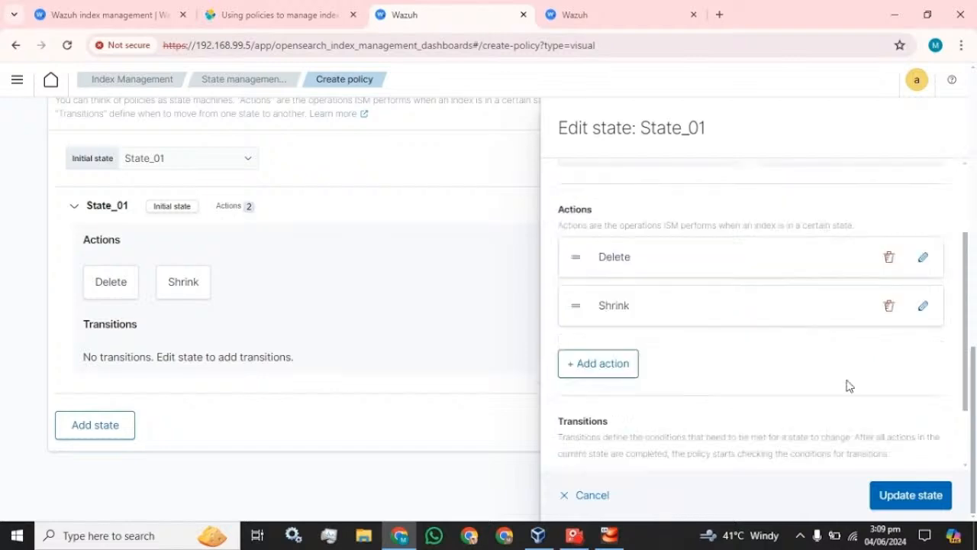
{"action": "left_click", "coordinate": [887, 284]}
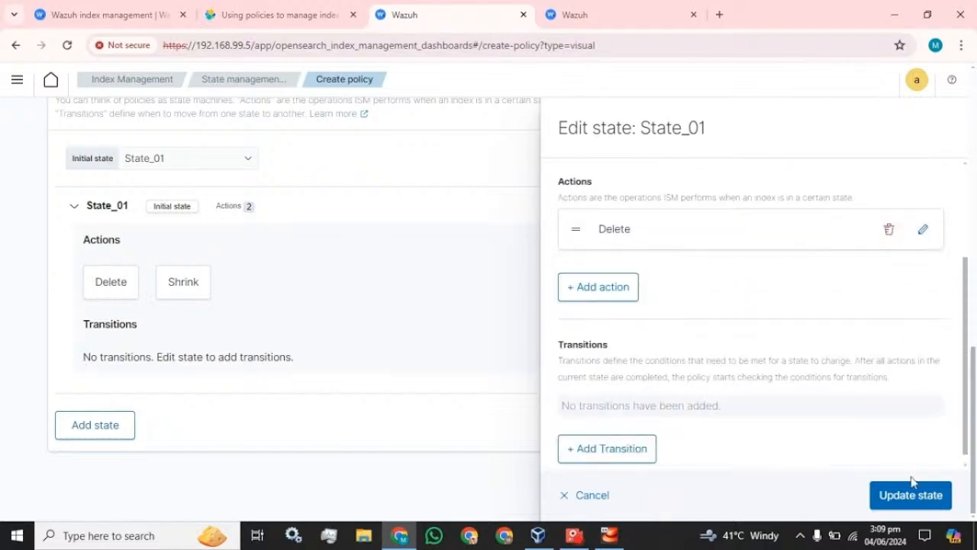
{"action": "left_click", "coordinate": [908, 494]}
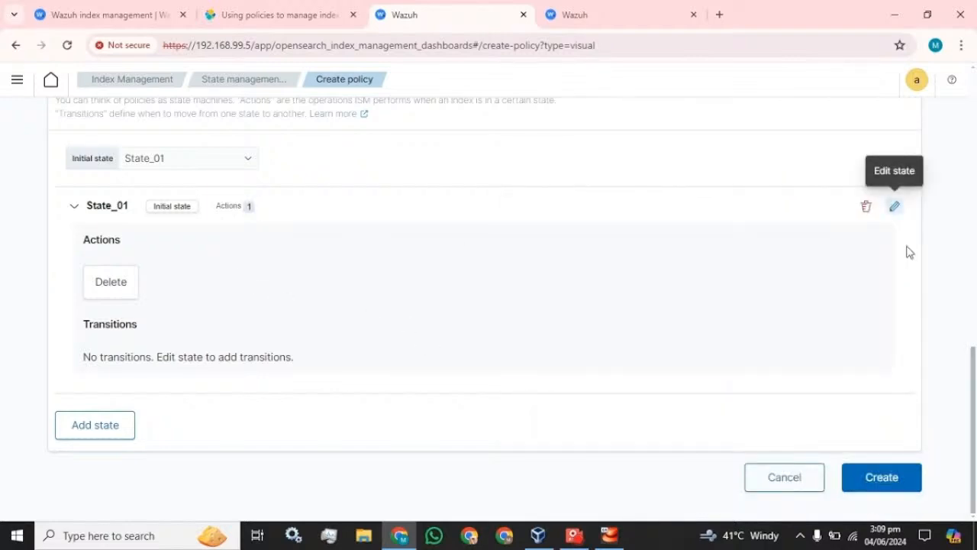
Add a new state named Shrink_02, ordered before State_01.
{"action": "left_click", "coordinate": [61, 431]}
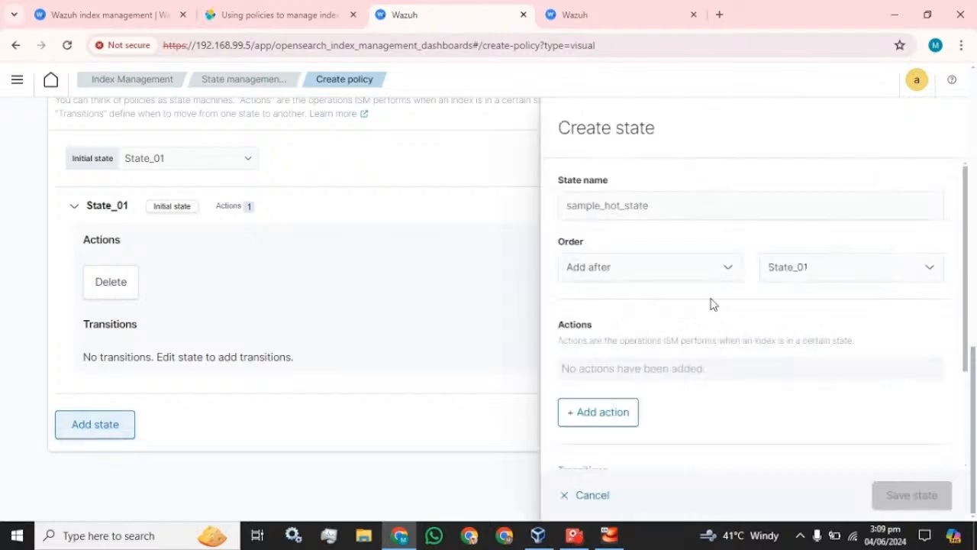
{"action": "left_click", "coordinate": [567, 206]}
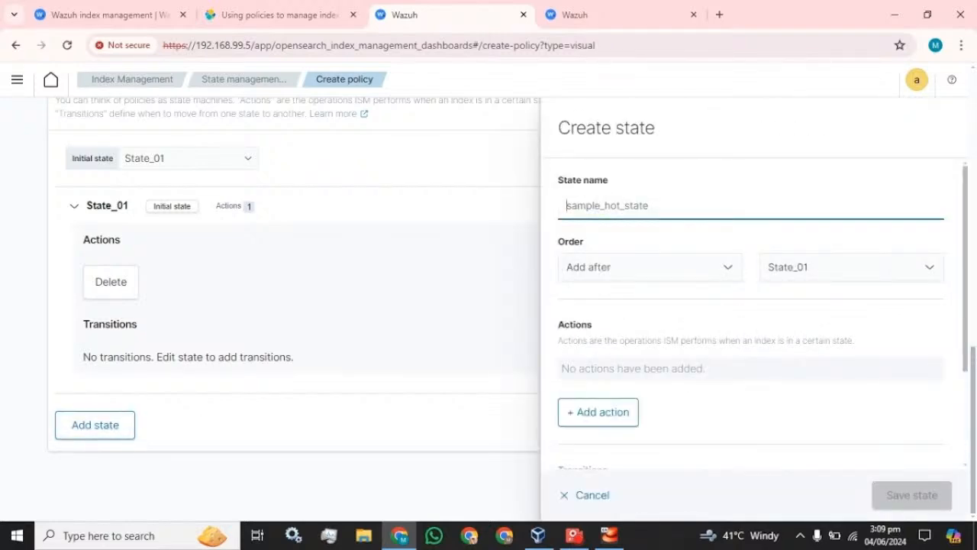
{"action": "type", "text": "Shrink"}
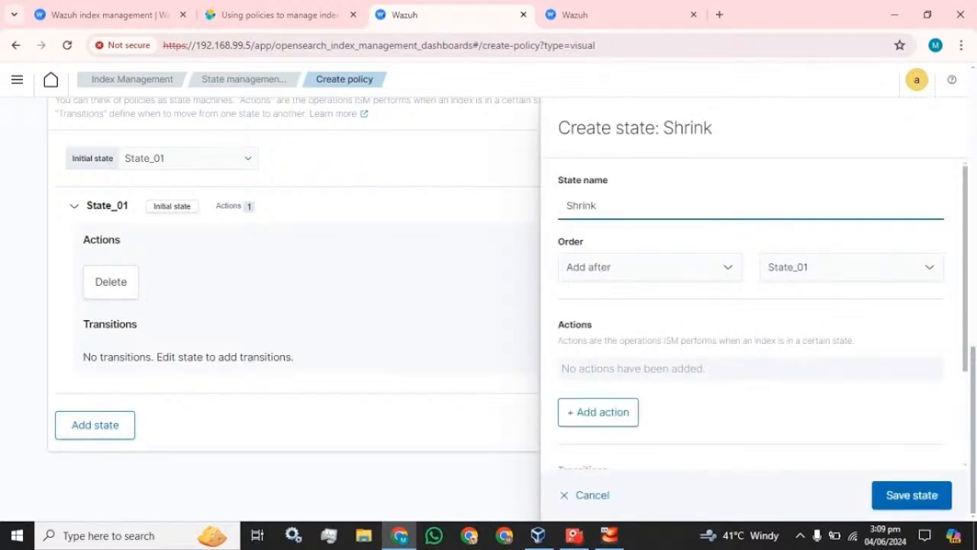
{"action": "left_click", "coordinate": [683, 266]}
{"action": "left_click", "coordinate": [683, 266]}
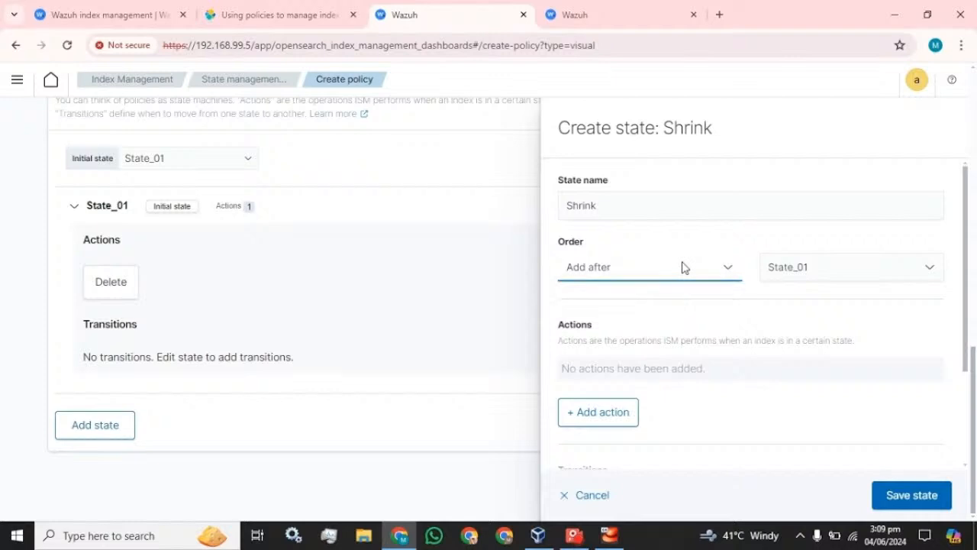
{"action": "left_click", "coordinate": [683, 267]}
{"action": "left_click", "coordinate": [616, 316]}
{"action": "left_click", "coordinate": [621, 267]}
{"action": "left_click", "coordinate": [600, 302]}
{"action": "left_click", "coordinate": [596, 205]}
{"action": "type", "text": "_"}
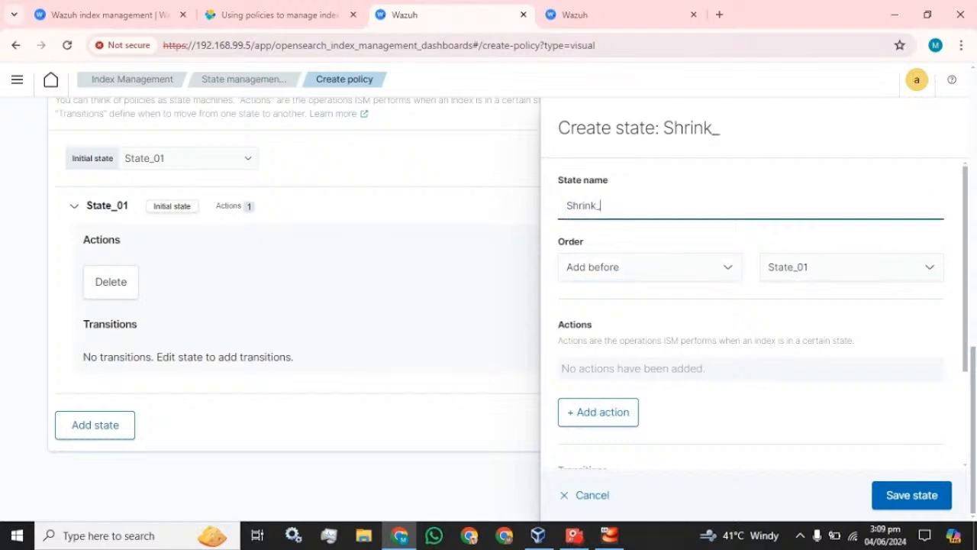
{"action": "type", "text": "02"}
Give Shrink_02 a Shrink action and save the state.
{"action": "scroll", "coordinate": [655, 412], "scroll_direction": "down", "scroll_amount": 2}
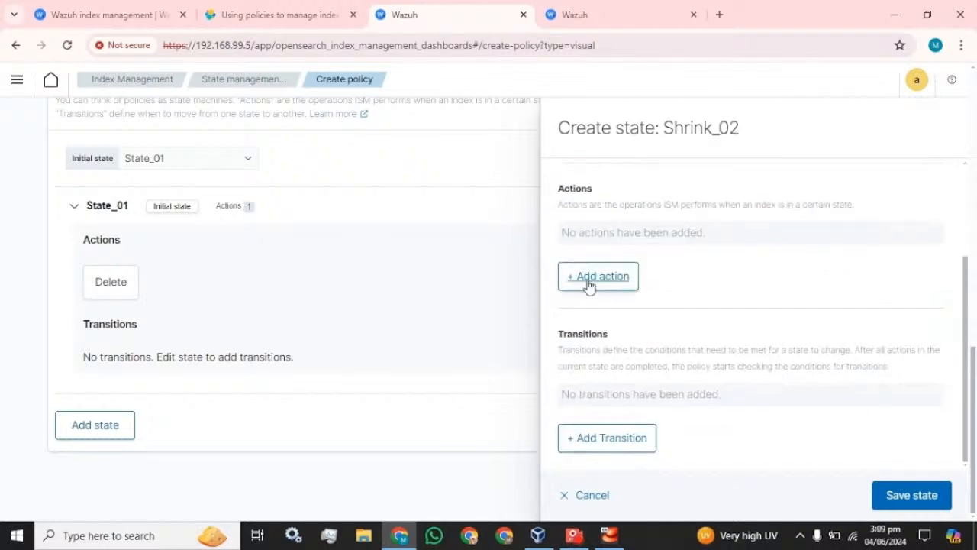
{"action": "left_click", "coordinate": [590, 280]}
{"action": "left_click", "coordinate": [683, 282]}
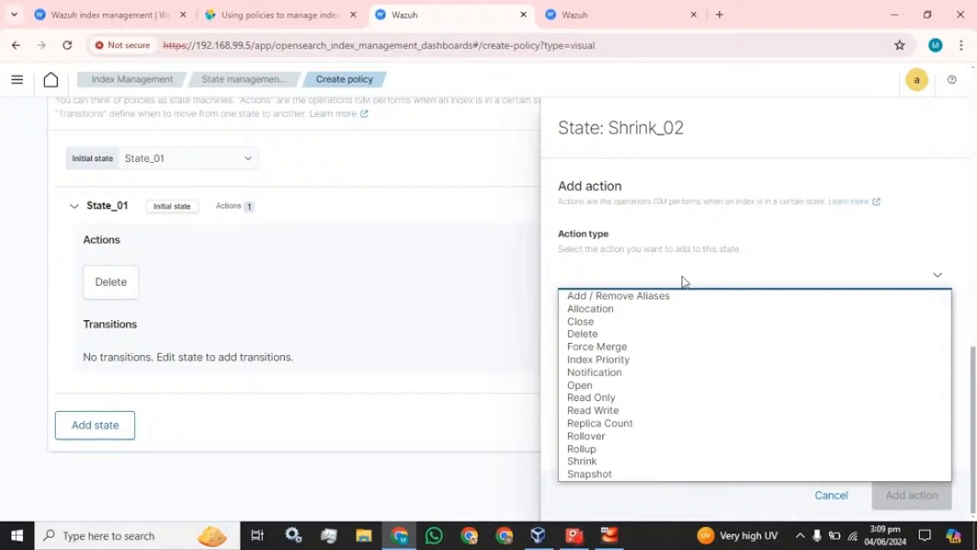
{"action": "left_click", "coordinate": [622, 463]}
{"action": "scroll", "coordinate": [737, 393], "scroll_direction": "down", "scroll_amount": 5}
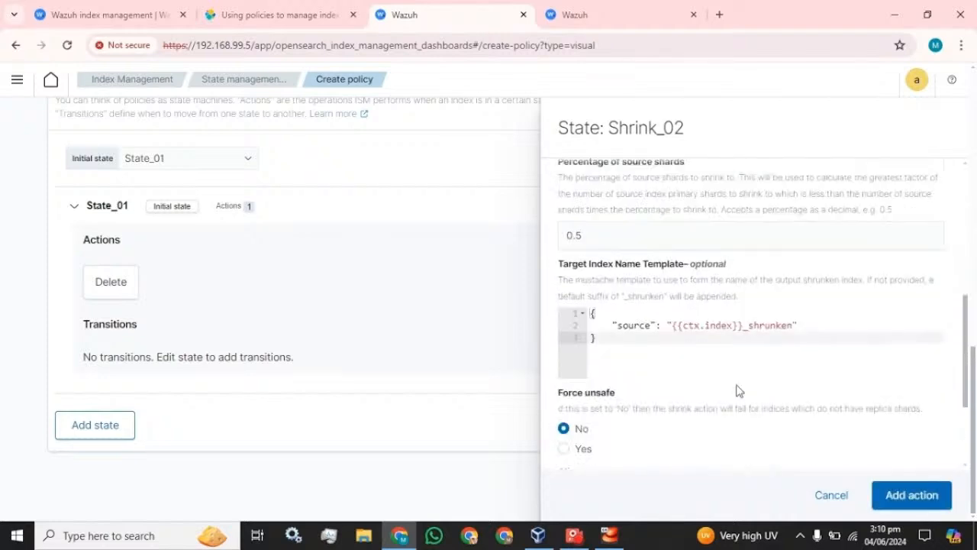
{"action": "left_click", "coordinate": [909, 495]}
{"action": "left_click", "coordinate": [910, 495]}
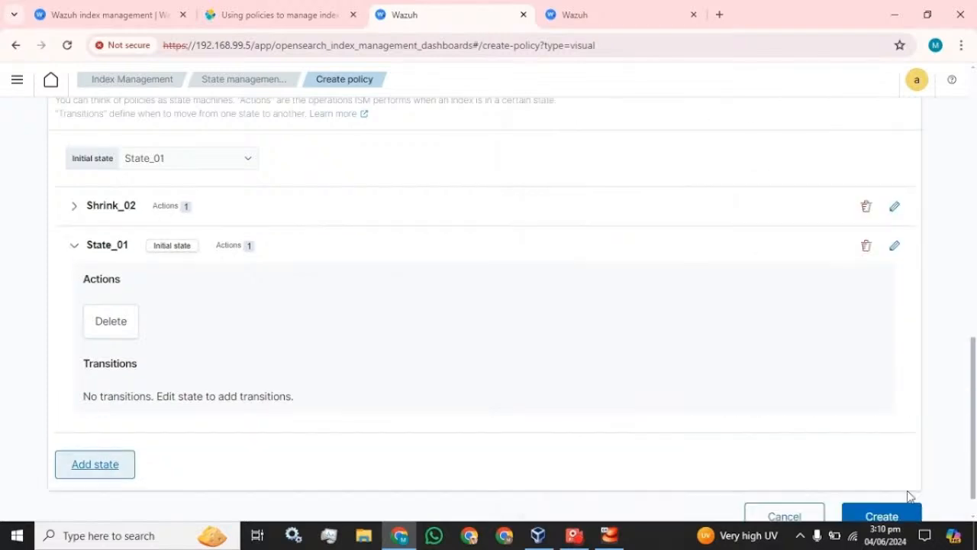
{"action": "left_click", "coordinate": [74, 245]}
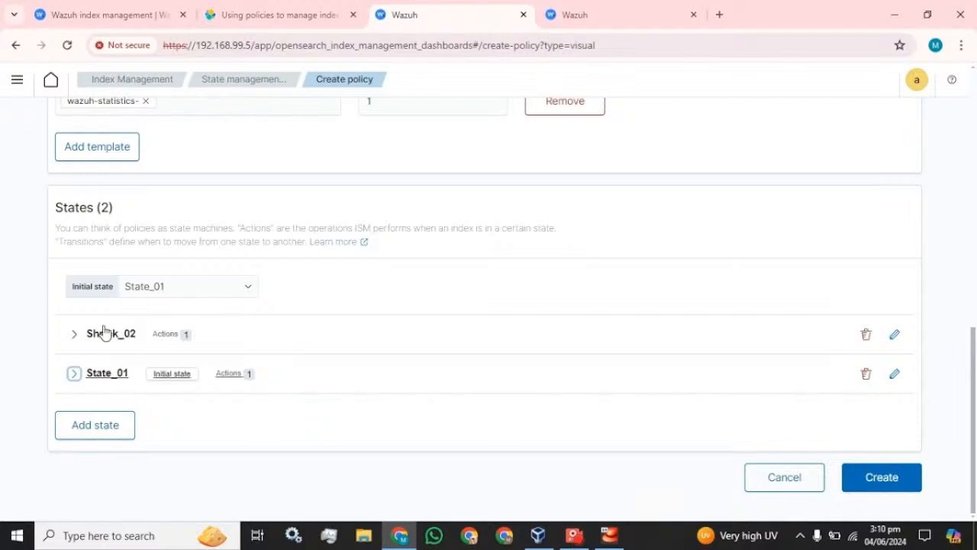
Save Policy_01, then start another visual-editor policy and cancel back to the policies list.
{"action": "left_click", "coordinate": [895, 486]}
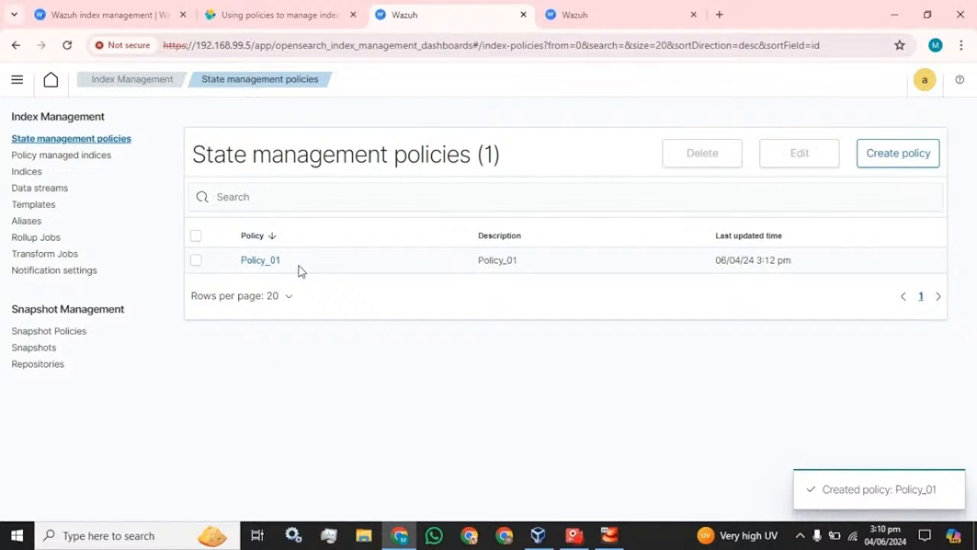
{"action": "left_click", "coordinate": [53, 155]}
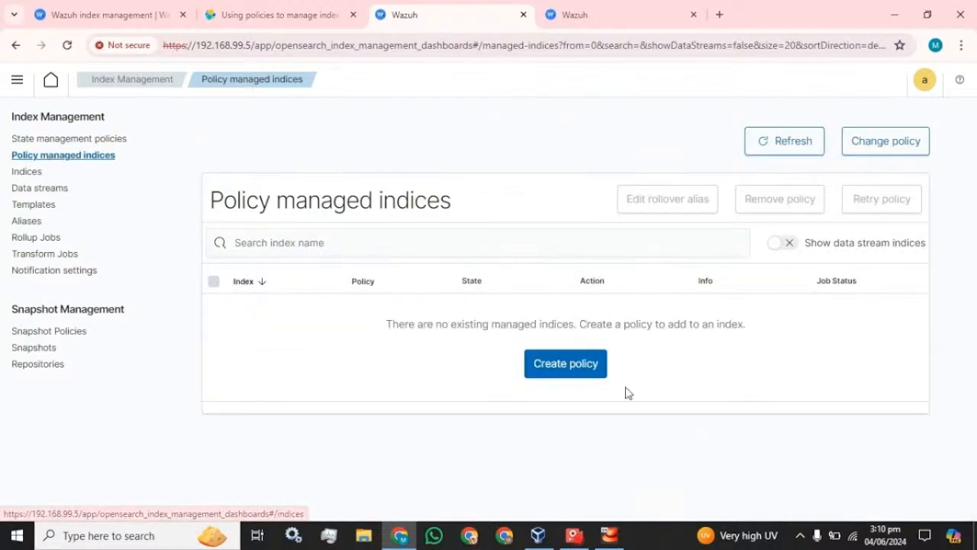
{"action": "left_click", "coordinate": [584, 369]}
{"action": "left_click", "coordinate": [668, 363]}
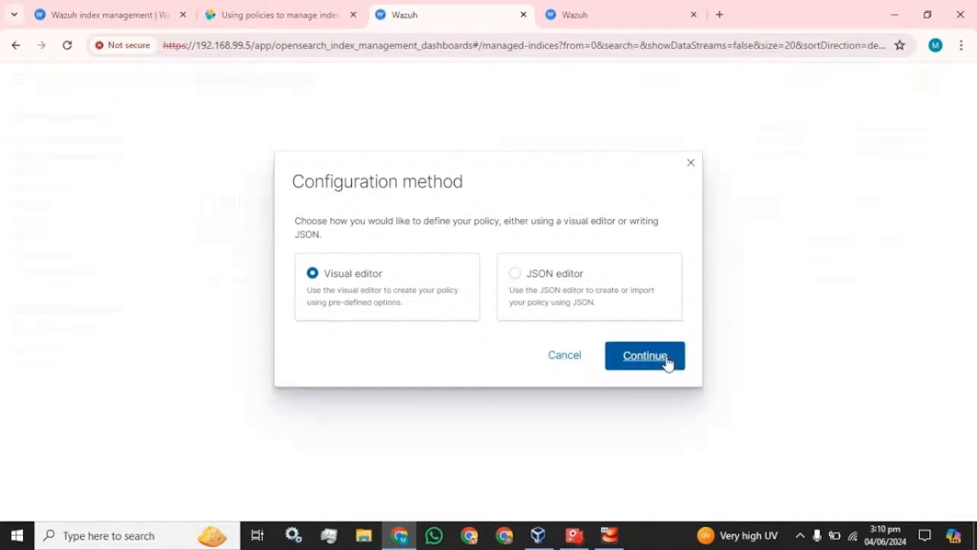
{"action": "scroll", "coordinate": [365, 324], "scroll_direction": "down", "scroll_amount": 3}
{"action": "scroll", "coordinate": [365, 323], "scroll_direction": "down", "scroll_amount": 5}
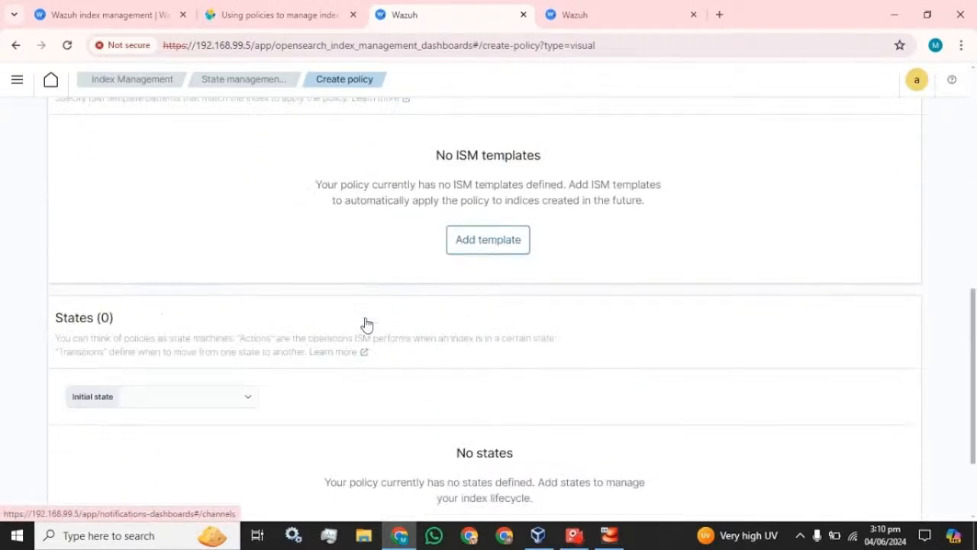
{"action": "left_click", "coordinate": [794, 489]}
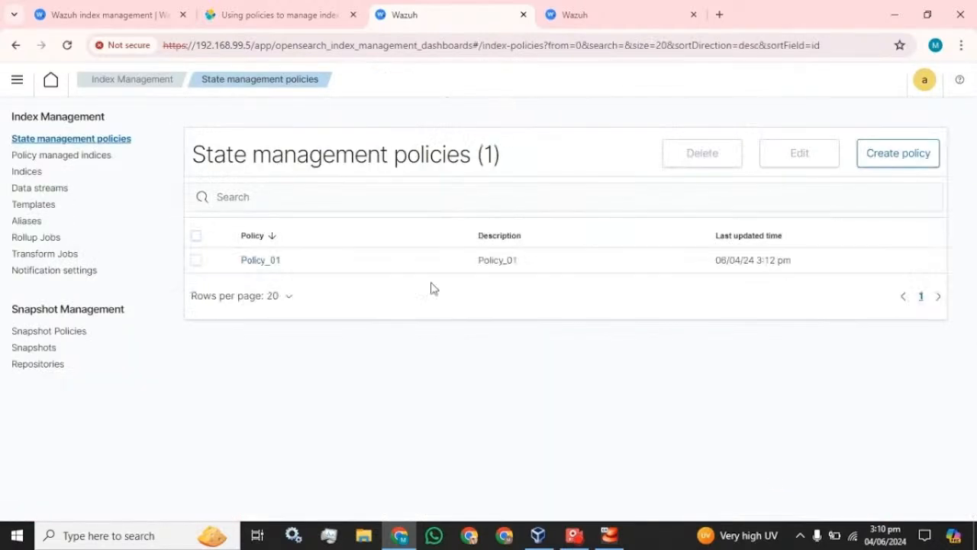
Apply Policy_01 to the wazuh-statistics-2024.23w index through the Indices Apply policy action.
{"action": "left_click", "coordinate": [35, 174]}
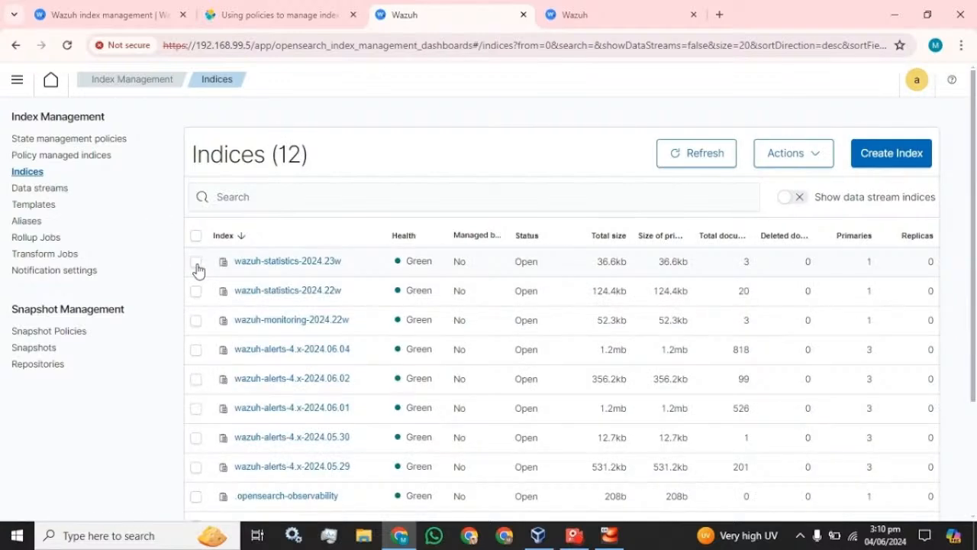
{"action": "left_click", "coordinate": [196, 263]}
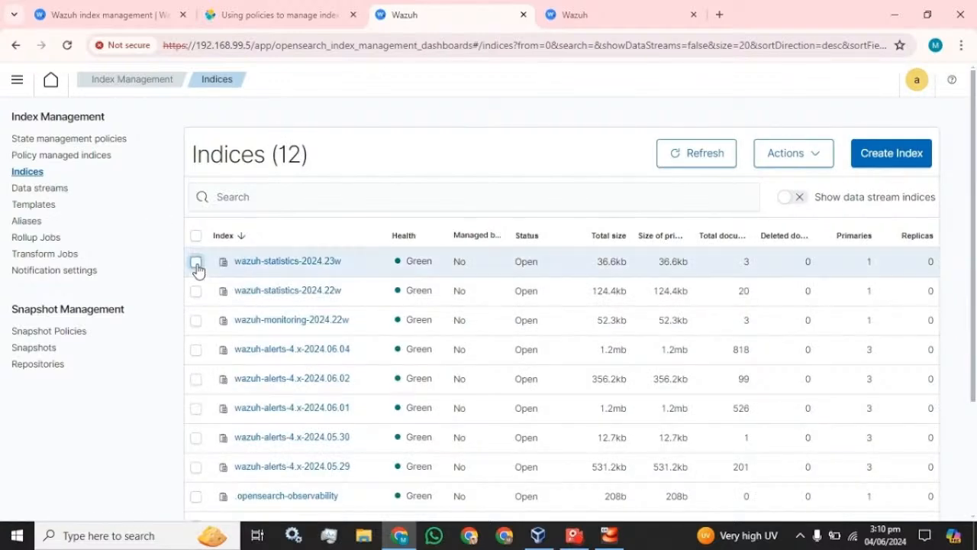
{"action": "left_click", "coordinate": [829, 153]}
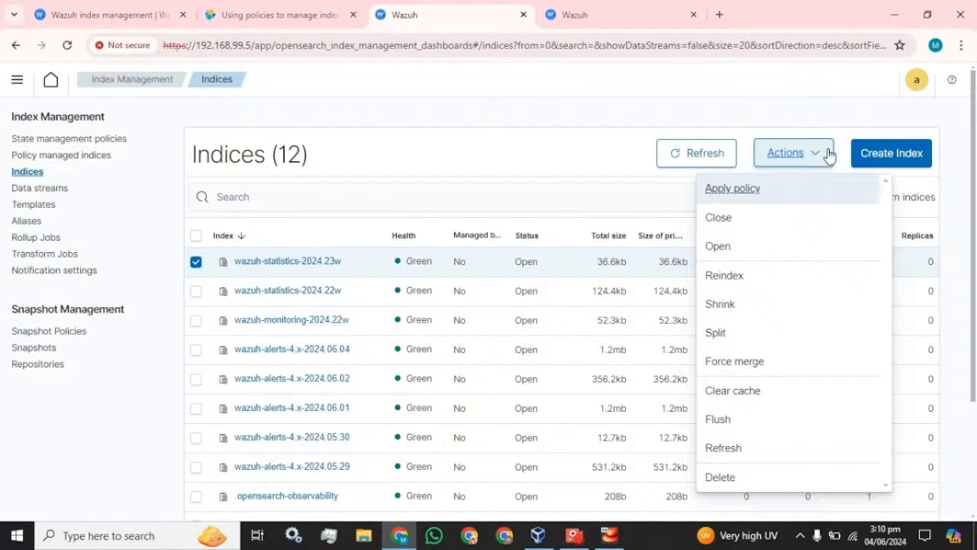
{"action": "left_click", "coordinate": [746, 192]}
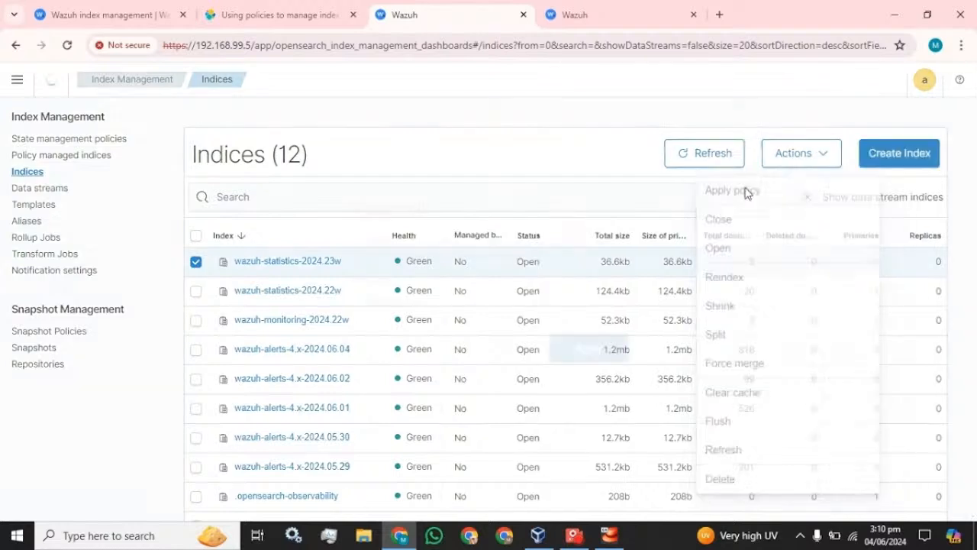
{"action": "left_click", "coordinate": [597, 298]}
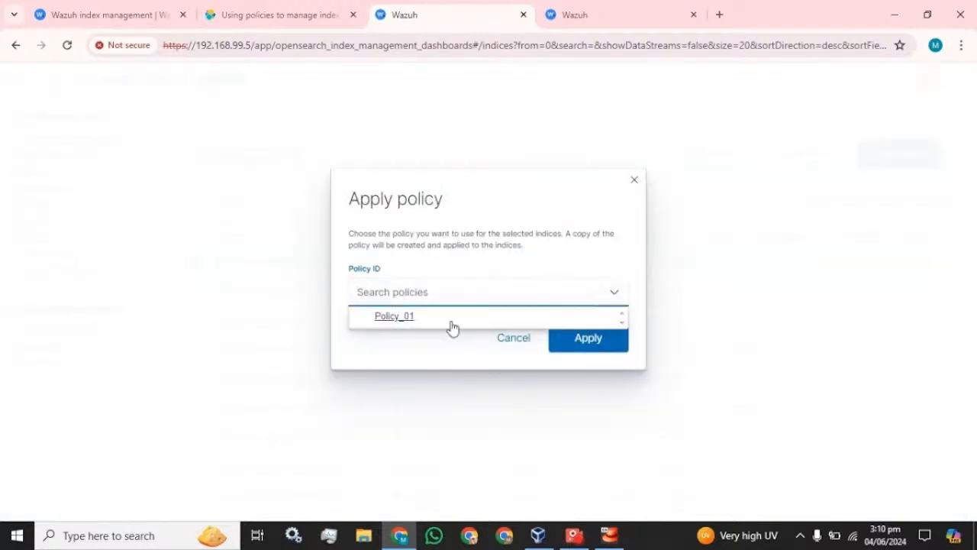
{"action": "left_click", "coordinate": [415, 323]}
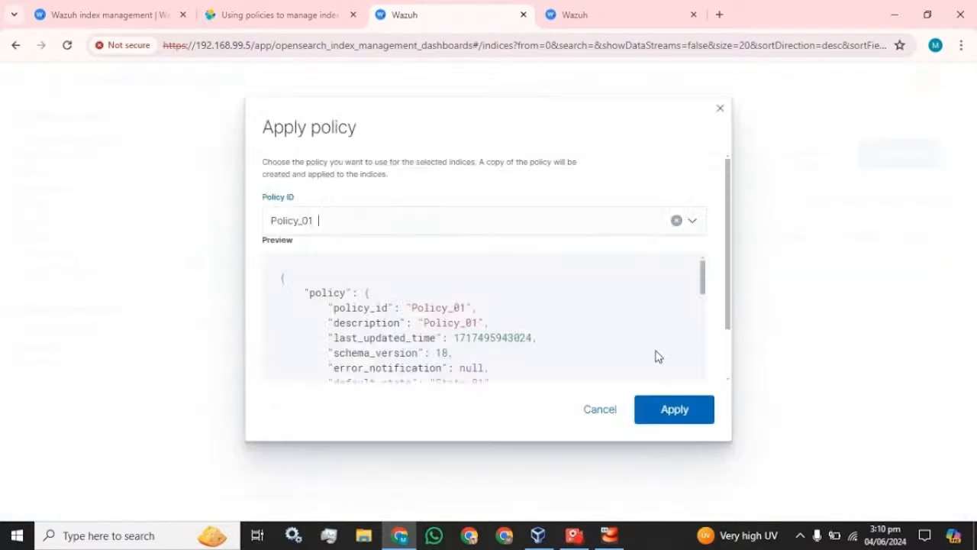
{"action": "left_click", "coordinate": [677, 410]}
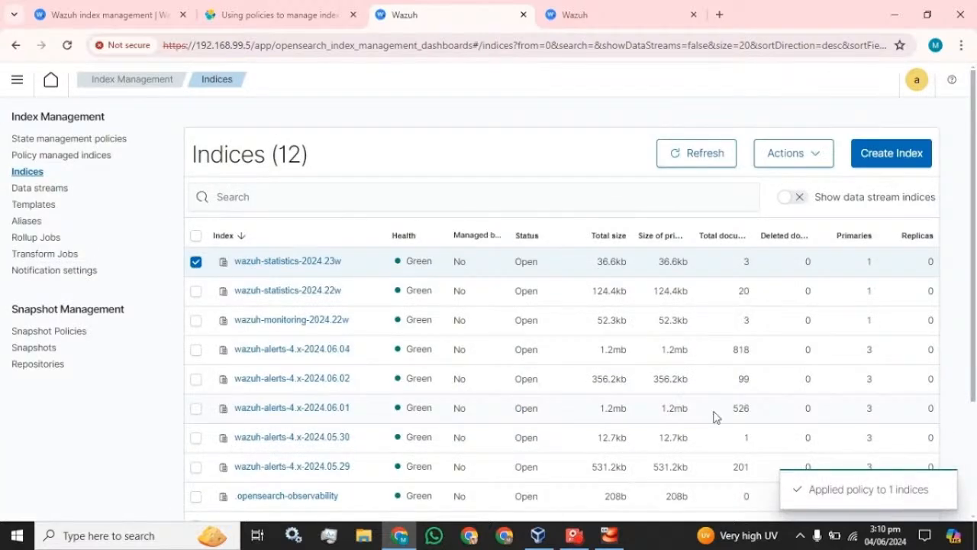
{"action": "left_click", "coordinate": [196, 262]}
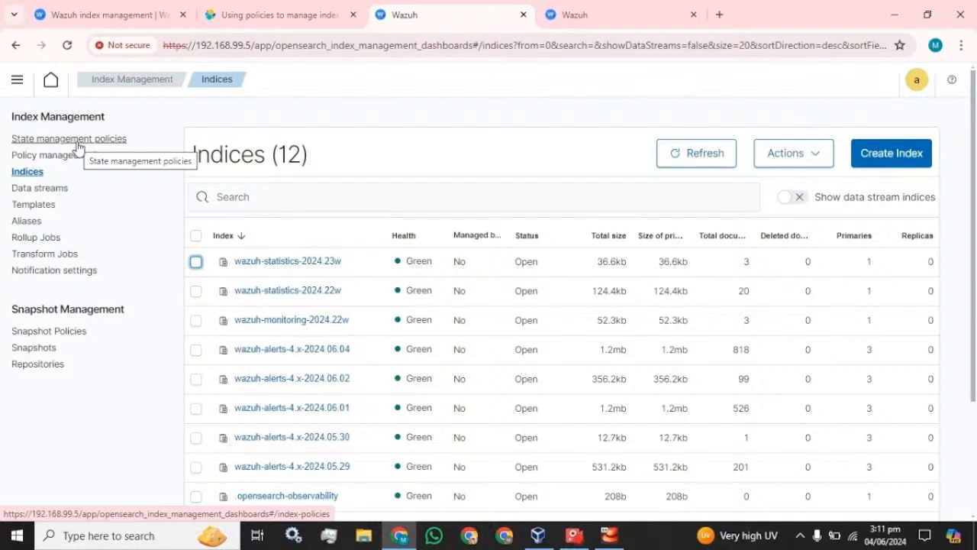
{"action": "left_click", "coordinate": [196, 291]}
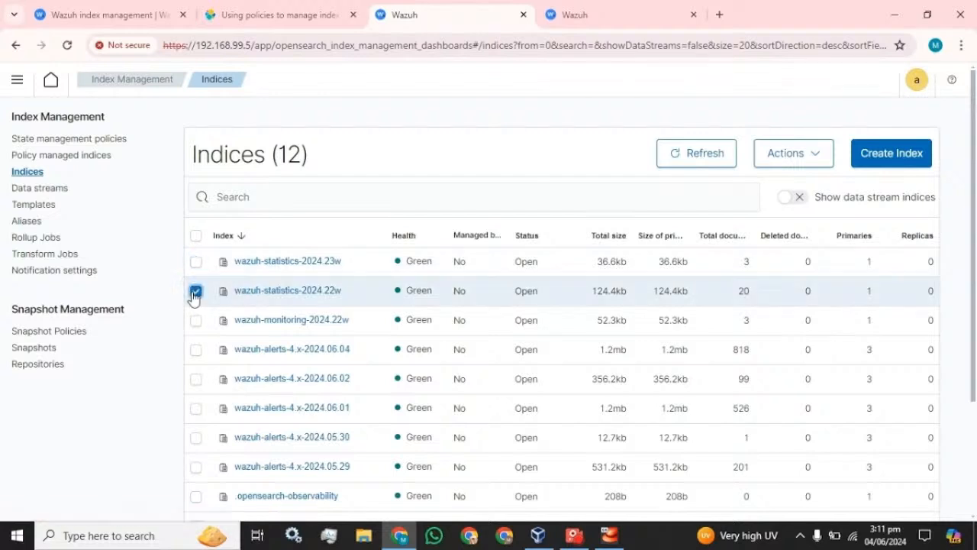
{"action": "left_click", "coordinate": [808, 164]}
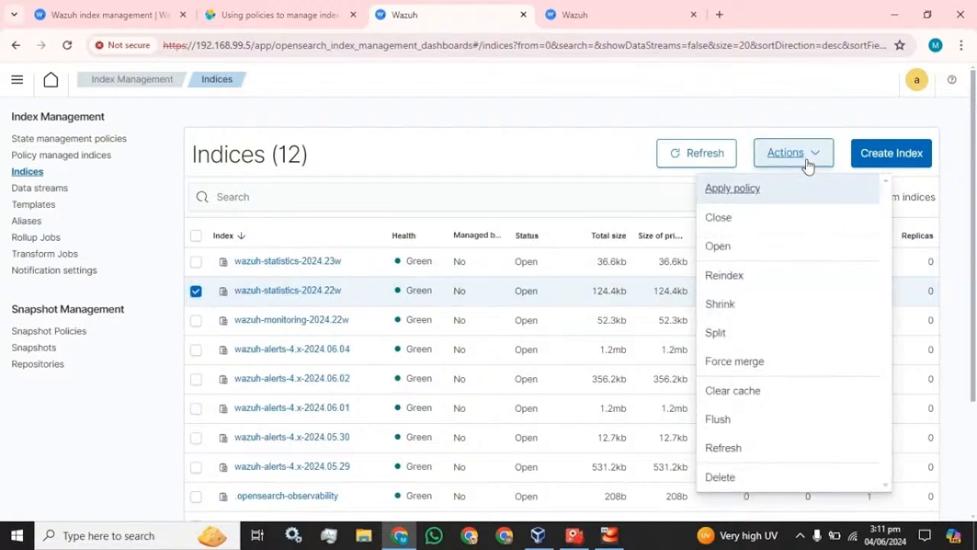
{"action": "left_click", "coordinate": [760, 198]}
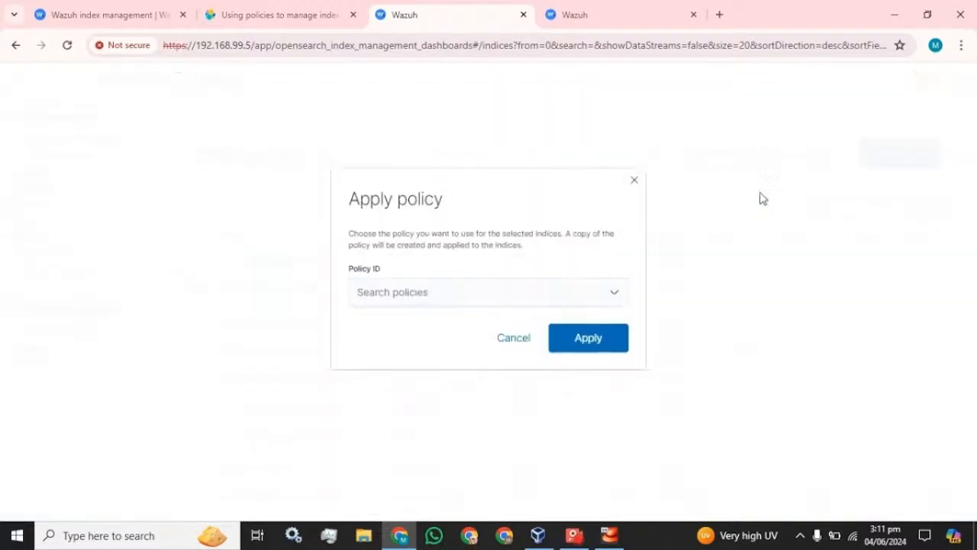
{"action": "left_click", "coordinate": [520, 303]}
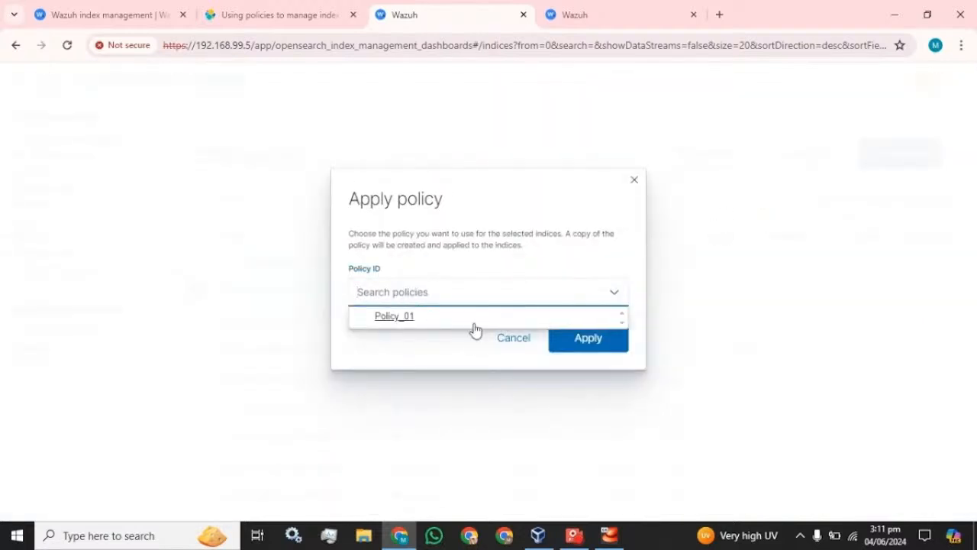
{"action": "left_click", "coordinate": [476, 321]}
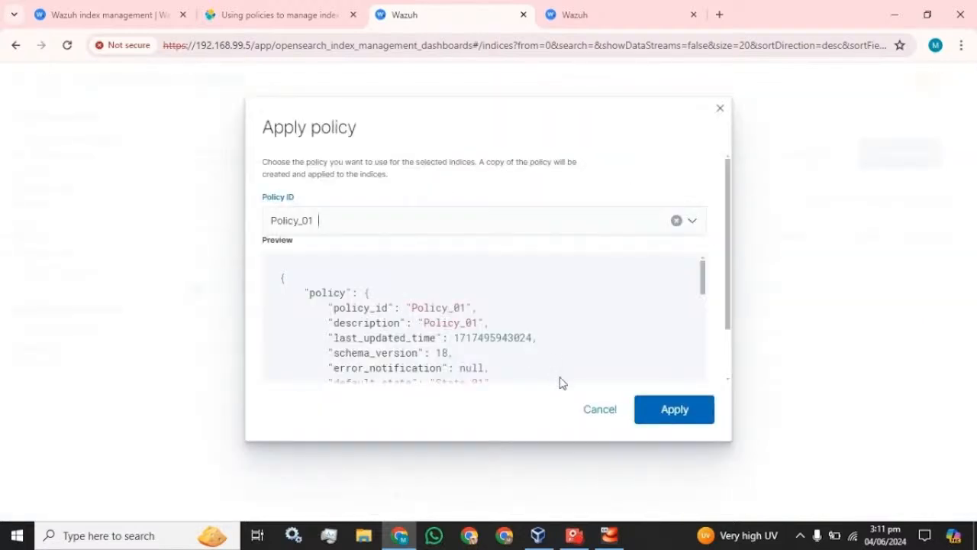
{"action": "left_click", "coordinate": [580, 407]}
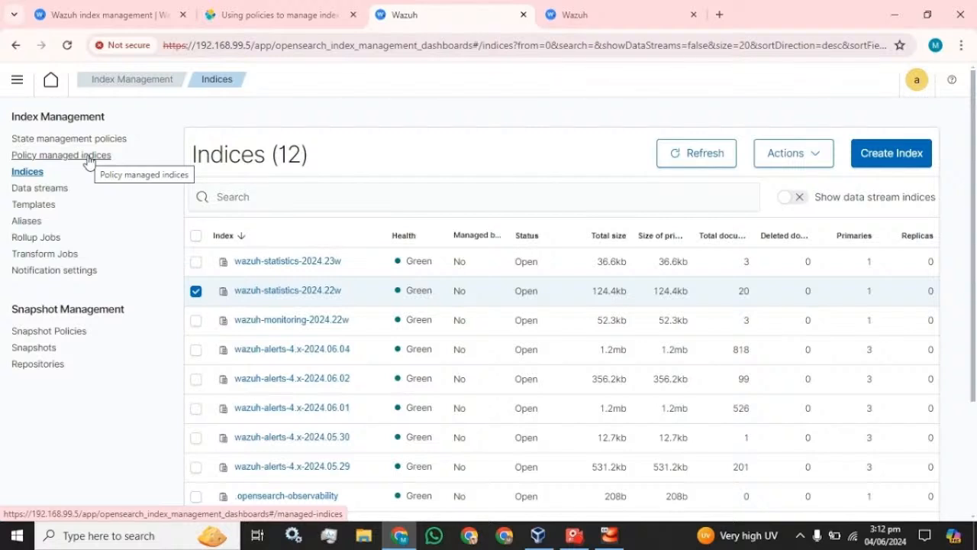
{"action": "left_click", "coordinate": [77, 271]}
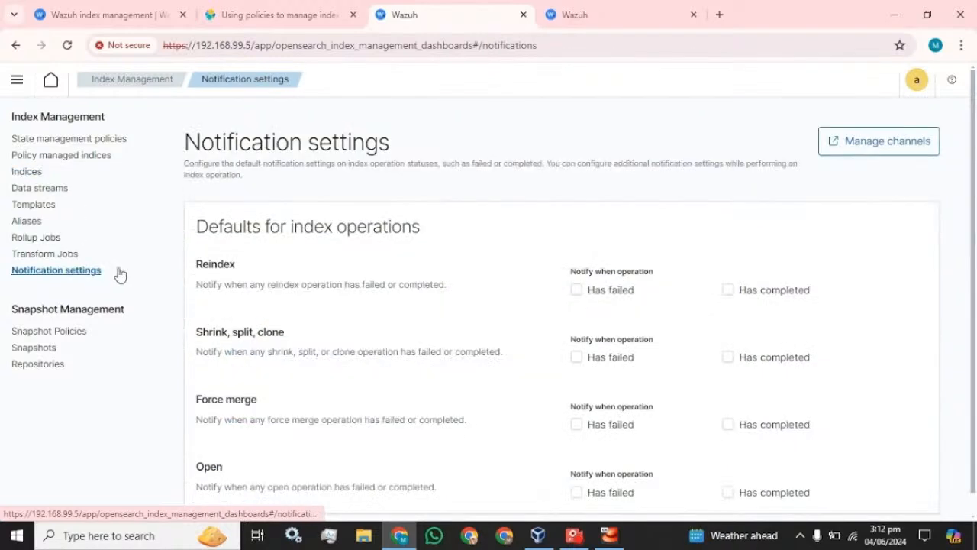
{"action": "scroll", "coordinate": [201, 293], "scroll_direction": "down", "scroll_amount": 1}
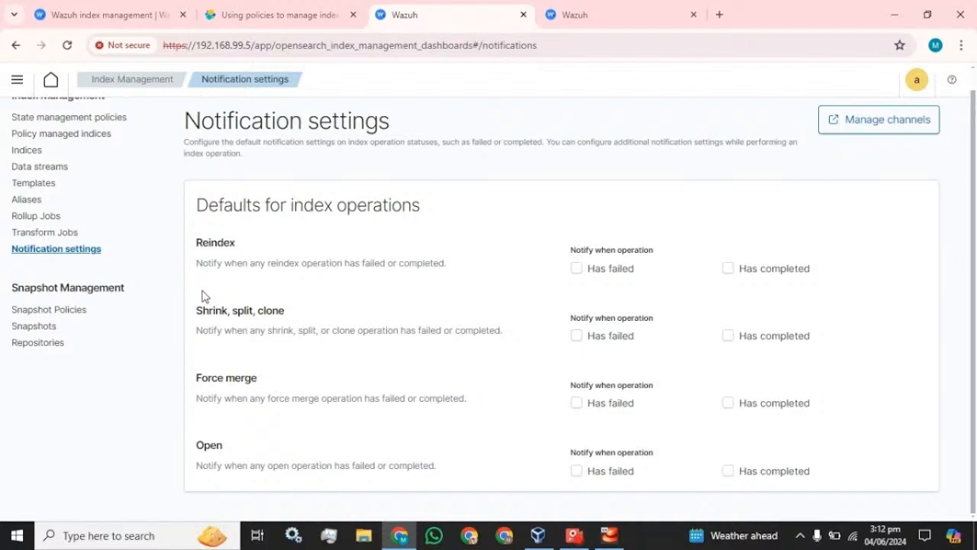
{"action": "scroll", "coordinate": [203, 297], "scroll_direction": "up", "scroll_amount": 1}
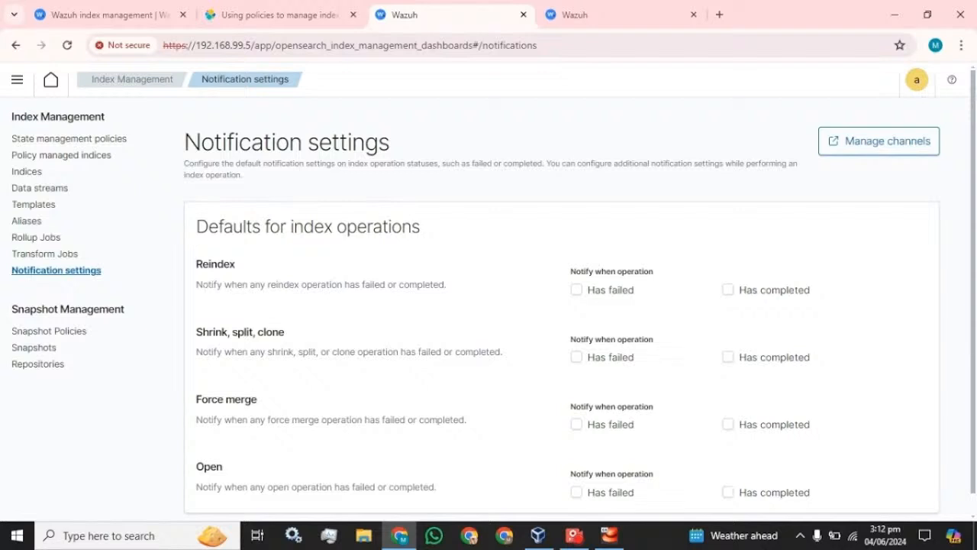
{"action": "left_click", "coordinate": [26, 173]}
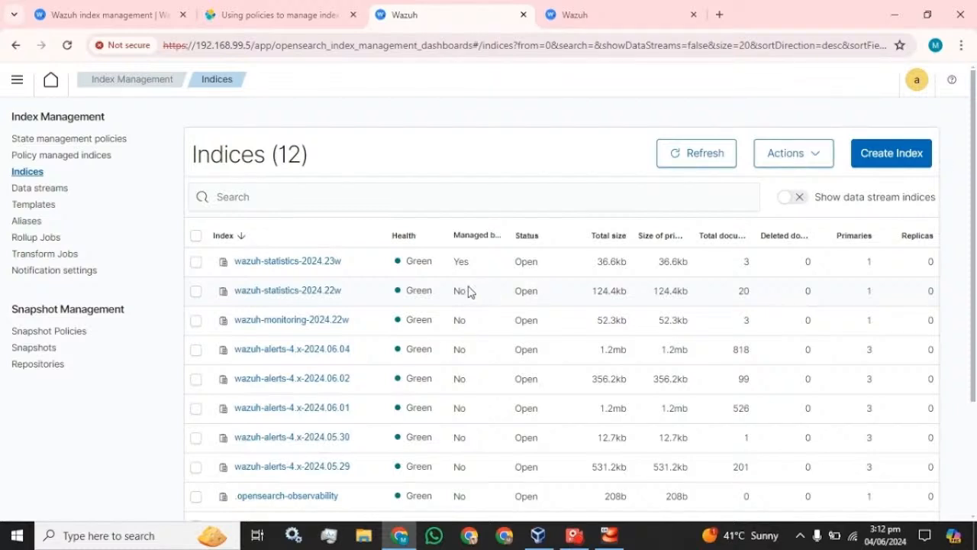
Scroll down the Indices table to view the rest of the indices.
{"action": "scroll", "coordinate": [469, 288], "scroll_direction": "down", "scroll_amount": 1}
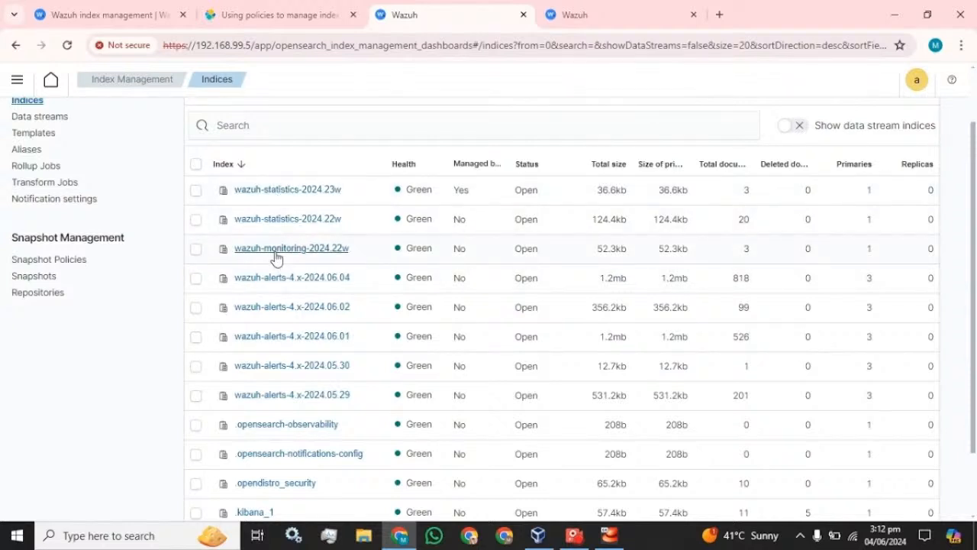
{"action": "scroll", "coordinate": [276, 259], "scroll_direction": "down", "scroll_amount": 1}
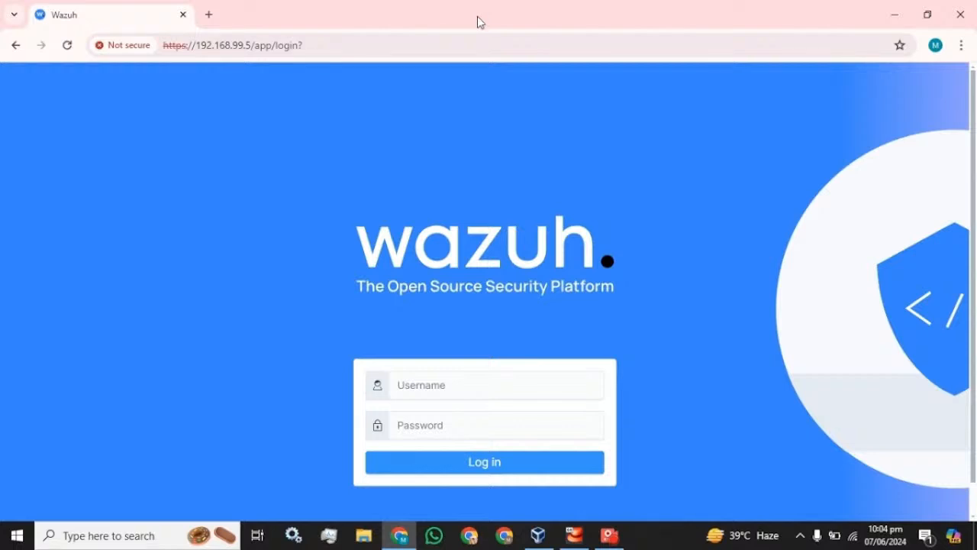
Sign in as admin with the account password and dismiss Chrome's breached-password warning.
{"action": "left_click", "coordinate": [437, 381]}
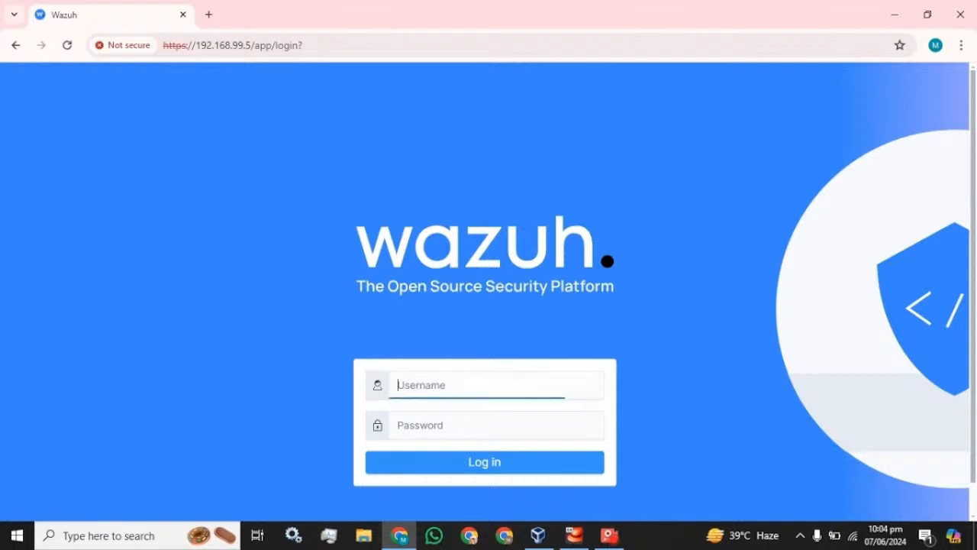
{"action": "type", "text": "admin"}
{"action": "key", "text": "Tab"}
{"action": "type", "text": "•••"}
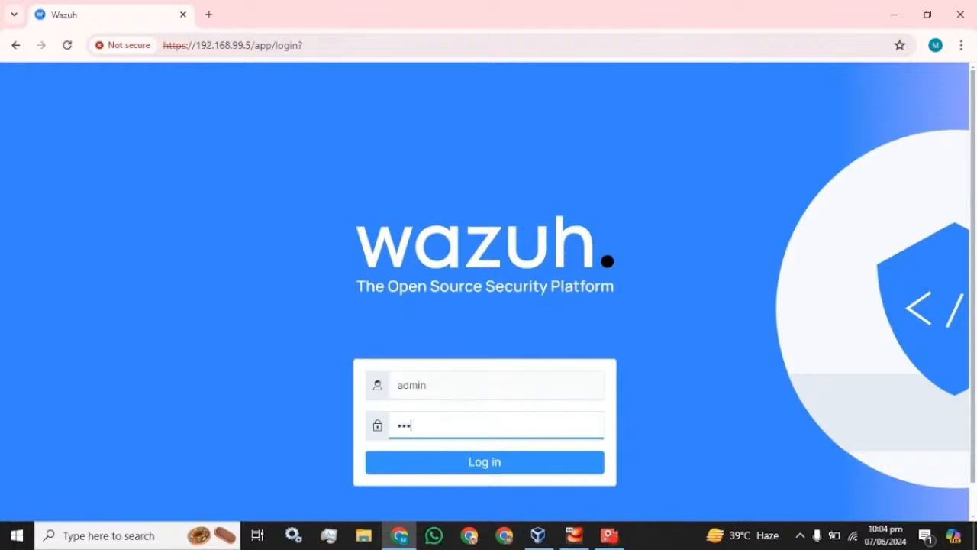
{"action": "type", "text": "••"}
{"action": "key", "text": "Return"}
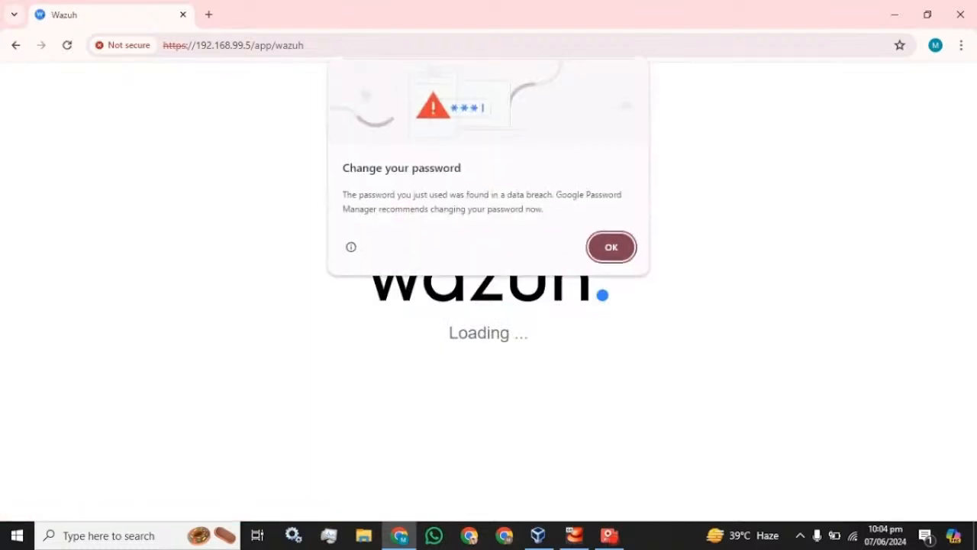
{"action": "left_click", "coordinate": [610, 256]}
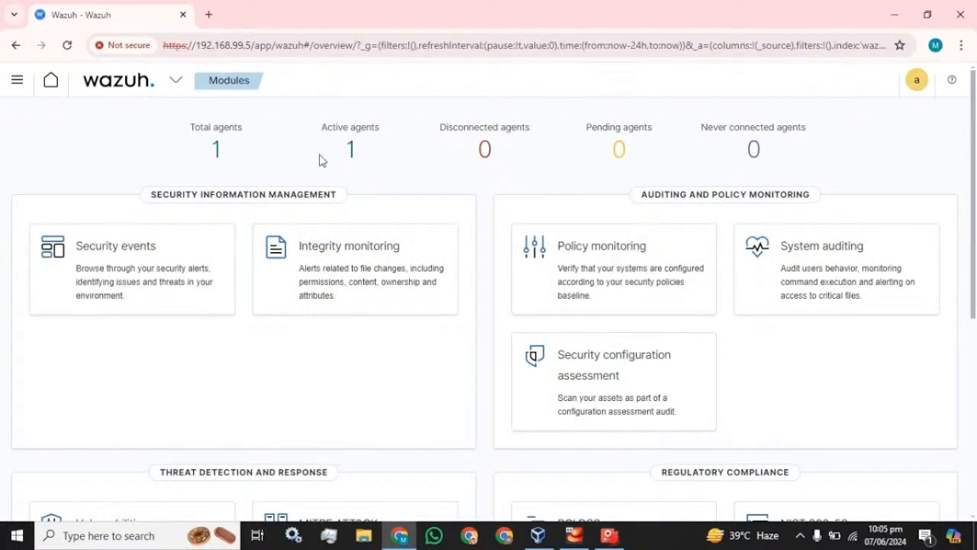
Open the Security events dashboard and scroll through its 183 alerts from the last 24 hours.
{"action": "left_click", "coordinate": [142, 251]}
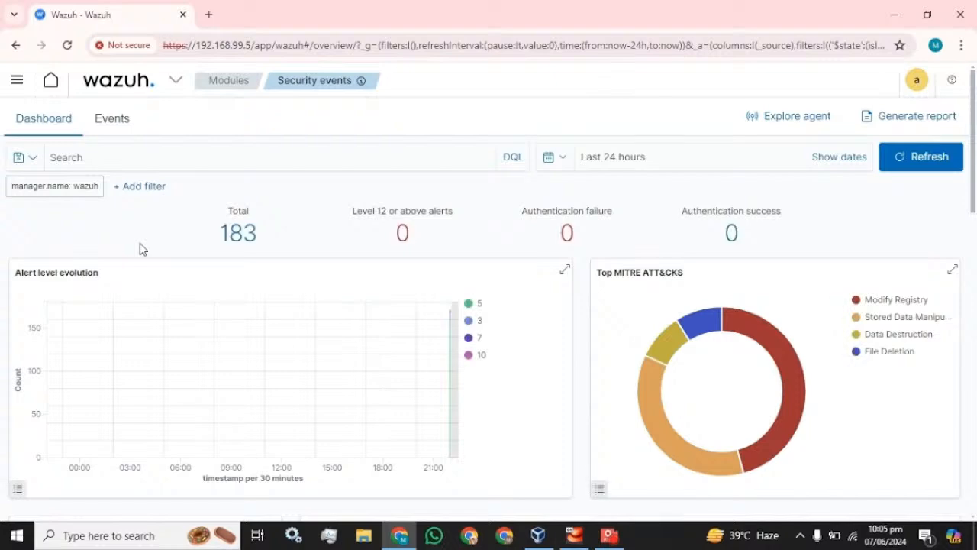
{"action": "scroll", "coordinate": [297, 316], "scroll_direction": "down", "scroll_amount": 10}
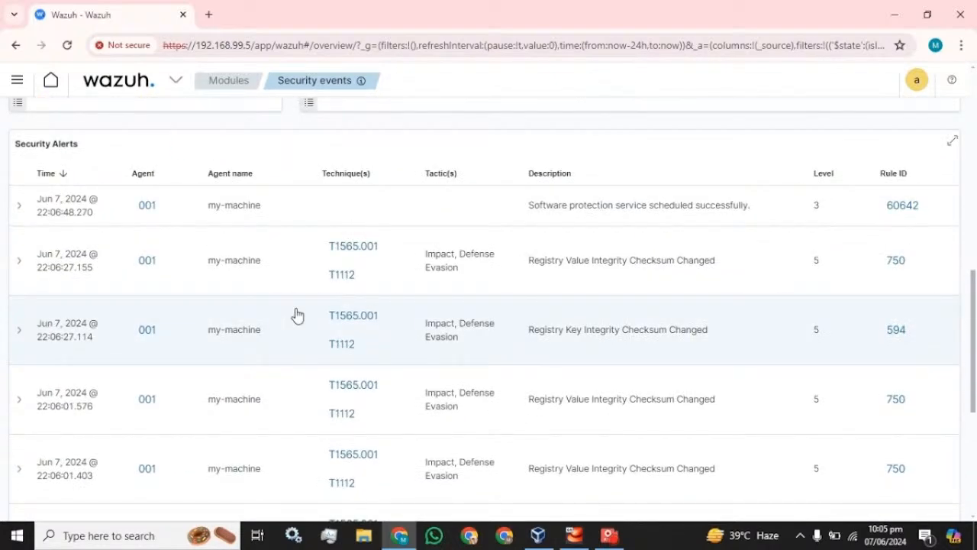
{"action": "scroll", "coordinate": [297, 315], "scroll_direction": "down", "scroll_amount": 5}
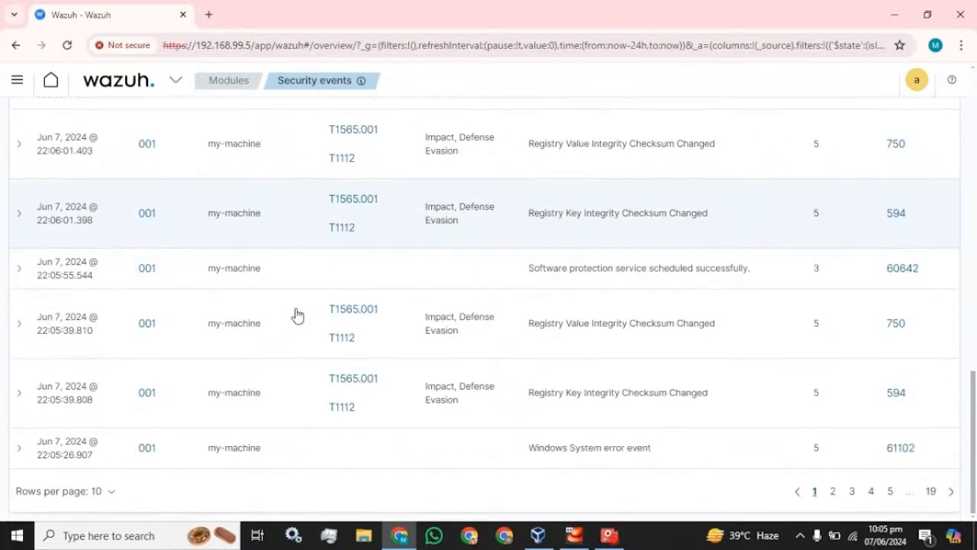
{"action": "scroll", "coordinate": [297, 315], "scroll_direction": "up", "scroll_amount": 15}
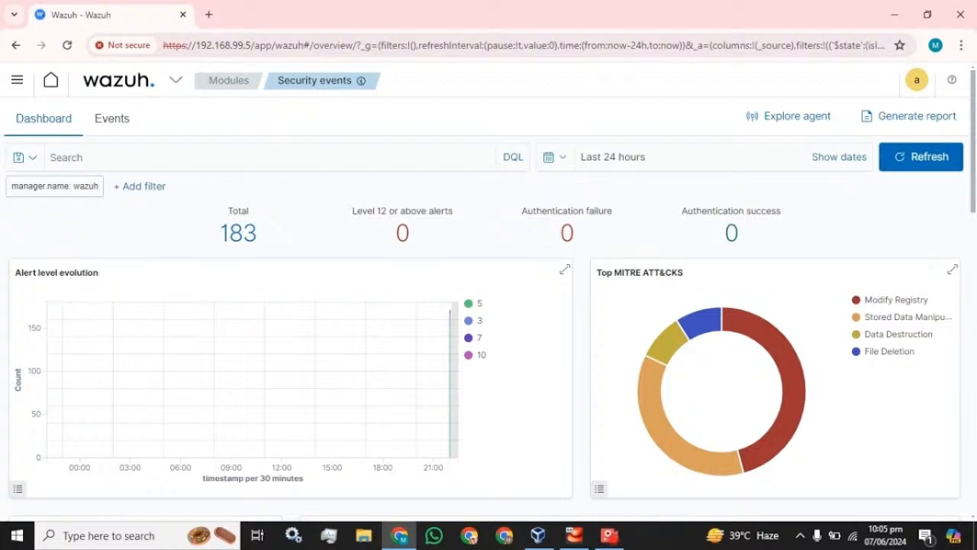
{"action": "left_click", "coordinate": [9, 82]}
{"action": "scroll", "coordinate": [77, 252], "scroll_direction": "down", "scroll_amount": 2}
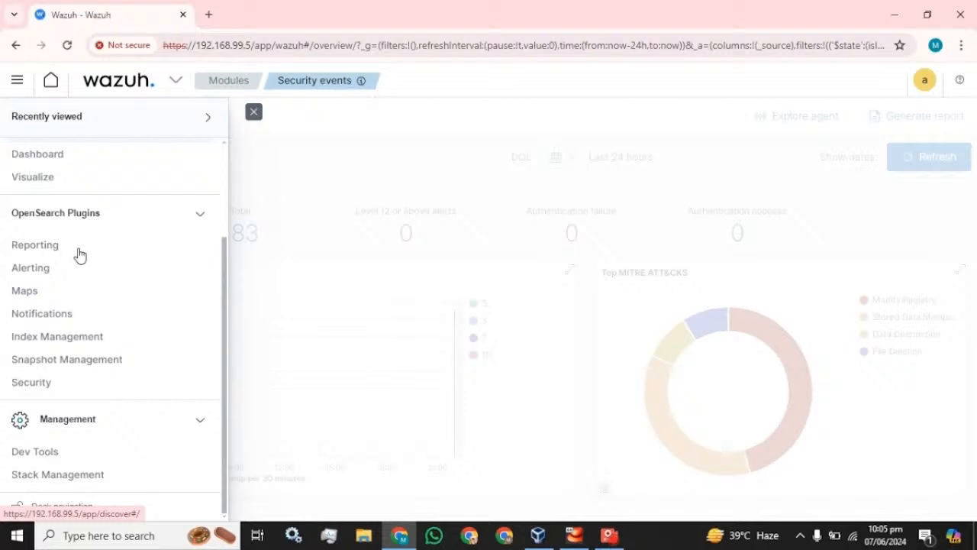
Go to Snapshot Management and open the Repositories page in a new browser tab.
{"action": "left_click", "coordinate": [59, 360]}
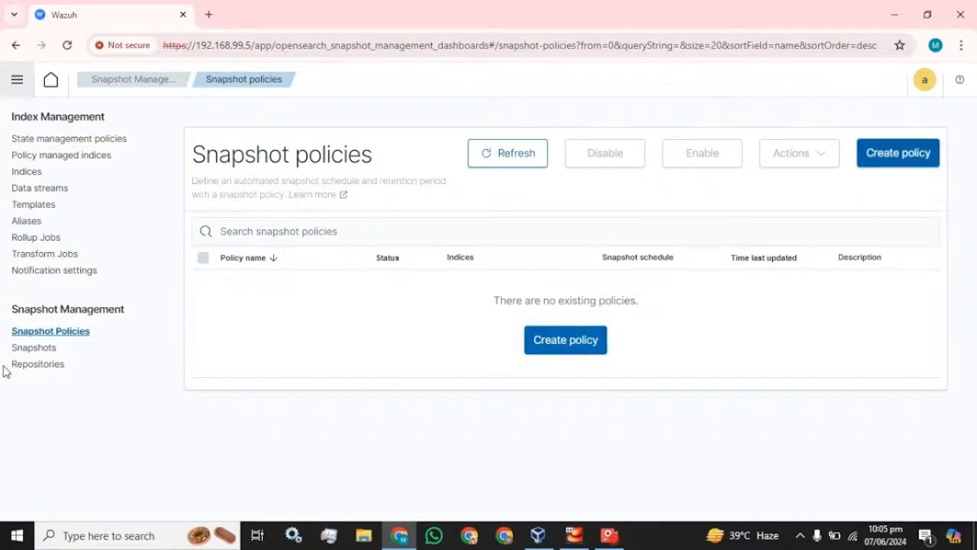
{"action": "right_click", "coordinate": [44, 363]}
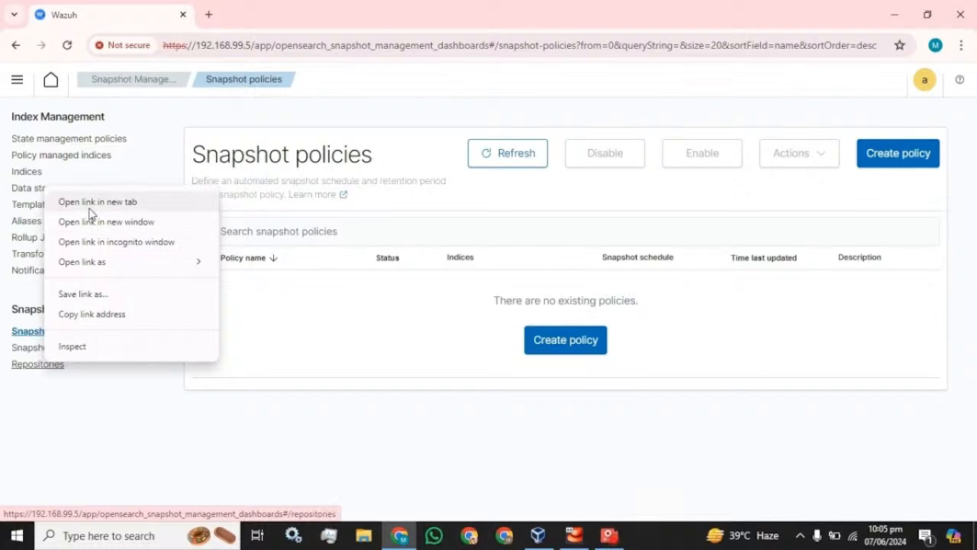
{"action": "left_click", "coordinate": [90, 202]}
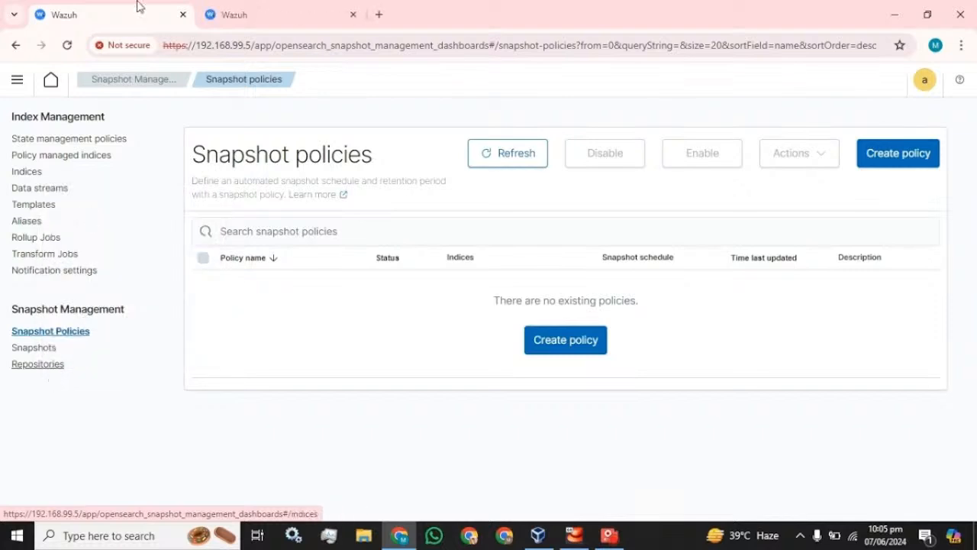
{"action": "left_click", "coordinate": [277, 6]}
{"action": "left_click", "coordinate": [131, 6]}
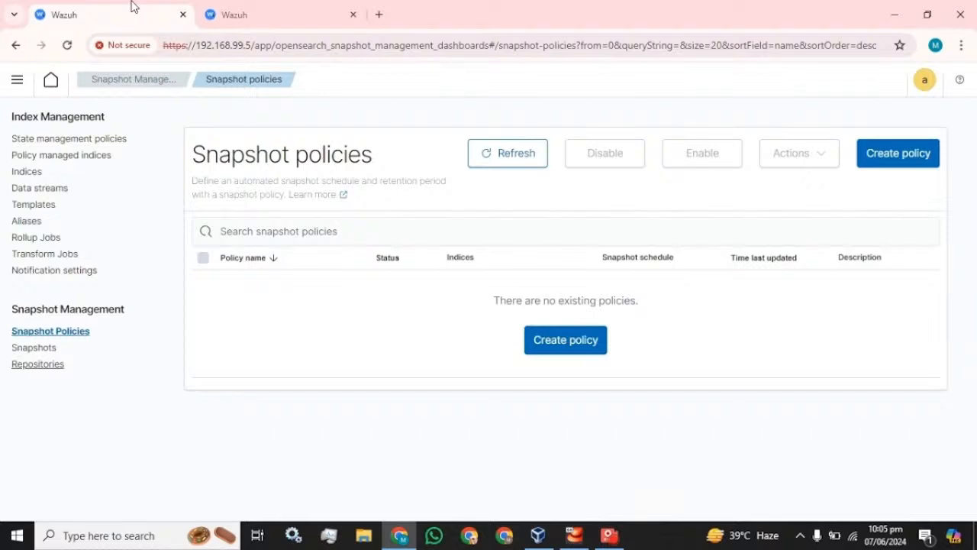
Open the Indices page in another new tab and switch to it.
{"action": "right_click", "coordinate": [28, 174]}
{"action": "left_click", "coordinate": [51, 185]}
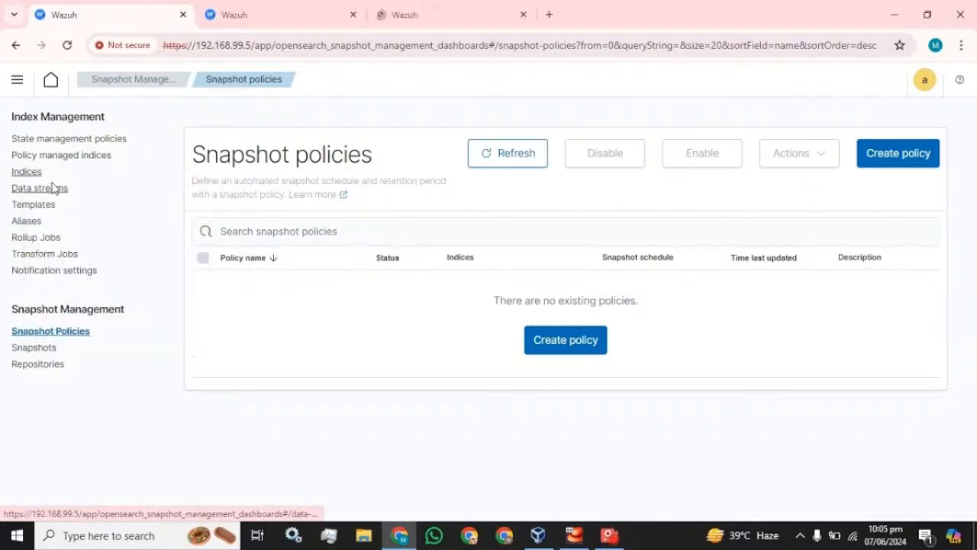
{"action": "left_click", "coordinate": [412, 12]}
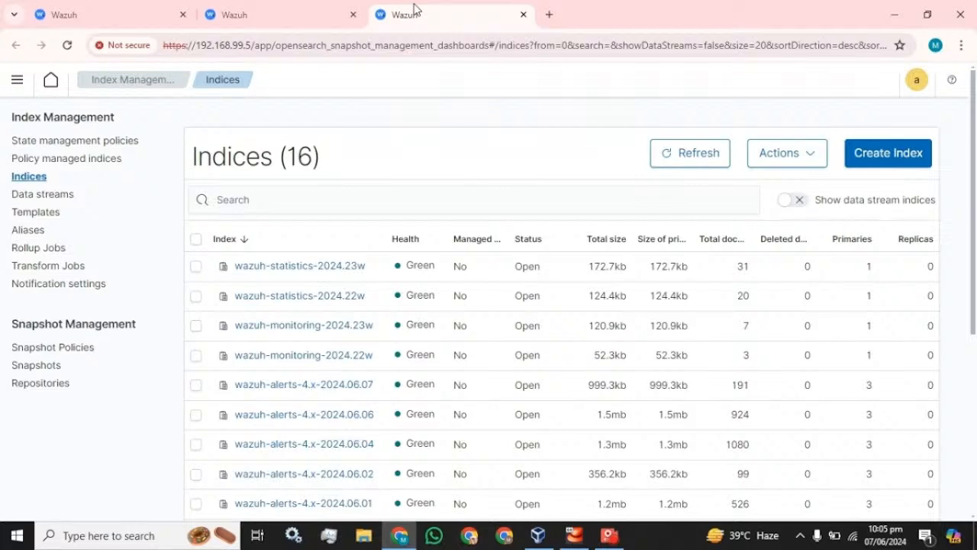
{"action": "scroll", "coordinate": [346, 239], "scroll_direction": "down", "scroll_amount": 2}
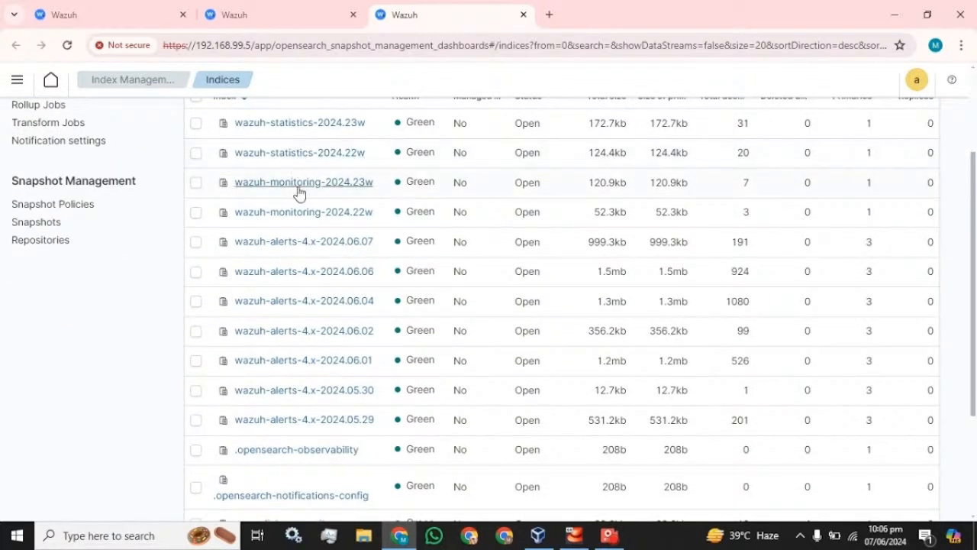
{"action": "scroll", "coordinate": [288, 258], "scroll_direction": "down", "scroll_amount": 3}
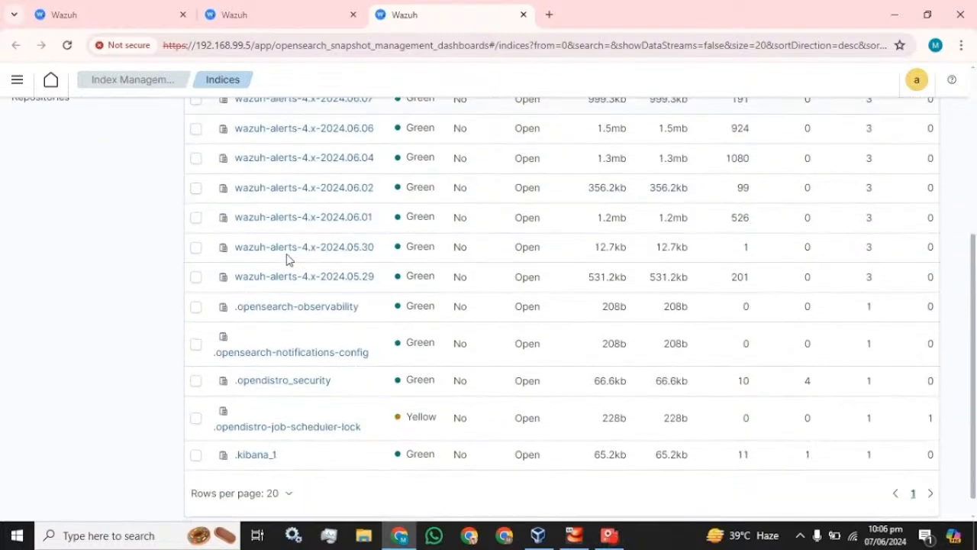
{"action": "scroll", "coordinate": [287, 259], "scroll_direction": "up", "scroll_amount": 5}
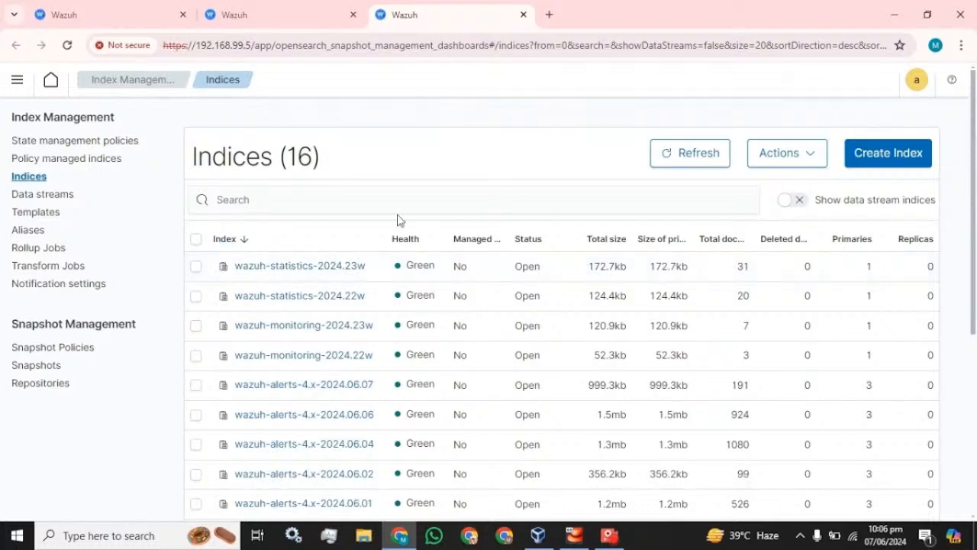
Start a new snapshot repository, try Custom configuration, then set the type back to Shared file system.
{"action": "left_click", "coordinate": [275, 9]}
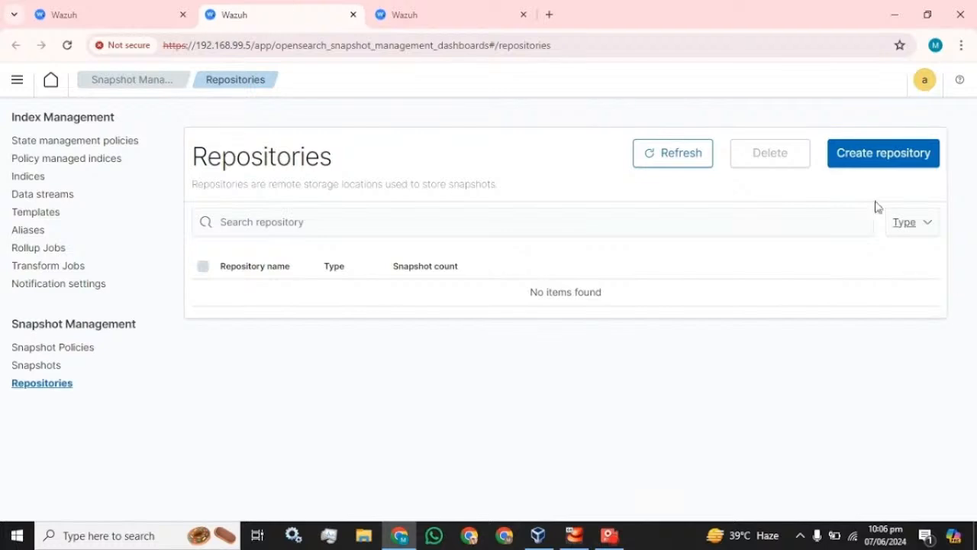
{"action": "left_click", "coordinate": [867, 158]}
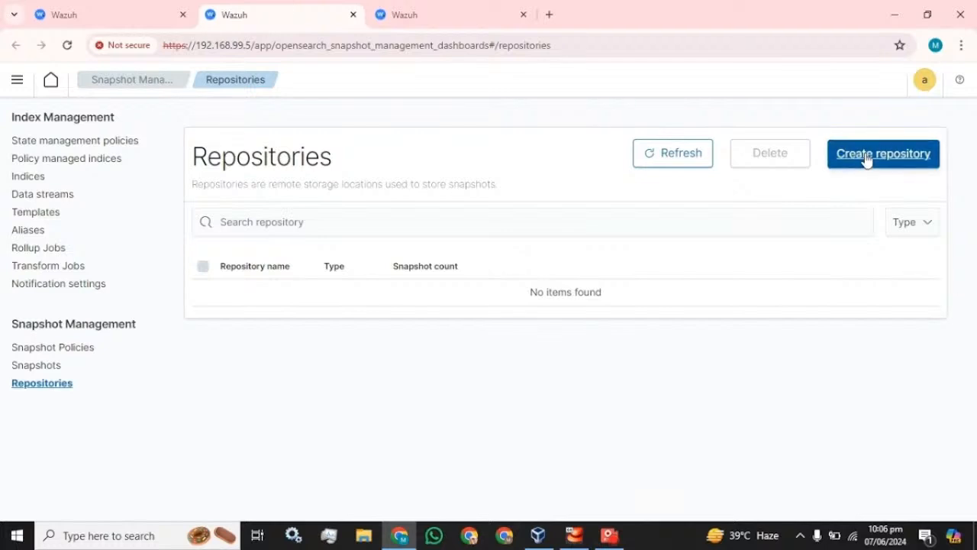
{"action": "left_click", "coordinate": [575, 211]}
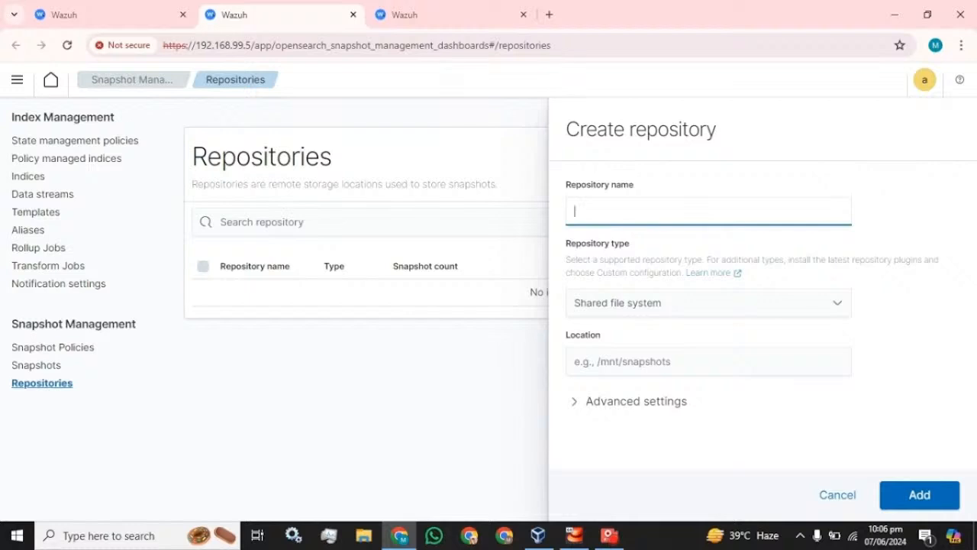
{"action": "left_click", "coordinate": [634, 309]}
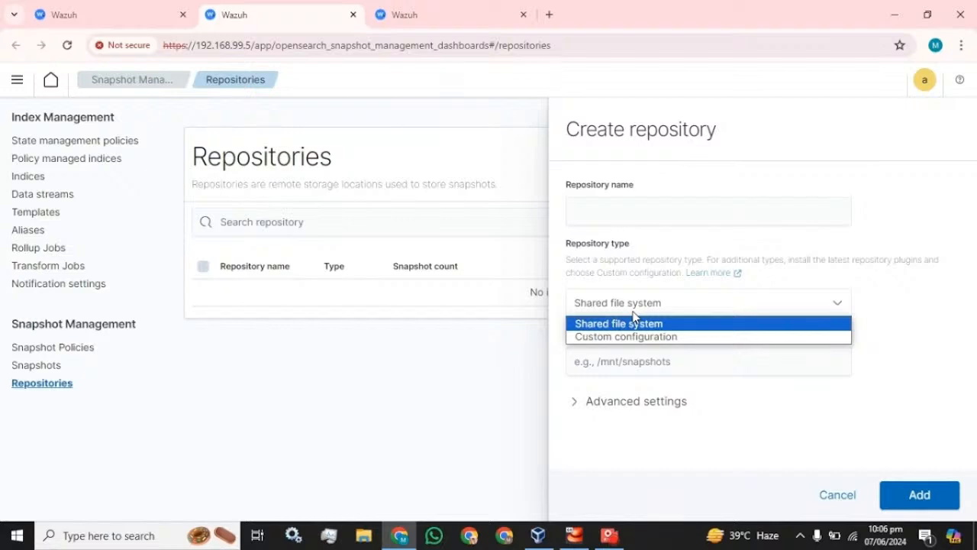
{"action": "left_click", "coordinate": [633, 337]}
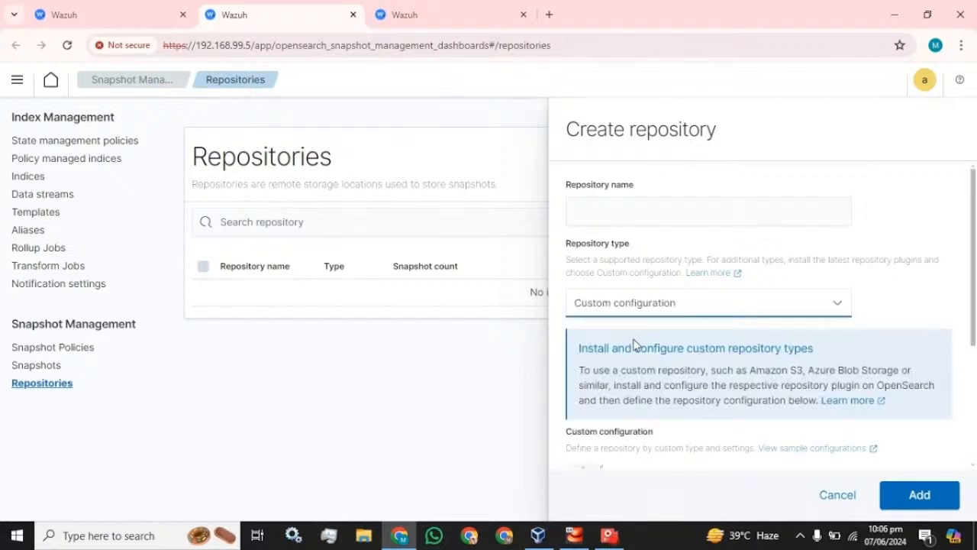
{"action": "scroll", "coordinate": [645, 350], "scroll_direction": "down", "scroll_amount": 3}
{"action": "scroll", "coordinate": [652, 353], "scroll_direction": "down", "scroll_amount": 2}
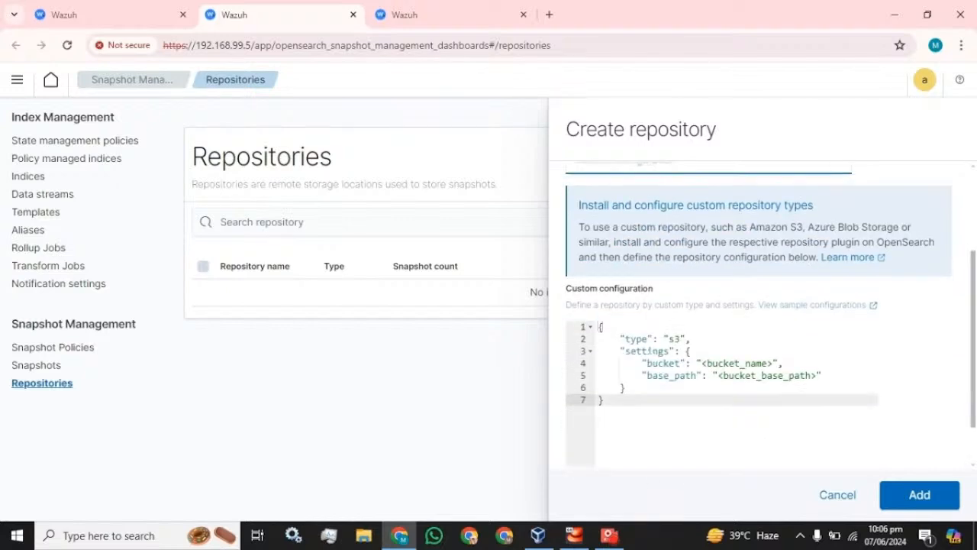
{"action": "scroll", "coordinate": [653, 348], "scroll_direction": "up", "scroll_amount": 5}
{"action": "left_click", "coordinate": [673, 311]}
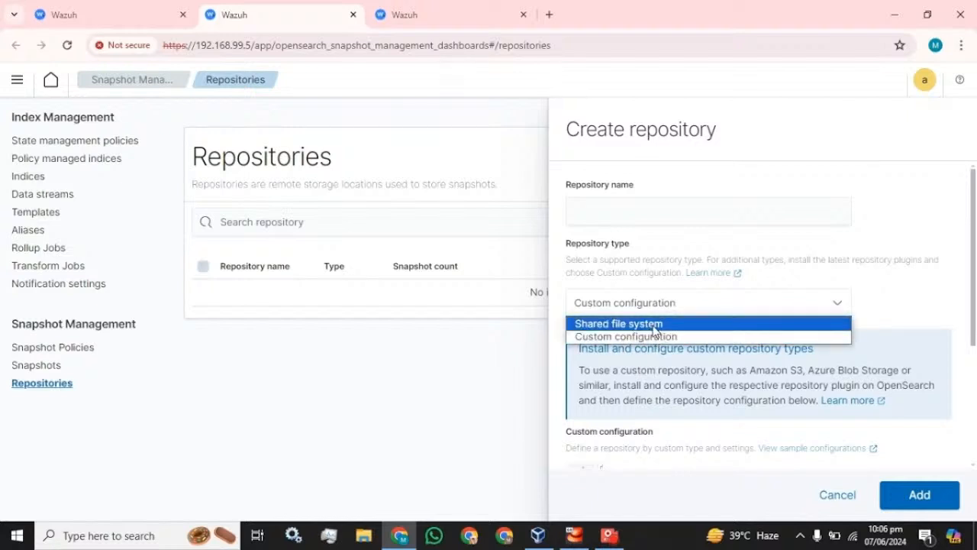
{"action": "left_click", "coordinate": [654, 325]}
{"action": "left_click", "coordinate": [656, 361]}
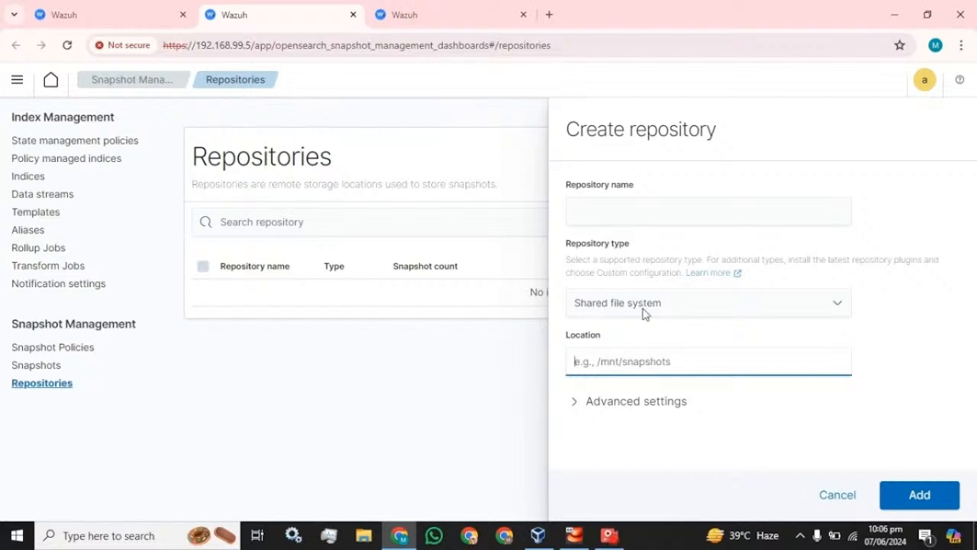
{"action": "left_click", "coordinate": [574, 211]}
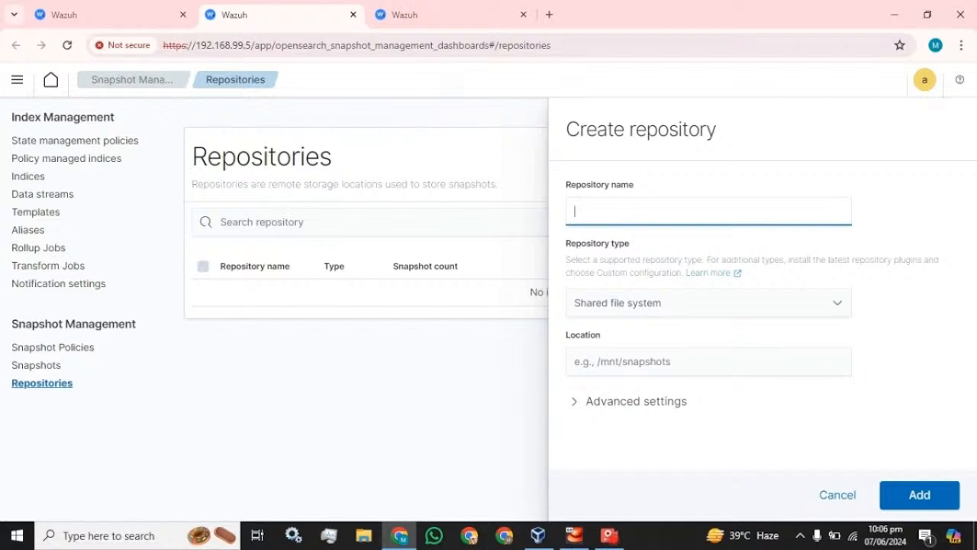
Submit a repository named Weekly_backup at location /mnt, which fails with a path.repo error.
{"action": "type", "text": "Weekly_backup"}
{"action": "left_click", "coordinate": [679, 359]}
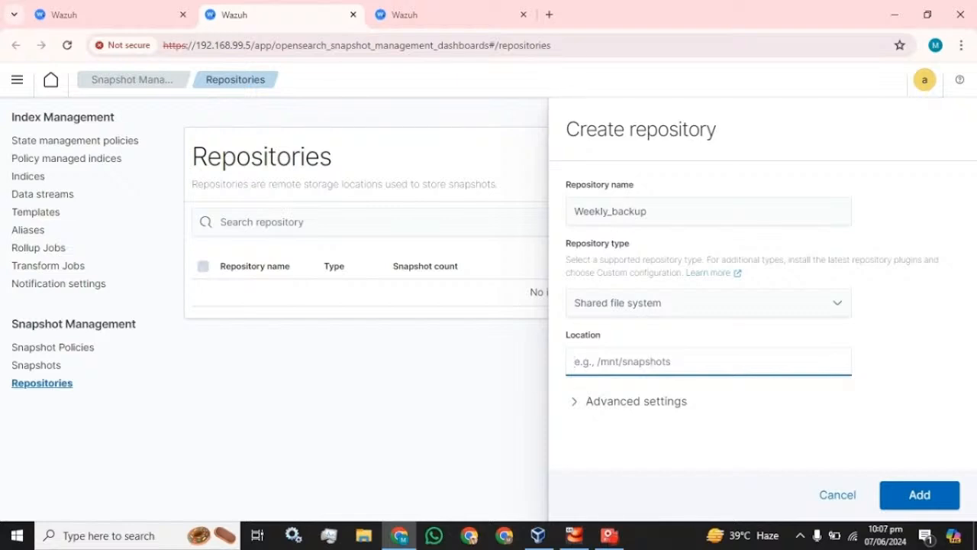
{"action": "type", "text": "/mnt"}
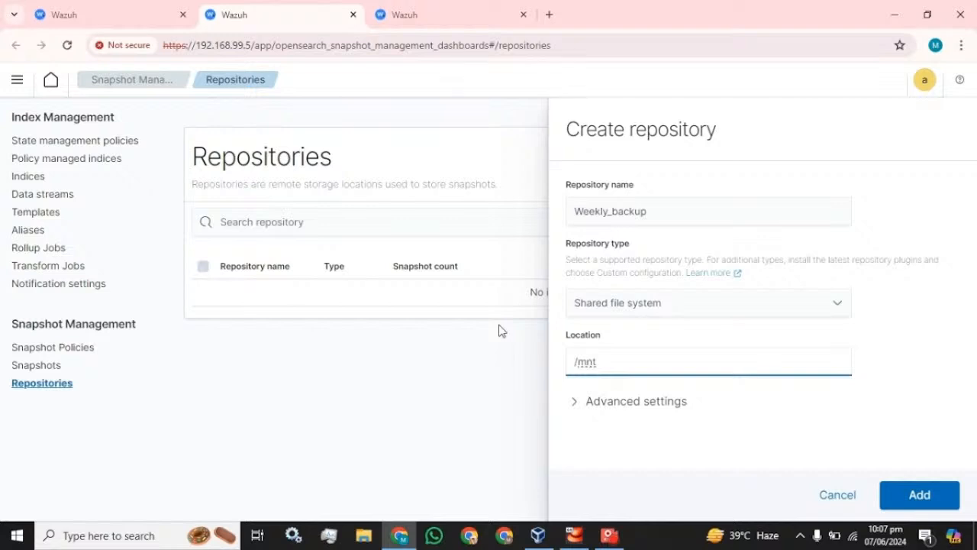
{"action": "left_click", "coordinate": [921, 496]}
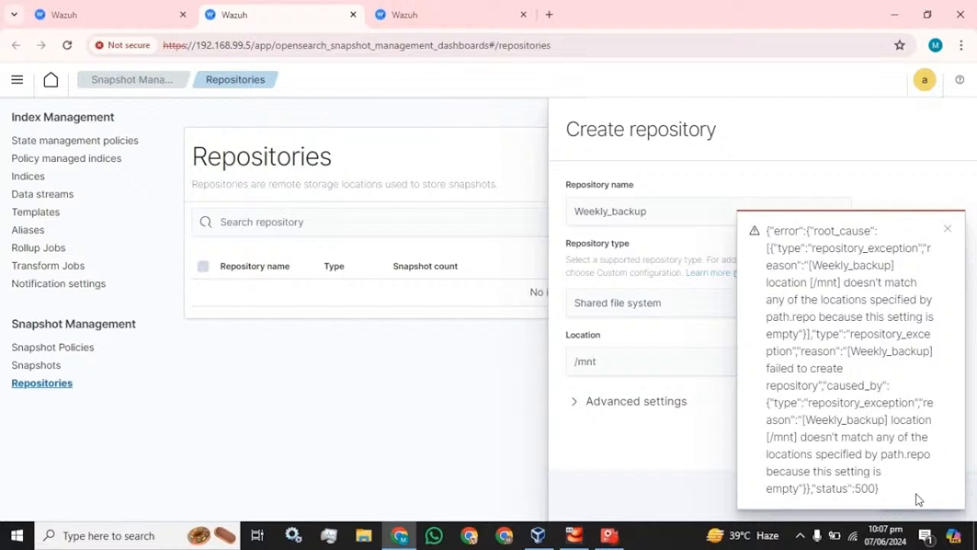
Close the path.repo error, select the /mnt location value, and bring the SSH terminal forward.
{"action": "left_click", "coordinate": [949, 231]}
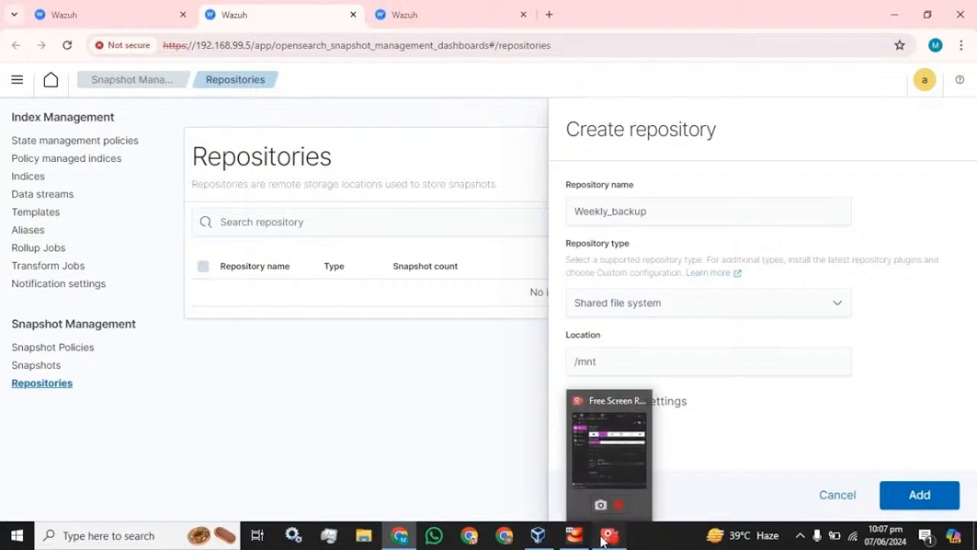
{"action": "left_click", "coordinate": [609, 536]}
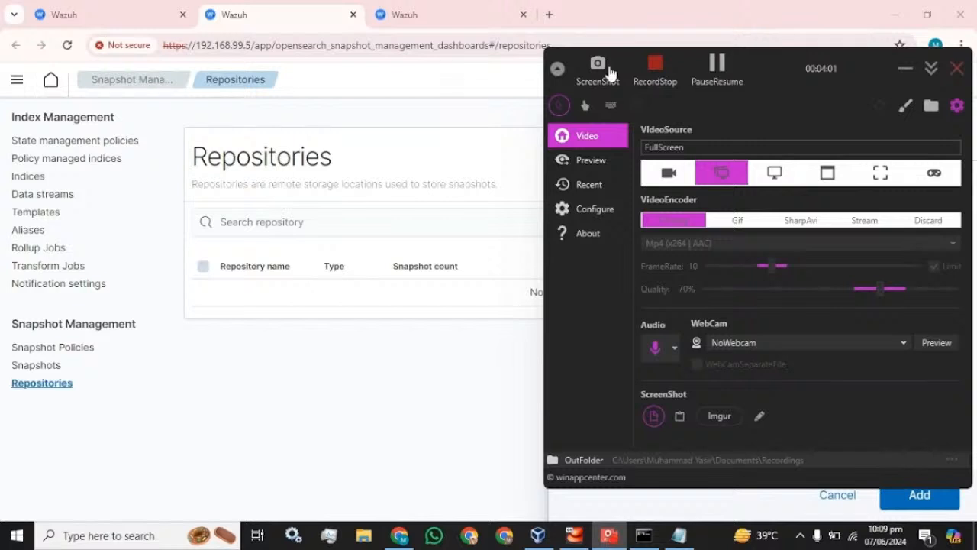
{"action": "left_click", "coordinate": [336, 15]}
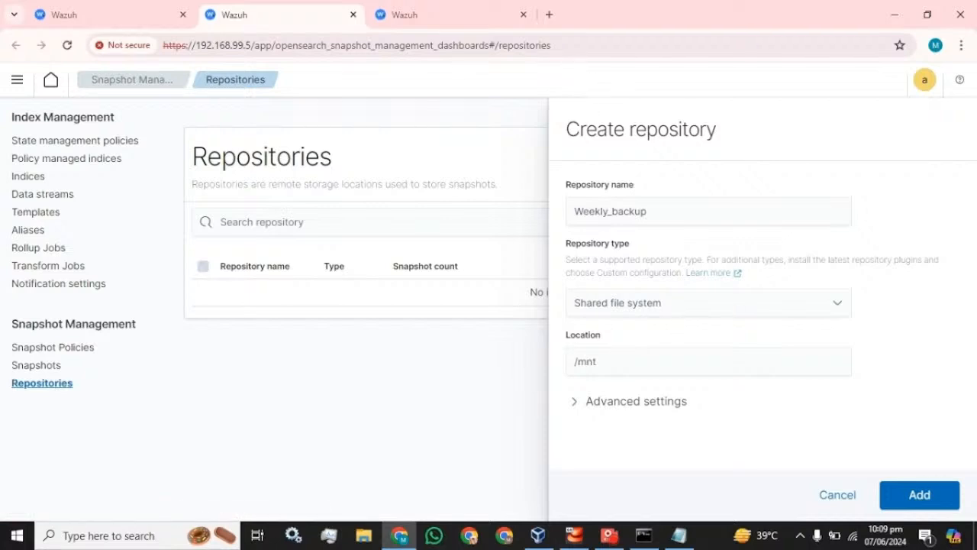
{"action": "key", "text": "Tab"}
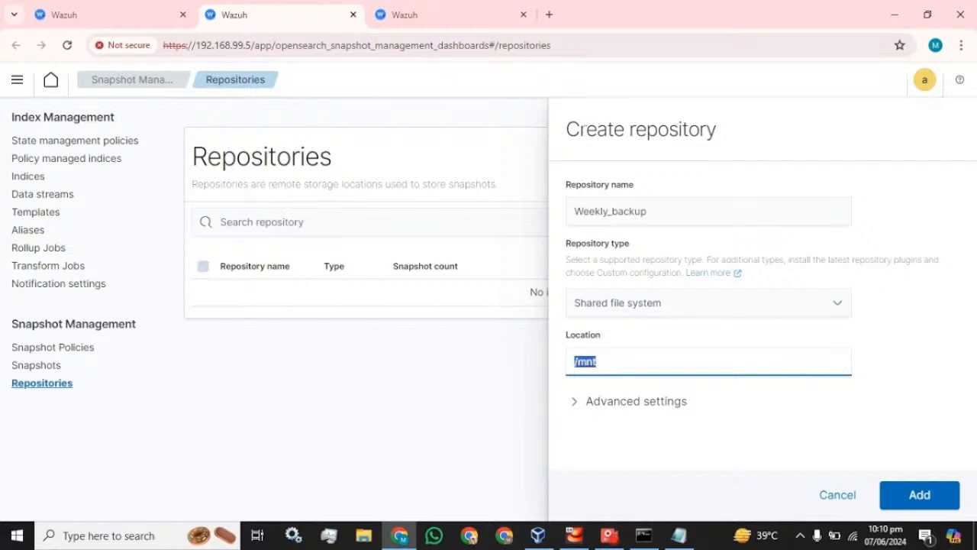
{"action": "left_click", "coordinate": [643, 535]}
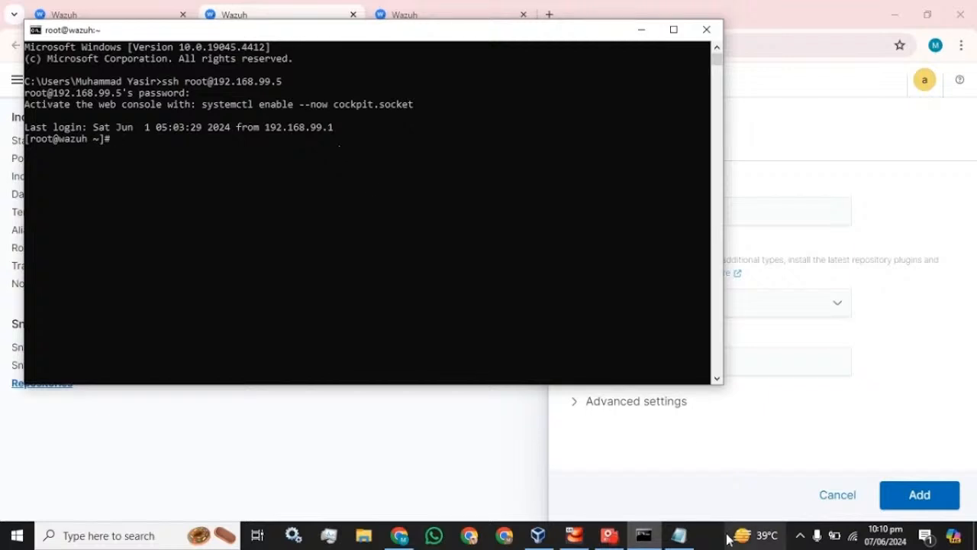
Create /mnt/Data over SSH using the mkdir command from the notes, then list /mnt to confirm.
{"action": "left_click", "coordinate": [685, 539]}
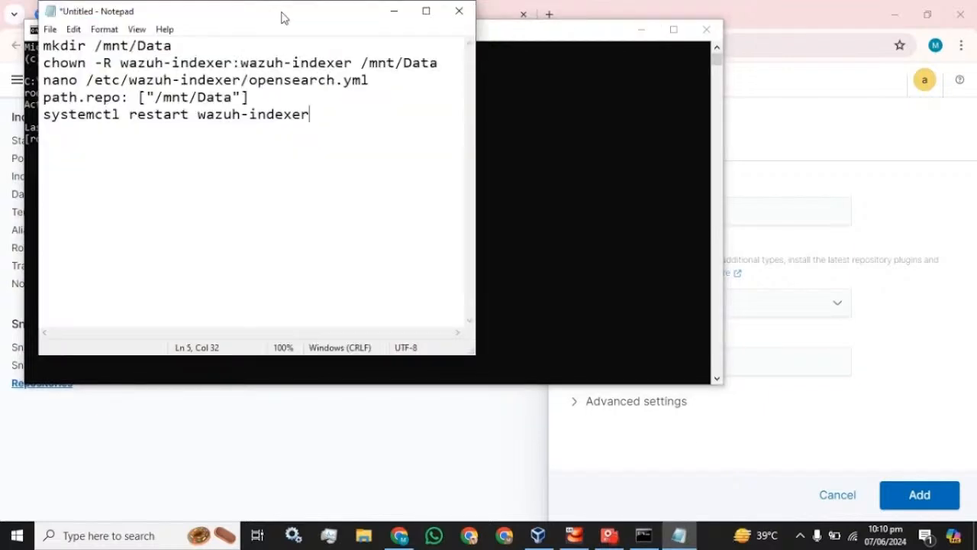
{"action": "left_click_drag", "start_coordinate": [280, 15], "coordinate": [767, 60]}
{"action": "left_click_drag", "start_coordinate": [654, 87], "coordinate": [526, 87]}
{"action": "key", "text": "ctrl+c"}
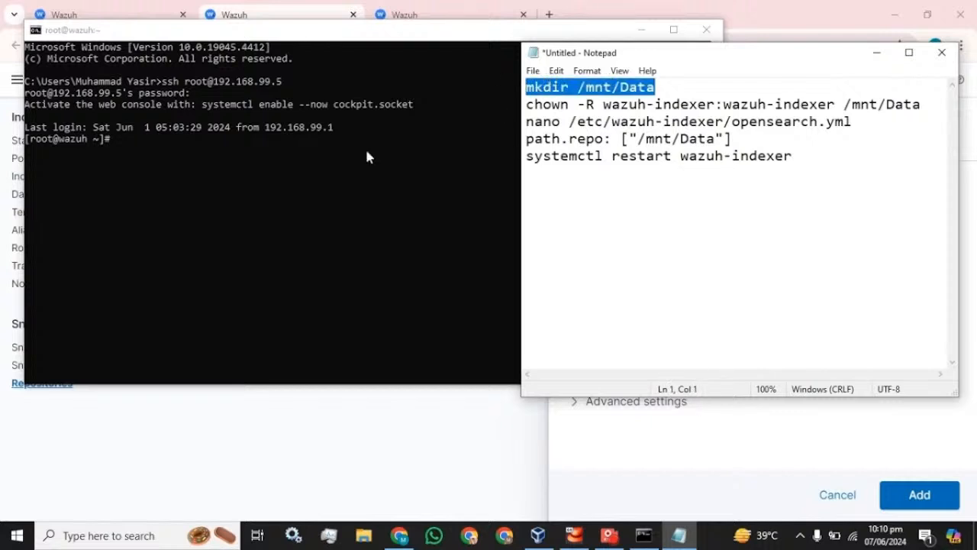
{"action": "left_click", "coordinate": [203, 162]}
{"action": "right_click", "coordinate": [204, 162]}
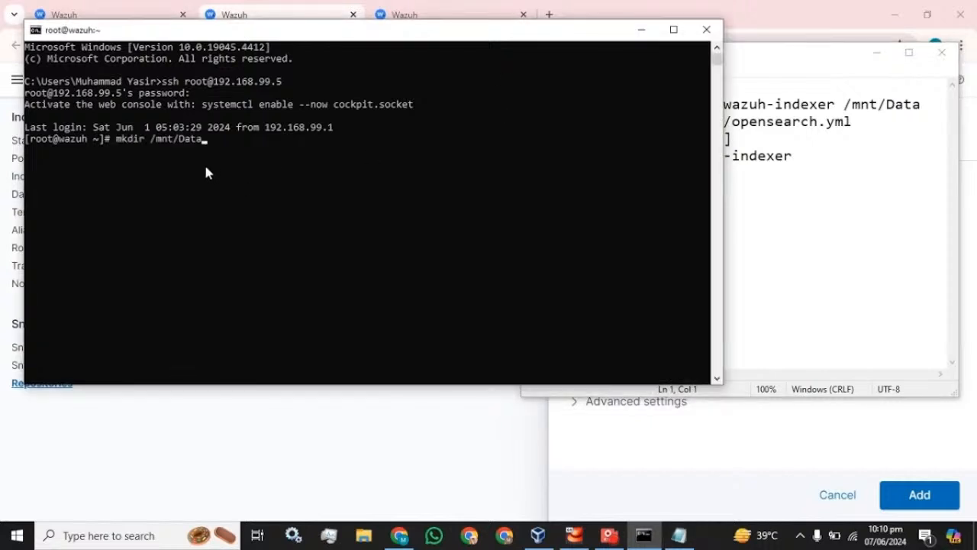
{"action": "key", "text": "Return"}
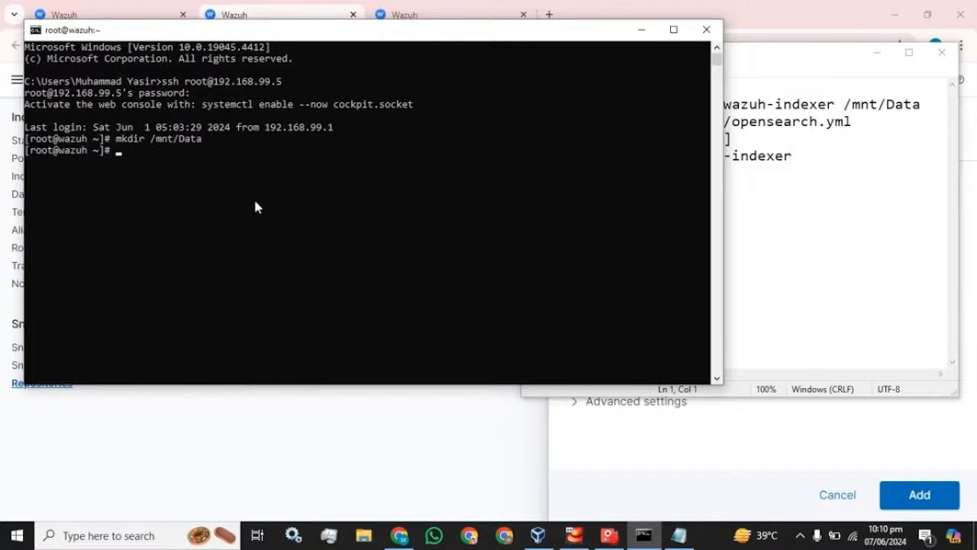
{"action": "type", "text": "cd /mnt"}
{"action": "key", "text": "Return"}
{"action": "type", "text": "ls"}
{"action": "key", "text": "Return"}
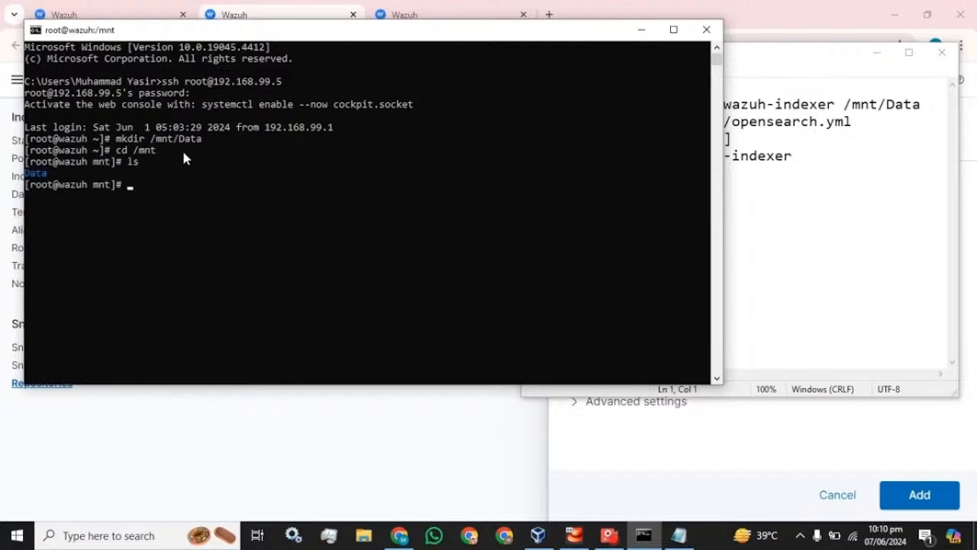
Run chown -R wazuh-indexer:wazuh-indexer /mnt/Data and return to the home directory.
{"action": "left_click", "coordinate": [778, 67]}
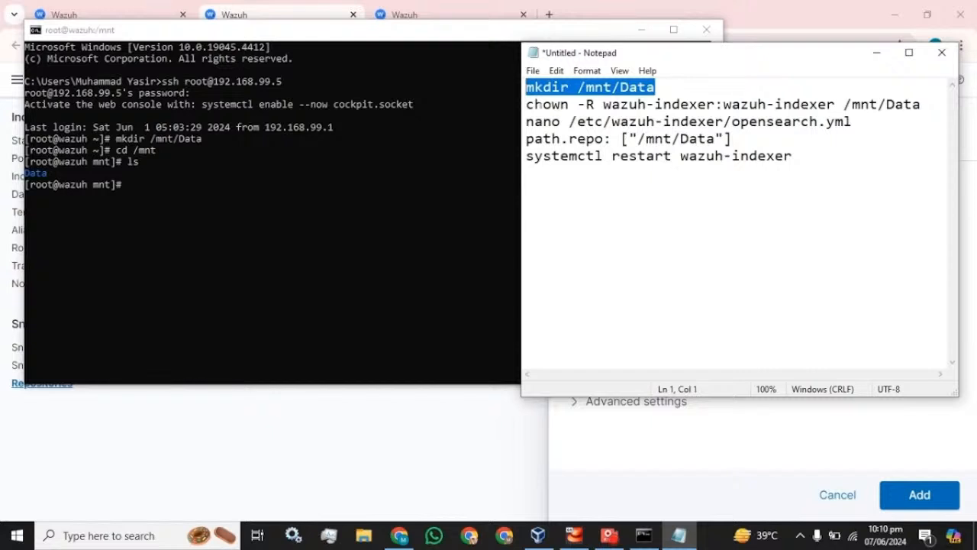
{"action": "left_click_drag", "start_coordinate": [527, 104], "coordinate": [920, 106]}
{"action": "key", "text": "ctrl+c"}
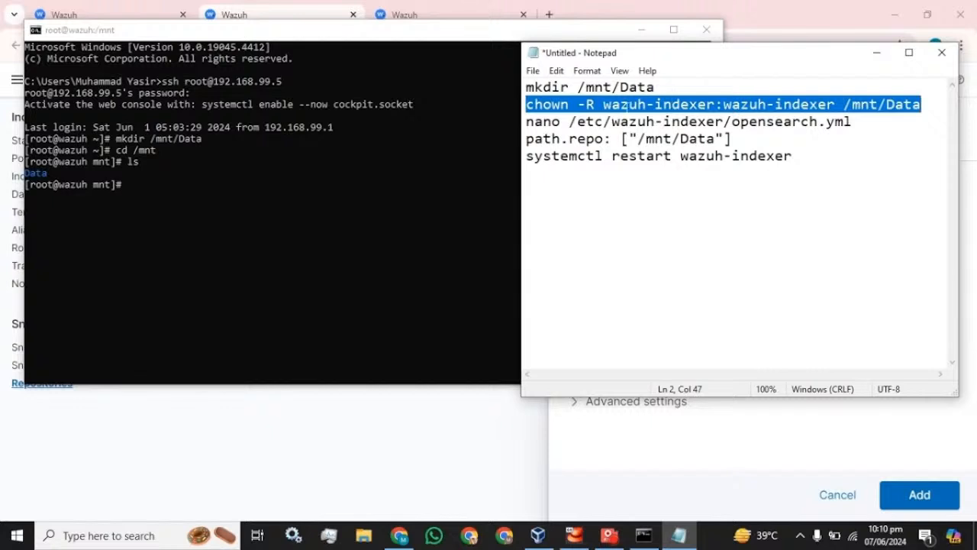
{"action": "left_click", "coordinate": [211, 193]}
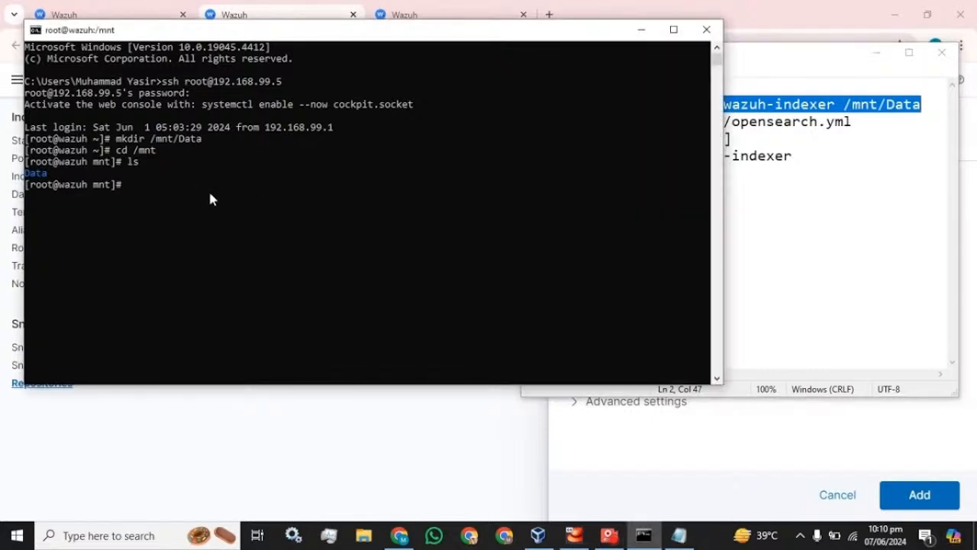
{"action": "right_click", "coordinate": [210, 192]}
{"action": "key", "text": "Return"}
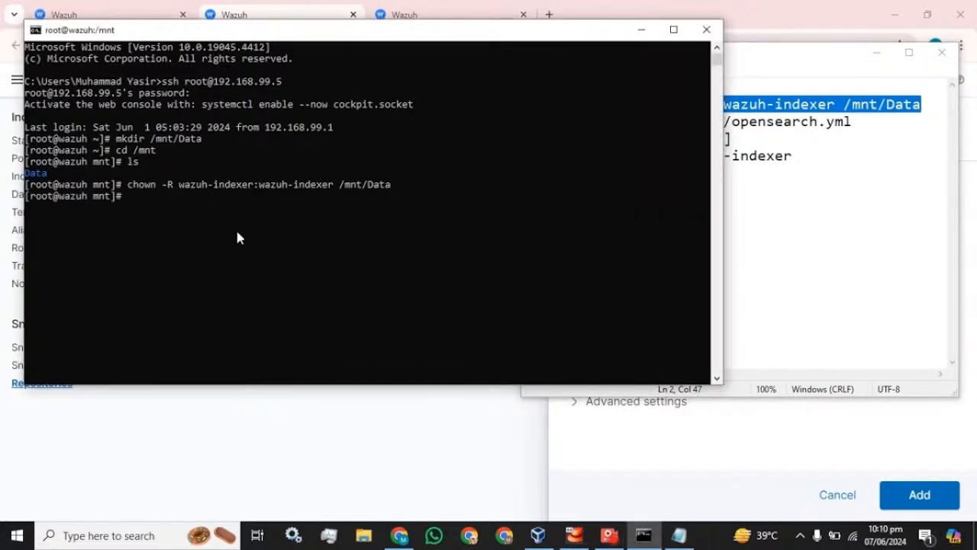
{"action": "type", "text": "cd"}
{"action": "key", "text": "Return"}
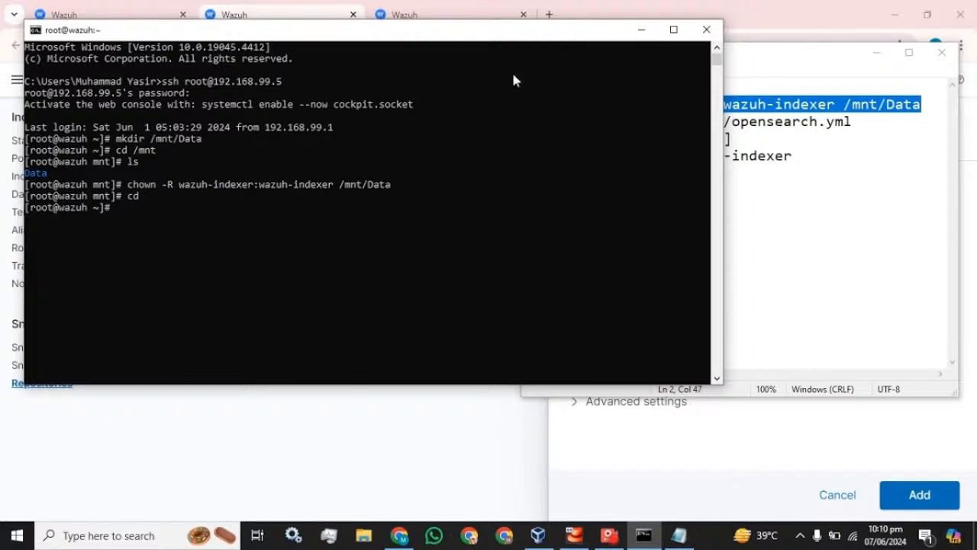
Paste nano /etc/wazuh-indexer/opensearch.yml at the prompt from the notes.
{"action": "left_click", "coordinate": [798, 50]}
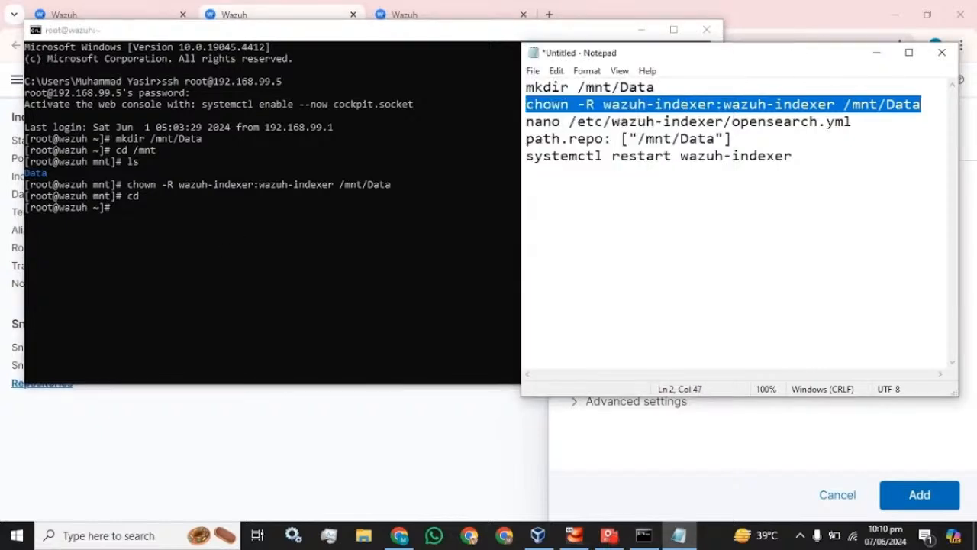
{"action": "left_click_drag", "start_coordinate": [852, 121], "coordinate": [527, 122]}
{"action": "key", "text": "ctrl+c"}
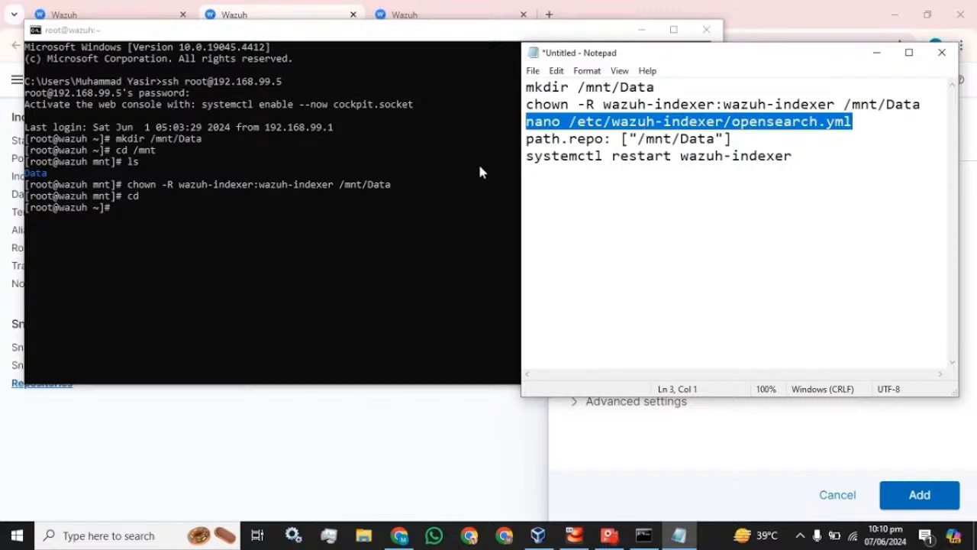
{"action": "left_click", "coordinate": [193, 226]}
{"action": "right_click", "coordinate": [193, 226]}
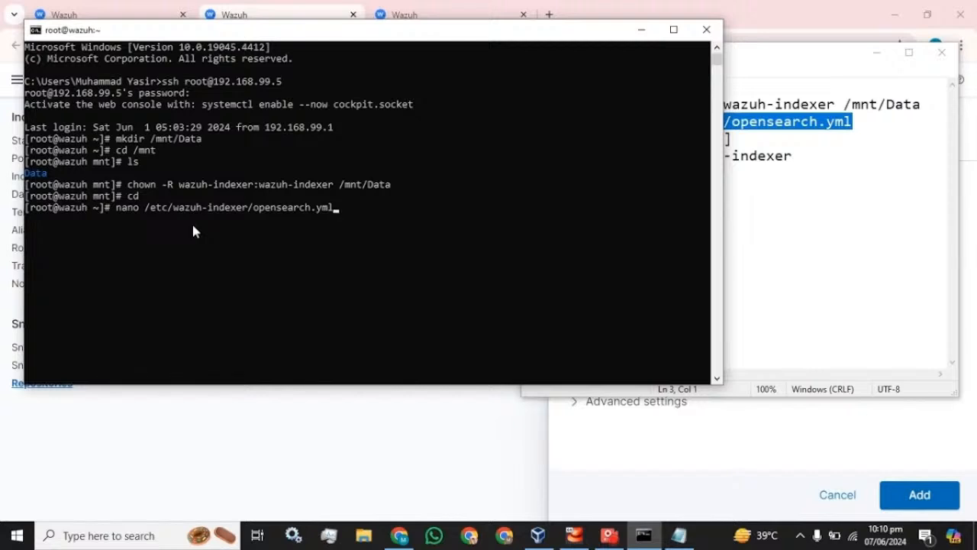
Add path.repo: ["/mnt/Data"] after path.logs in opensearch.yml and save the file.
{"action": "key", "text": "Return"}
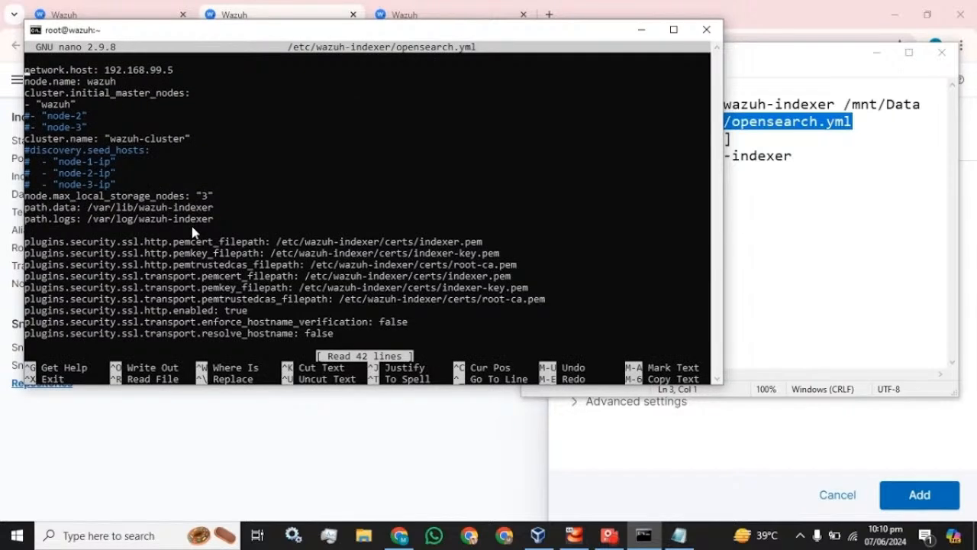
{"action": "key", "text": "Down"}
{"action": "key", "text": "Down"}
{"action": "key", "text": "Down"}
{"action": "key", "text": "Down"}
{"action": "key", "text": "Down"}
{"action": "key", "text": "Down"}
{"action": "key", "text": "Down"}
{"action": "key", "text": "Down"}
{"action": "key", "text": "Down"}
{"action": "key", "text": "Down"}
{"action": "key", "text": "Down"}
{"action": "key", "text": "Down"}
{"action": "key", "text": "Down"}
{"action": "key", "text": "Down"}
{"action": "key", "text": "Return"}
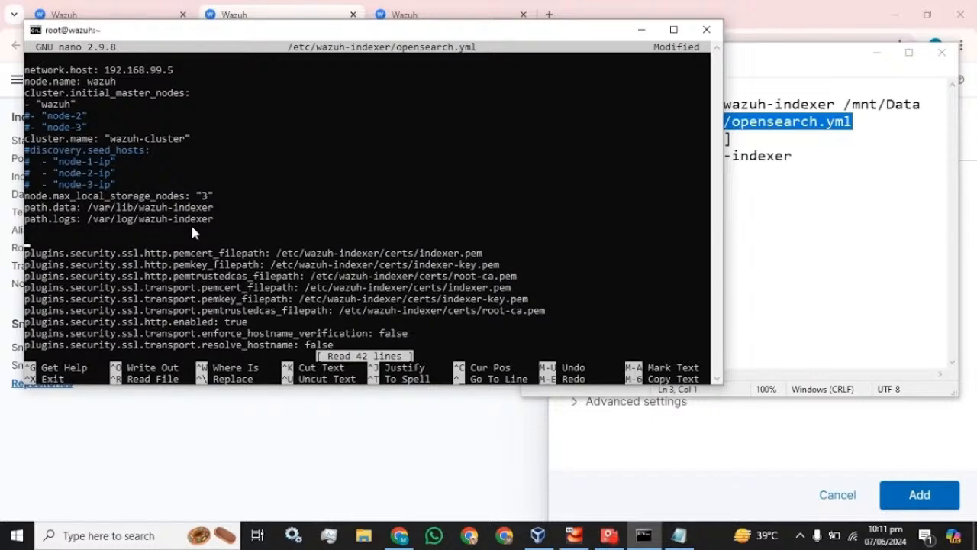
{"action": "left_click", "coordinate": [768, 156]}
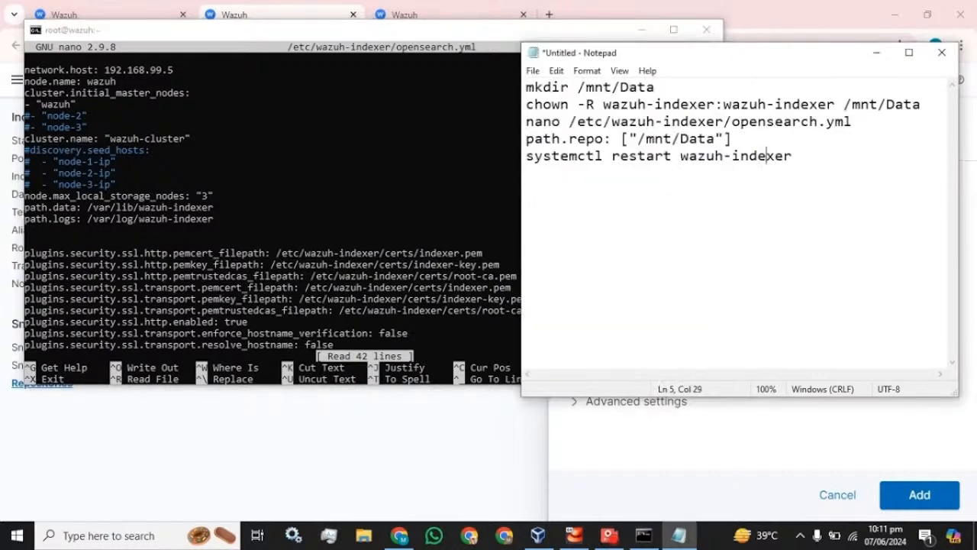
{"action": "left_click_drag", "start_coordinate": [732, 138], "coordinate": [526, 139]}
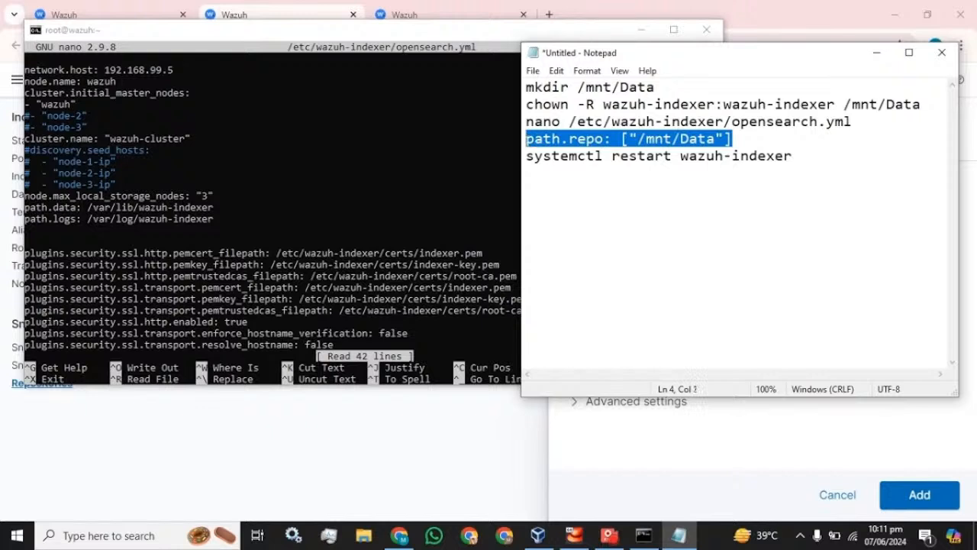
{"action": "right_click", "coordinate": [190, 237]}
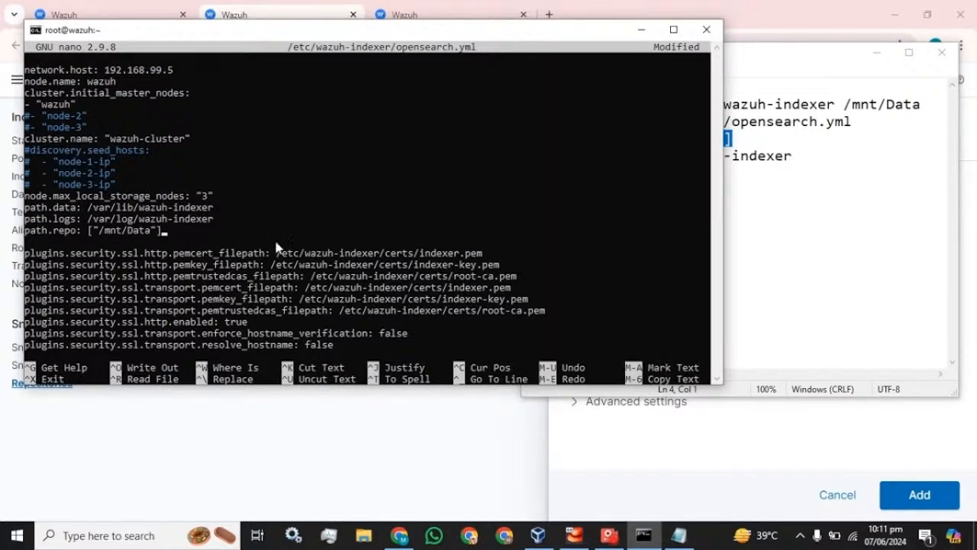
{"action": "key", "text": "ctrl+x"}
{"action": "key", "text": "y"}
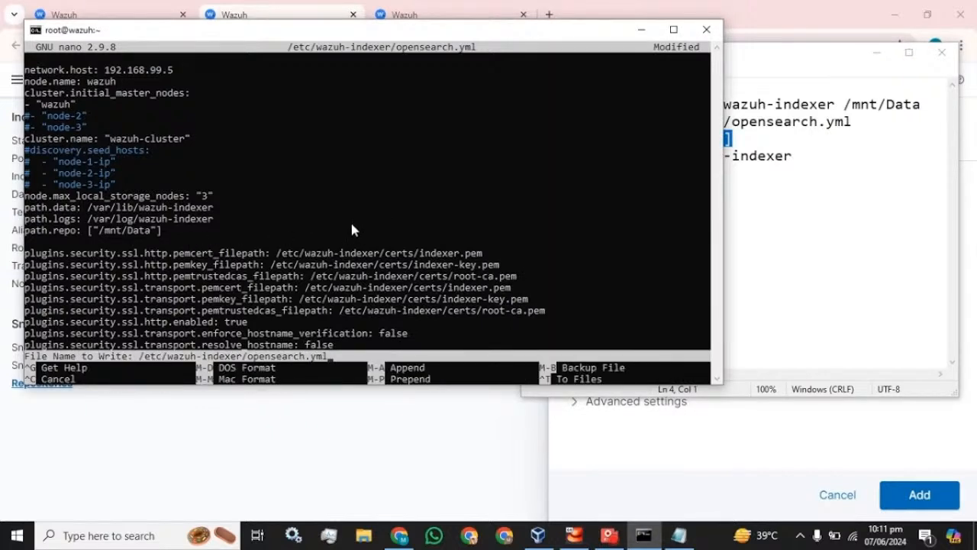
{"action": "key", "text": "Return"}
Run systemctl restart wazuh-indexer at the SSH prompt.
{"action": "left_click", "coordinate": [746, 155]}
{"action": "left_click_drag", "start_coordinate": [795, 156], "coordinate": [526, 156]}
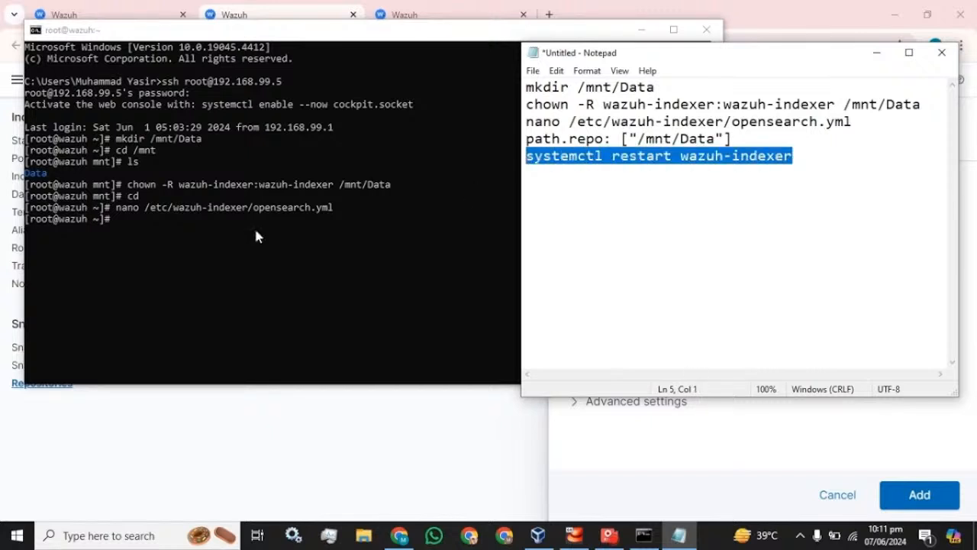
{"action": "right_click", "coordinate": [226, 243]}
{"action": "key", "text": "Return"}
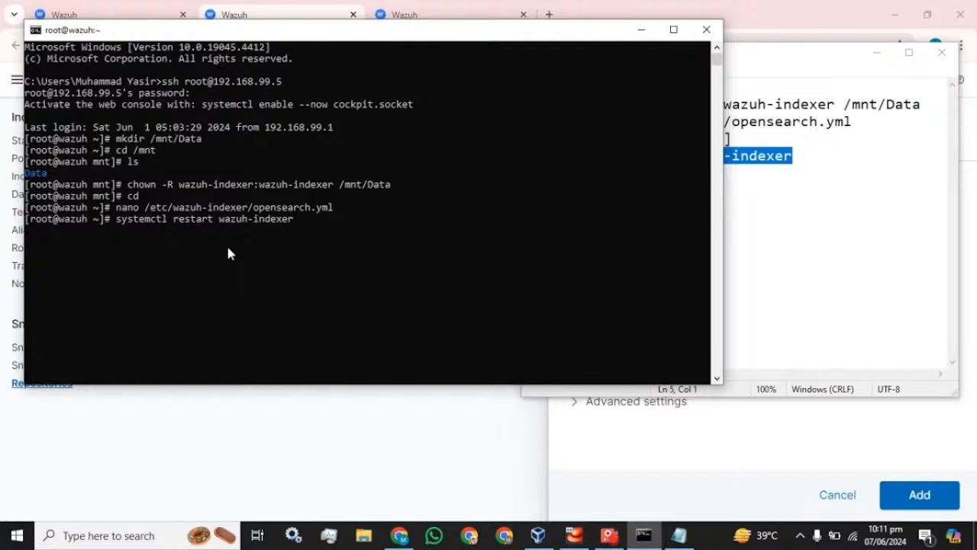
Select the wazuh-indexer:wazuh-indexer owner pair and the path.repo line in the notes.
{"action": "left_click", "coordinate": [781, 58]}
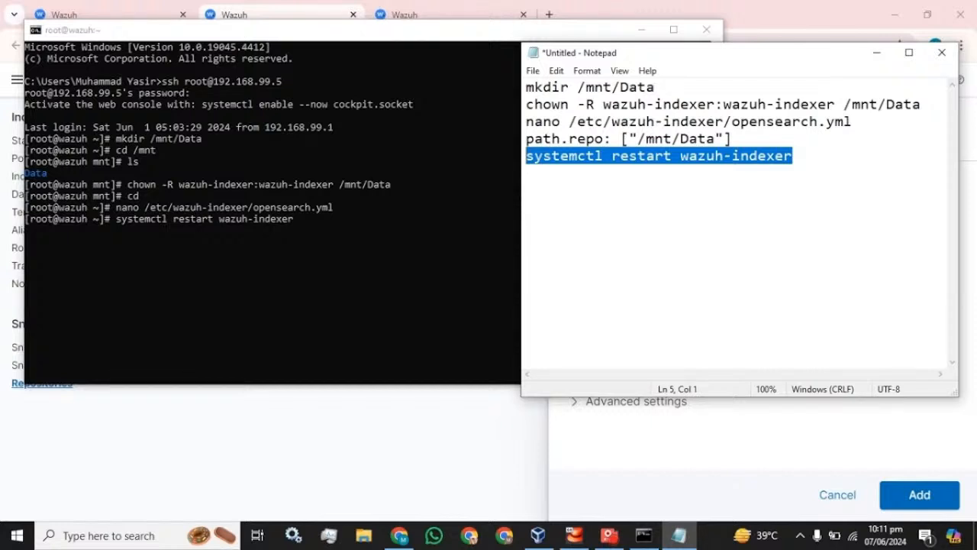
{"action": "left_click_drag", "start_coordinate": [526, 105], "coordinate": [741, 104]}
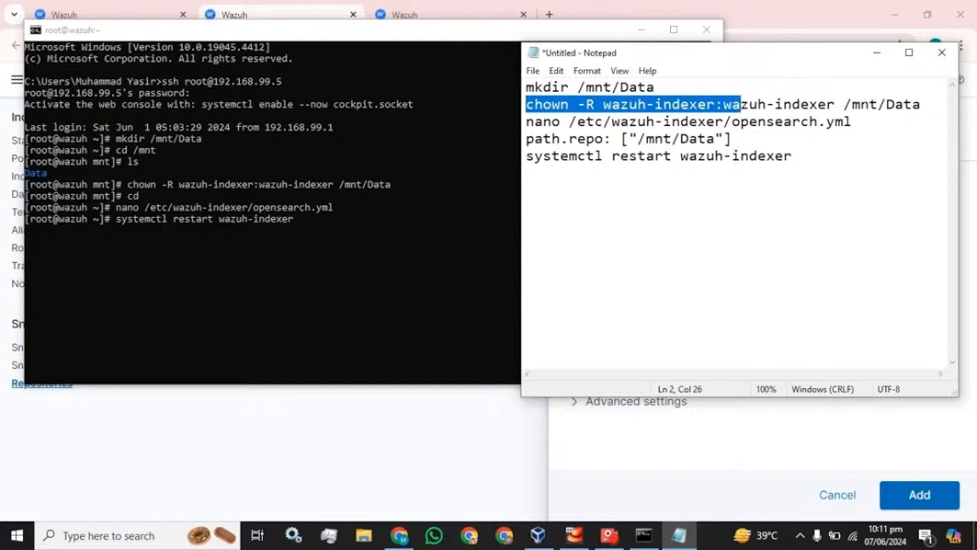
{"action": "left_click", "coordinate": [827, 105]}
{"action": "left_click_drag", "start_coordinate": [828, 105], "coordinate": [613, 105]}
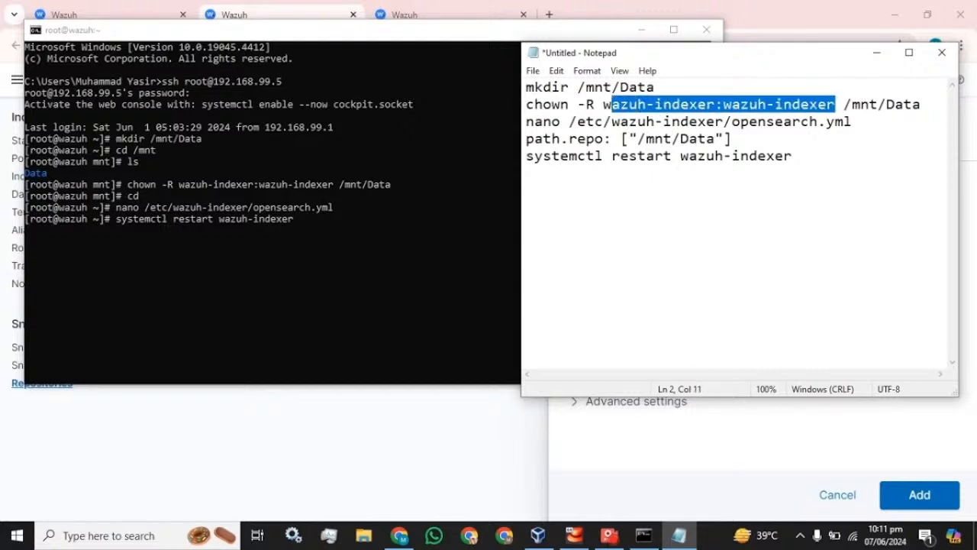
{"action": "left_click_drag", "start_coordinate": [732, 138], "coordinate": [526, 138]}
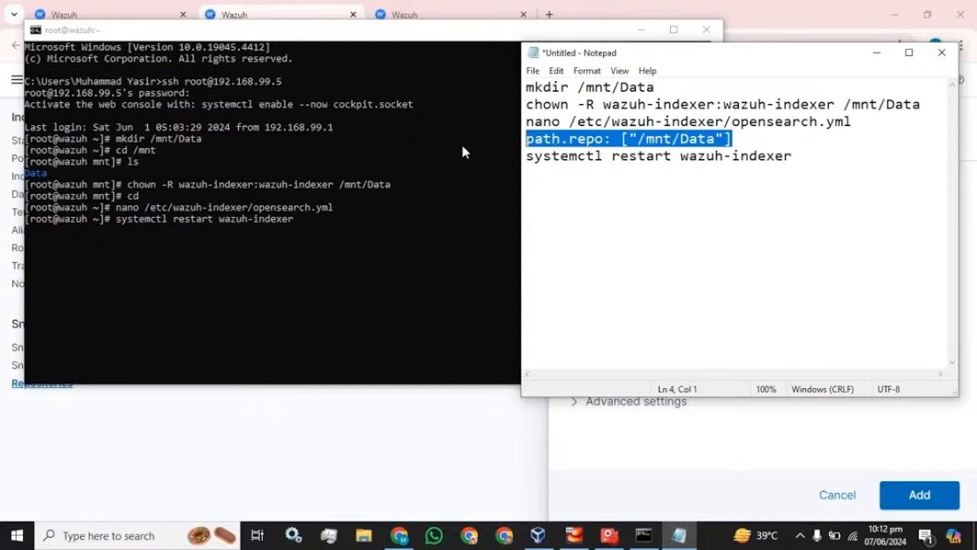
Run systemctl status wazuh-indexer to confirm the service is active and running.
{"action": "left_click", "coordinate": [208, 236]}
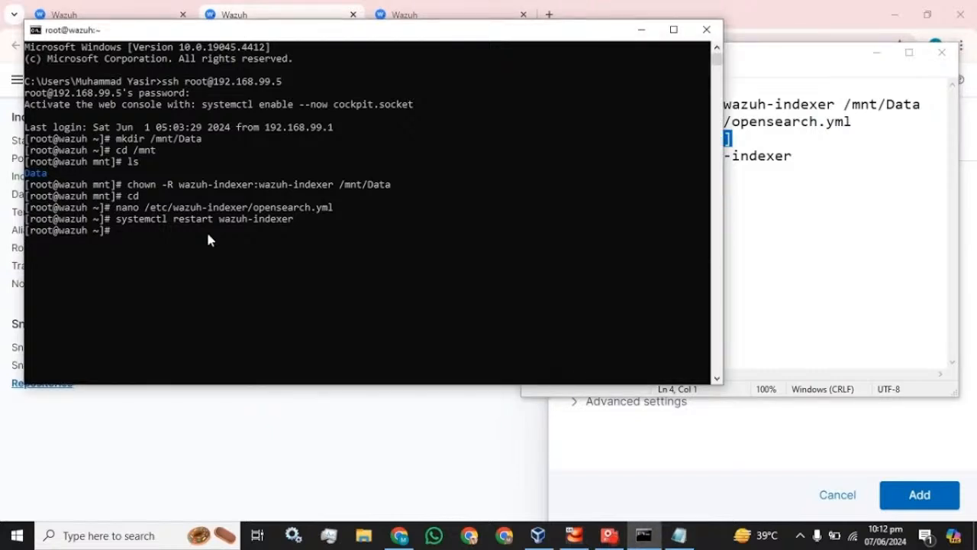
{"action": "key", "text": "Up"}
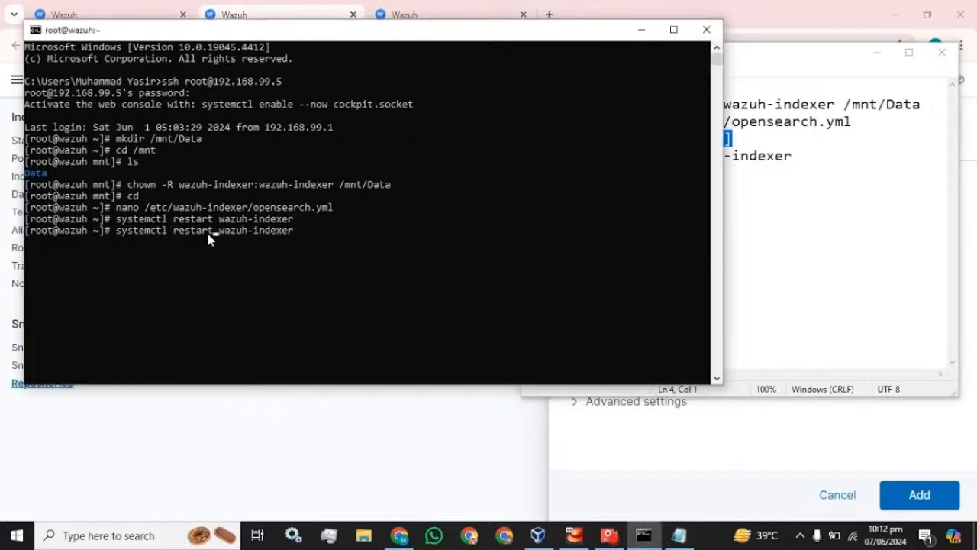
{"action": "key", "text": "BackSpace"}
{"action": "key", "text": "BackSpace"}
{"action": "key", "text": "BackSpace"}
{"action": "key", "text": "BackSpace"}
{"action": "key", "text": "BackSpace"}
{"action": "key", "text": "BackSpace"}
{"action": "type", "text": "status"}
{"action": "key", "text": "Return"}
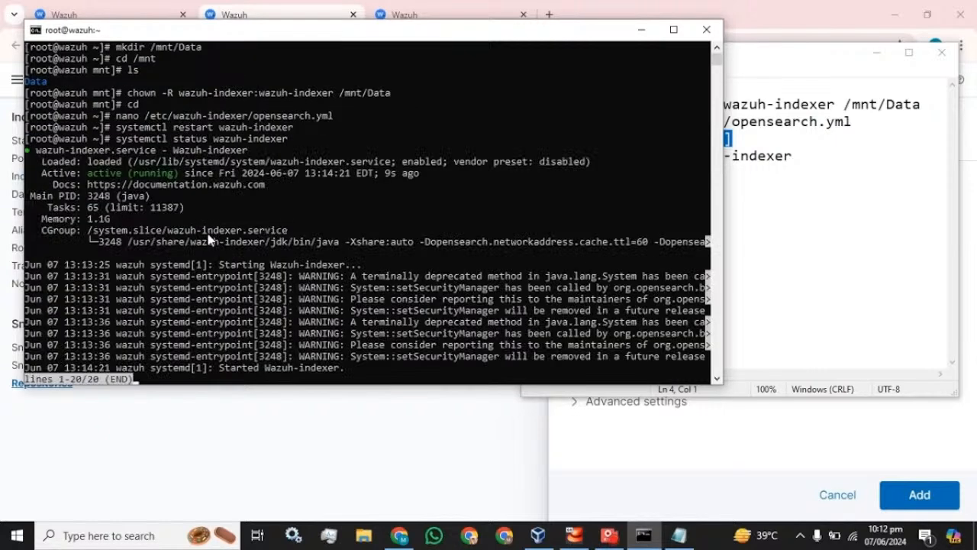
{"action": "key", "text": "q"}
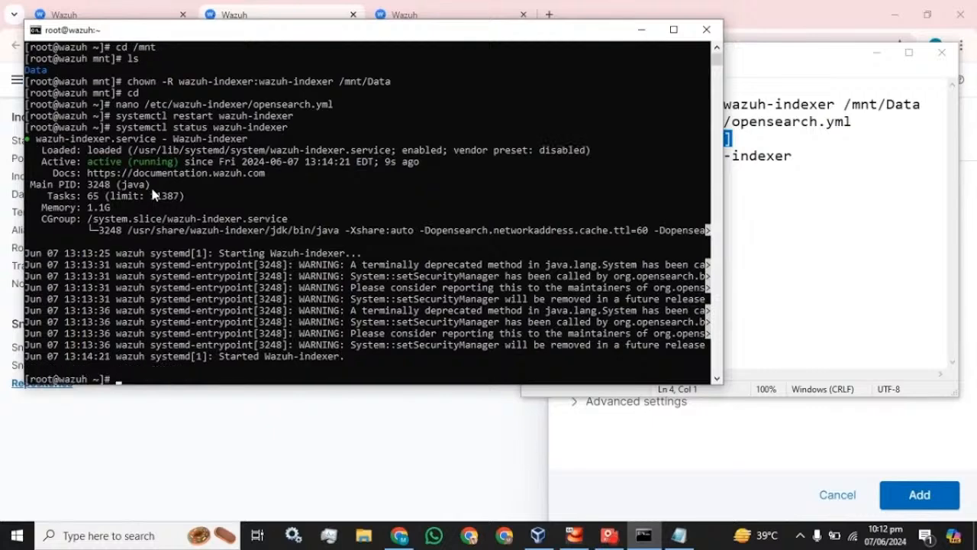
Reload the Wazuh browser tabs until the Repositories page loads again.
{"action": "key", "text": "alt+Tab"}
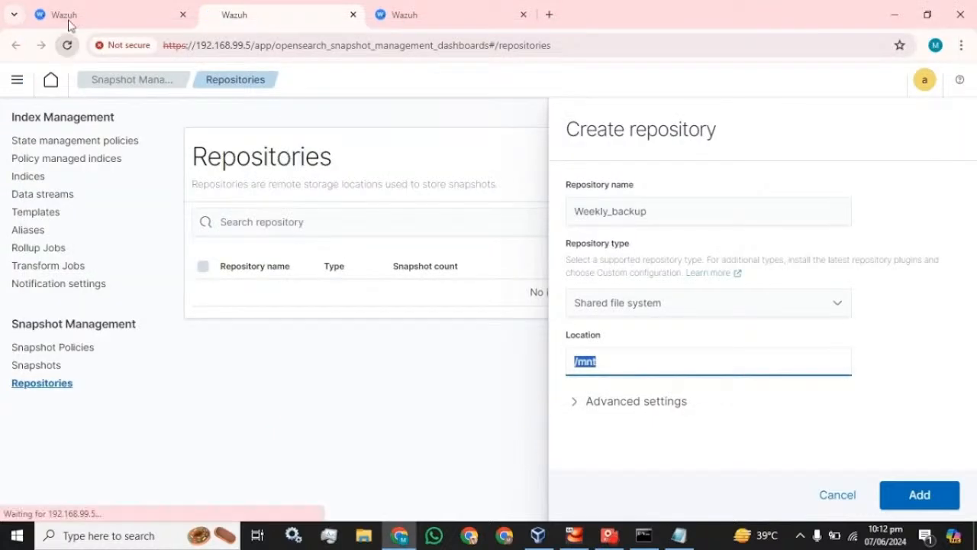
{"action": "left_click", "coordinate": [68, 21]}
{"action": "left_click", "coordinate": [71, 49]}
{"action": "left_click", "coordinate": [415, 7]}
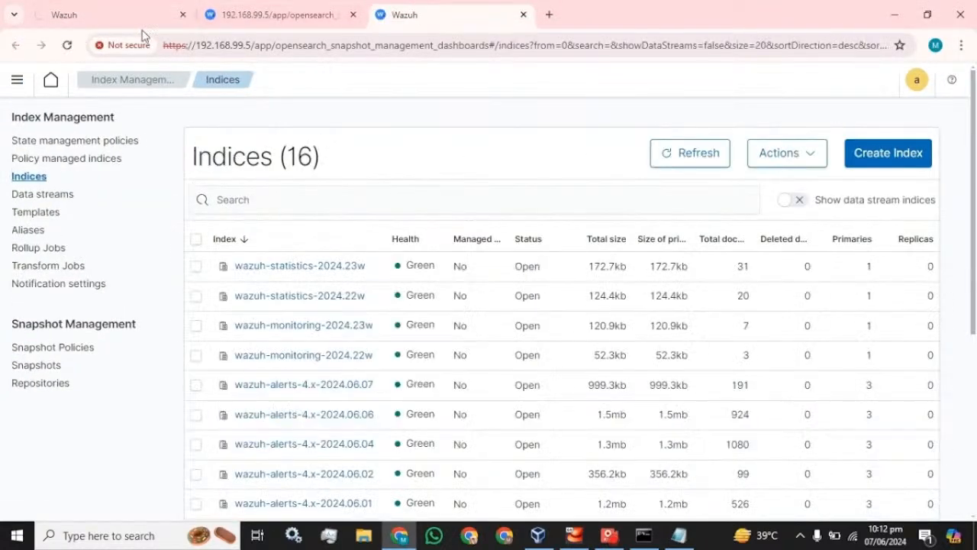
{"action": "left_click", "coordinate": [277, 13]}
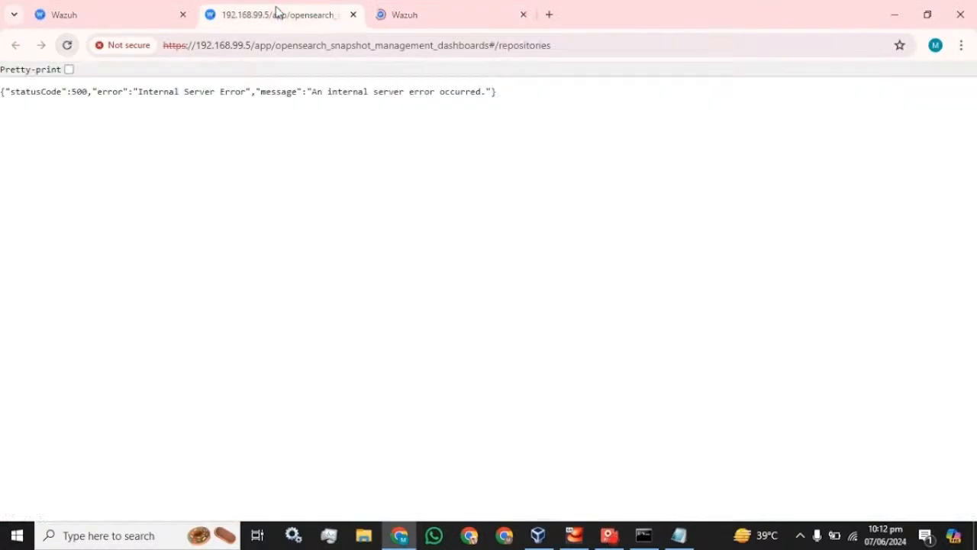
{"action": "left_click", "coordinate": [68, 47]}
{"action": "left_click", "coordinate": [120, 6]}
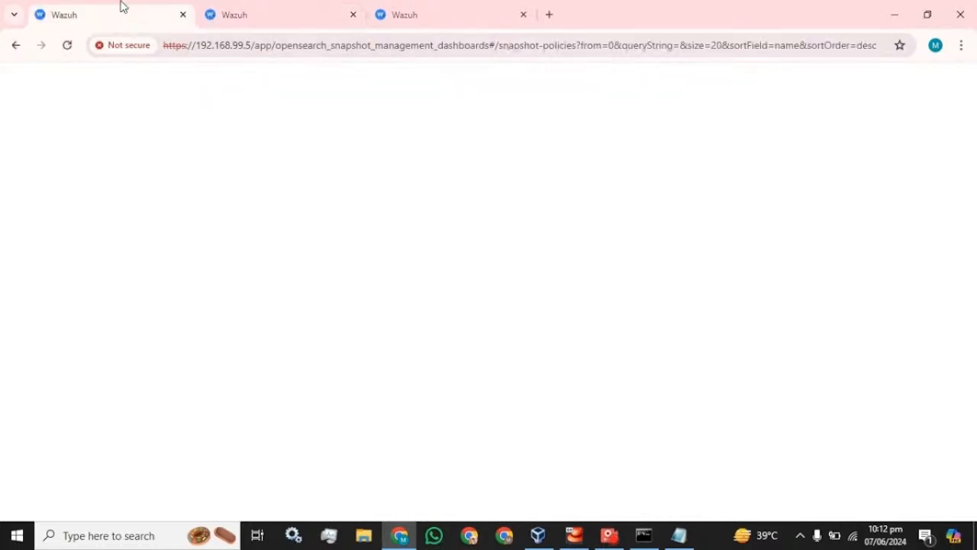
{"action": "left_click", "coordinate": [390, 8]}
{"action": "left_click", "coordinate": [308, 9]}
{"action": "left_click", "coordinate": [105, 4]}
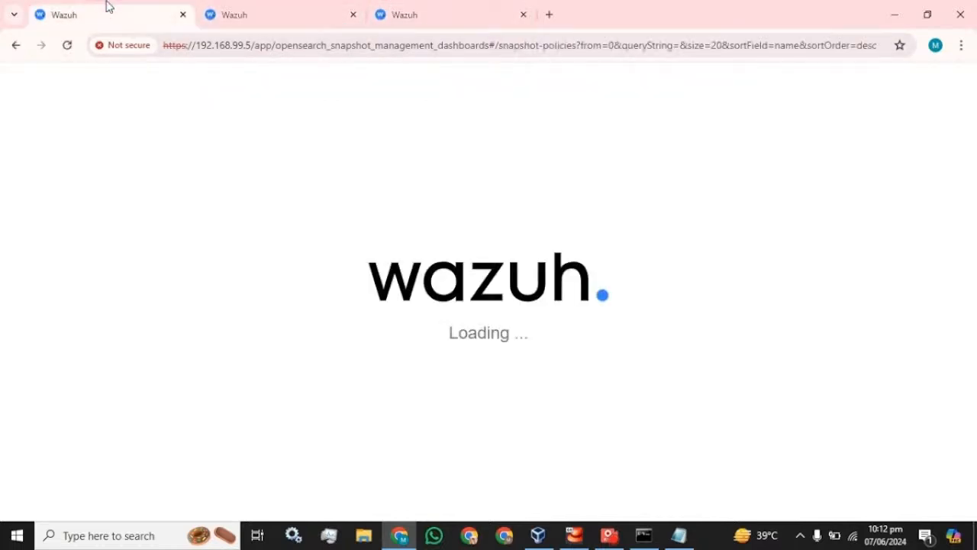
{"action": "left_click", "coordinate": [304, 6]}
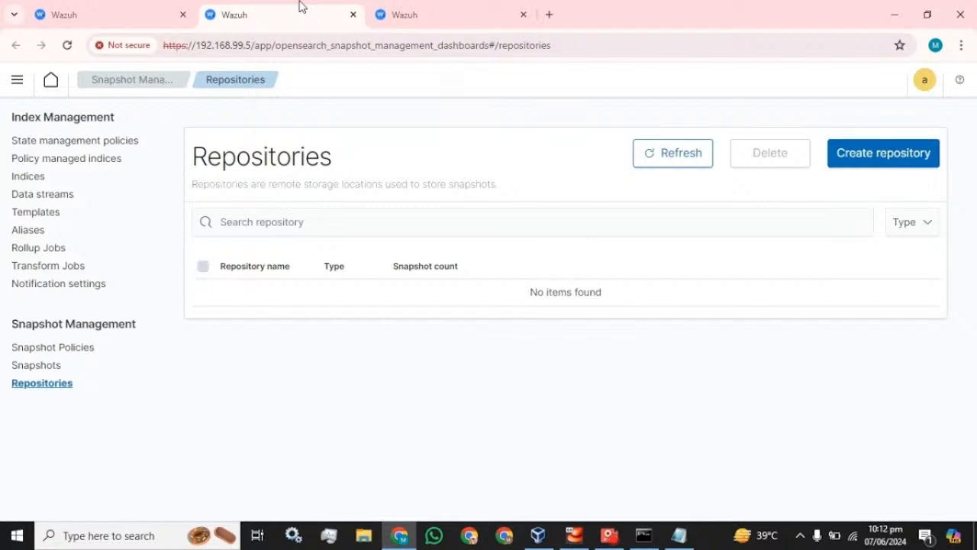
Add a Shared file system repository named Weekly-backup with location /mnt/Data.
{"action": "left_click", "coordinate": [879, 157]}
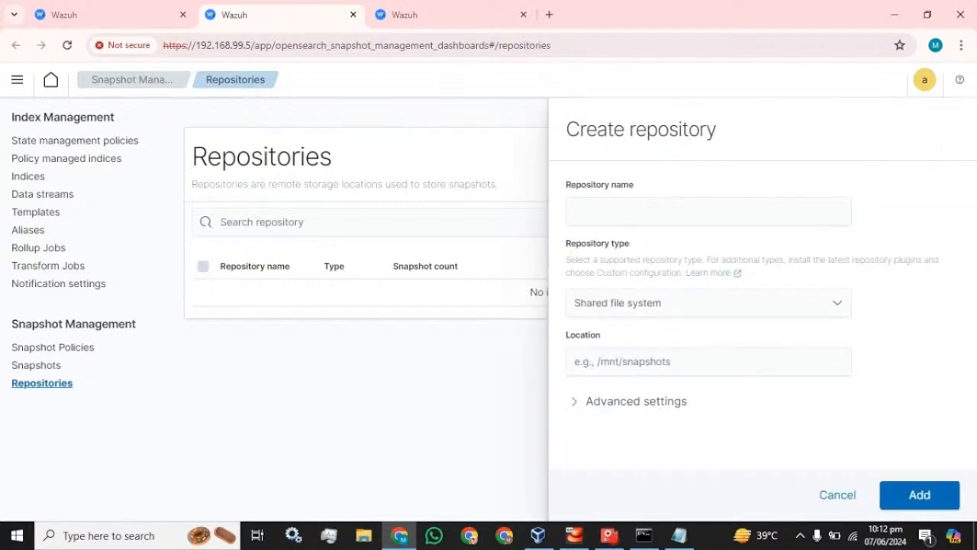
{"action": "type", "text": "Week"}
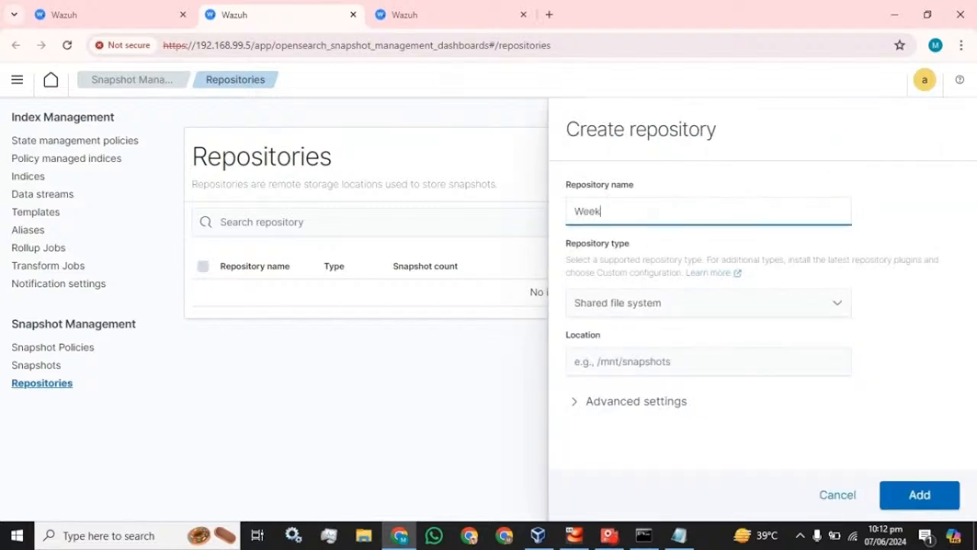
{"action": "type", "text": "ly-backup"}
{"action": "left_click", "coordinate": [642, 361]}
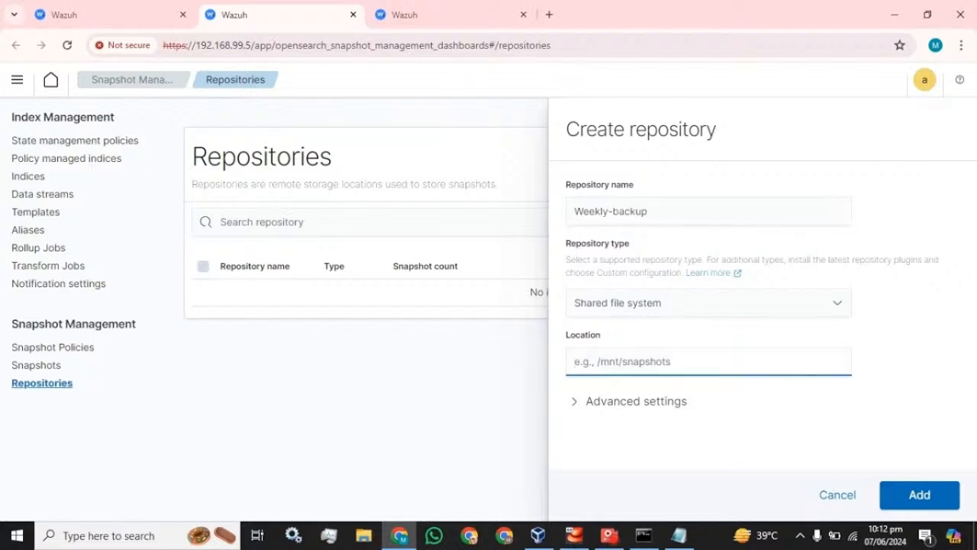
{"action": "left_click", "coordinate": [680, 537]}
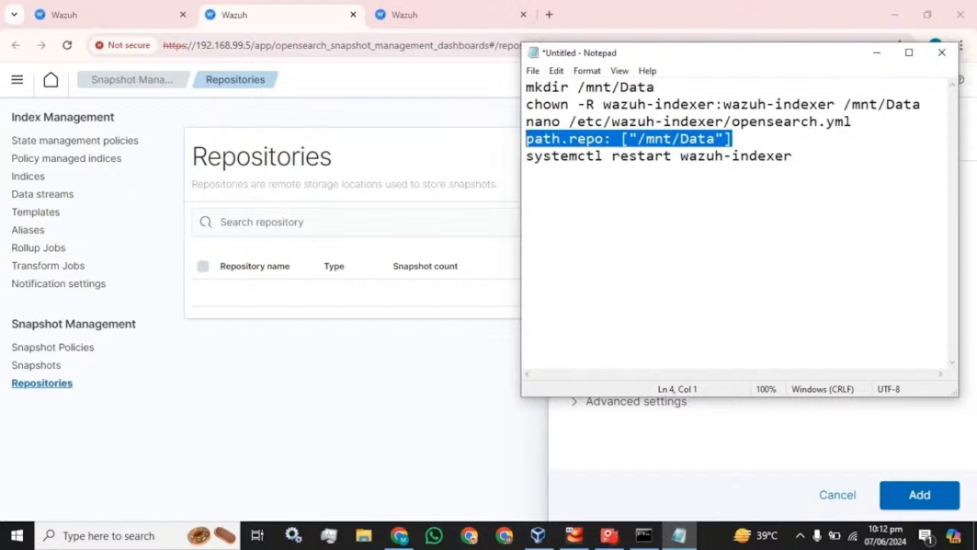
{"action": "left_click_drag", "start_coordinate": [655, 87], "coordinate": [577, 87]}
{"action": "key", "text": "ctrl+c"}
{"action": "left_click", "coordinate": [637, 342]}
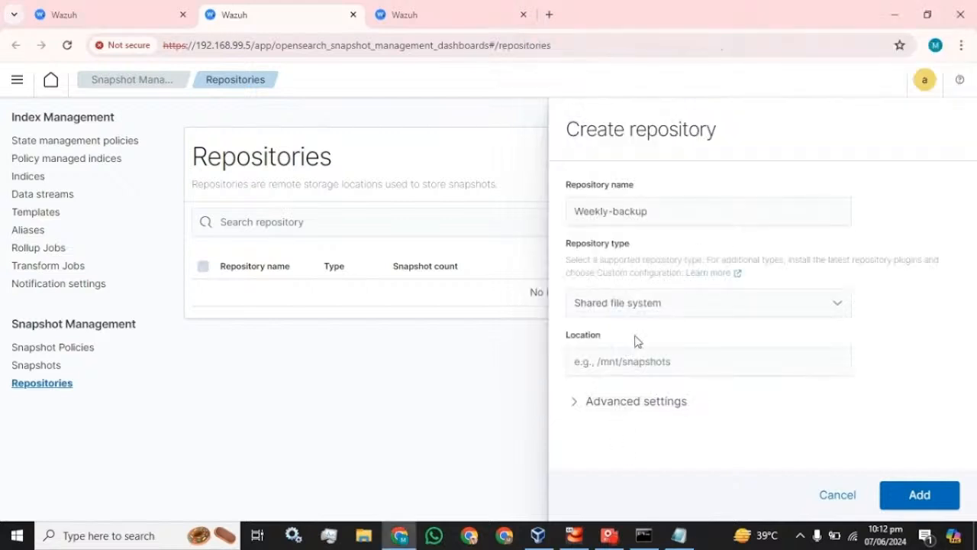
{"action": "left_click", "coordinate": [638, 361]}
{"action": "key", "text": "ctrl+v"}
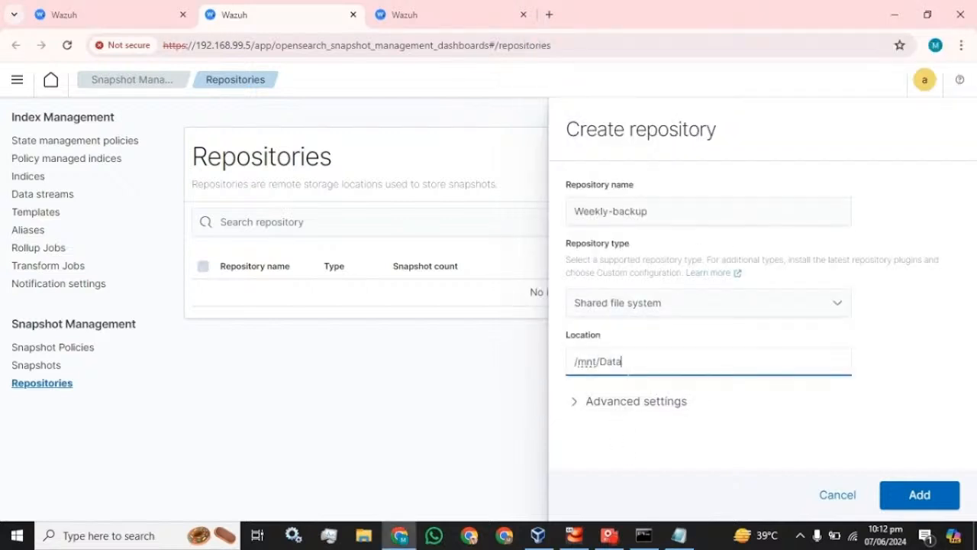
{"action": "left_click", "coordinate": [924, 502]}
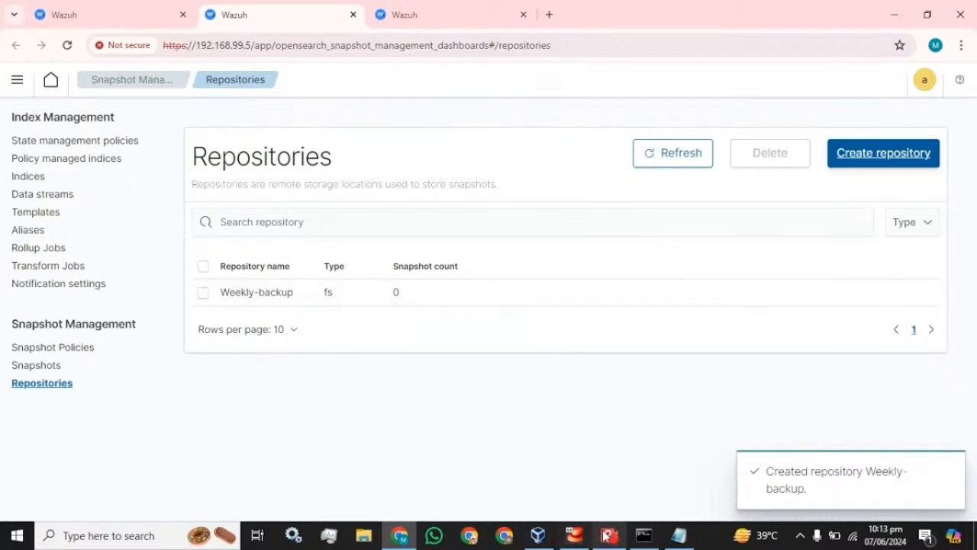
{"action": "left_click", "coordinate": [679, 535]}
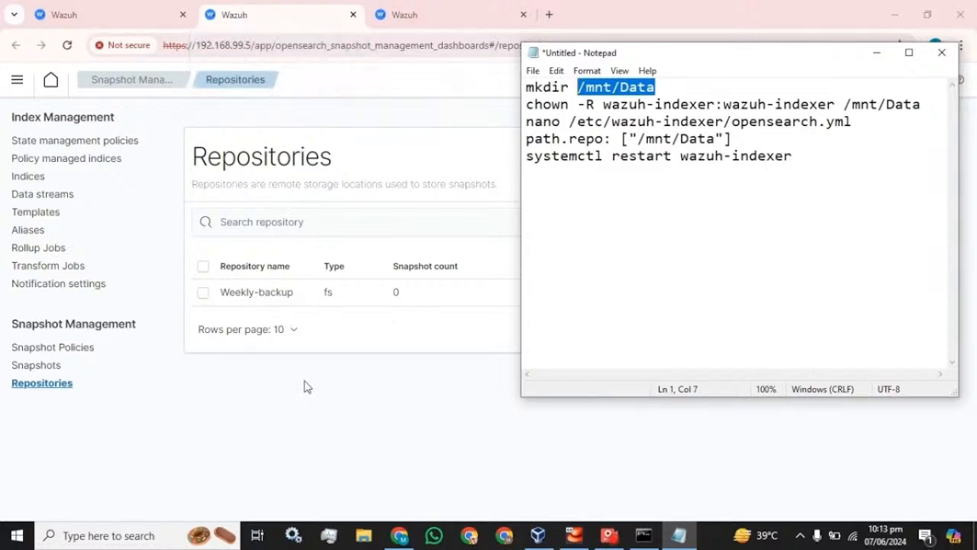
Start a new snapshot policy named Weekly_backup_policy, copying the name into Description.
{"action": "left_click", "coordinate": [126, 419]}
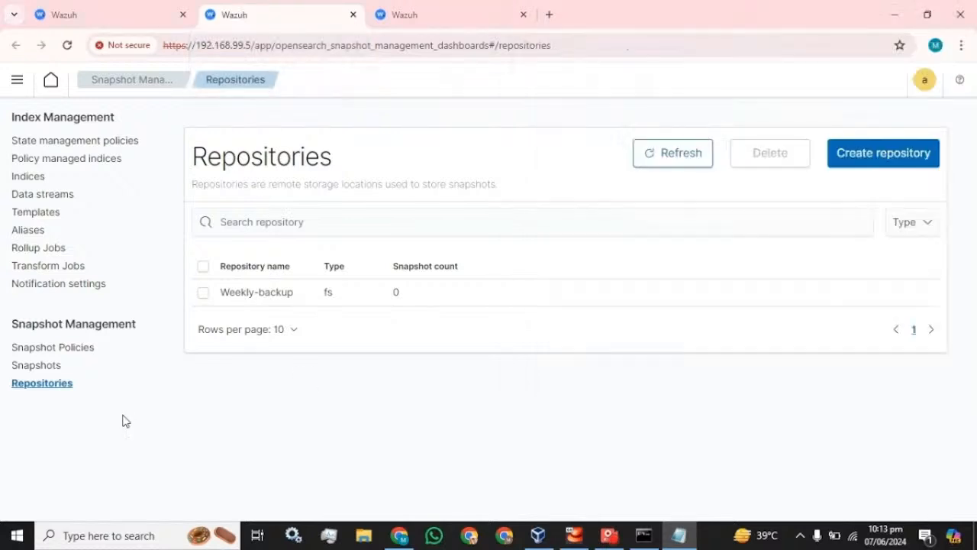
{"action": "left_click", "coordinate": [56, 349]}
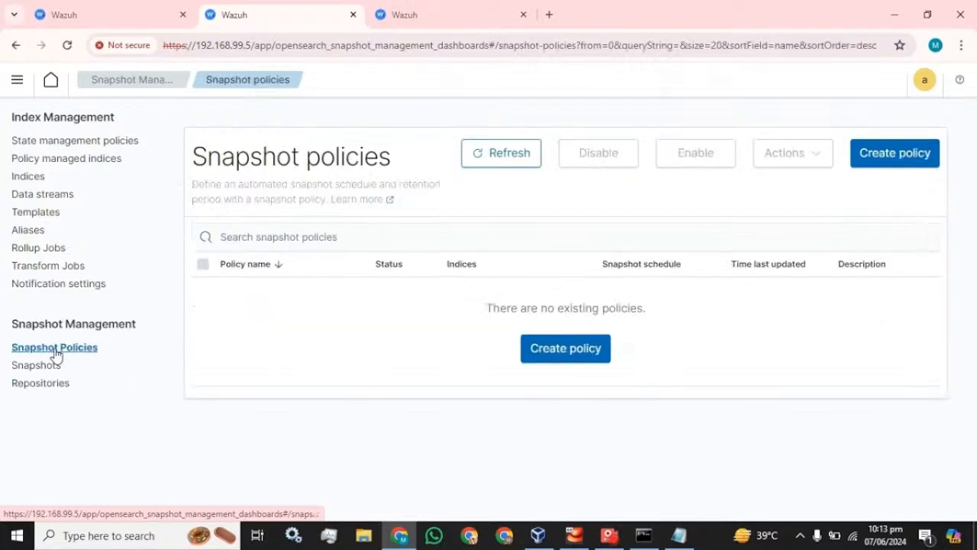
{"action": "left_click", "coordinate": [880, 155]}
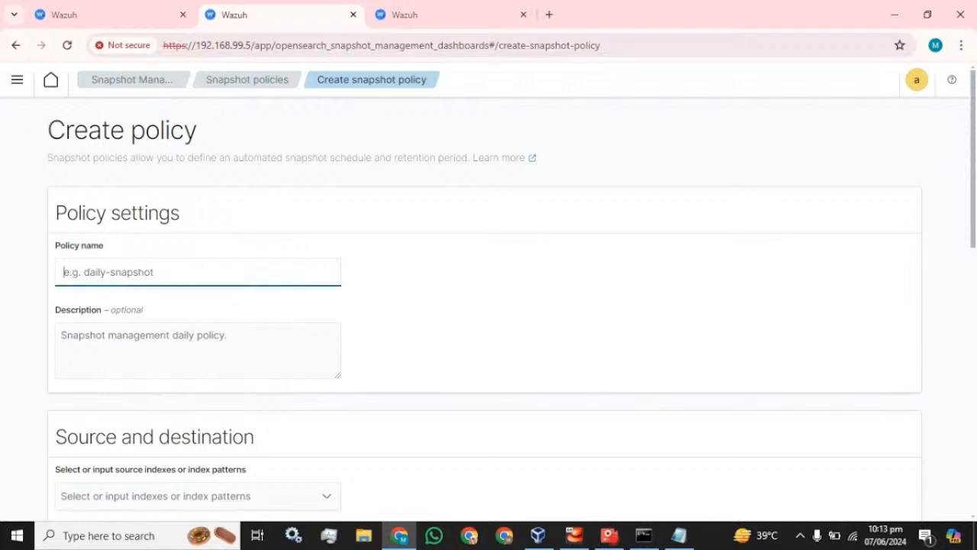
{"action": "type", "text": "Wee"}
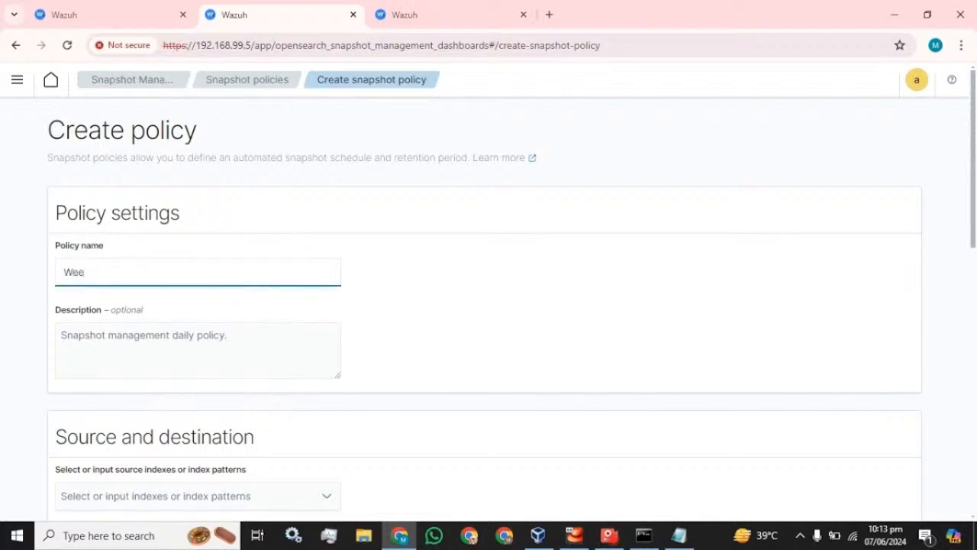
{"action": "type", "text": "kly_backup_policy"}
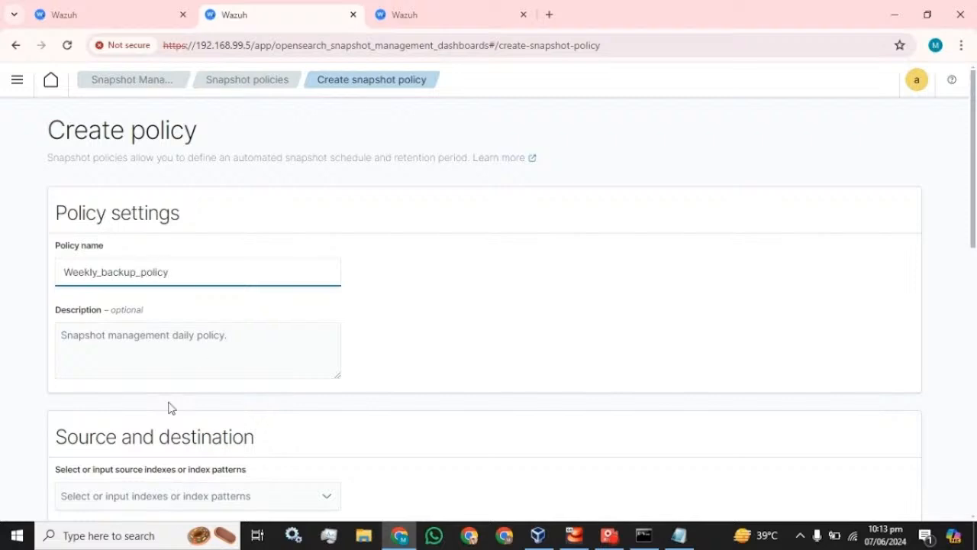
{"action": "key", "text": "ctrl+a"}
{"action": "key", "text": "ctrl+c"}
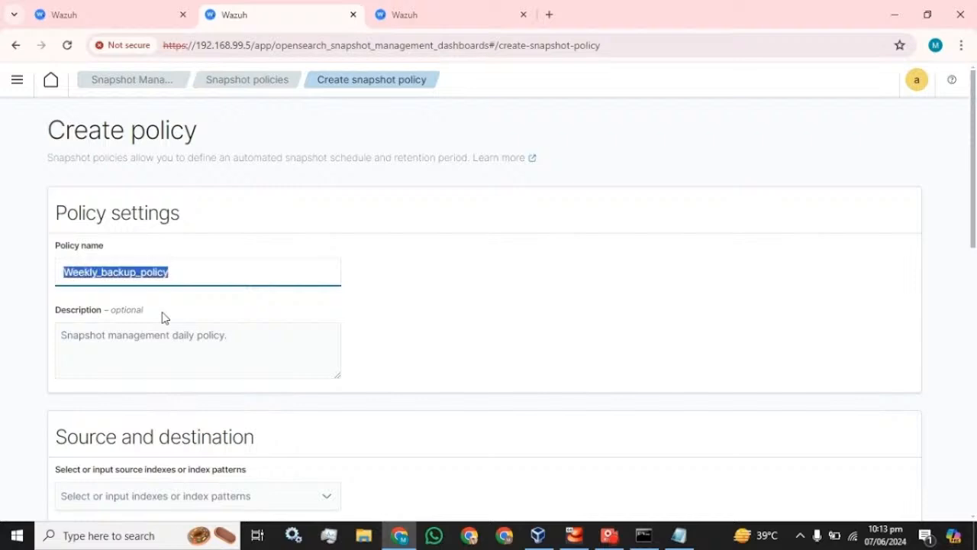
{"action": "key", "text": "Tab"}
{"action": "key", "text": "ctrl+v"}
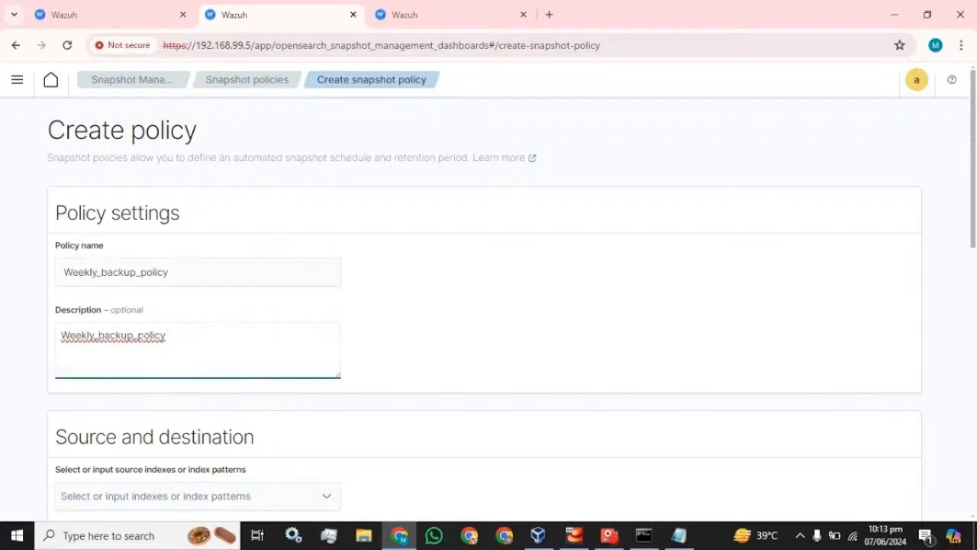
Add * as the policy's source index pattern, then show the Indices tab.
{"action": "left_click", "coordinate": [610, 534]}
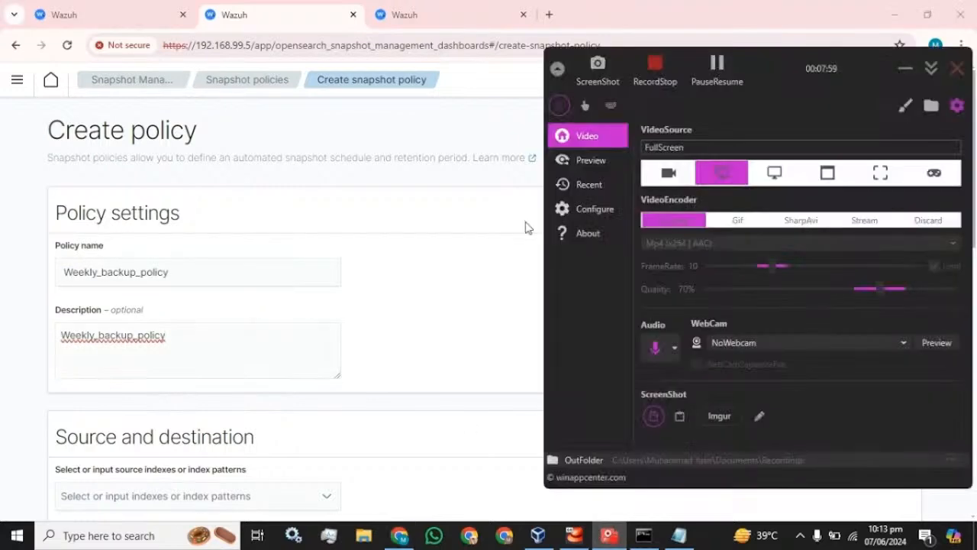
{"action": "left_click", "coordinate": [736, 88]}
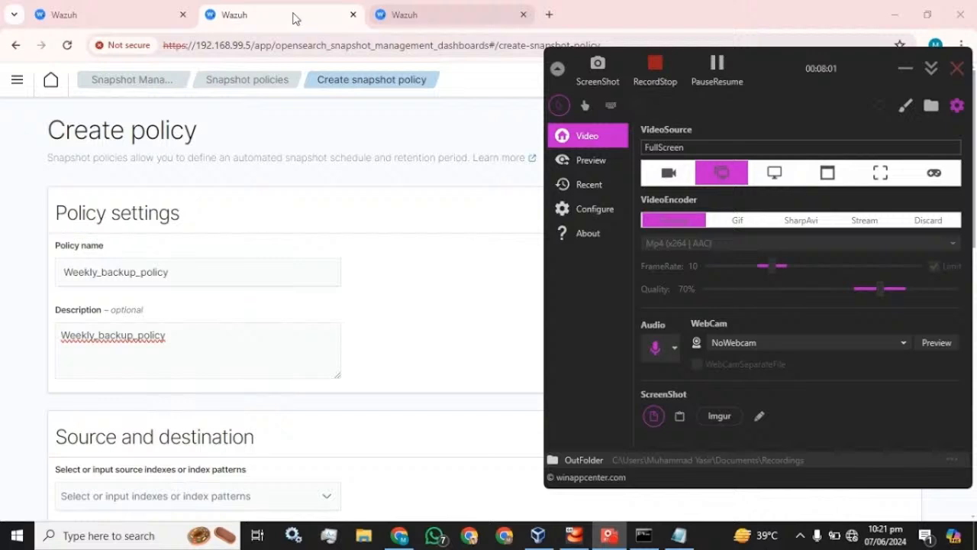
{"action": "left_click", "coordinate": [295, 17]}
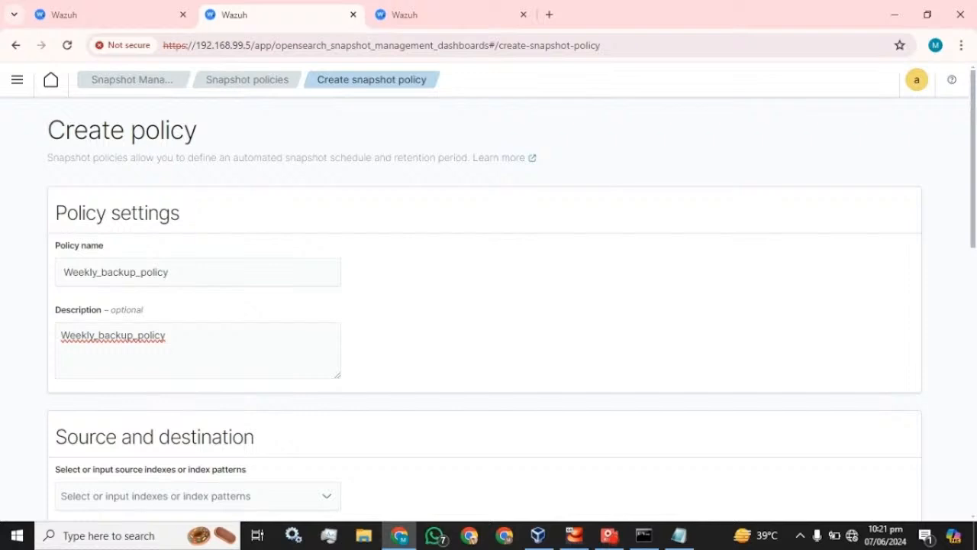
{"action": "scroll", "coordinate": [179, 338], "scroll_direction": "down", "scroll_amount": 1}
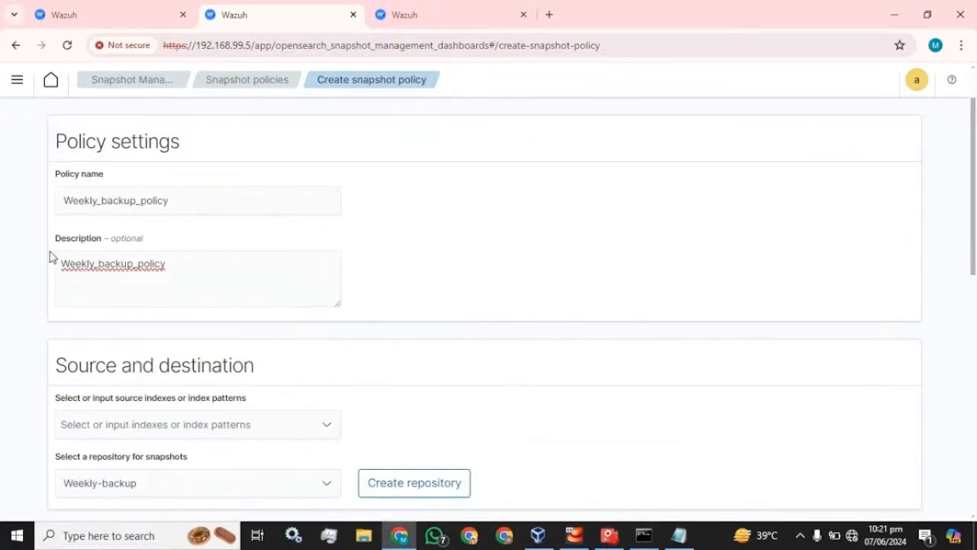
{"action": "scroll", "coordinate": [168, 266], "scroll_direction": "down", "scroll_amount": 2}
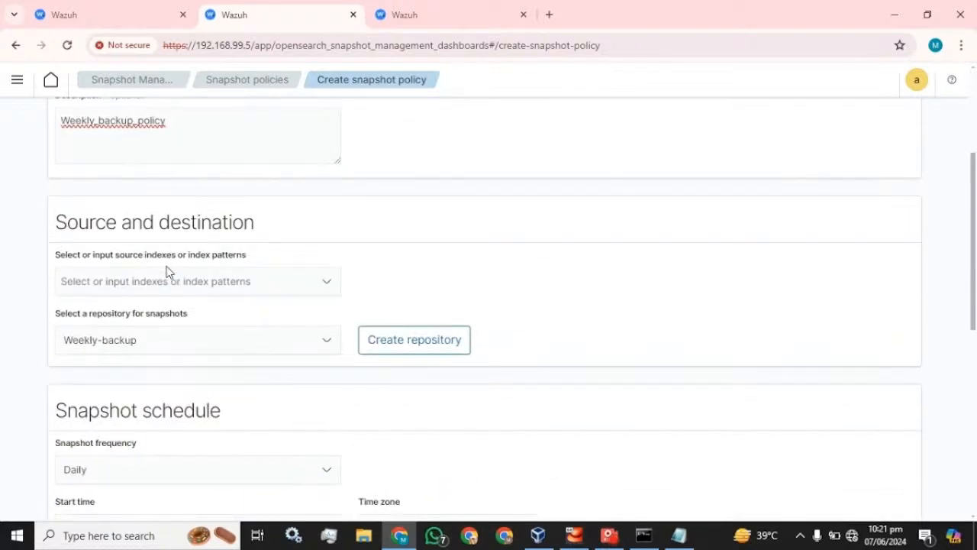
{"action": "scroll", "coordinate": [160, 270], "scroll_direction": "up", "scroll_amount": 1}
{"action": "left_click", "coordinate": [191, 353]}
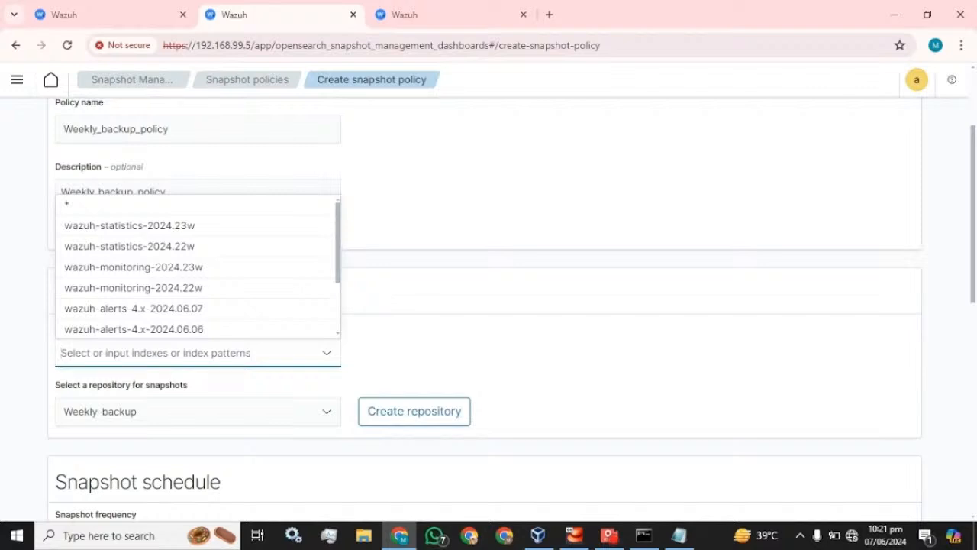
{"action": "left_click", "coordinate": [69, 207]}
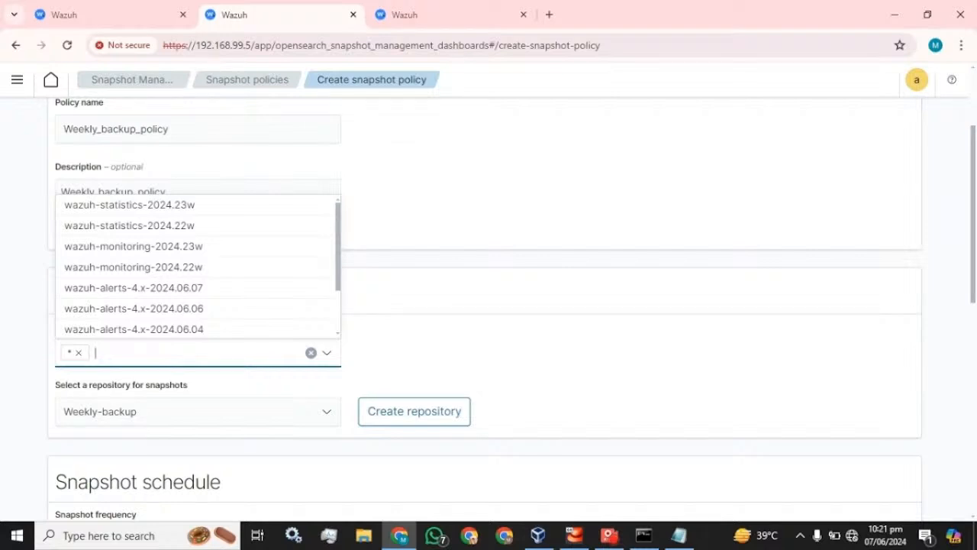
{"action": "left_click", "coordinate": [413, 15]}
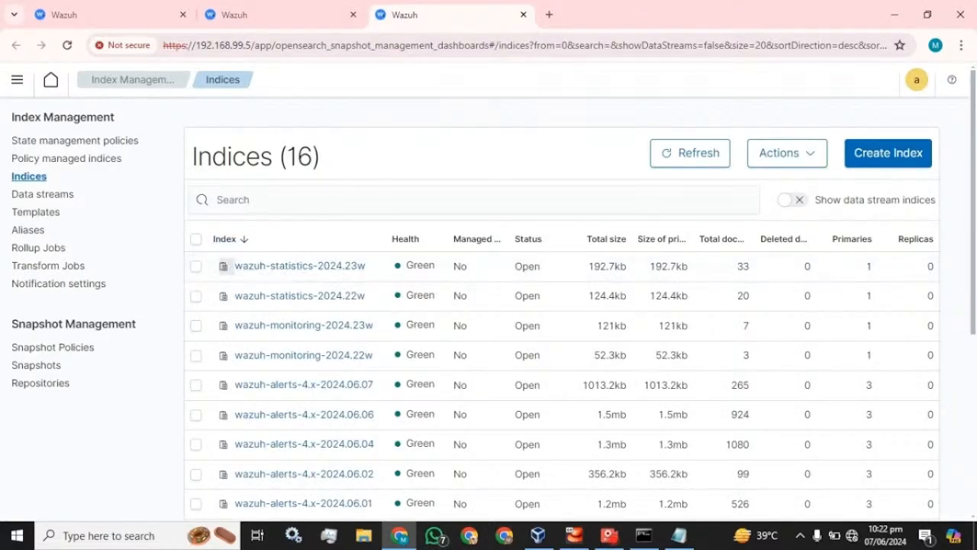
Add wazuh-statistics* as a source index pattern and remove the * pattern.
{"action": "left_click", "coordinate": [291, 266]}
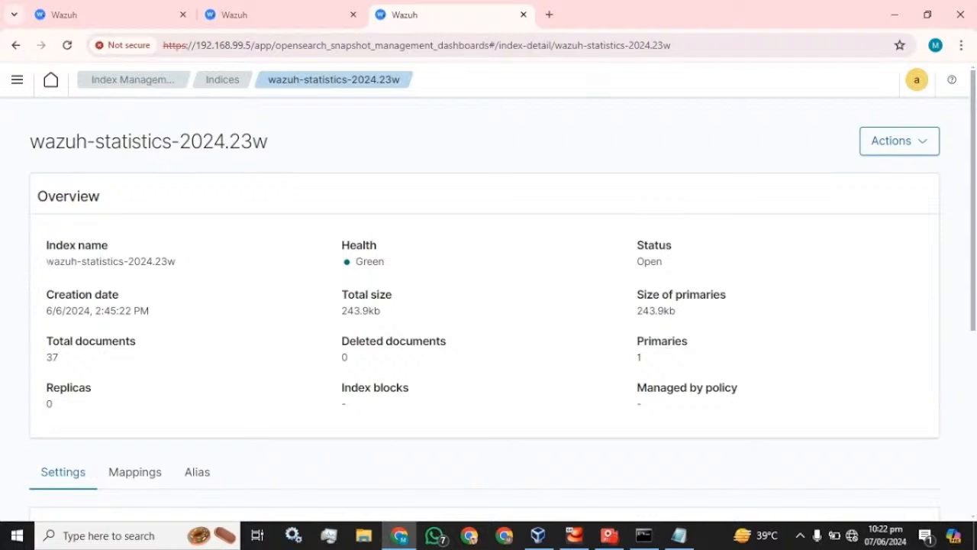
{"action": "left_click_drag", "start_coordinate": [47, 261], "coordinate": [123, 262]}
{"action": "key", "text": "ctrl+c"}
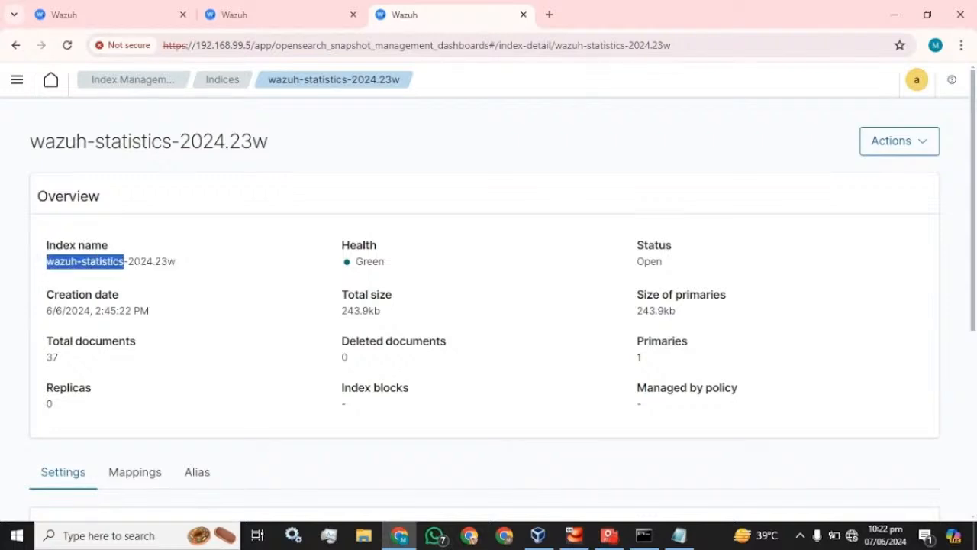
{"action": "left_click", "coordinate": [233, 15]}
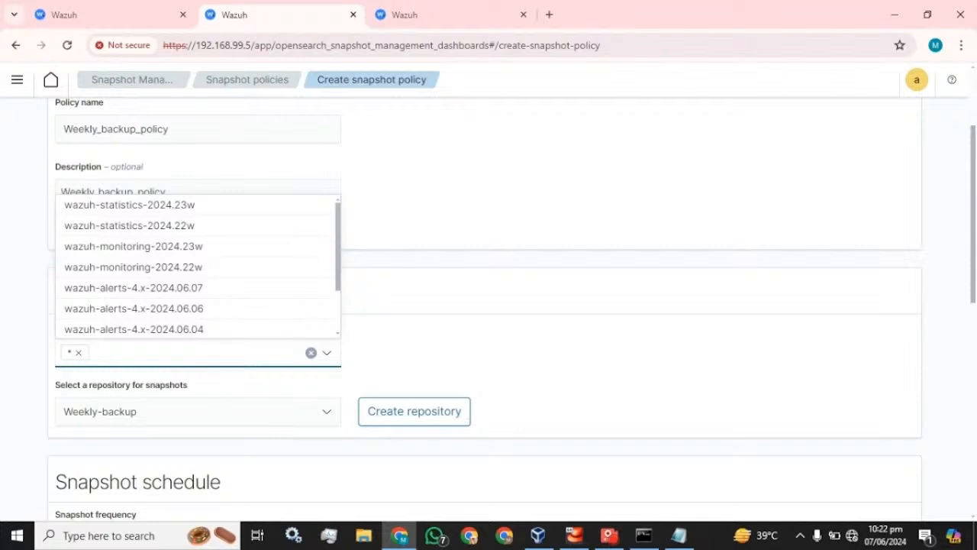
{"action": "key", "text": "ctrl+v"}
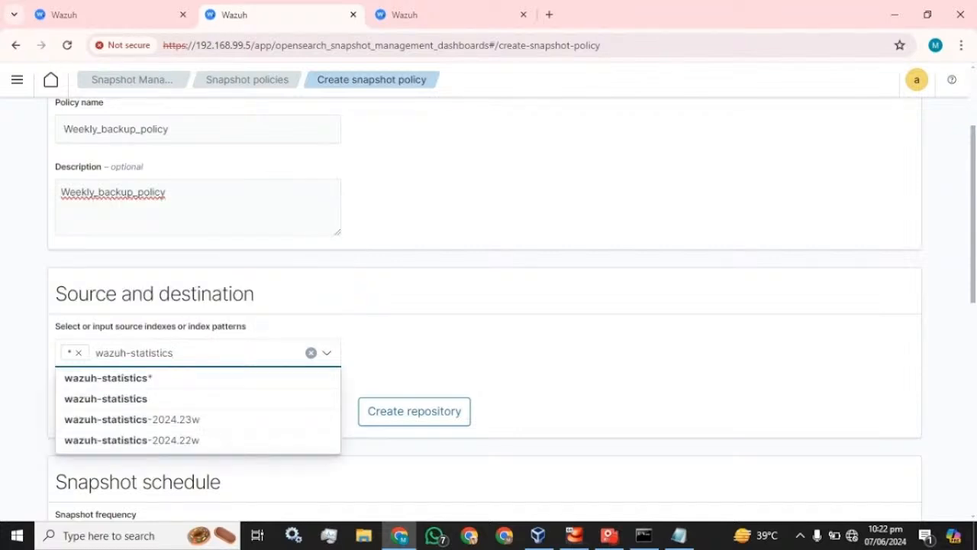
{"action": "left_click", "coordinate": [150, 378]}
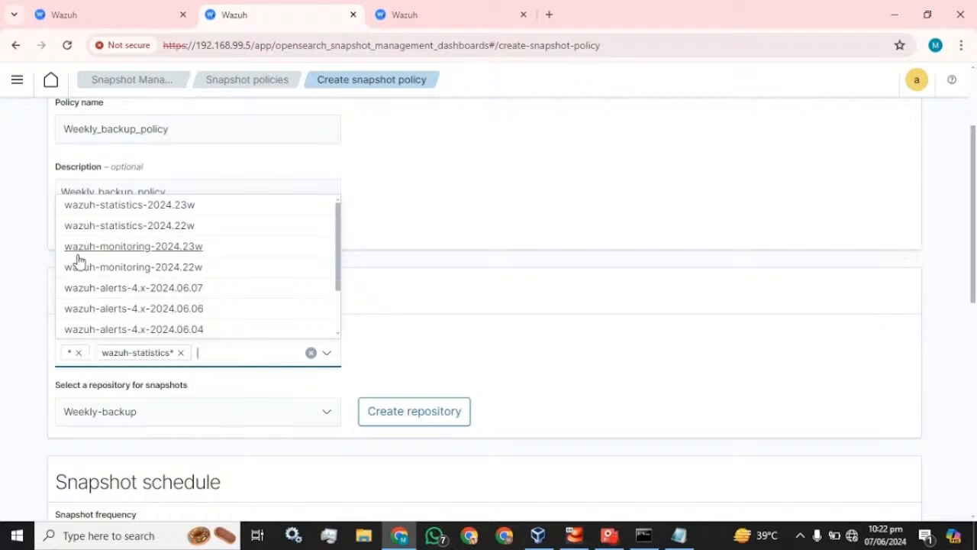
{"action": "left_click", "coordinate": [79, 353]}
Add wazuh-monitoring* as a second source index pattern.
{"action": "left_click", "coordinate": [422, 9]}
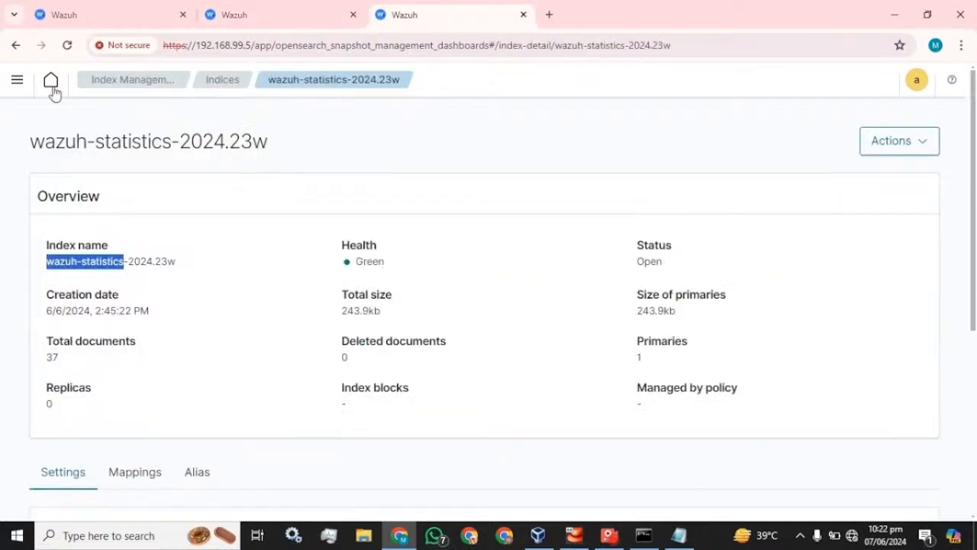
{"action": "left_click", "coordinate": [15, 45]}
{"action": "left_click", "coordinate": [275, 358]}
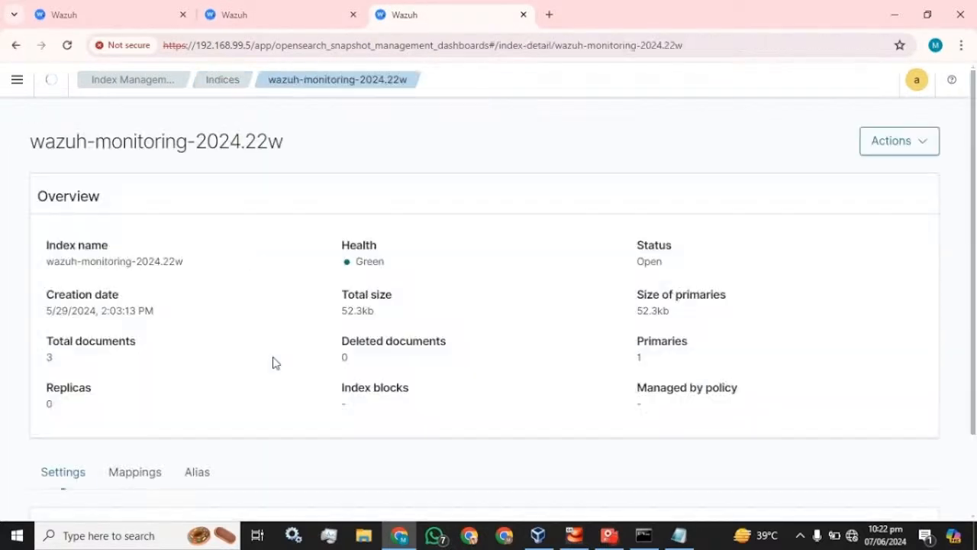
{"action": "left_click_drag", "start_coordinate": [133, 261], "coordinate": [47, 261]}
{"action": "key", "text": "ctrl+c"}
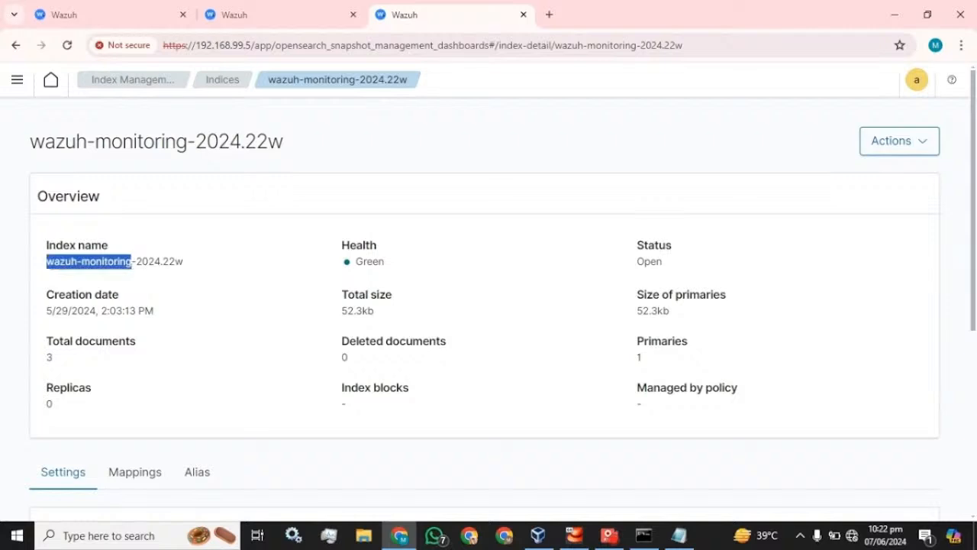
{"action": "left_click", "coordinate": [309, 7]}
{"action": "key", "text": "ctrl+v"}
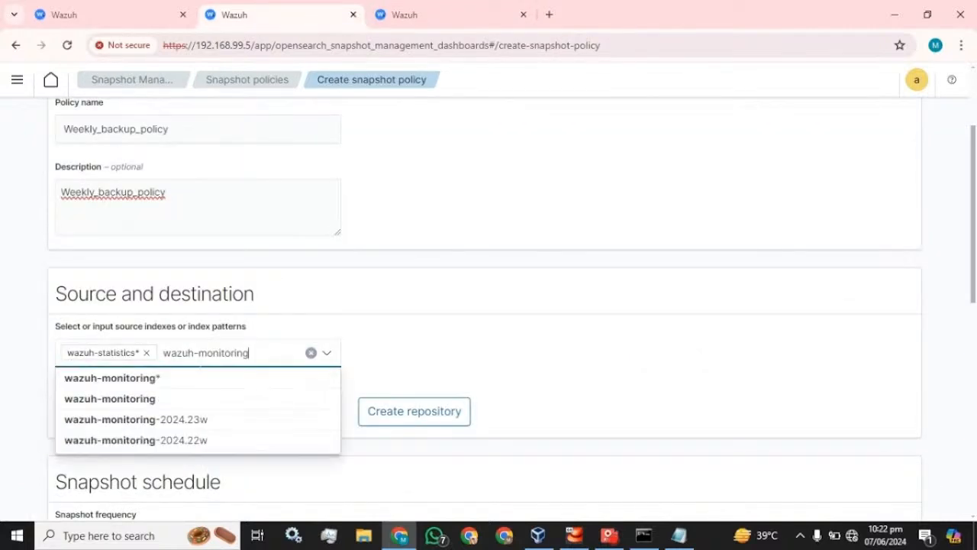
{"action": "left_click", "coordinate": [164, 377]}
{"action": "left_click", "coordinate": [436, 335]}
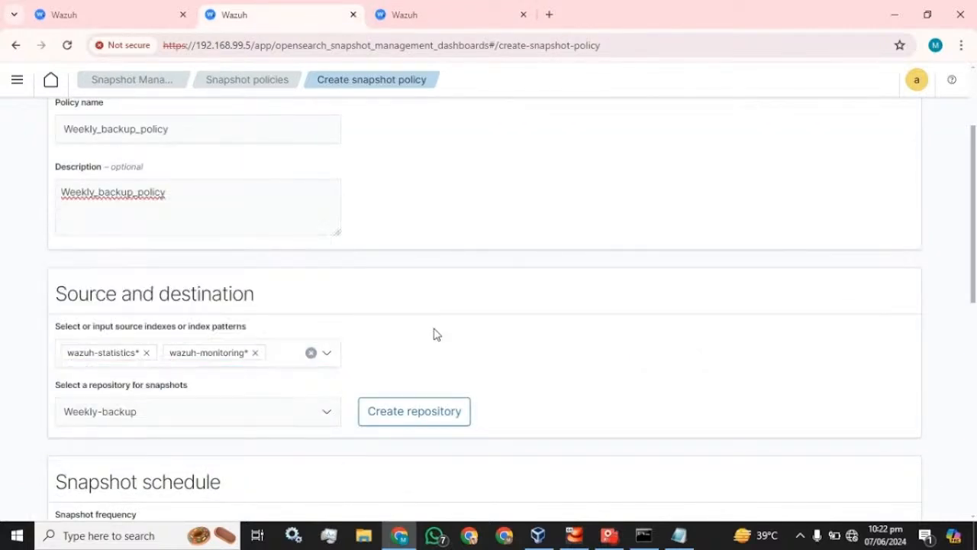
{"action": "scroll", "coordinate": [358, 338], "scroll_direction": "down", "scroll_amount": 4}
{"action": "scroll", "coordinate": [298, 242], "scroll_direction": "up", "scroll_amount": 2}
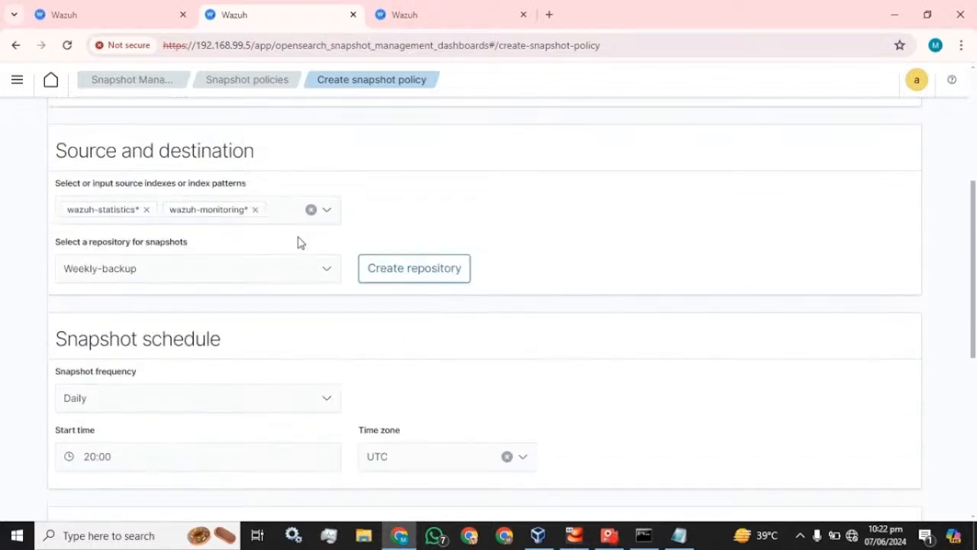
Keep Weekly-backup as the repository and try a Weekly frequency with various weekdays.
{"action": "left_click", "coordinate": [302, 271]}
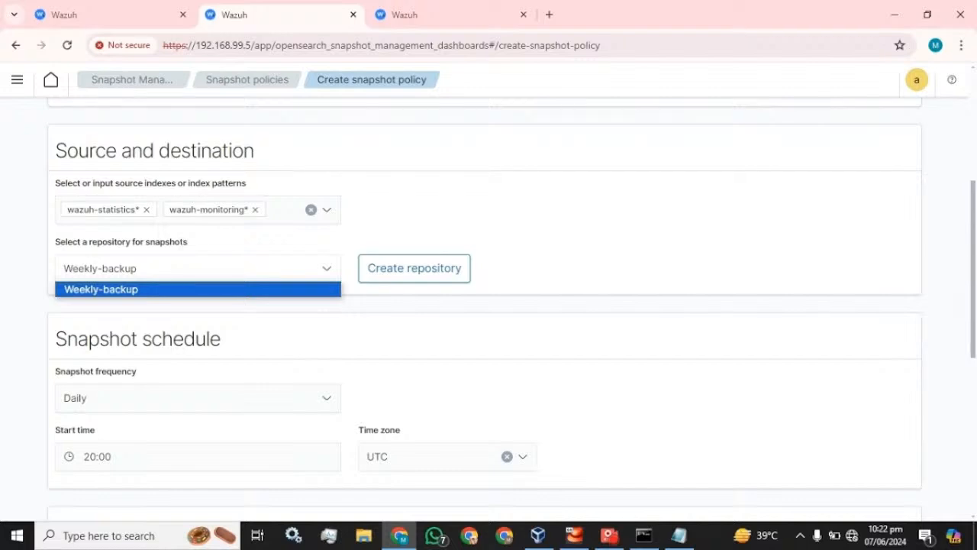
{"action": "left_click", "coordinate": [122, 290]}
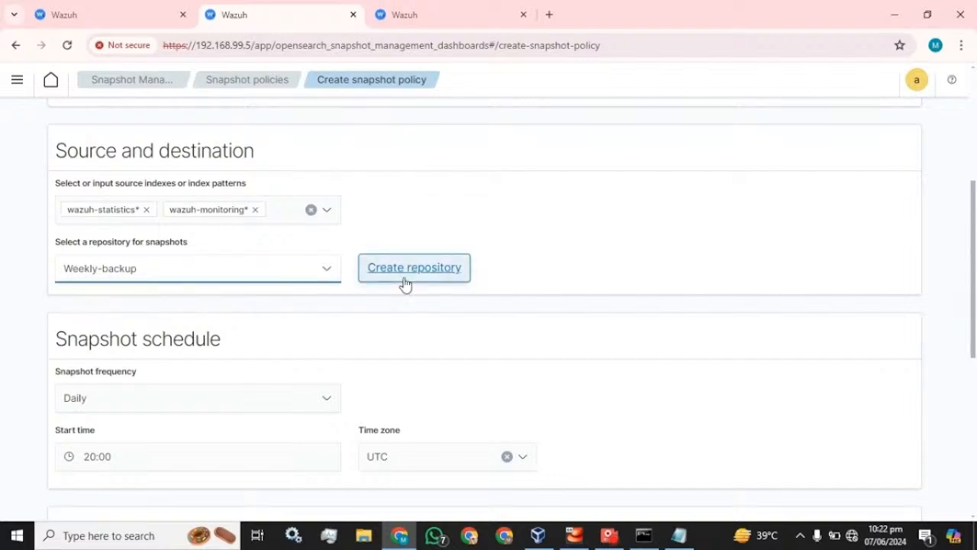
{"action": "scroll", "coordinate": [405, 284], "scroll_direction": "down", "scroll_amount": 1}
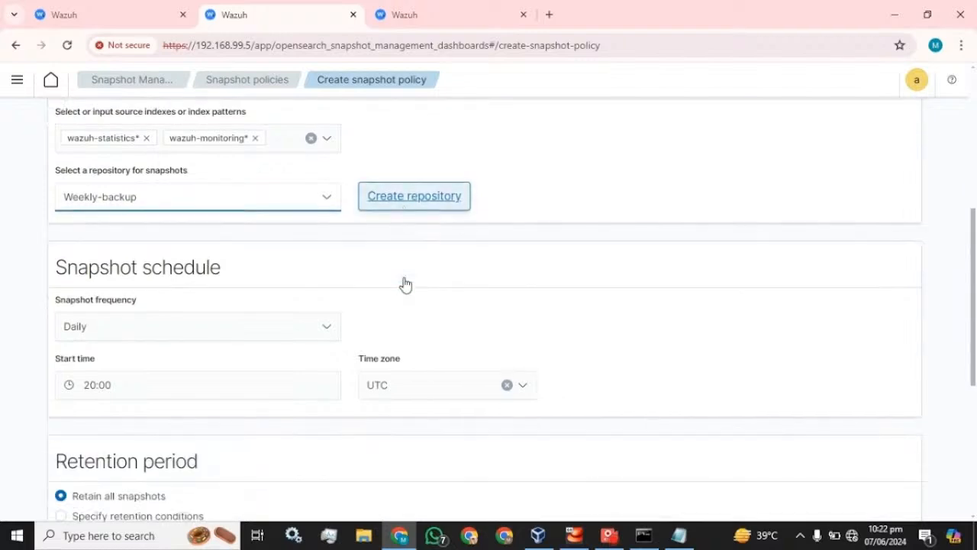
{"action": "left_click", "coordinate": [227, 331]}
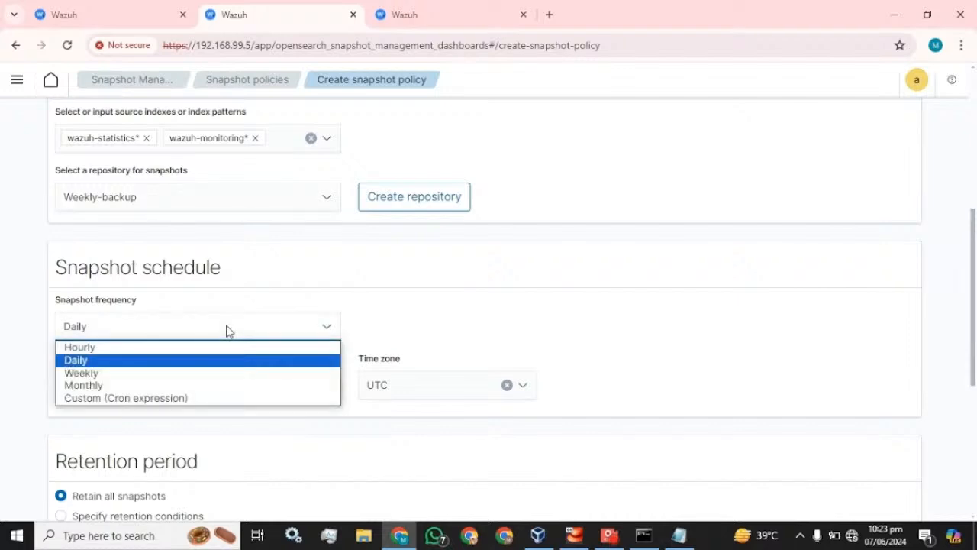
{"action": "left_click", "coordinate": [145, 373]}
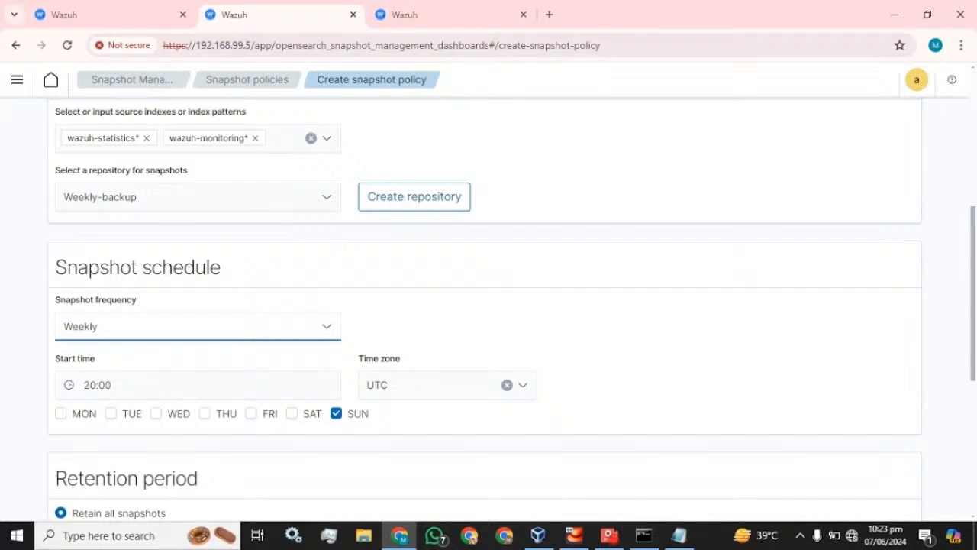
{"action": "left_click", "coordinate": [61, 413]}
{"action": "left_click", "coordinate": [156, 413]}
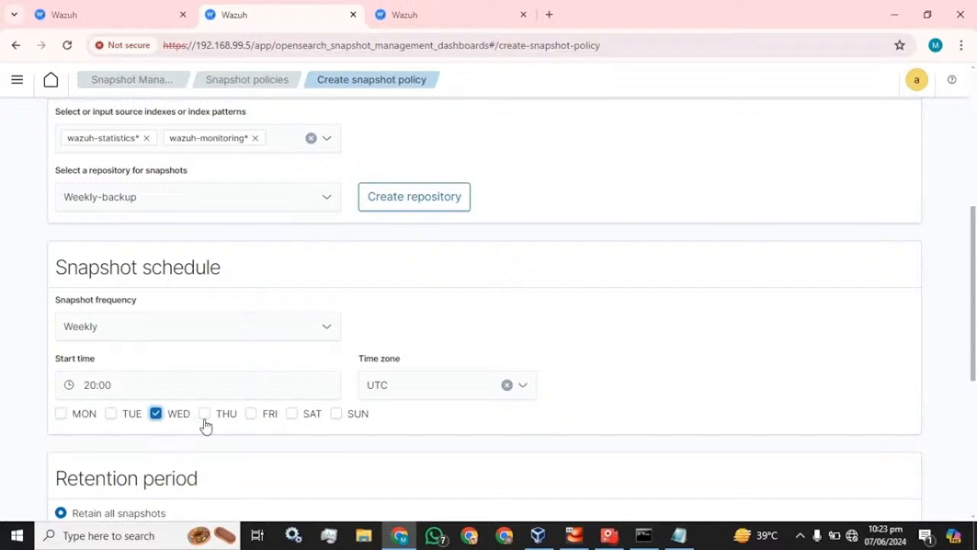
{"action": "left_click", "coordinate": [205, 416]}
{"action": "left_click", "coordinate": [251, 416]}
Set the snapshot frequency back to Daily in UTC, retaining all snapshots.
{"action": "left_click", "coordinate": [445, 385]}
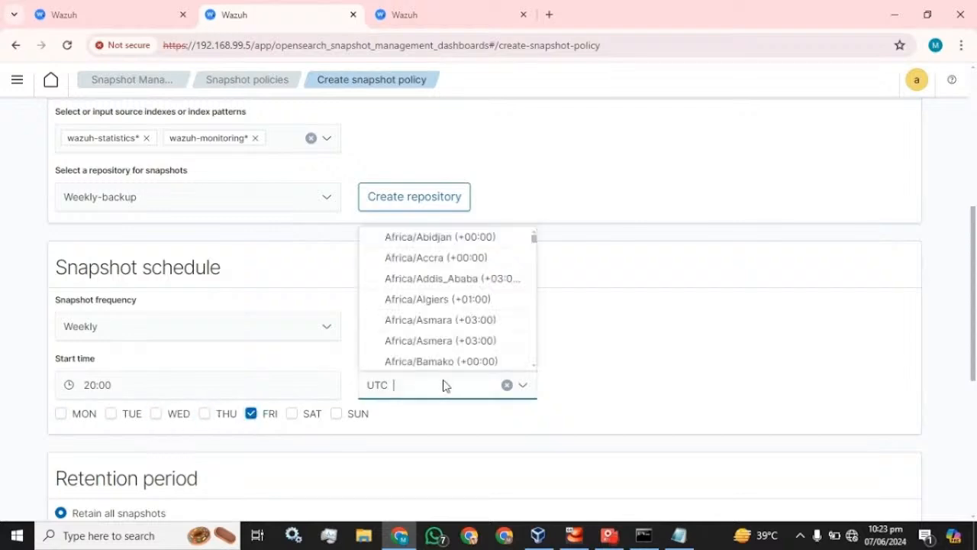
{"action": "left_click", "coordinate": [631, 330]}
{"action": "left_click", "coordinate": [203, 334]}
{"action": "left_click", "coordinate": [92, 360]}
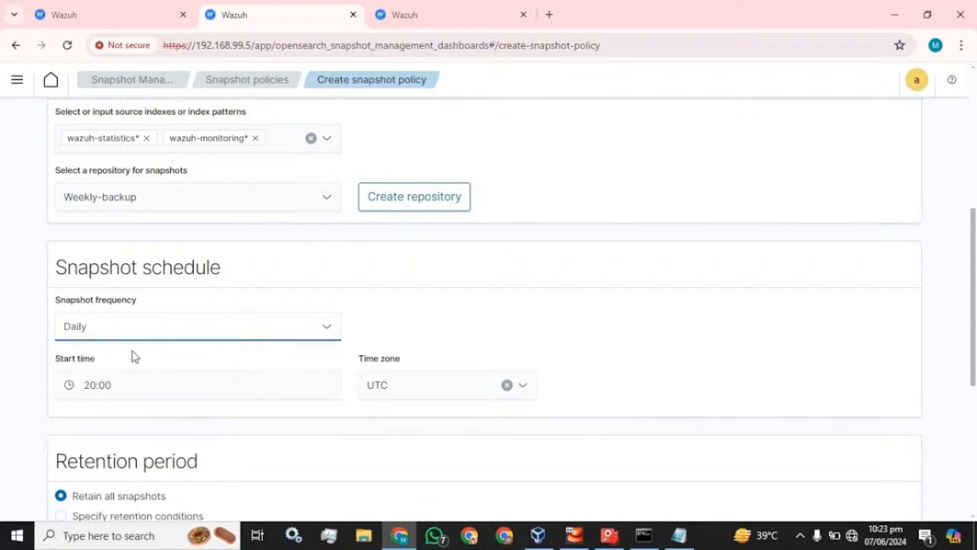
{"action": "scroll", "coordinate": [251, 336], "scroll_direction": "down", "scroll_amount": 3}
{"action": "scroll", "coordinate": [251, 337], "scroll_direction": "up", "scroll_amount": 2}
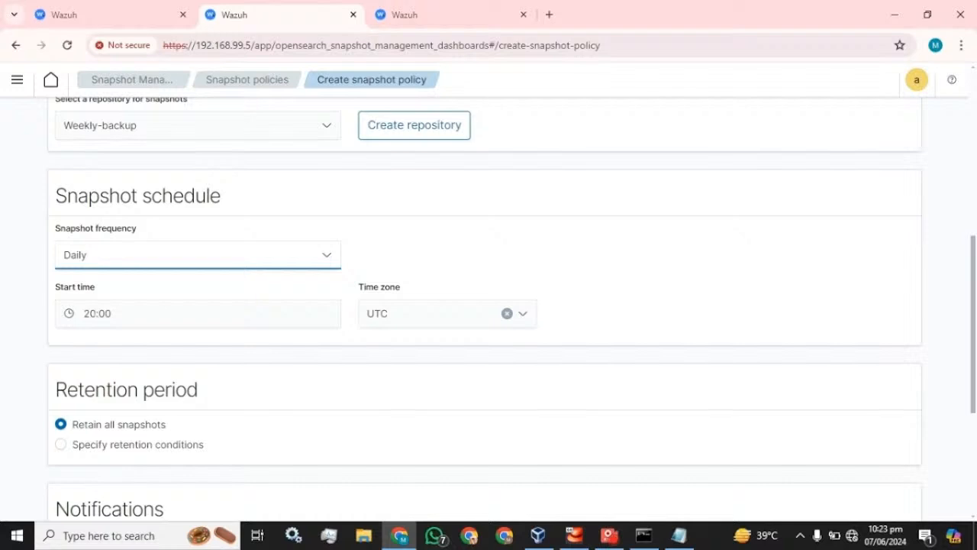
{"action": "scroll", "coordinate": [488, 306], "scroll_direction": "down", "scroll_amount": 1}
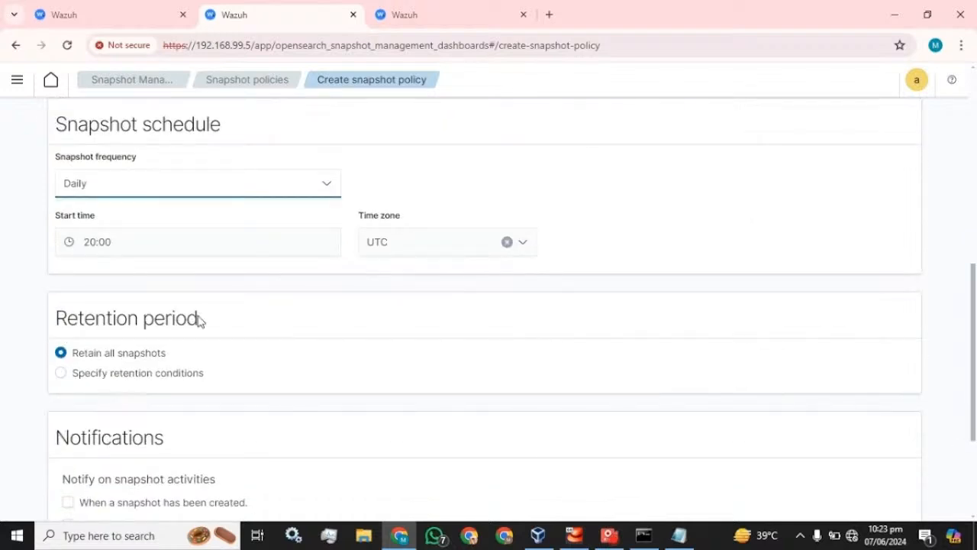
{"action": "scroll", "coordinate": [62, 367], "scroll_direction": "down", "scroll_amount": 2}
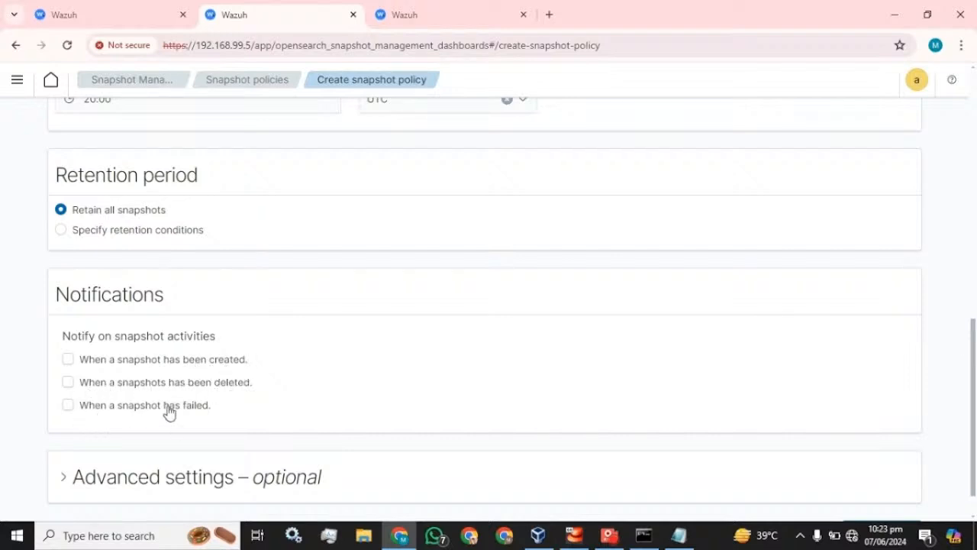
Change the policy's start time to 22:25.
{"action": "scroll", "coordinate": [191, 409], "scroll_direction": "up", "scroll_amount": 3}
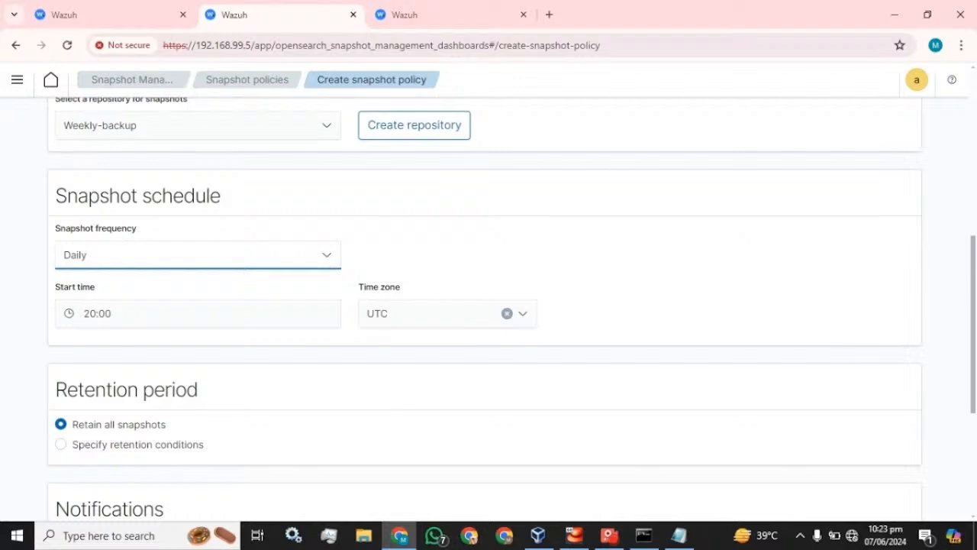
{"action": "left_click_drag", "start_coordinate": [95, 313], "coordinate": [83, 313]}
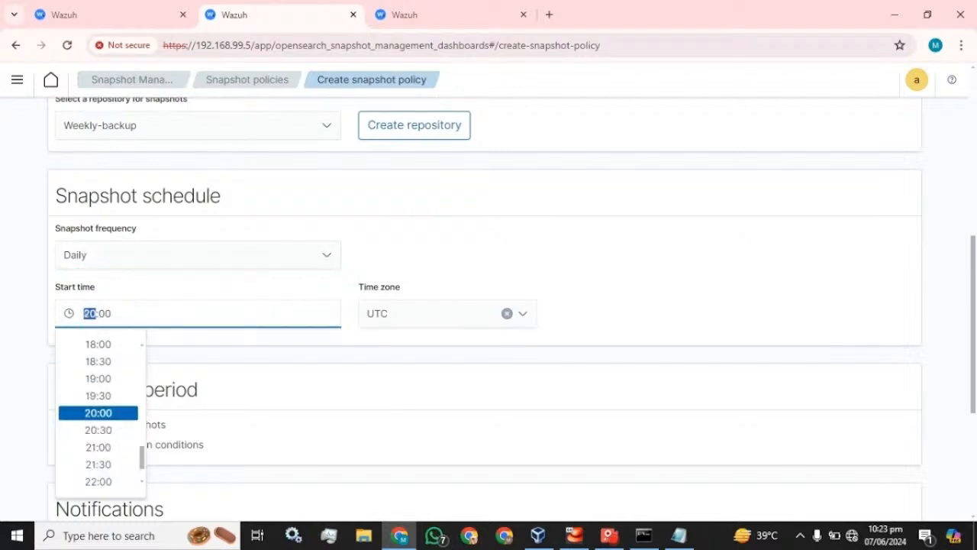
{"action": "type", "text": "22"}
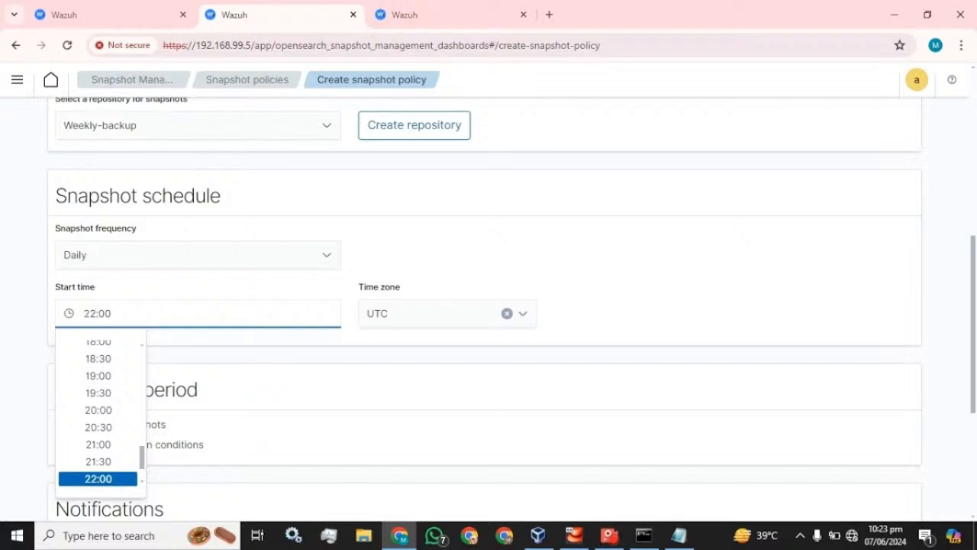
{"action": "key", "text": "shift+Left"}
{"action": "key", "text": "shift+Left"}
{"action": "type", "text": "25"}
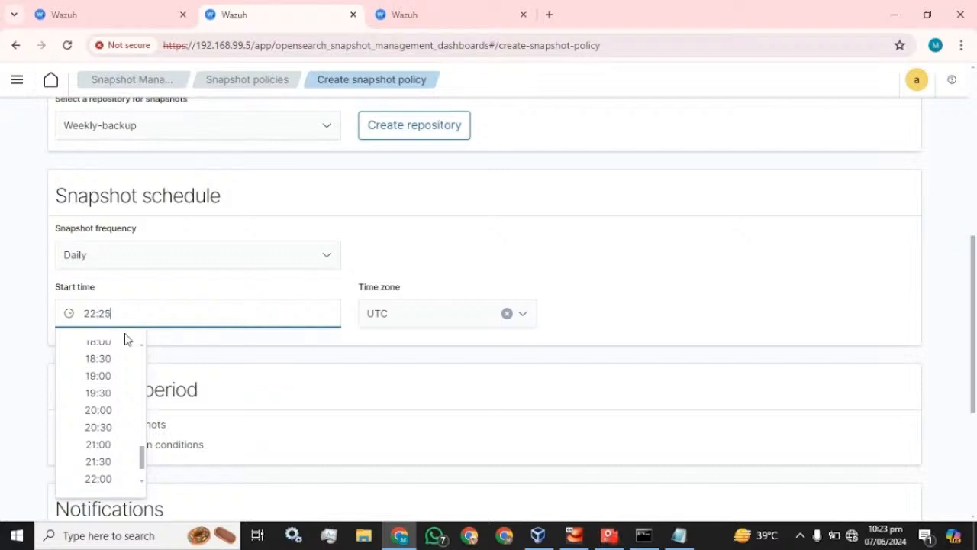
{"action": "left_click", "coordinate": [636, 287]}
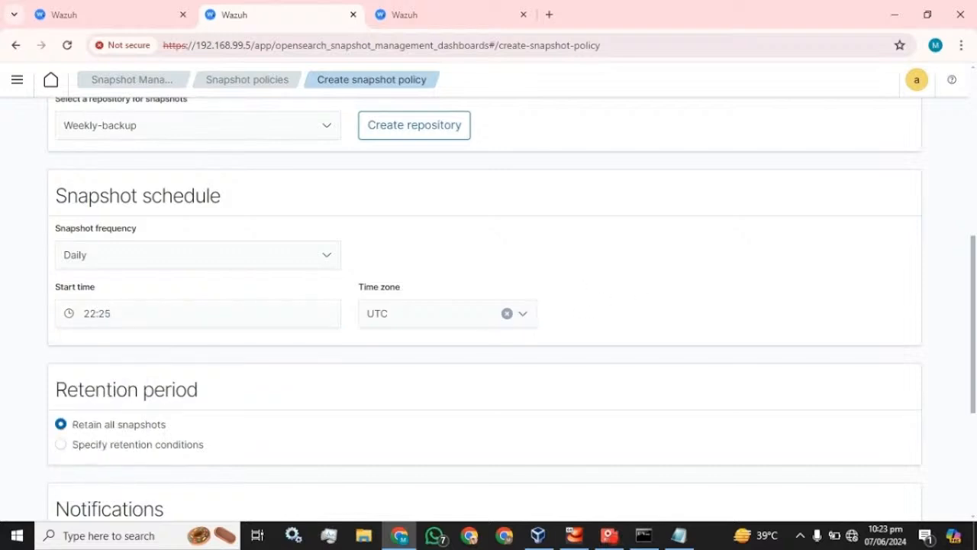
Browse the time zone list but leave it at UTC.
{"action": "left_click", "coordinate": [420, 317]}
{"action": "scroll", "coordinate": [442, 361], "scroll_direction": "down", "scroll_amount": 20}
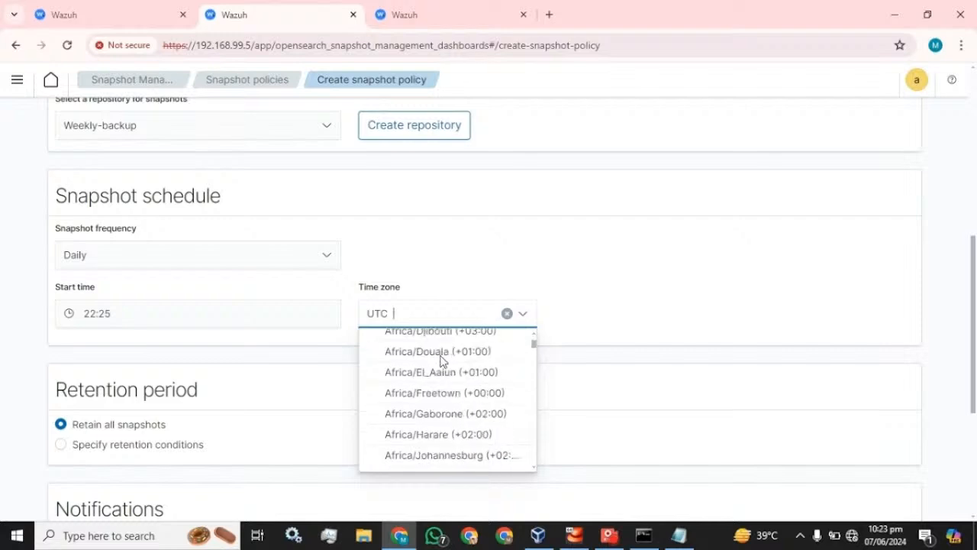
{"action": "scroll", "coordinate": [442, 361], "scroll_direction": "down", "scroll_amount": 20}
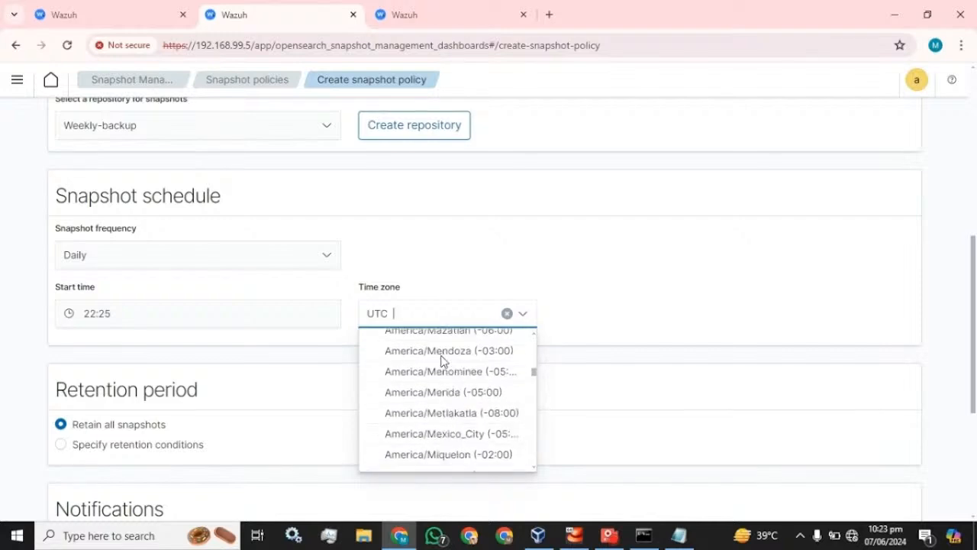
{"action": "scroll", "coordinate": [441, 361], "scroll_direction": "up", "scroll_amount": 3}
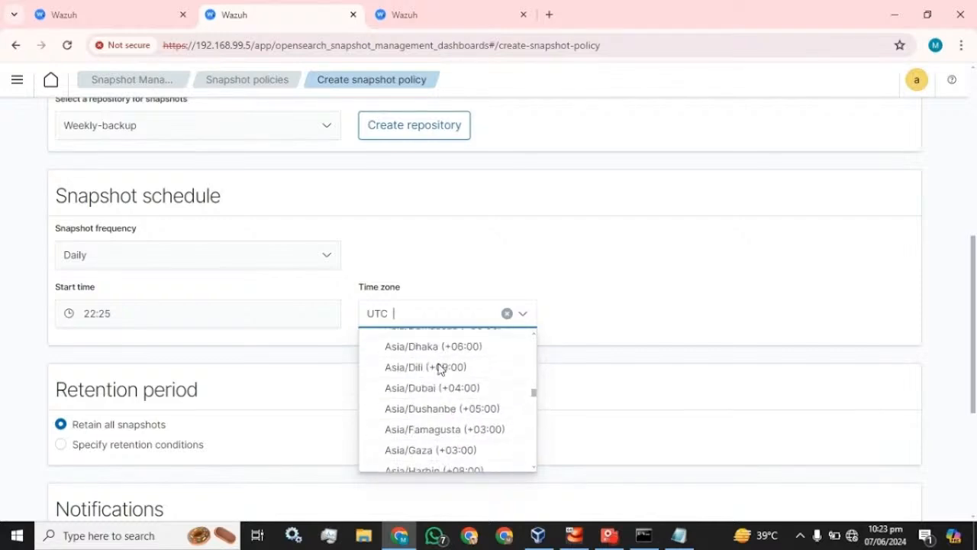
{"action": "scroll", "coordinate": [446, 397], "scroll_direction": "down", "scroll_amount": 1}
{"action": "scroll", "coordinate": [447, 395], "scroll_direction": "down", "scroll_amount": 3}
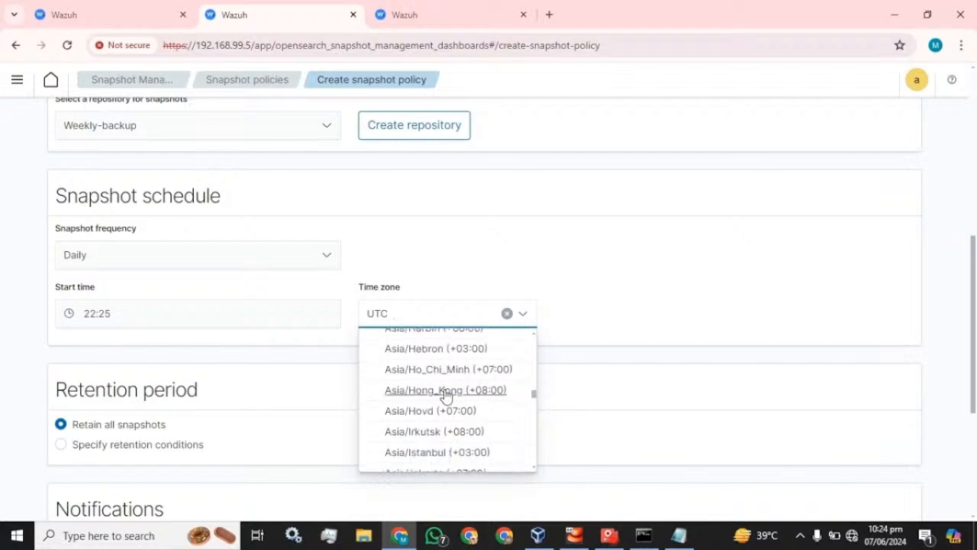
{"action": "scroll", "coordinate": [446, 395], "scroll_direction": "down", "scroll_amount": 3}
{"action": "scroll", "coordinate": [447, 395], "scroll_direction": "down", "scroll_amount": 5}
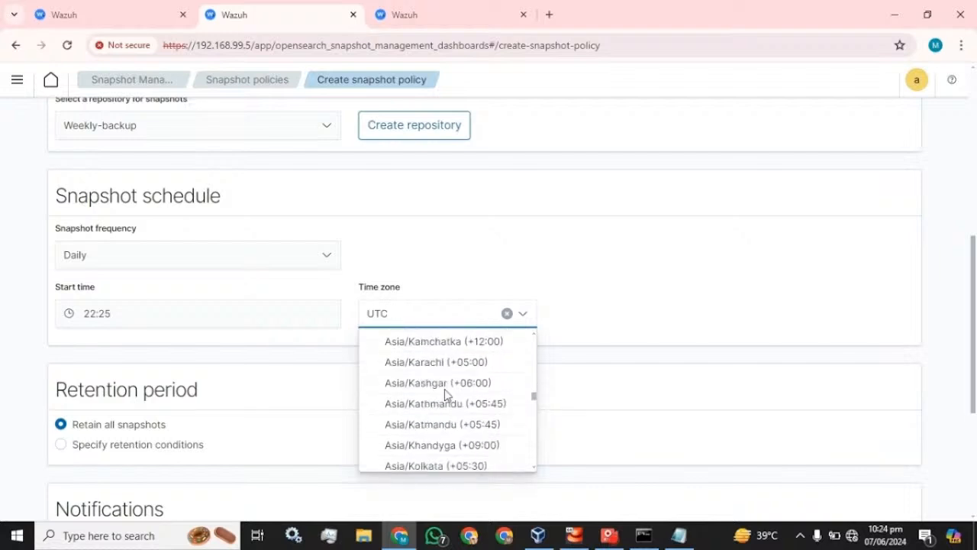
{"action": "scroll", "coordinate": [446, 395], "scroll_direction": "down", "scroll_amount": 3}
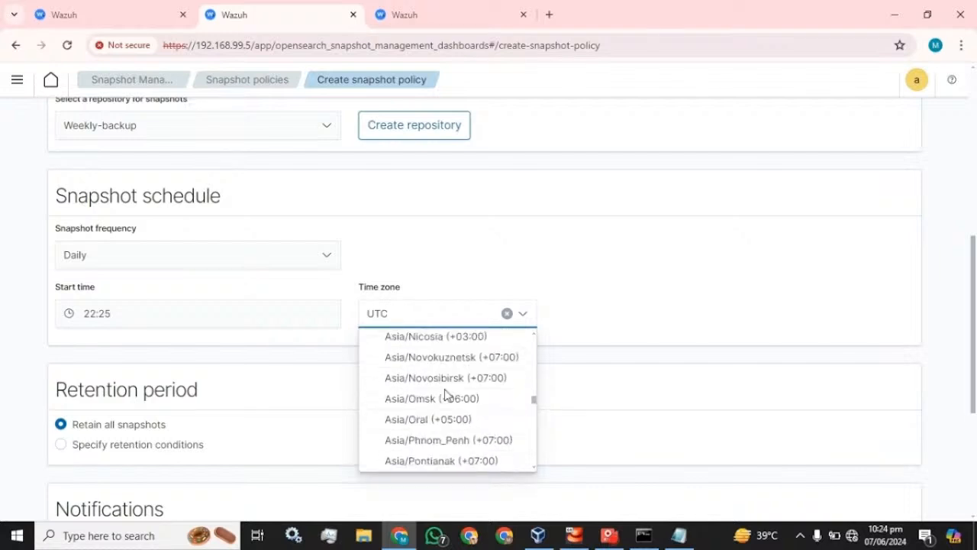
{"action": "scroll", "coordinate": [446, 394], "scroll_direction": "down", "scroll_amount": 1}
{"action": "scroll", "coordinate": [446, 392], "scroll_direction": "down", "scroll_amount": 2}
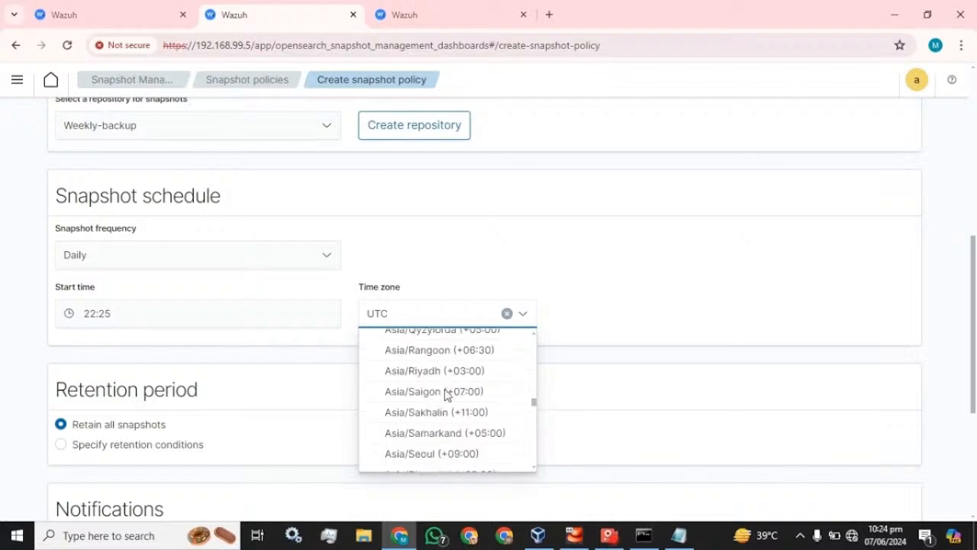
{"action": "left_click", "coordinate": [565, 274]}
{"action": "scroll", "coordinate": [194, 290], "scroll_direction": "down", "scroll_amount": 3}
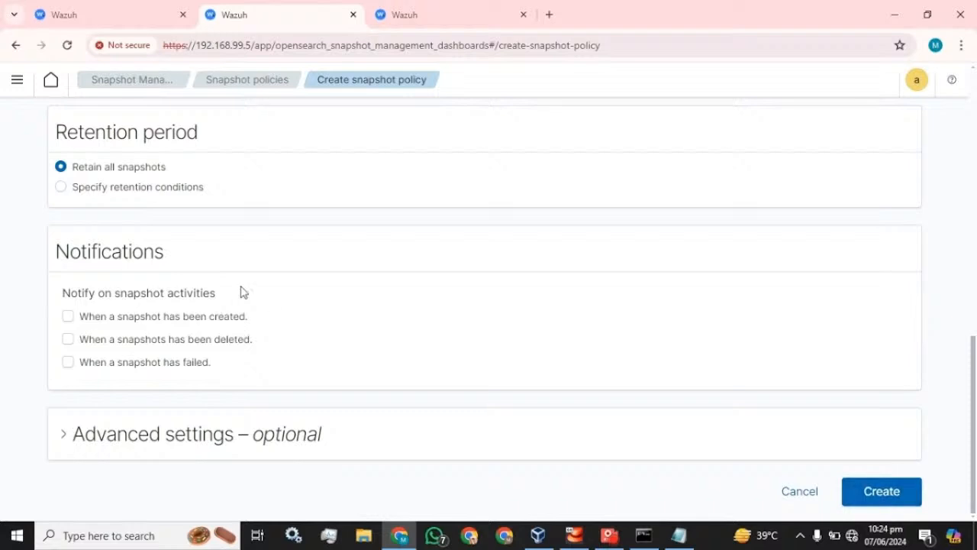
{"action": "scroll", "coordinate": [242, 290], "scroll_direction": "up", "scroll_amount": 2}
{"action": "scroll", "coordinate": [242, 291], "scroll_direction": "down", "scroll_amount": 2}
After the lowercase-name error, rename the policy weekly_backup_policy and create it again.
{"action": "left_click", "coordinate": [870, 493]}
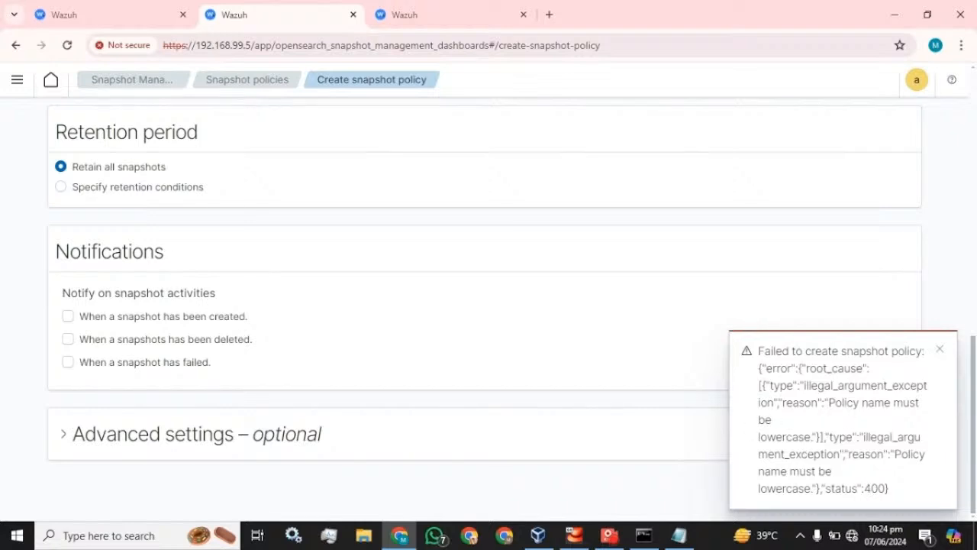
{"action": "scroll", "coordinate": [460, 372], "scroll_direction": "up", "scroll_amount": 10}
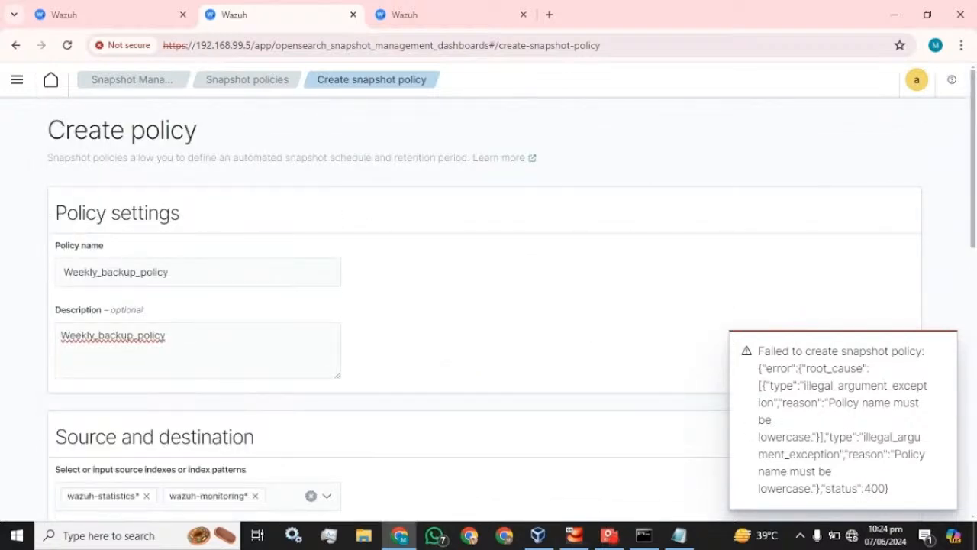
{"action": "left_click", "coordinate": [73, 272]}
{"action": "key", "text": "BackSpace"}
{"action": "type", "text": "2"}
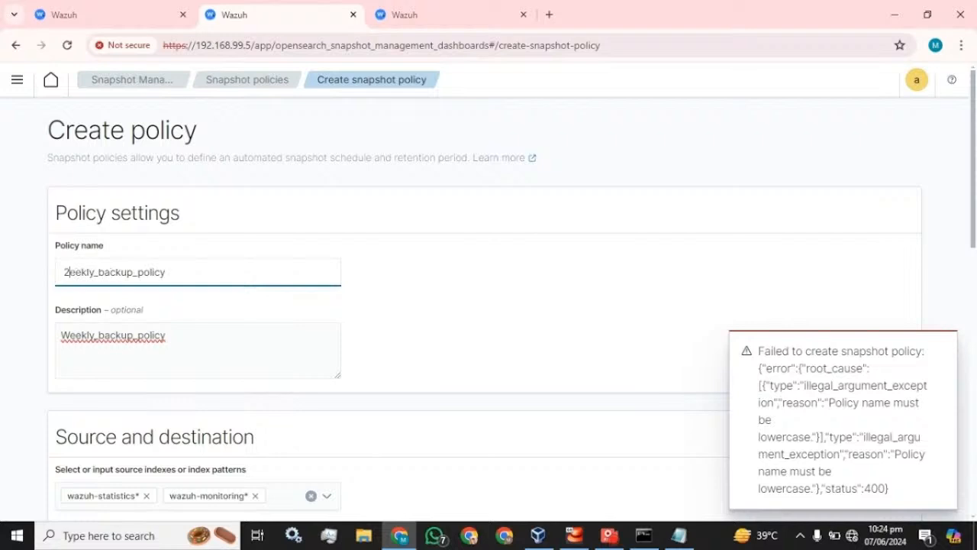
{"action": "key", "text": "BackSpace"}
{"action": "type", "text": "w"}
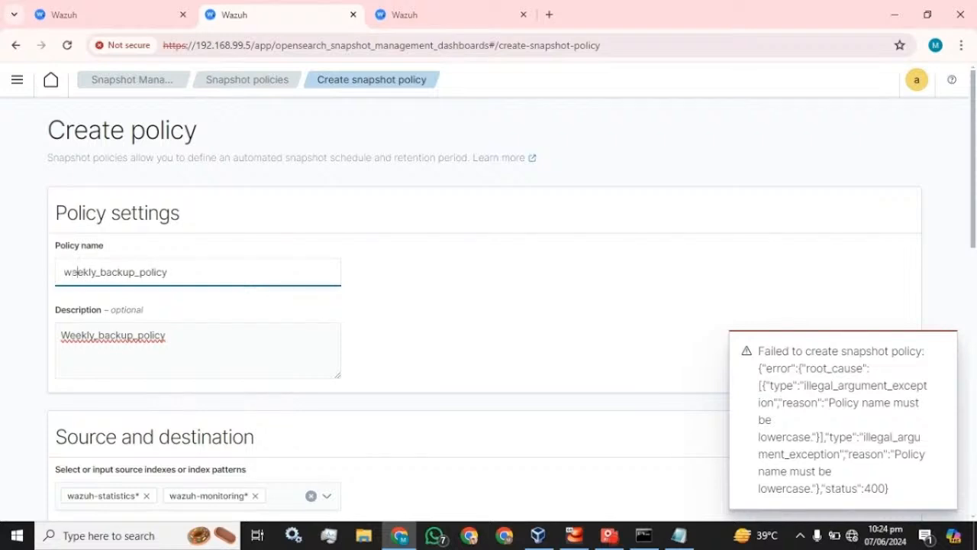
{"action": "left_click", "coordinate": [416, 283]}
{"action": "scroll", "coordinate": [481, 316], "scroll_direction": "down", "scroll_amount": 10}
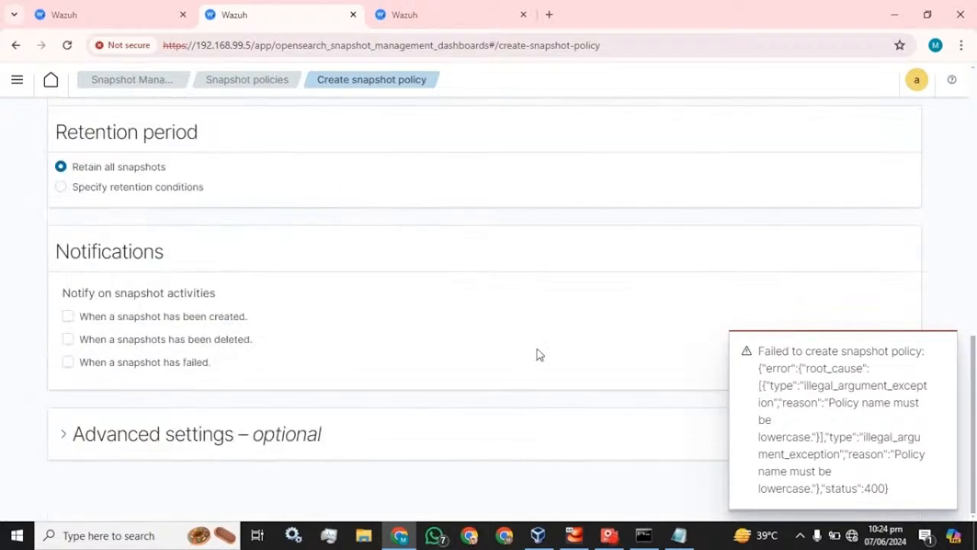
{"action": "left_click", "coordinate": [940, 350]}
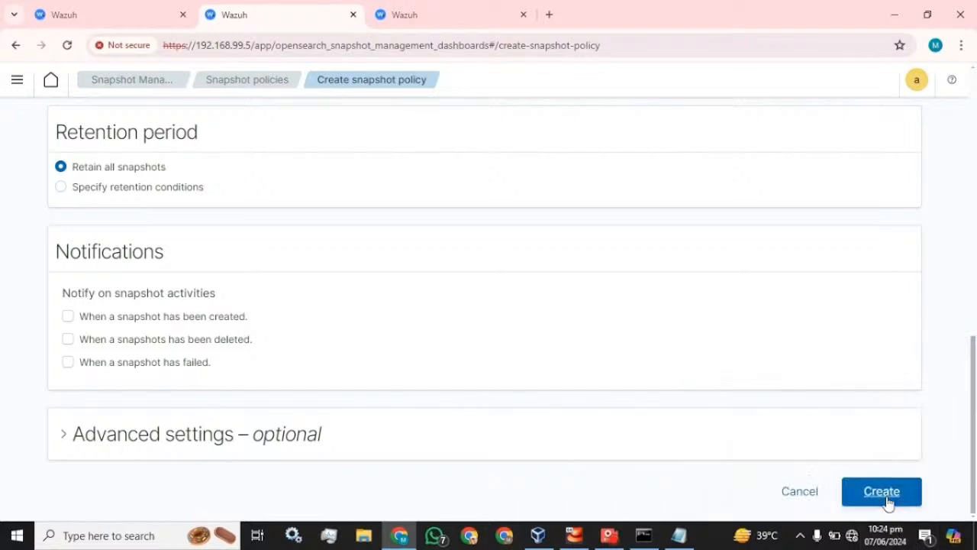
{"action": "left_click", "coordinate": [885, 493]}
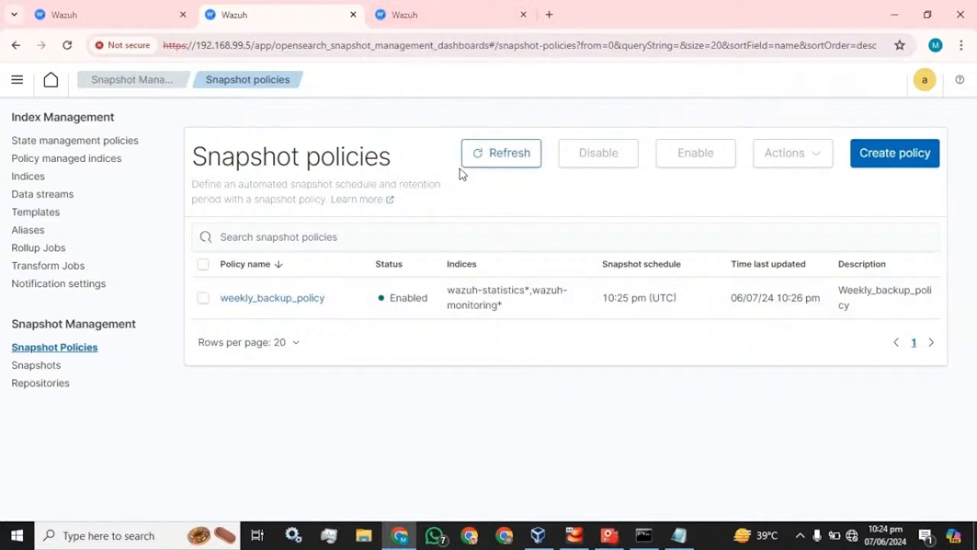
View the Snapshots page, which lists no snapshots yet.
{"action": "left_click", "coordinate": [29, 371]}
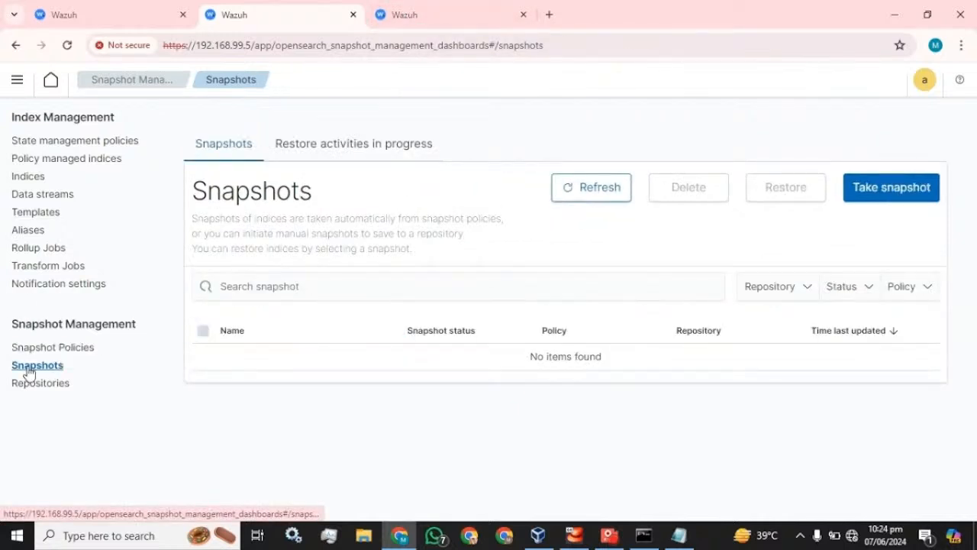
{"action": "left_click", "coordinate": [47, 348]}
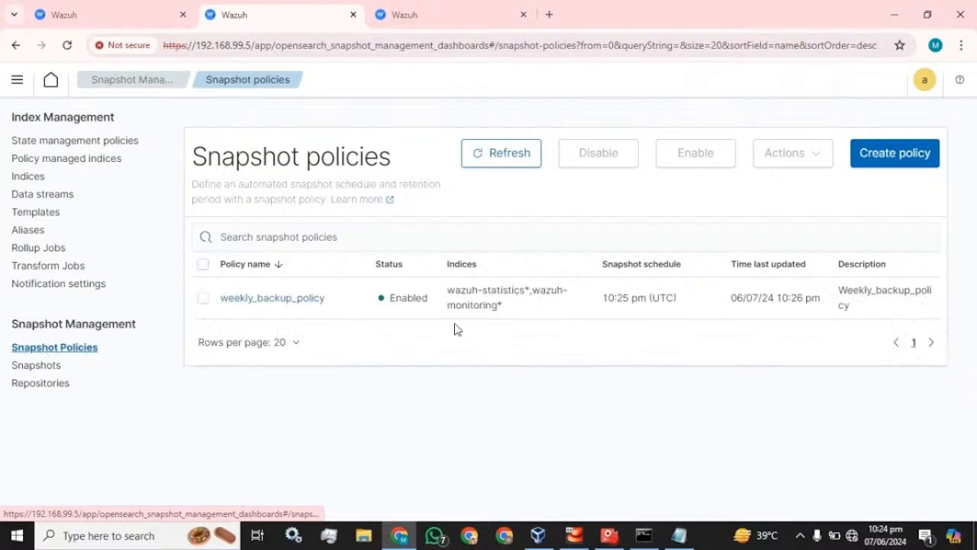
{"action": "left_click", "coordinate": [36, 367]}
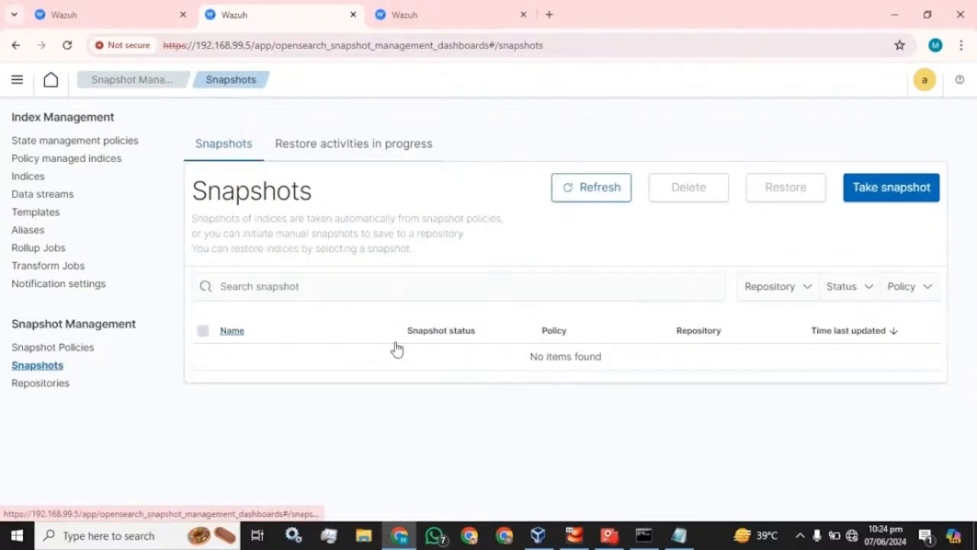
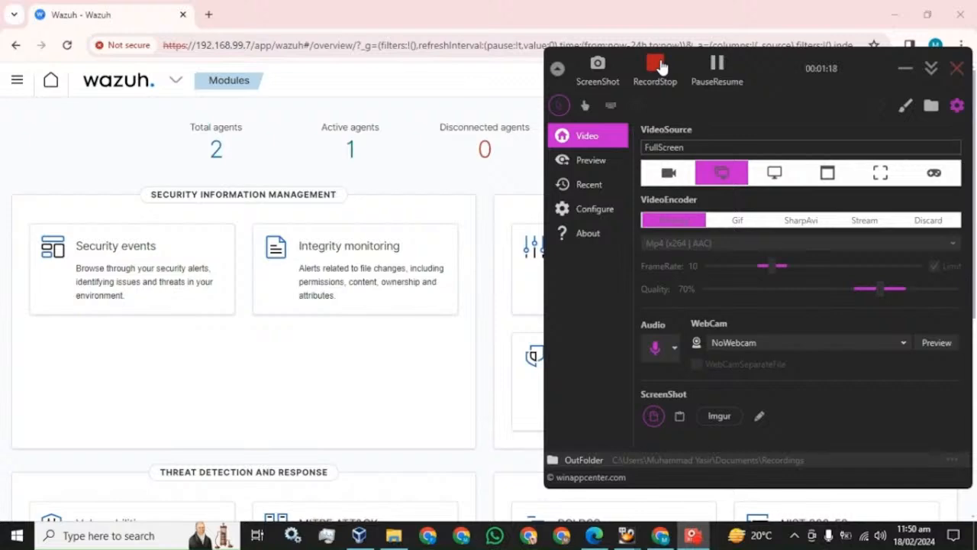
Open Command Prompt from the Start search with cmd.
{"action": "left_click", "coordinate": [423, 22]}
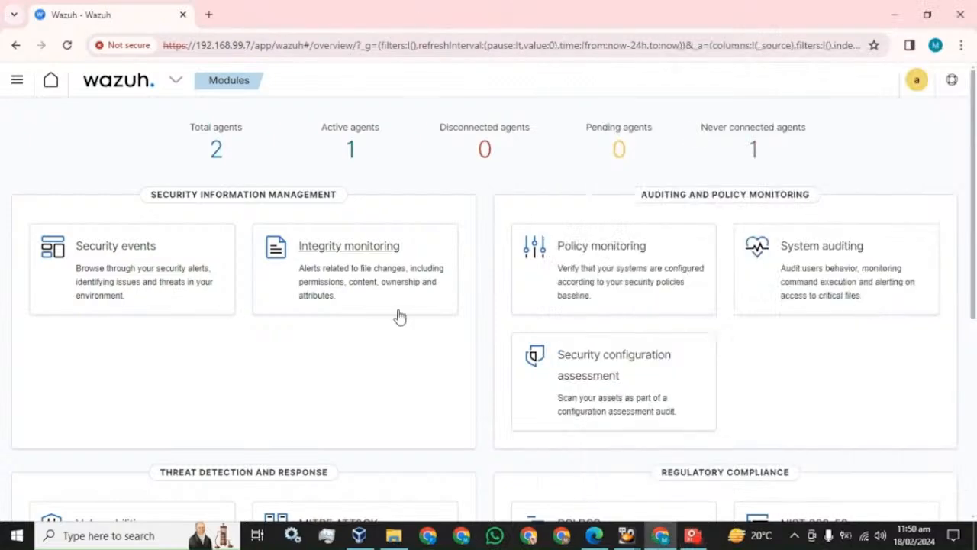
{"action": "key", "text": "super"}
{"action": "type", "text": "cmd"}
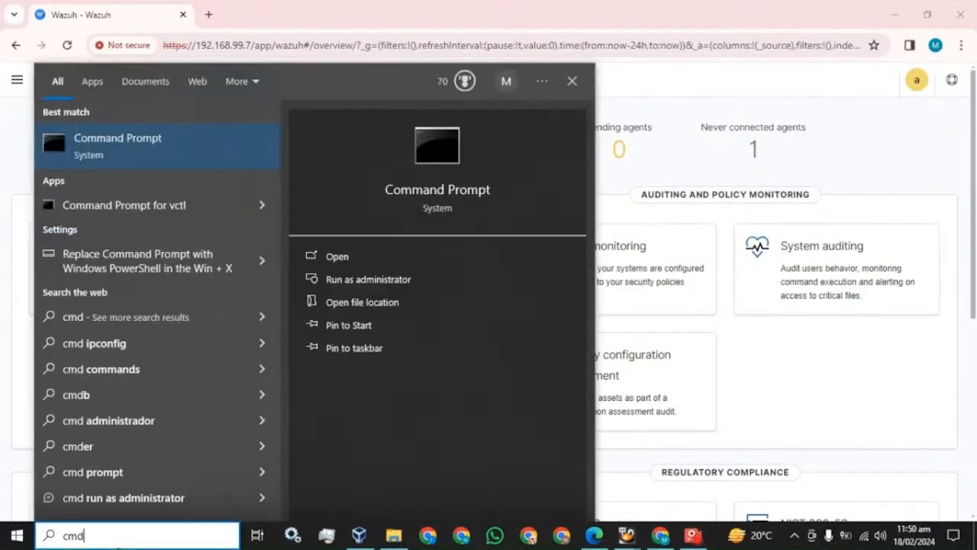
{"action": "key", "text": "Return"}
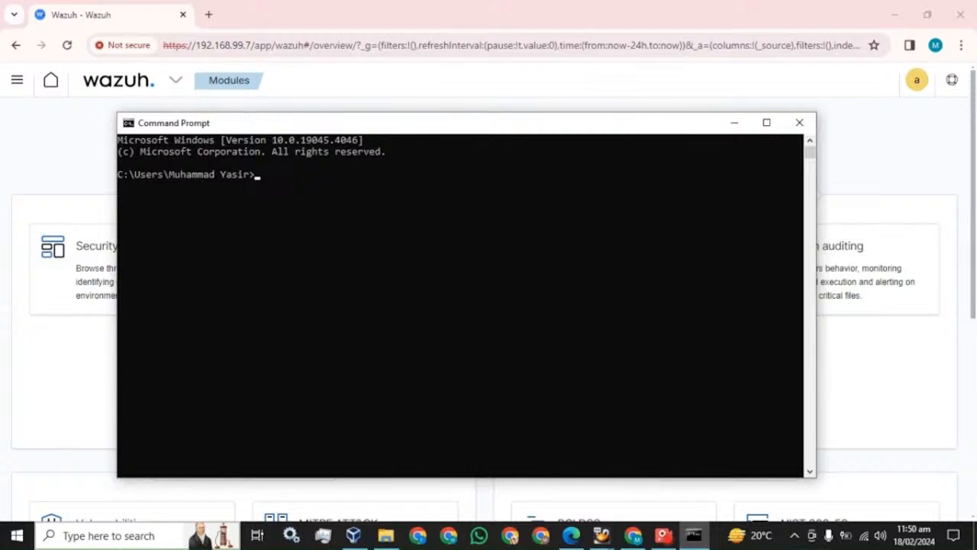
{"action": "type", "text": "ssh root@192.16"}
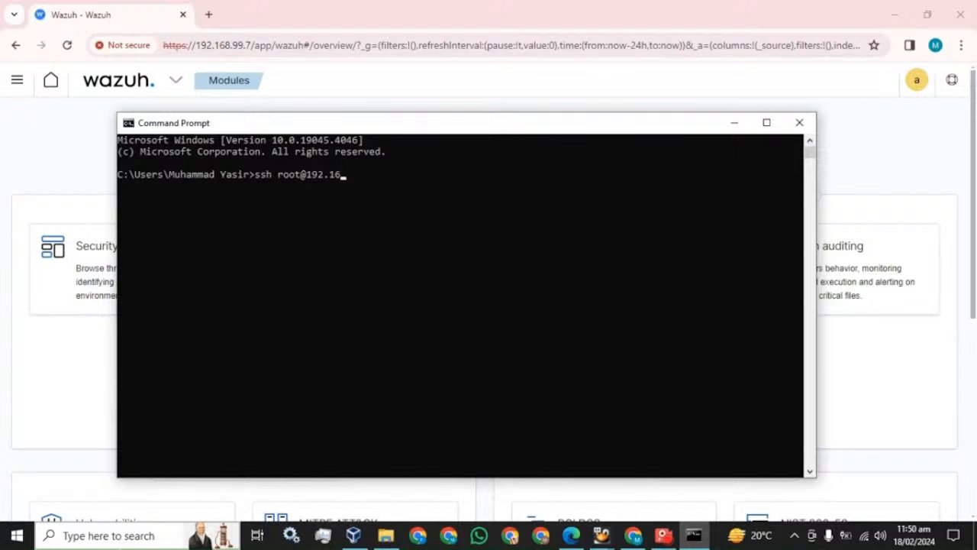
{"action": "type", "text": "8.99.5"}
{"action": "key", "text": "Return"}
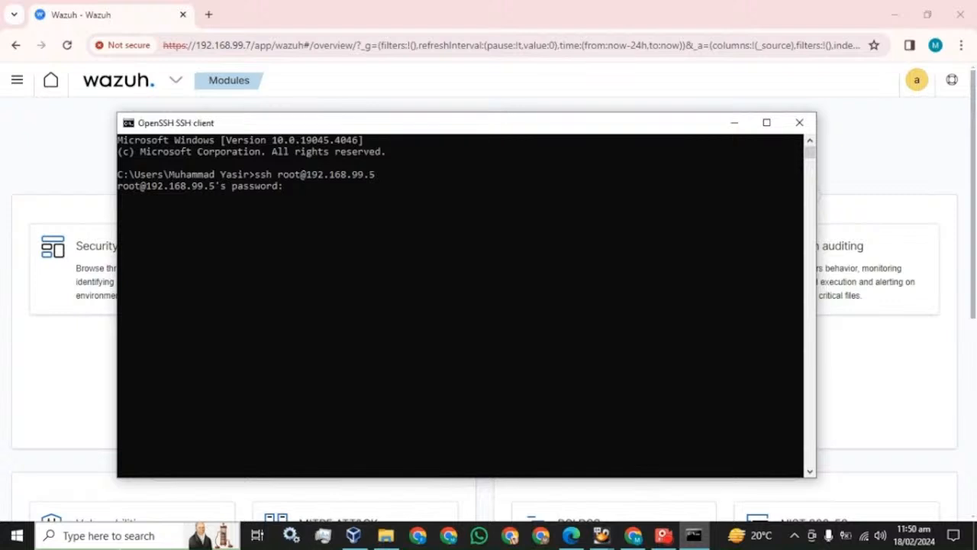
{"action": "key", "text": "Return"}
{"action": "type", "text": "clear"}
{"action": "key", "text": "Return"}
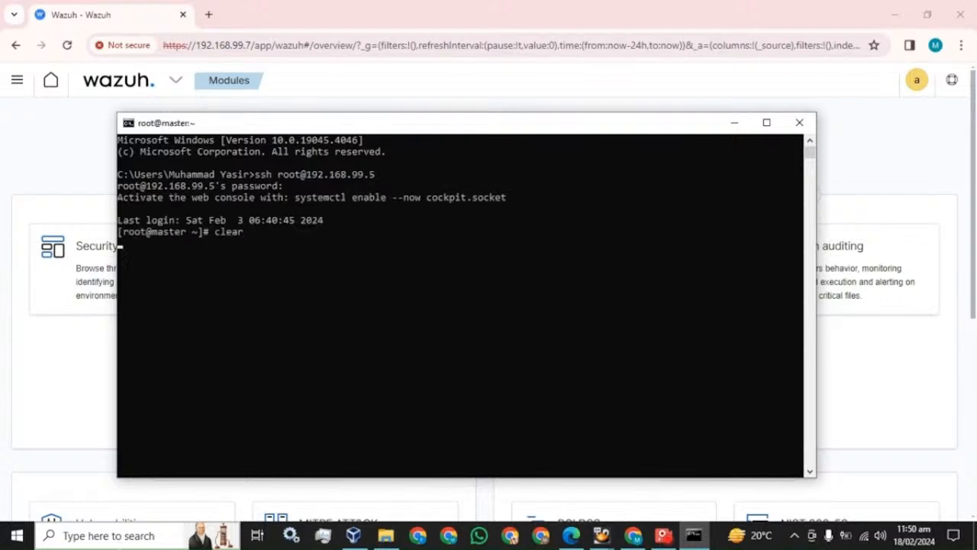
{"action": "key", "text": "Return"}
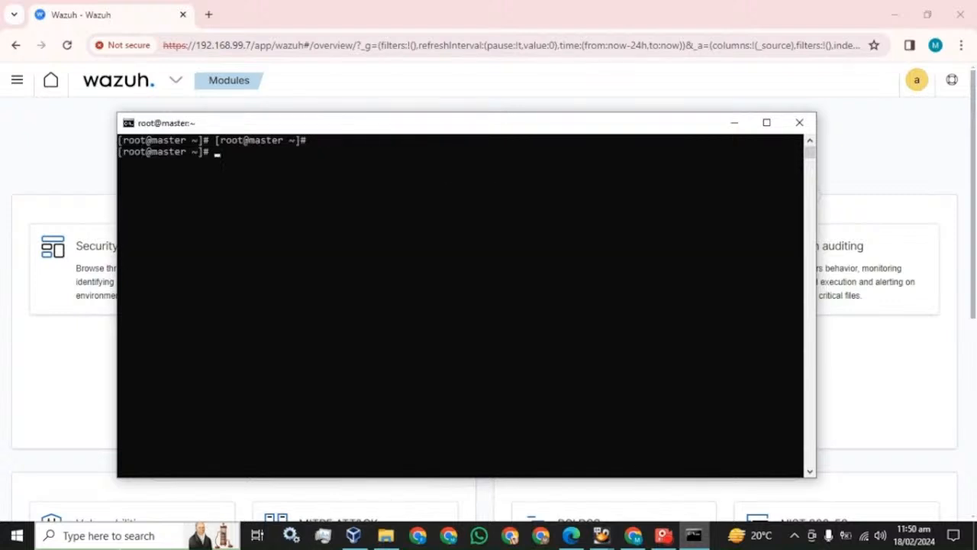
{"action": "left_click", "coordinate": [571, 536]}
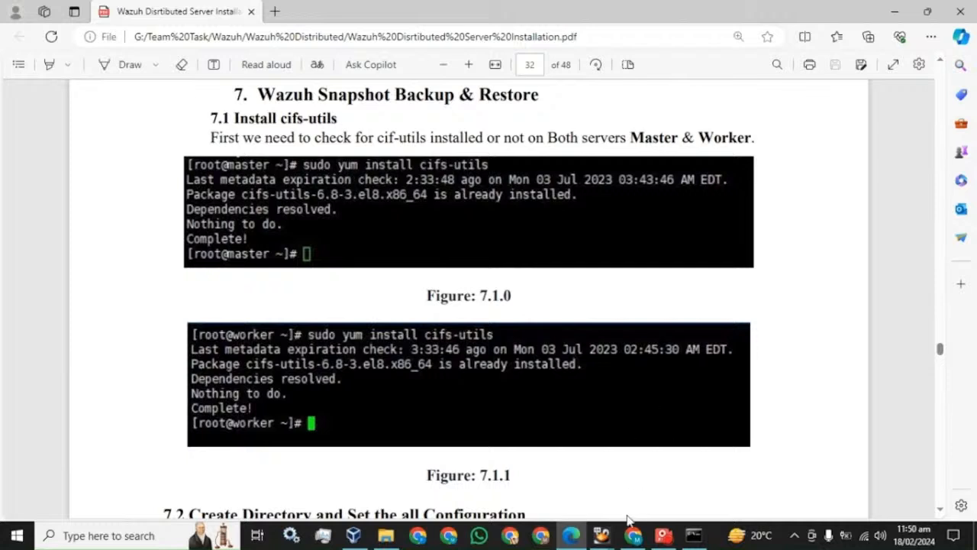
Run sudo yum install cifs-utils on the master; cifs-utils-6.8-3.el8 is already installed.
{"action": "mouse_move", "coordinate": [694, 536]}
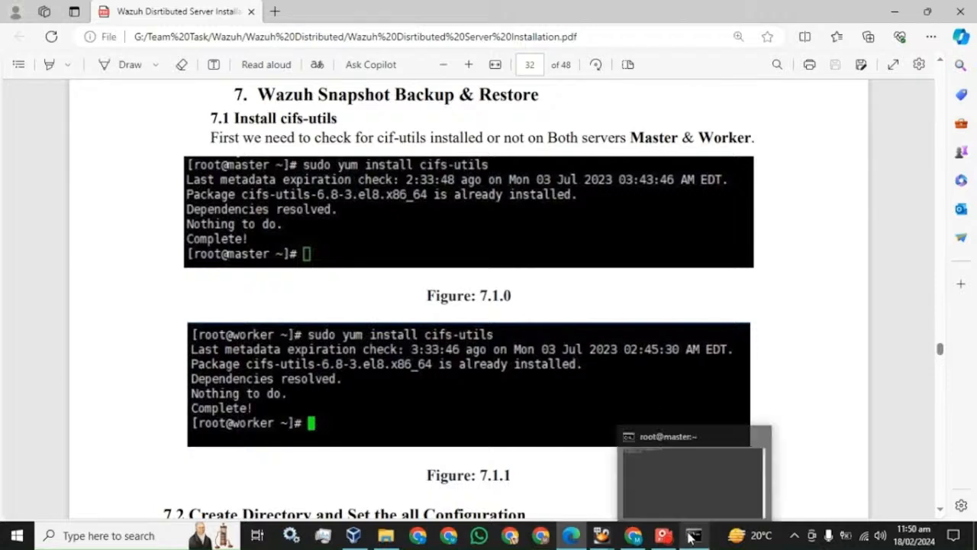
{"action": "left_click", "coordinate": [727, 433]}
{"action": "left_click_drag", "start_coordinate": [536, 127], "coordinate": [551, 208]}
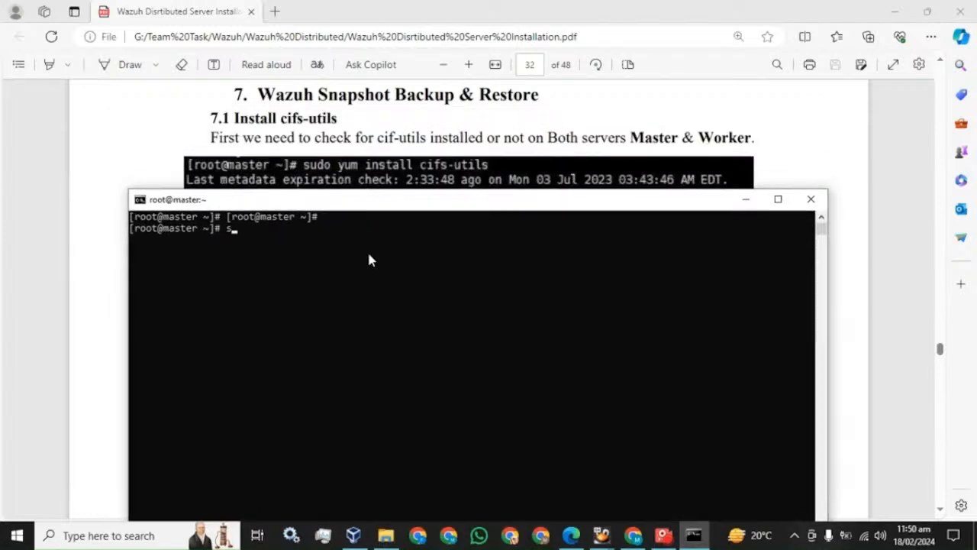
{"action": "type", "text": "sudo yum install ci"}
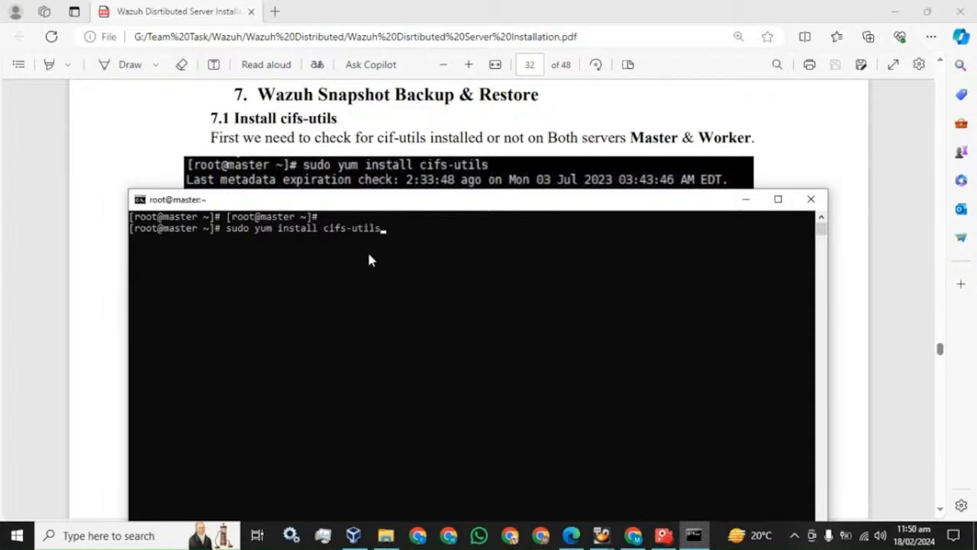
{"action": "type", "text": "fs-utils"}
{"action": "key", "text": "Return"}
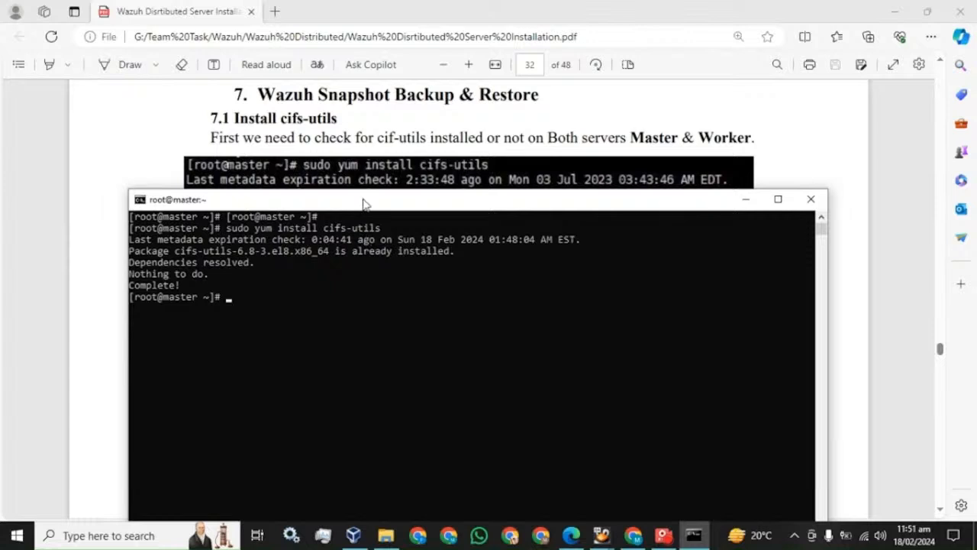
{"action": "left_click", "coordinate": [136, 132]}
Scroll the PDF to section 7.2 and highlight its heading and the snapshot-folder paragraph.
{"action": "scroll", "coordinate": [263, 221], "scroll_direction": "down", "scroll_amount": 5}
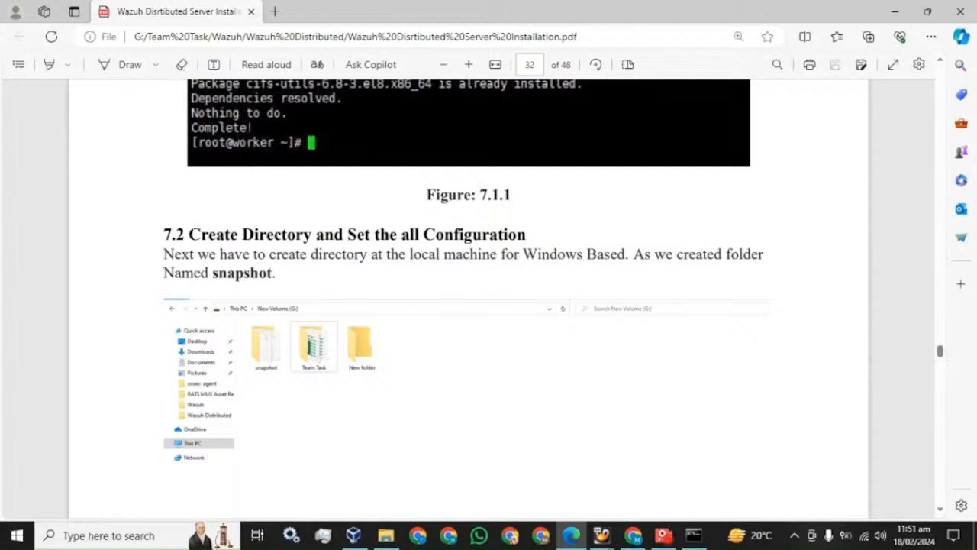
{"action": "left_click_drag", "start_coordinate": [189, 235], "coordinate": [535, 243]}
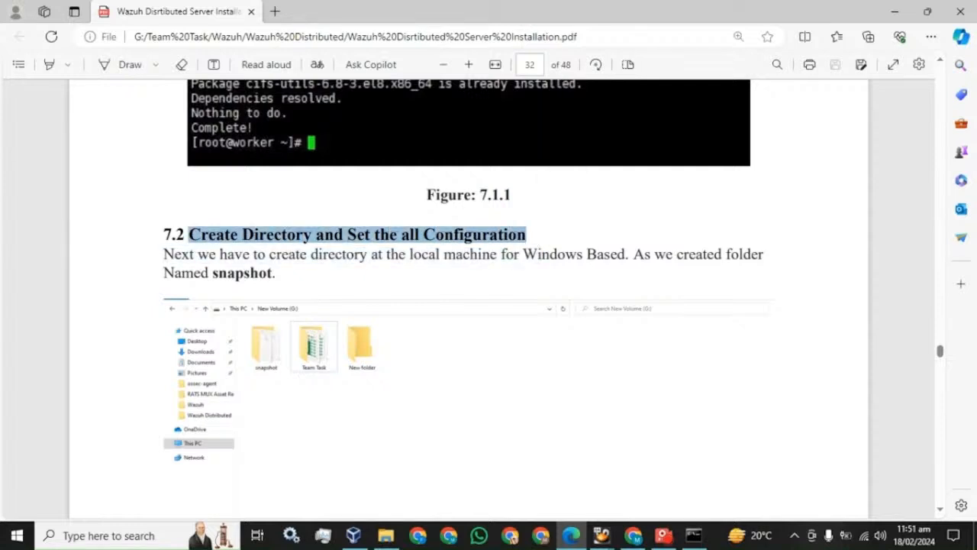
{"action": "left_click_drag", "start_coordinate": [163, 254], "coordinate": [275, 276]}
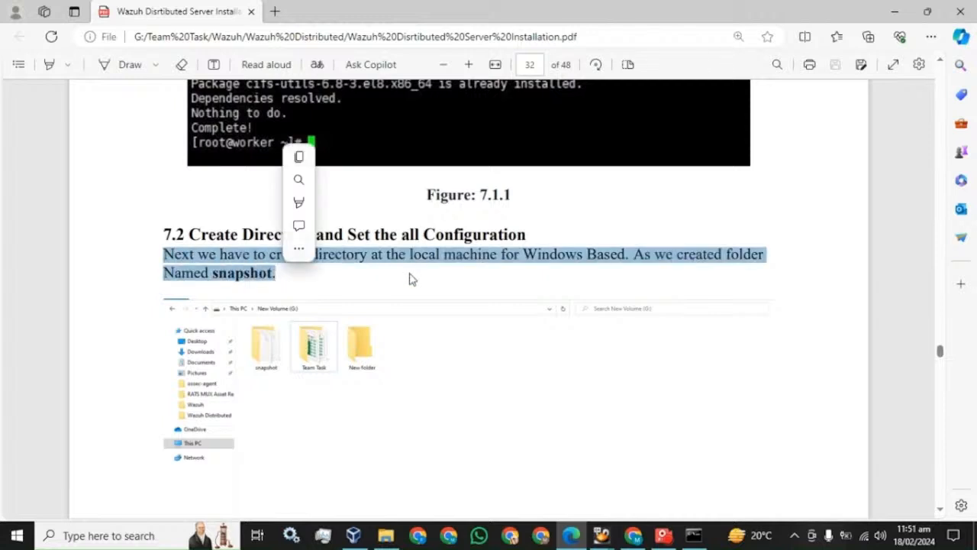
{"action": "left_click", "coordinate": [386, 533]}
Add a new folder named 'snapshot' at the root of Testing (J:).
{"action": "right_click", "coordinate": [397, 215]}
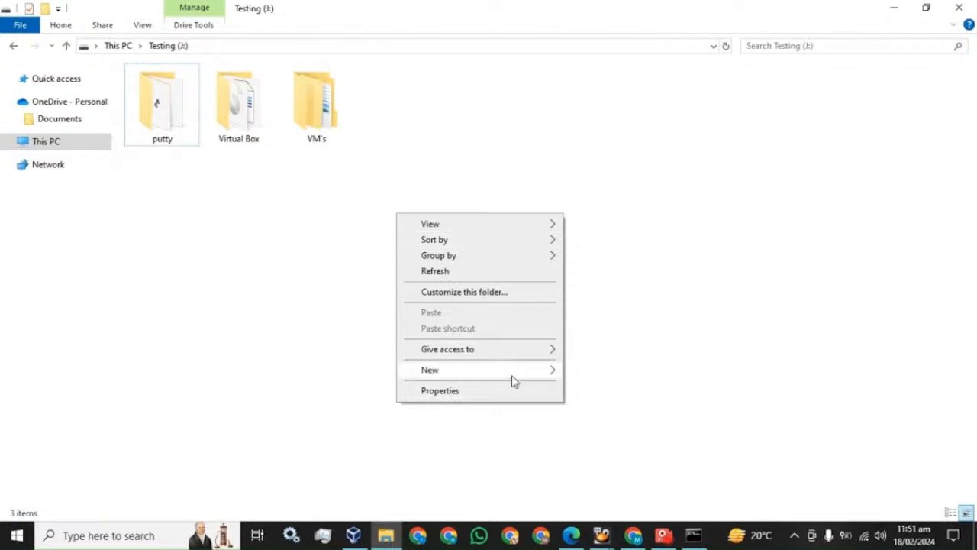
{"action": "mouse_move", "coordinate": [519, 374]}
{"action": "left_click", "coordinate": [594, 177]}
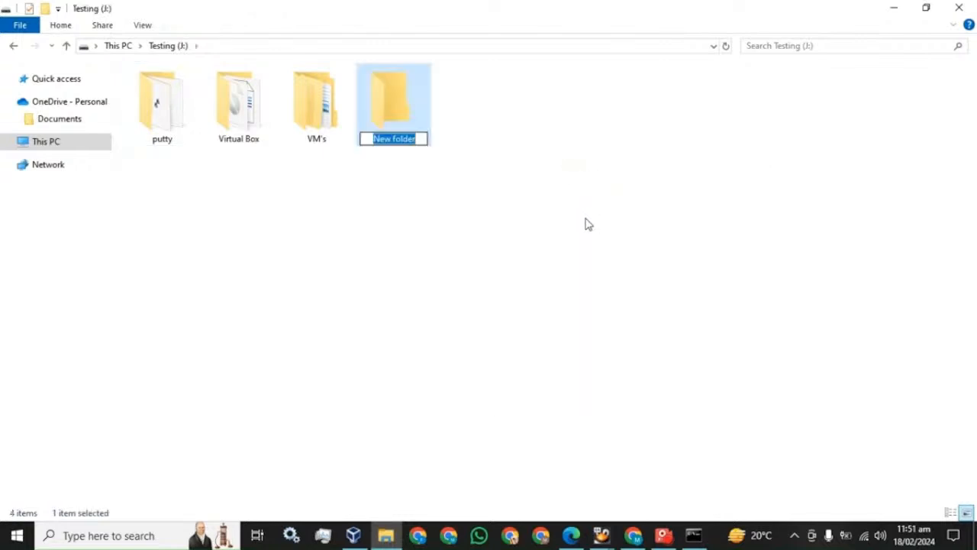
{"action": "type", "text": "snapshot"}
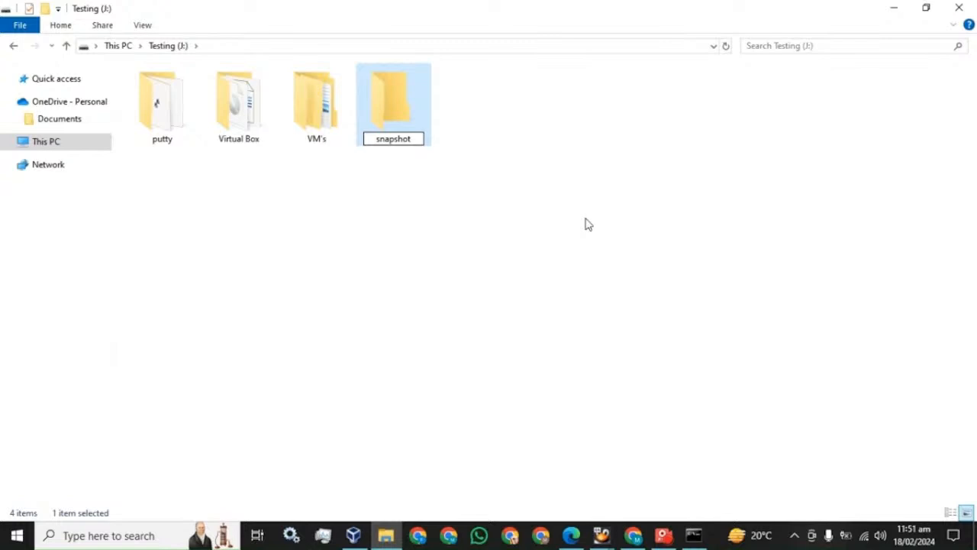
{"action": "key", "text": "Return"}
Read further down the guide, then bring up the snapshot folder's context menu.
{"action": "left_click", "coordinate": [574, 535]}
{"action": "scroll", "coordinate": [470, 337], "scroll_direction": "down", "scroll_amount": 3}
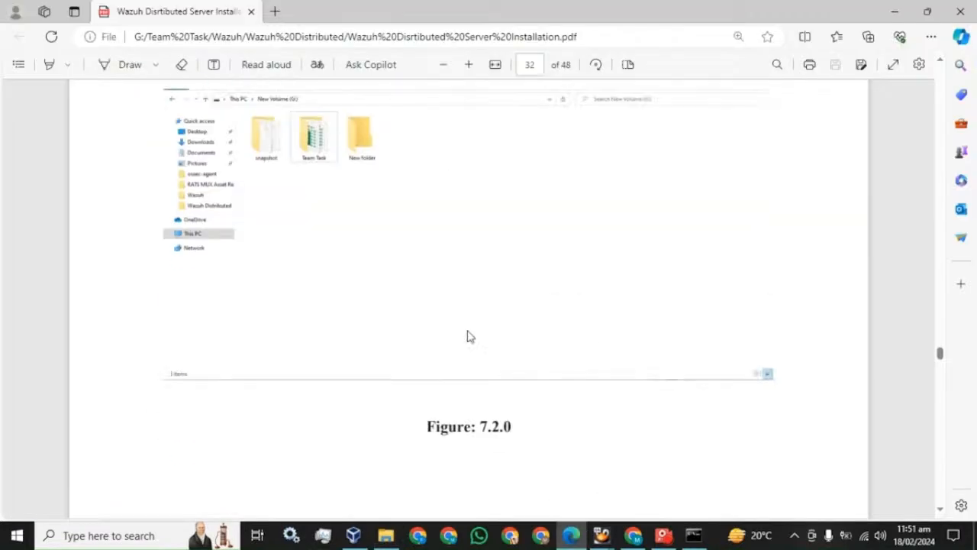
{"action": "scroll", "coordinate": [469, 337], "scroll_direction": "down", "scroll_amount": 5}
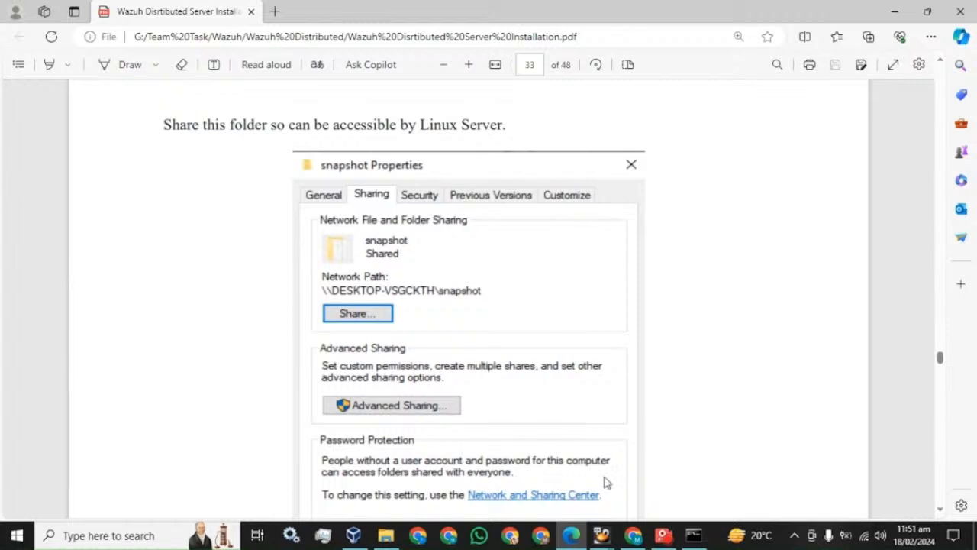
{"action": "left_click", "coordinate": [397, 528]}
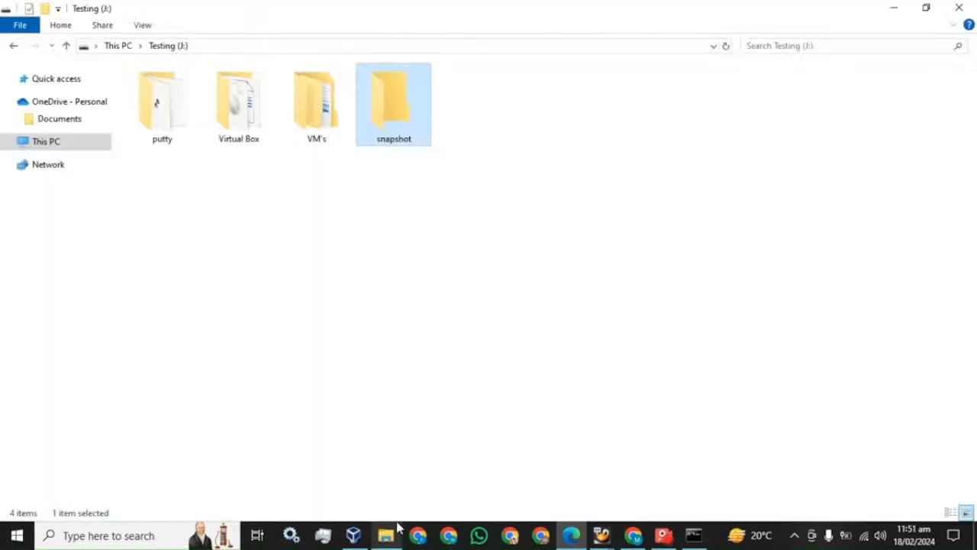
{"action": "right_click", "coordinate": [387, 105]}
Share the snapshot folder with the local user at Read/Write permission.
{"action": "left_click", "coordinate": [424, 471]}
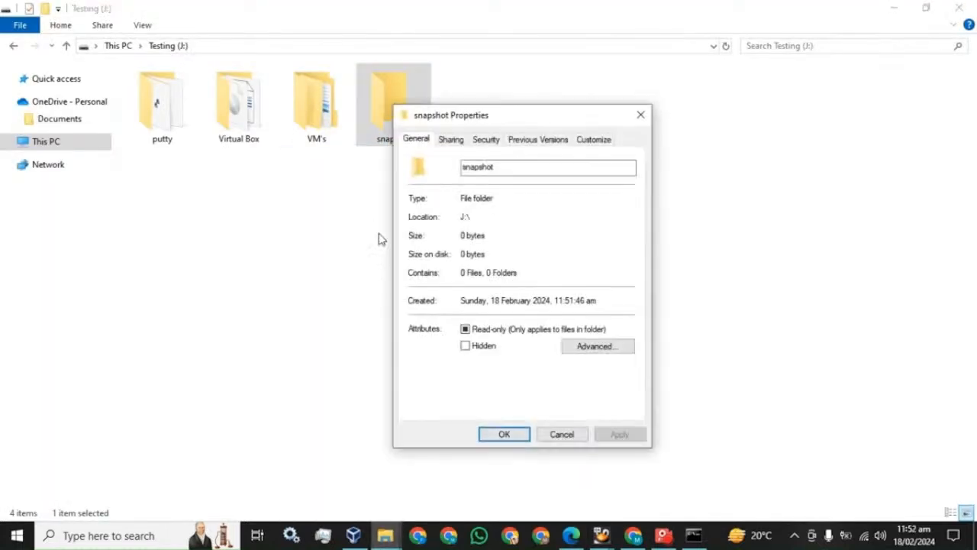
{"action": "left_click", "coordinate": [451, 141]}
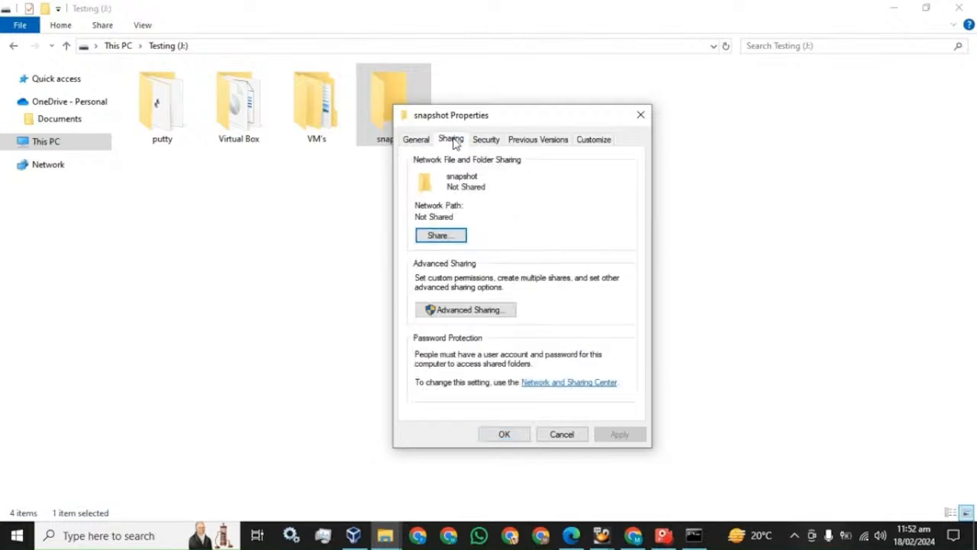
{"action": "left_click", "coordinate": [439, 237]}
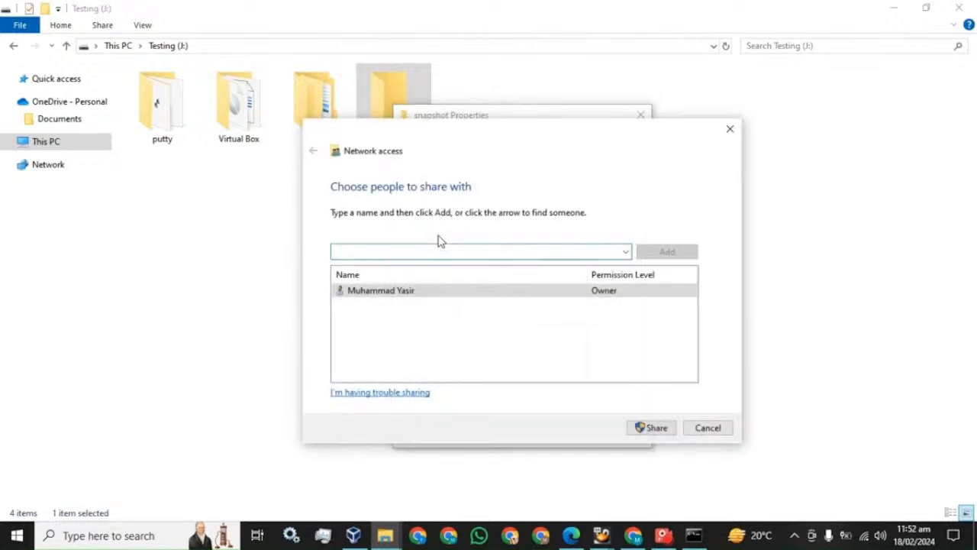
{"action": "left_click", "coordinate": [626, 253]}
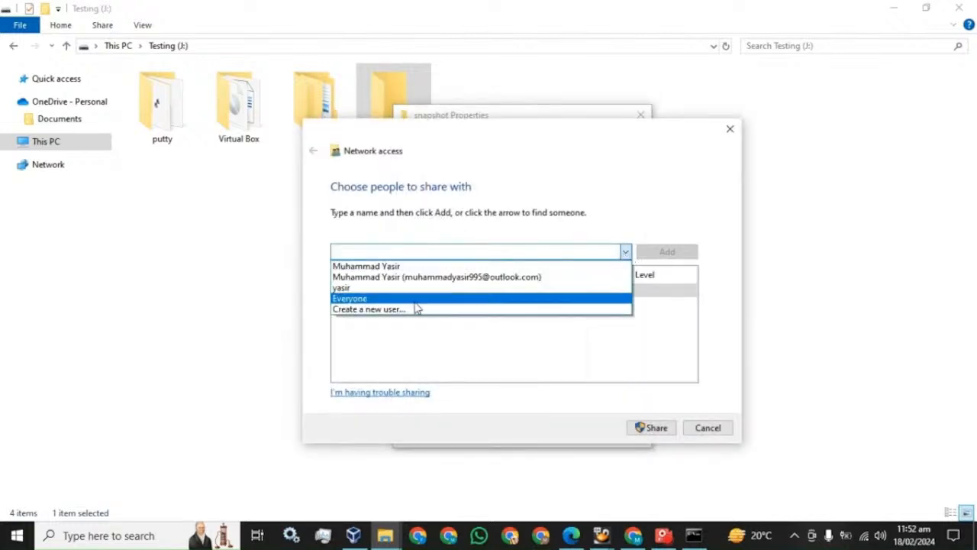
{"action": "left_click", "coordinate": [341, 292]}
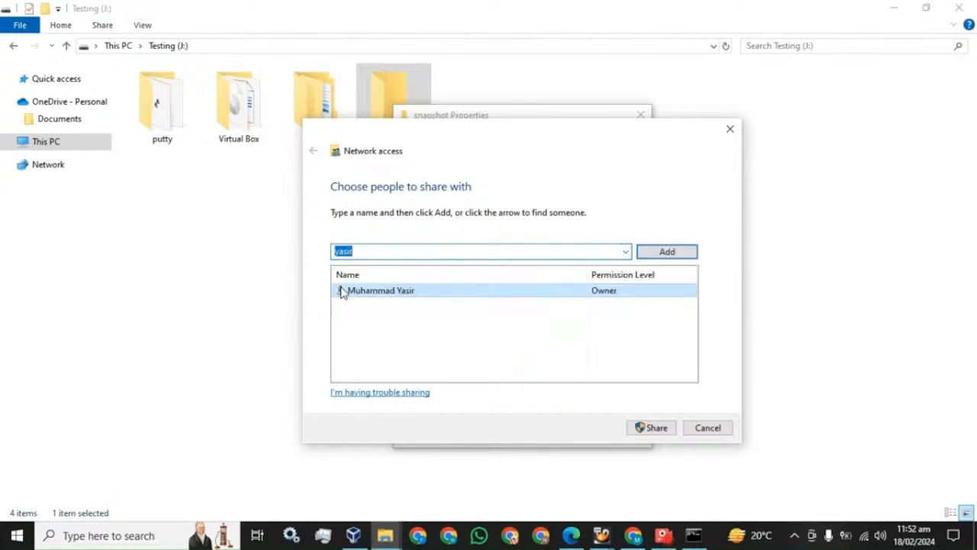
{"action": "left_click", "coordinate": [674, 256]}
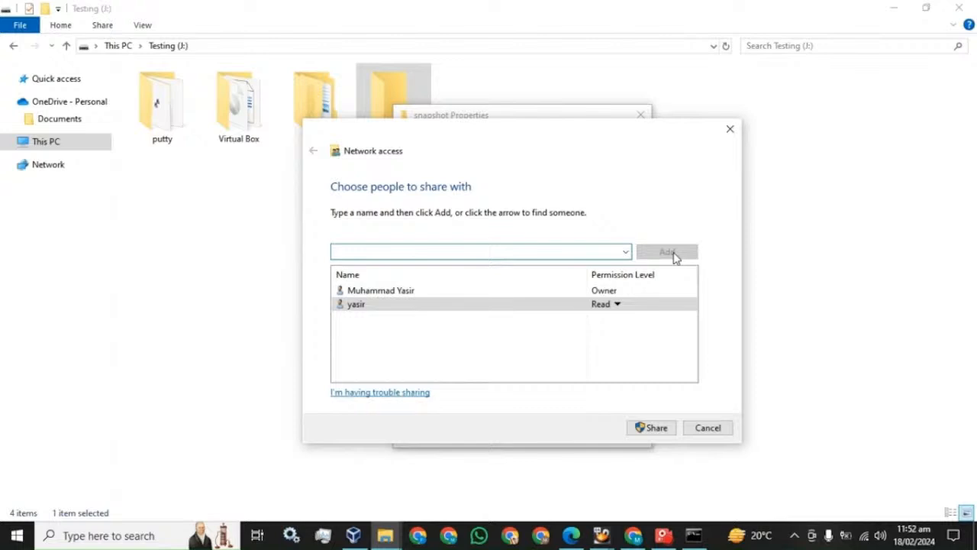
{"action": "left_click", "coordinate": [617, 304]}
{"action": "left_click", "coordinate": [659, 324]}
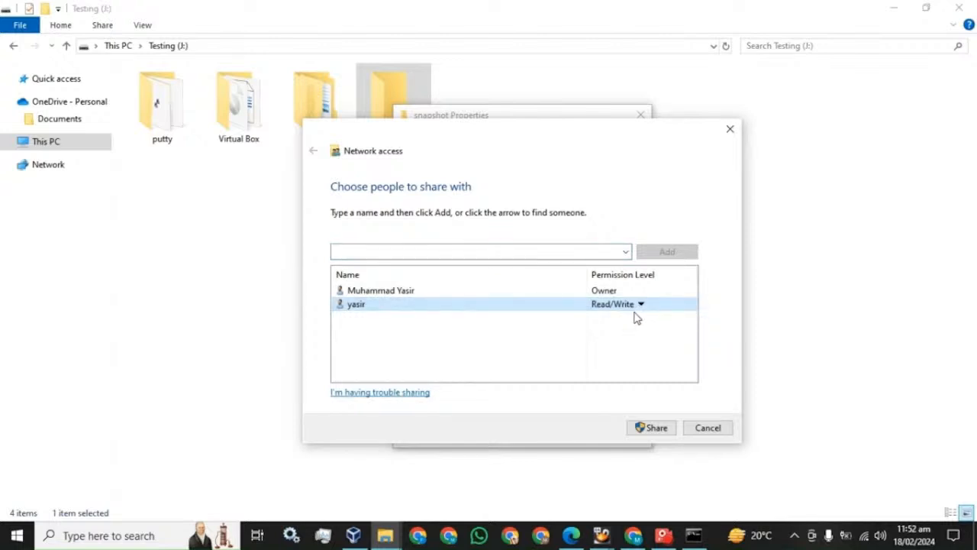
Confirm the share and close the snapshot Properties dialog.
{"action": "left_click", "coordinate": [649, 429]}
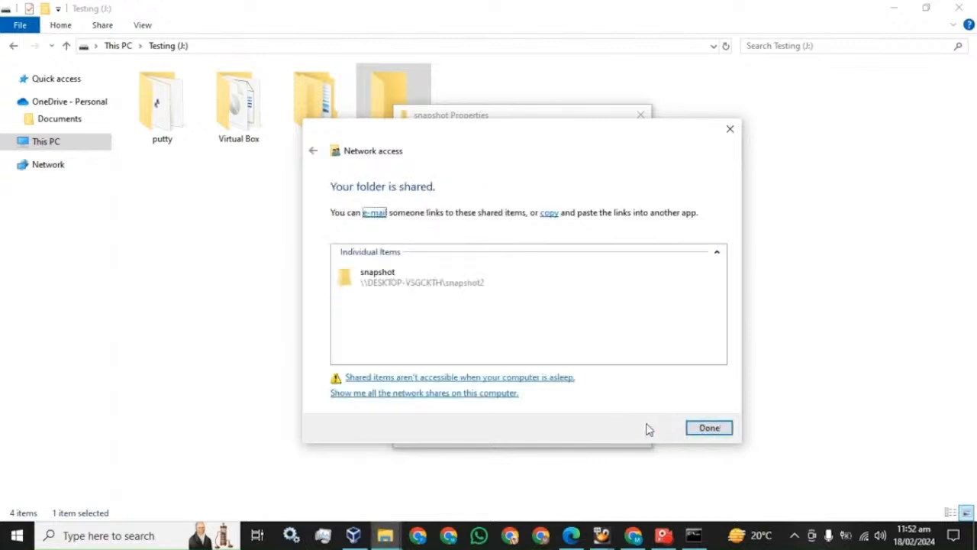
{"action": "left_click", "coordinate": [484, 290]}
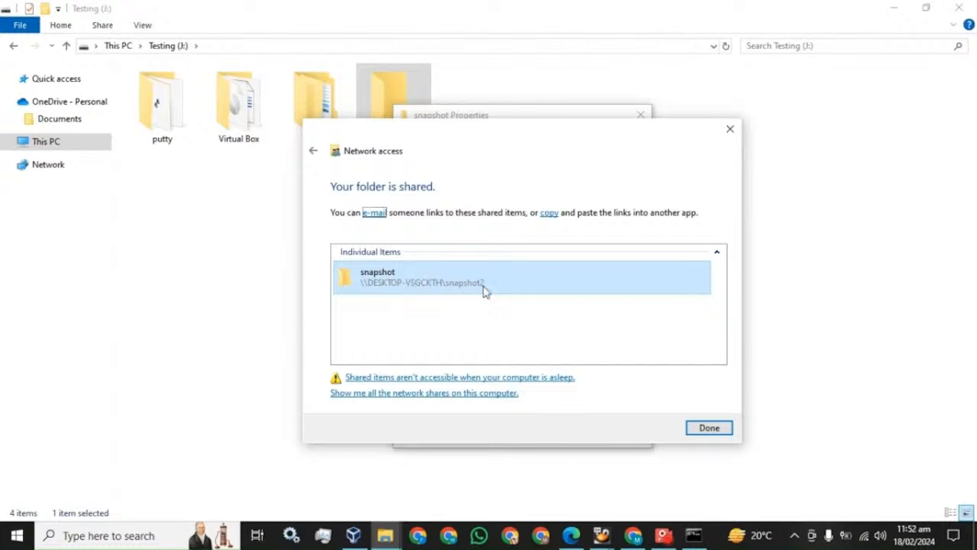
{"action": "left_click", "coordinate": [706, 431]}
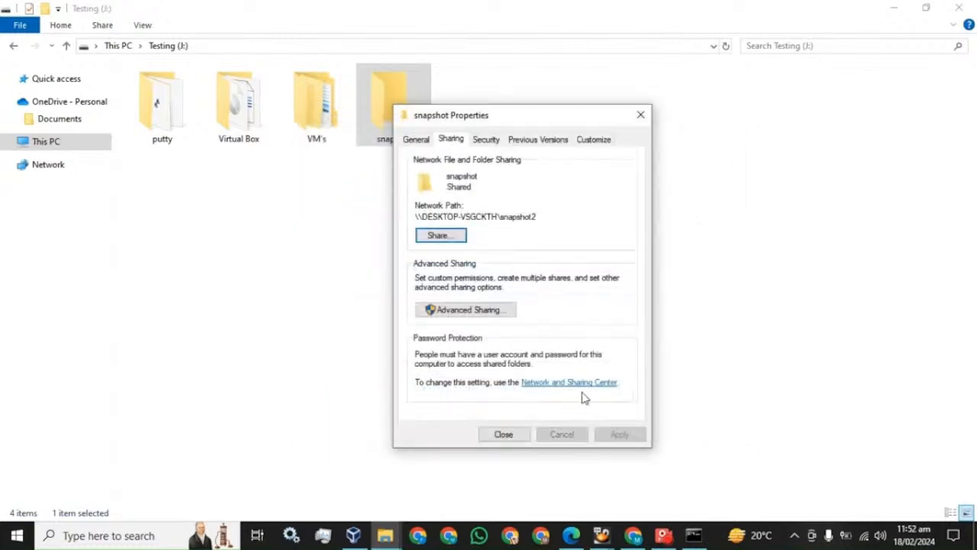
{"action": "left_click", "coordinate": [502, 434]}
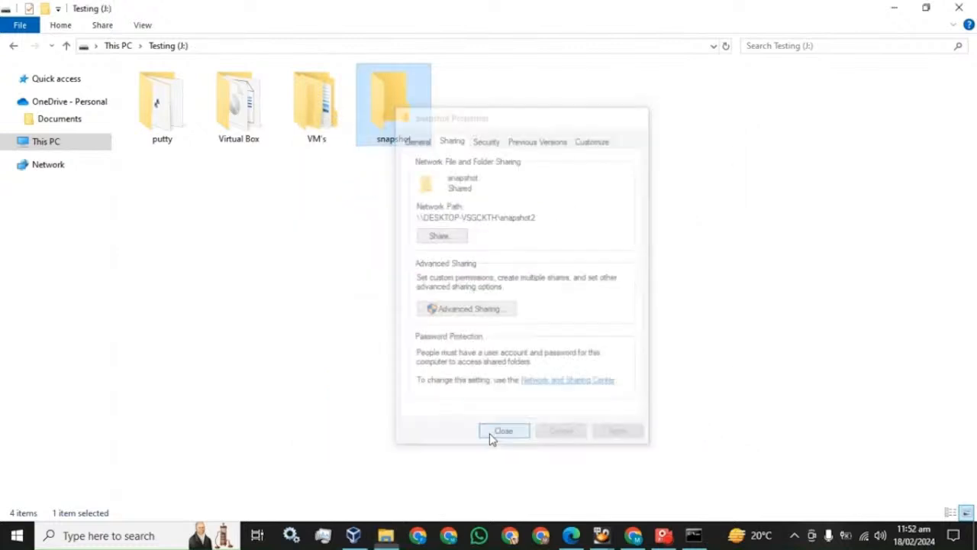
Rename the snapshot folder to snapshot2.
{"action": "right_click", "coordinate": [403, 123]}
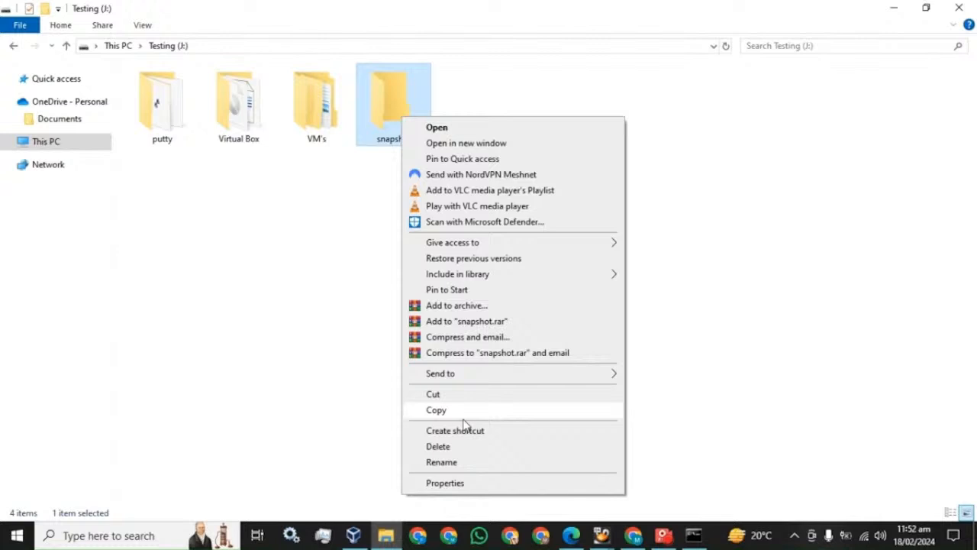
{"action": "left_click", "coordinate": [454, 465]}
{"action": "key", "text": "End"}
{"action": "type", "text": "2"}
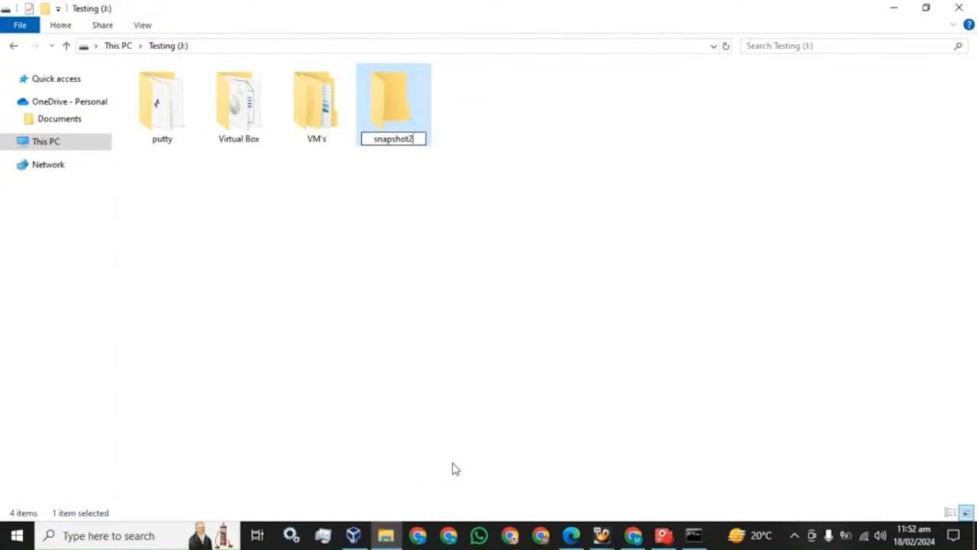
{"action": "key", "text": "Return"}
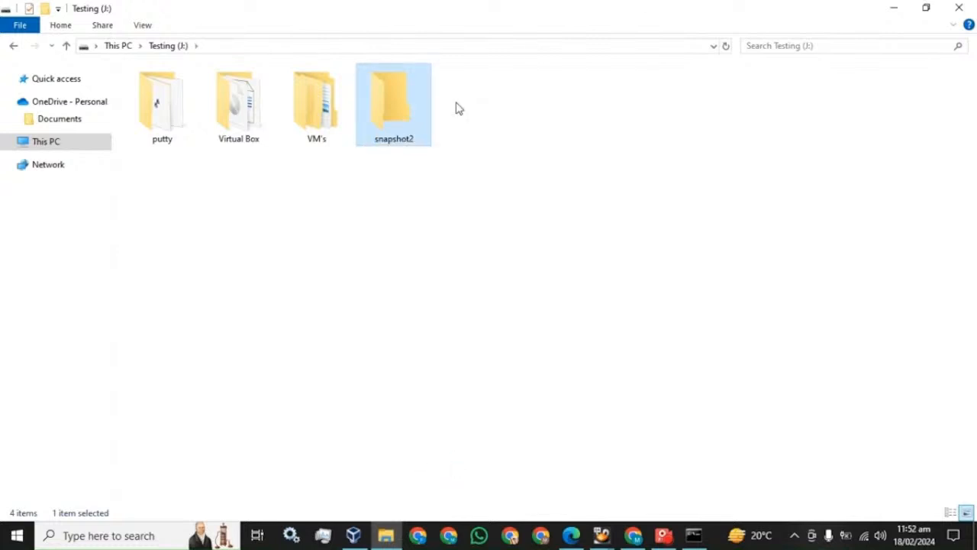
Share snapshot2 with the local user at Read/Write and close its Properties.
{"action": "right_click", "coordinate": [401, 81]}
{"action": "left_click", "coordinate": [430, 445]}
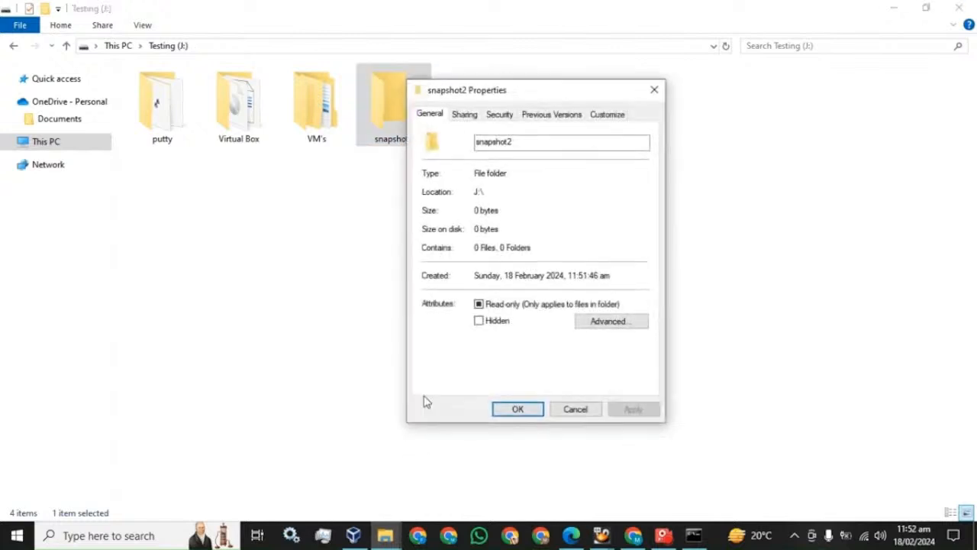
{"action": "left_click", "coordinate": [464, 115]}
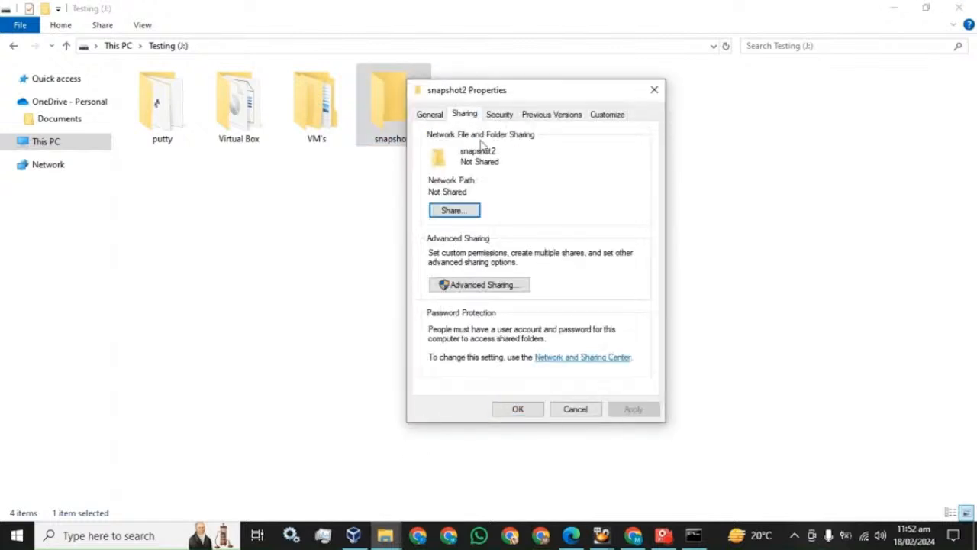
{"action": "left_click", "coordinate": [464, 213]}
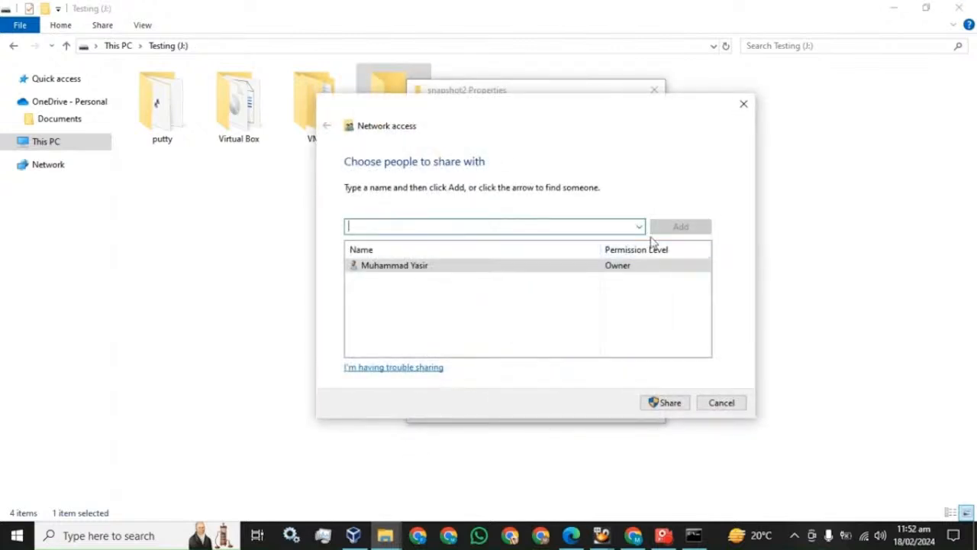
{"action": "left_click", "coordinate": [639, 226]}
{"action": "left_click", "coordinate": [415, 263]}
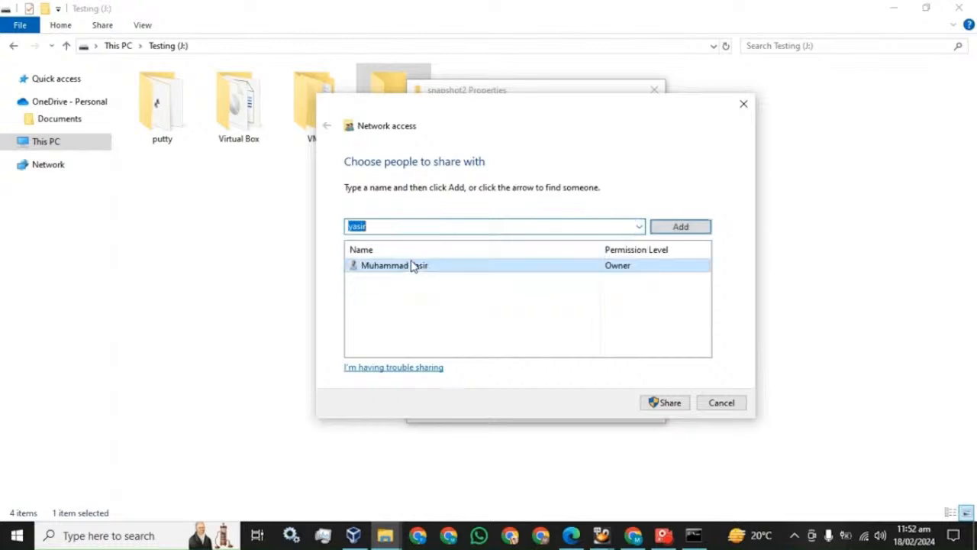
{"action": "left_click", "coordinate": [689, 227]}
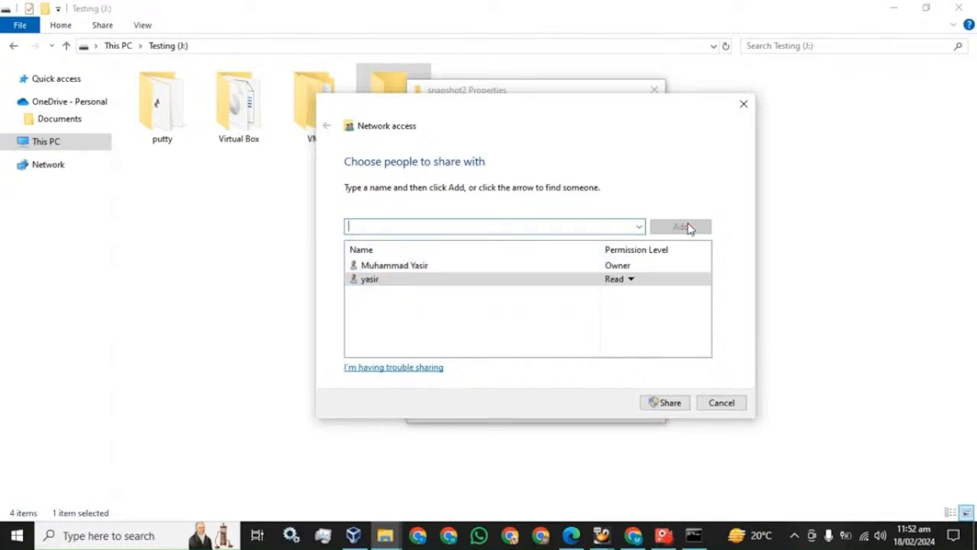
{"action": "left_click", "coordinate": [630, 280]}
{"action": "left_click", "coordinate": [655, 299]}
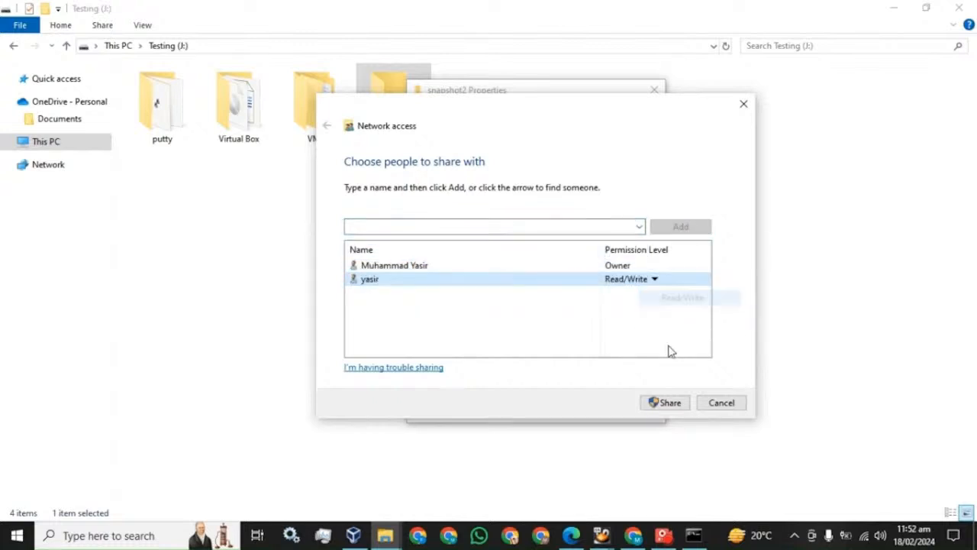
{"action": "left_click", "coordinate": [675, 402]}
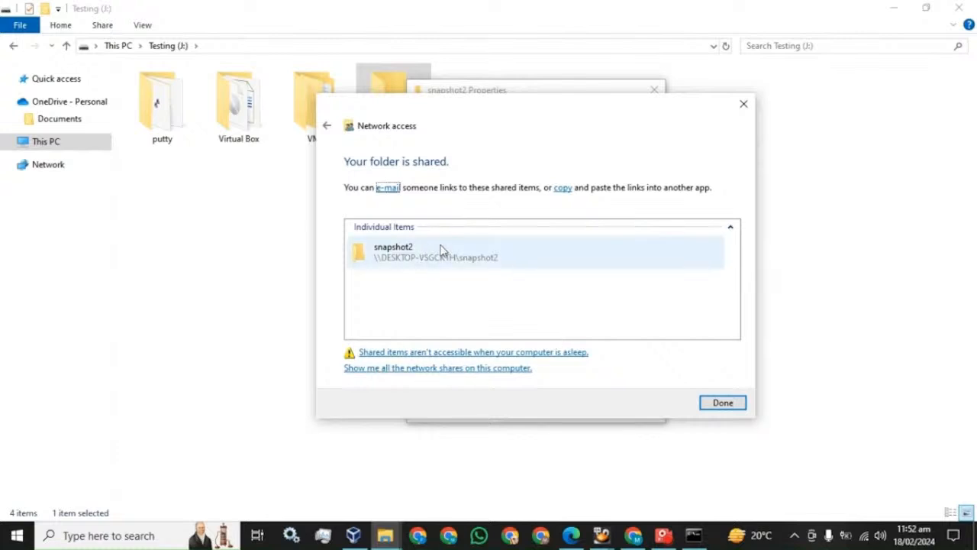
{"action": "left_click", "coordinate": [723, 403]}
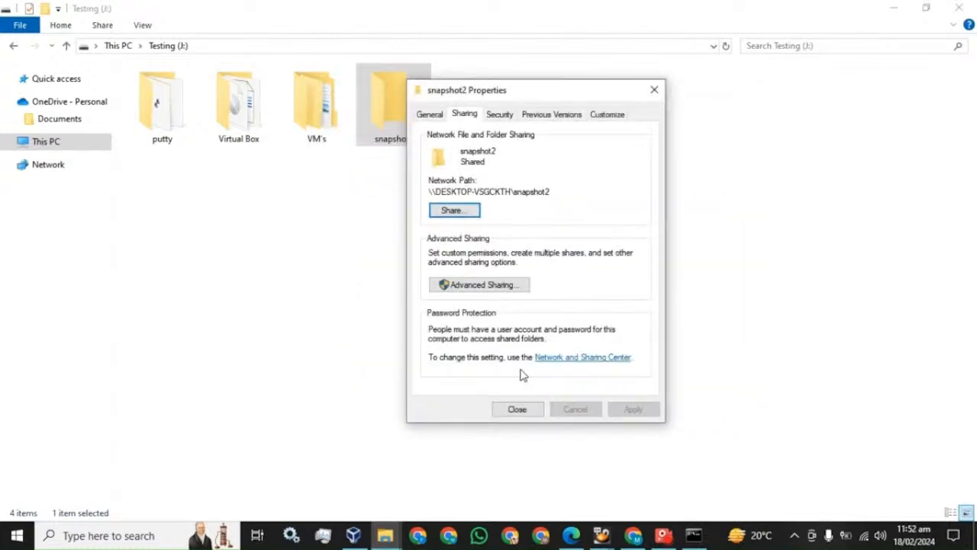
{"action": "left_click", "coordinate": [519, 407]}
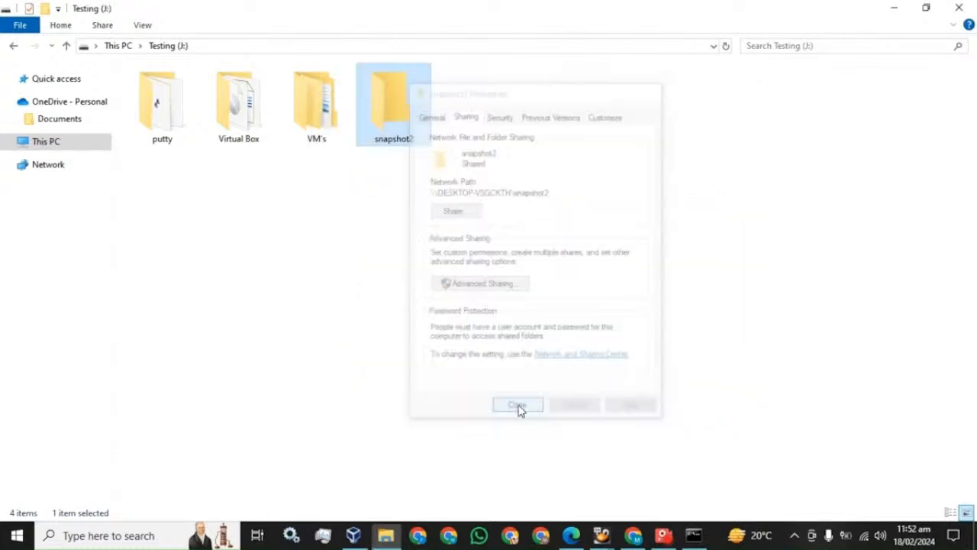
Check the guide, then open Advanced Sharing for snapshot2.
{"action": "left_click", "coordinate": [571, 535]}
{"action": "scroll", "coordinate": [458, 406], "scroll_direction": "down", "scroll_amount": 3}
{"action": "scroll", "coordinate": [432, 327], "scroll_direction": "down", "scroll_amount": 3}
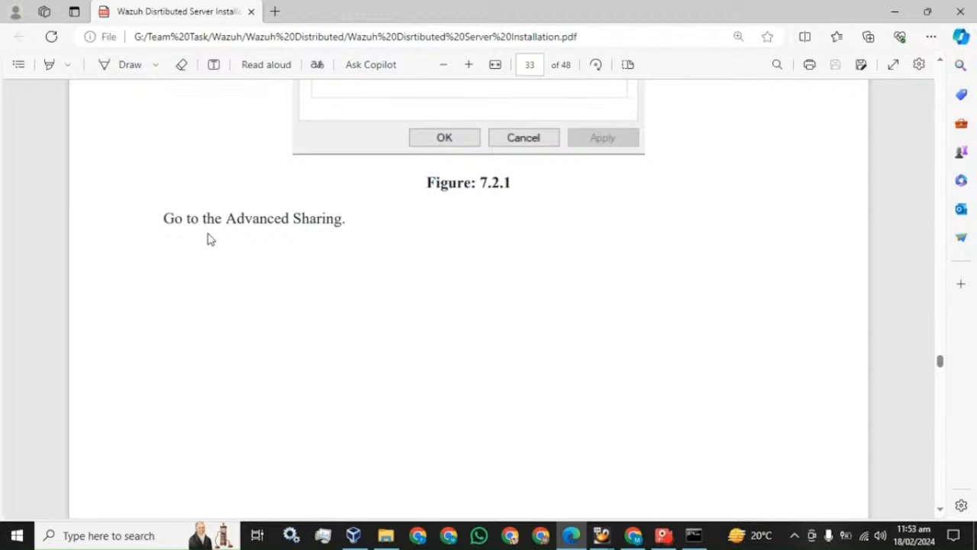
{"action": "scroll", "coordinate": [447, 207], "scroll_direction": "down", "scroll_amount": 8}
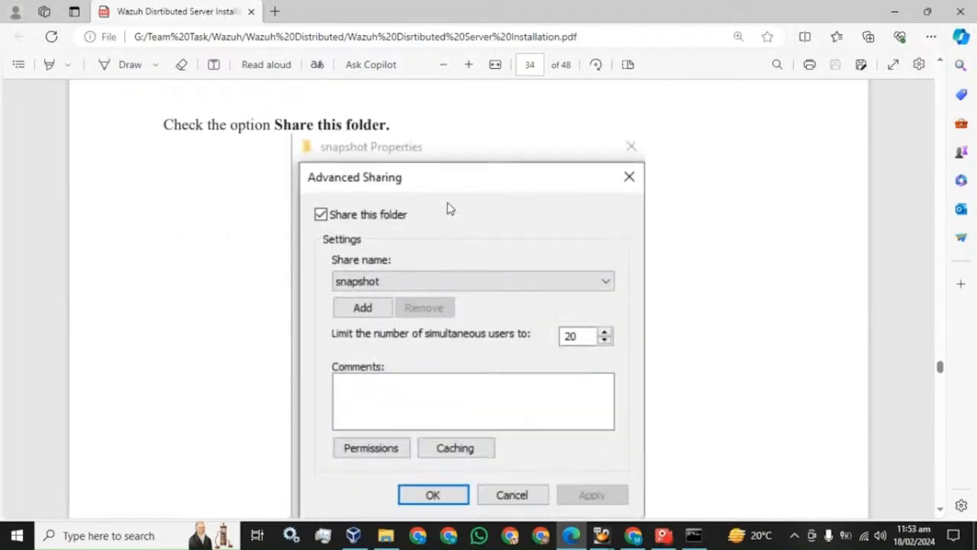
{"action": "left_click", "coordinate": [385, 537]}
{"action": "right_click", "coordinate": [384, 121]}
{"action": "left_click", "coordinate": [451, 480]}
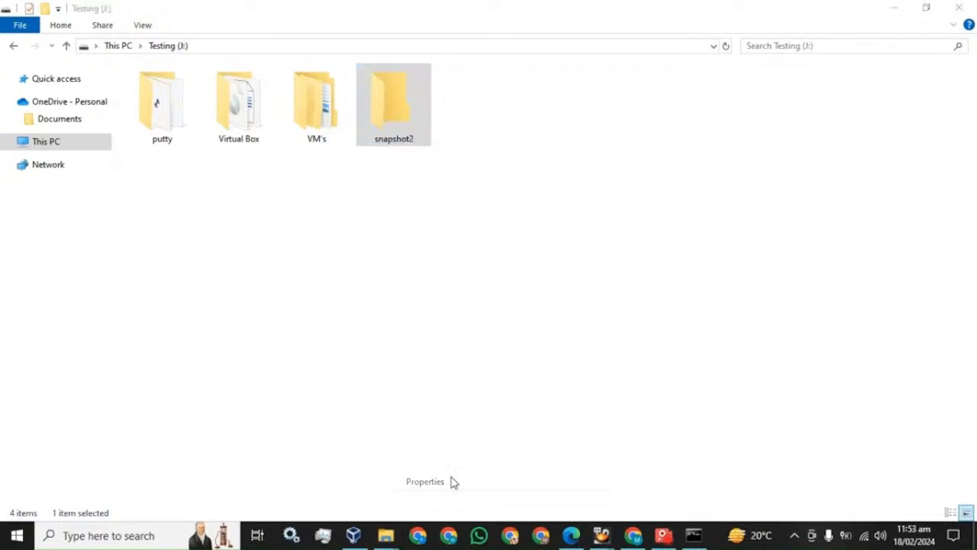
{"action": "left_click", "coordinate": [445, 150]}
{"action": "left_click", "coordinate": [461, 320]}
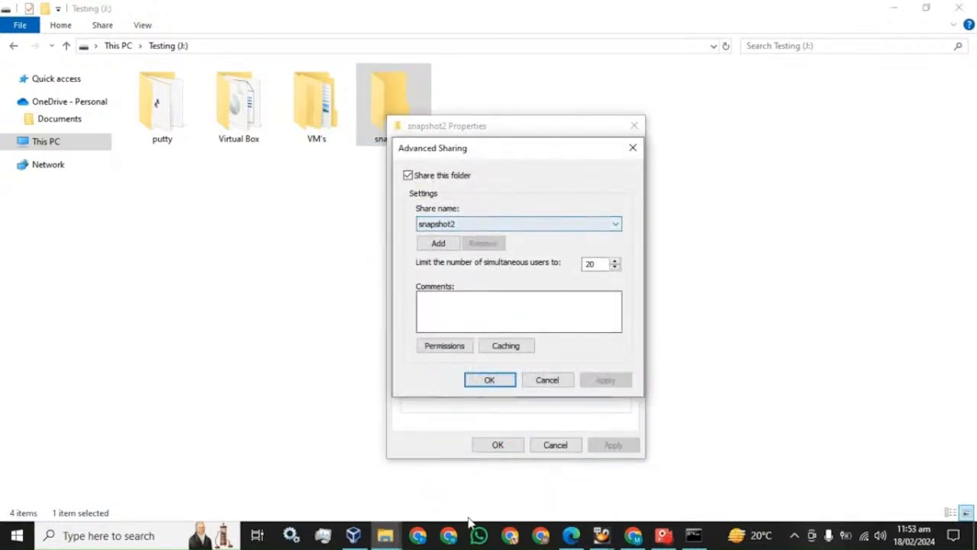
Open the snapshot2 share Permissions, showing Everyone with Full Control, Change and Read.
{"action": "left_click", "coordinate": [571, 536]}
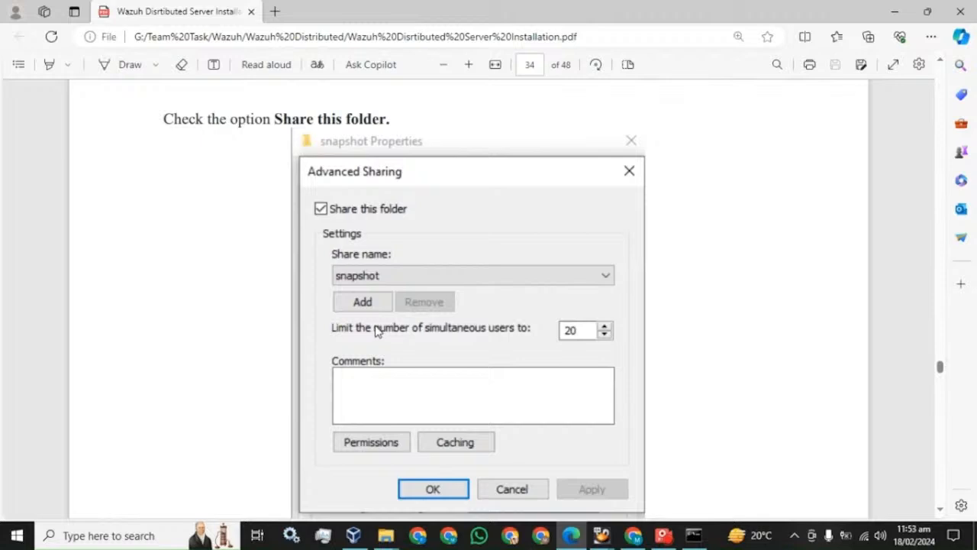
{"action": "scroll", "coordinate": [374, 328], "scroll_direction": "down", "scroll_amount": 5}
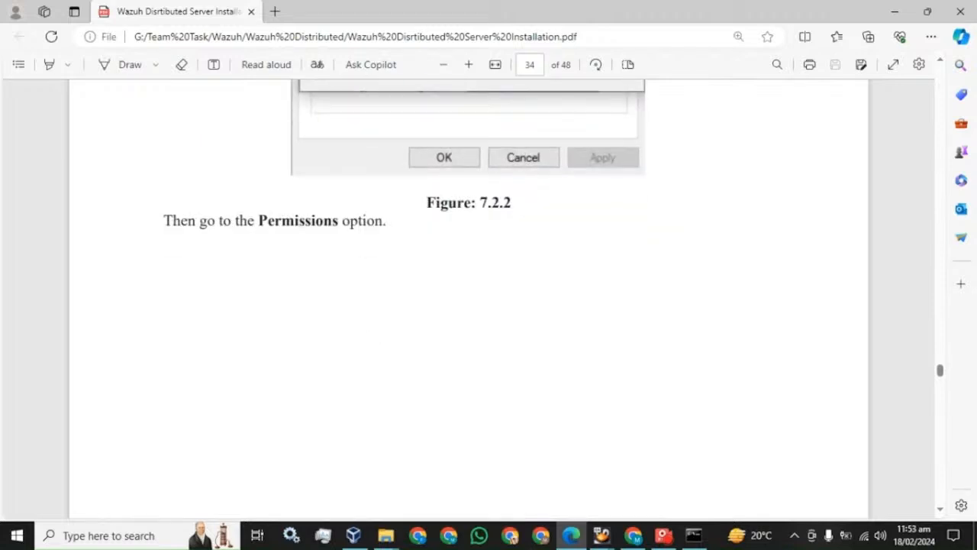
{"action": "scroll", "coordinate": [366, 240], "scroll_direction": "up", "scroll_amount": 3}
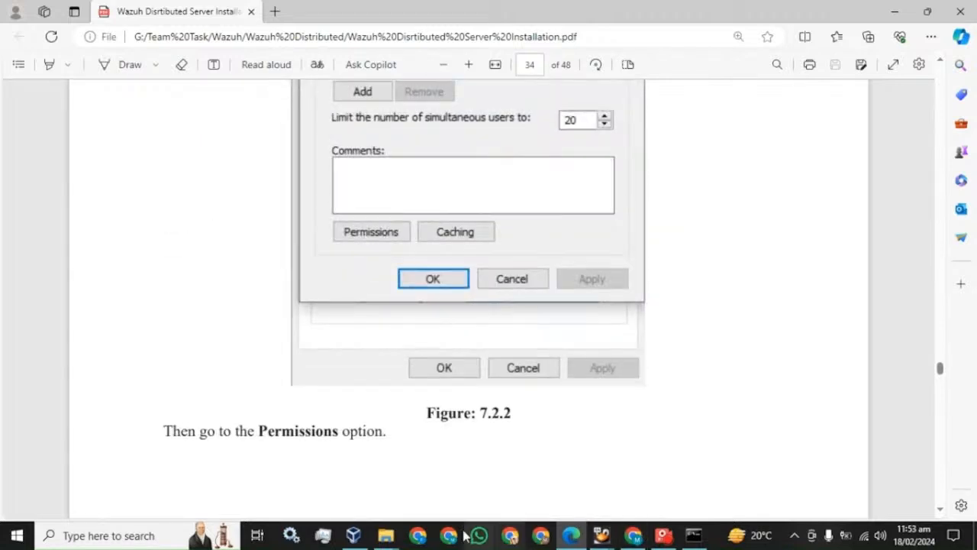
{"action": "mouse_move", "coordinate": [385, 535]}
{"action": "left_click", "coordinate": [475, 483]}
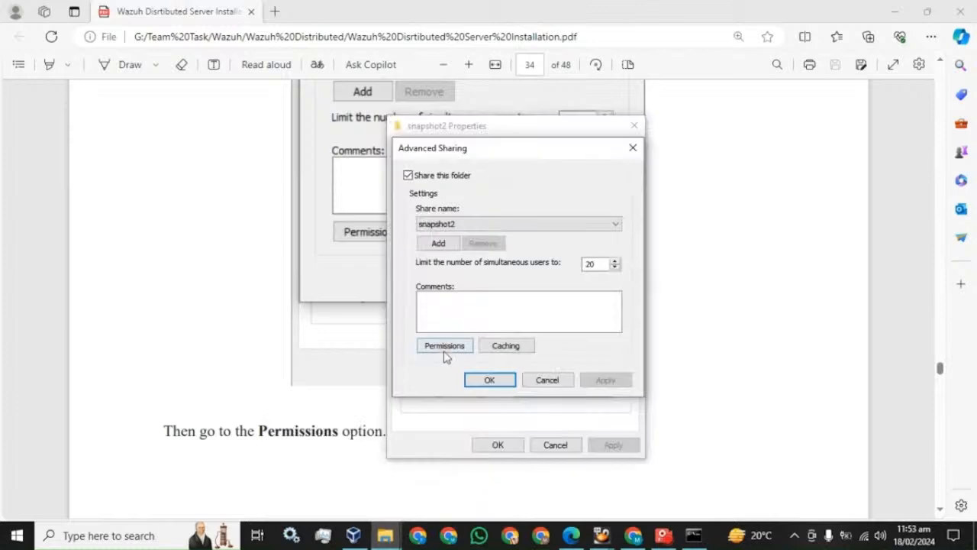
{"action": "left_click", "coordinate": [443, 351]}
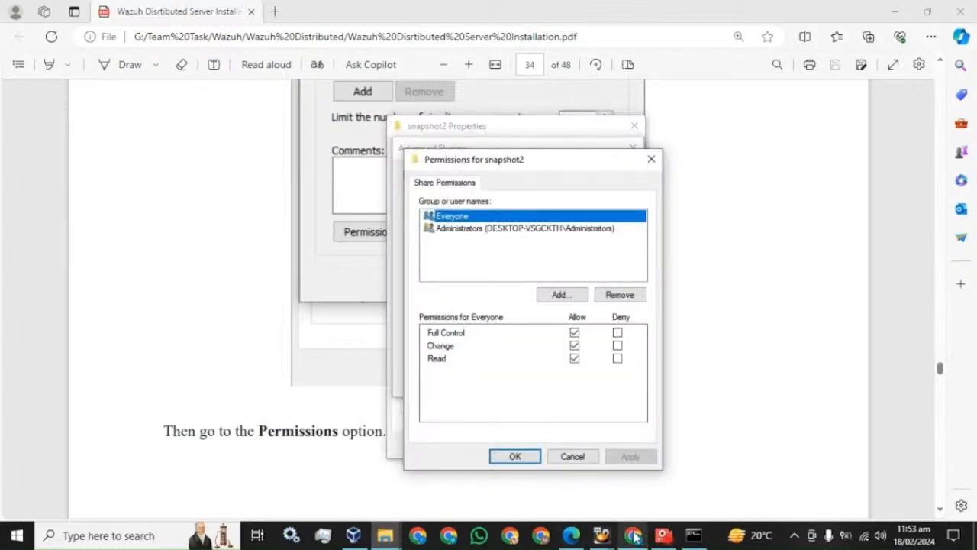
From the snapshot2 share permissions, search all local users and groups to add one.
{"action": "mouse_move", "coordinate": [622, 538]}
{"action": "left_click", "coordinate": [578, 535]}
{"action": "scroll", "coordinate": [397, 378], "scroll_direction": "down", "scroll_amount": 7}
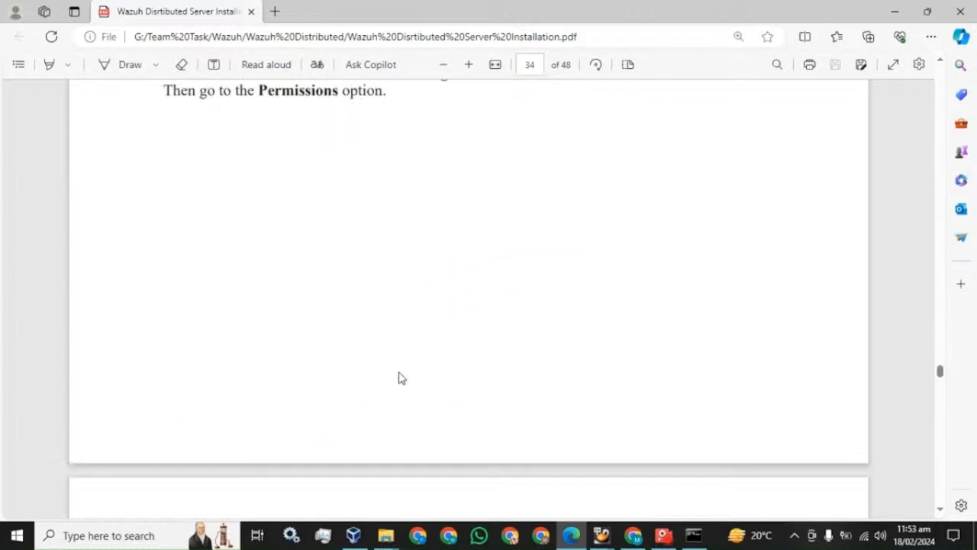
{"action": "scroll", "coordinate": [402, 377], "scroll_direction": "down", "scroll_amount": 2}
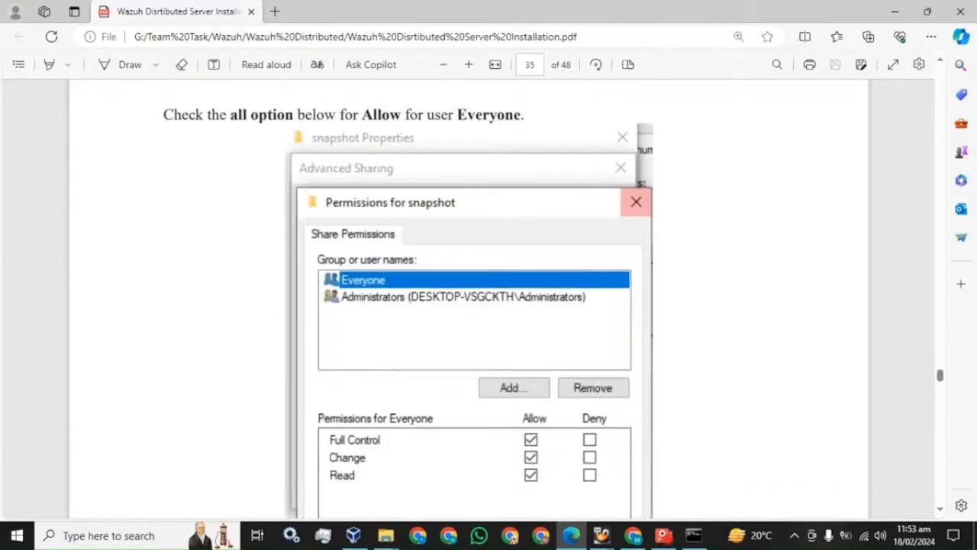
{"action": "scroll", "coordinate": [451, 321], "scroll_direction": "down", "scroll_amount": 10}
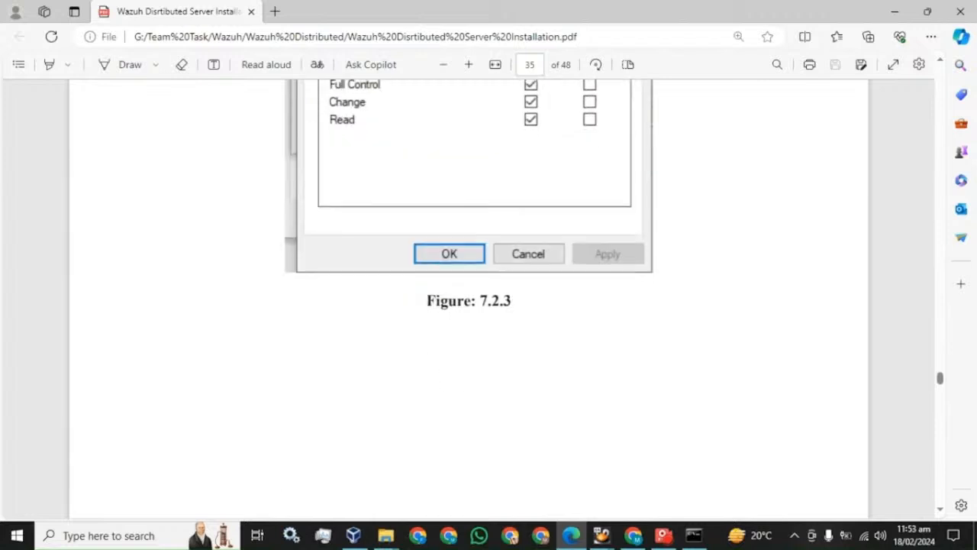
{"action": "scroll", "coordinate": [446, 320], "scroll_direction": "down", "scroll_amount": 4}
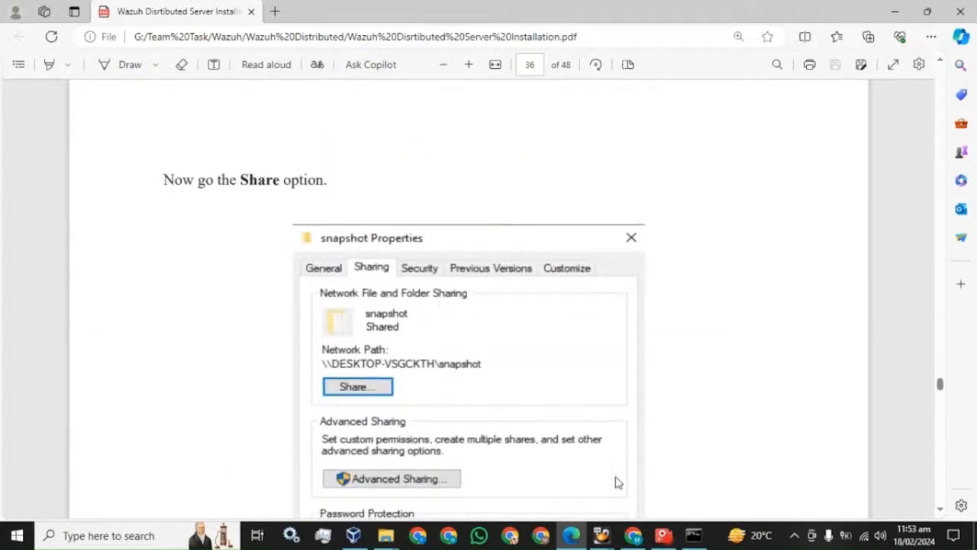
{"action": "left_click", "coordinate": [388, 536]}
{"action": "left_click", "coordinate": [461, 496]}
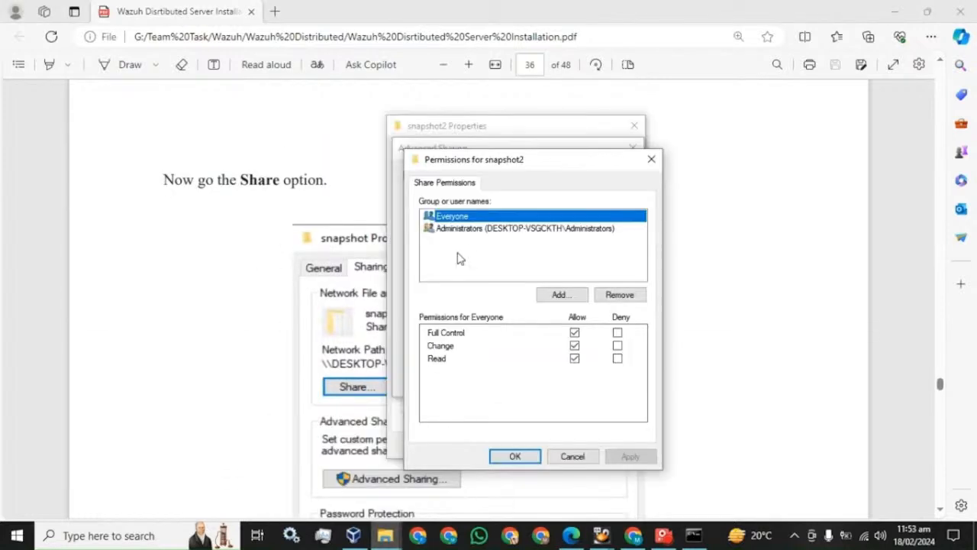
{"action": "left_click", "coordinate": [567, 294]}
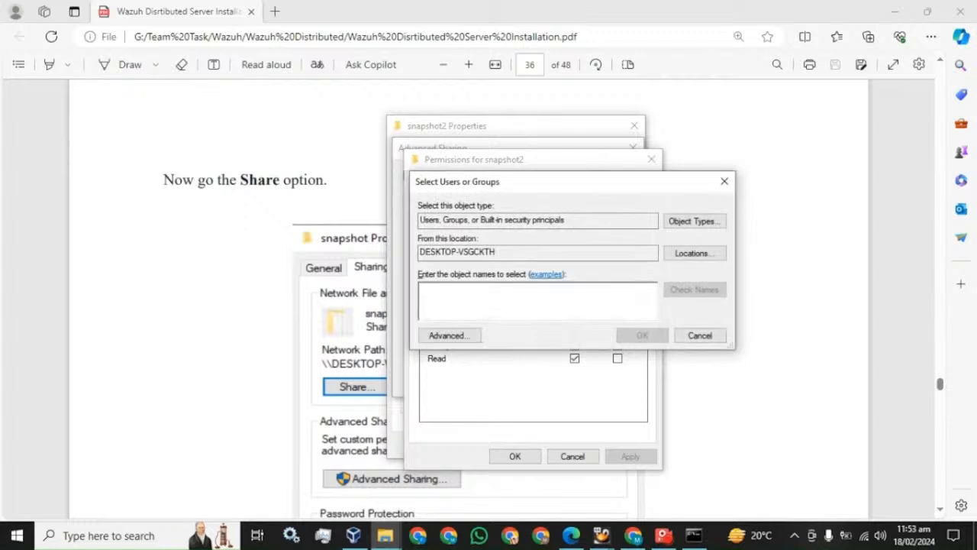
{"action": "left_click", "coordinate": [447, 335]}
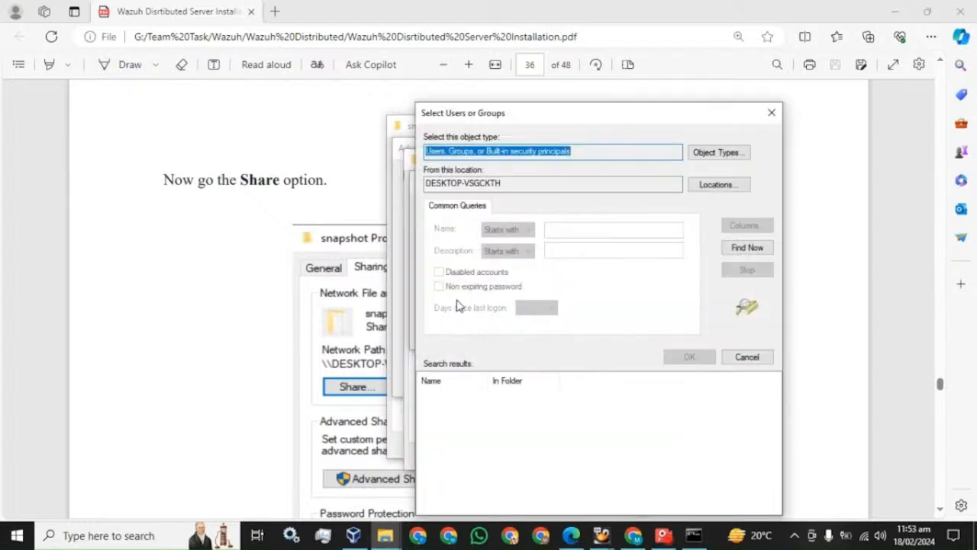
{"action": "left_click", "coordinate": [746, 249]}
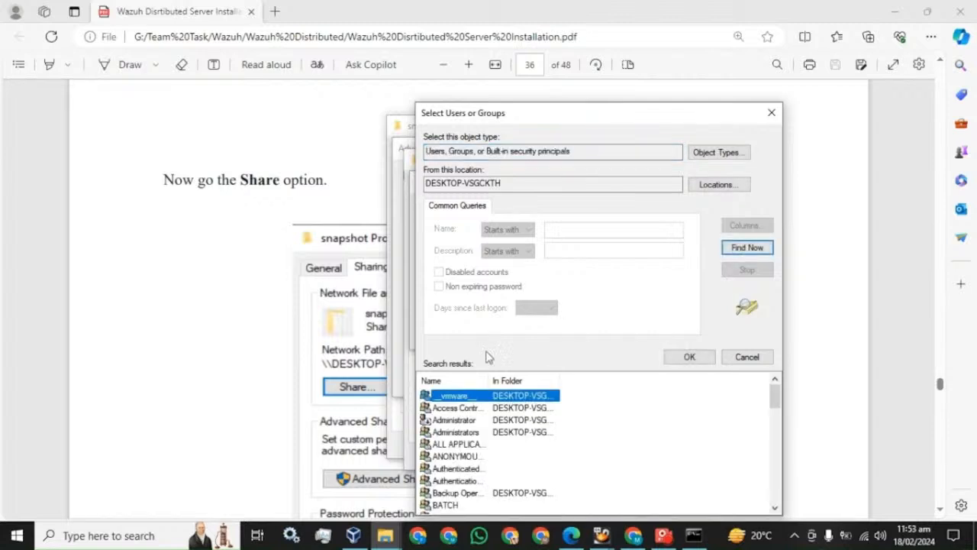
Add the local user account with Full Control on snapshot2 and close the sharing dialogs.
{"action": "scroll", "coordinate": [473, 416], "scroll_direction": "down", "scroll_amount": 6}
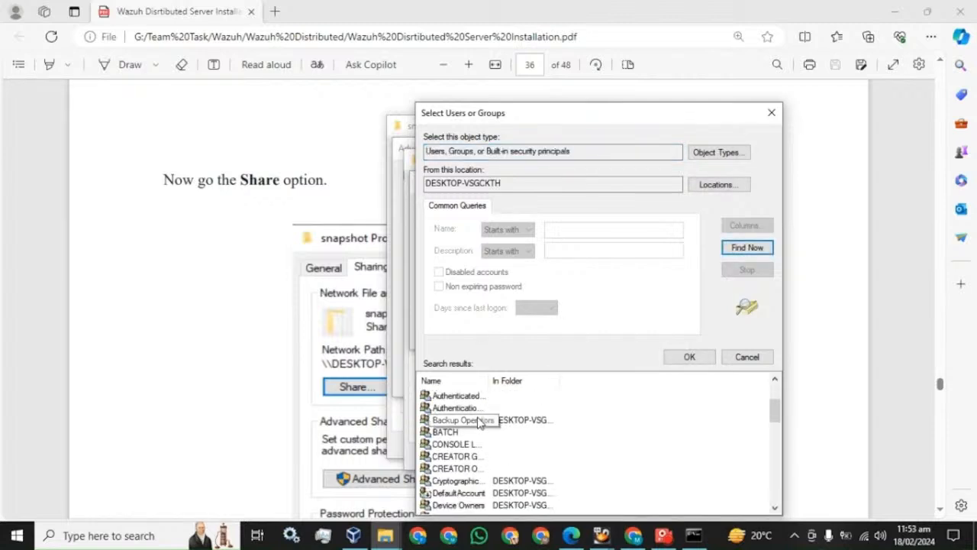
{"action": "scroll", "coordinate": [469, 405], "scroll_direction": "down", "scroll_amount": 7}
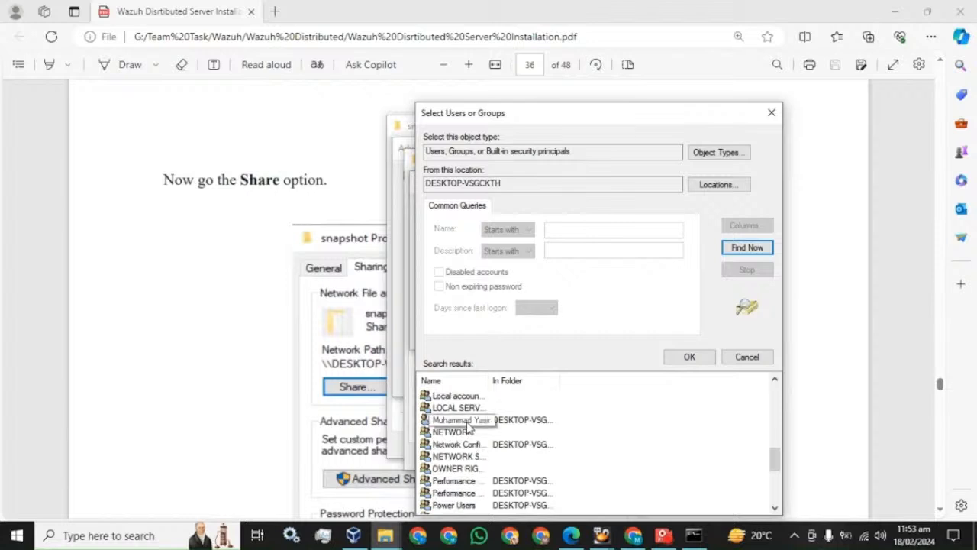
{"action": "left_click", "coordinate": [447, 506]}
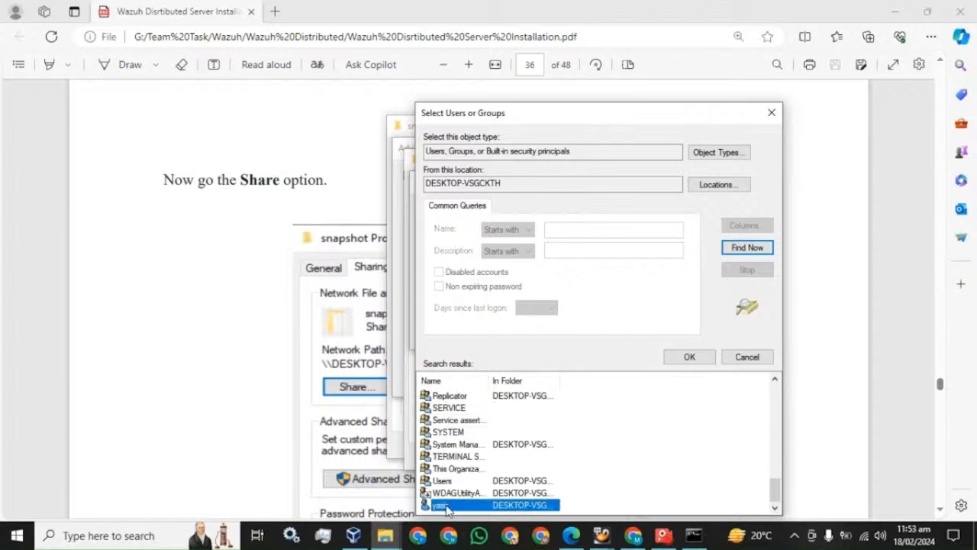
{"action": "left_click", "coordinate": [687, 358]}
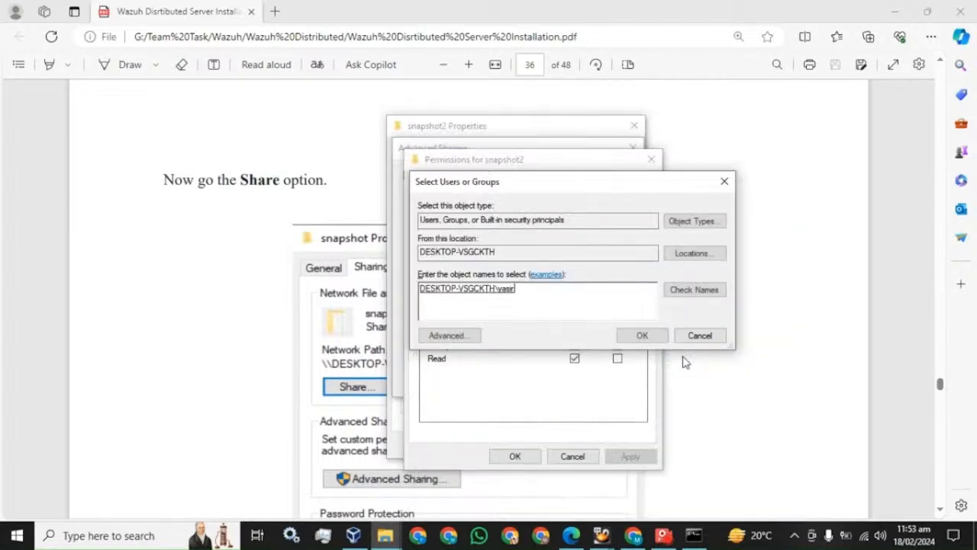
{"action": "left_click", "coordinate": [642, 335]}
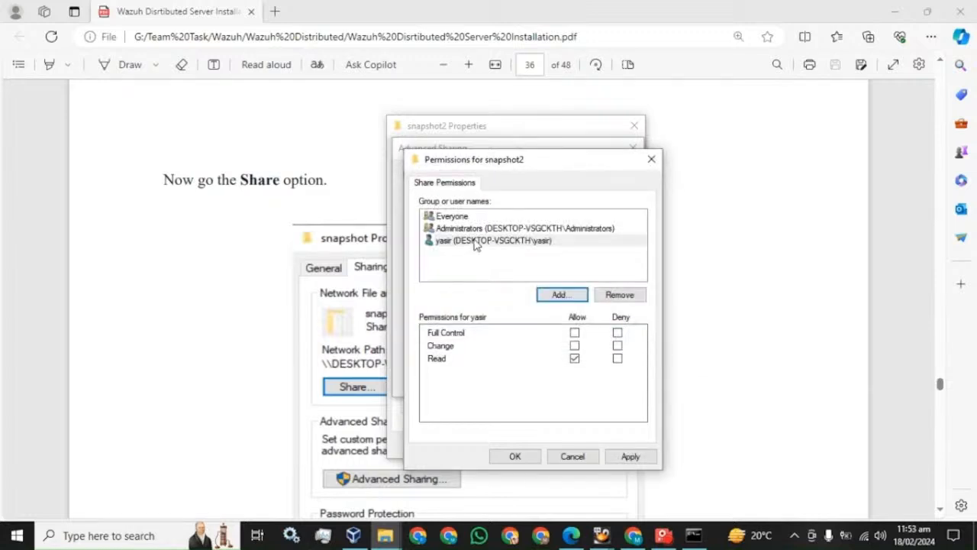
{"action": "left_click", "coordinate": [478, 243]}
{"action": "left_click", "coordinate": [574, 333]}
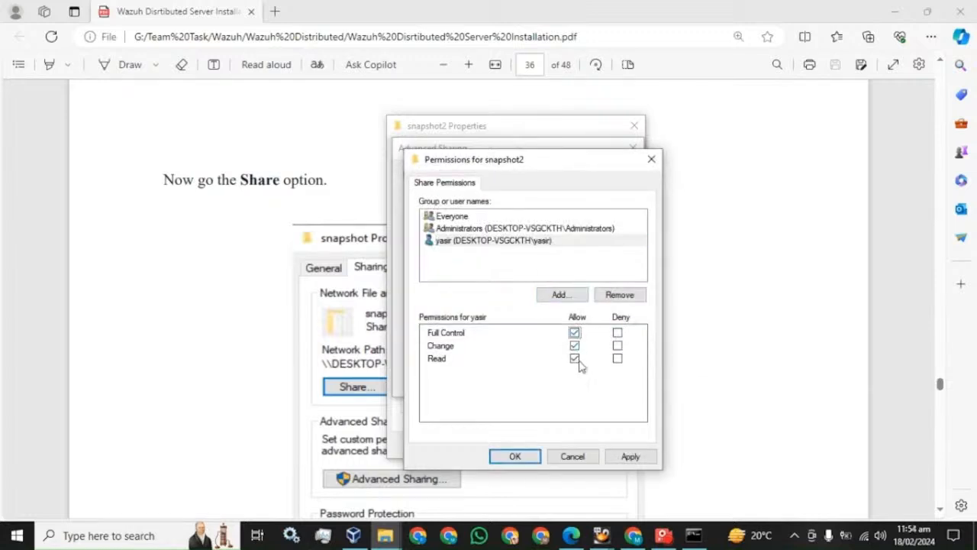
{"action": "left_click", "coordinate": [629, 458]}
{"action": "left_click", "coordinate": [513, 457]}
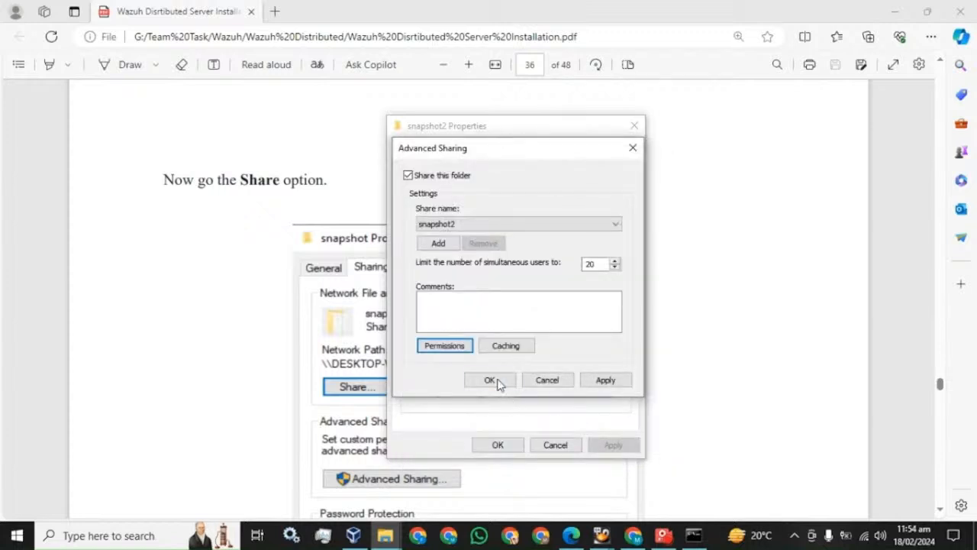
{"action": "left_click", "coordinate": [493, 381]}
Close snapshot2's Properties and scroll the guide to section 7.3, highlighting its heading and /mnt path.
{"action": "left_click", "coordinate": [498, 445]}
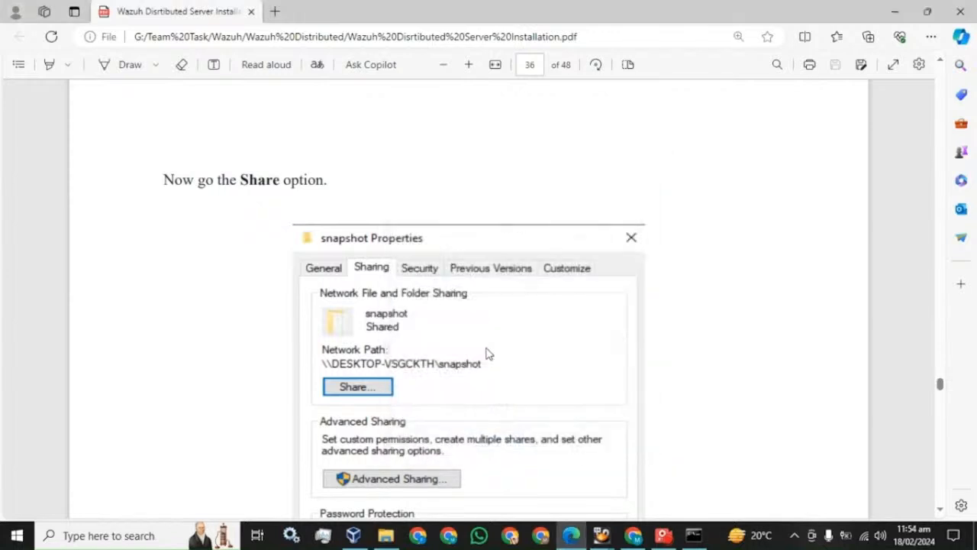
{"action": "scroll", "coordinate": [485, 349], "scroll_direction": "down", "scroll_amount": 15}
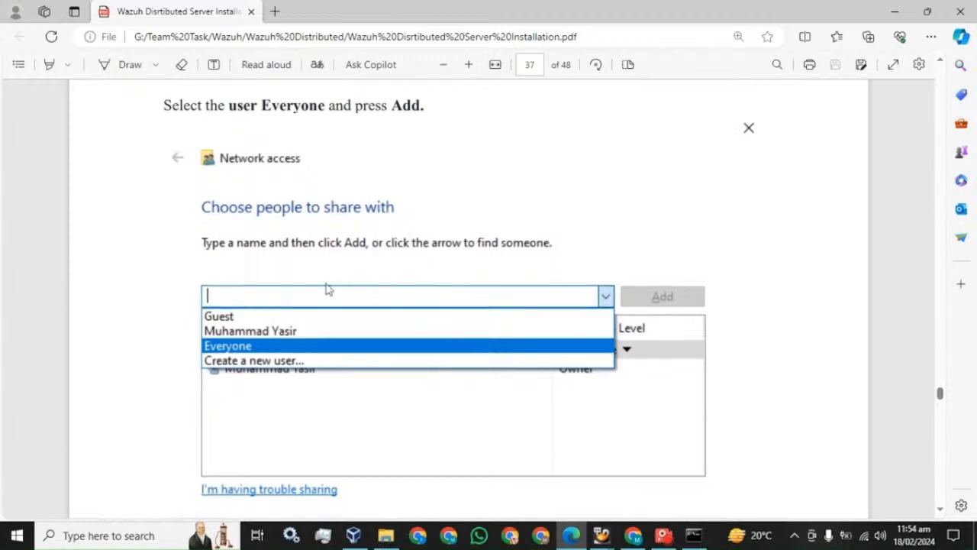
{"action": "scroll", "coordinate": [328, 284], "scroll_direction": "down", "scroll_amount": 10}
{"action": "scroll", "coordinate": [342, 277], "scroll_direction": "down", "scroll_amount": 10}
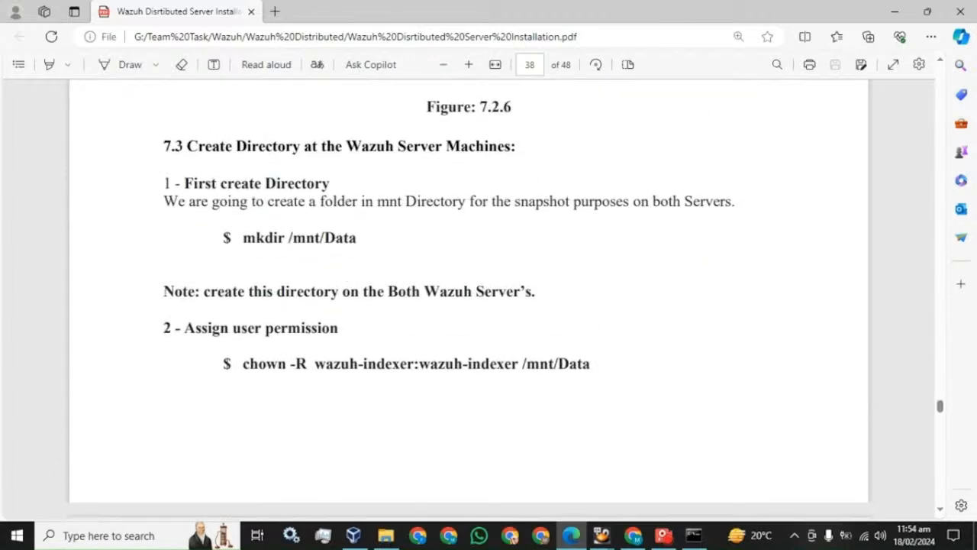
{"action": "left_click_drag", "start_coordinate": [185, 145], "coordinate": [513, 146]}
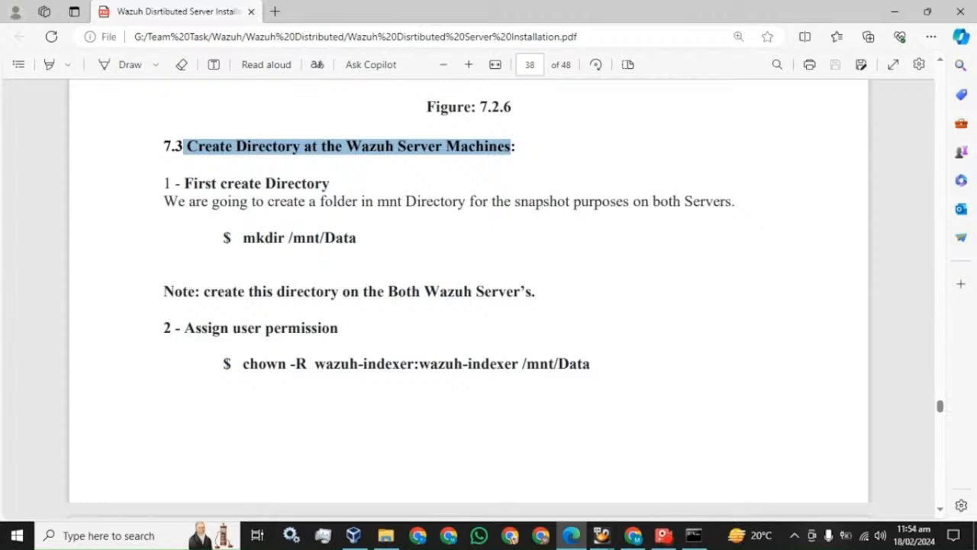
{"action": "left_click_drag", "start_coordinate": [358, 237], "coordinate": [286, 241]}
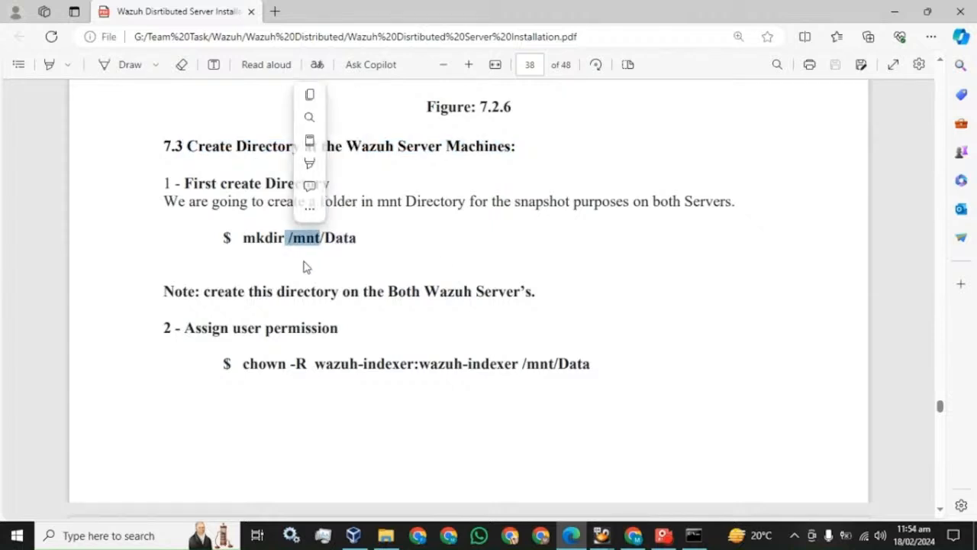
{"action": "left_click", "coordinate": [693, 535]}
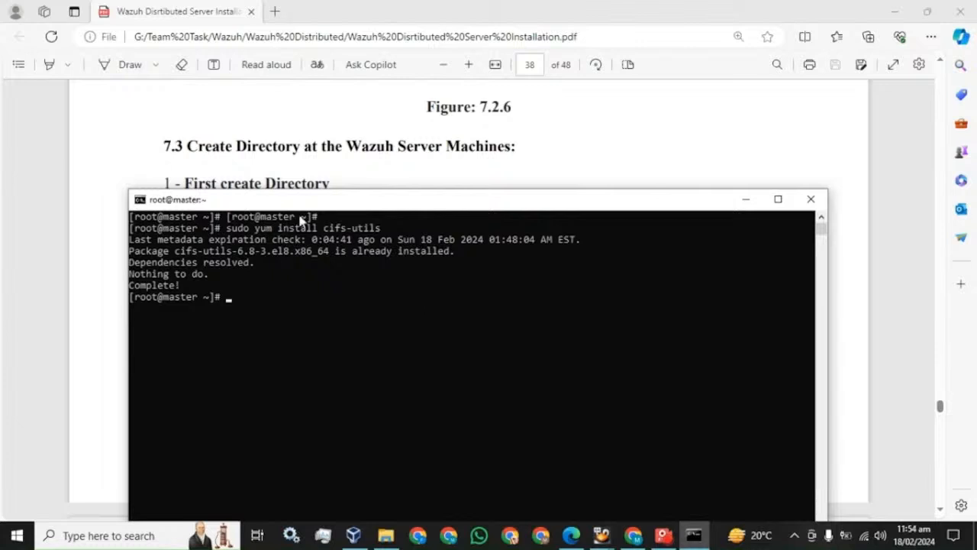
Copy mkdir /mnt/Data from the guide and run it in the master's terminal.
{"action": "left_click_drag", "start_coordinate": [310, 209], "coordinate": [305, 275]}
{"action": "left_click", "coordinate": [355, 239]}
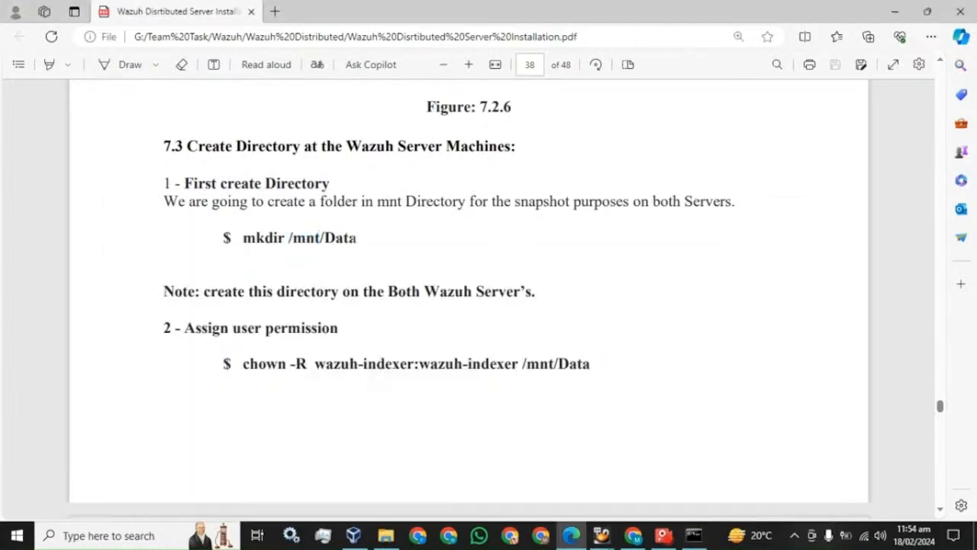
{"action": "left_click_drag", "start_coordinate": [243, 237], "coordinate": [354, 243]}
{"action": "key", "text": "ctrl+c"}
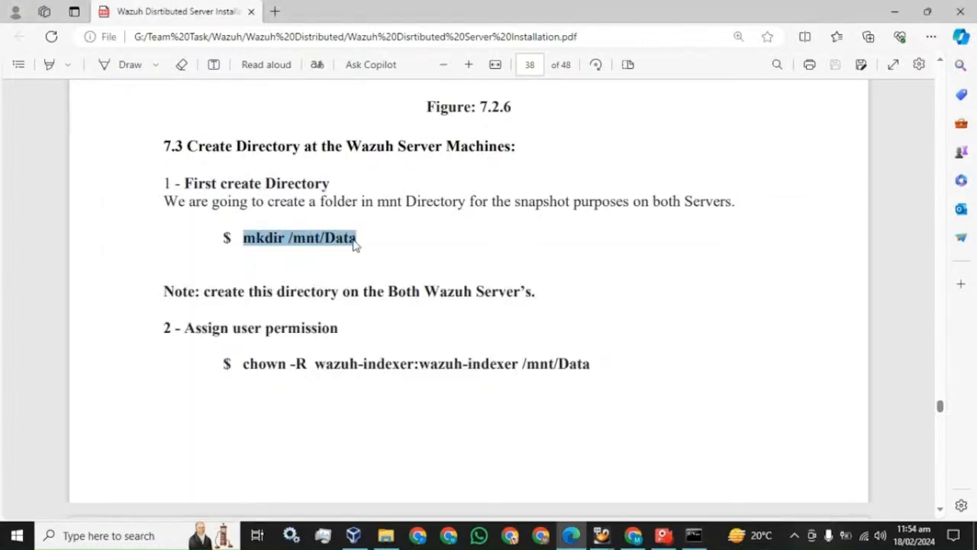
{"action": "left_click", "coordinate": [693, 535]}
{"action": "right_click", "coordinate": [481, 323]}
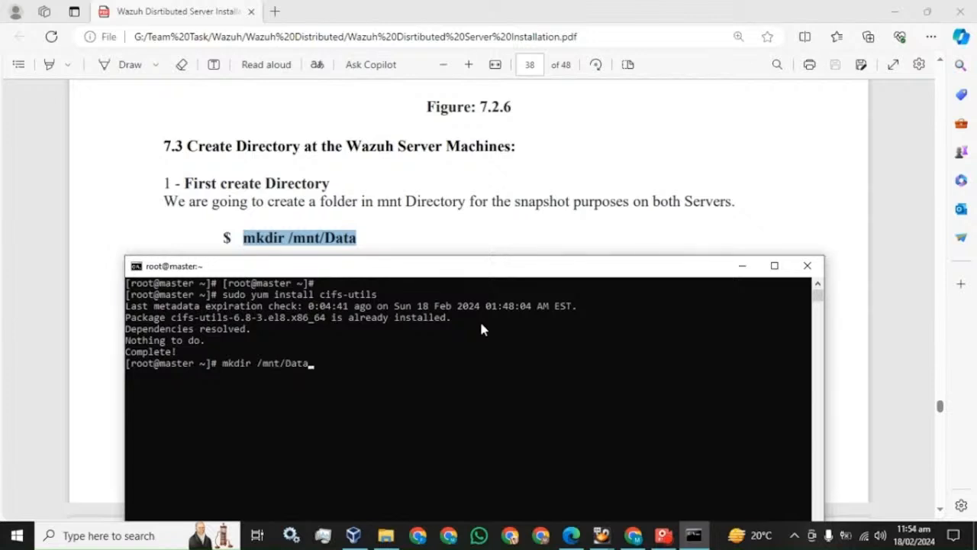
{"action": "key", "text": "Return"}
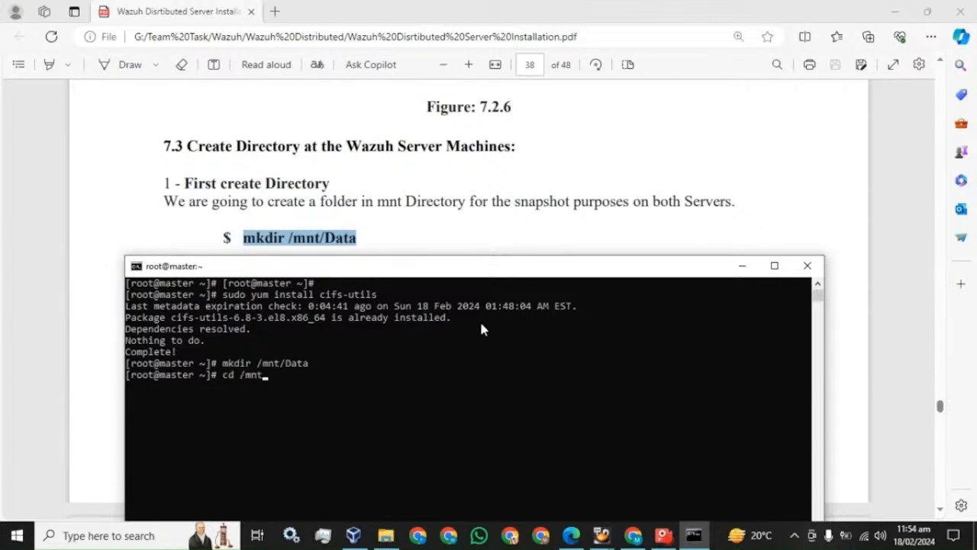
Change to /mnt, list it to confirm Data exists, and return home with cd.
{"action": "key", "text": "Return"}
{"action": "type", "text": "ls"}
{"action": "key", "text": "Return"}
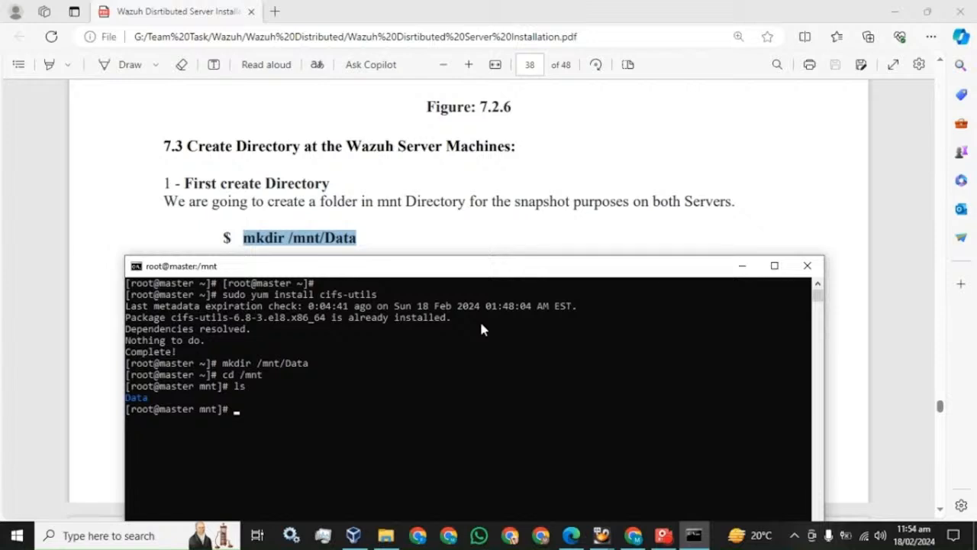
{"action": "type", "text": "cd"}
{"action": "key", "text": "Return"}
Open a new Command Prompt, SSH into the worker at 192.168.99.6, and clear the screen.
{"action": "left_click", "coordinate": [160, 536]}
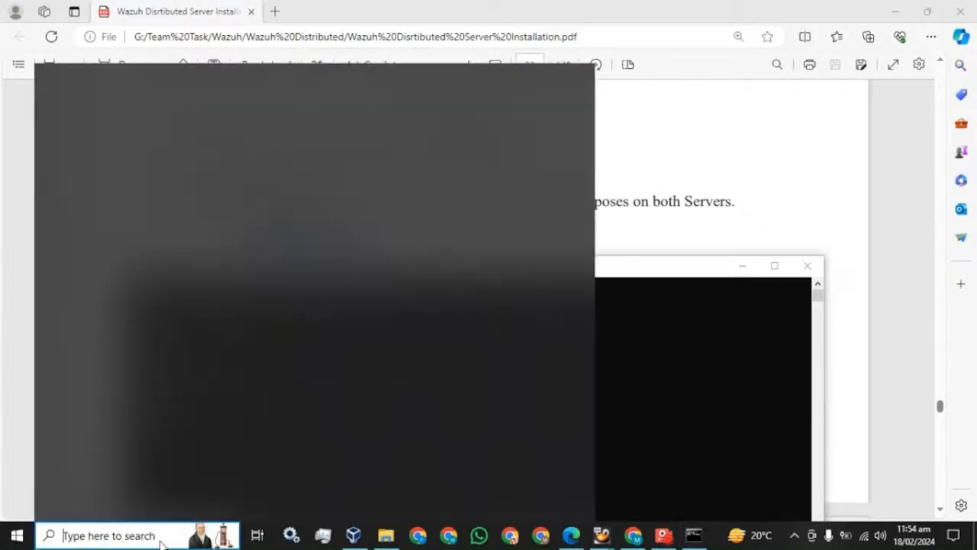
{"action": "type", "text": "cmd"}
{"action": "key", "text": "Return"}
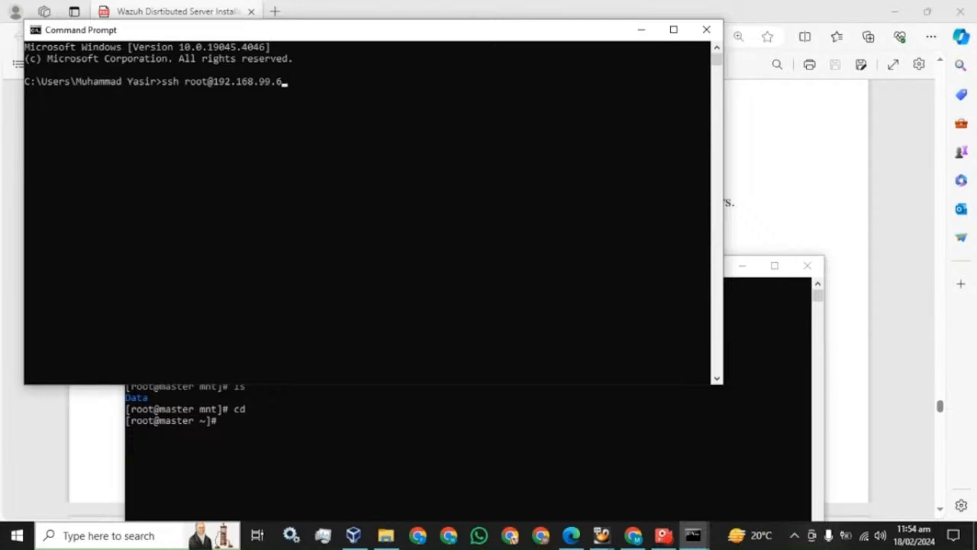
{"action": "key", "text": "Return"}
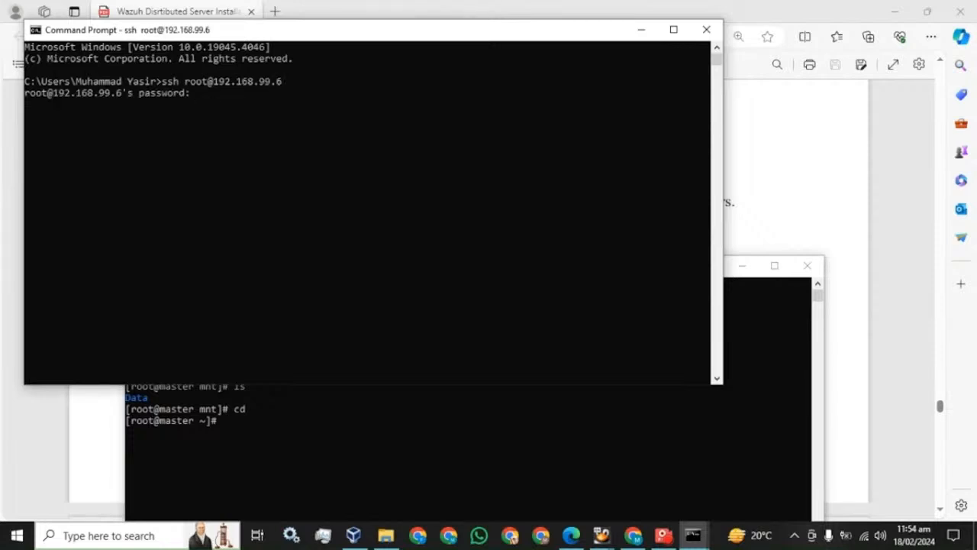
{"action": "key", "text": "Return"}
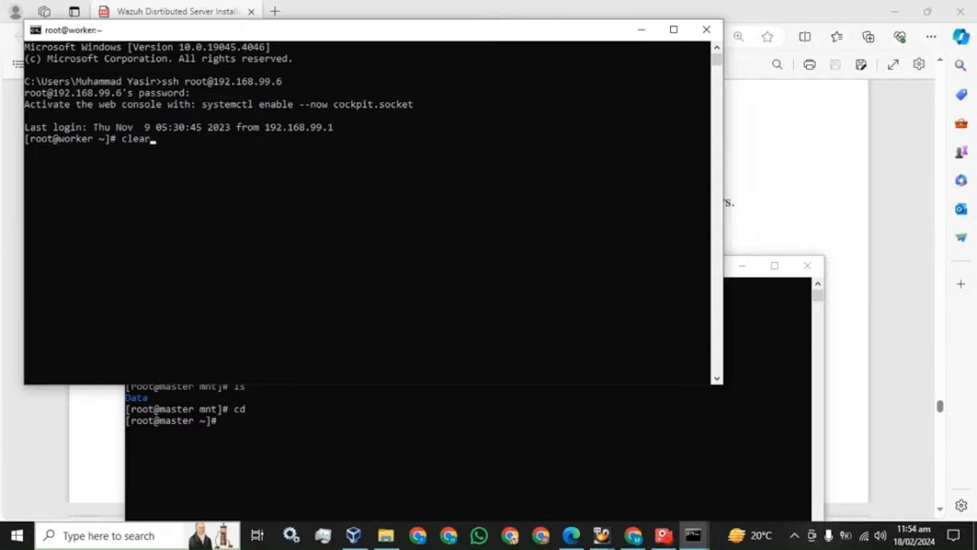
{"action": "key", "text": "Return"}
{"action": "key", "text": "Return"}
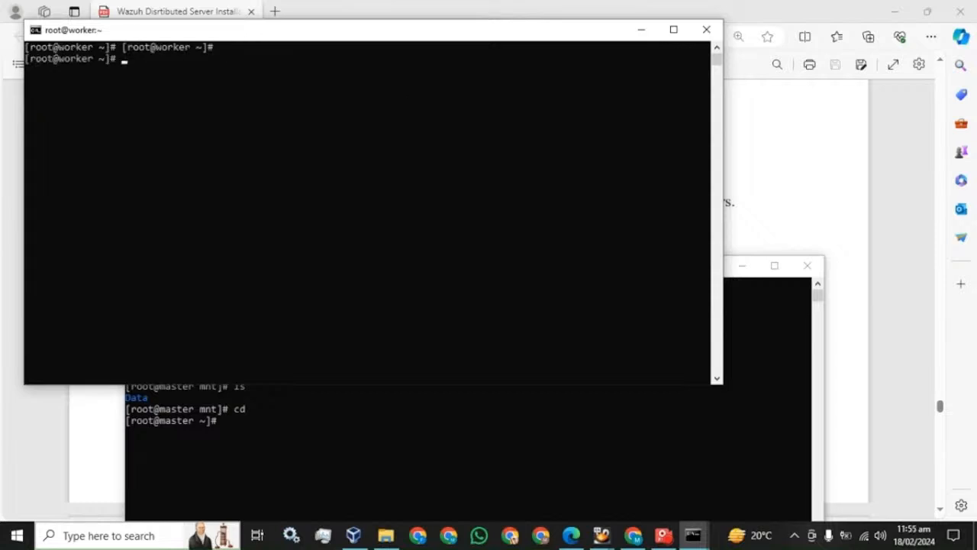
Paste and run mkdir /mnt/Data in the worker terminal.
{"action": "left_click", "coordinate": [321, 12]}
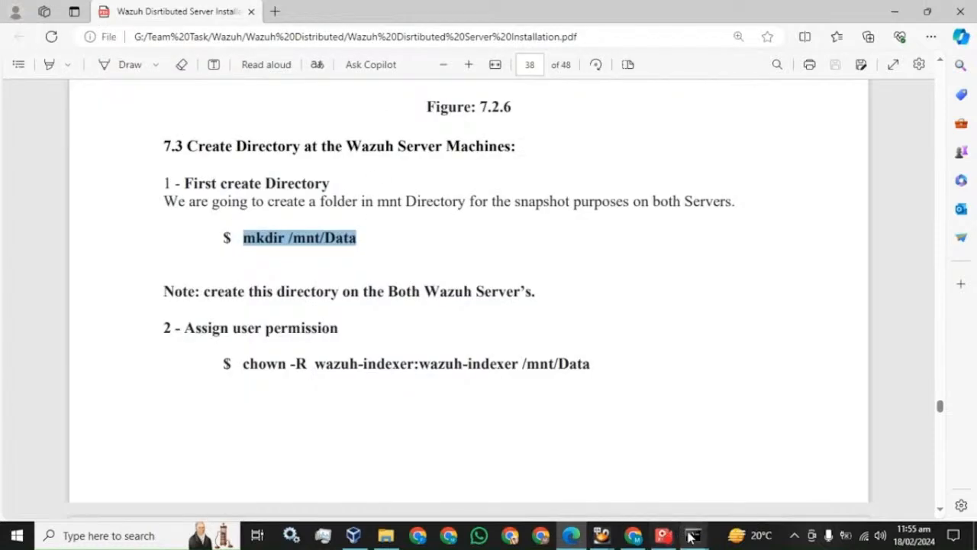
{"action": "mouse_move", "coordinate": [691, 534]}
{"action": "left_click", "coordinate": [747, 494]}
{"action": "right_click", "coordinate": [301, 154]}
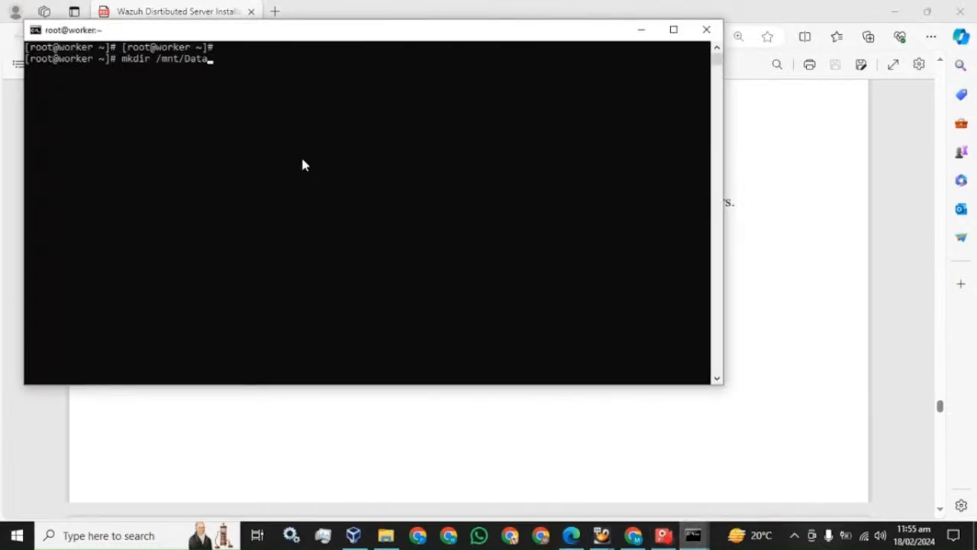
{"action": "key", "text": "Return"}
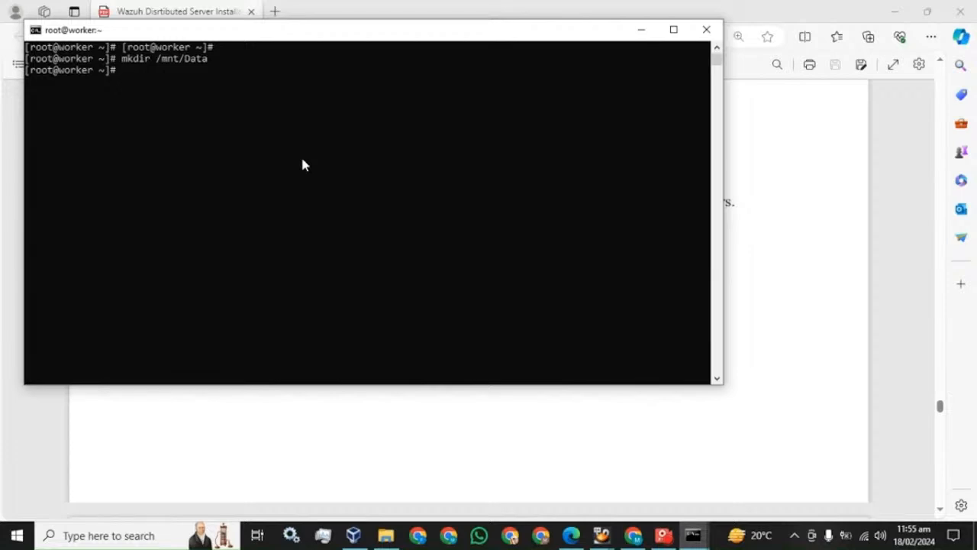
{"action": "left_click", "coordinate": [216, 12]}
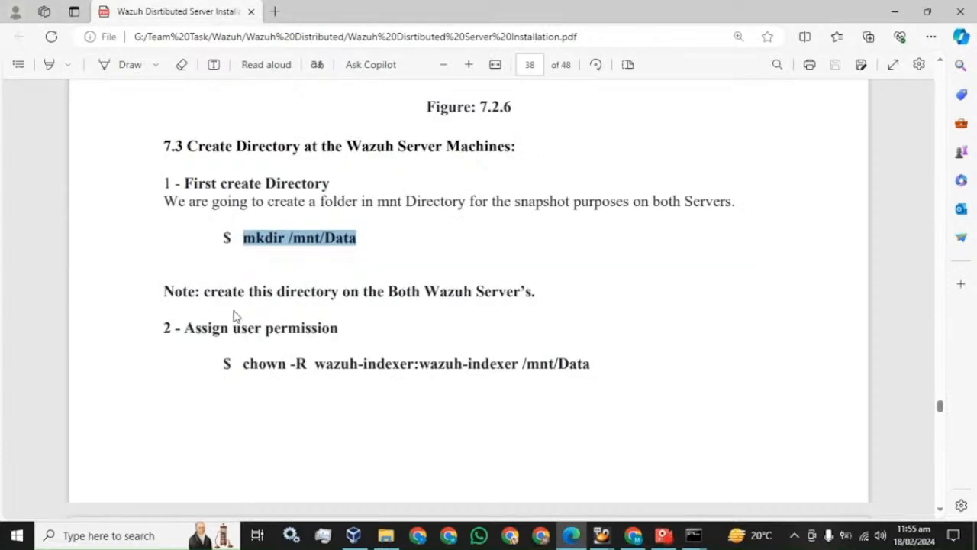
Copy the chown -R wazuh-indexer:wazuh-indexer /mnt/Data command from the guide and run it on master.
{"action": "scroll", "coordinate": [234, 316], "scroll_direction": "down", "scroll_amount": 1}
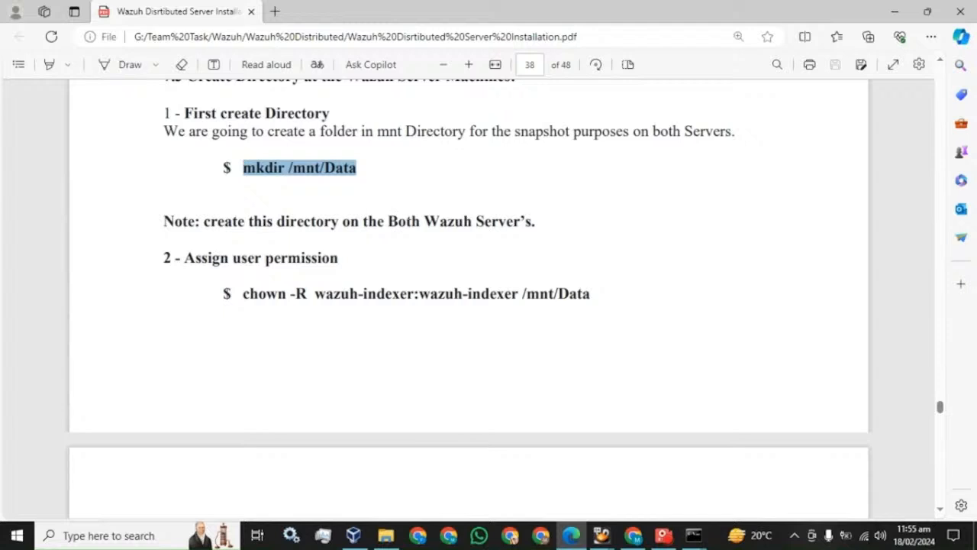
{"action": "left_click", "coordinate": [231, 202]}
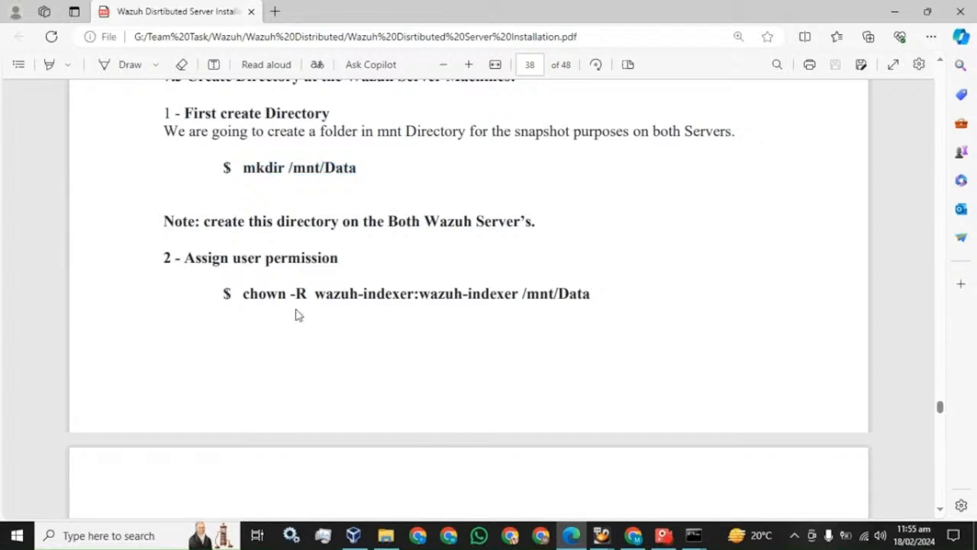
{"action": "left_click_drag", "start_coordinate": [243, 293], "coordinate": [591, 293]}
{"action": "key", "text": "ctrl+c"}
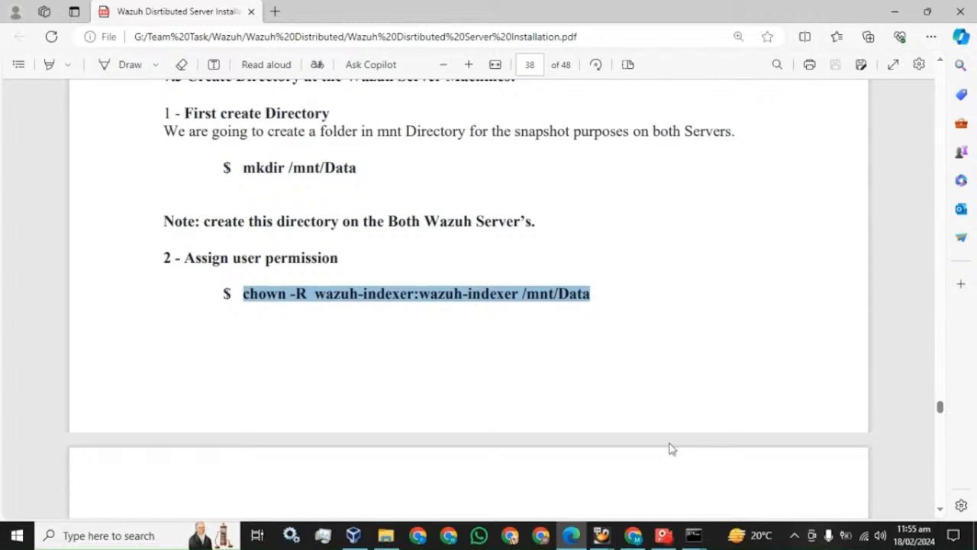
{"action": "mouse_move", "coordinate": [694, 535]}
{"action": "left_click", "coordinate": [608, 465]}
{"action": "right_click", "coordinate": [388, 382]}
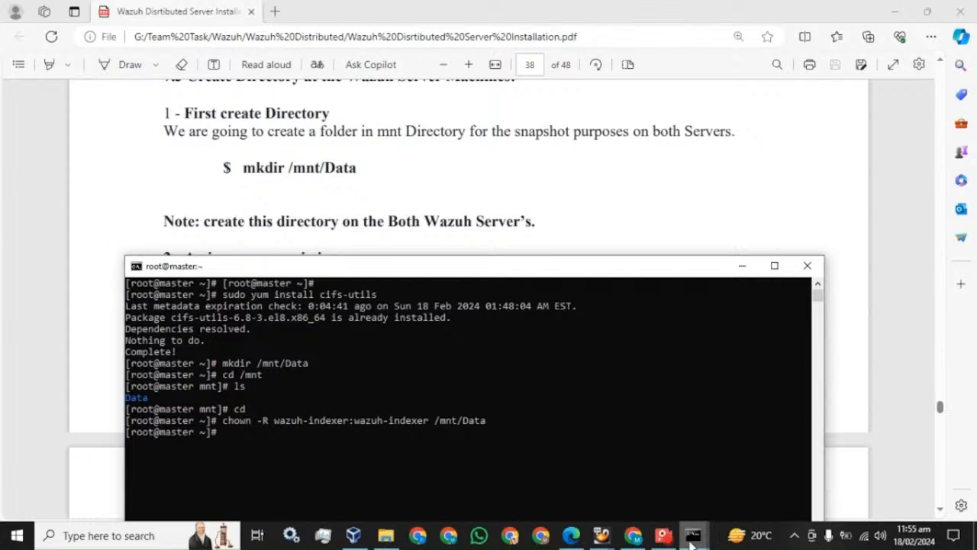
Run the same chown command on the worker server, then return to the guide.
{"action": "mouse_move", "coordinate": [701, 527]}
{"action": "left_click", "coordinate": [767, 478]}
{"action": "right_click", "coordinate": [372, 232]}
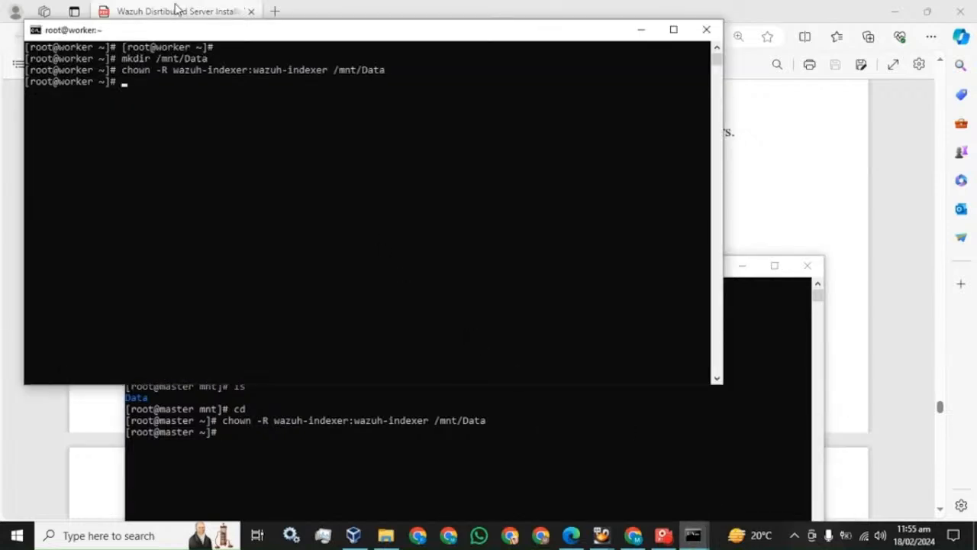
{"action": "left_click", "coordinate": [229, 11]}
{"action": "scroll", "coordinate": [468, 306], "scroll_direction": "down", "scroll_amount": 3}
Select and copy 'nano /etc/wazuh-indexer/opensearch.yml' from section 3 of the PDF guide.
{"action": "scroll", "coordinate": [462, 251], "scroll_direction": "down", "scroll_amount": 1}
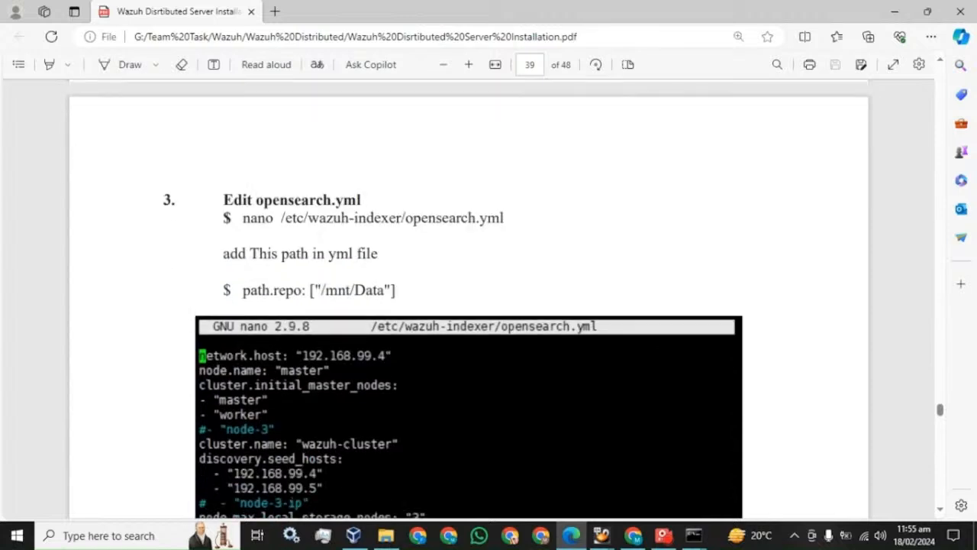
{"action": "mouse_move", "coordinate": [505, 218]}
{"action": "left_mouse_down"}
{"action": "mouse_move", "coordinate": [243, 219]}
{"action": "mouse_move", "coordinate": [504, 219]}
{"action": "left_mouse_up"}
{"action": "left_click", "coordinate": [244, 219]}
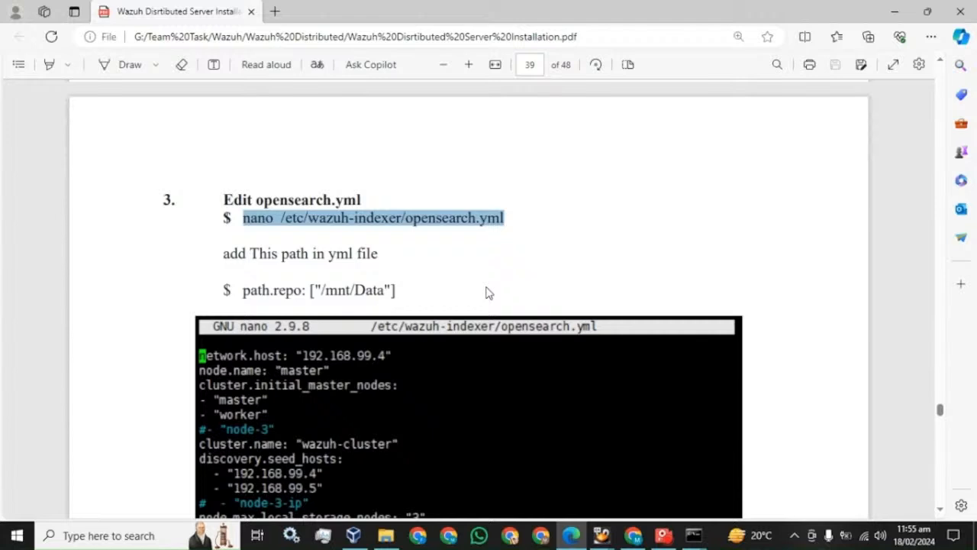
{"action": "mouse_move", "coordinate": [698, 541]}
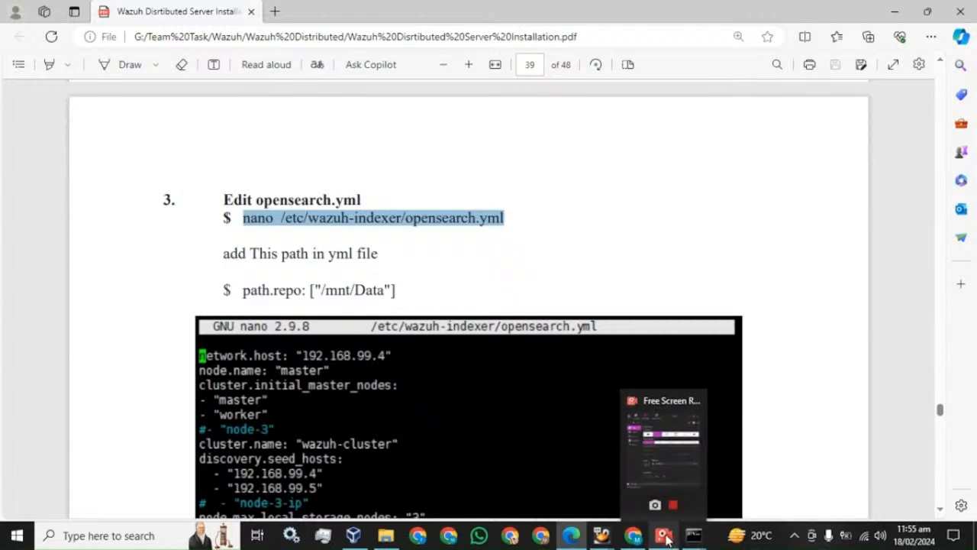
{"action": "left_click", "coordinate": [666, 539]}
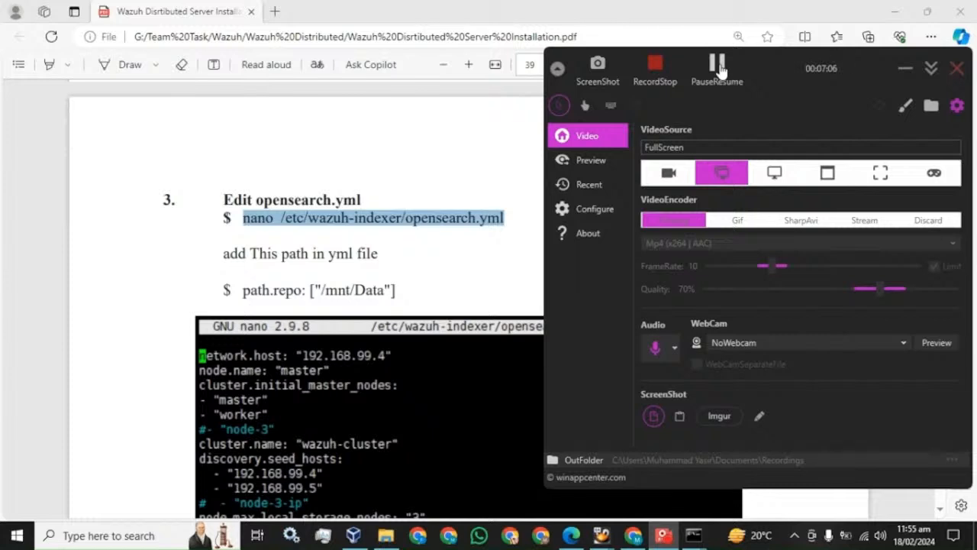
{"action": "left_click", "coordinate": [718, 66]}
{"action": "left_click", "coordinate": [394, 246]}
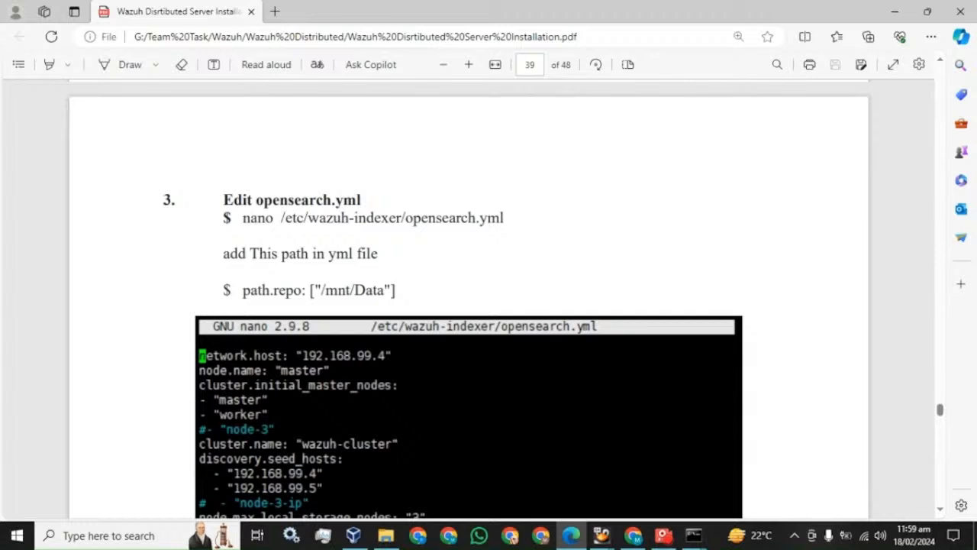
{"action": "left_click_drag", "start_coordinate": [243, 217], "coordinate": [504, 218]}
{"action": "key", "text": "ctrl+c"}
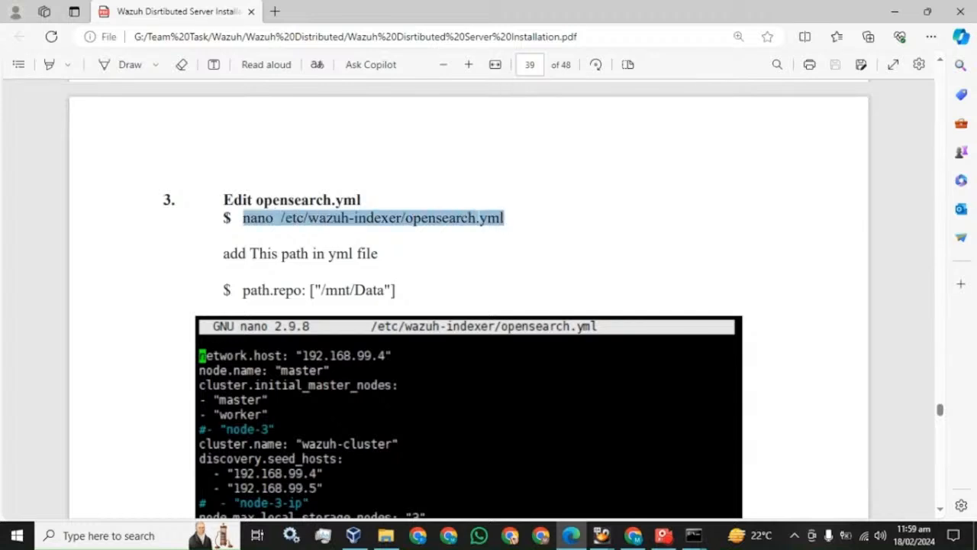
{"action": "scroll", "coordinate": [419, 227], "scroll_direction": "down", "scroll_amount": 1}
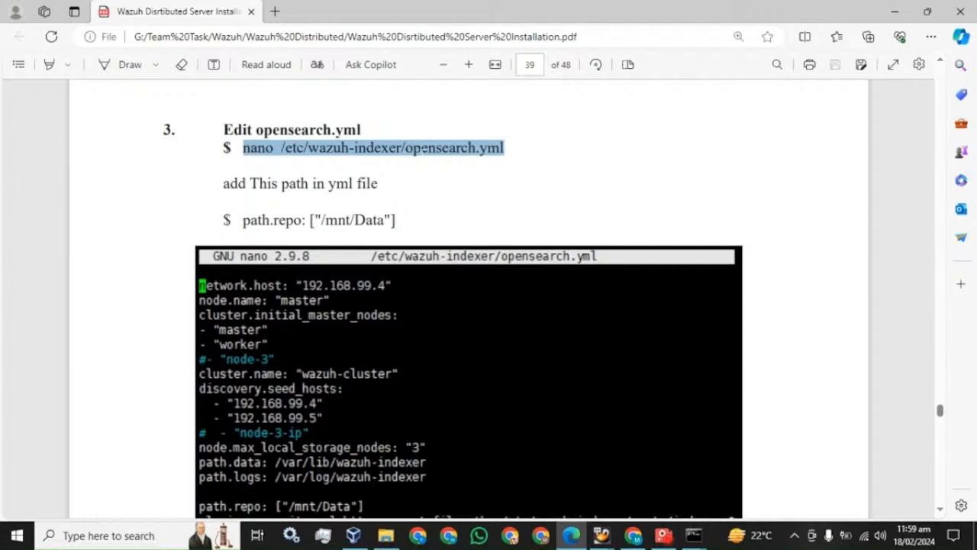
Open /etc/wazuh-indexer/opensearch.yml in nano on the master server, maximized.
{"action": "left_click", "coordinate": [693, 535]}
{"action": "left_click", "coordinate": [608, 471]}
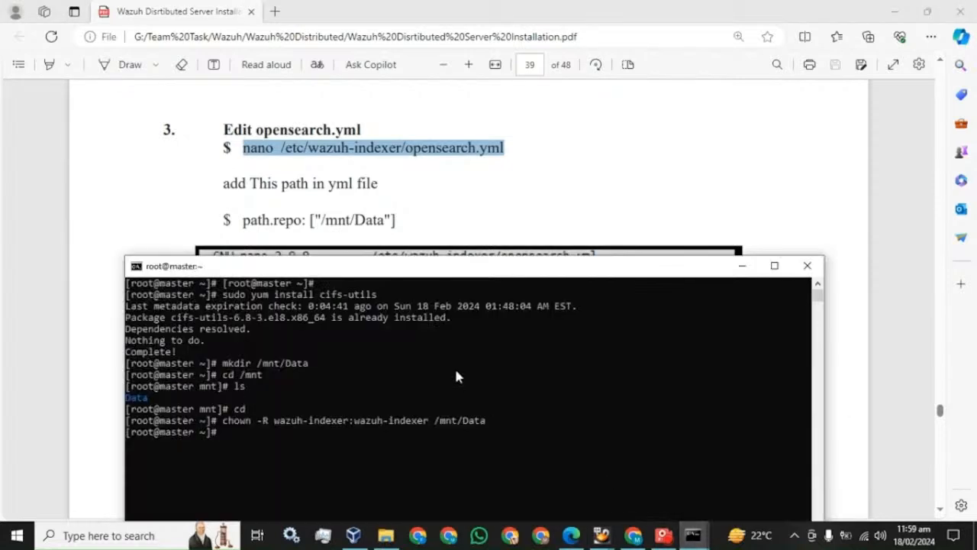
{"action": "right_click", "coordinate": [380, 365]}
{"action": "key", "text": "Return"}
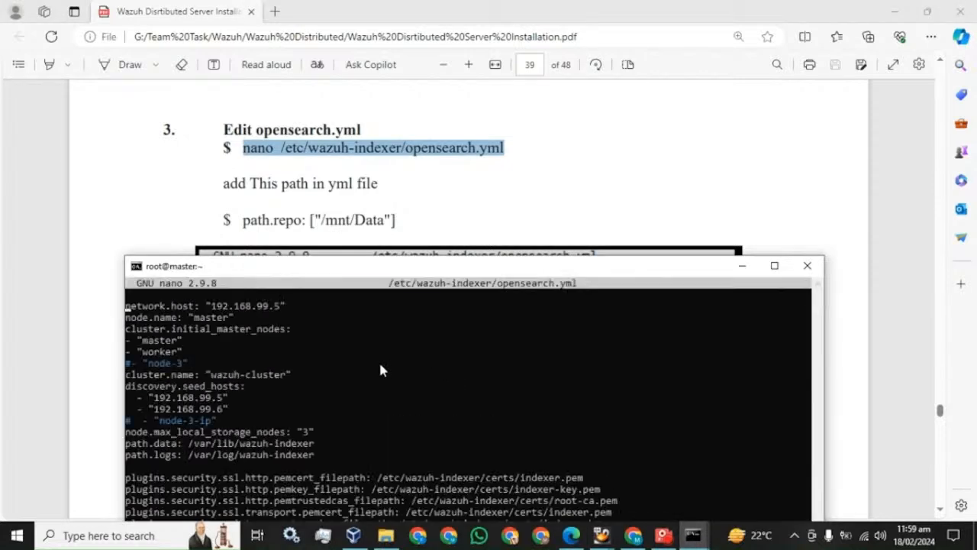
{"action": "left_click", "coordinate": [774, 265]}
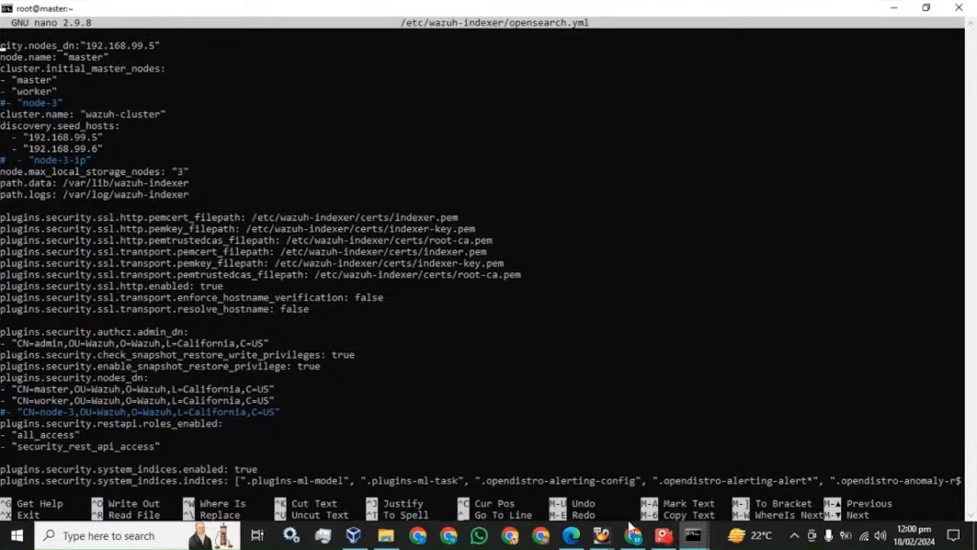
Paste path.repo: ["/mnt/Data"] from the guide below path.logs and save the file.
{"action": "left_click", "coordinate": [663, 536]}
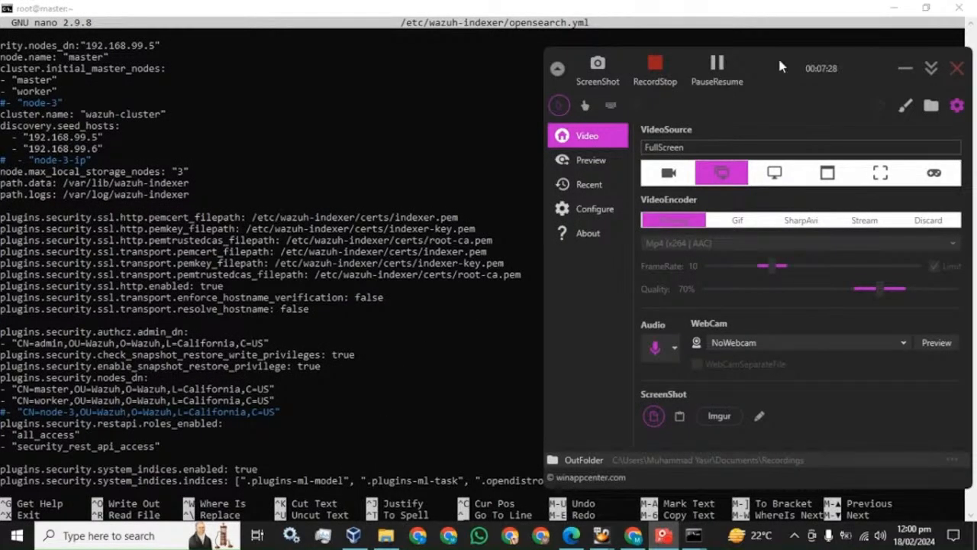
{"action": "left_click", "coordinate": [717, 65]}
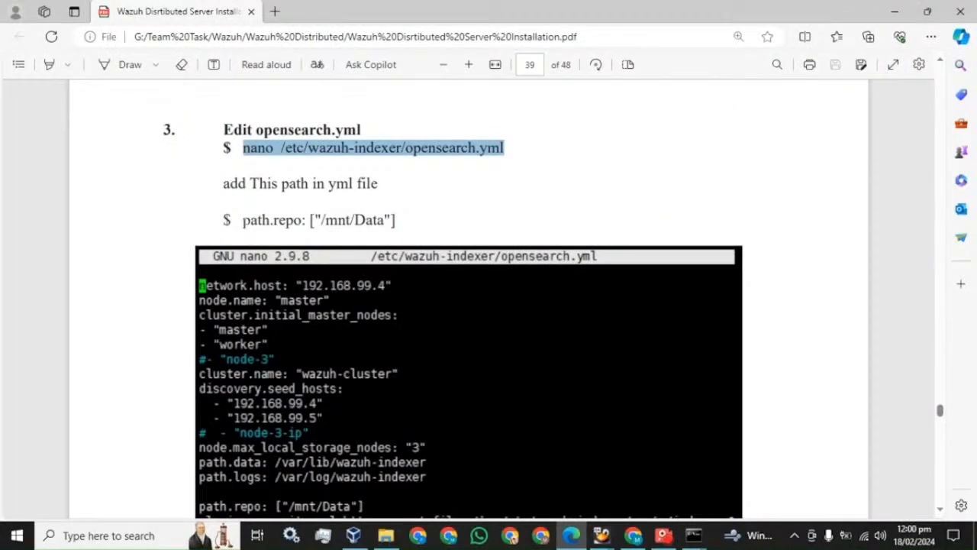
{"action": "left_click_drag", "start_coordinate": [243, 220], "coordinate": [395, 220]}
{"action": "key", "text": "ctrl+c"}
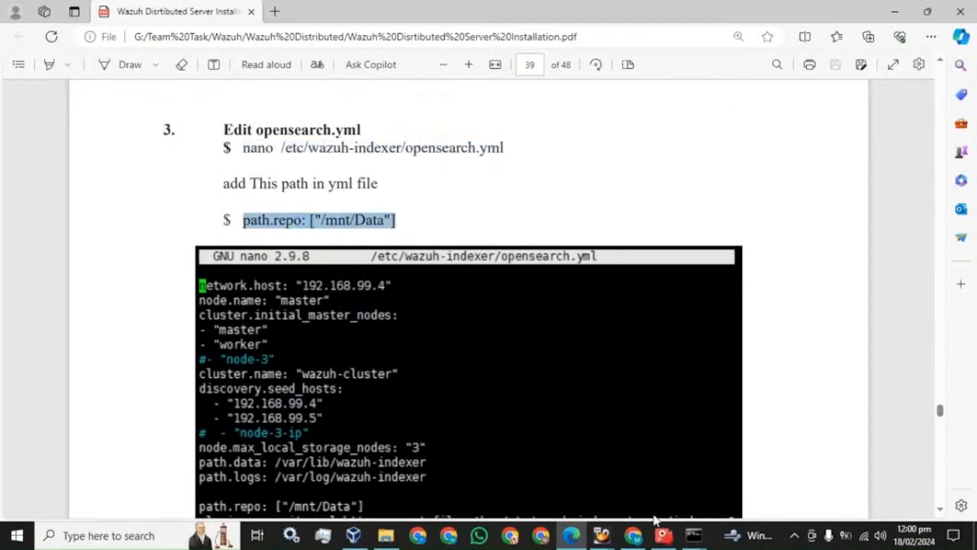
{"action": "mouse_move", "coordinate": [692, 534]}
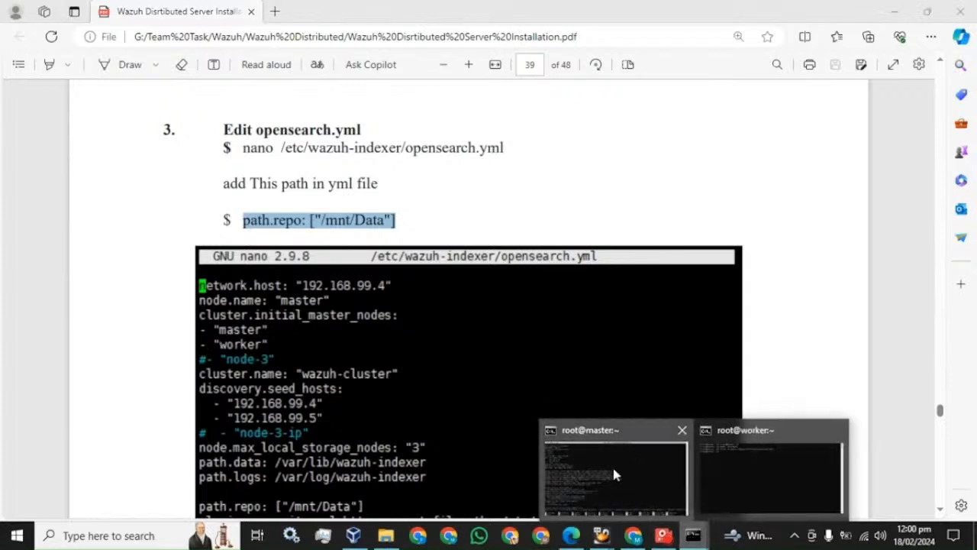
{"action": "left_click", "coordinate": [616, 474]}
{"action": "key", "text": "Down"}
{"action": "key", "text": "Down"}
{"action": "key", "text": "Down"}
{"action": "key", "text": "Down"}
{"action": "key", "text": "Down"}
{"action": "key", "text": "Down"}
{"action": "key", "text": "Down"}
{"action": "key", "text": "Down"}
{"action": "key", "text": "Down"}
{"action": "key", "text": "Down"}
{"action": "key", "text": "Down"}
{"action": "key", "text": "Down"}
{"action": "key", "text": "Down"}
{"action": "key", "text": "Down"}
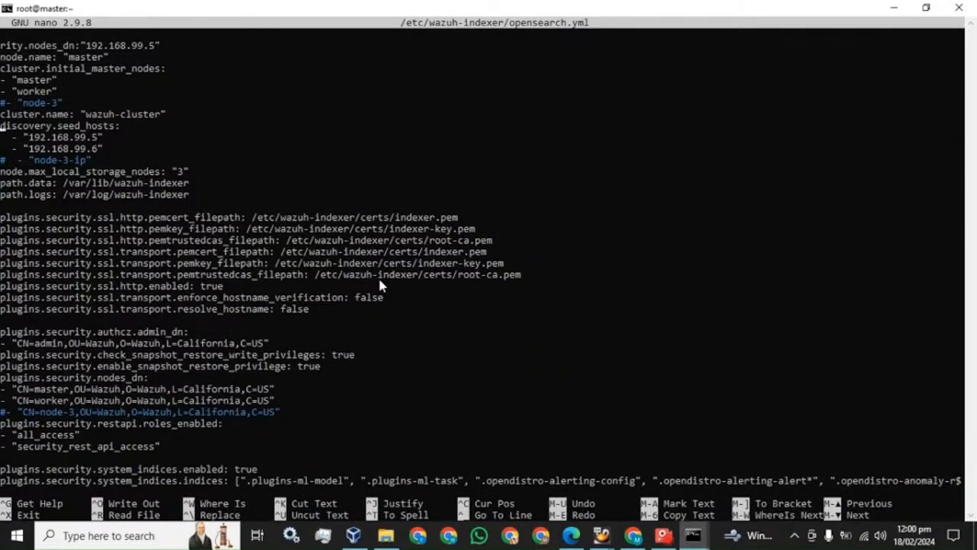
{"action": "right_click", "coordinate": [272, 178]}
{"action": "key", "text": "BackSpace"}
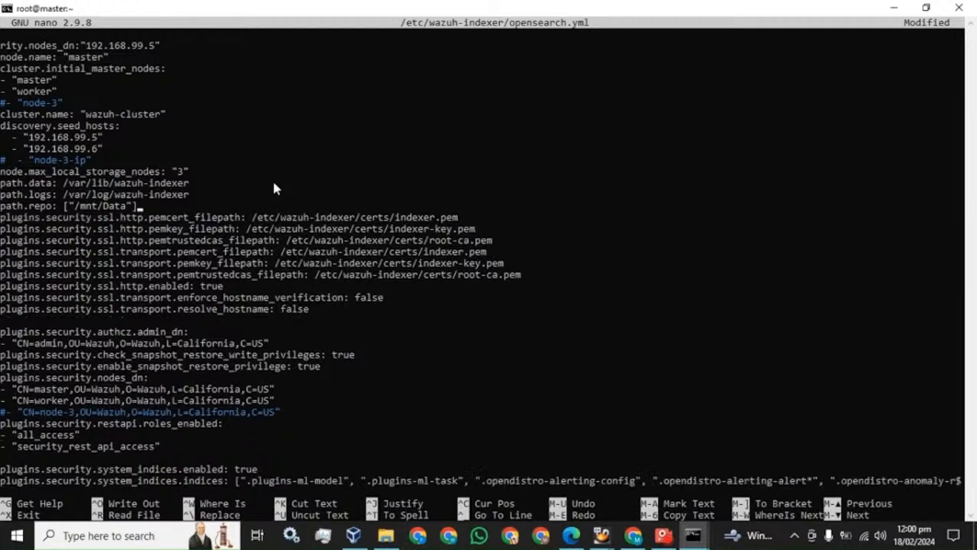
{"action": "key", "text": "ctrl+x"}
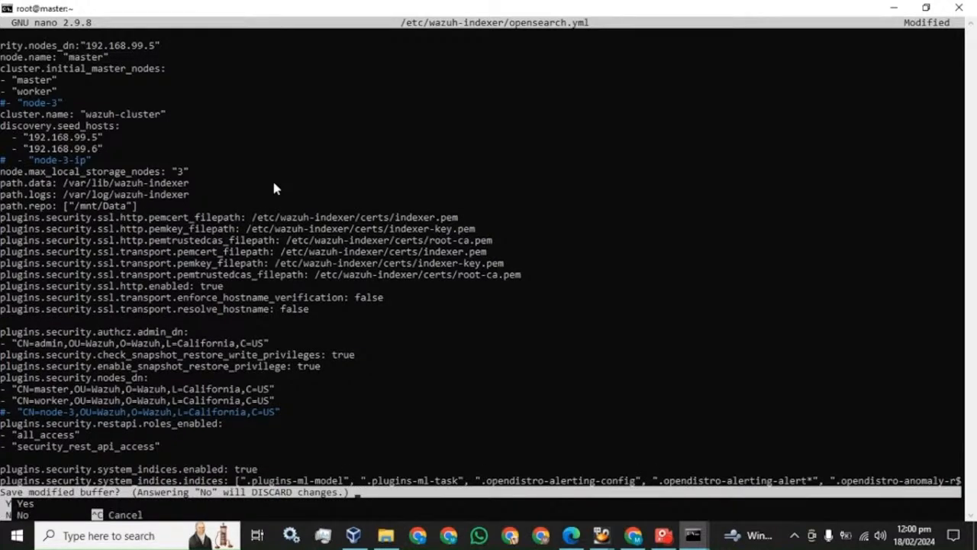
{"action": "key", "text": "y"}
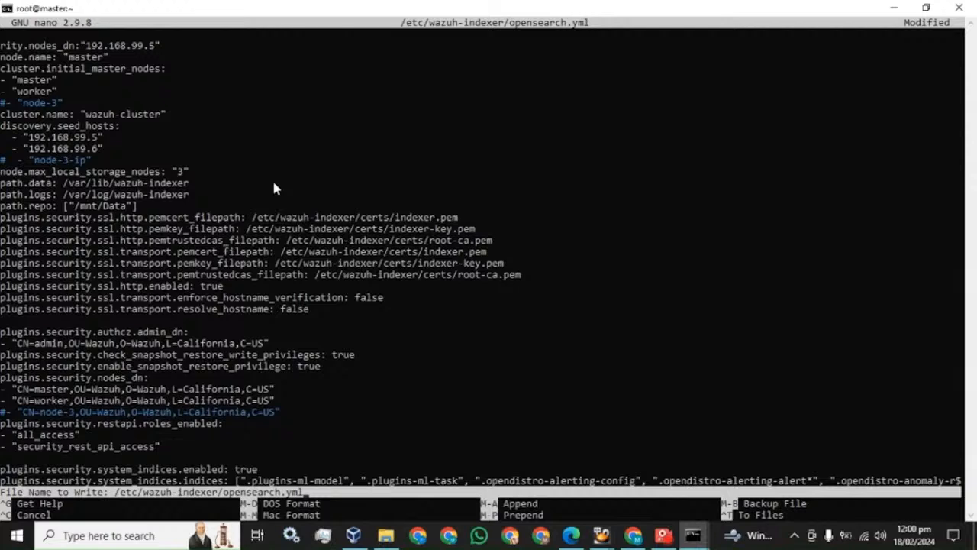
{"action": "key", "text": "Return"}
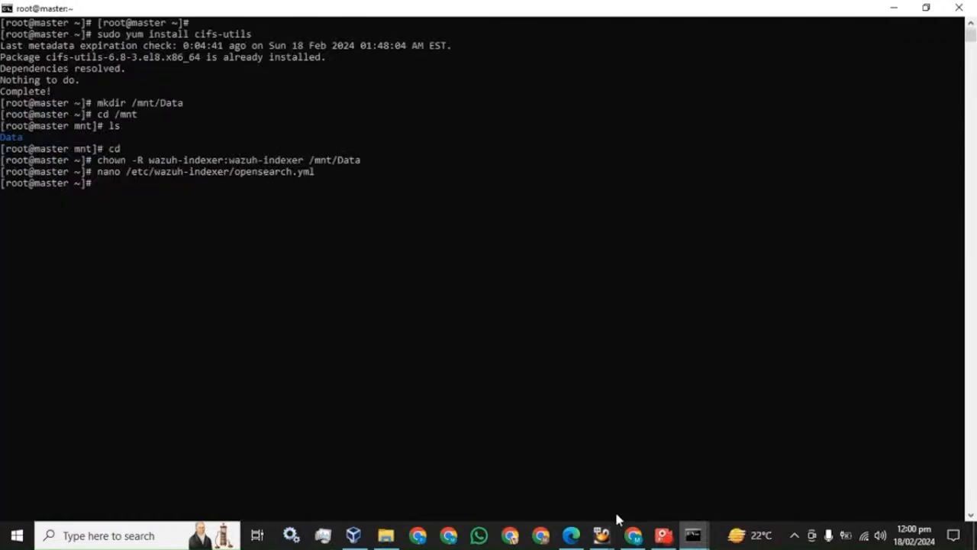
{"action": "left_click", "coordinate": [572, 534]}
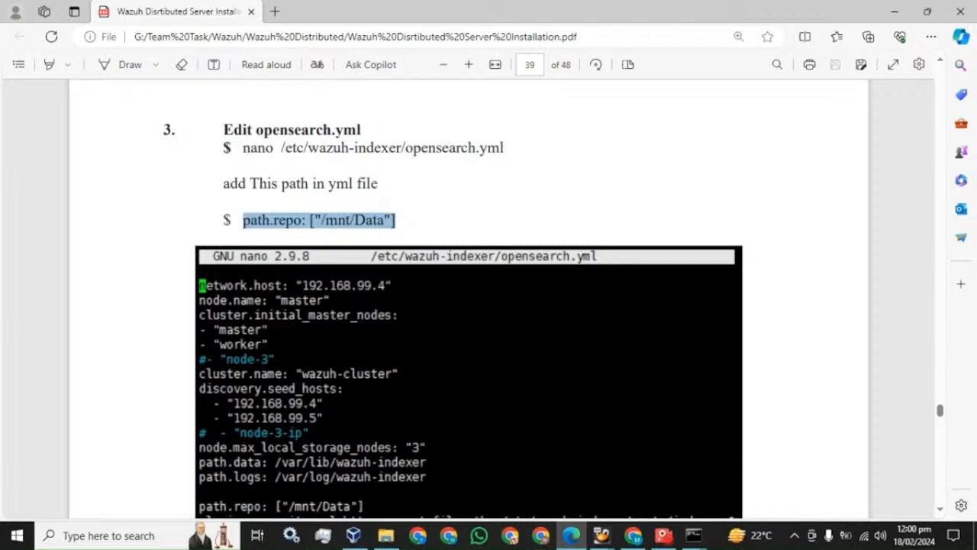
Open opensearch.yml in nano on the worker and move to the line below path.logs.
{"action": "left_click", "coordinate": [406, 184]}
{"action": "left_click_drag", "start_coordinate": [242, 147], "coordinate": [504, 149]}
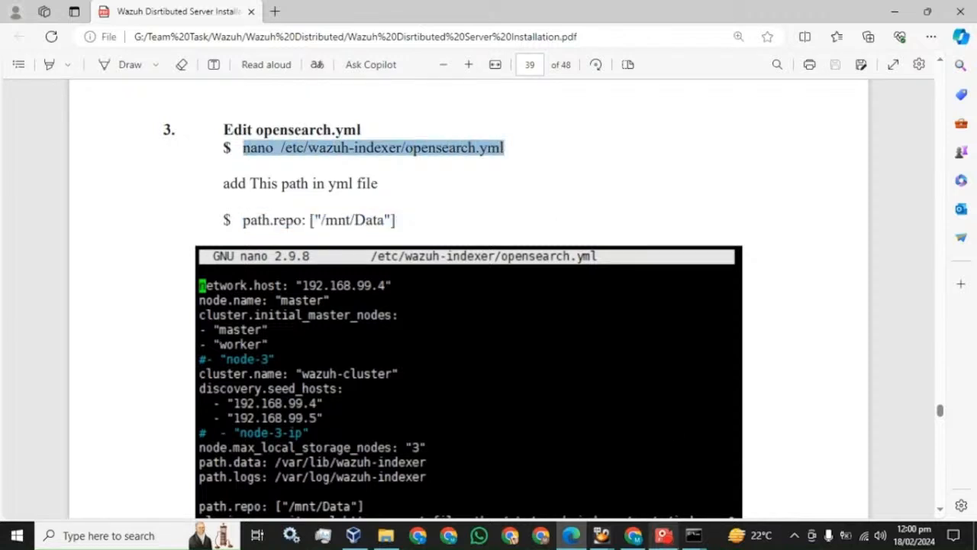
{"action": "mouse_move", "coordinate": [694, 534]}
{"action": "left_click", "coordinate": [705, 497]}
{"action": "right_click", "coordinate": [391, 227]}
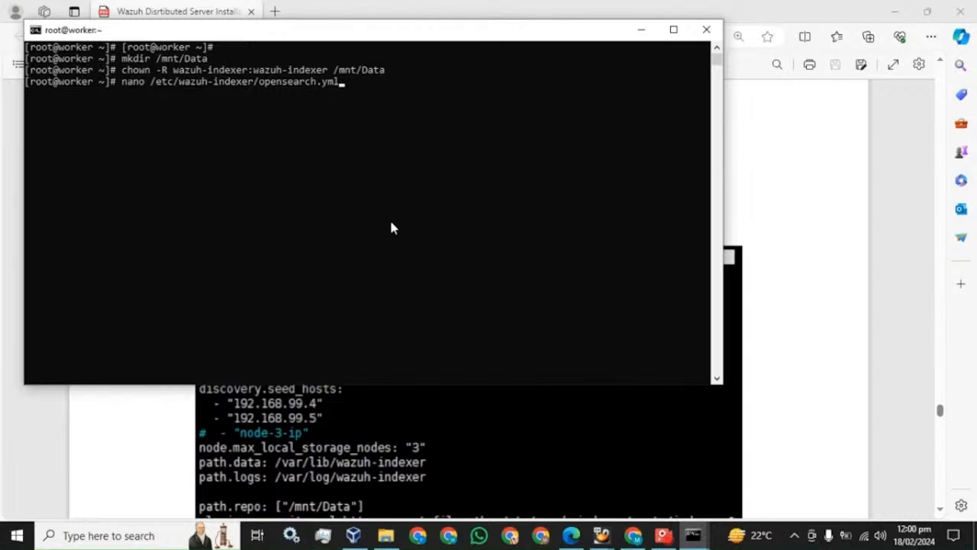
{"action": "key", "text": "Return"}
{"action": "key", "text": "Down"}
{"action": "key", "text": "Down"}
{"action": "key", "text": "Down"}
{"action": "key", "text": "Down"}
{"action": "key", "text": "Down"}
{"action": "key", "text": "Down"}
{"action": "key", "text": "Down"}
{"action": "key", "text": "Down"}
{"action": "key", "text": "Down"}
{"action": "key", "text": "Down"}
{"action": "key", "text": "Down"}
{"action": "key", "text": "Down"}
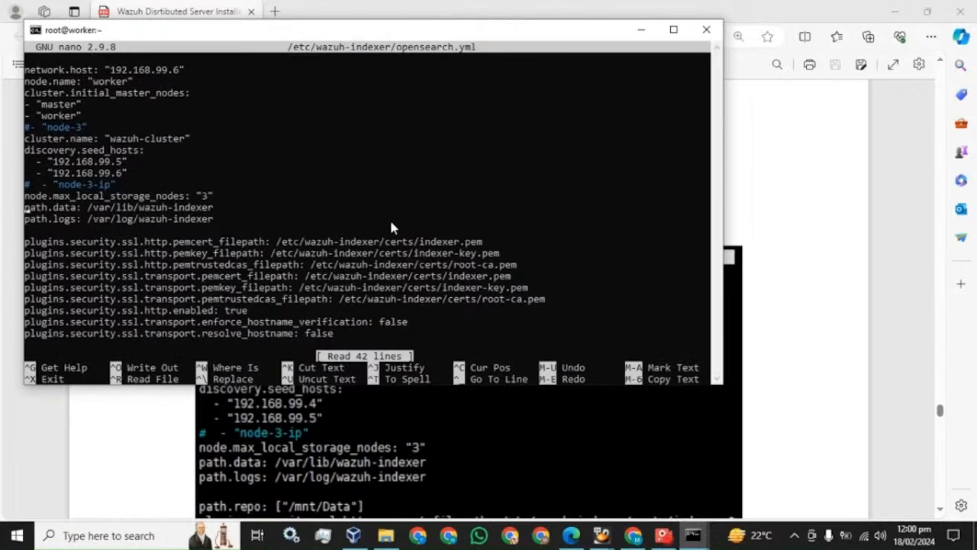
{"action": "key", "text": "Down"}
{"action": "key", "text": "Down"}
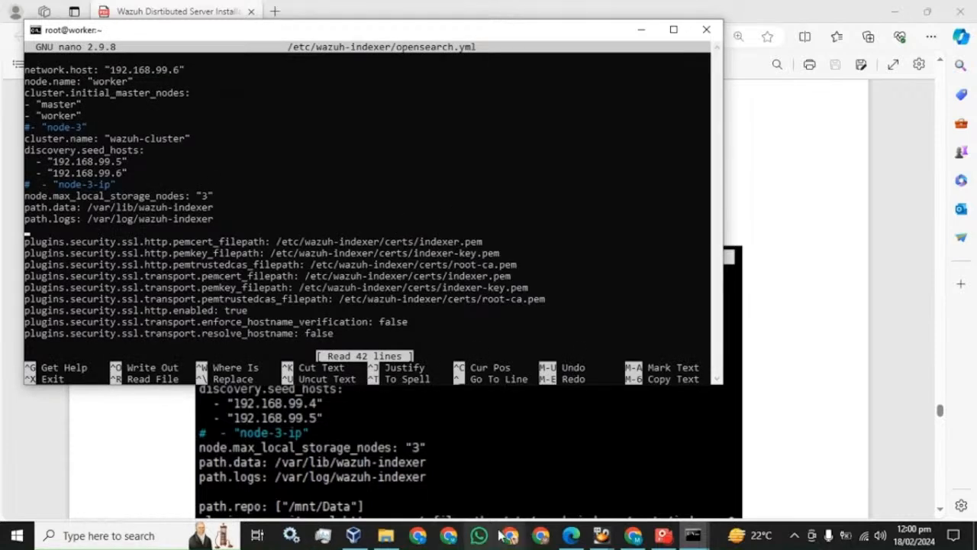
Paste path.repo: ["/mnt/Data"] into the worker's file and save it.
{"action": "mouse_move", "coordinate": [569, 539]}
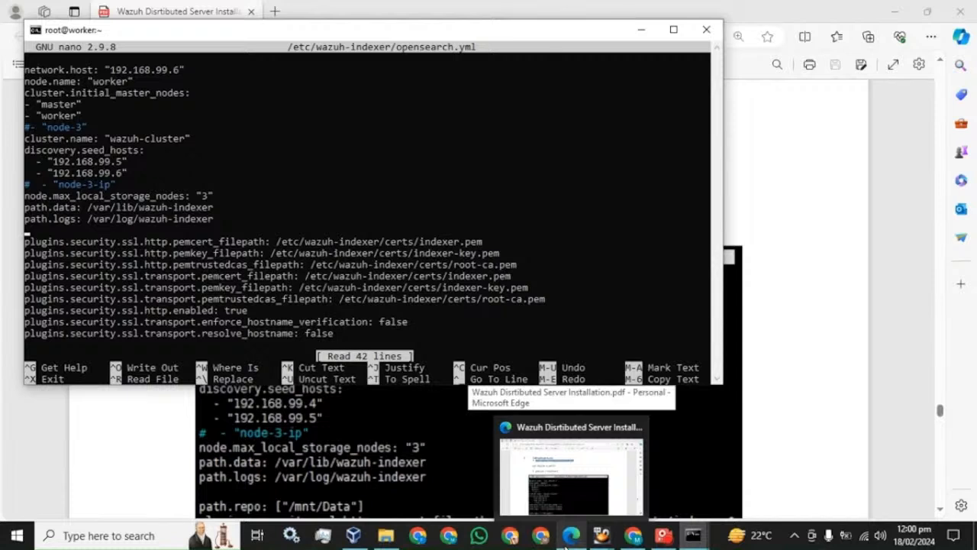
{"action": "left_click", "coordinate": [532, 7]}
{"action": "left_click_drag", "start_coordinate": [245, 222], "coordinate": [396, 222]}
{"action": "left_click", "coordinate": [412, 225]}
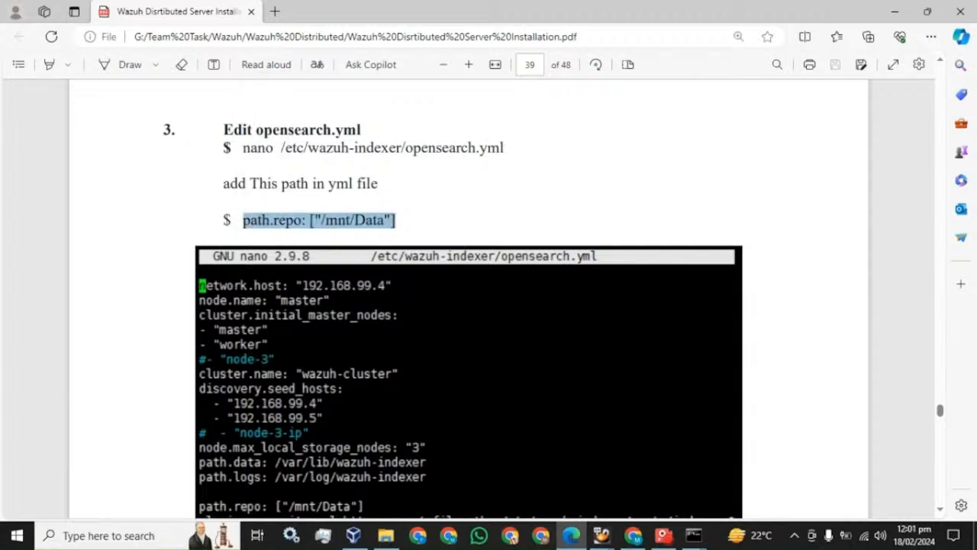
{"action": "mouse_move", "coordinate": [693, 535]}
{"action": "left_click", "coordinate": [729, 463]}
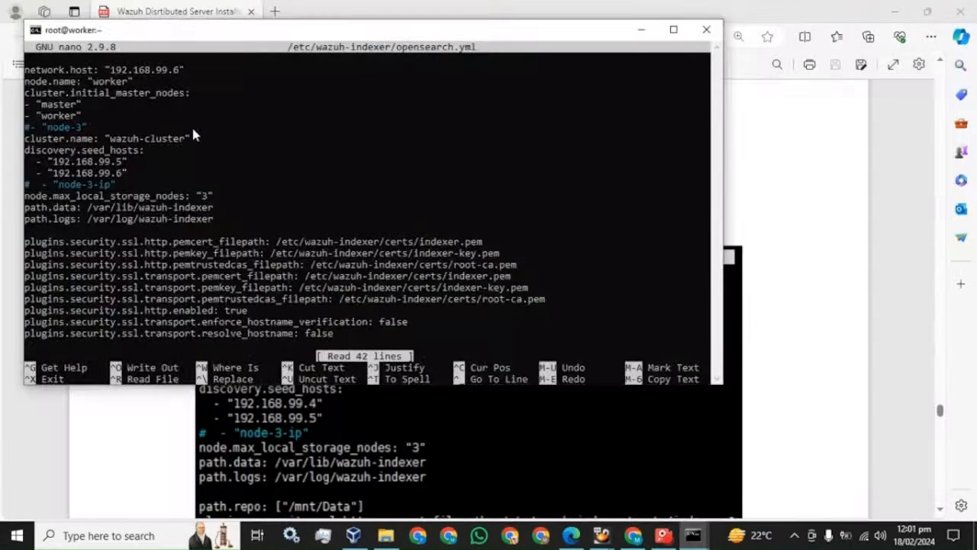
{"action": "right_click", "coordinate": [193, 131]}
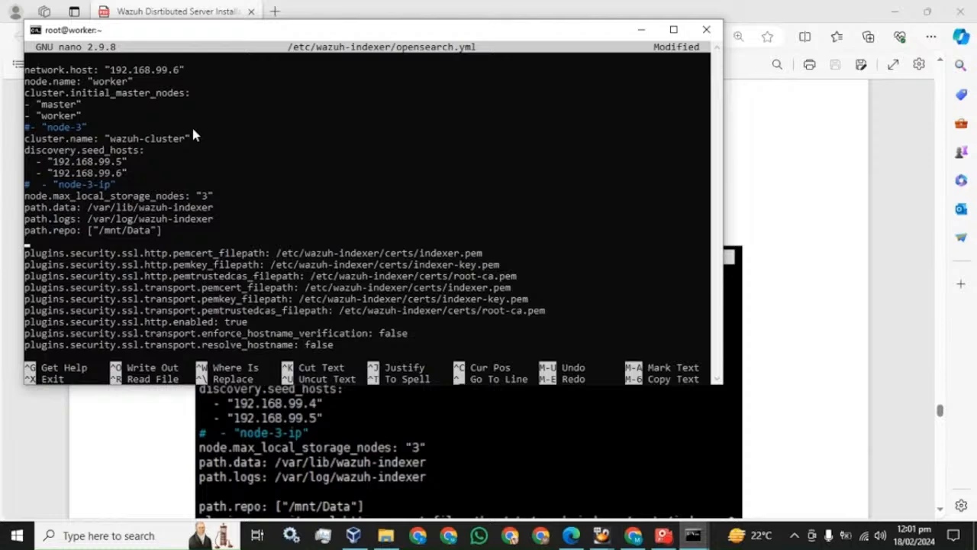
{"action": "key", "text": "BackSpace"}
{"action": "key", "text": "ctrl+x"}
{"action": "key", "text": "y"}
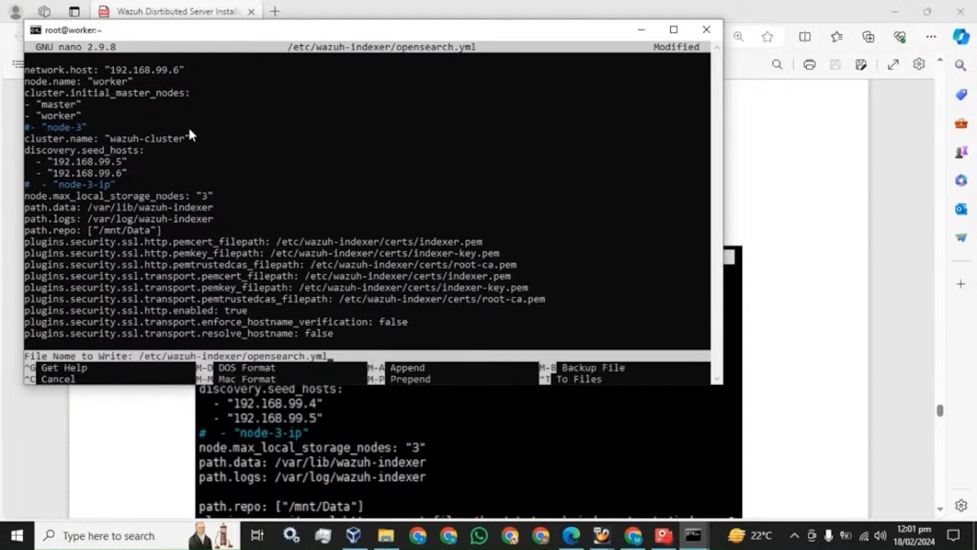
{"action": "key", "text": "Return"}
{"action": "left_click", "coordinate": [376, 6]}
Run systemctl restart wazuh-indexer from the guide on the master terminal.
{"action": "scroll", "coordinate": [397, 184], "scroll_direction": "down", "scroll_amount": 6}
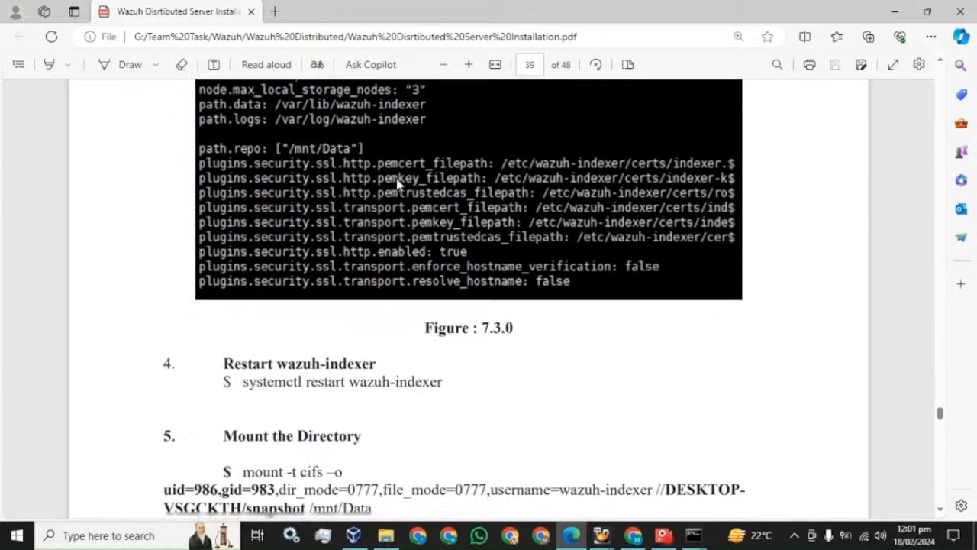
{"action": "left_click_drag", "start_coordinate": [243, 248], "coordinate": [444, 249]}
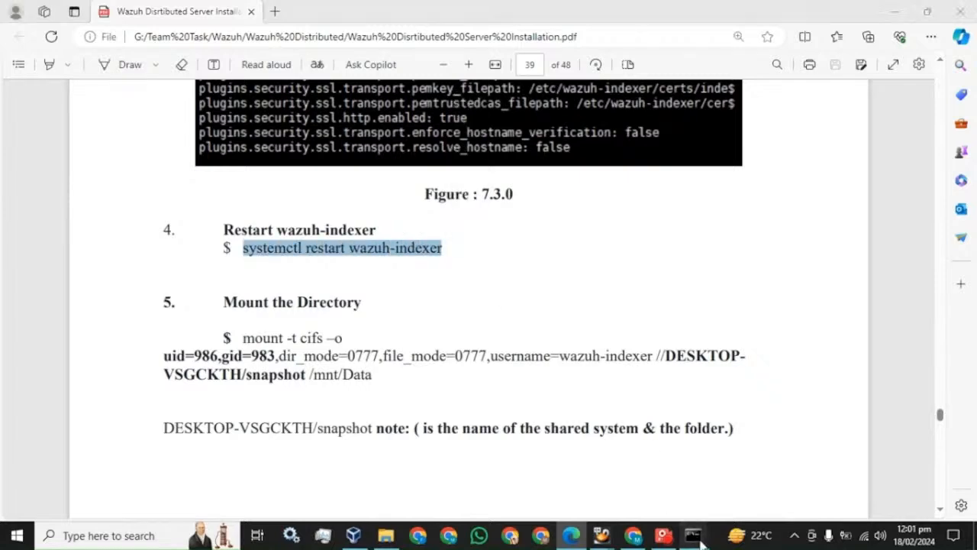
{"action": "mouse_move", "coordinate": [694, 535]}
{"action": "left_click", "coordinate": [629, 484]}
{"action": "right_click", "coordinate": [315, 317]}
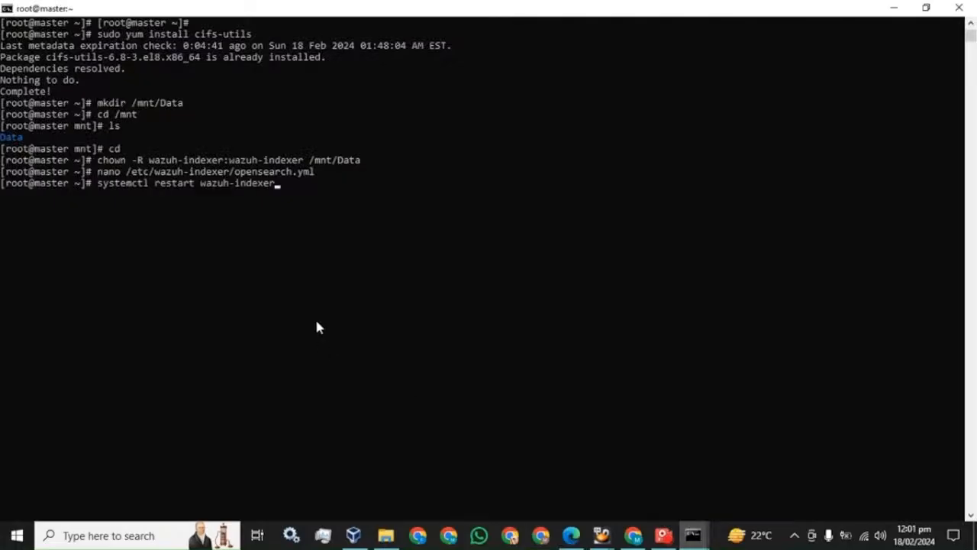
{"action": "key", "text": "Return"}
Arrange the master and worker terminal windows side by side while the restart finishes.
{"action": "left_click", "coordinate": [926, 8]}
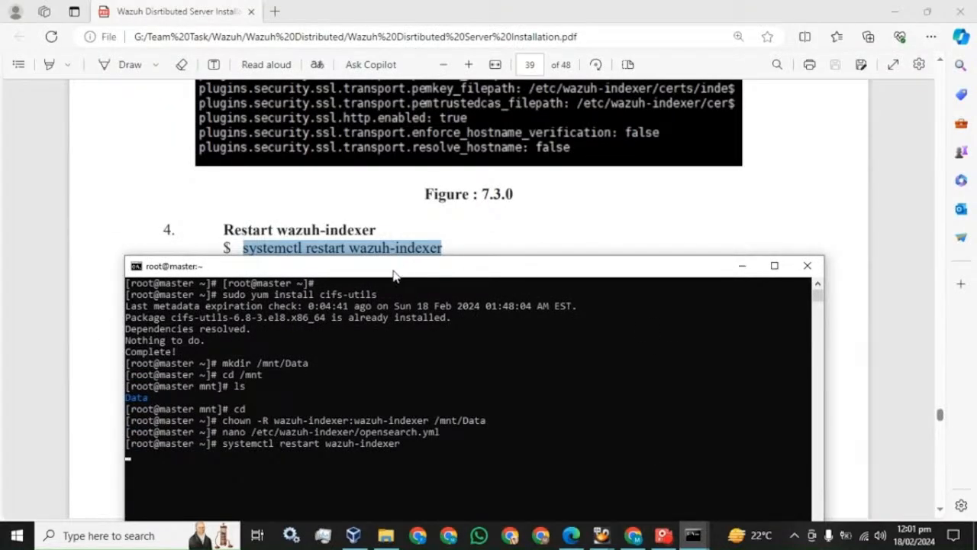
{"action": "left_click_drag", "start_coordinate": [401, 275], "coordinate": [277, 62]}
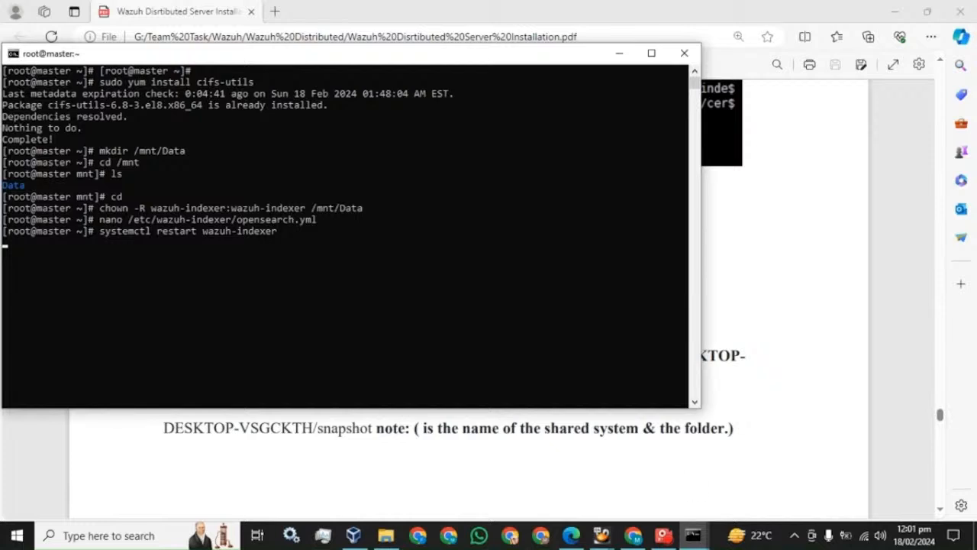
{"action": "mouse_move", "coordinate": [692, 534]}
{"action": "left_click", "coordinate": [720, 480]}
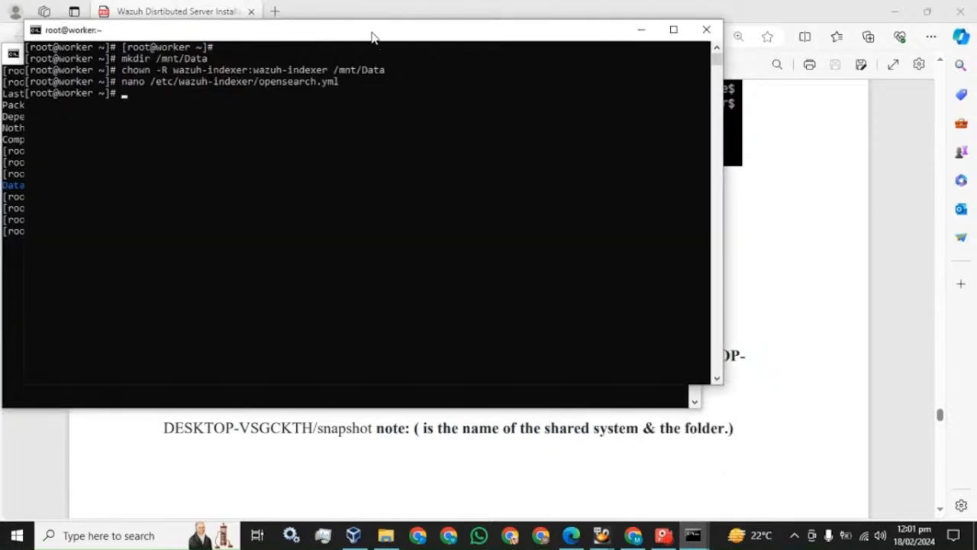
{"action": "left_click_drag", "start_coordinate": [373, 37], "coordinate": [686, 72]}
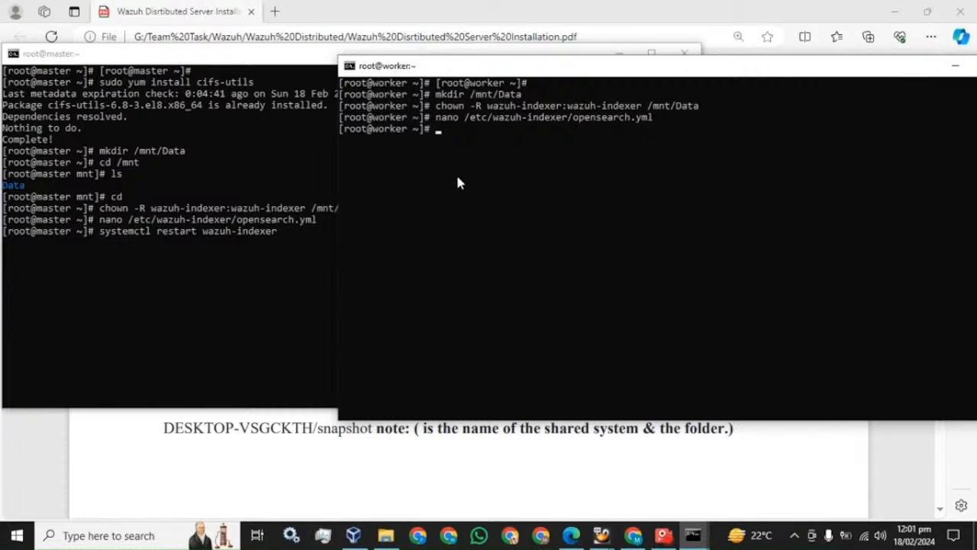
{"action": "left_click", "coordinate": [95, 58]}
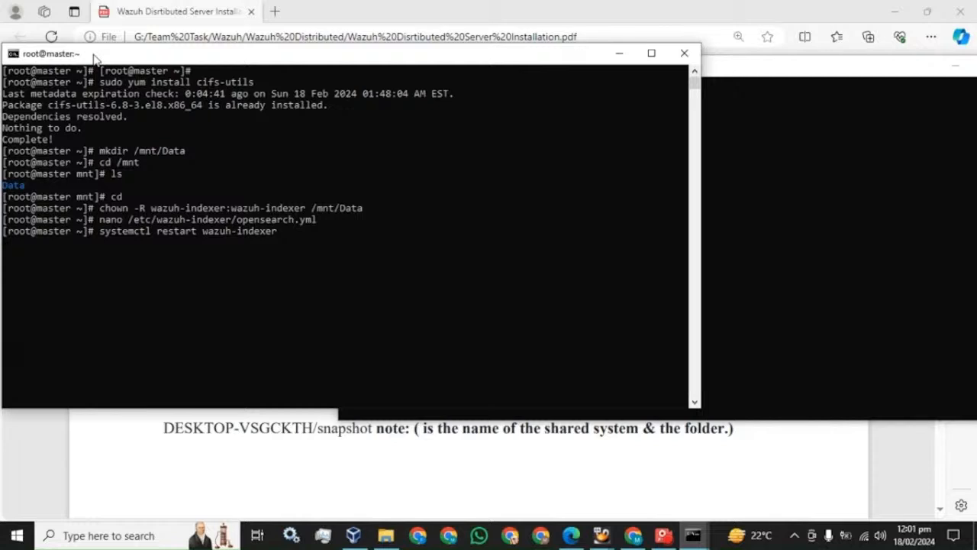
{"action": "mouse_move", "coordinate": [662, 538]}
{"action": "key", "text": "Return"}
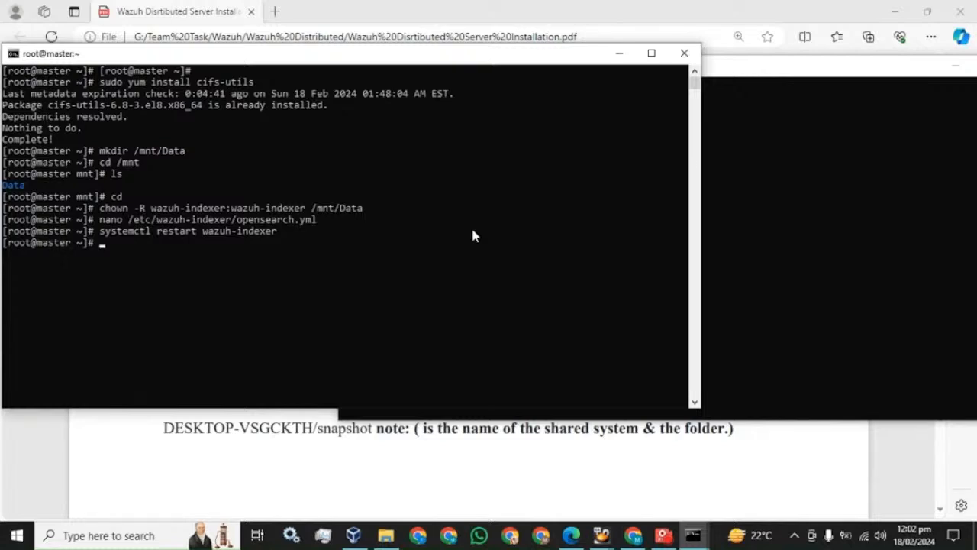
Run systemctl status wazuh-indexer on master to confirm it is active (running).
{"action": "key", "text": "Up"}
{"action": "key", "text": "Left"}
{"action": "key", "text": "Left"}
{"action": "key", "text": "Left"}
{"action": "key", "text": "Left"}
{"action": "key", "text": "Left"}
{"action": "key", "text": "Left"}
{"action": "key", "text": "Left"}
{"action": "key", "text": "Left"}
{"action": "key", "text": "Left"}
{"action": "key", "text": "Left"}
{"action": "key", "text": "Left"}
{"action": "key", "text": "Left"}
{"action": "key", "text": "Left"}
{"action": "key", "text": "Left"}
{"action": "key", "text": "Left"}
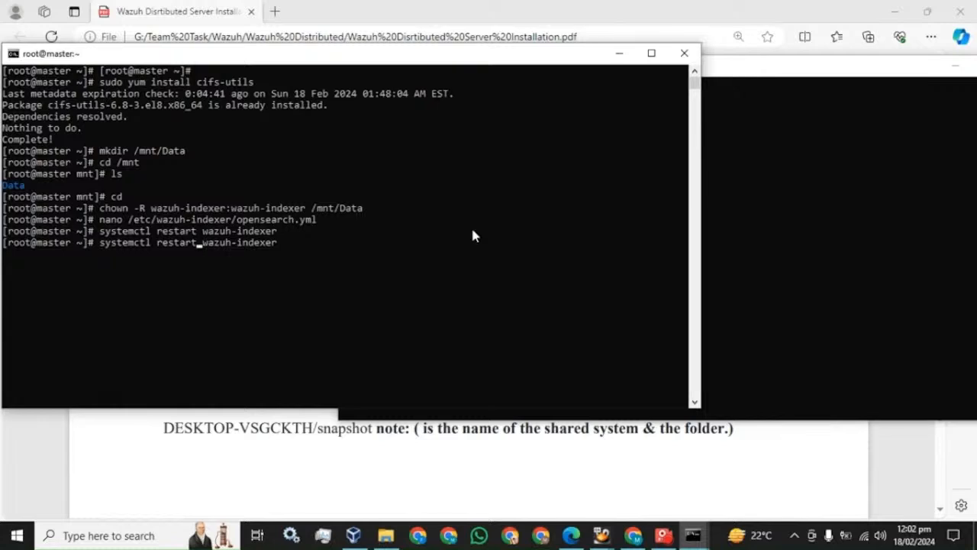
{"action": "key", "text": "BackSpace"}
{"action": "key", "text": "BackSpace"}
{"action": "key", "text": "BackSpace"}
{"action": "key", "text": "BackSpace"}
{"action": "key", "text": "BackSpace"}
{"action": "key", "text": "BackSpace"}
{"action": "type", "text": "stat"}
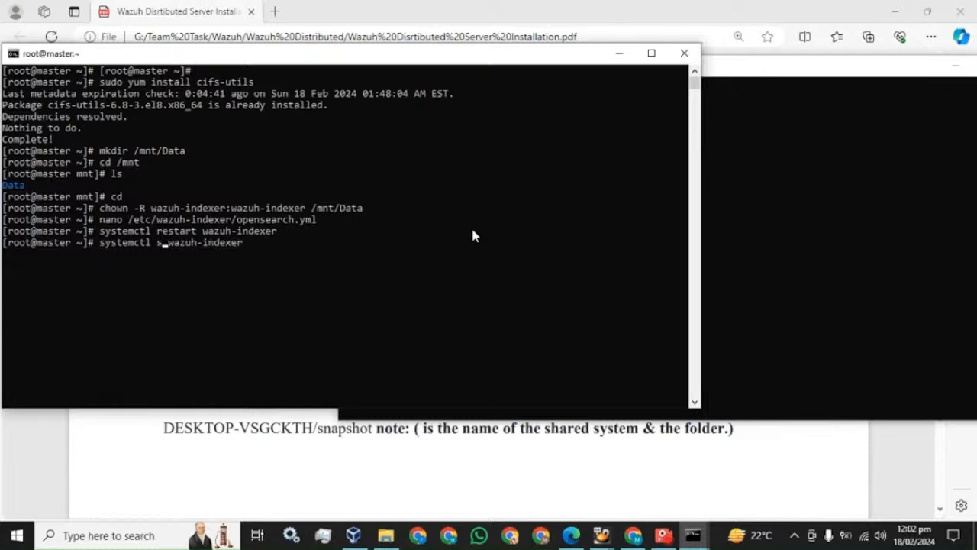
{"action": "type", "text": "us"}
{"action": "key", "text": "Return"}
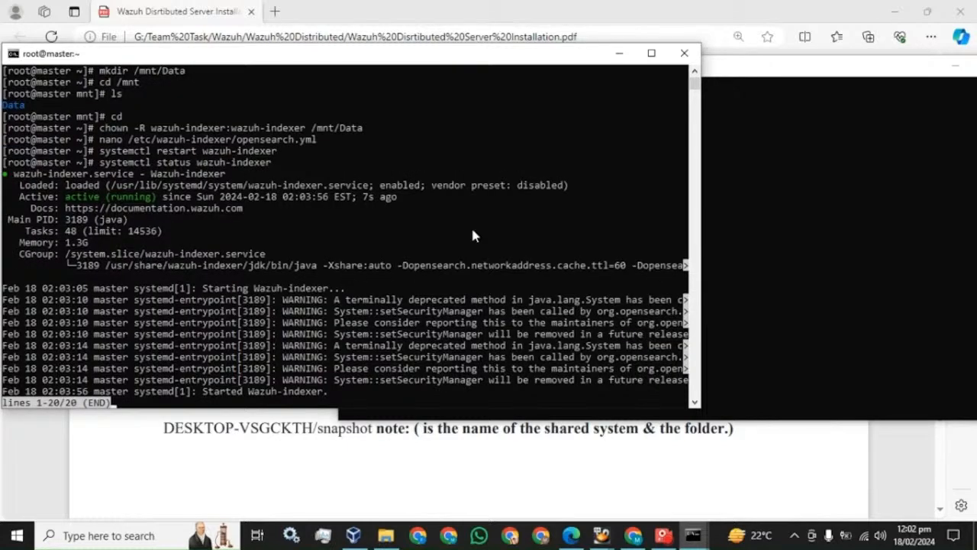
{"action": "key", "text": "q"}
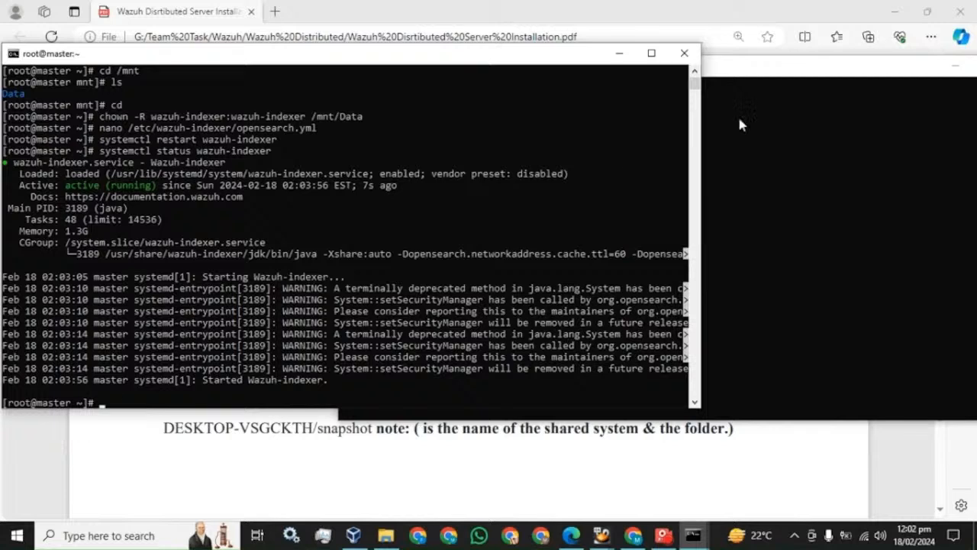
Run systemctl restart wazuh-indexer in the worker terminal.
{"action": "left_click", "coordinate": [753, 71]}
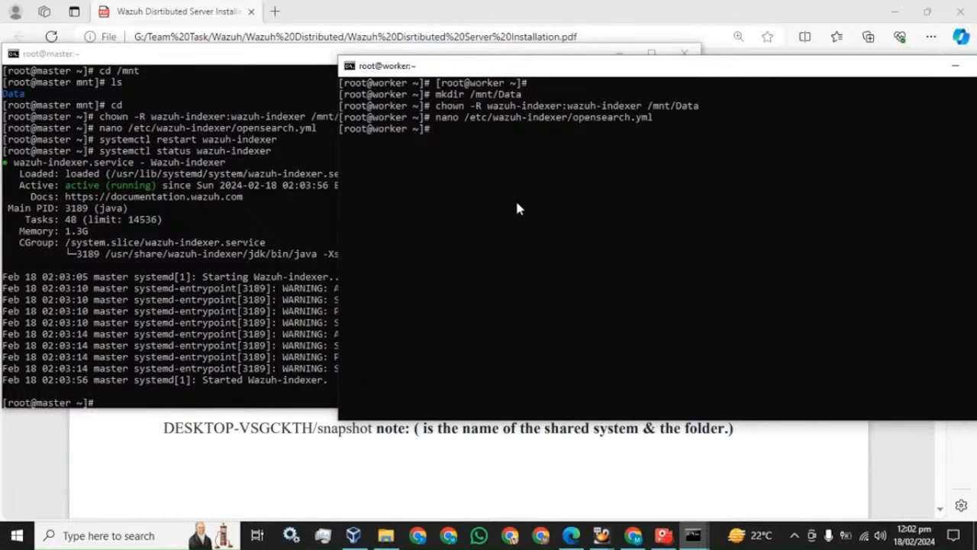
{"action": "right_click", "coordinate": [517, 204]}
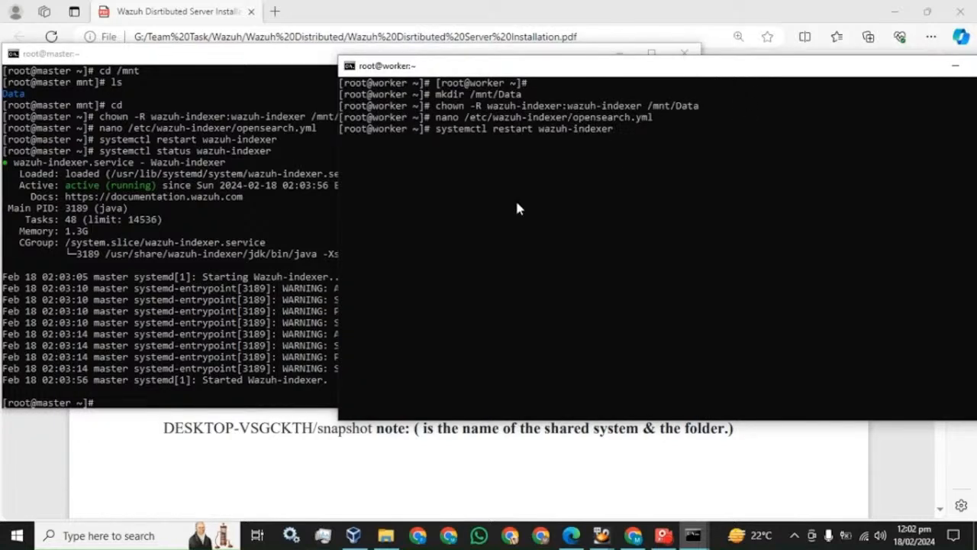
{"action": "key", "text": "Return"}
{"action": "left_click", "coordinate": [663, 535]}
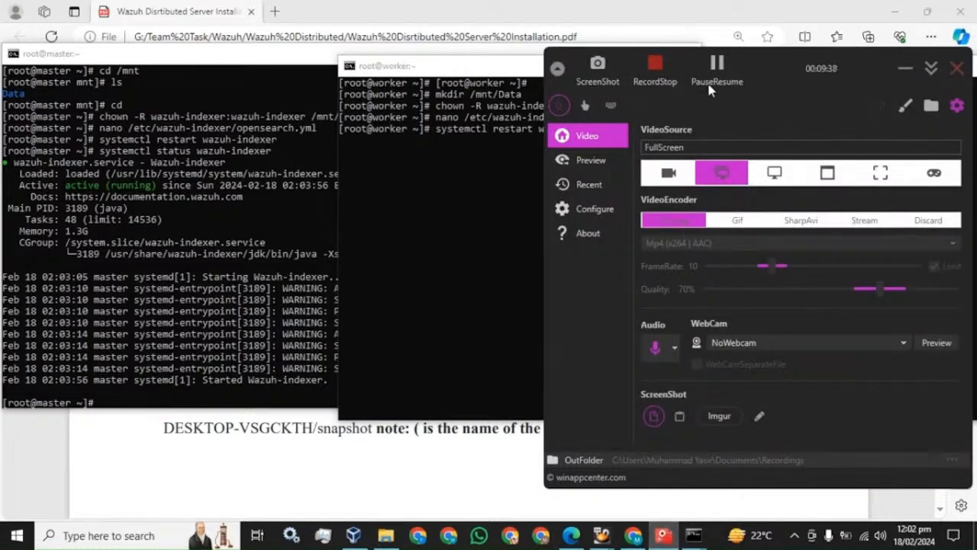
{"action": "left_click", "coordinate": [461, 71]}
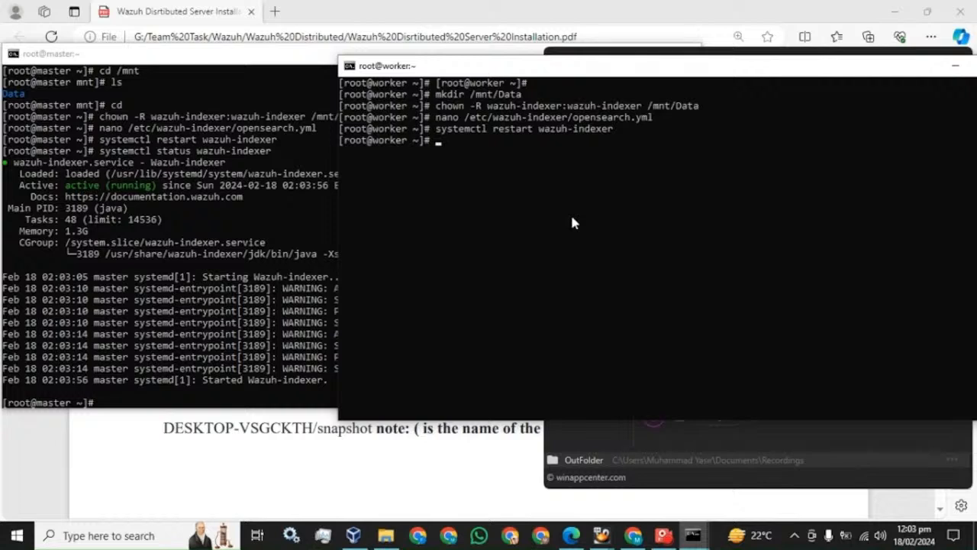
Check systemctl status wazuh-indexer on the worker shows active (running), then return to the guide.
{"action": "key", "text": "Up"}
{"action": "key", "text": "Left"}
{"action": "key", "text": "Left"}
{"action": "key", "text": "Left"}
{"action": "key", "text": "Left"}
{"action": "key", "text": "Left"}
{"action": "key", "text": "Left"}
{"action": "key", "text": "Left"}
{"action": "key", "text": "Left"}
{"action": "key", "text": "Left"}
{"action": "key", "text": "Left"}
{"action": "key", "text": "Left"}
{"action": "key", "text": "Left"}
{"action": "key", "text": "Left"}
{"action": "key", "text": "Left"}
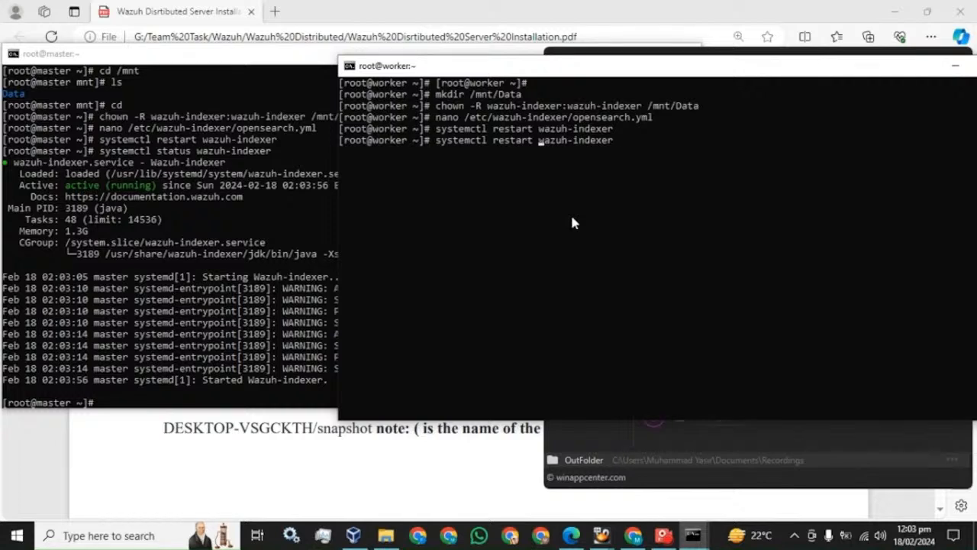
{"action": "key", "text": "BackSpace"}
{"action": "key", "text": "BackSpace"}
{"action": "key", "text": "BackSpace"}
{"action": "key", "text": "BackSpace"}
{"action": "key", "text": "BackSpace"}
{"action": "key", "text": "BackSpace"}
{"action": "key", "text": "BackSpace"}
{"action": "type", "text": "st"}
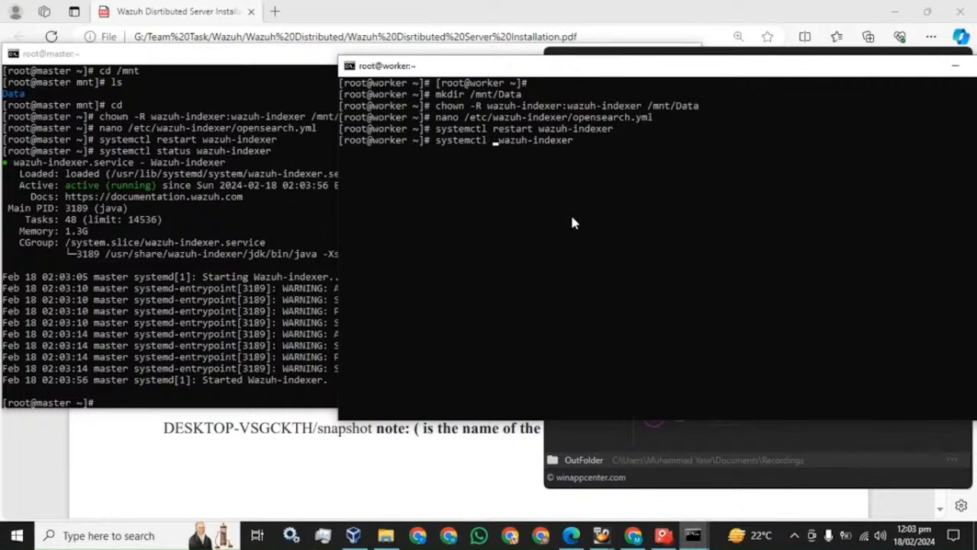
{"action": "type", "text": "atus"}
{"action": "key", "text": "Return"}
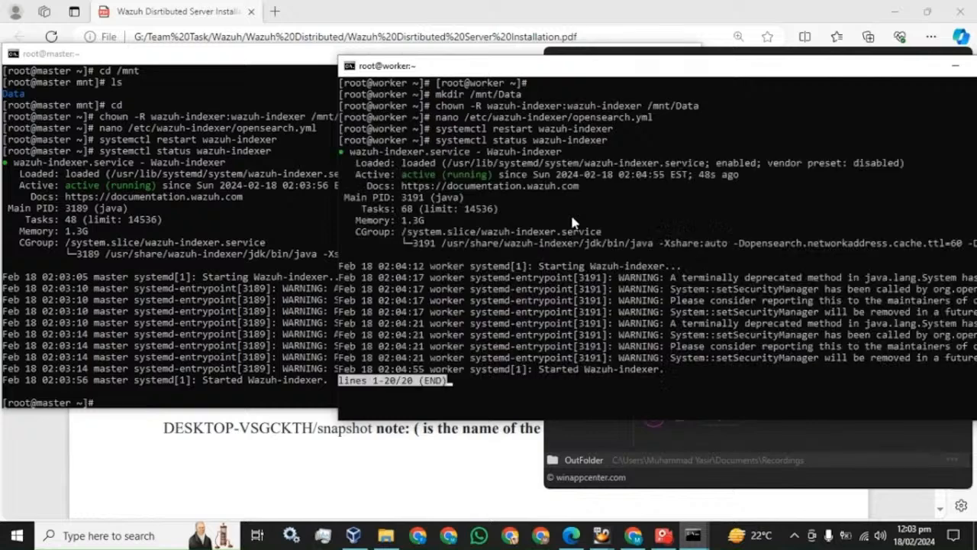
{"action": "key", "text": "q"}
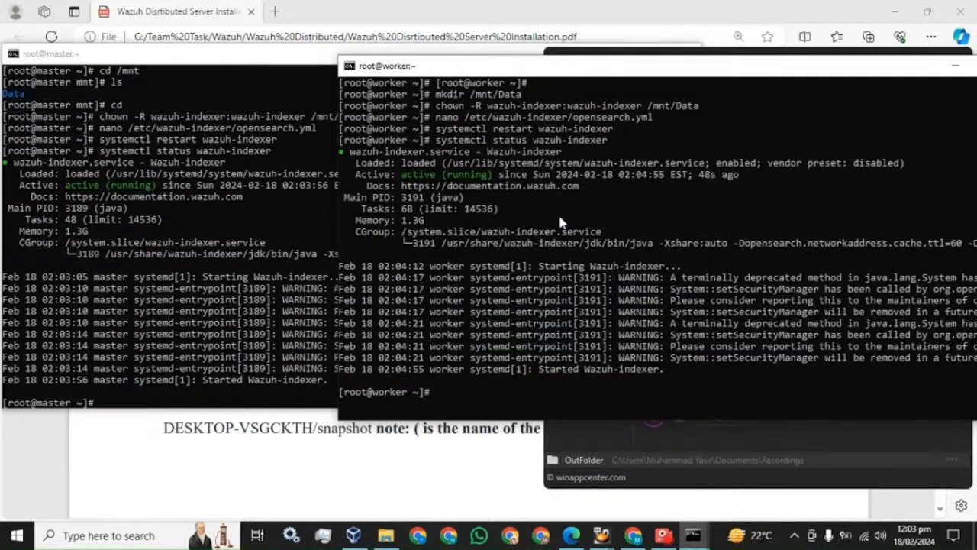
{"action": "left_click", "coordinate": [357, 6]}
Review the ["/mnt/Data"] path.repo value, then select step 5's full mount -t cifs command.
{"action": "scroll", "coordinate": [371, 249], "scroll_direction": "down", "scroll_amount": 2}
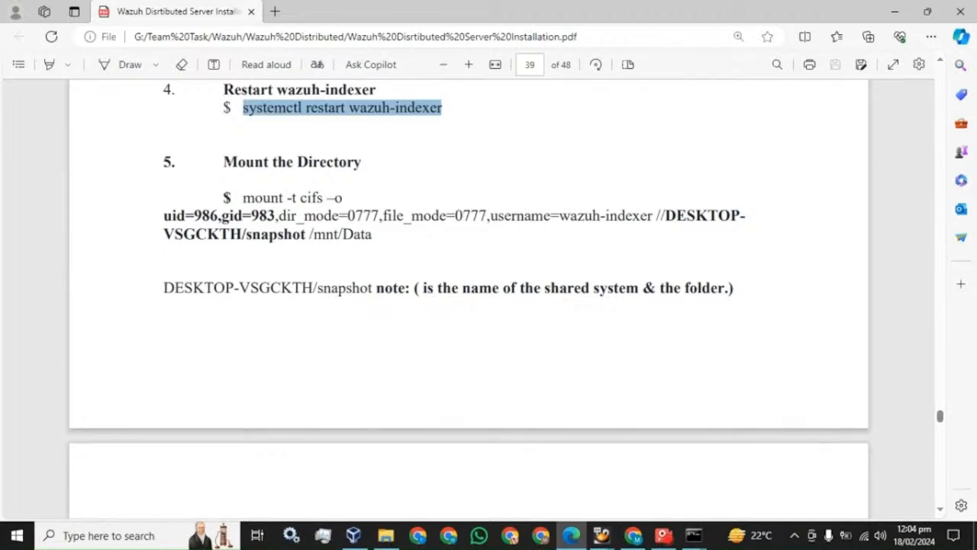
{"action": "scroll", "coordinate": [468, 290], "scroll_direction": "up", "scroll_amount": 1}
{"action": "scroll", "coordinate": [353, 199], "scroll_direction": "up", "scroll_amount": 6}
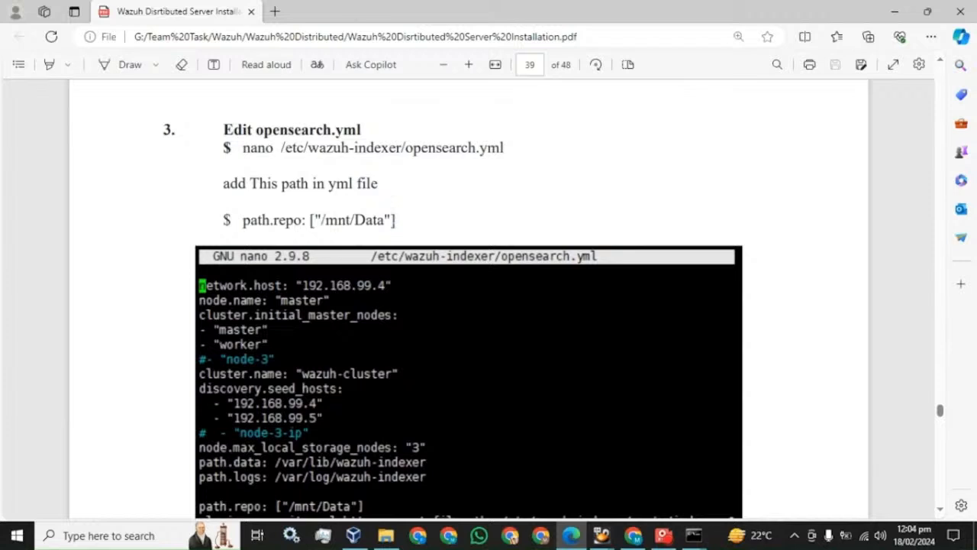
{"action": "left_click_drag", "start_coordinate": [396, 221], "coordinate": [306, 222]}
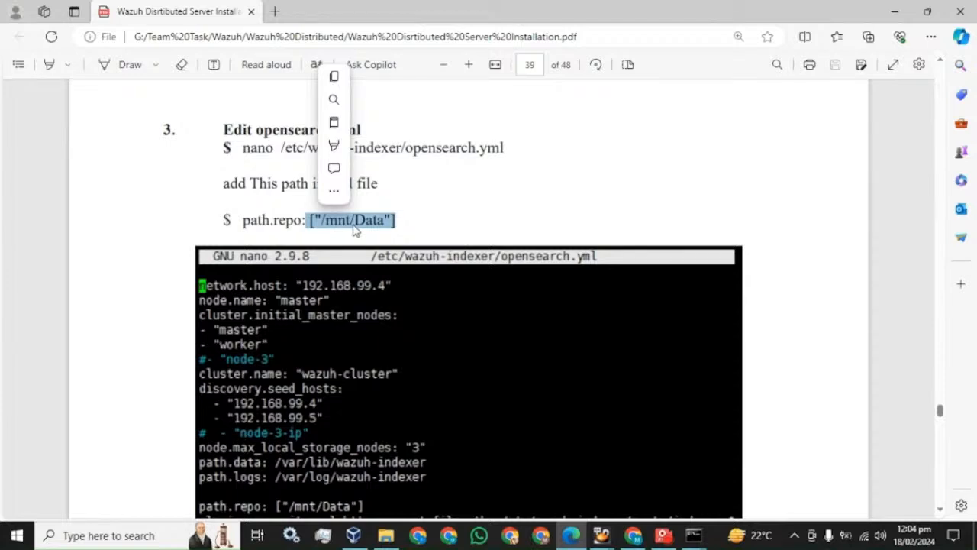
{"action": "scroll", "coordinate": [358, 221], "scroll_direction": "down", "scroll_amount": 5}
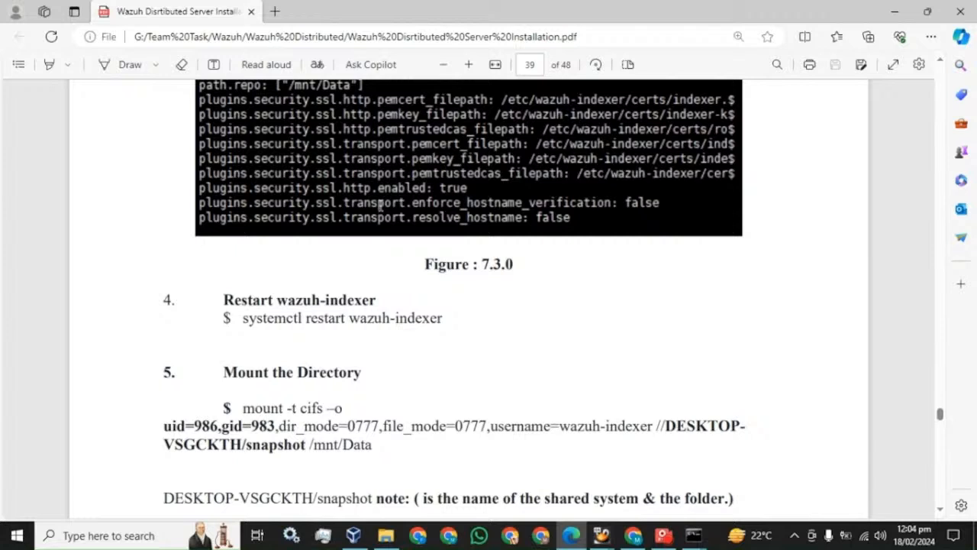
{"action": "scroll", "coordinate": [380, 206], "scroll_direction": "down", "scroll_amount": 1}
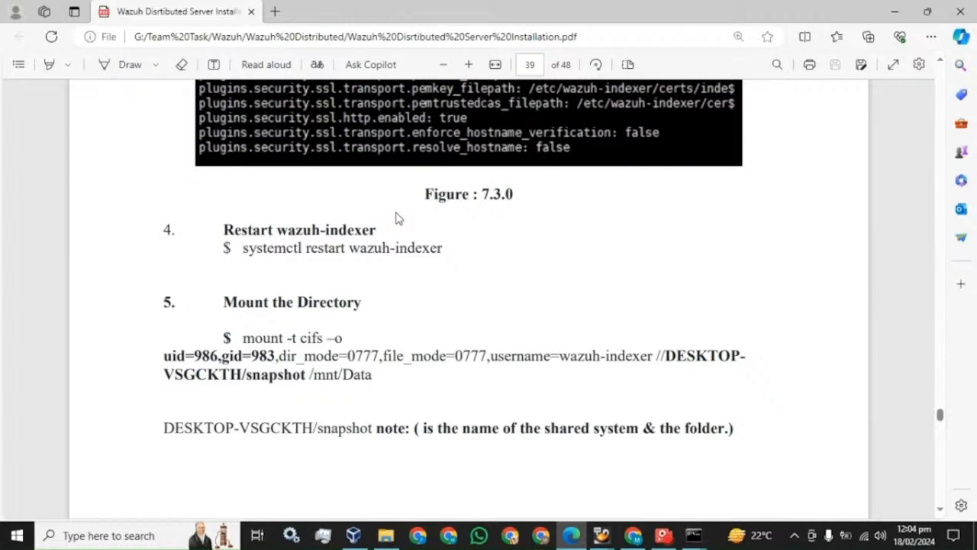
{"action": "scroll", "coordinate": [397, 219], "scroll_direction": "up", "scroll_amount": 7}
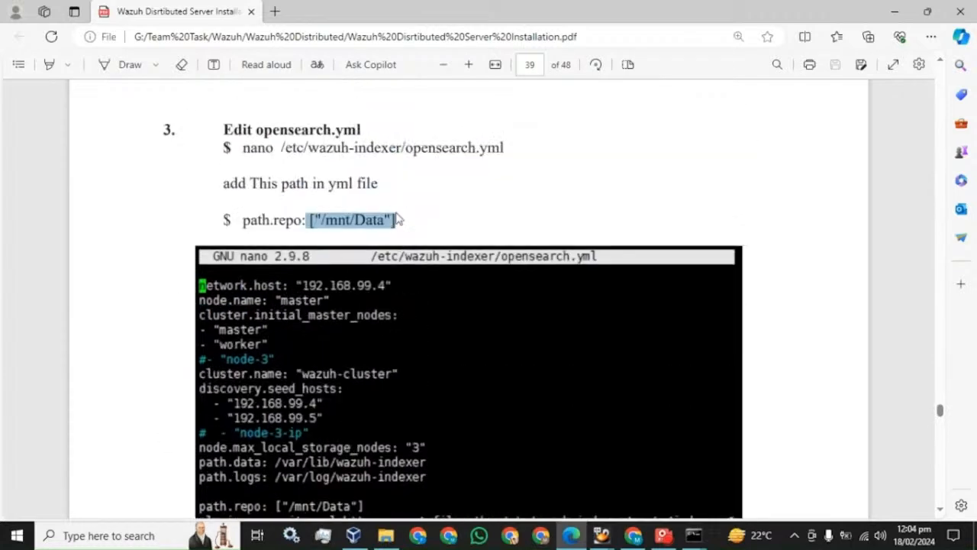
{"action": "left_click", "coordinate": [326, 221]}
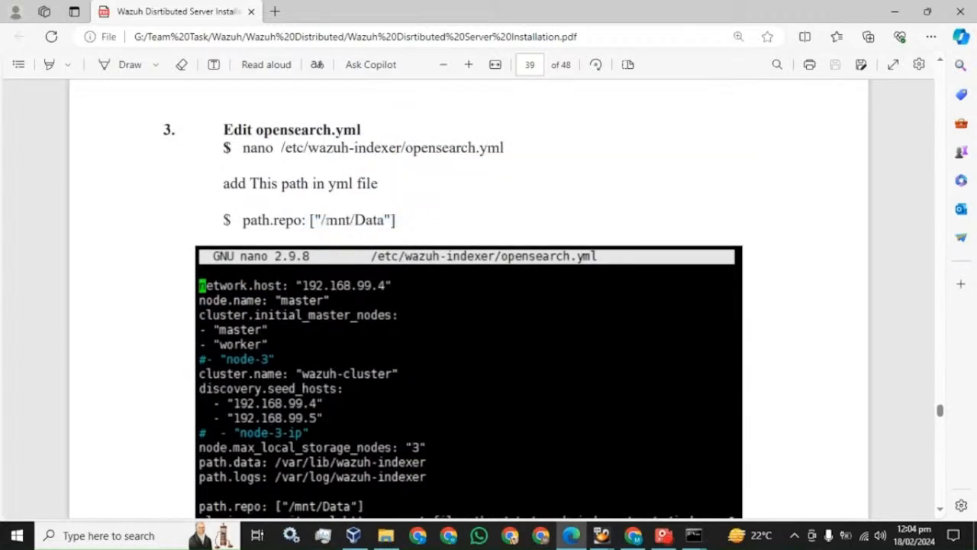
{"action": "left_click_drag", "start_coordinate": [310, 221], "coordinate": [395, 221]}
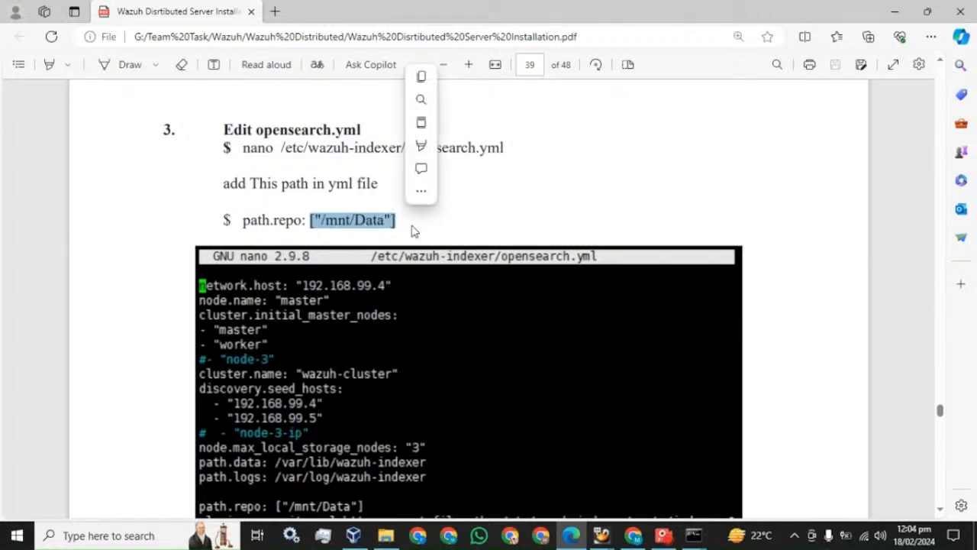
{"action": "scroll", "coordinate": [410, 227], "scroll_direction": "down", "scroll_amount": 7}
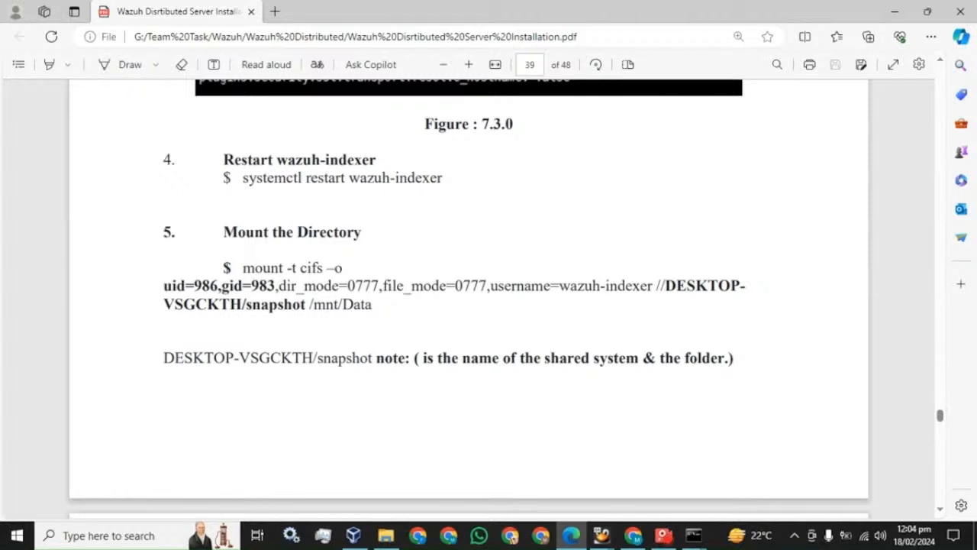
{"action": "left_click_drag", "start_coordinate": [243, 267], "coordinate": [371, 303]}
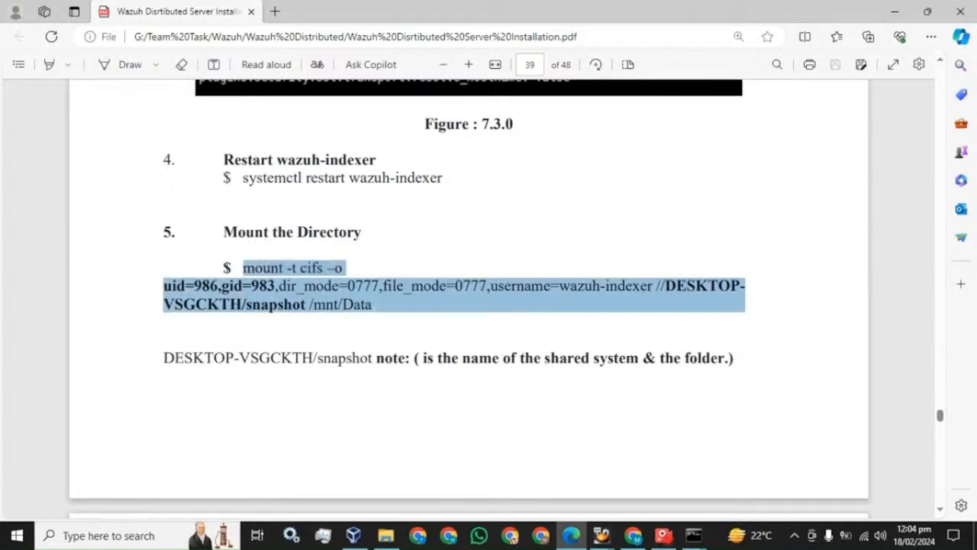
Paste the mount command into a new maximized Notepad document and highlight uid 986 and gid 983.
{"action": "left_click", "coordinate": [191, 536]}
{"action": "type", "text": "not"}
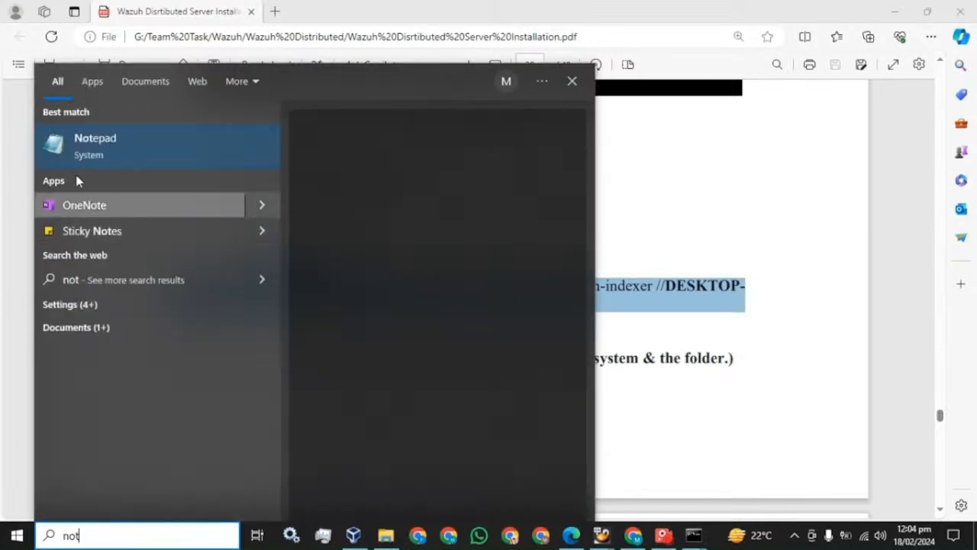
{"action": "left_click", "coordinate": [92, 143]}
{"action": "type", "text": "mount -t cifs –o uid=986,gid=983,dir_mode=0777,file_mode=0777,username=wazuh-indexer //DESKTOP VSGCKTH/snapshot /mnt/Data"}
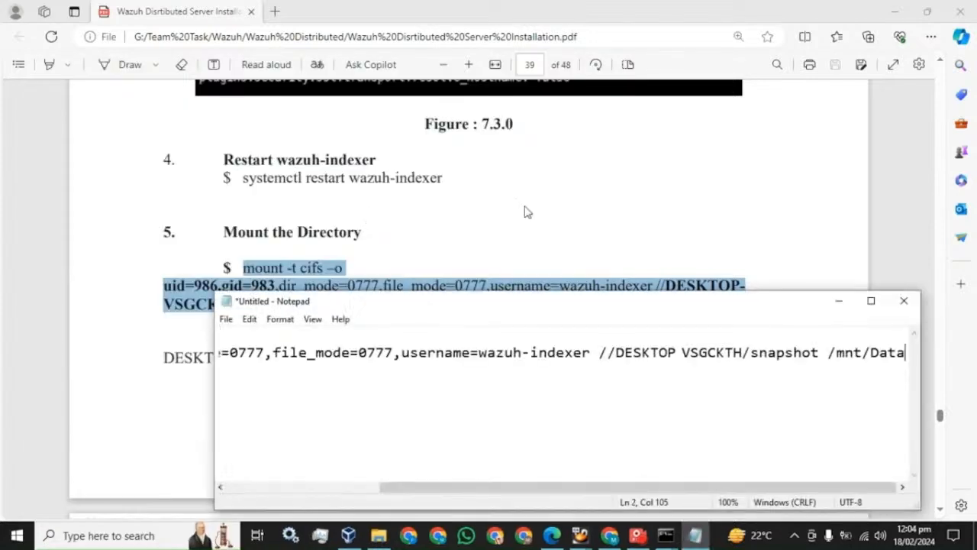
{"action": "left_click", "coordinate": [871, 300]}
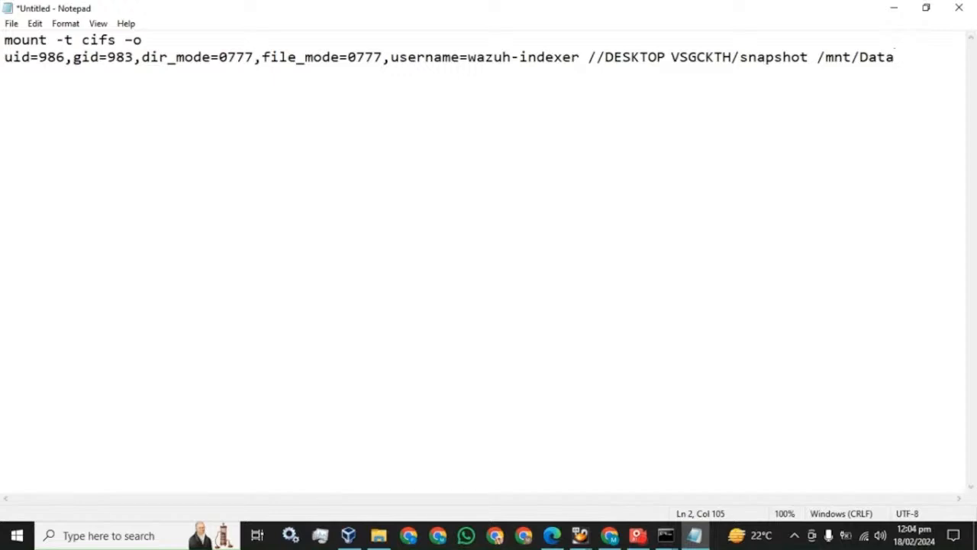
{"action": "left_click_drag", "start_coordinate": [66, 57], "coordinate": [39, 58]}
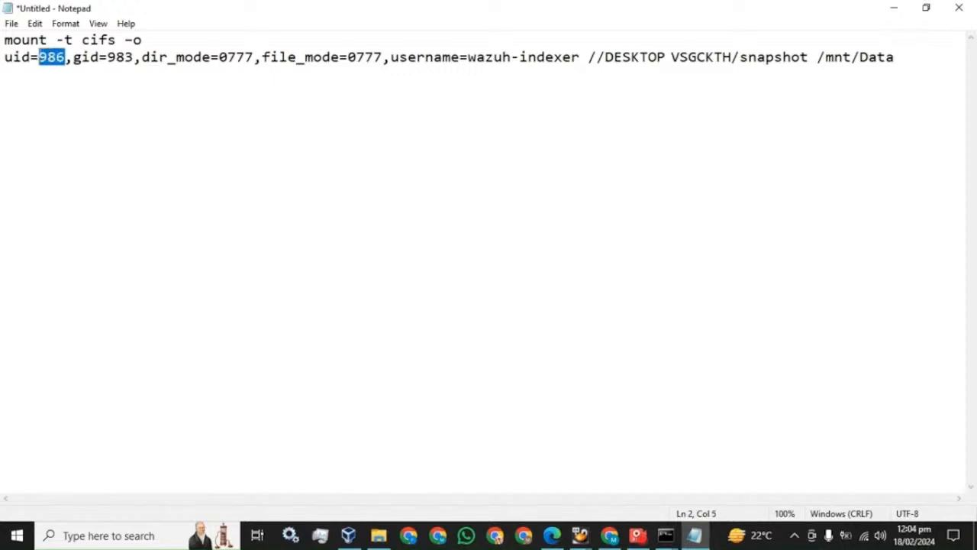
{"action": "left_click_drag", "start_coordinate": [135, 58], "coordinate": [107, 57]}
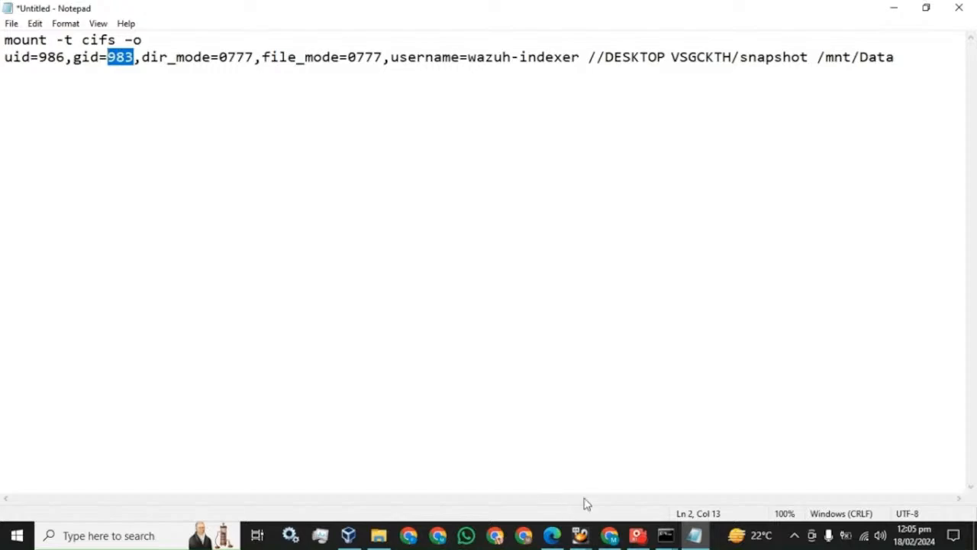
Copy cat /etc/passwd from the guide and run it on the master to list user accounts.
{"action": "left_click", "coordinate": [552, 535]}
{"action": "scroll", "coordinate": [397, 285], "scroll_direction": "down", "scroll_amount": 5}
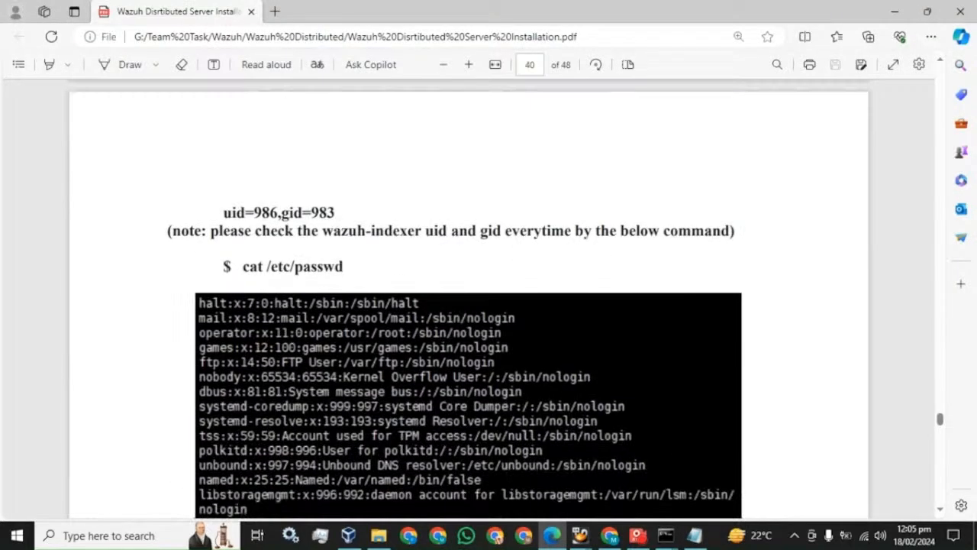
{"action": "mouse_move", "coordinate": [344, 267]}
{"action": "left_mouse_down"}
{"action": "mouse_move", "coordinate": [248, 267]}
{"action": "mouse_move", "coordinate": [344, 266]}
{"action": "left_mouse_up"}
{"action": "key", "text": "ctrl+c"}
{"action": "left_click", "coordinate": [243, 266]}
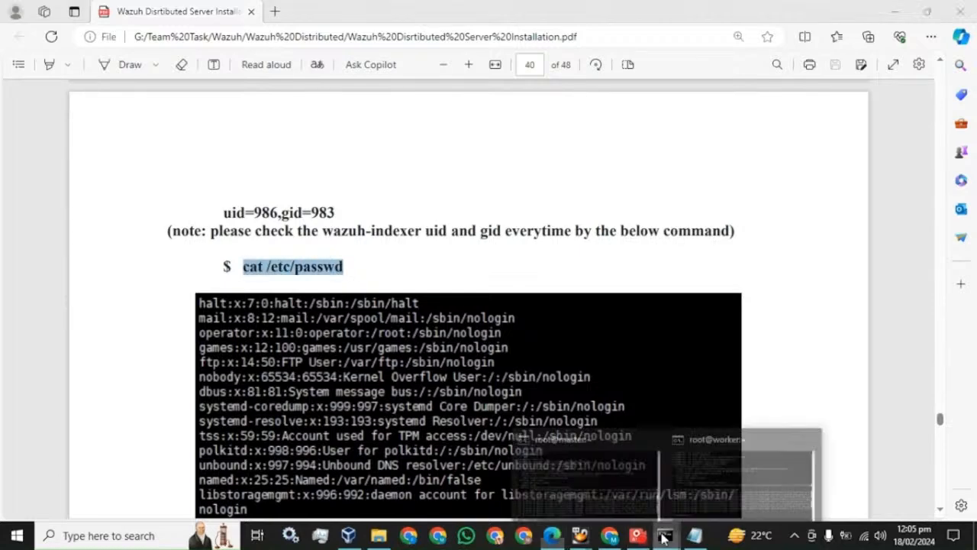
{"action": "left_click", "coordinate": [585, 500]}
{"action": "right_click", "coordinate": [296, 259]}
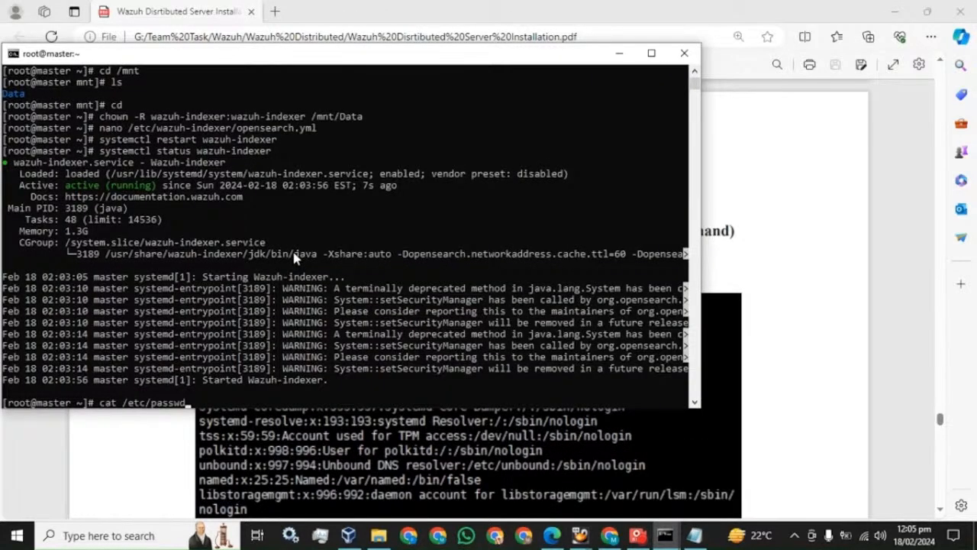
{"action": "key", "text": "Return"}
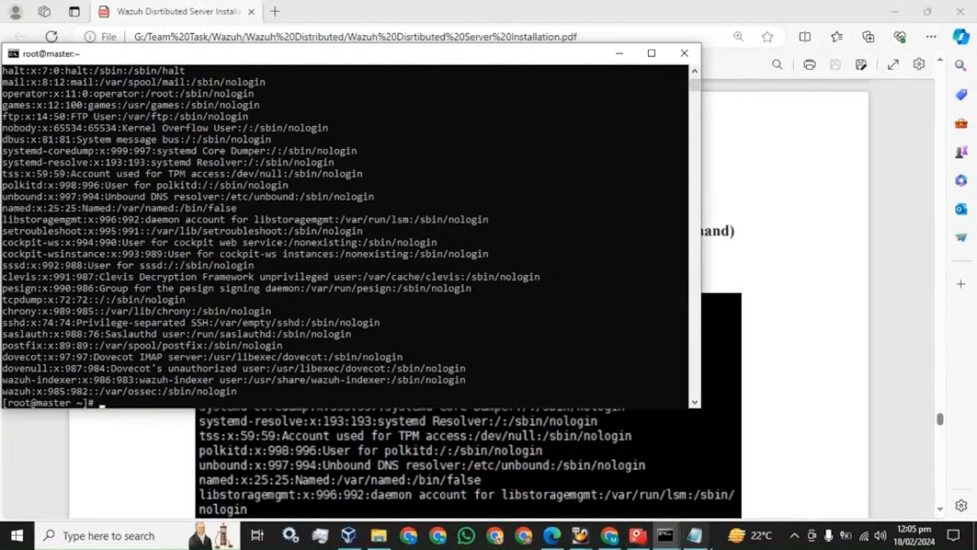
Switch to the worker terminal and scroll up through its user account listing.
{"action": "left_click", "coordinate": [695, 536]}
{"action": "left_click", "coordinate": [695, 536]}
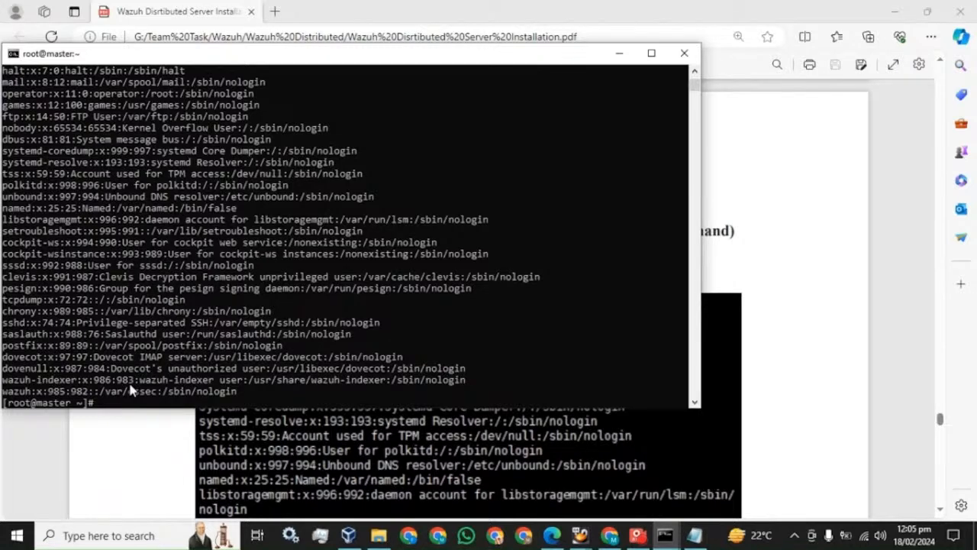
{"action": "left_click", "coordinate": [665, 536]}
{"action": "left_click", "coordinate": [690, 462]}
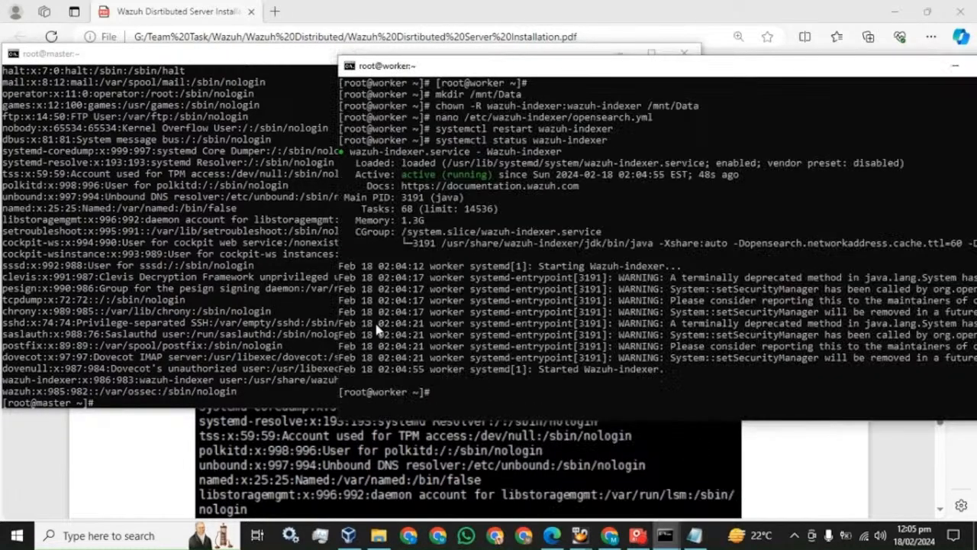
{"action": "scroll", "coordinate": [438, 288], "scroll_direction": "up", "scroll_amount": 9}
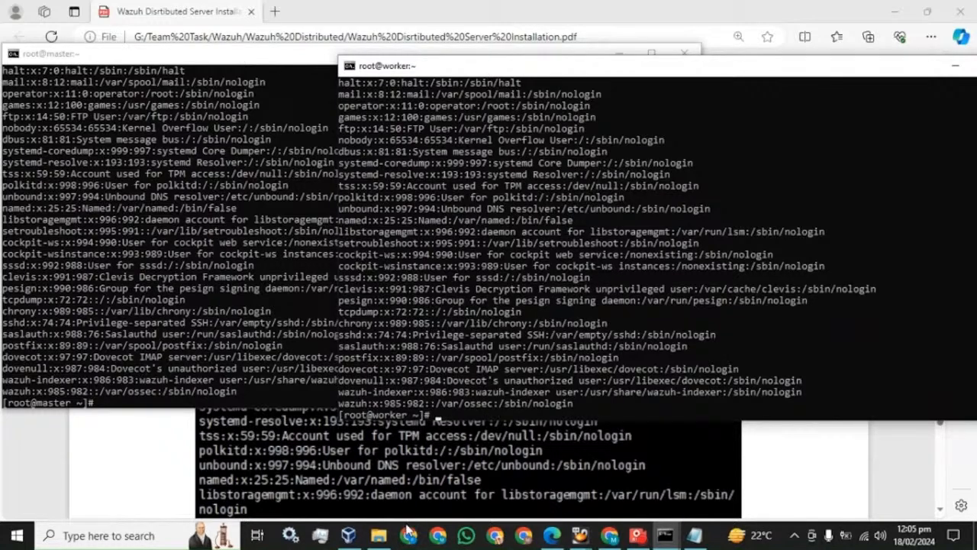
Copy snapshot2's network path \\DESKTOP-VSGCKTH\snapshot2 from its Sharing properties, then return to Notepad.
{"action": "left_click", "coordinate": [379, 536]}
{"action": "right_click", "coordinate": [390, 92]}
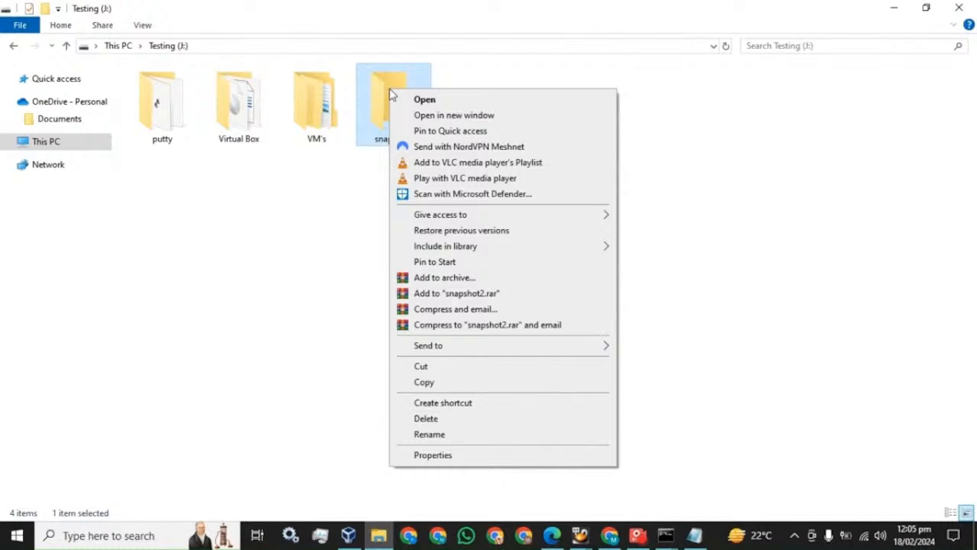
{"action": "left_click", "coordinate": [429, 454]}
{"action": "left_click", "coordinate": [454, 129]}
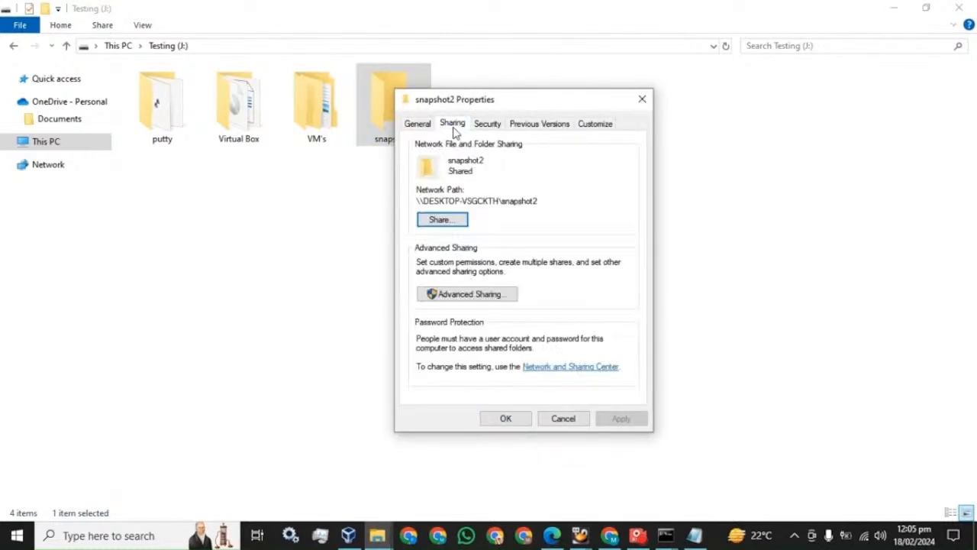
{"action": "left_click_drag", "start_coordinate": [417, 200], "coordinate": [539, 201]}
{"action": "key", "text": "ctrl+c"}
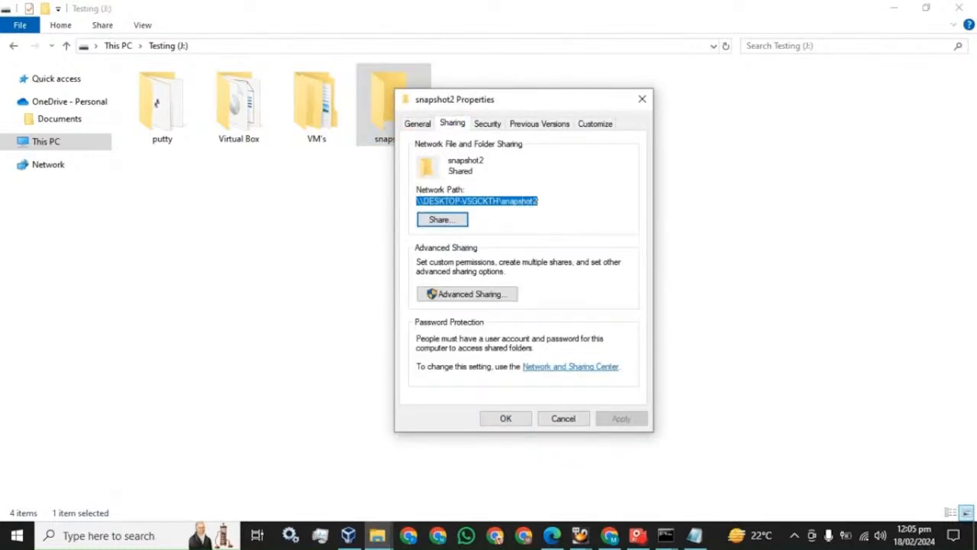
{"action": "left_click", "coordinate": [695, 536]}
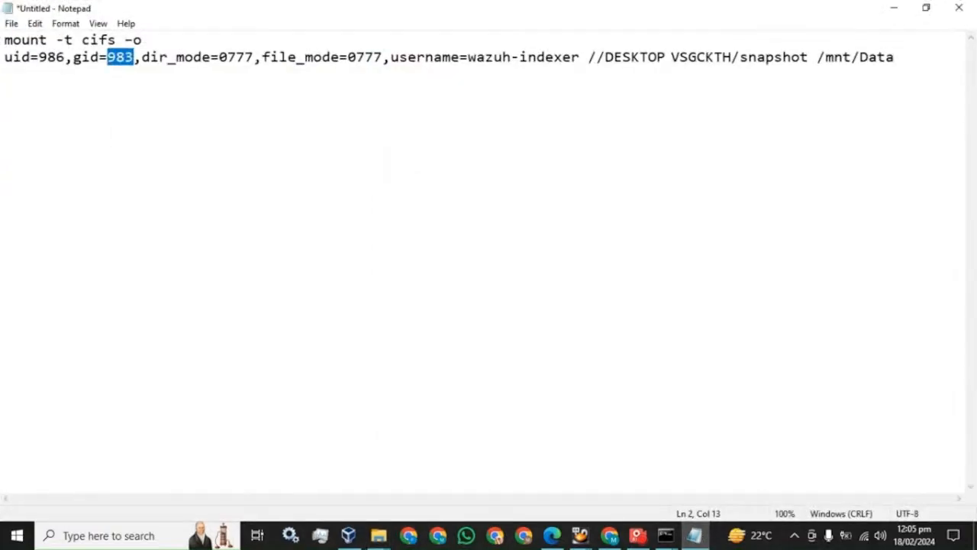
Point the Notepad mount command at the snapshot2 share and delete the stray pasted path.
{"action": "left_click", "coordinate": [895, 57]}
{"action": "key", "text": "Return"}
{"action": "key", "text": "ctrl+v"}
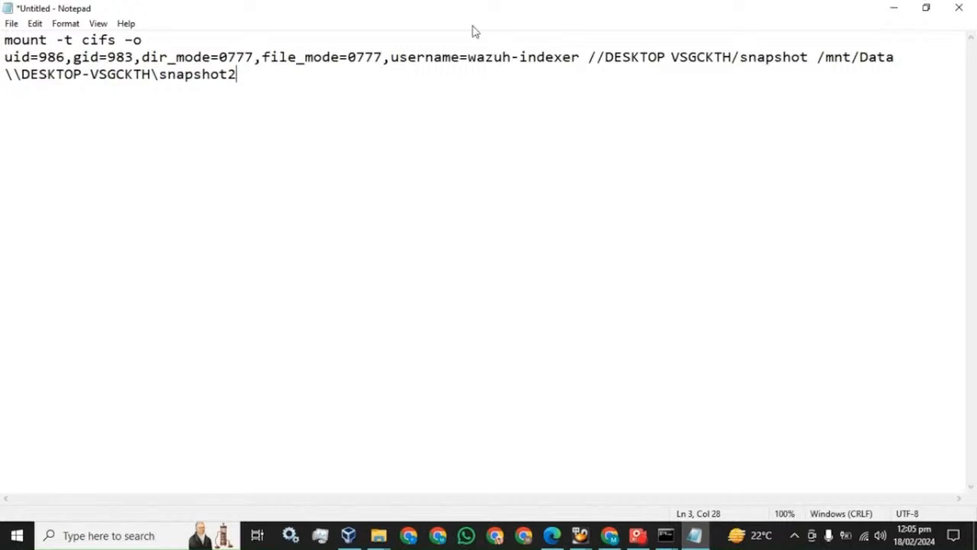
{"action": "left_click", "coordinate": [809, 57]}
{"action": "type", "text": "2"}
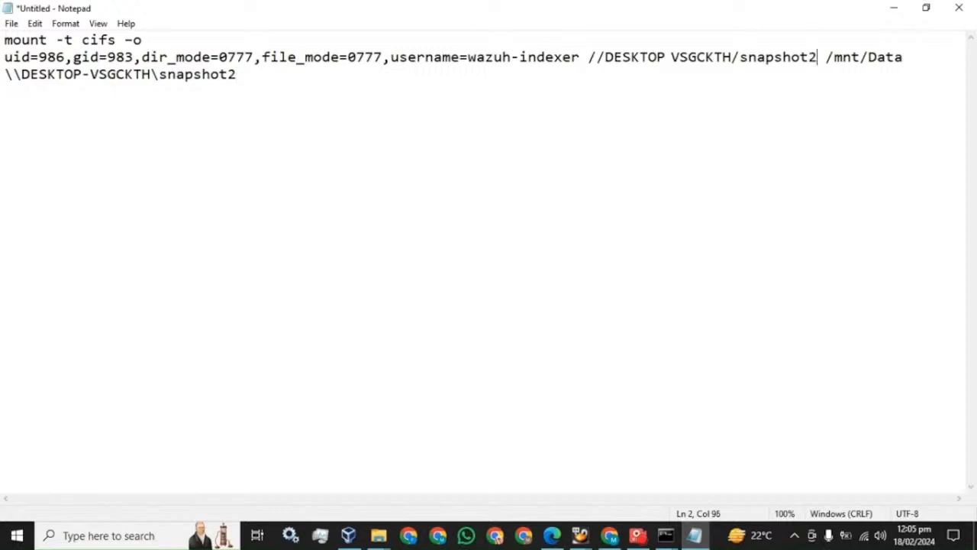
{"action": "left_click_drag", "start_coordinate": [236, 74], "coordinate": [4, 74]}
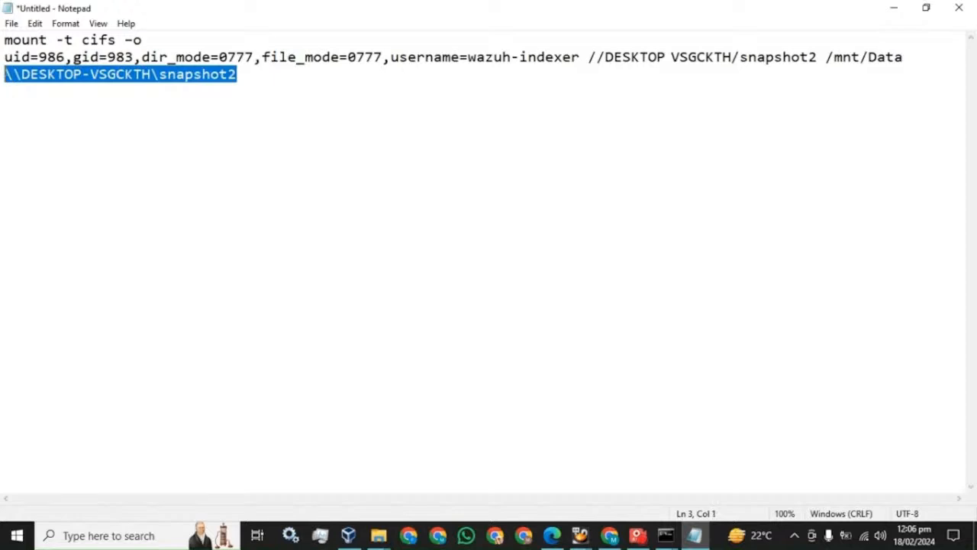
{"action": "key", "text": "BackSpace"}
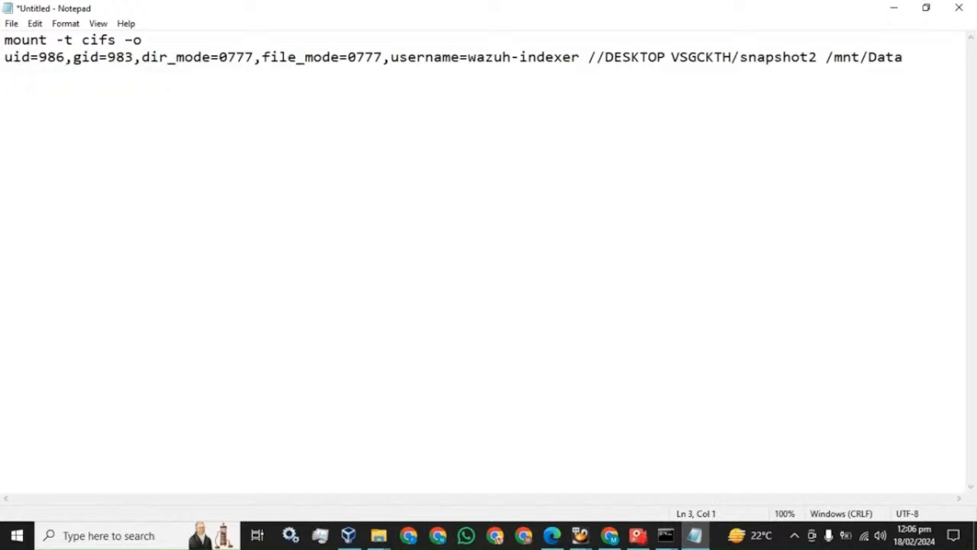
Join the mount command onto one line, select it all, and bring up the root@master terminal.
{"action": "left_click", "coordinate": [4, 57]}
{"action": "key", "text": "BackSpace"}
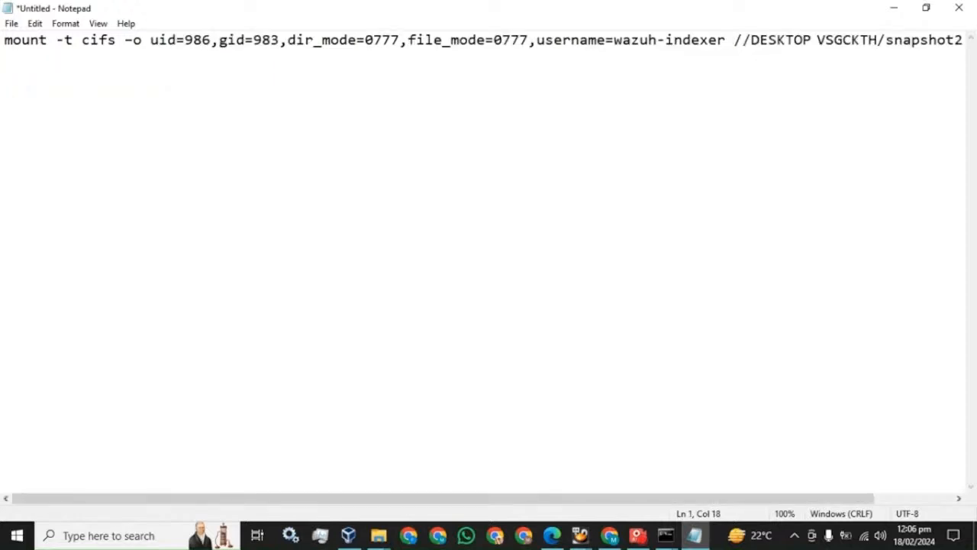
{"action": "key", "text": "ctrl+a"}
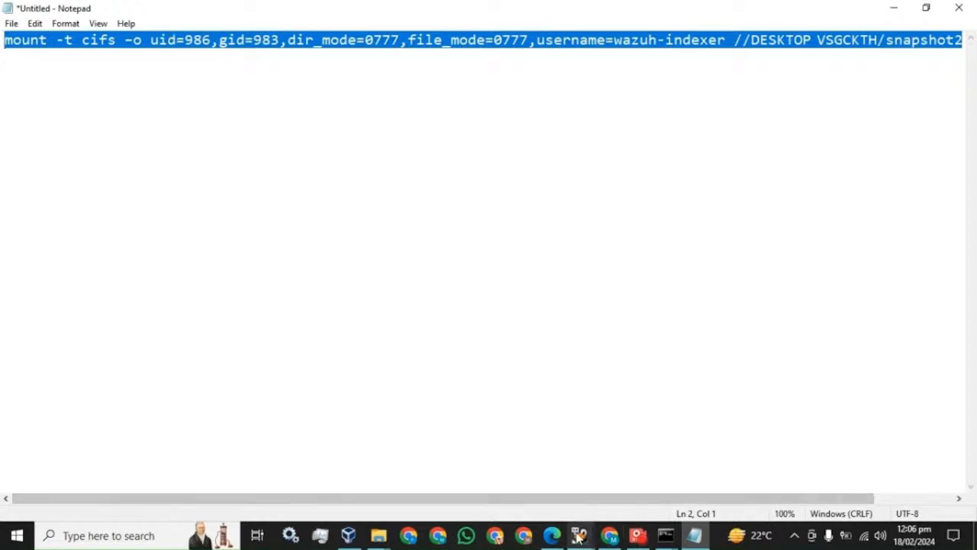
{"action": "mouse_move", "coordinate": [666, 535]}
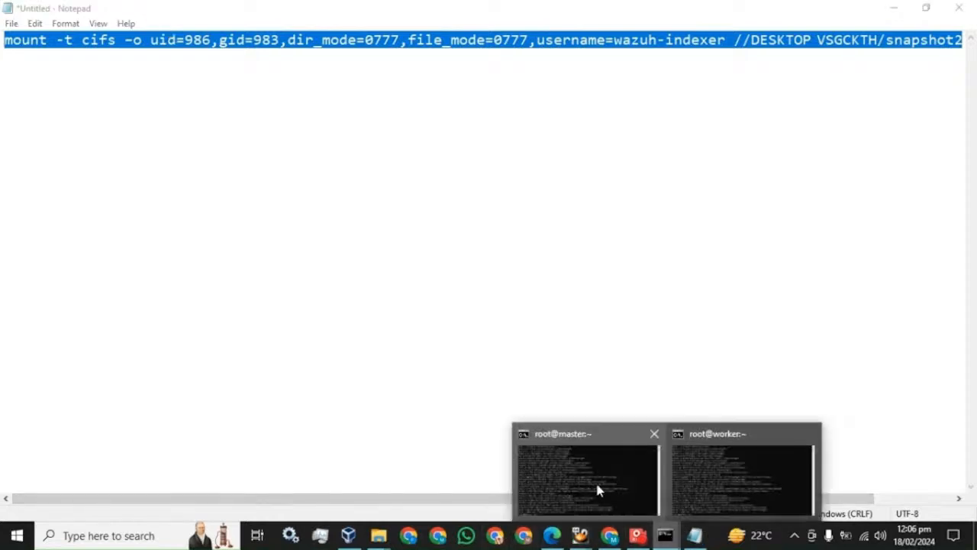
{"action": "left_click", "coordinate": [598, 489]}
Run the pasted mount command in the maximized master terminal, then reselect the mount line in Notepad.
{"action": "left_click", "coordinate": [651, 53]}
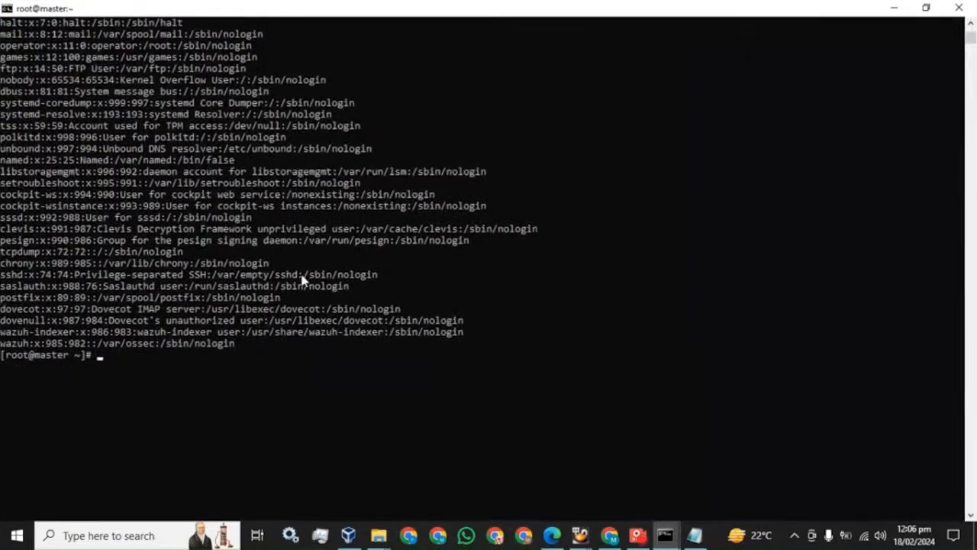
{"action": "right_click", "coordinate": [366, 258]}
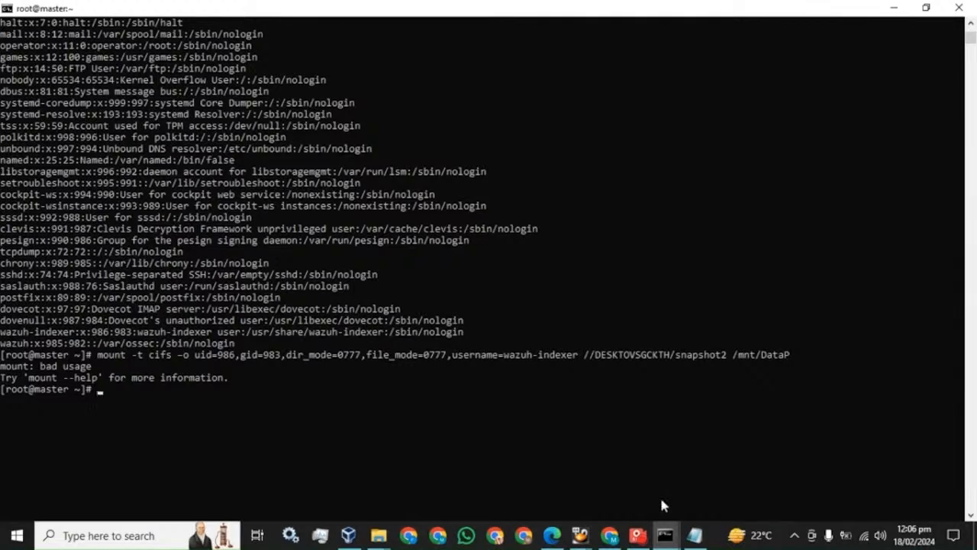
{"action": "left_click", "coordinate": [694, 536]}
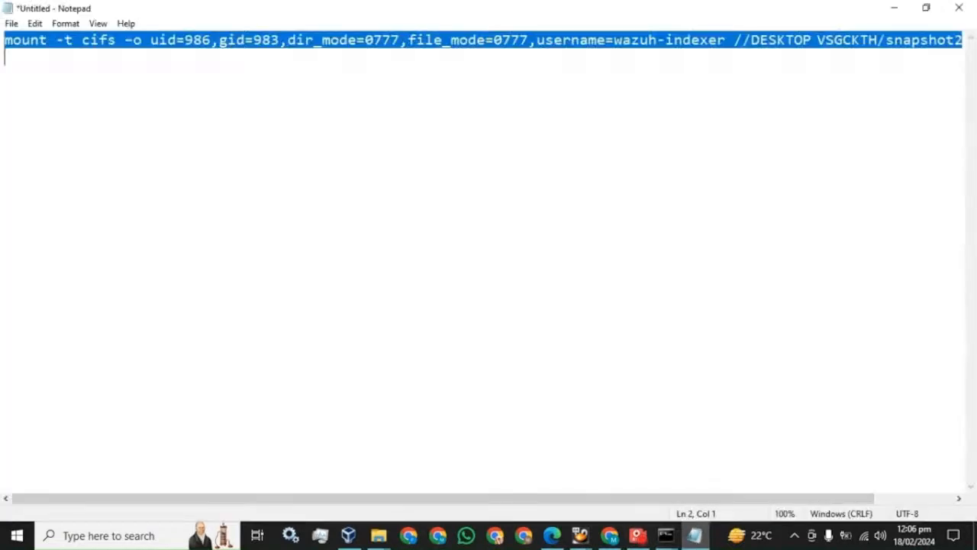
{"action": "left_click_drag", "start_coordinate": [661, 498], "coordinate": [916, 498]}
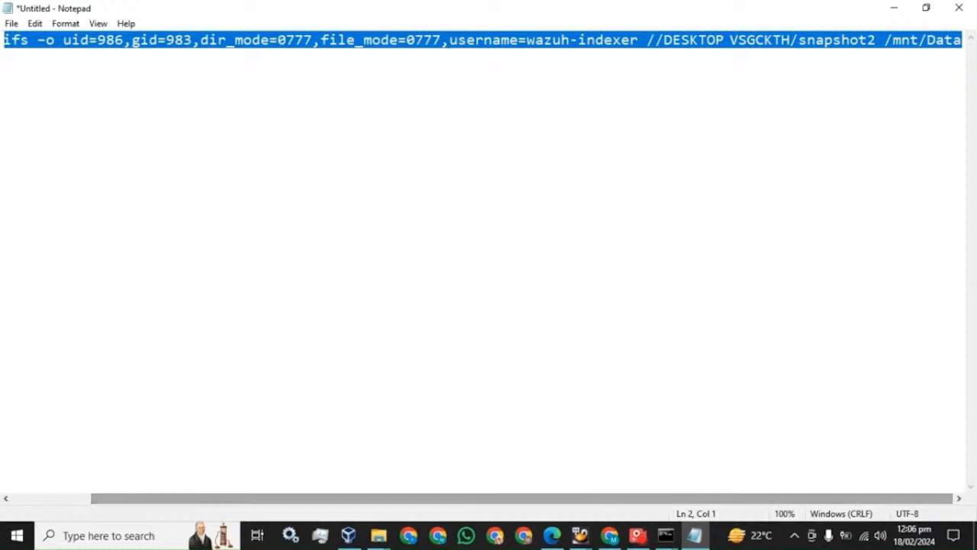
{"action": "scroll", "coordinate": [482, 263], "scroll_direction": "left", "scroll_amount": 3}
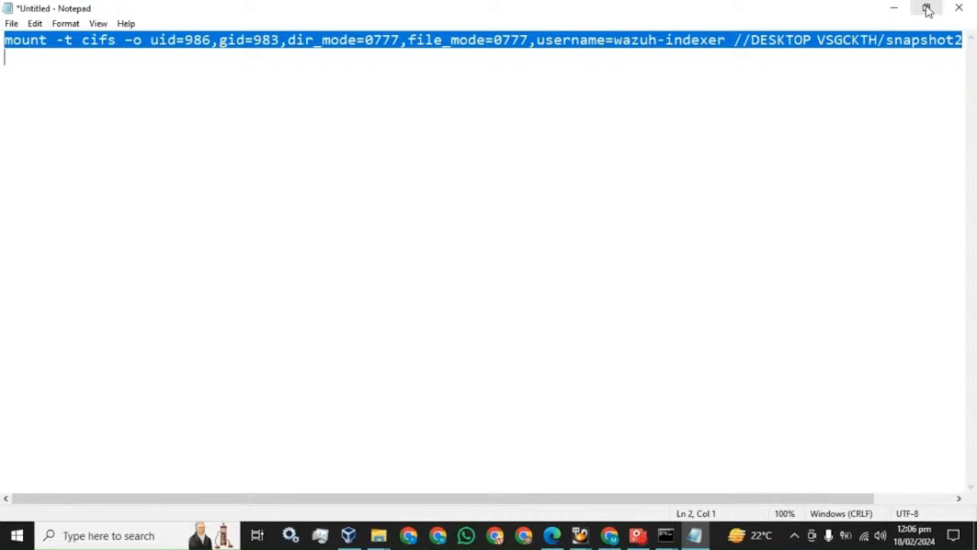
{"action": "left_click", "coordinate": [489, 61]}
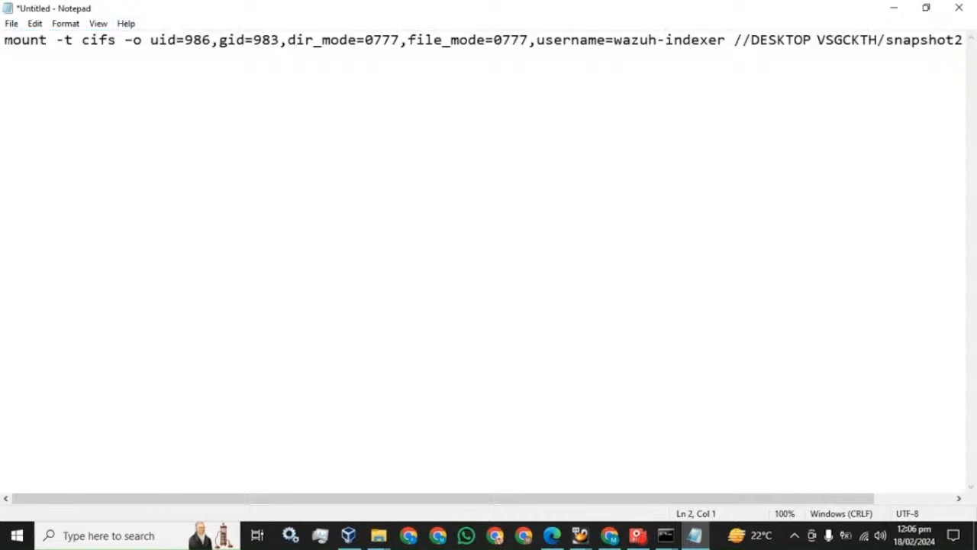
{"action": "key", "text": "Up"}
{"action": "key", "text": "shift+End"}
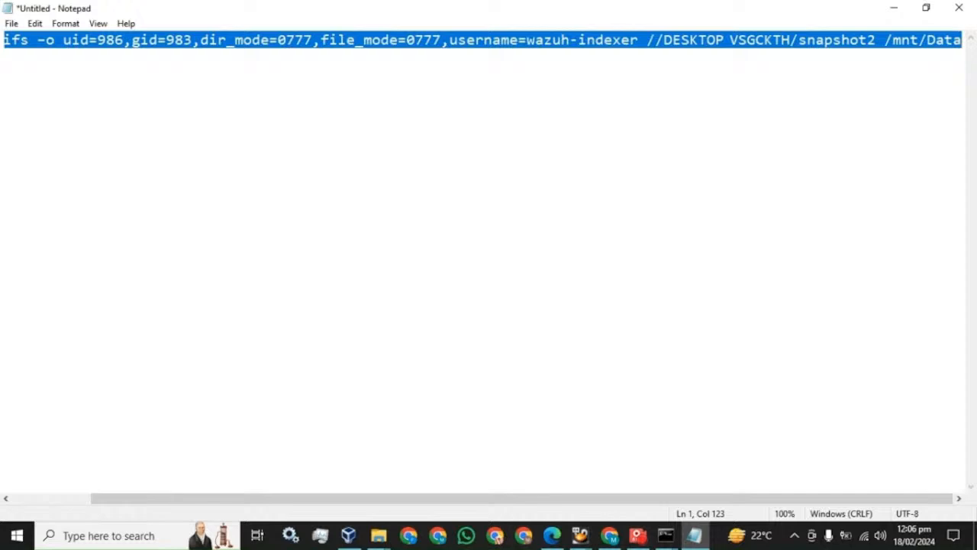
Rerun the mount command on master with /mnt/Data instead of /mnt/DataP, then open the screen recorder.
{"action": "left_click", "coordinate": [665, 534]}
{"action": "left_click", "coordinate": [659, 512]}
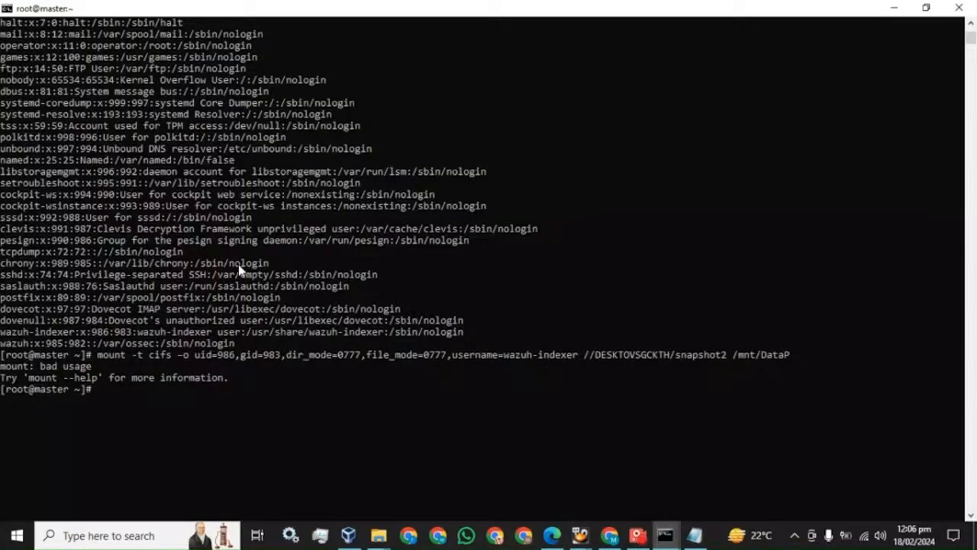
{"action": "right_click", "coordinate": [301, 279]}
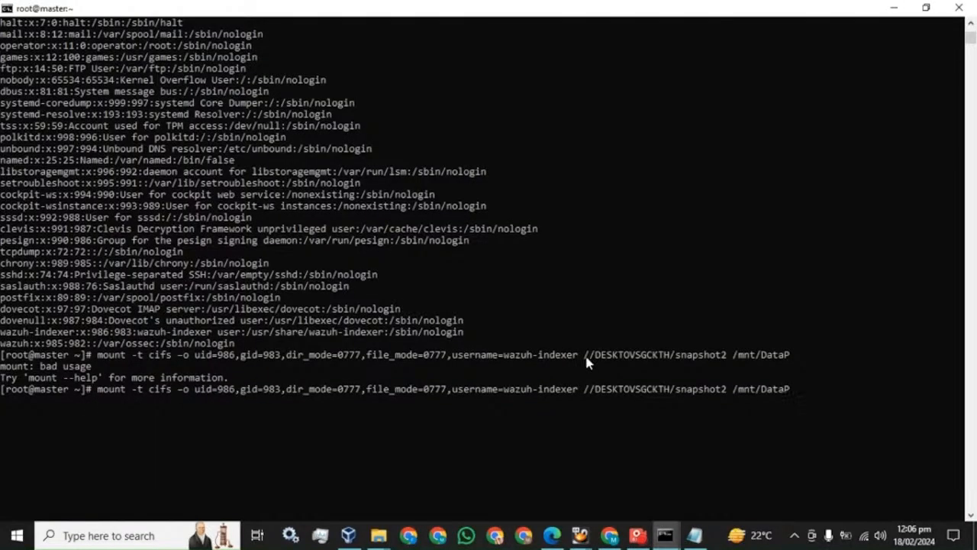
{"action": "key", "text": "BackSpace"}
{"action": "key", "text": "Return"}
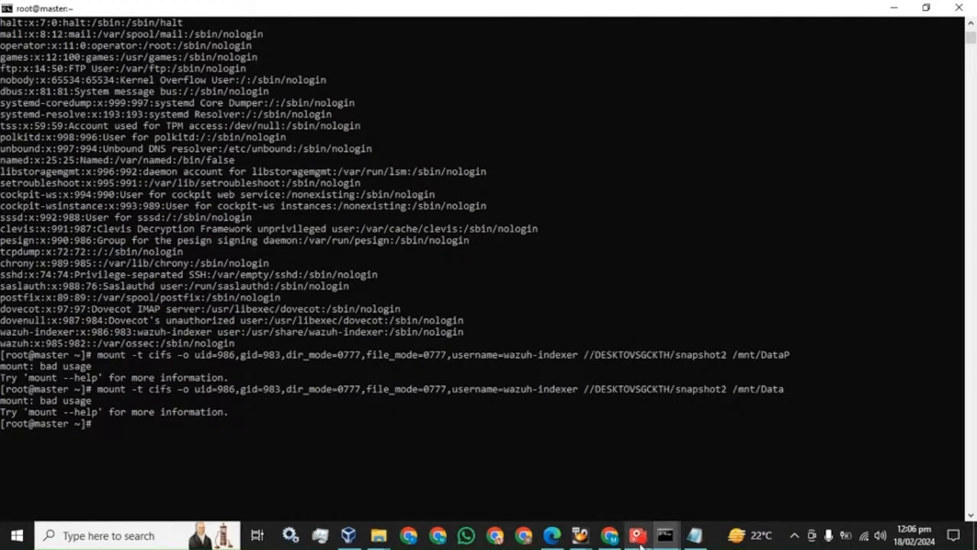
{"action": "left_click", "coordinate": [501, 433]}
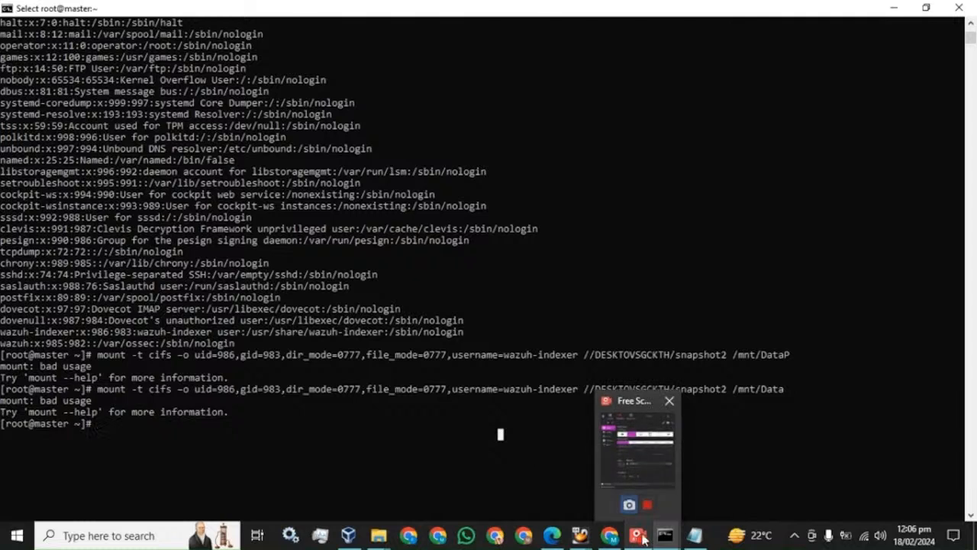
{"action": "left_click", "coordinate": [630, 401]}
Pause the Free Screen Recorder capture and return to the terminal.
{"action": "left_click", "coordinate": [717, 64]}
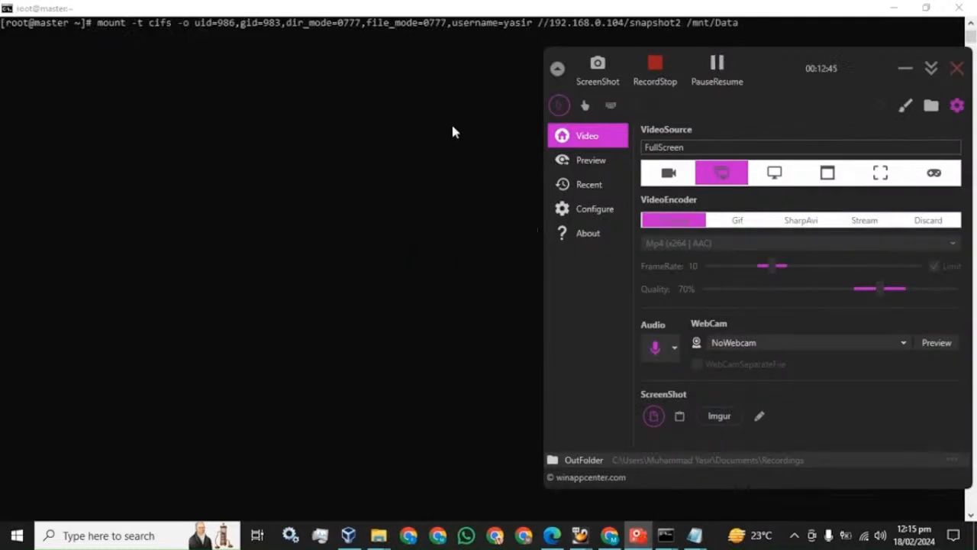
{"action": "left_click", "coordinate": [453, 127]}
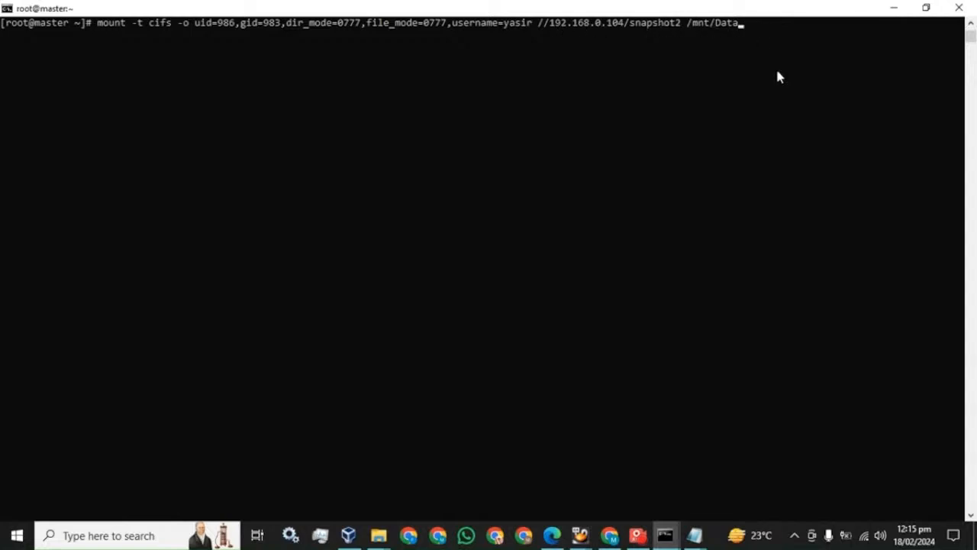
Clear the master terminal and run df -h to confirm snapshot2 is mounted on /mnt/Data.
{"action": "key", "text": "Up"}
{"action": "key", "text": "Return"}
{"action": "type", "text": "df -h"}
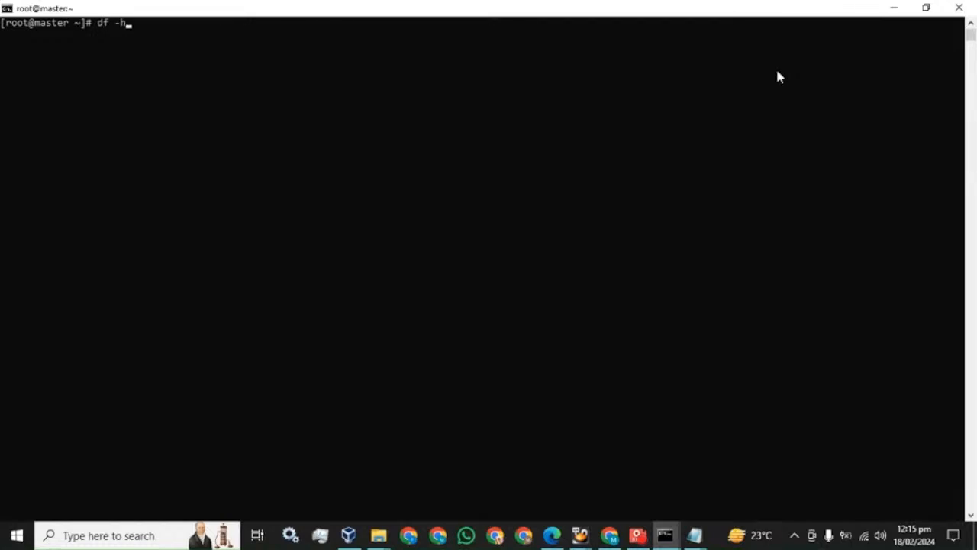
{"action": "key", "text": "Return"}
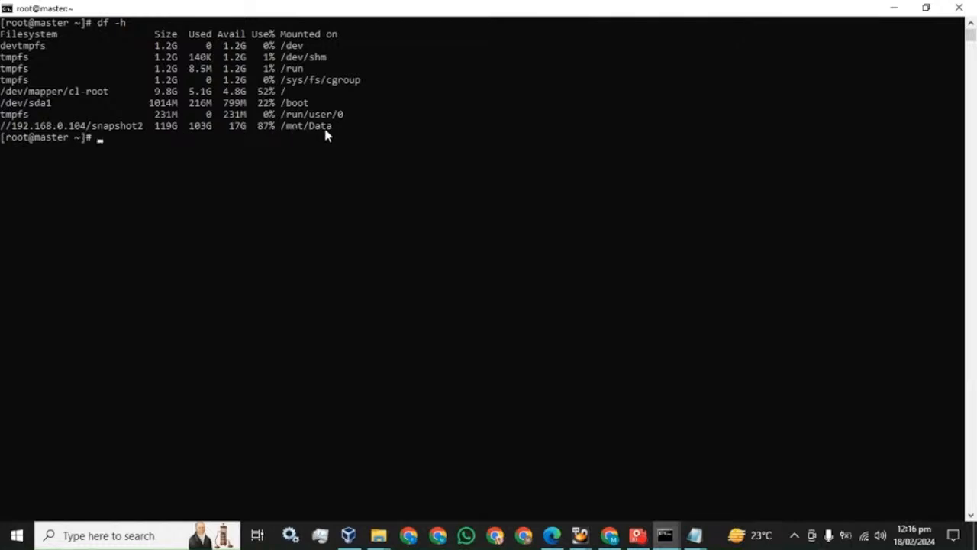
{"action": "key", "text": "Up"}
{"action": "key", "text": "Up"}
{"action": "key", "text": "Up"}
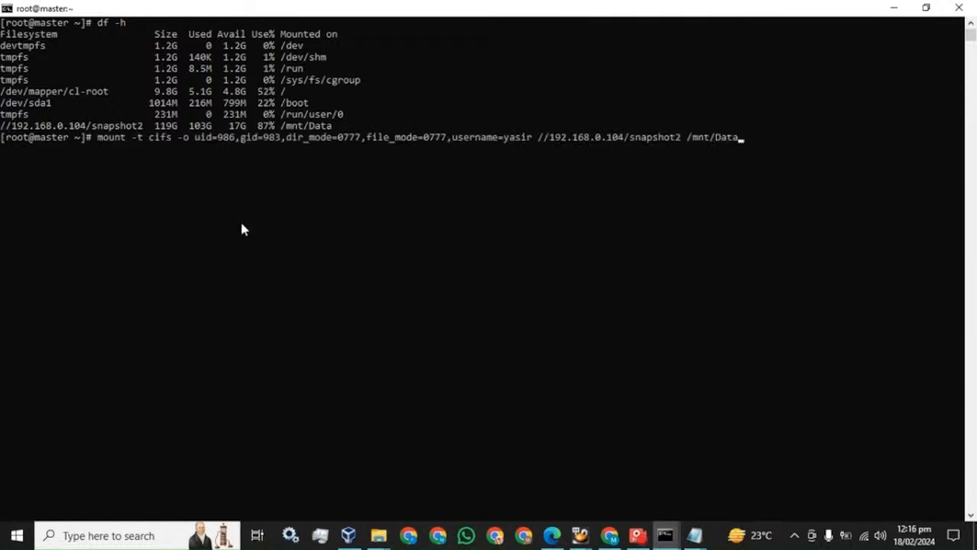
Copy the mount command to the worker, run it with the share password, and confirm with df -h.
{"action": "left_click_drag", "start_coordinate": [736, 138], "coordinate": [100, 139]}
{"action": "key", "text": "ctrl+c"}
{"action": "right_click", "coordinate": [104, 142]}
{"action": "mouse_move", "coordinate": [668, 537]}
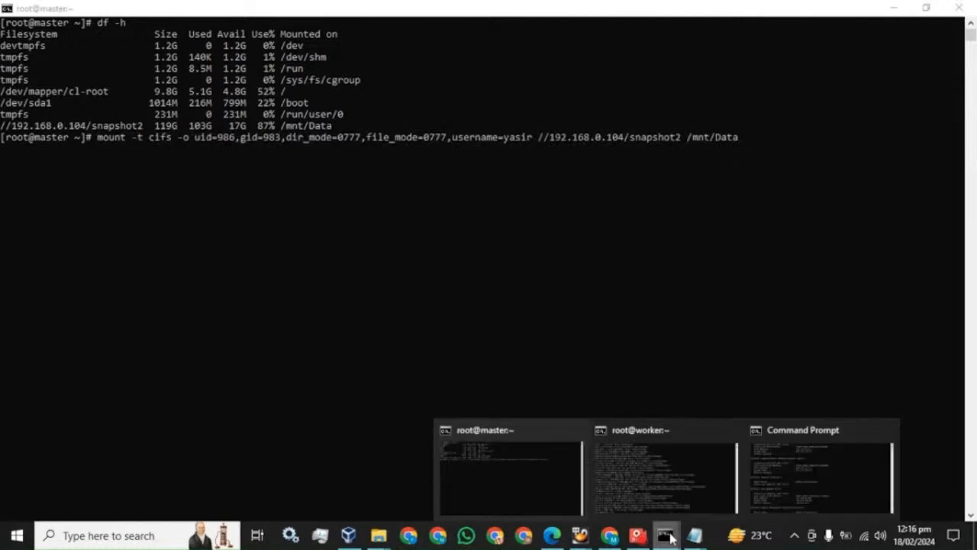
{"action": "left_click", "coordinate": [663, 474]}
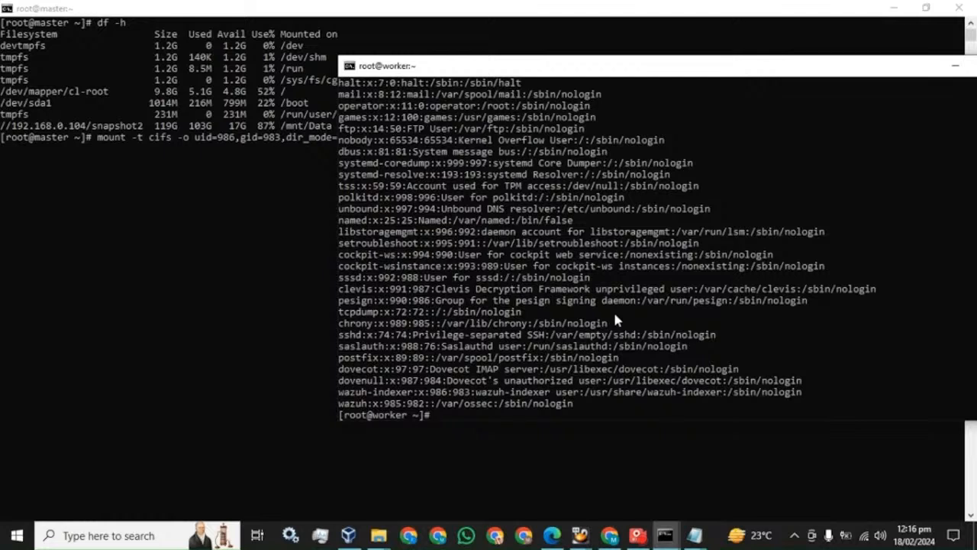
{"action": "right_click", "coordinate": [615, 317]}
{"action": "key", "text": "Return"}
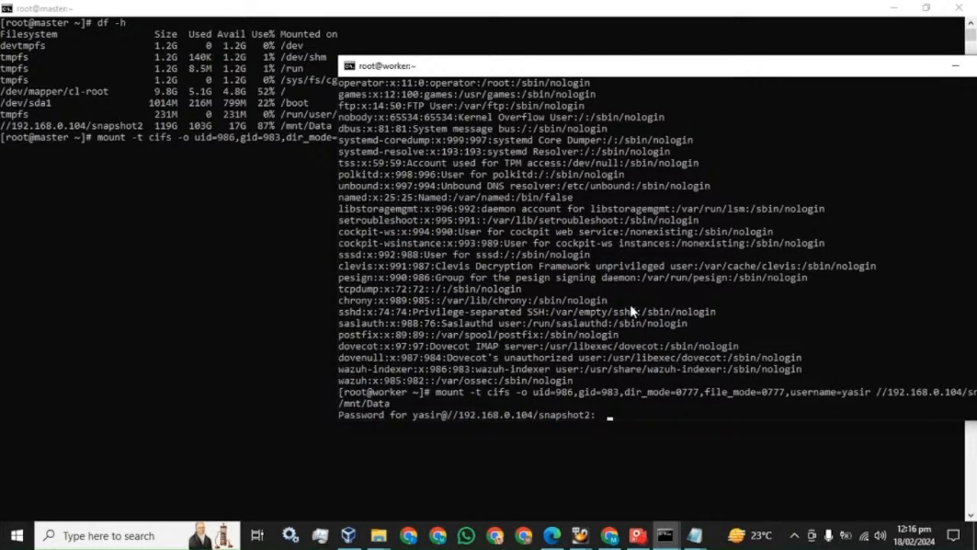
{"action": "type", "text": "*********"}
{"action": "key", "text": "Return"}
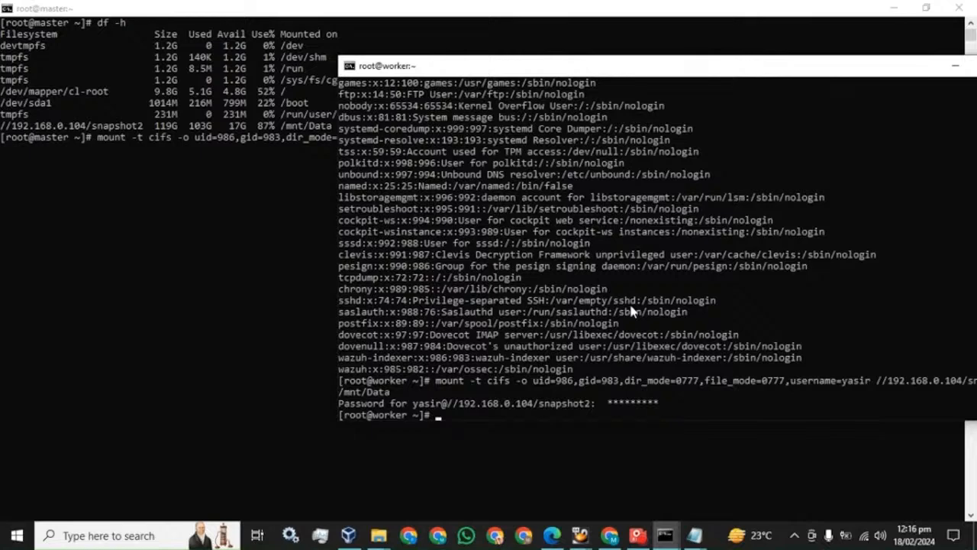
{"action": "type", "text": "df -h"}
{"action": "key", "text": "Return"}
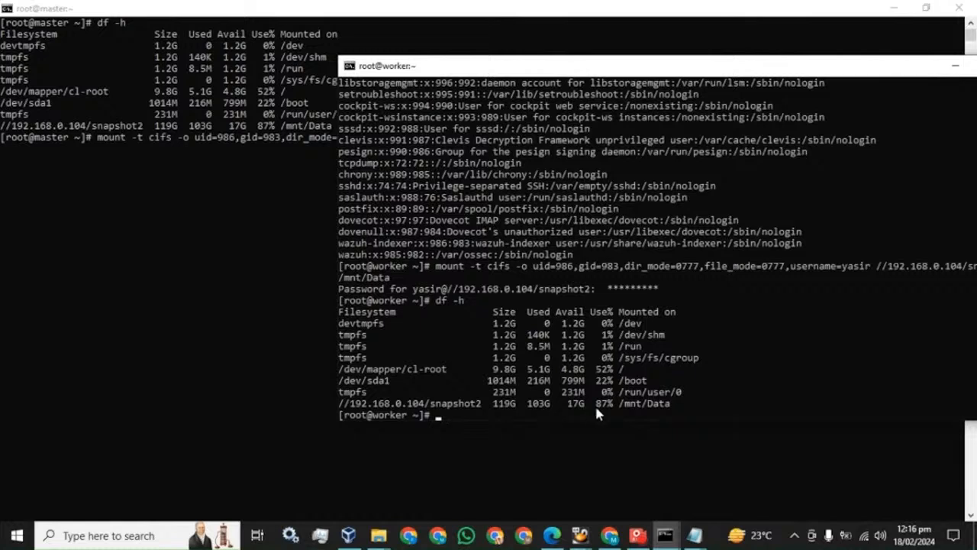
{"action": "left_click", "coordinate": [260, 320]}
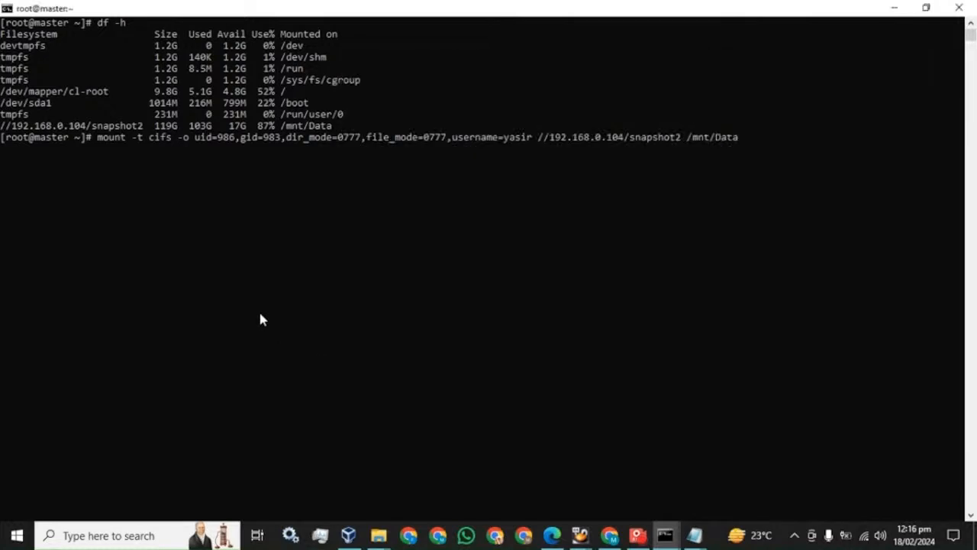
{"action": "key", "text": "Down"}
{"action": "key", "text": "Down"}
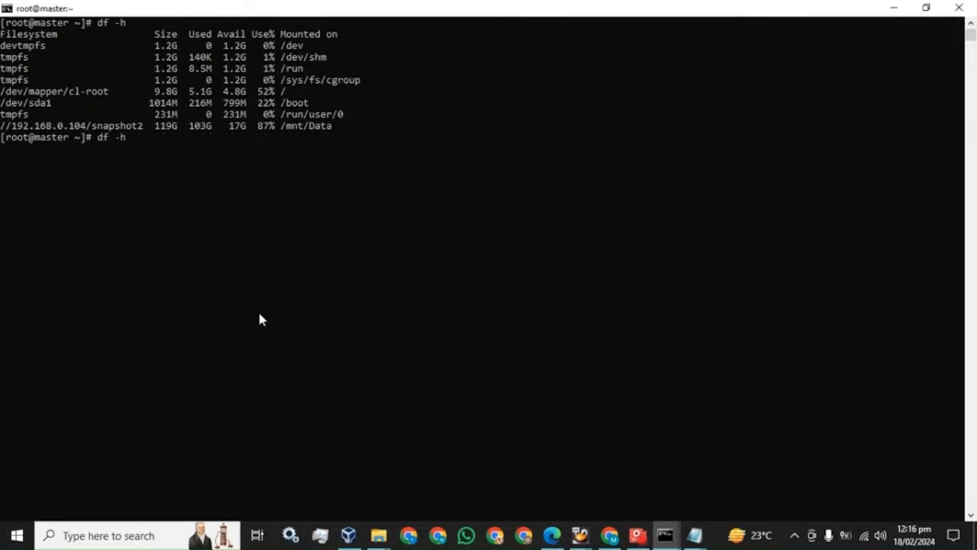
Read the PDF guide's section 7.4 on snapshot repositories, then return to the Wazuh dashboard.
{"action": "key", "text": "BackSpace"}
{"action": "key", "text": "BackSpace"}
{"action": "key", "text": "BackSpace"}
{"action": "key", "text": "BackSpace"}
{"action": "key", "text": "BackSpace"}
{"action": "left_click", "coordinate": [552, 535]}
{"action": "scroll", "coordinate": [439, 352], "scroll_direction": "down", "scroll_amount": 5}
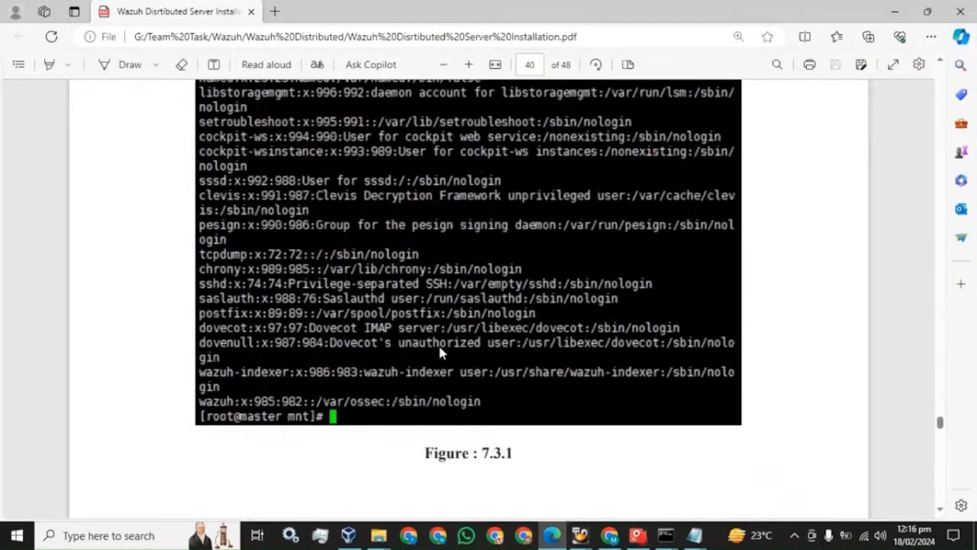
{"action": "scroll", "coordinate": [439, 351], "scroll_direction": "down", "scroll_amount": 10}
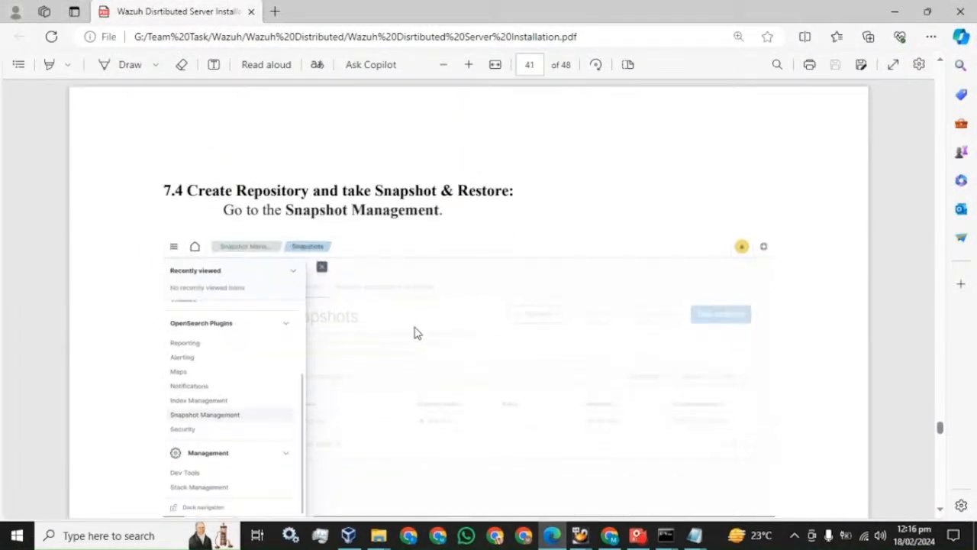
{"action": "left_click_drag", "start_coordinate": [187, 190], "coordinate": [513, 191]}
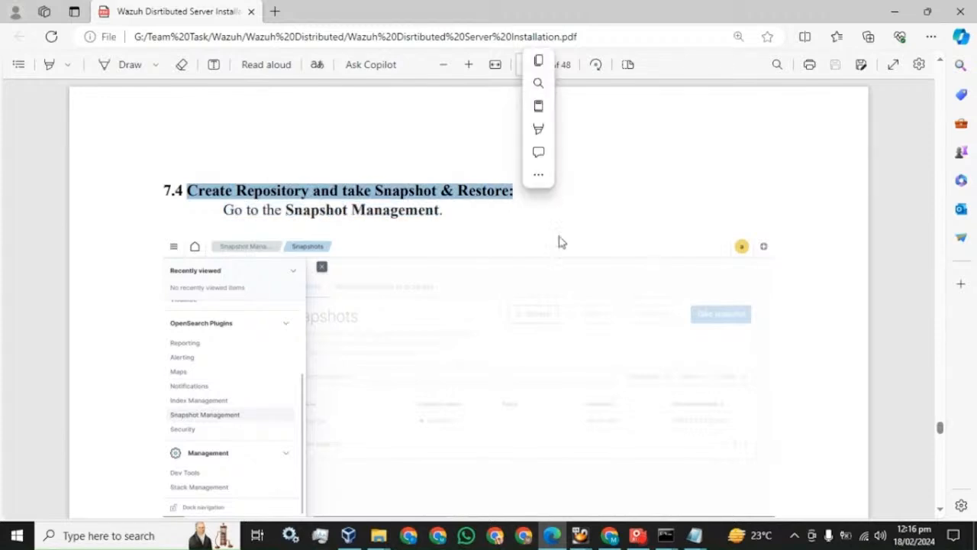
{"action": "left_click", "coordinate": [611, 536]}
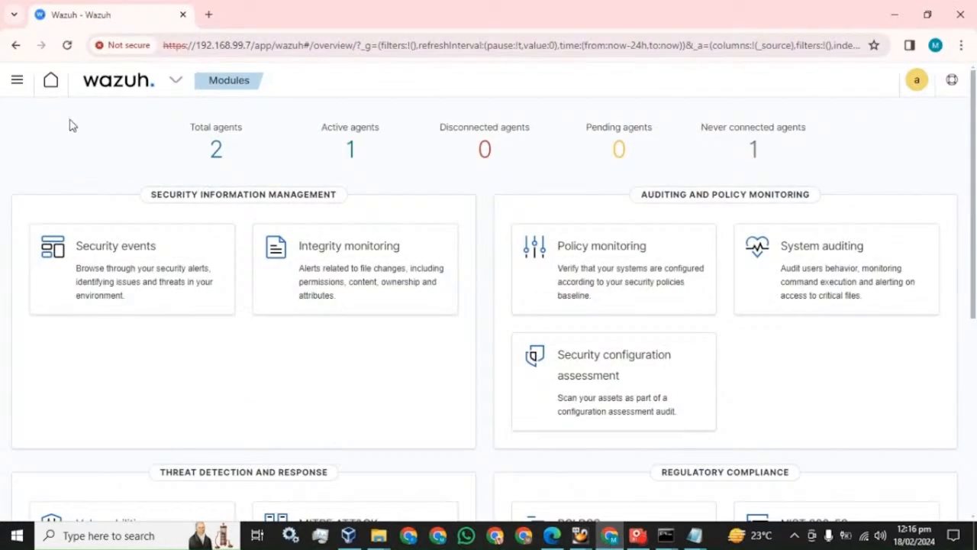
Reach Snapshot Management's Repositories page by reloading and proceeding past the certificate warning.
{"action": "left_click", "coordinate": [17, 85]}
{"action": "scroll", "coordinate": [84, 336], "scroll_direction": "down", "scroll_amount": 2}
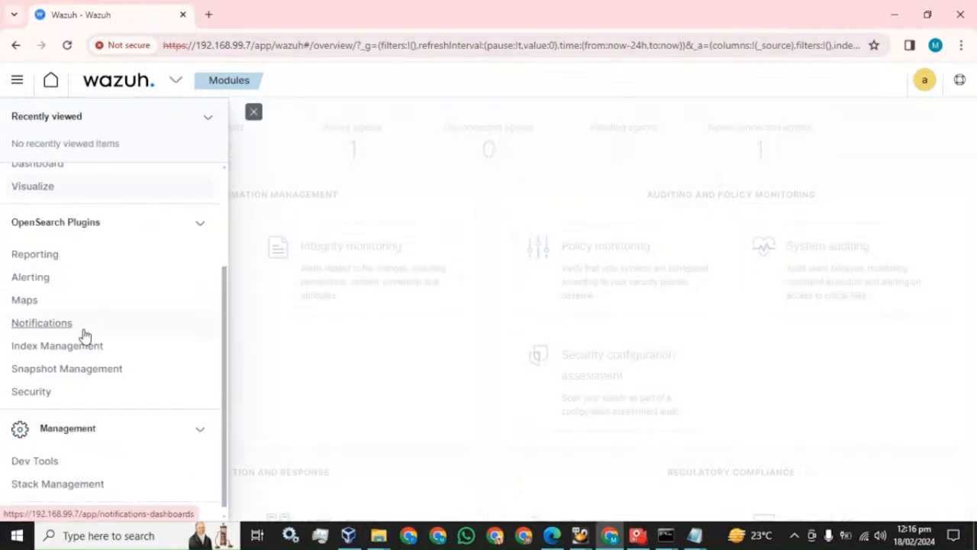
{"action": "left_click", "coordinate": [57, 373]}
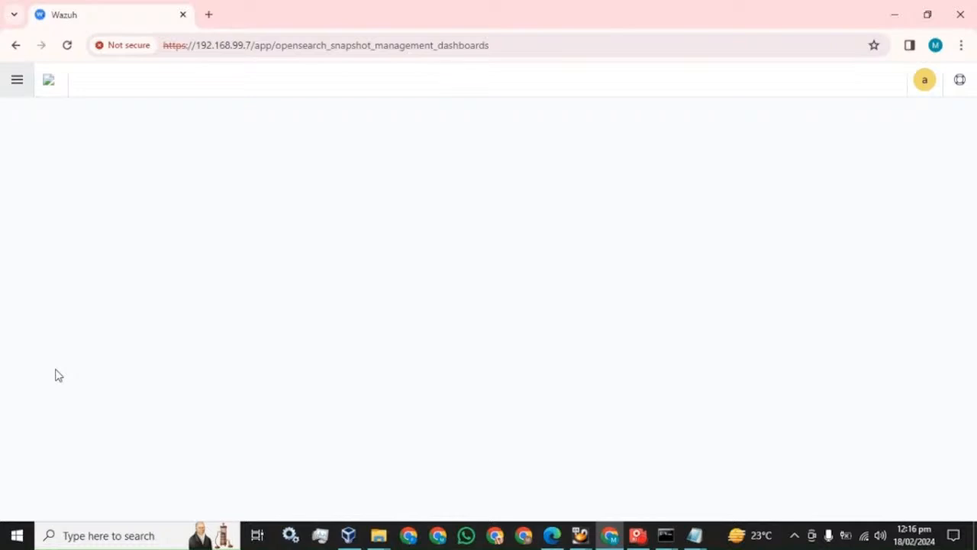
{"action": "left_click", "coordinate": [66, 45]}
{"action": "left_click", "coordinate": [306, 416]}
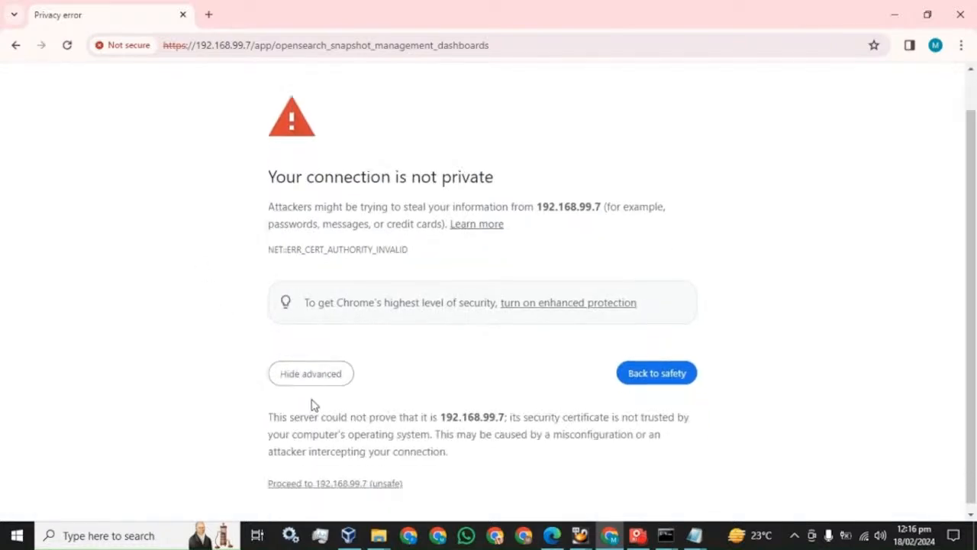
{"action": "left_click", "coordinate": [294, 478]}
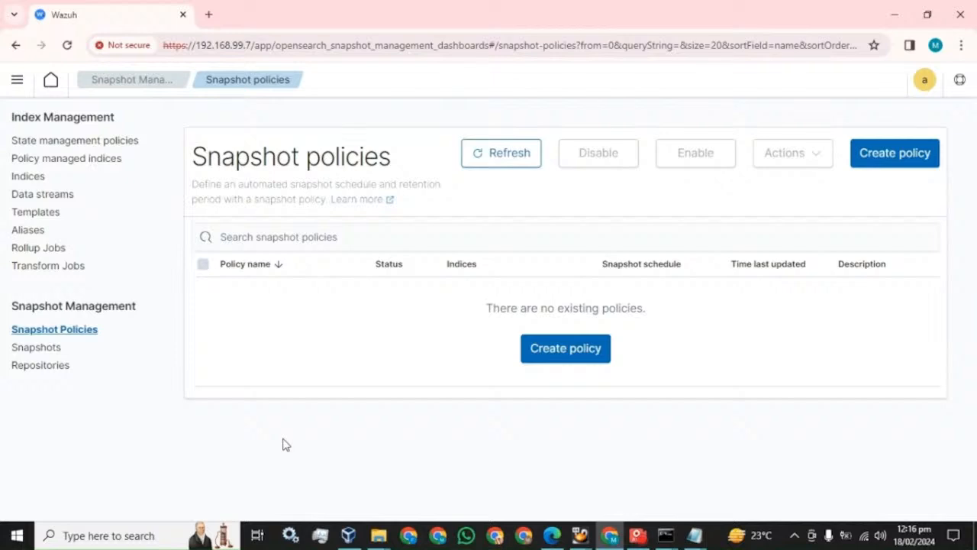
{"action": "left_click", "coordinate": [31, 367]}
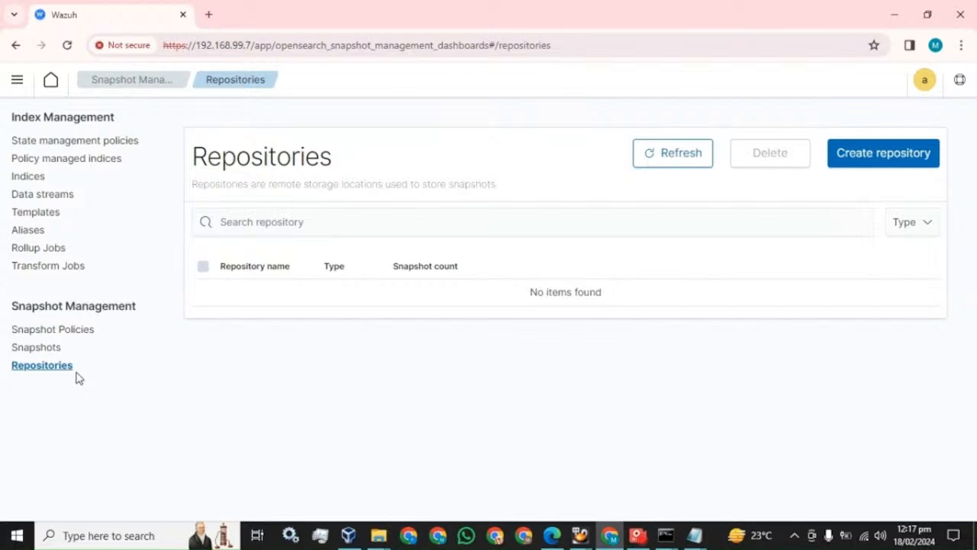
Start a new repository named Backup-Feb, keeping Shared file system as its type.
{"action": "left_click", "coordinate": [866, 155]}
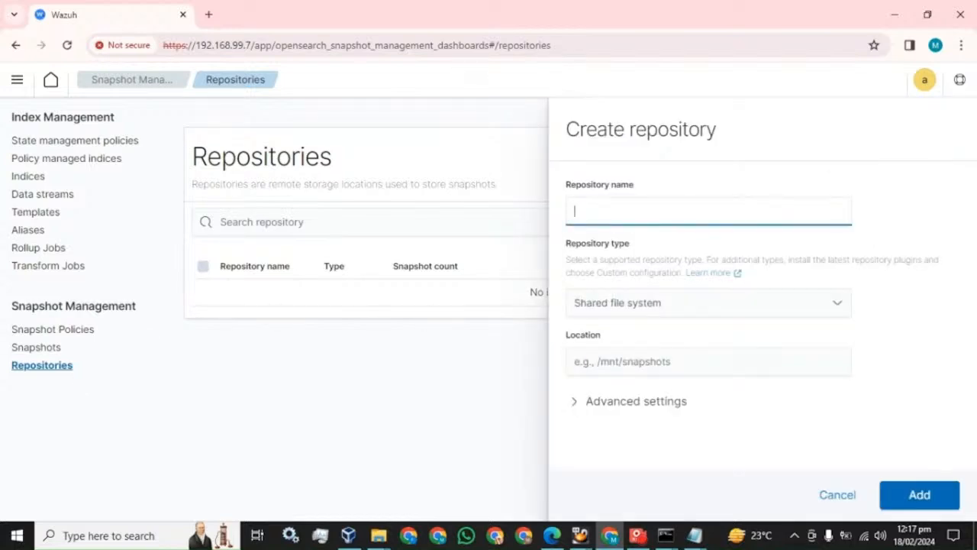
{"action": "type", "text": "Backup-Feb"}
{"action": "left_click", "coordinate": [659, 307]}
{"action": "left_click", "coordinate": [556, 288]}
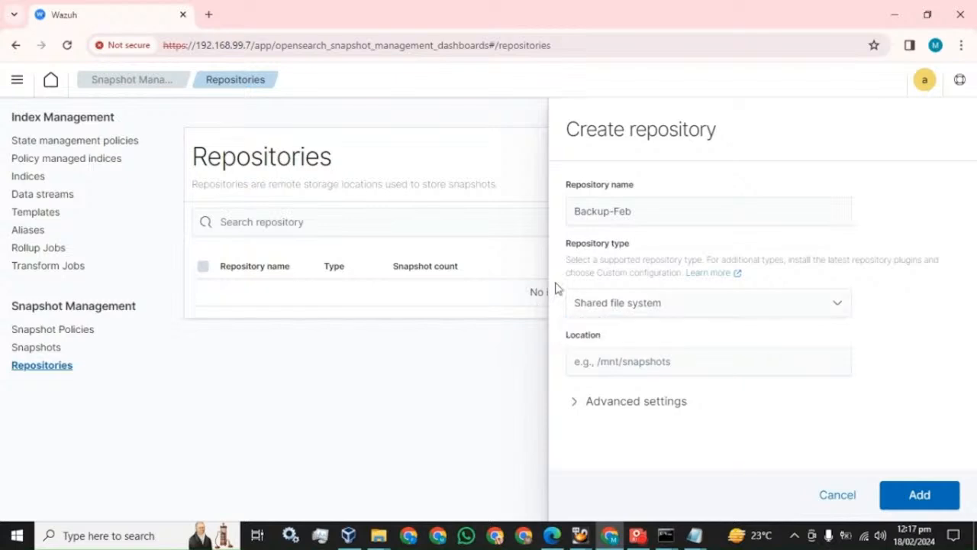
Scroll the PDF guide to page 42's Create repository example, then return to the Wazuh form.
{"action": "left_click", "coordinate": [551, 536]}
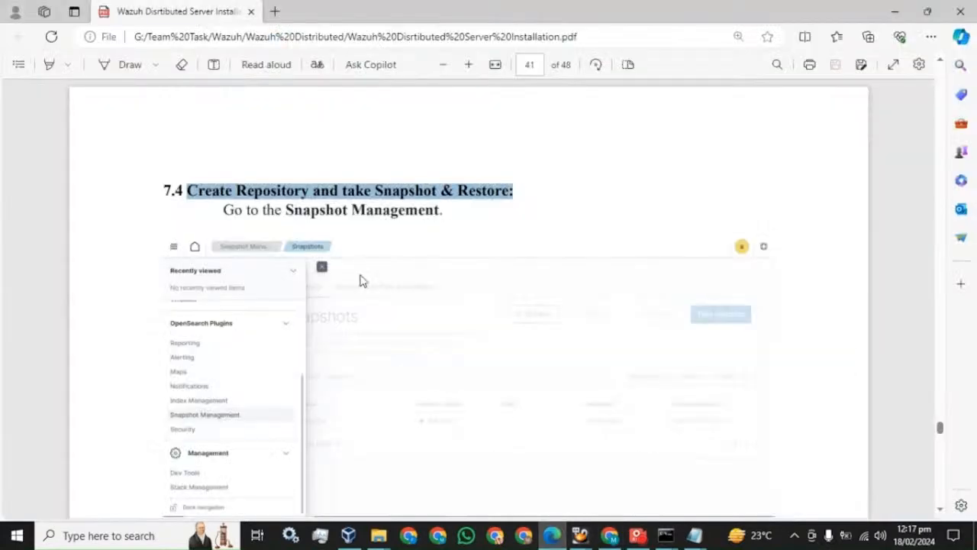
{"action": "scroll", "coordinate": [360, 280], "scroll_direction": "down", "scroll_amount": 5}
{"action": "scroll", "coordinate": [362, 281], "scroll_direction": "down", "scroll_amount": 3}
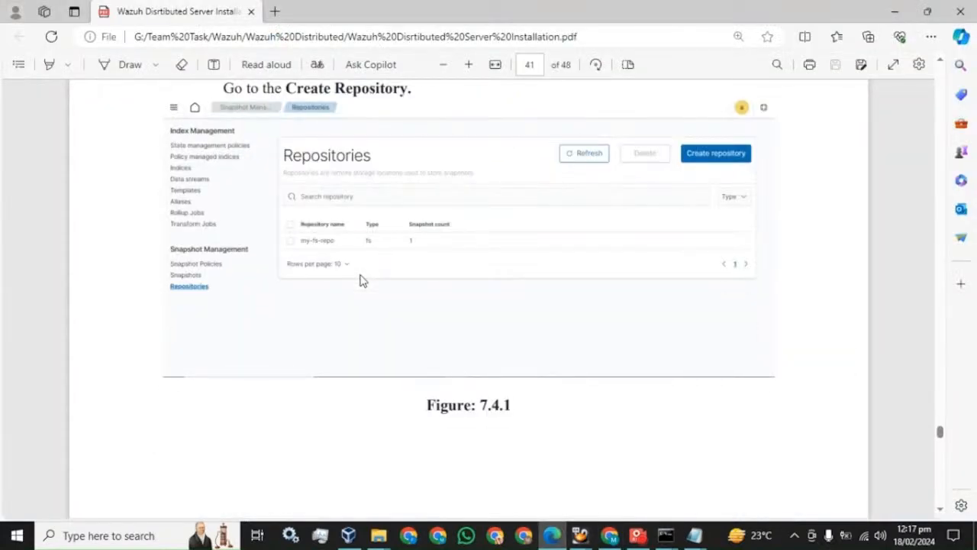
{"action": "scroll", "coordinate": [362, 280], "scroll_direction": "down", "scroll_amount": 8}
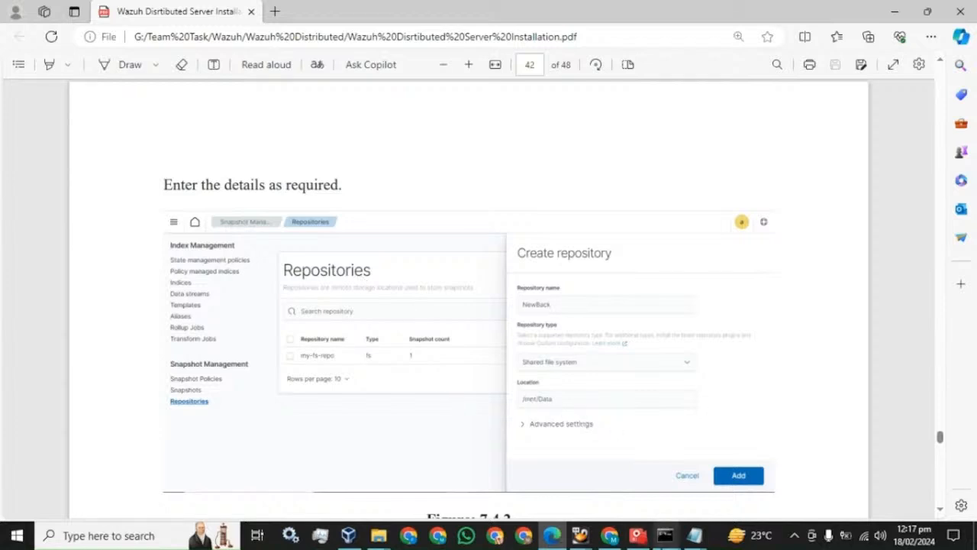
{"action": "left_click", "coordinate": [609, 535]}
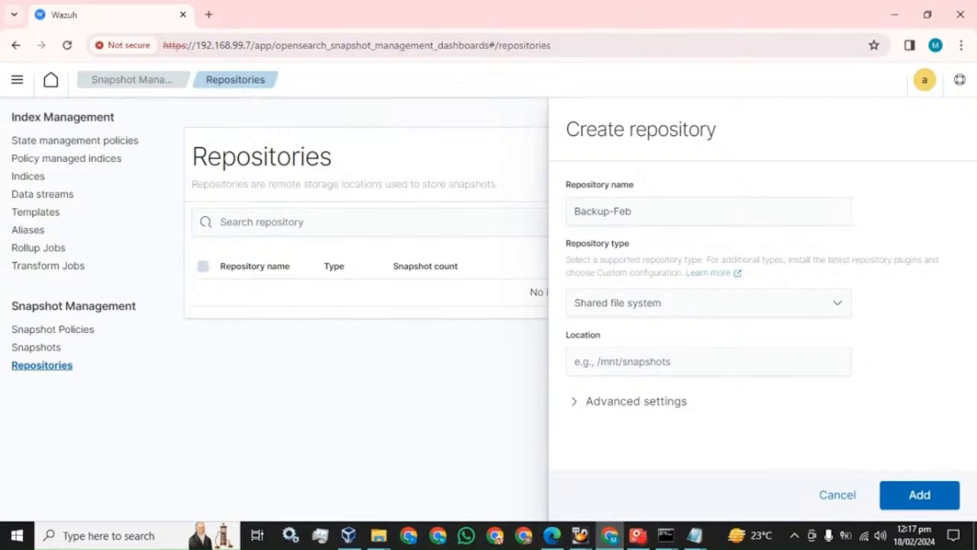
Set the repository location to /mnt/Data after checking the worker's mounts, and add Backup-Feb.
{"action": "type", "text": "/mn"}
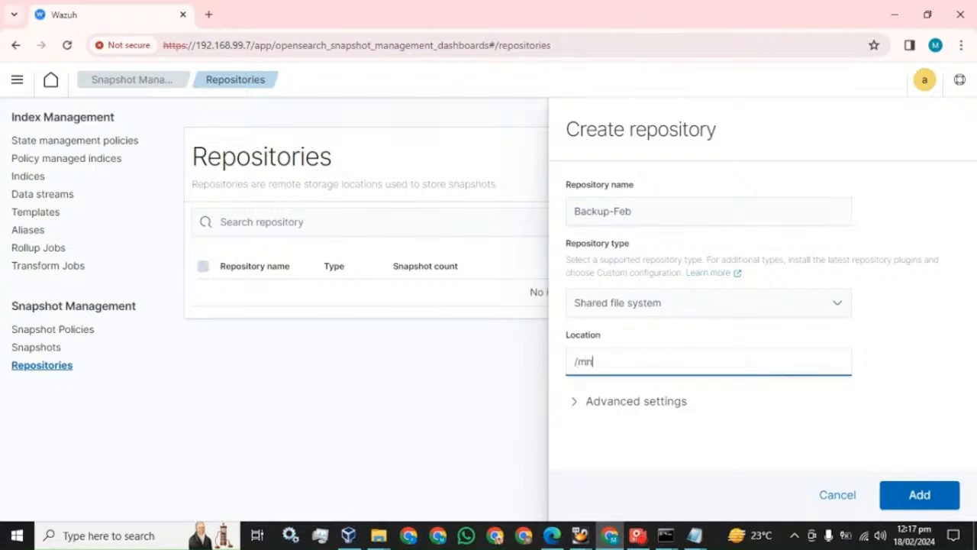
{"action": "type", "text": "t/"}
{"action": "left_click", "coordinate": [666, 535]}
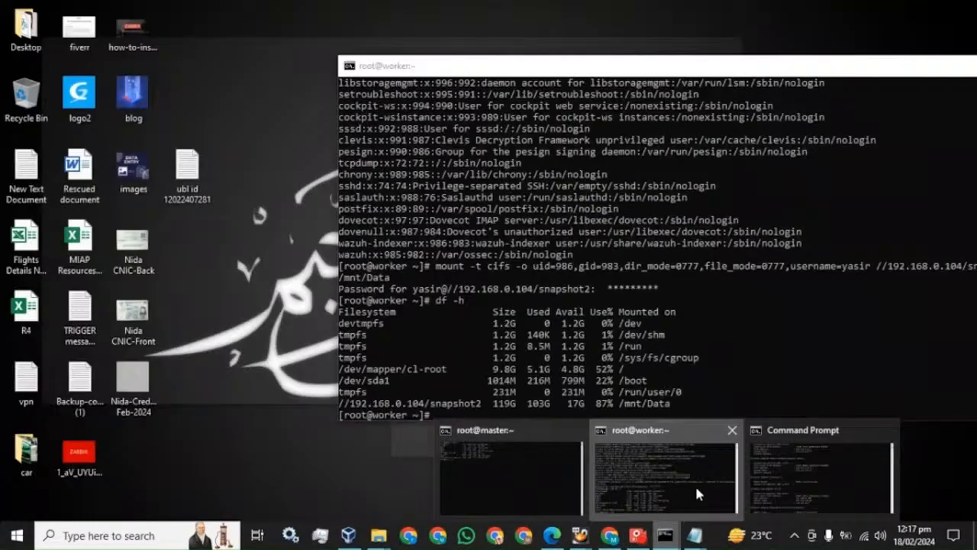
{"action": "left_click", "coordinate": [695, 484]}
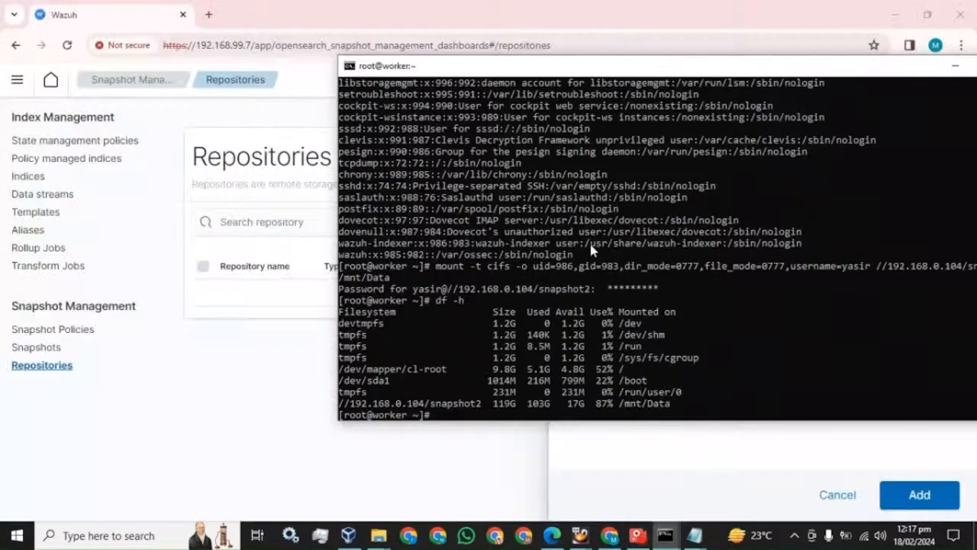
{"action": "double_click", "coordinate": [885, 67]}
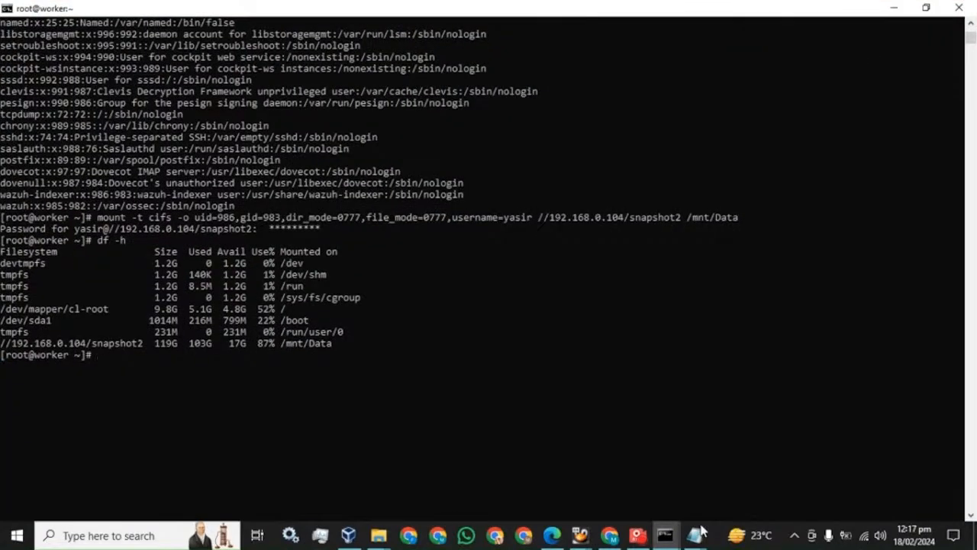
{"action": "left_click", "coordinate": [610, 534]}
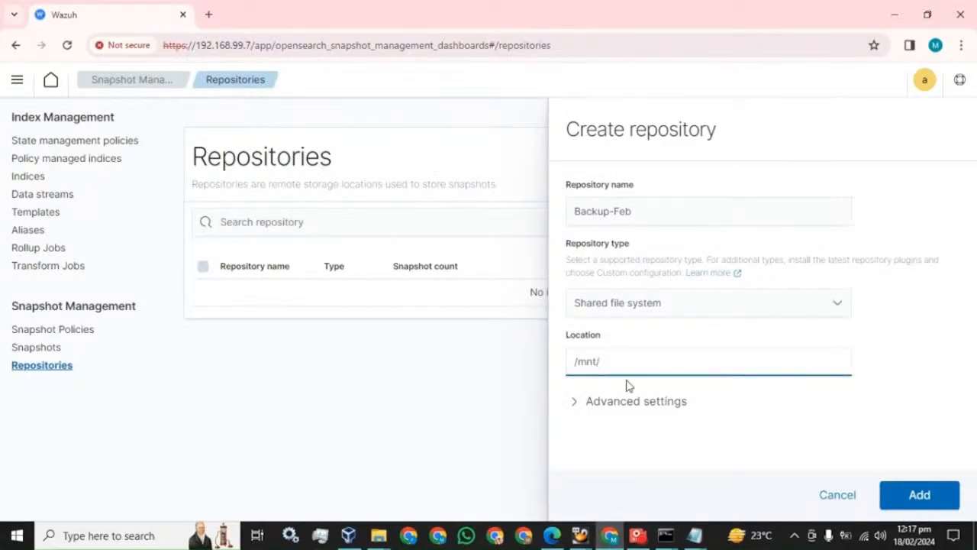
{"action": "type", "text": "Data"}
{"action": "left_click", "coordinate": [578, 402]}
{"action": "scroll", "coordinate": [695, 349], "scroll_direction": "down", "scroll_amount": 1}
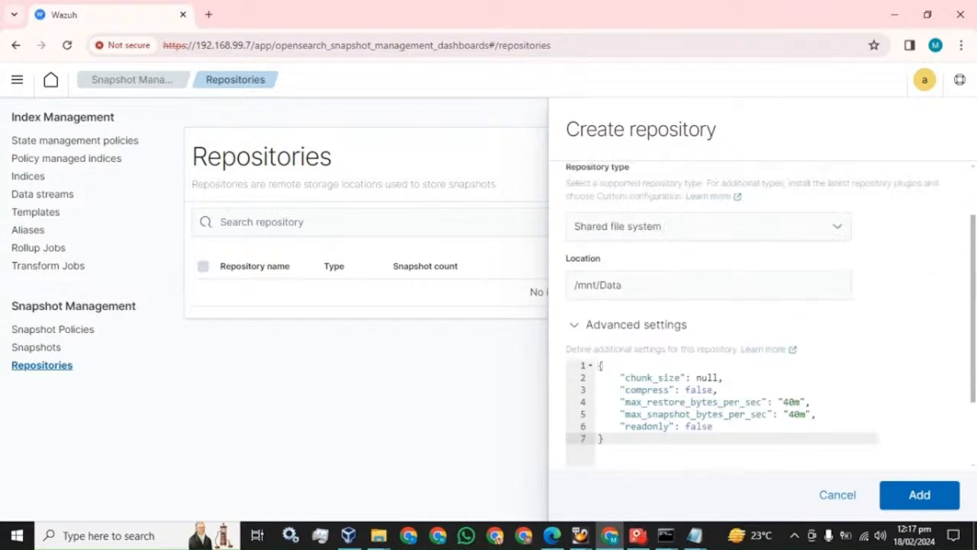
{"action": "left_click", "coordinate": [574, 324]}
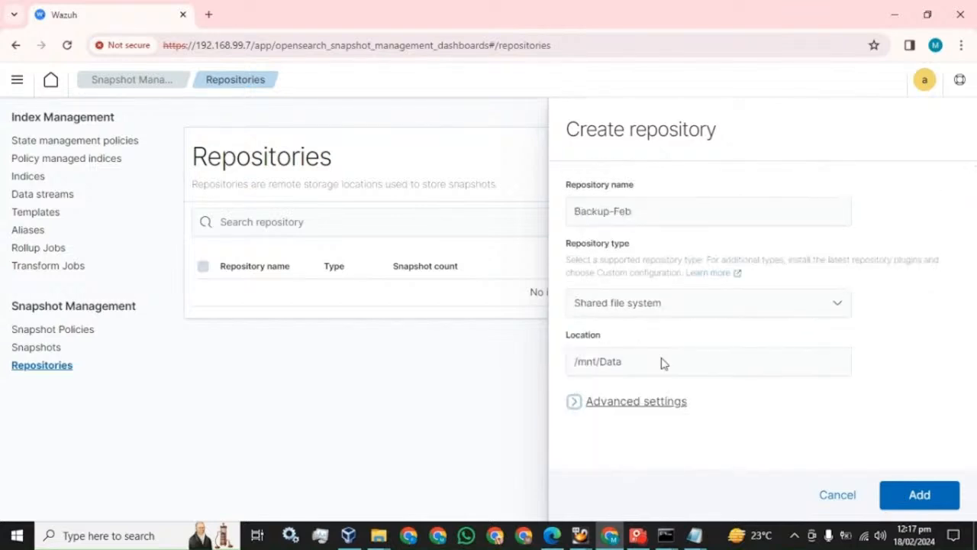
{"action": "left_click", "coordinate": [918, 496]}
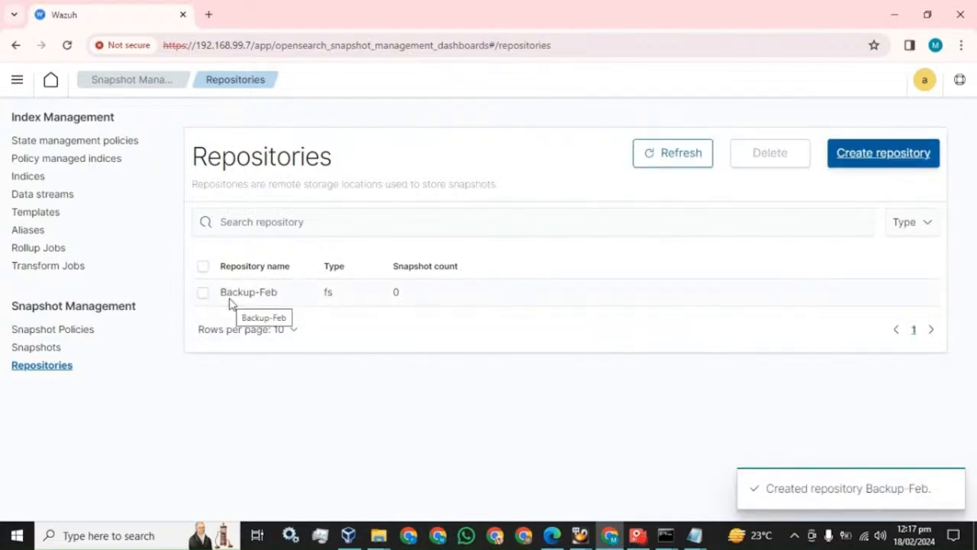
Scroll the PDF guide to page 43's 'Now take the Snapshot' instructions.
{"action": "left_click", "coordinate": [551, 535]}
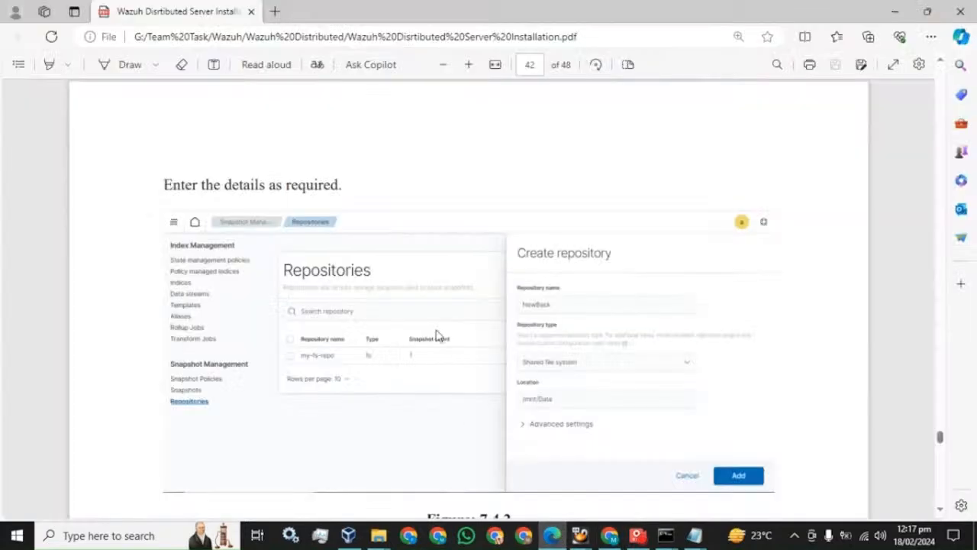
{"action": "scroll", "coordinate": [437, 336], "scroll_direction": "down", "scroll_amount": 5}
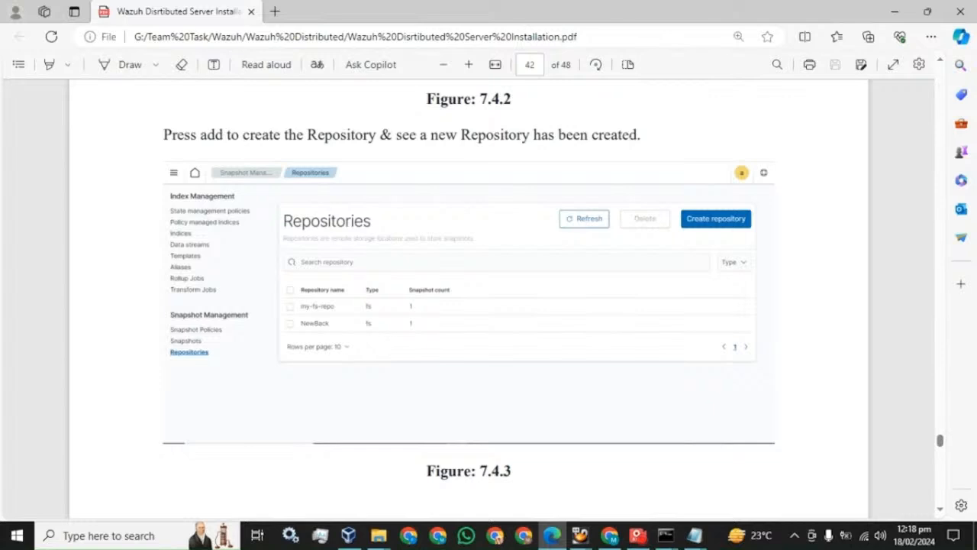
{"action": "scroll", "coordinate": [340, 286], "scroll_direction": "down", "scroll_amount": 8}
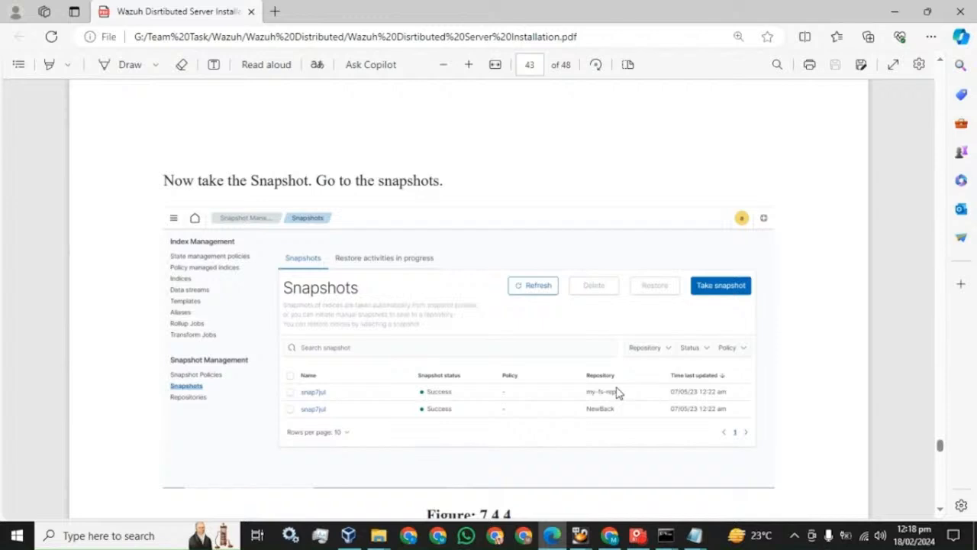
From the Snapshots page, start a new snapshot named Feb-first.
{"action": "left_click", "coordinate": [610, 536]}
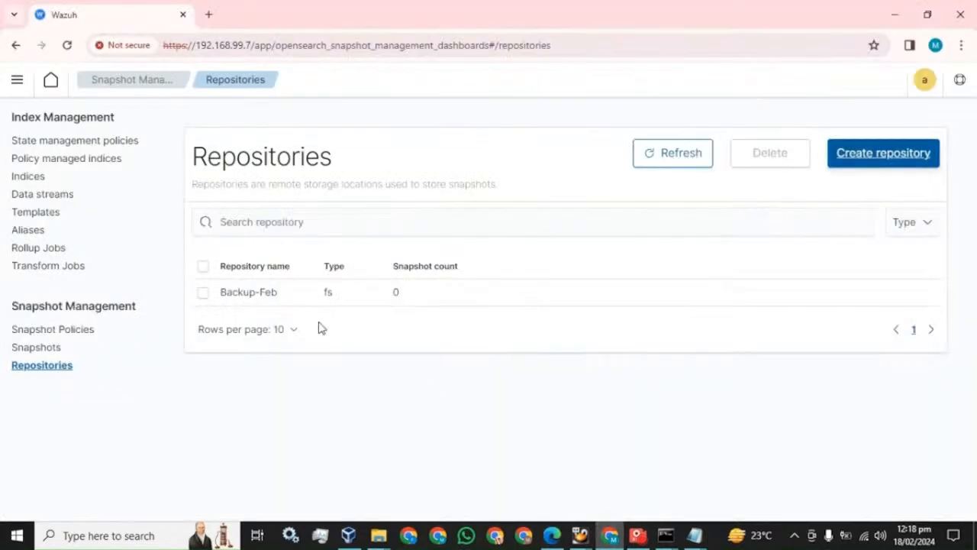
{"action": "left_click", "coordinate": [40, 347]}
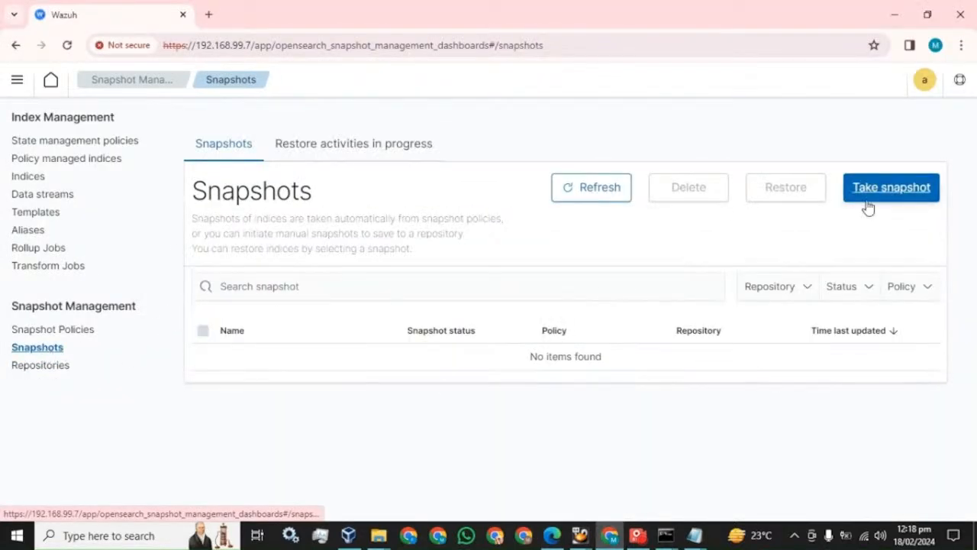
{"action": "left_click", "coordinate": [901, 197]}
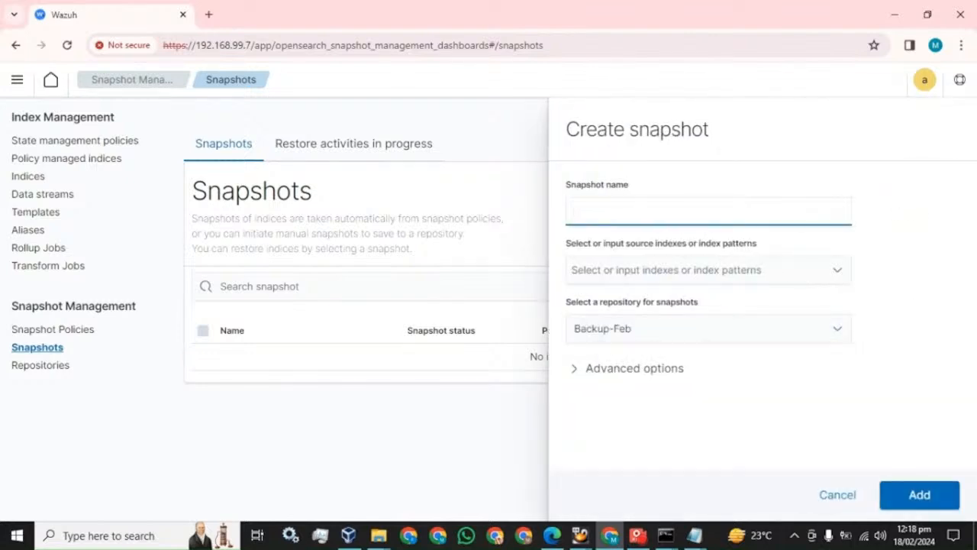
{"action": "type", "text": "Feb-fit"}
{"action": "type", "text": "st"}
{"action": "key", "text": "BackSpace"}
{"action": "key", "text": "BackSpace"}
{"action": "key", "text": "BackSpace"}
{"action": "type", "text": "rst"}
Replace the trial wazuh-statistics and wazuh-monitoring sources with the * index pattern.
{"action": "left_click", "coordinate": [708, 287]}
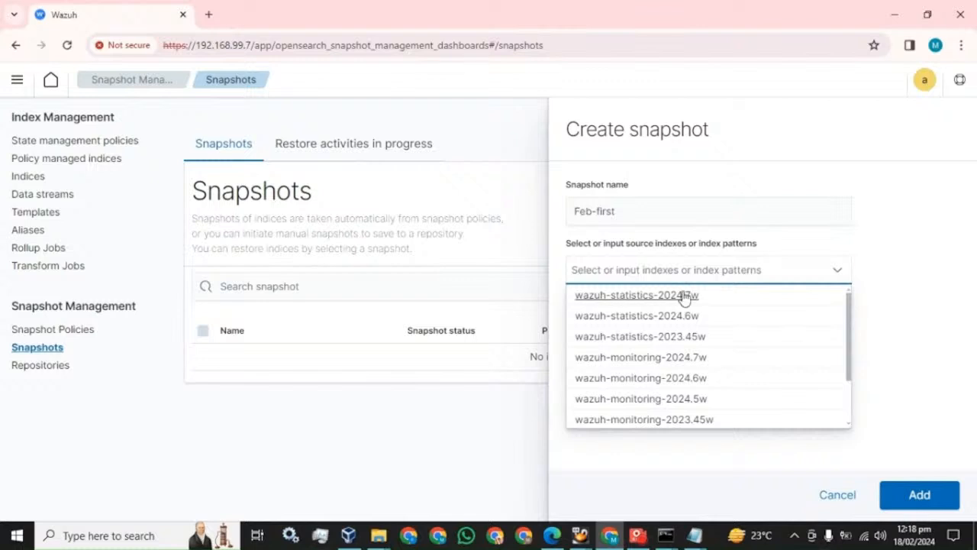
{"action": "left_click", "coordinate": [631, 337]}
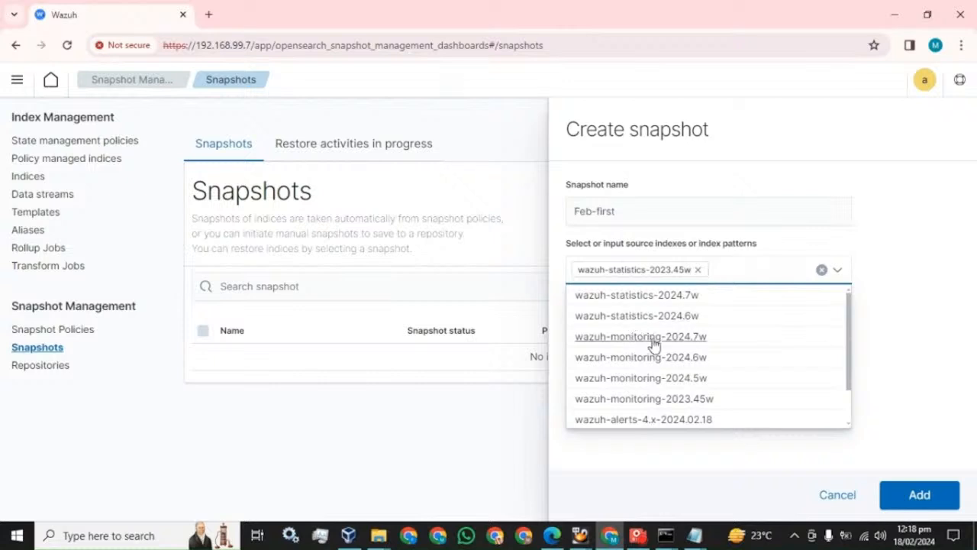
{"action": "left_click", "coordinate": [636, 360]}
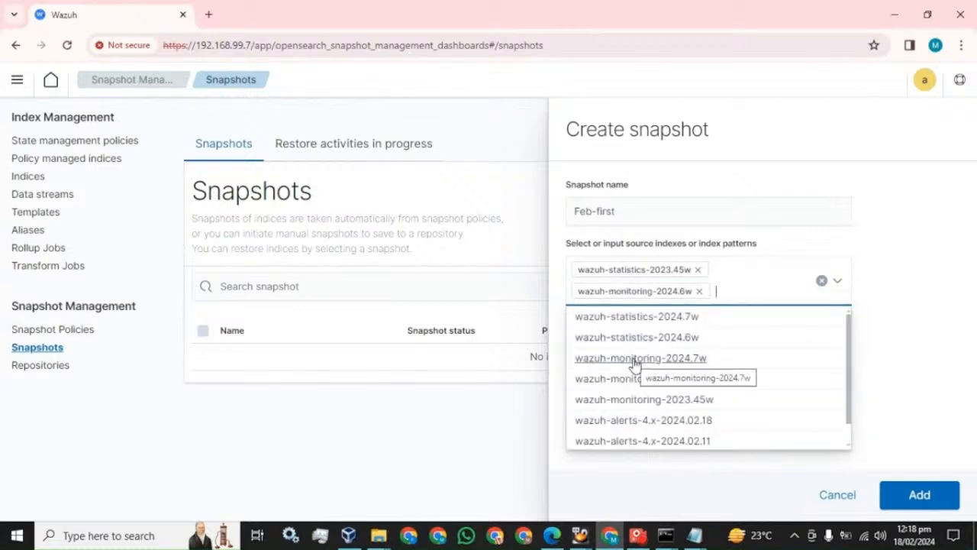
{"action": "left_click", "coordinate": [700, 291]}
{"action": "left_click", "coordinate": [698, 269]}
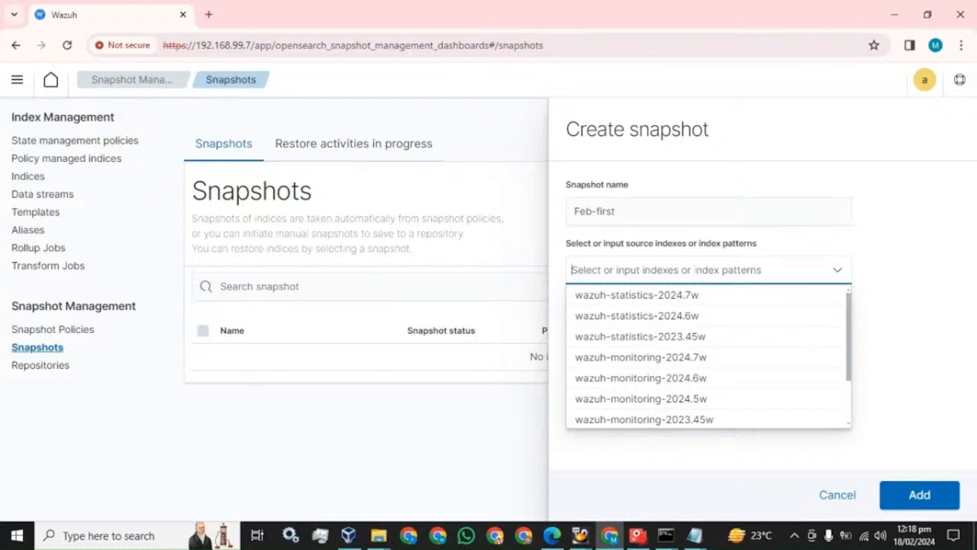
{"action": "type", "text": "*"}
{"action": "left_click", "coordinate": [614, 299]}
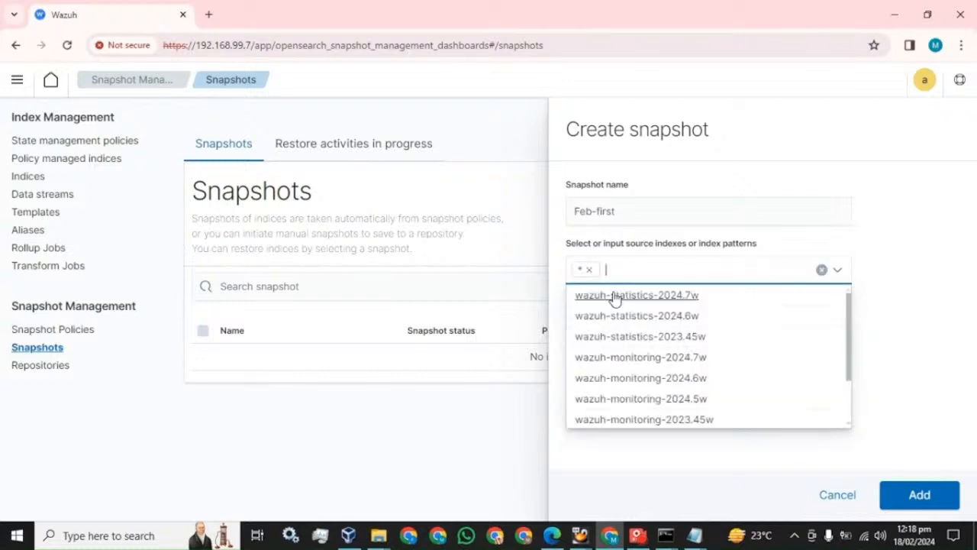
{"action": "left_click", "coordinate": [890, 257]}
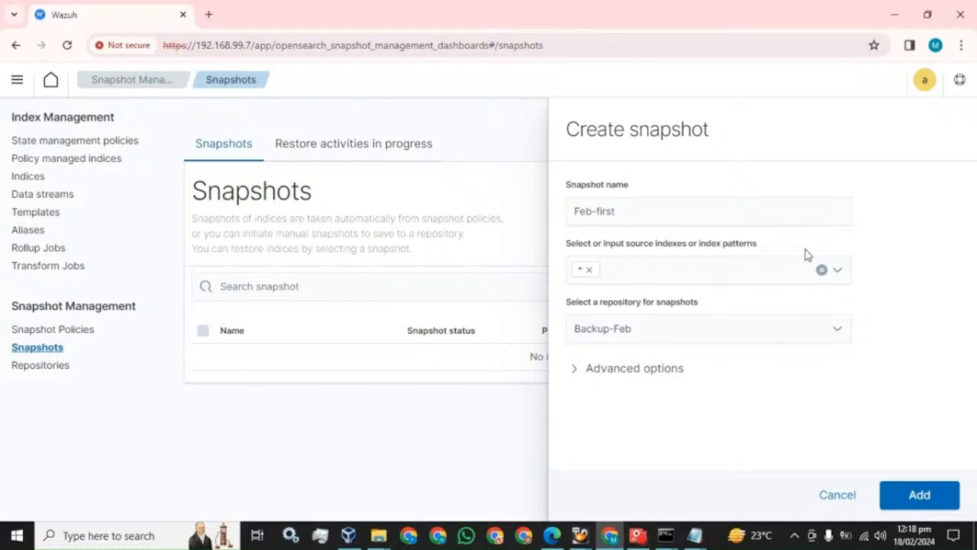
Turn on Ignore unavailable indices in Advanced options, try creating the snapshot, and dismiss the error.
{"action": "left_click", "coordinate": [575, 374]}
{"action": "scroll", "coordinate": [577, 374], "scroll_direction": "down", "scroll_amount": 1}
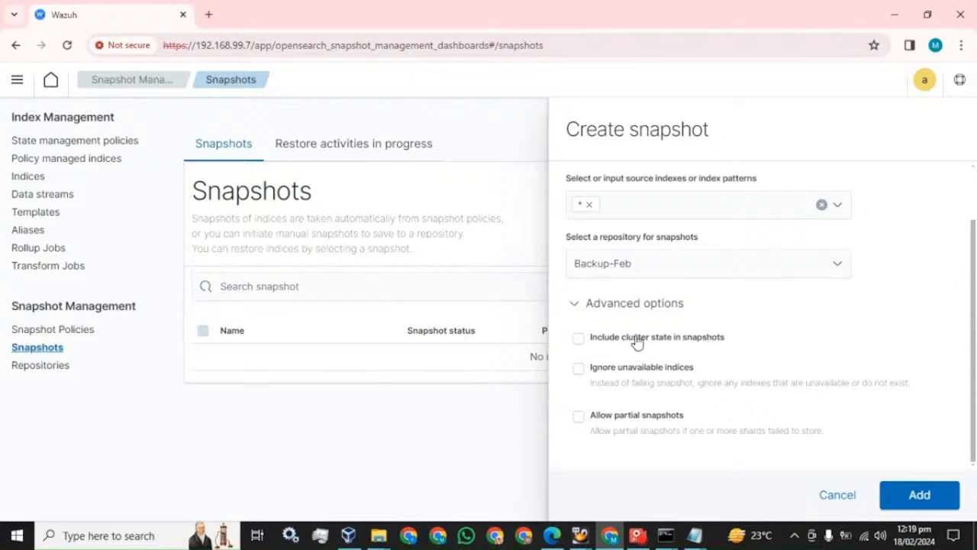
{"action": "left_click", "coordinate": [579, 370]}
{"action": "left_click", "coordinate": [919, 494]}
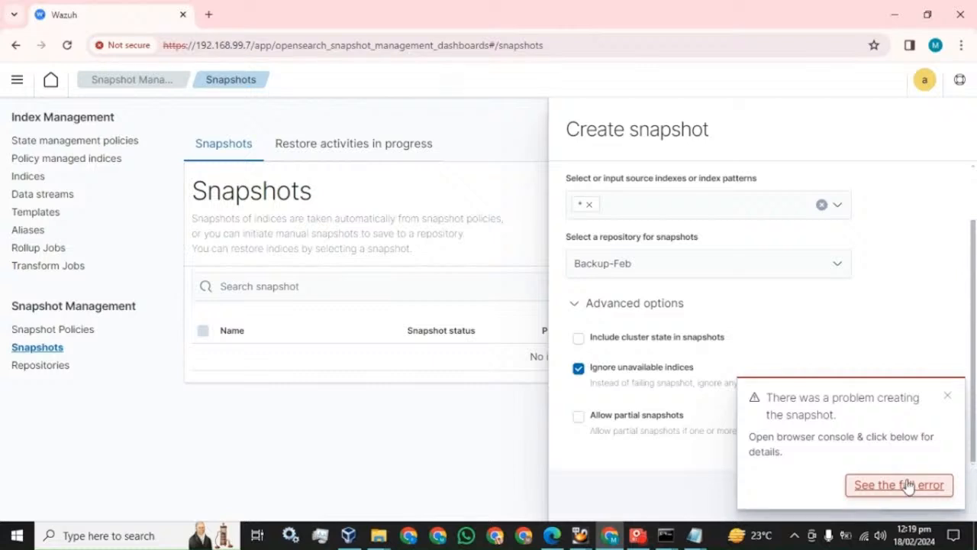
{"action": "left_click", "coordinate": [947, 395]}
Swap * for wazuh-statistics-2024.7w and wazuh-monitoring-2024.7w and retry the snapshot creation.
{"action": "left_click", "coordinate": [590, 204]}
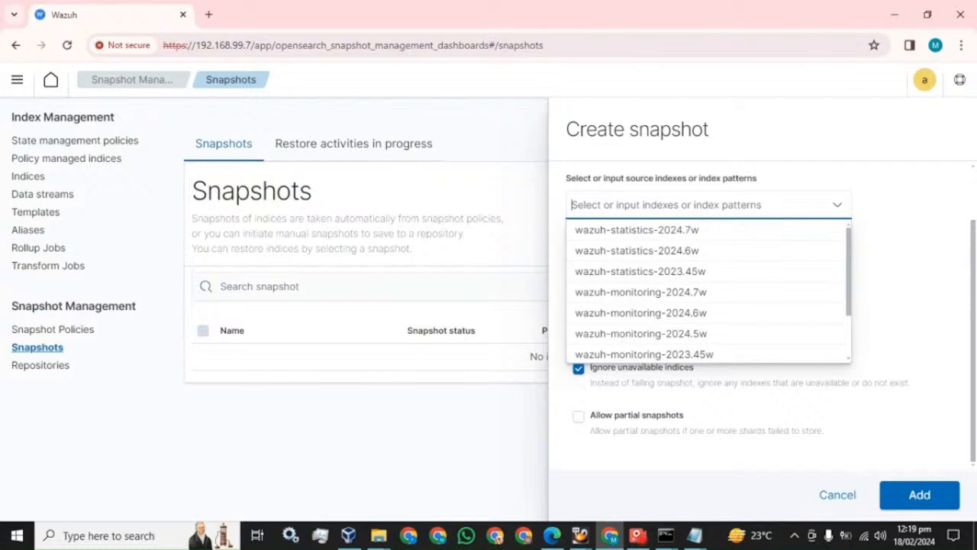
{"action": "left_click", "coordinate": [635, 229]}
{"action": "left_click", "coordinate": [646, 271]}
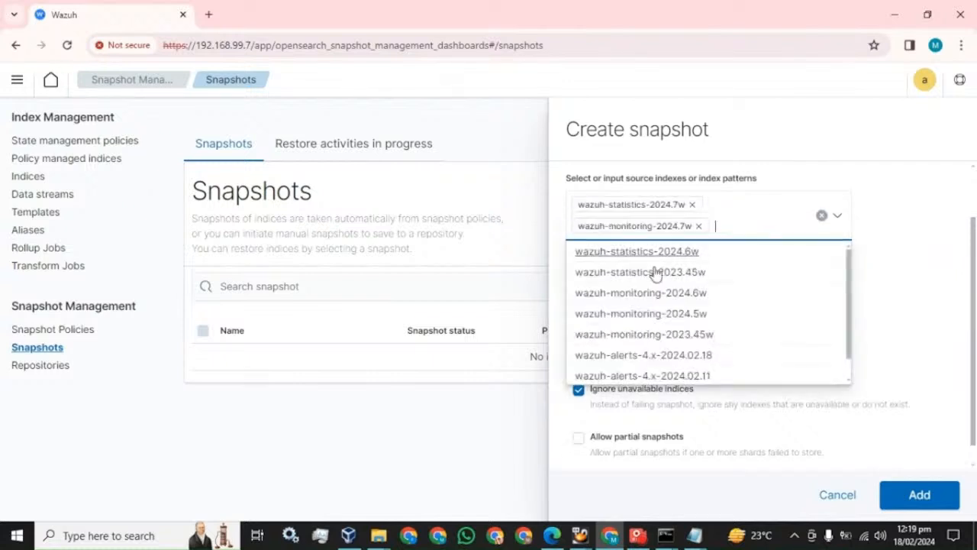
{"action": "left_click", "coordinate": [907, 307]}
{"action": "left_click", "coordinate": [920, 501]}
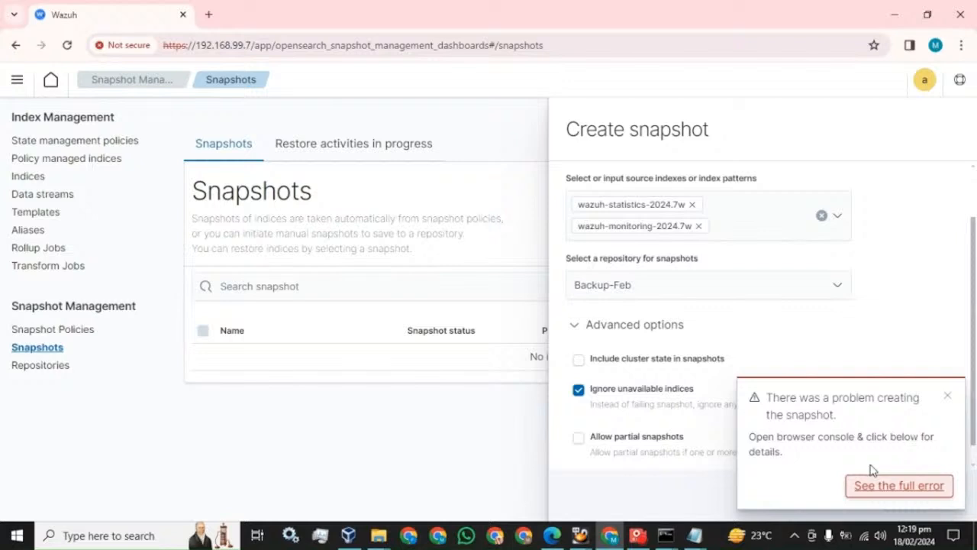
{"action": "left_click", "coordinate": [638, 535]}
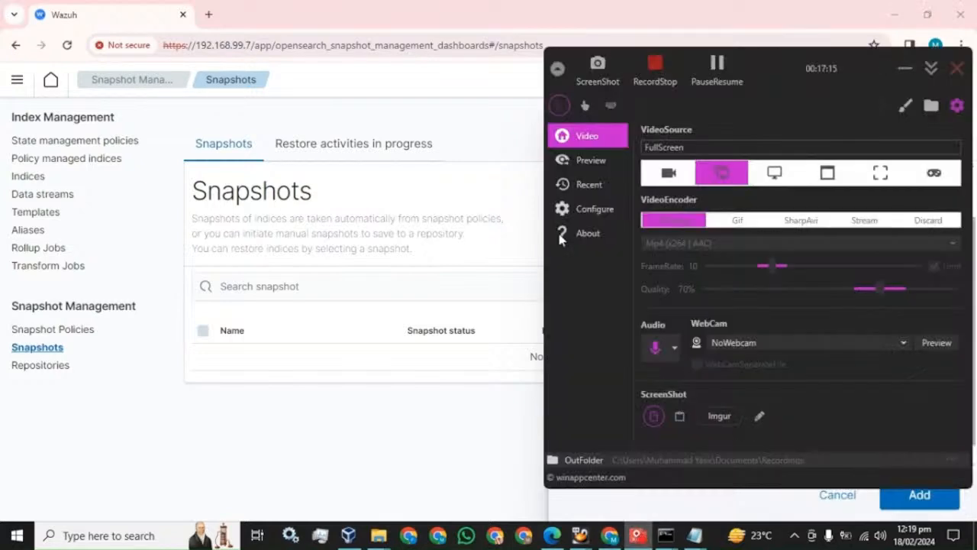
Reload the Snapshots page and highlight firstbackup's Success status and last-updated time.
{"action": "left_click", "coordinate": [711, 84]}
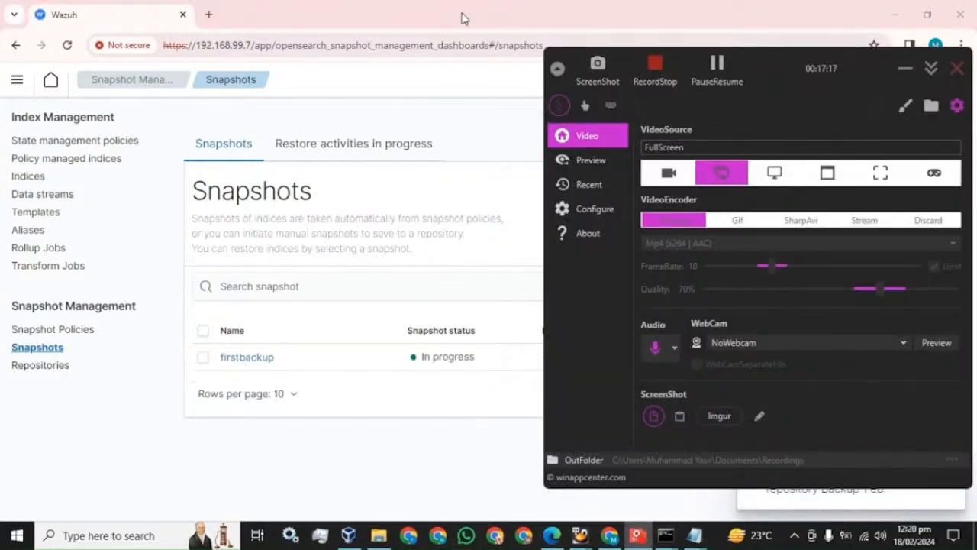
{"action": "left_click", "coordinate": [406, 15]}
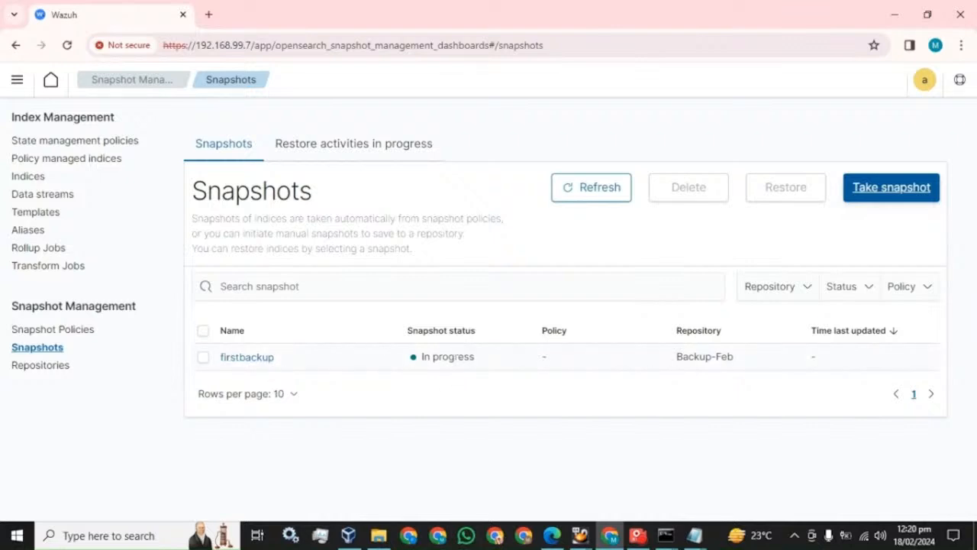
{"action": "left_click", "coordinate": [67, 45]}
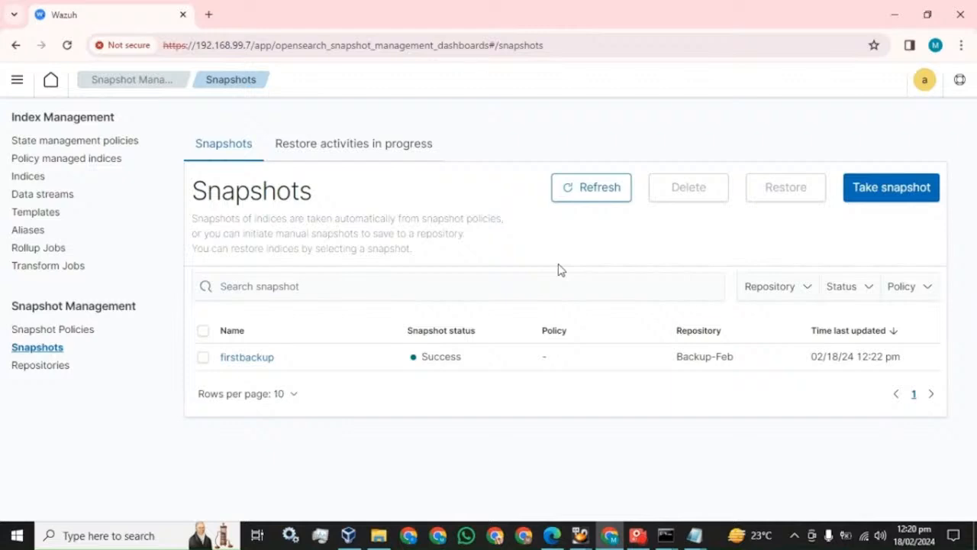
{"action": "left_click_drag", "start_coordinate": [464, 359], "coordinate": [420, 358]}
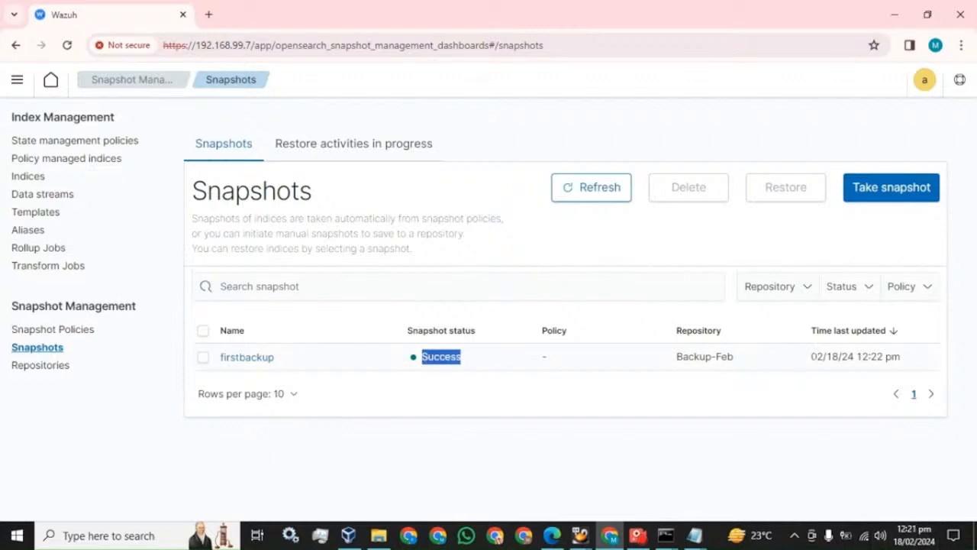
{"action": "left_click_drag", "start_coordinate": [810, 357], "coordinate": [913, 363]}
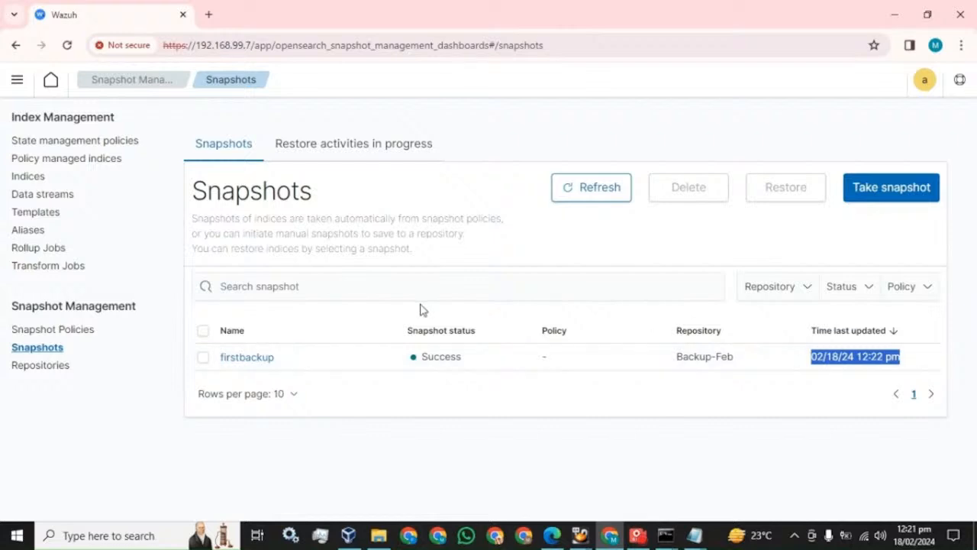
Open the snapshot2 folder on Testing (J:) in File Explorer, then bring up the terminal windows.
{"action": "left_click", "coordinate": [379, 535]}
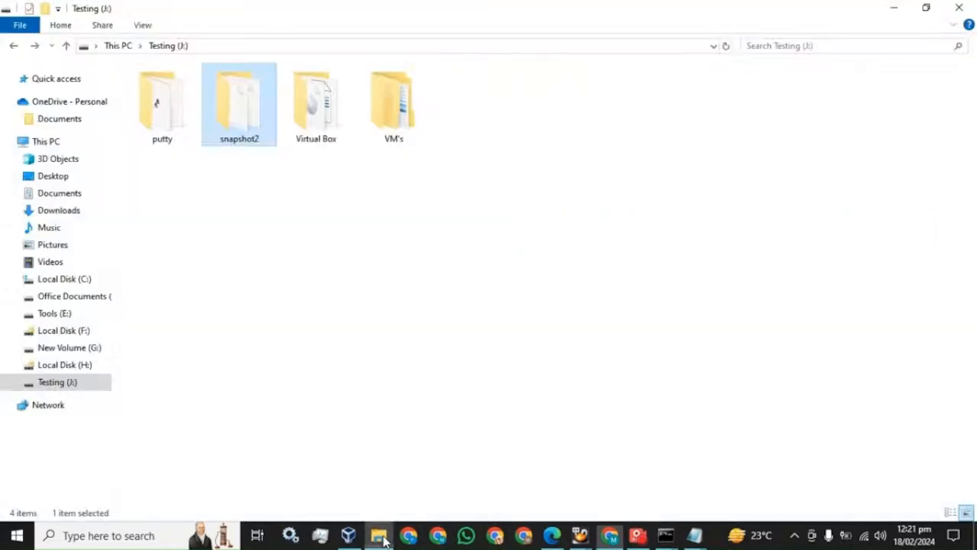
{"action": "double_click", "coordinate": [244, 124]}
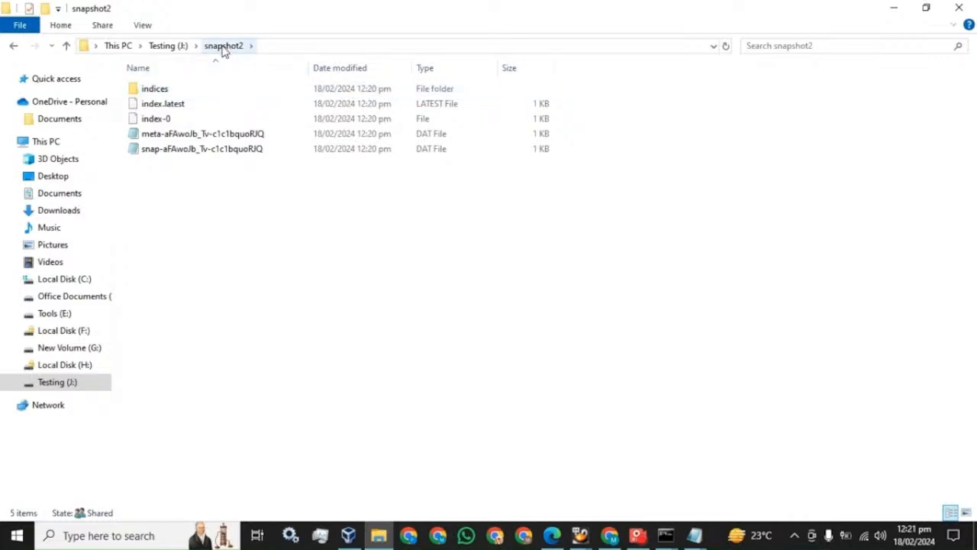
{"action": "left_click", "coordinate": [666, 537]}
On root@master, change into /mnt/Data and list its files with ls.
{"action": "left_click", "coordinate": [615, 466]}
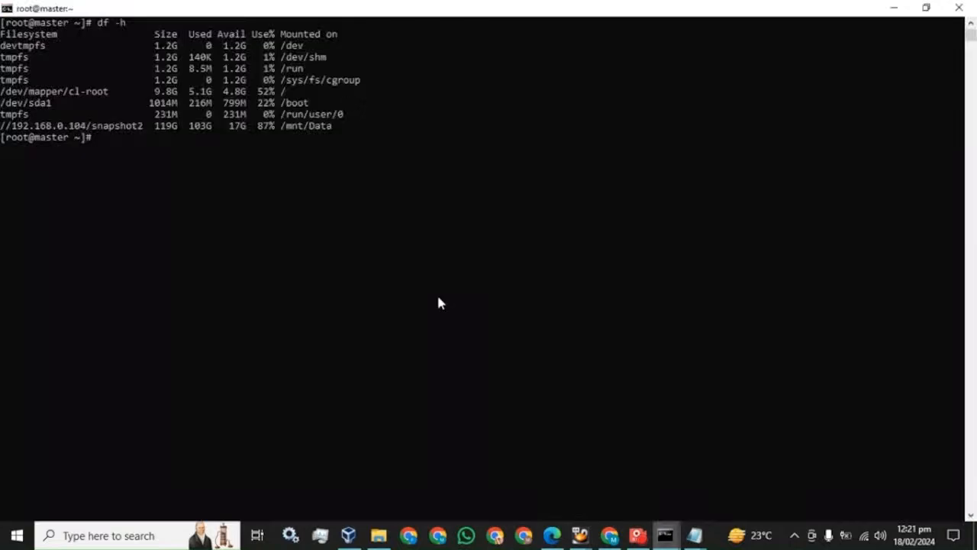
{"action": "type", "text": "cd /mnt/Data"}
{"action": "key", "text": "Return"}
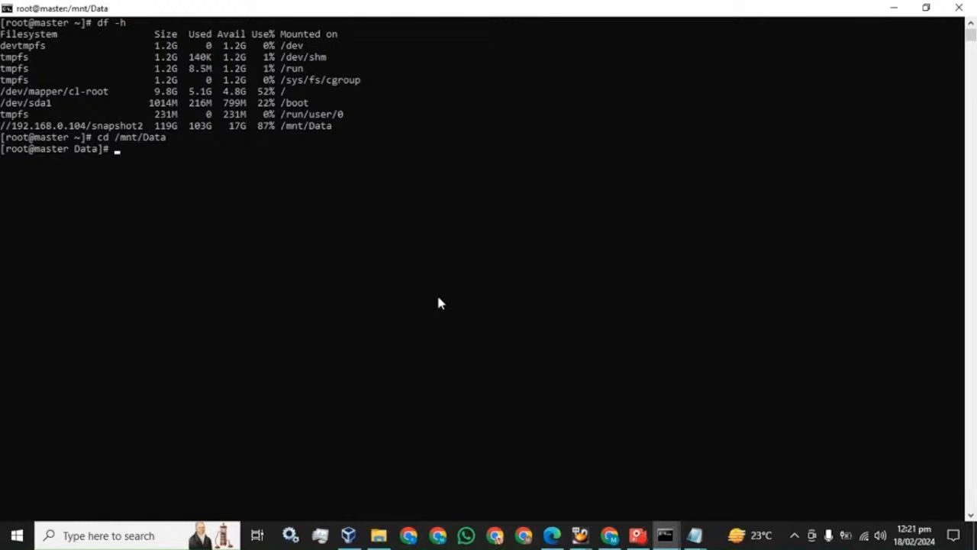
{"action": "type", "text": "ls"}
{"action": "key", "text": "Return"}
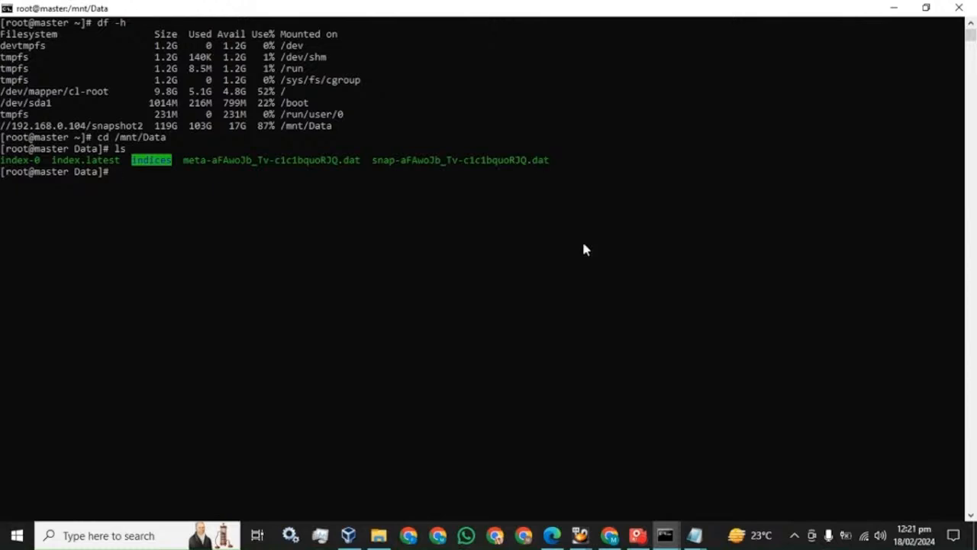
Back in Wazuh, create snapshot secondbackup with source index wazuh-alerts-4.x-2024.02.11.
{"action": "left_click", "coordinate": [610, 536]}
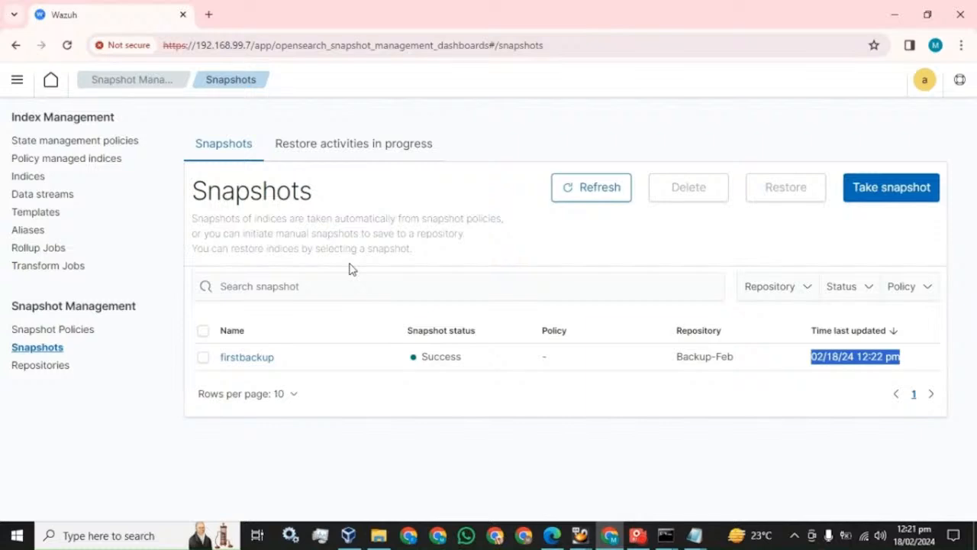
{"action": "left_click", "coordinate": [895, 187]}
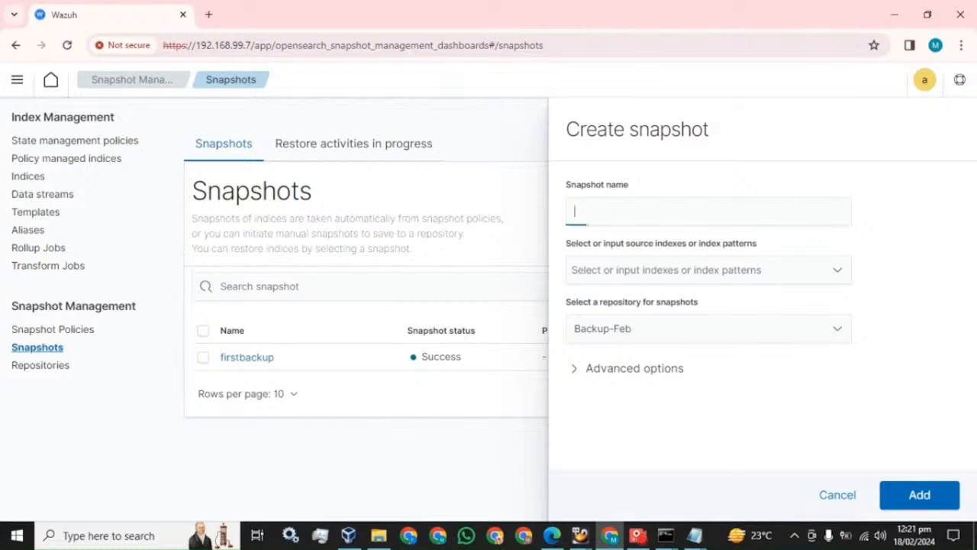
{"action": "type", "text": "se"}
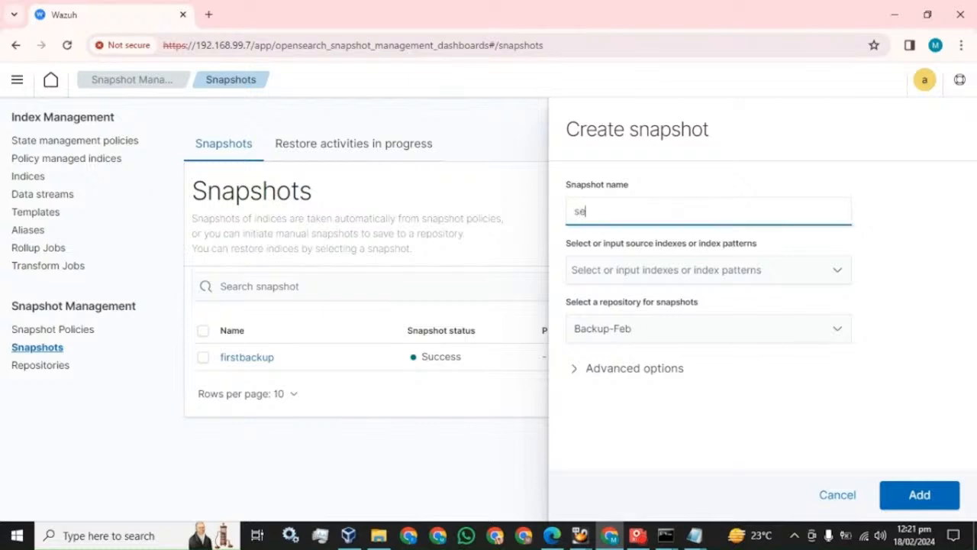
{"action": "type", "text": "condbackup"}
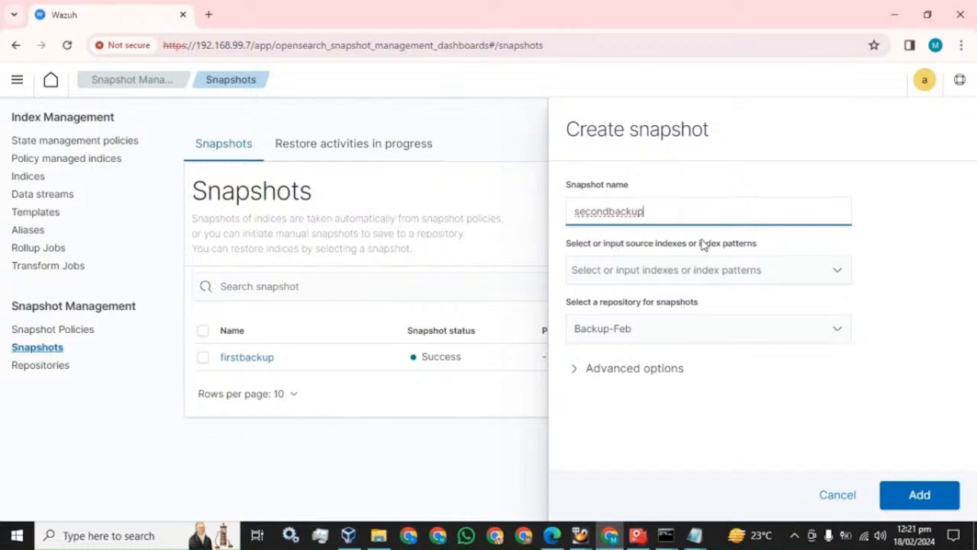
{"action": "left_click", "coordinate": [702, 270]}
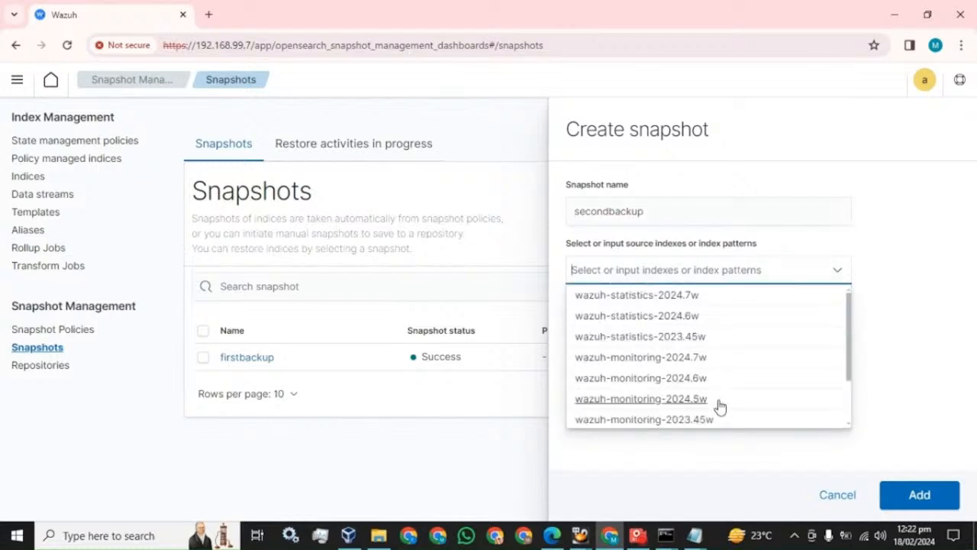
{"action": "scroll", "coordinate": [720, 405], "scroll_direction": "down", "scroll_amount": 3}
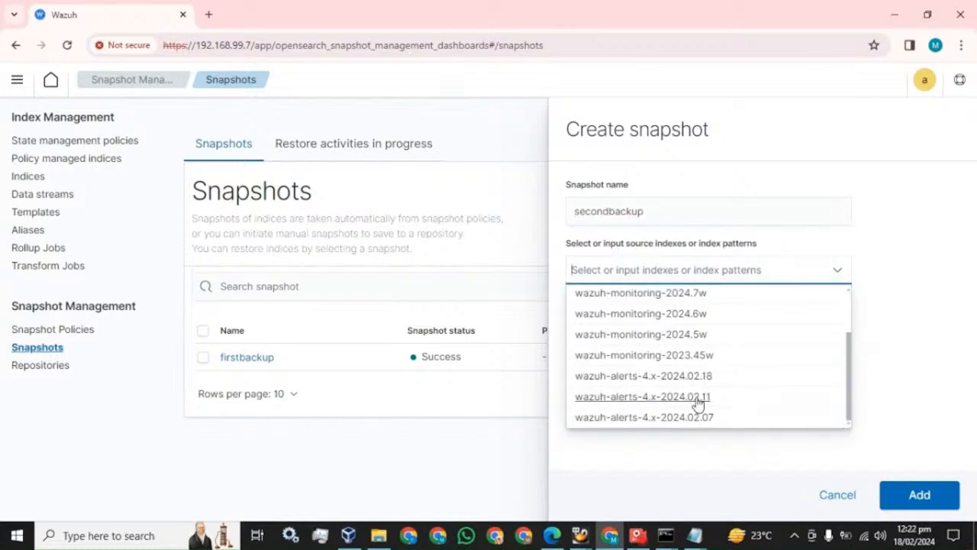
{"action": "left_click", "coordinate": [687, 398]}
{"action": "left_click", "coordinate": [953, 305]}
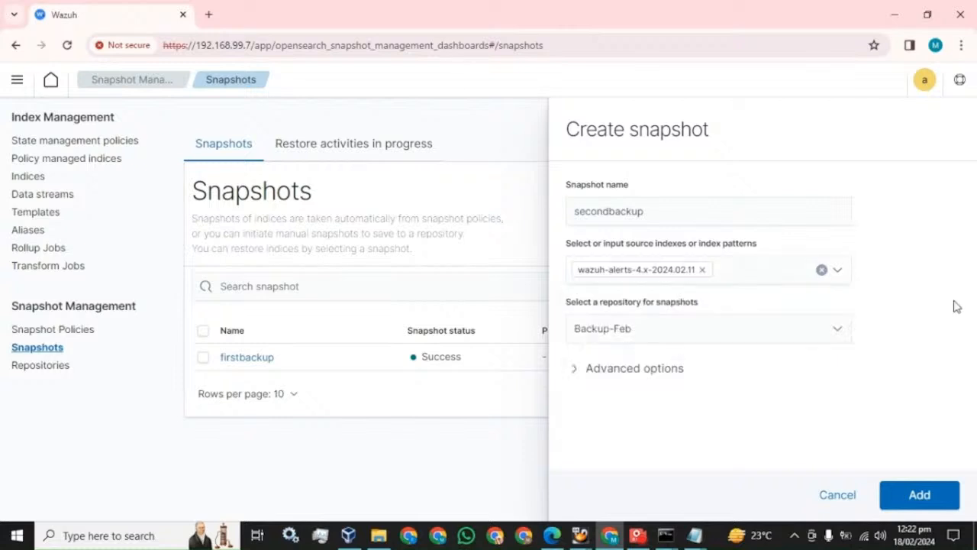
{"action": "left_click", "coordinate": [921, 497]}
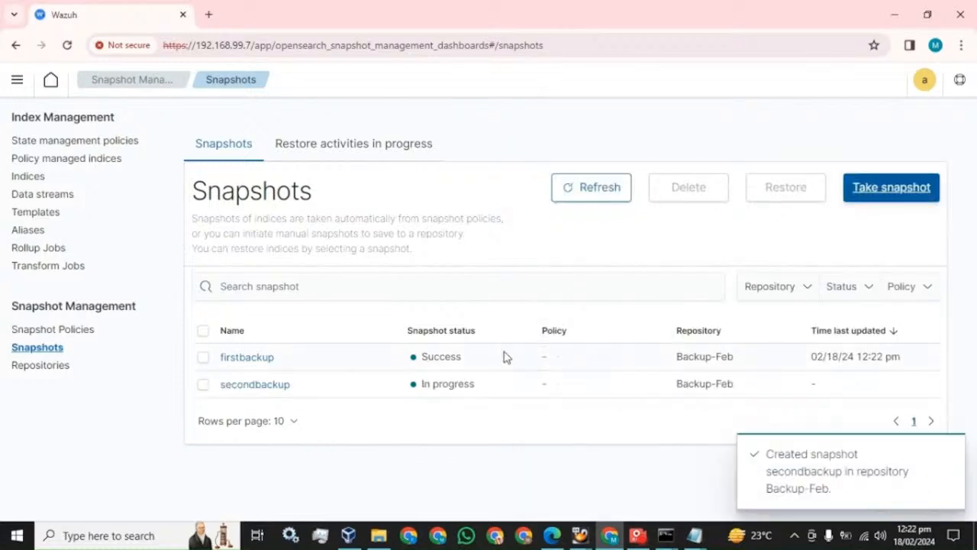